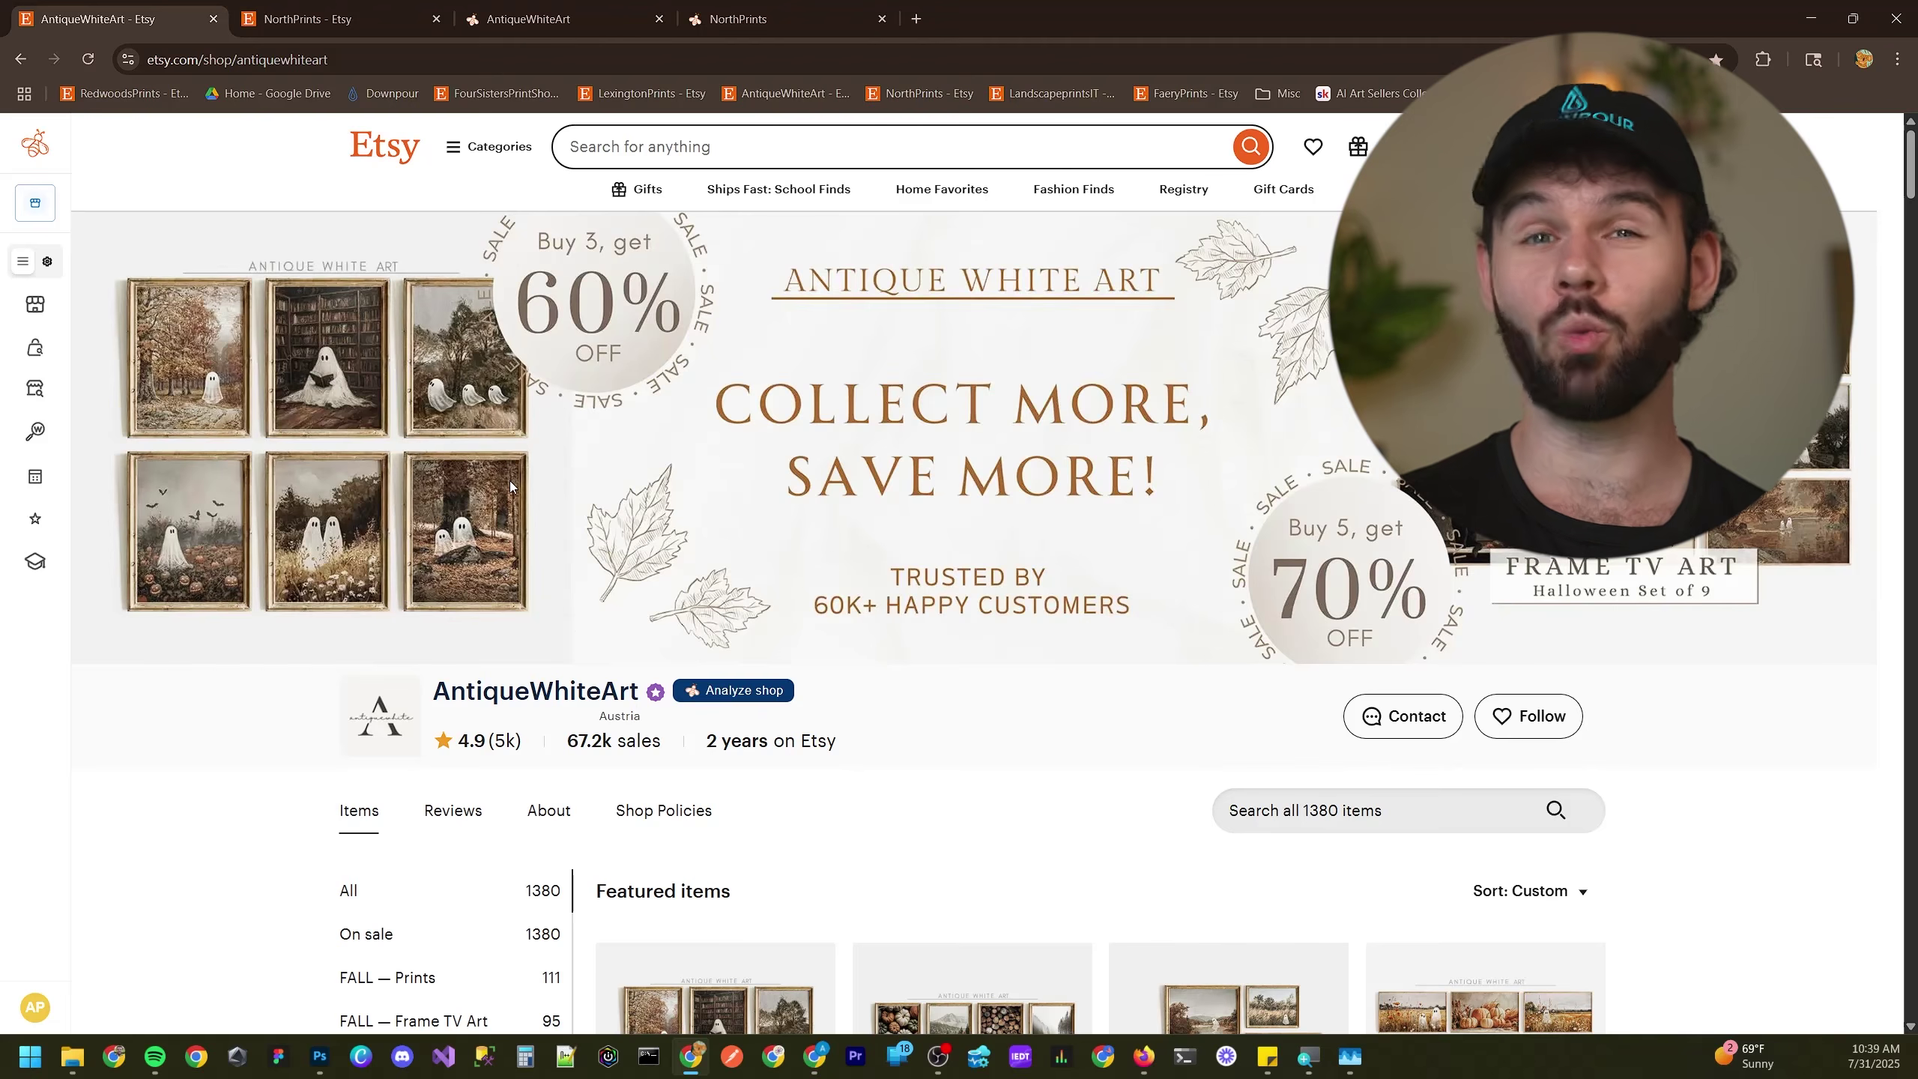
- Switch to the AntiqueWhiteArt shop analysis in EverBee and calculate 29000 × 0.85 × 12 in Calculator
click(557, 7)
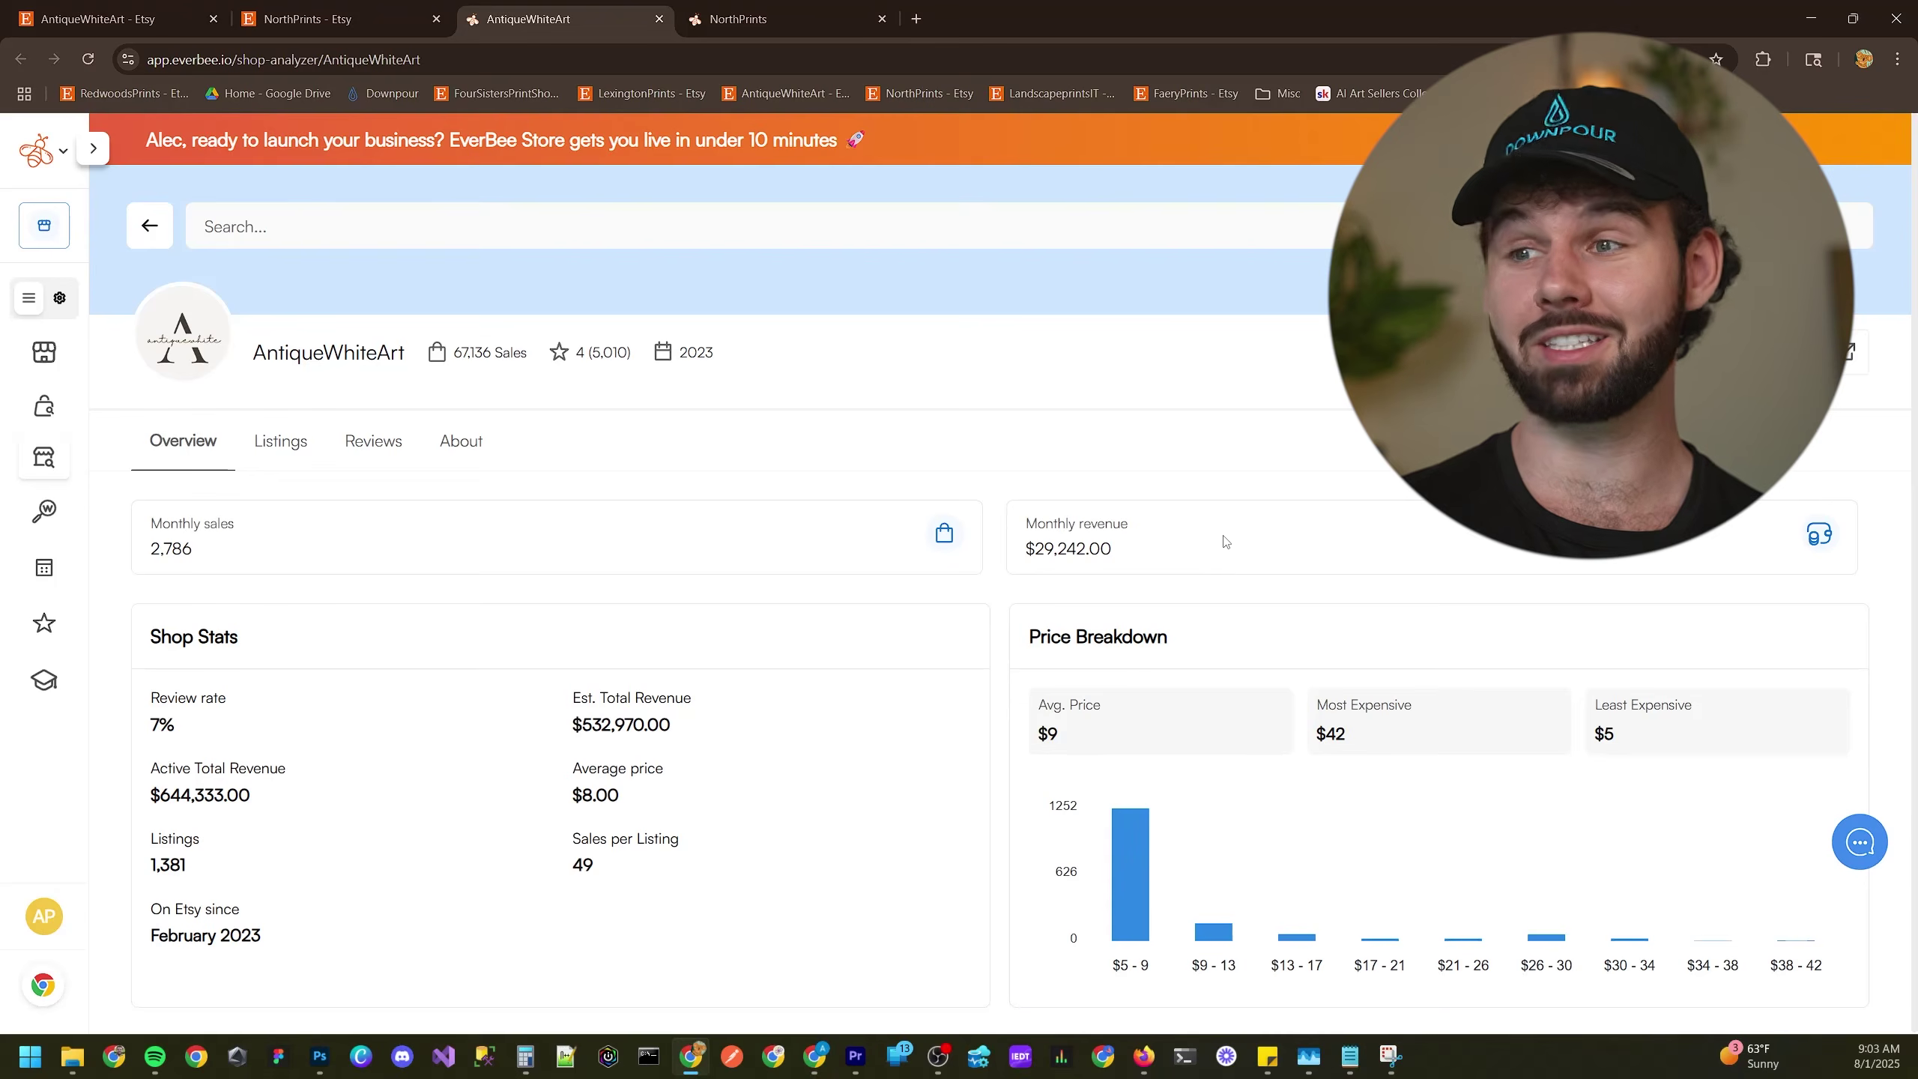
drag(771, 314, 683, 323)
text(29000*)
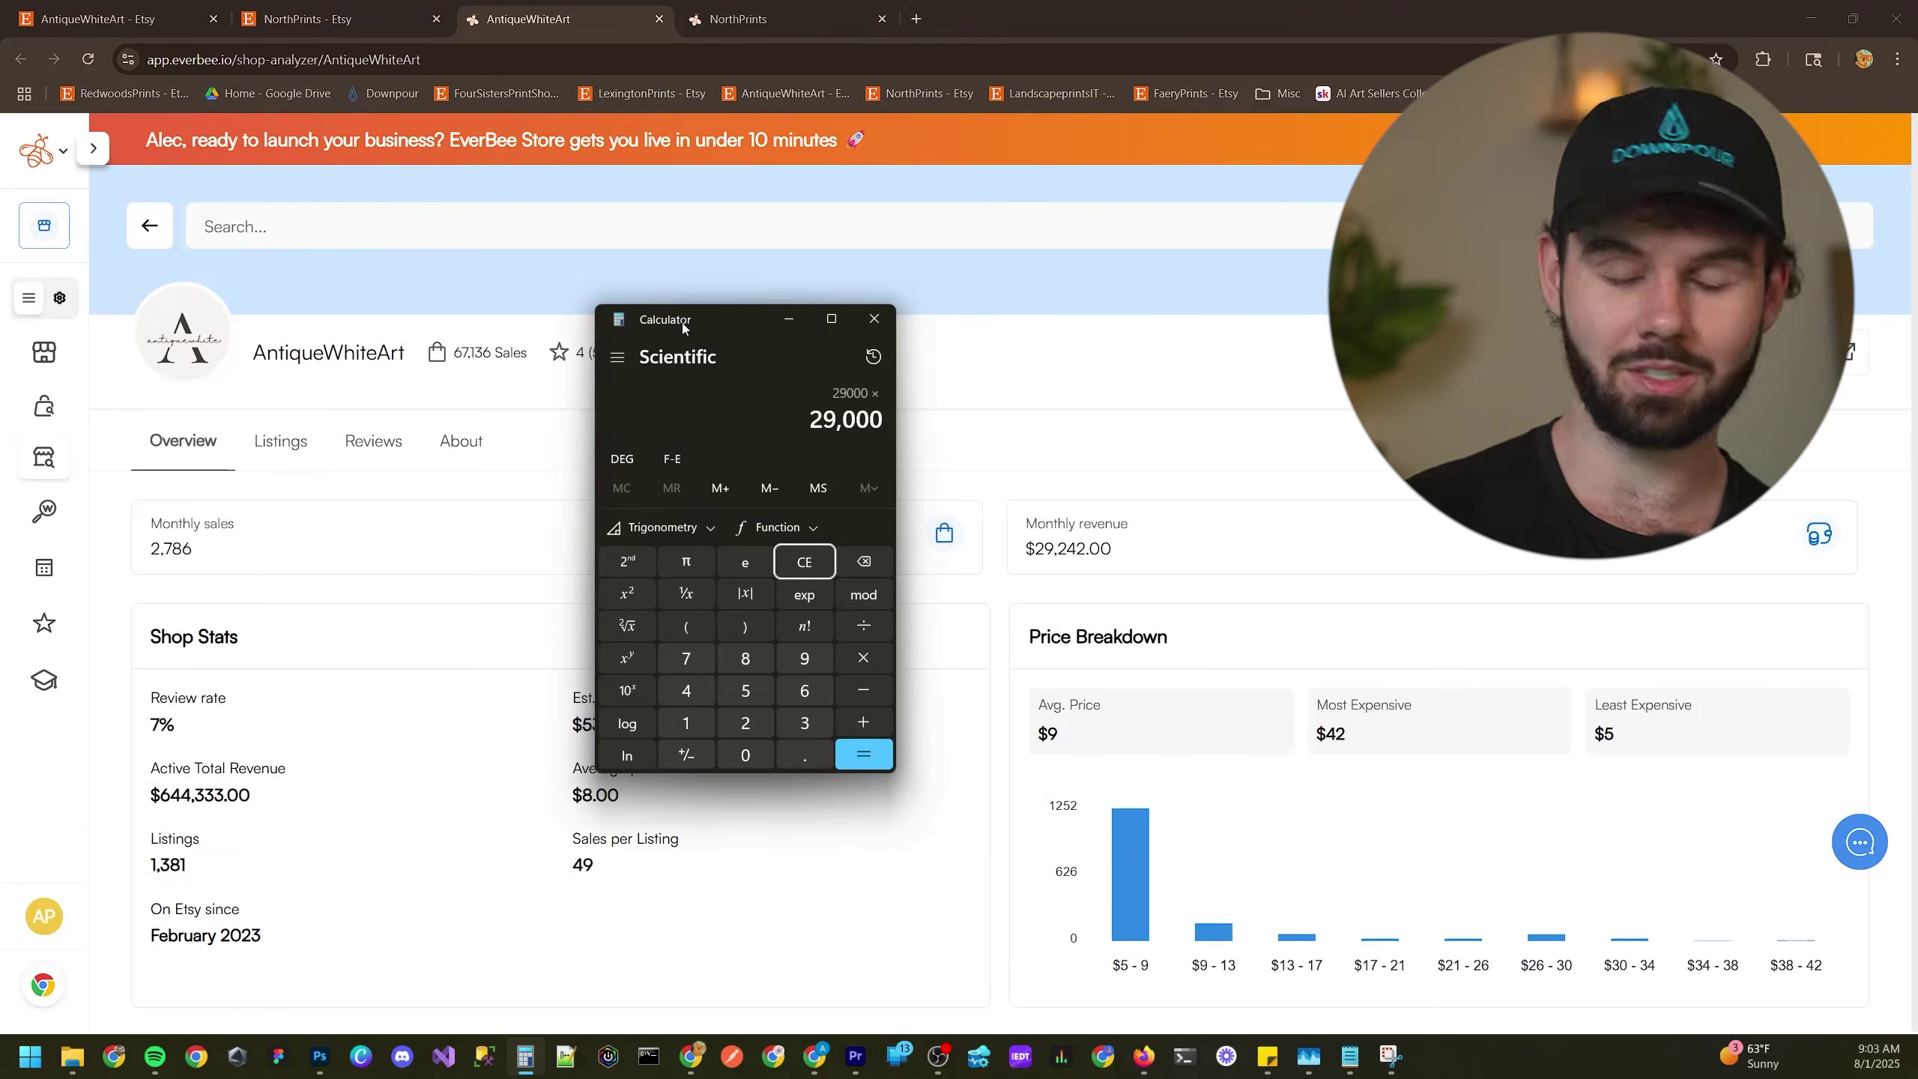
text(0.85)
key(Return)
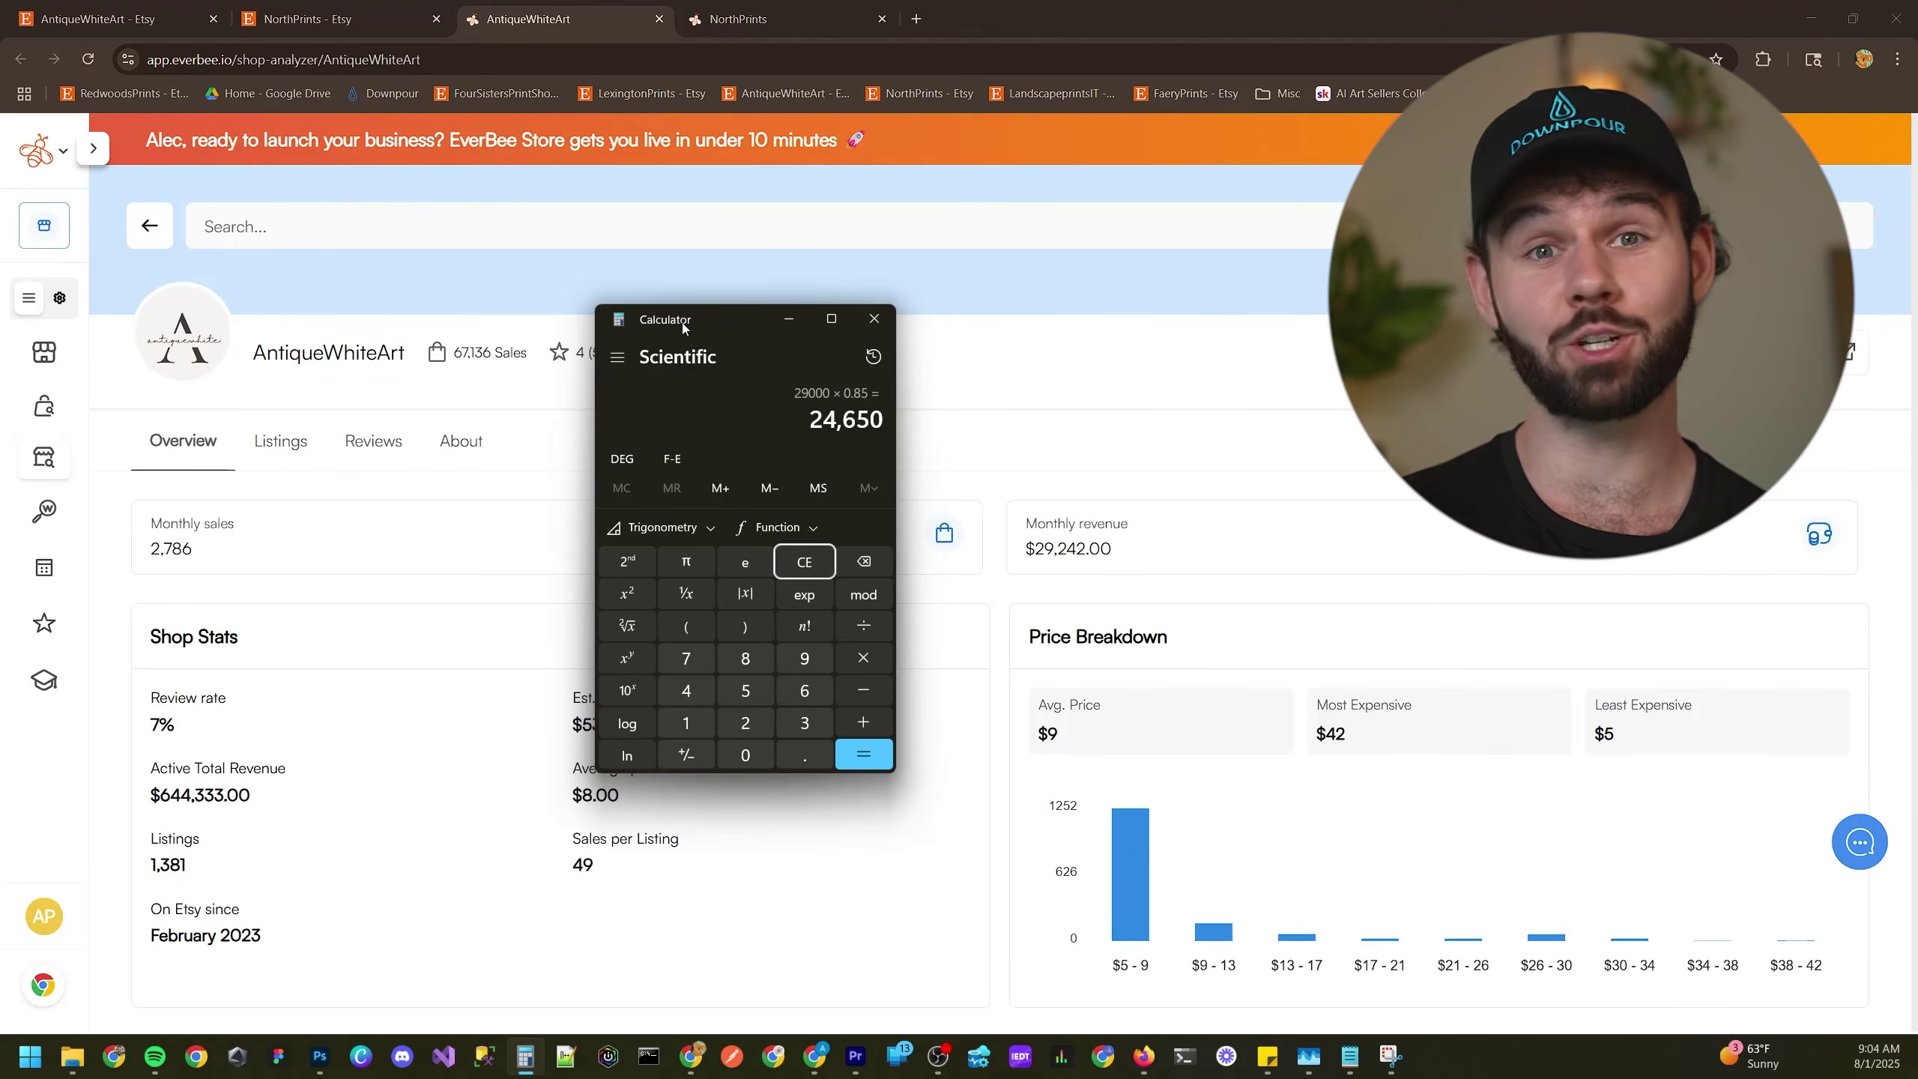
text(*12)
key(Return)
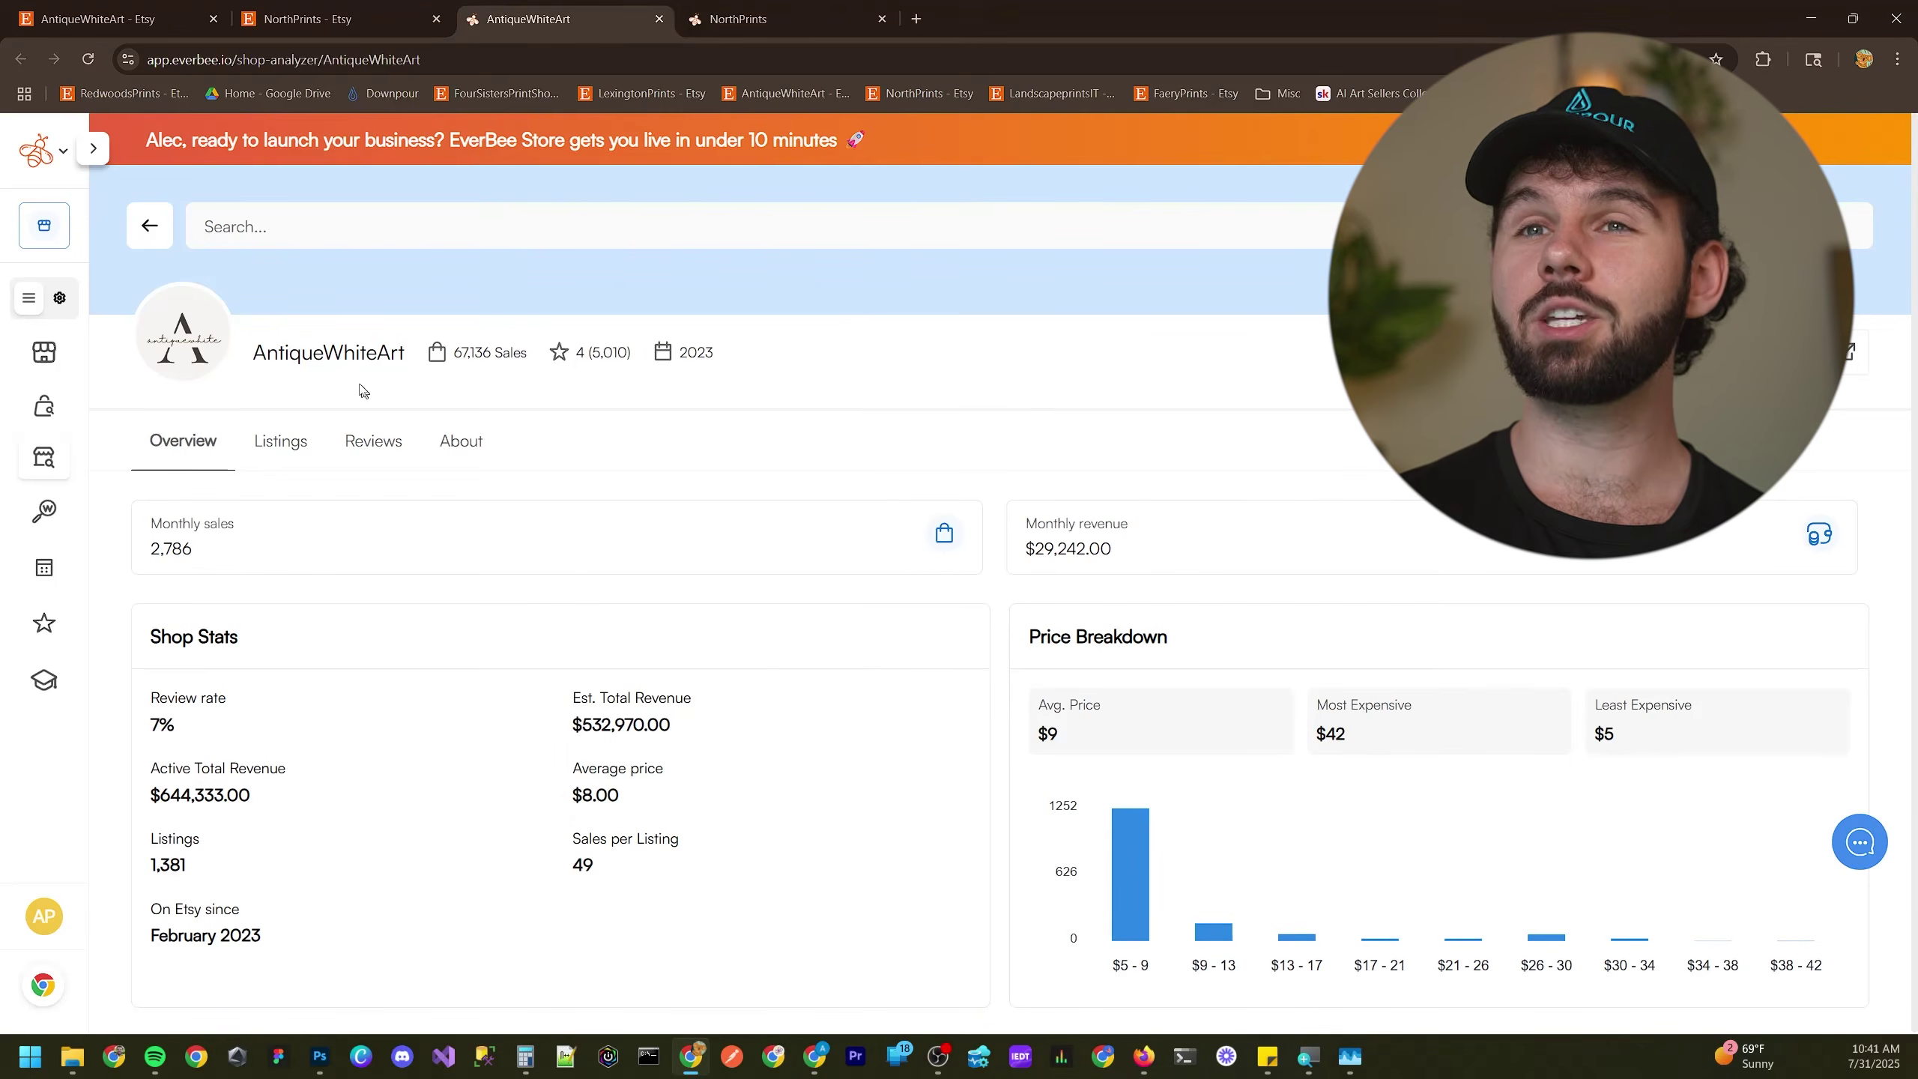
- Browse the AntiqueWhiteArt shop on Etsy, and show its listing analytics in EverBee for the All time period
click(189, 16)
scroll(690, 592, down, 10)
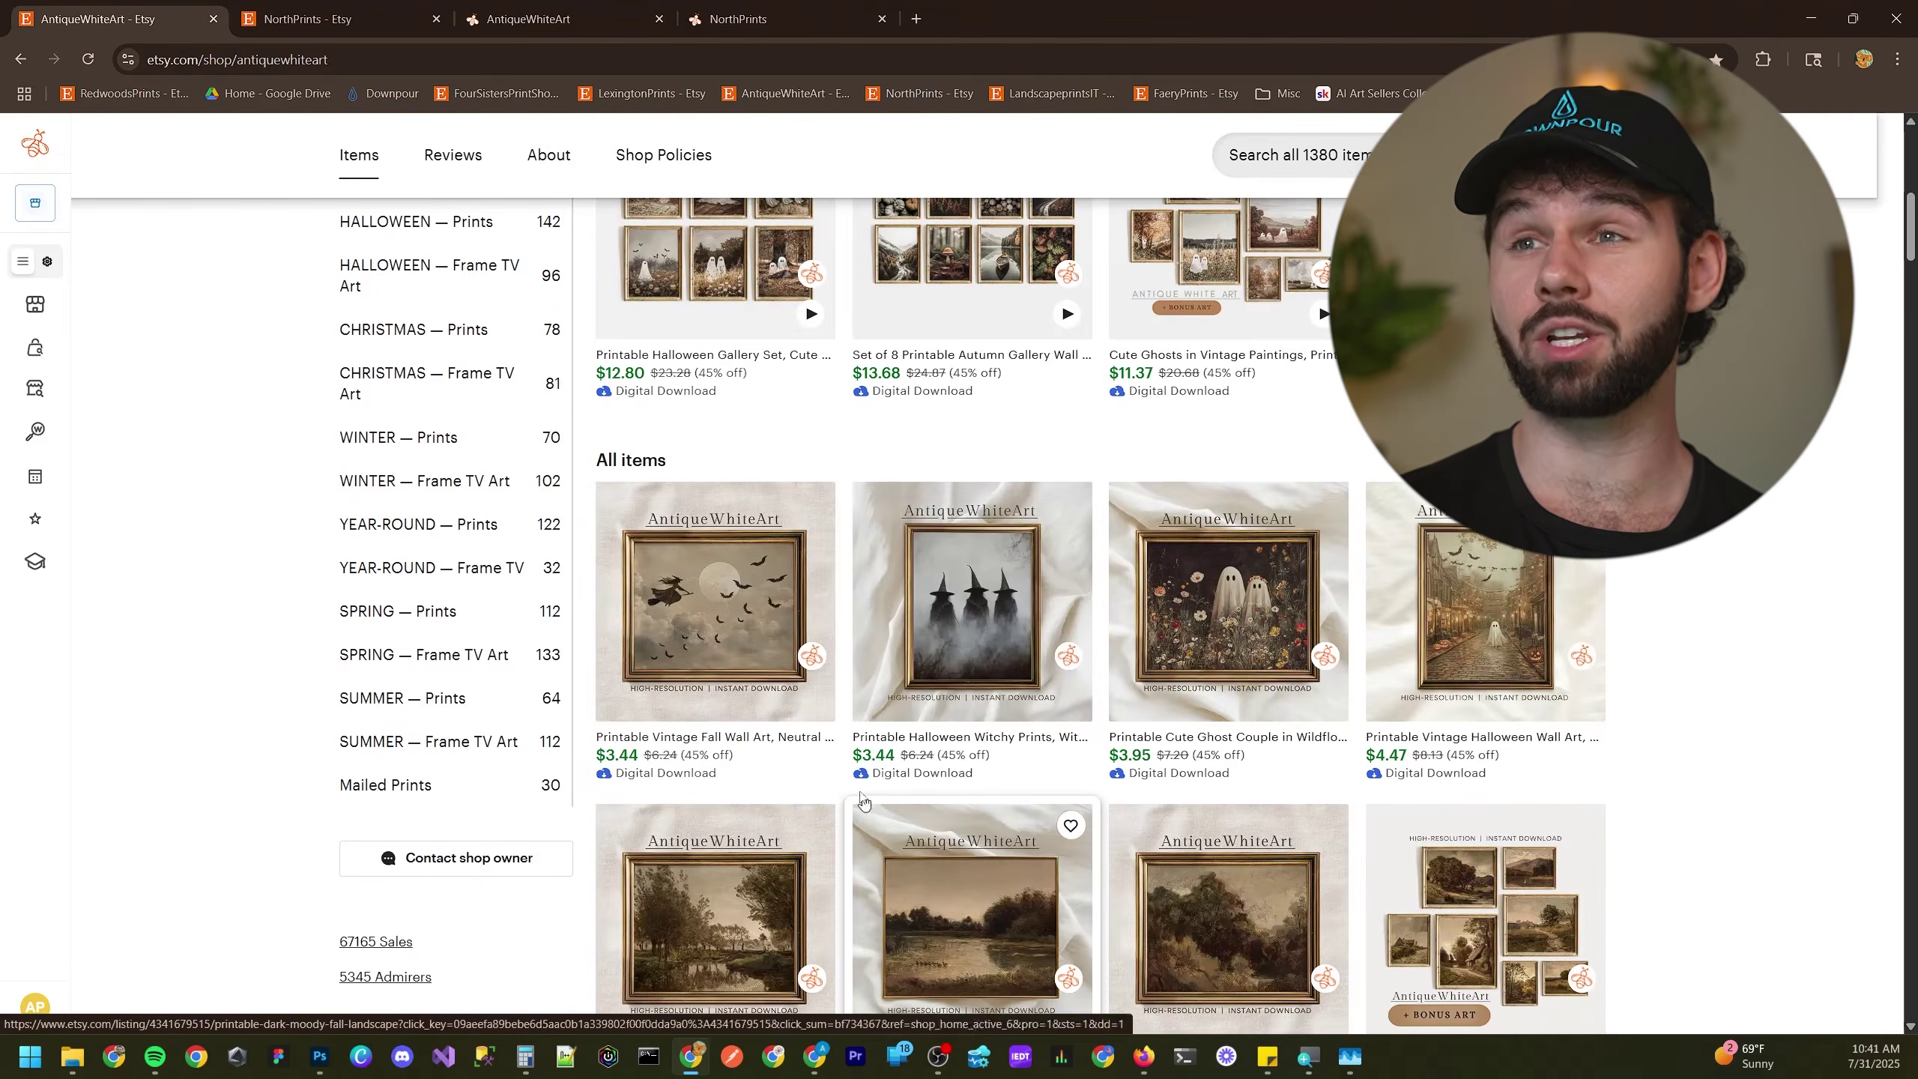
click(583, 8)
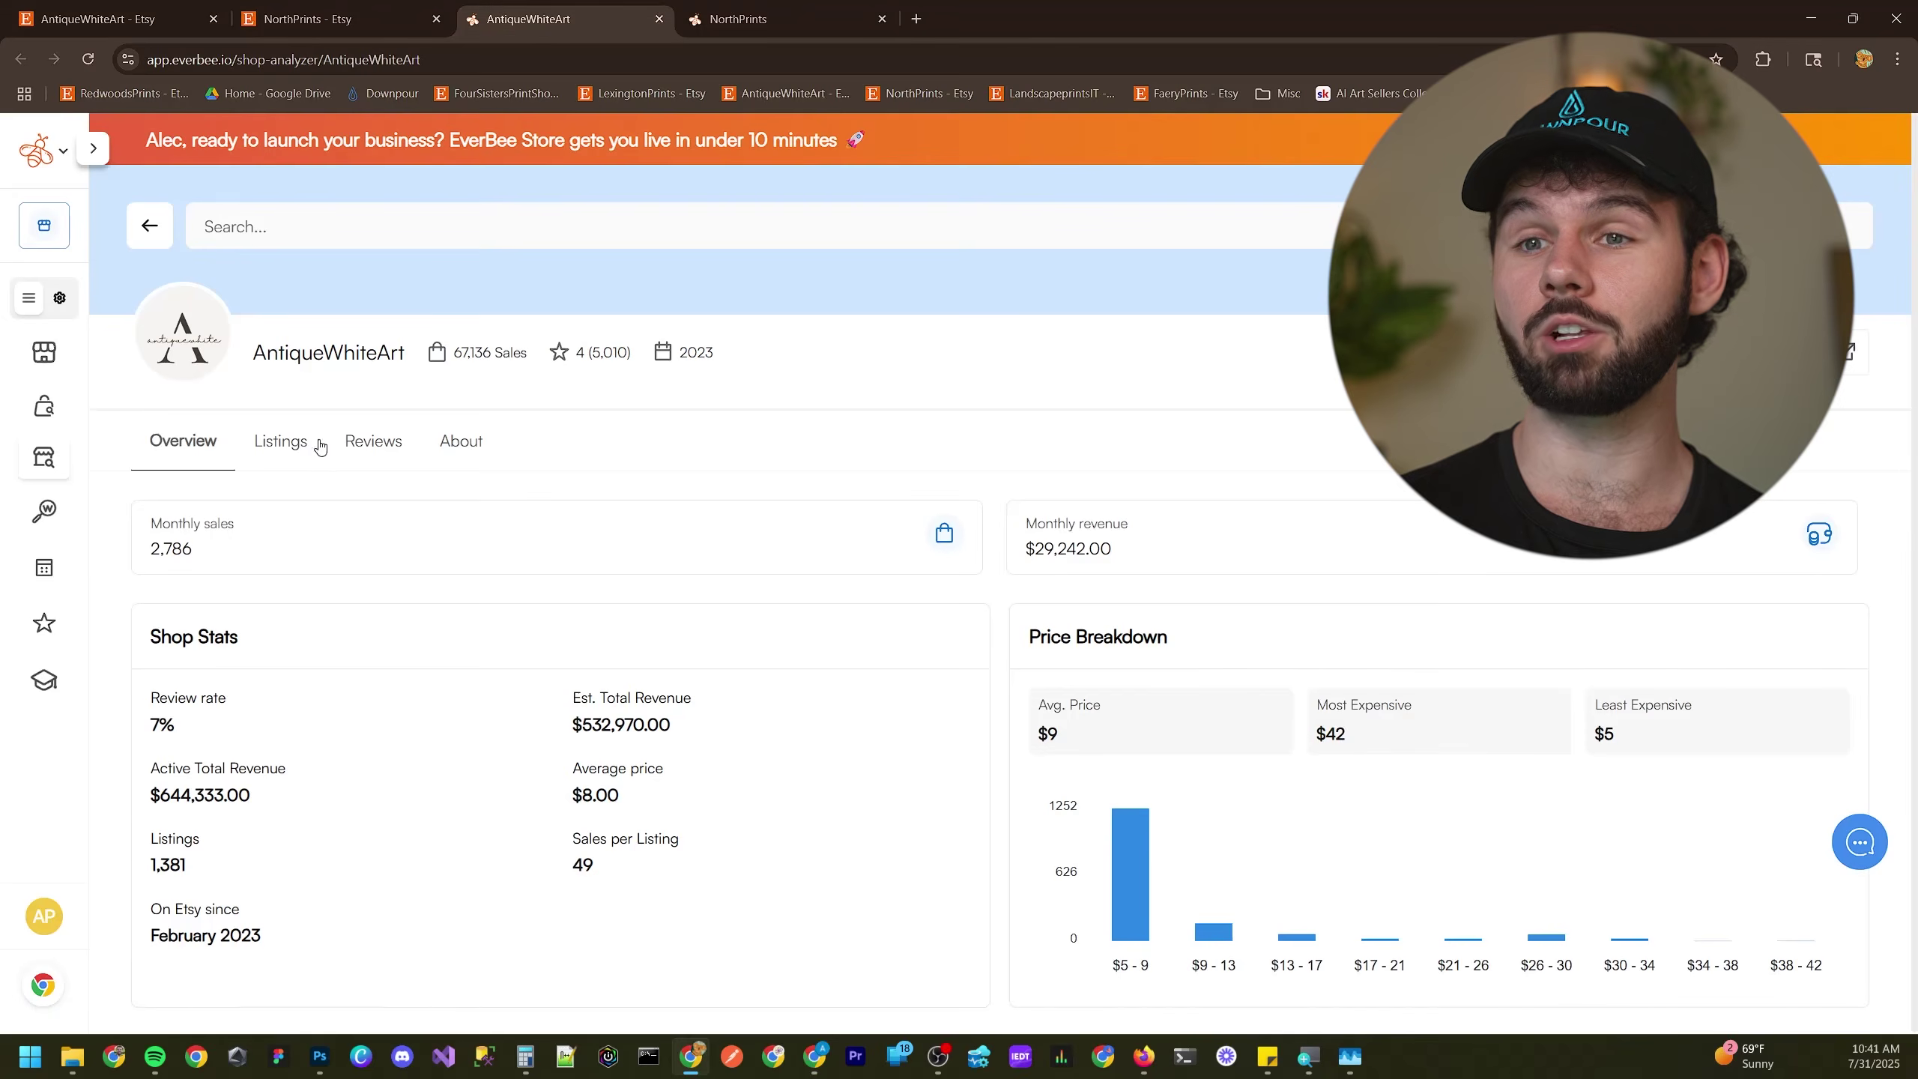
click(288, 444)
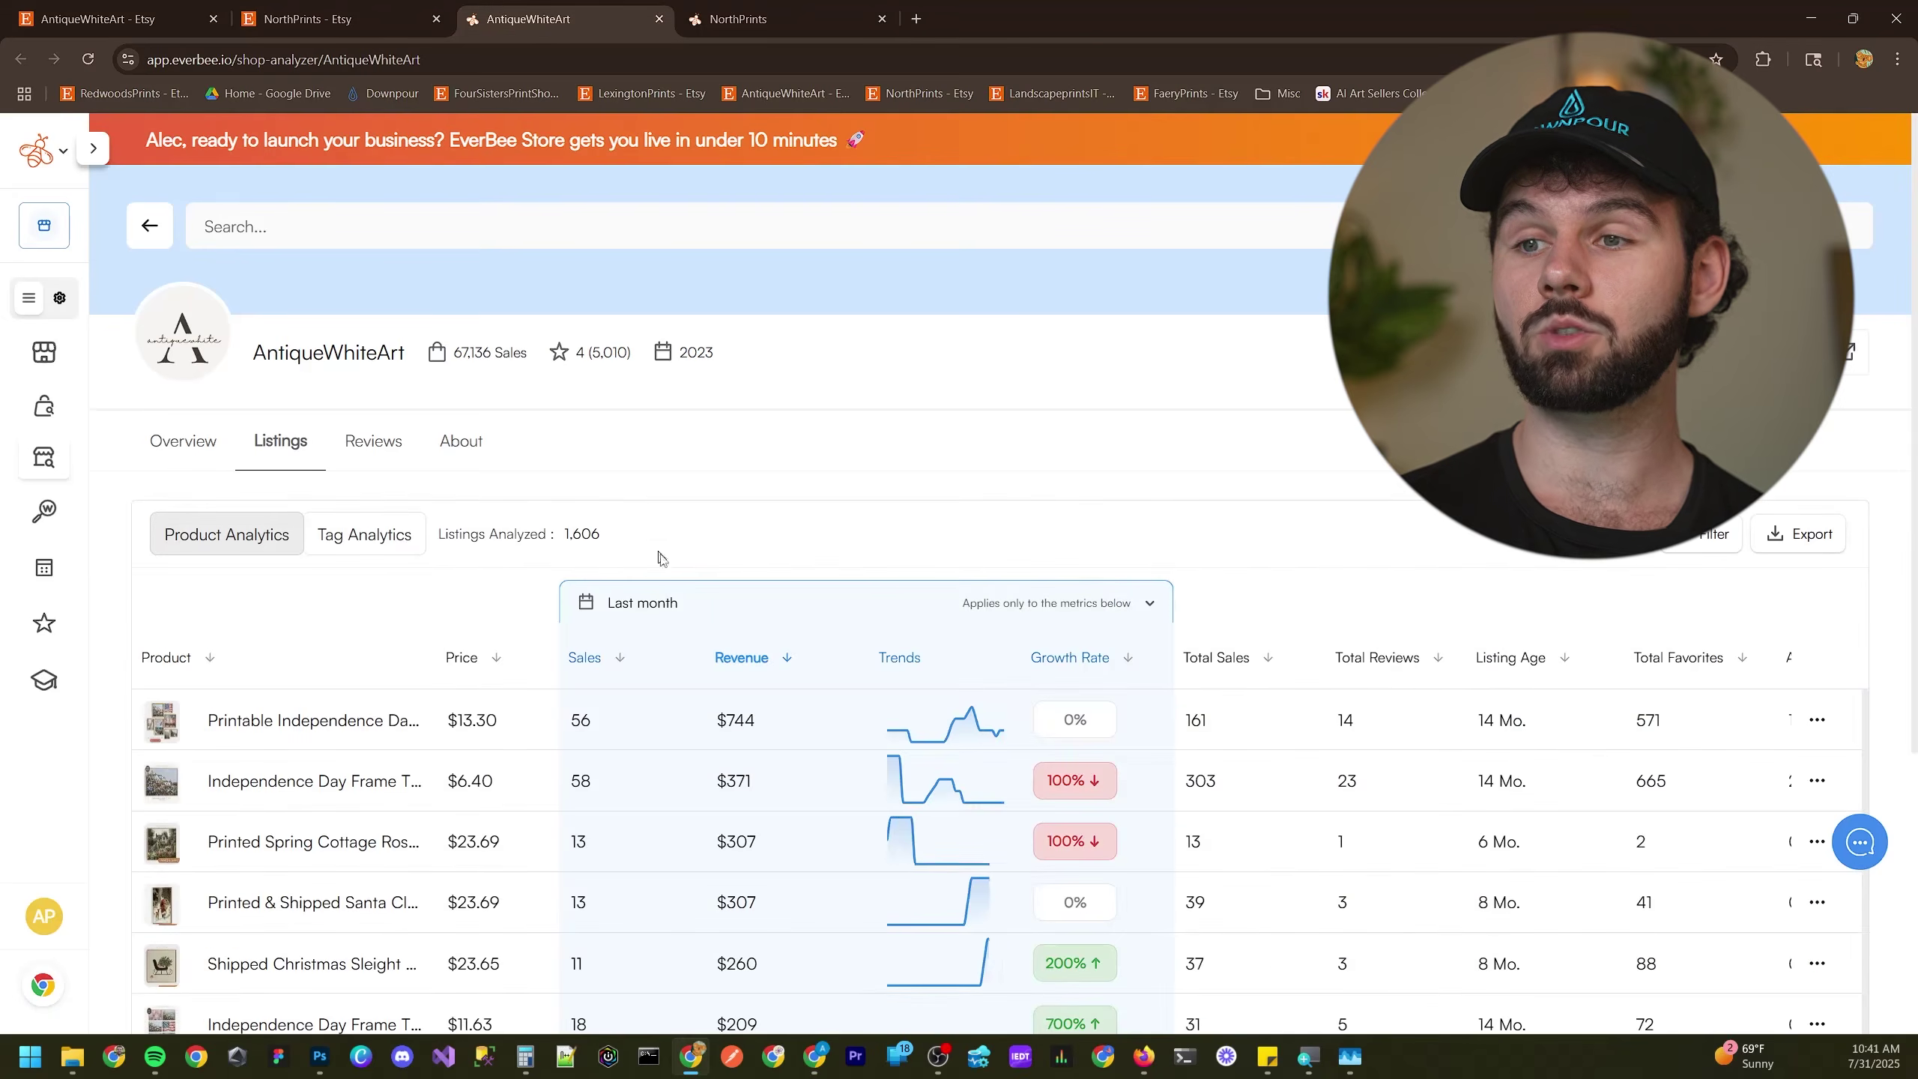
click(679, 602)
click(629, 869)
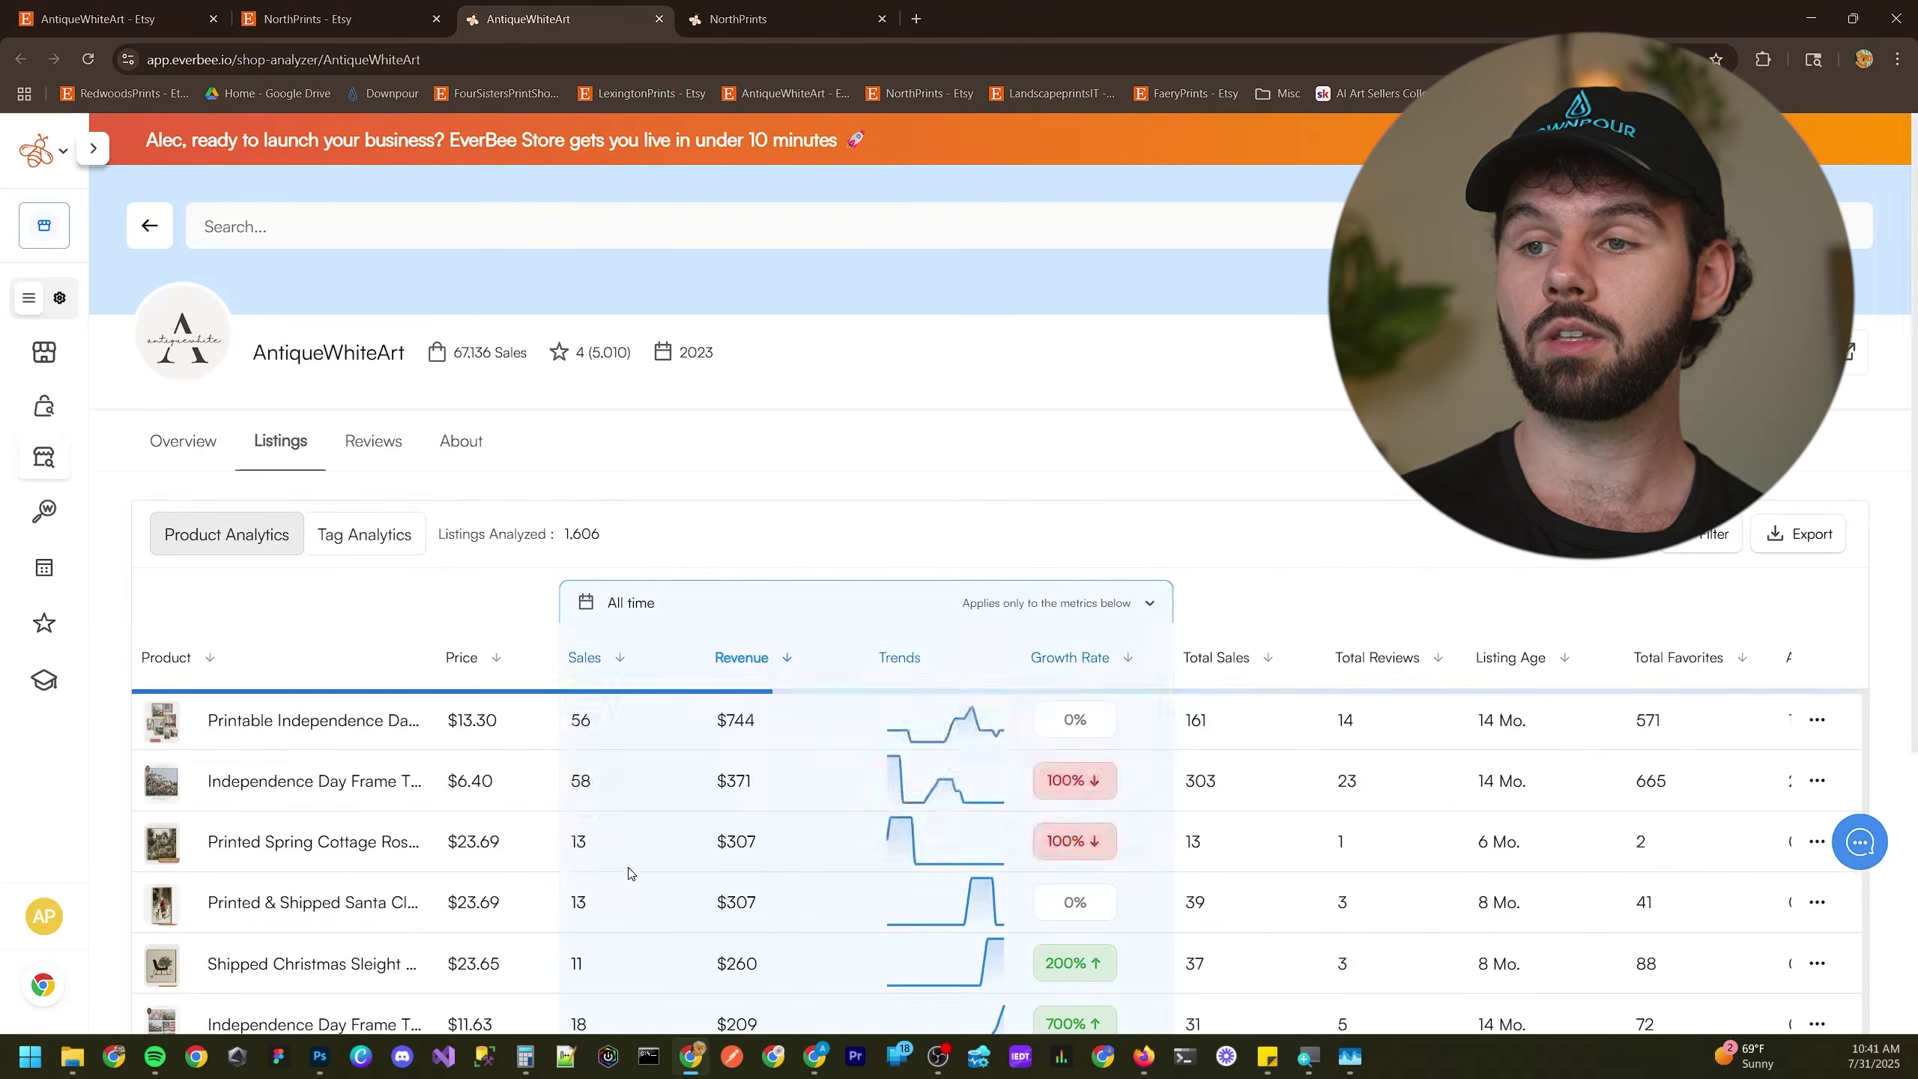
- Examine the product previews of AntiqueWhiteArt's highest-revenue listings in the analytics table
scroll(925, 442, down, 5)
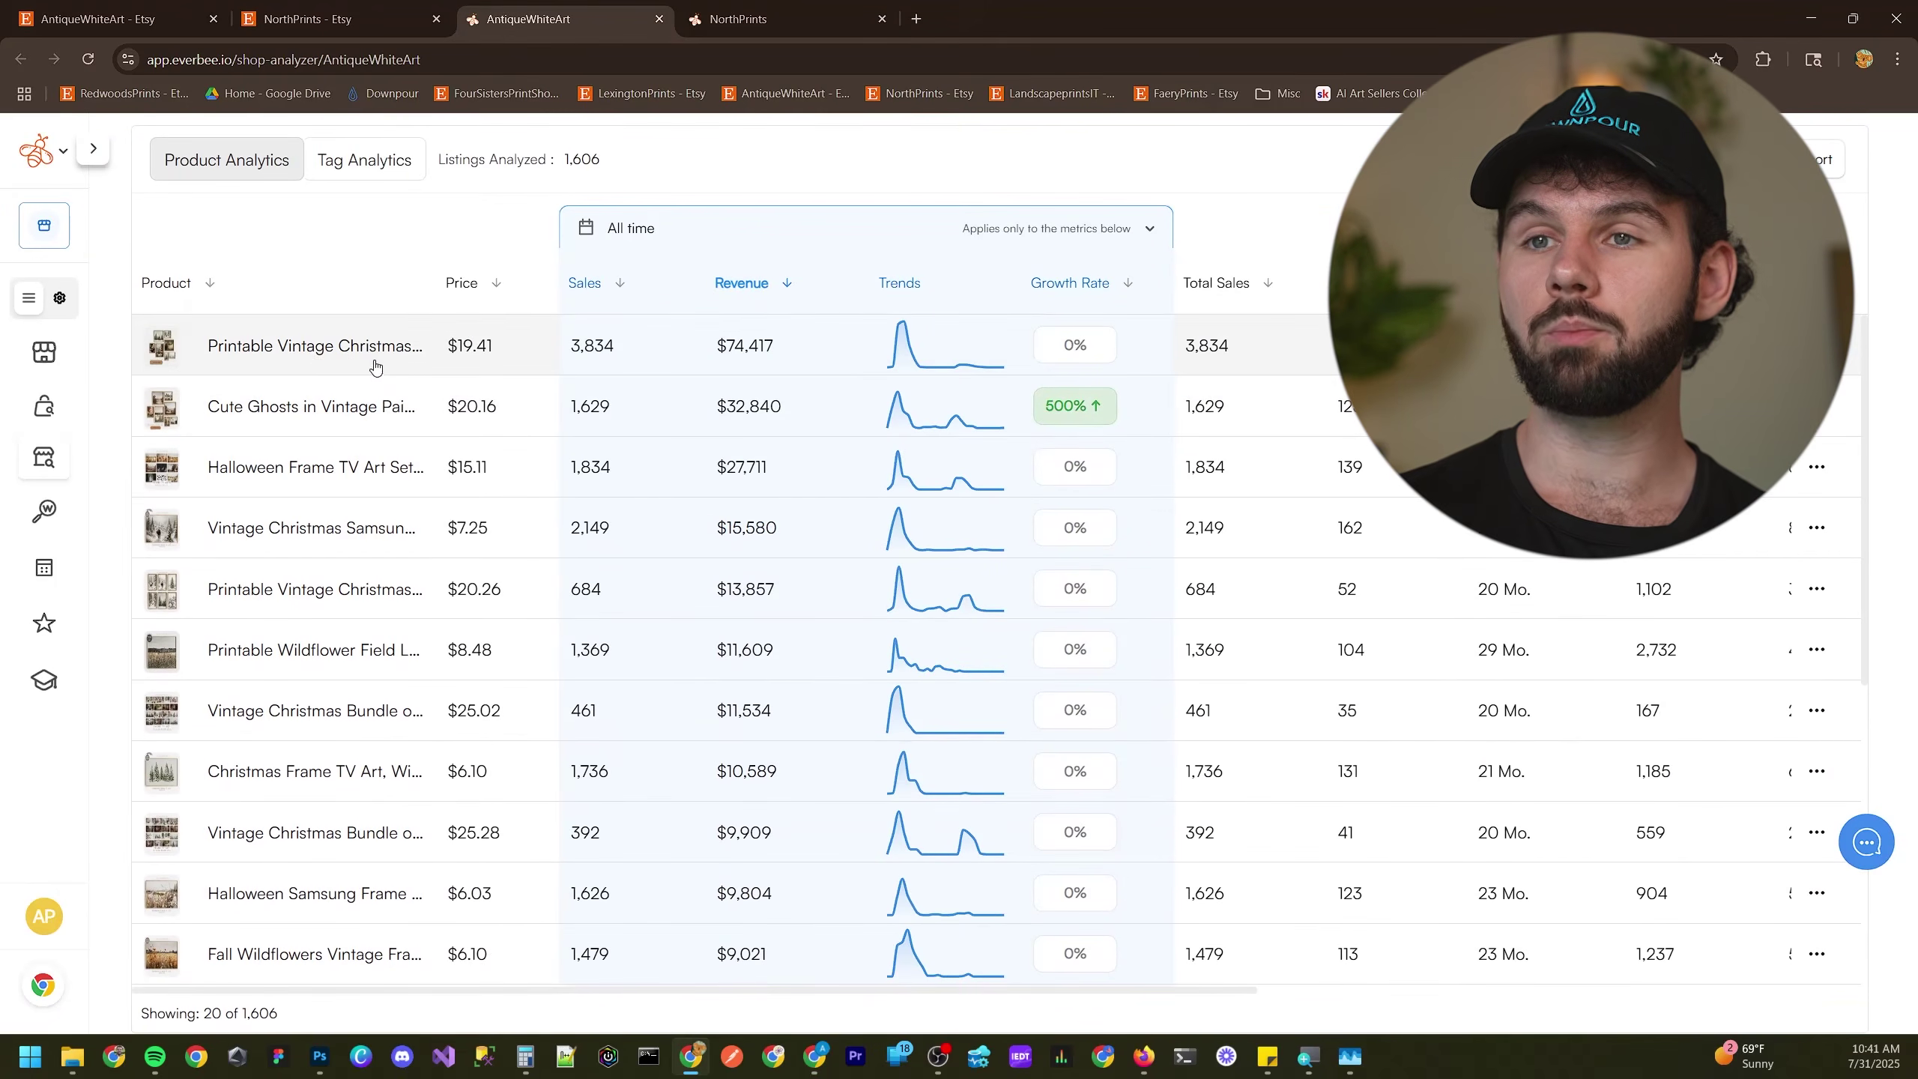
mouse_move(159, 352)
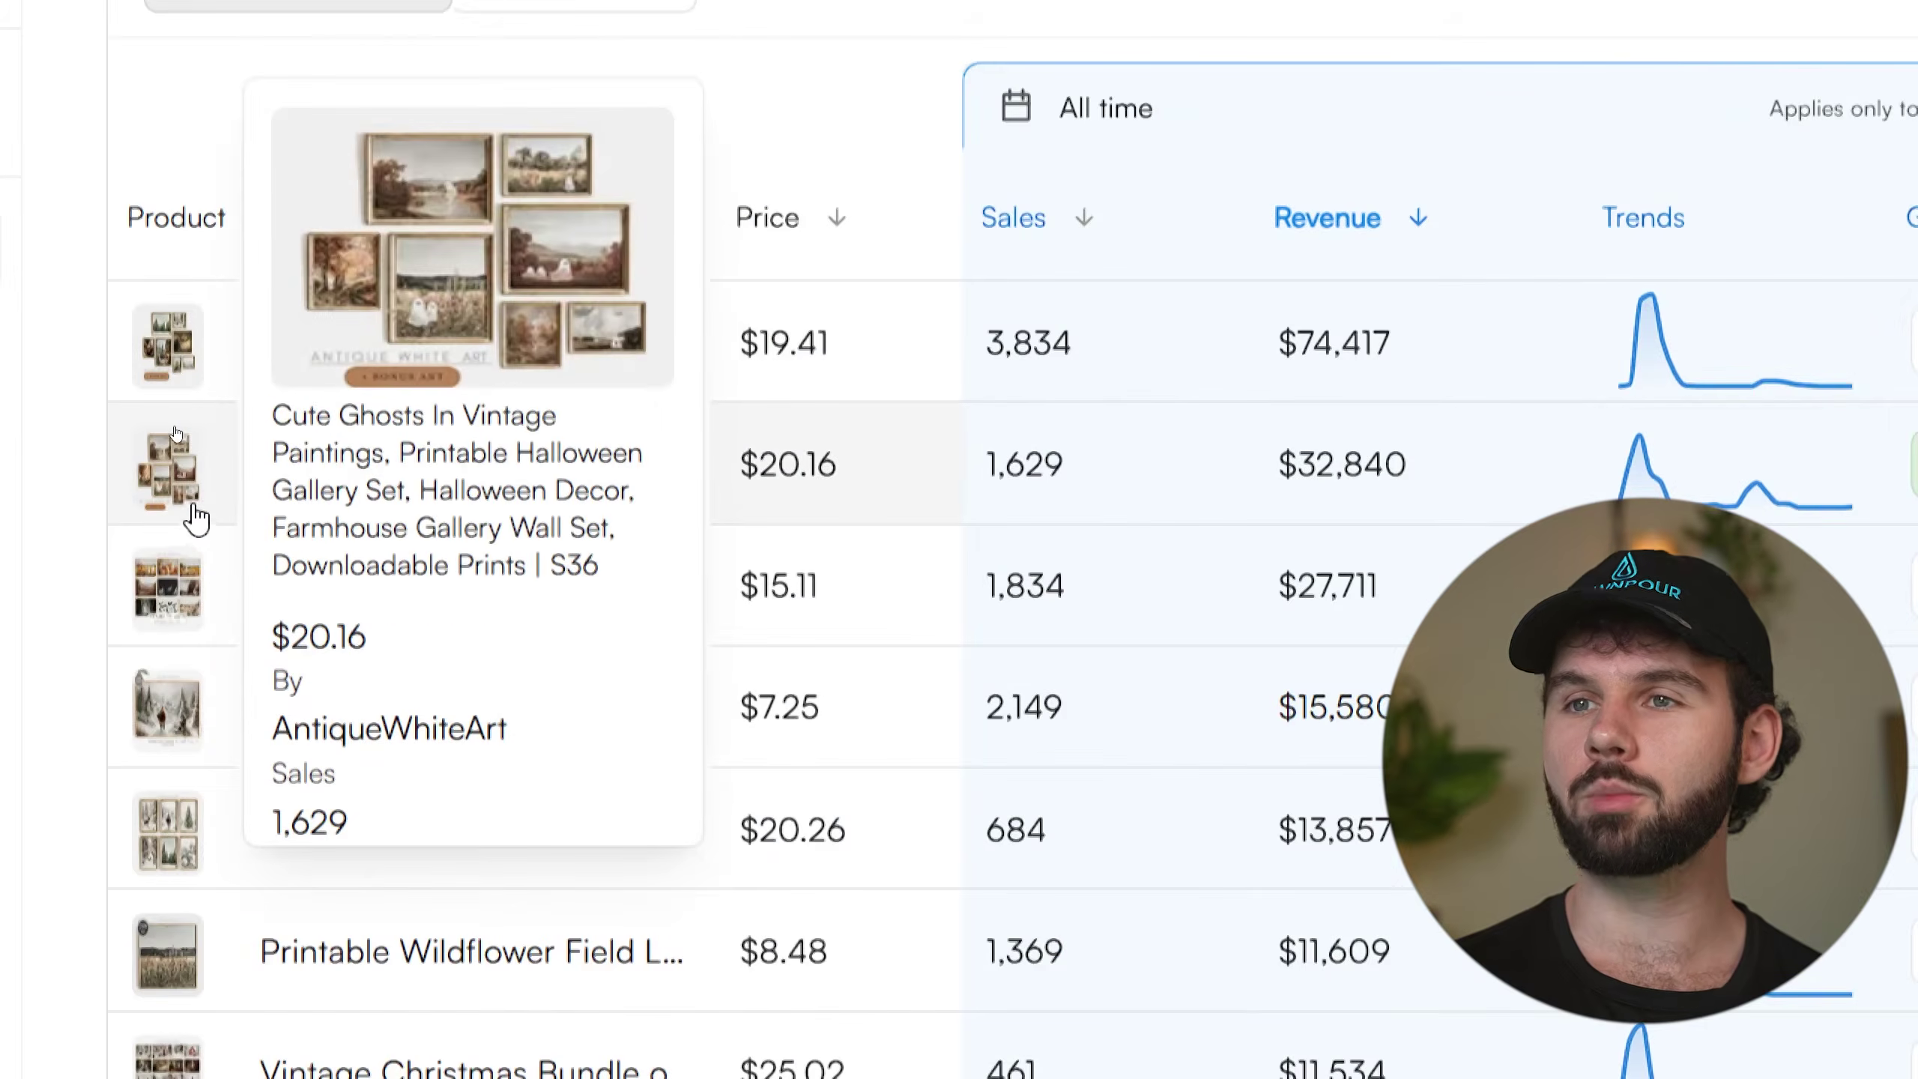
mouse_move(182, 580)
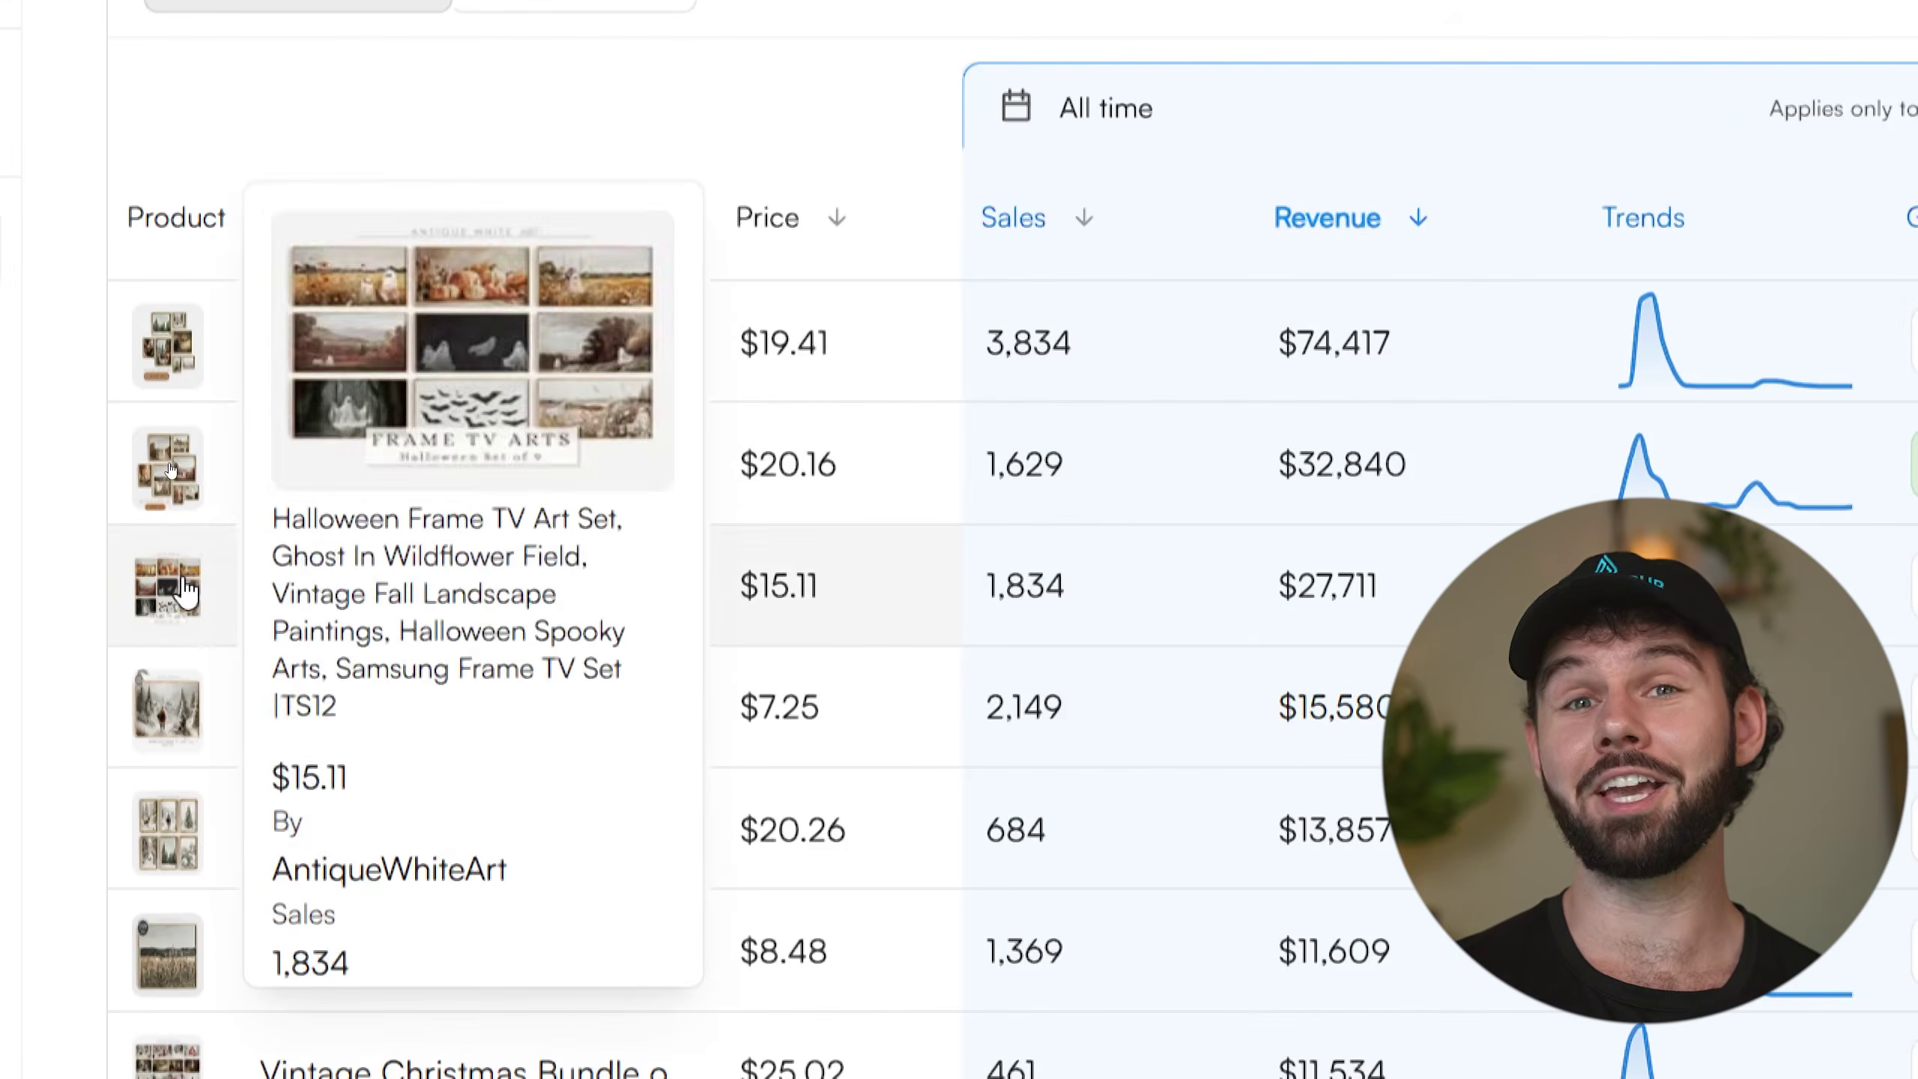
mouse_move(177, 752)
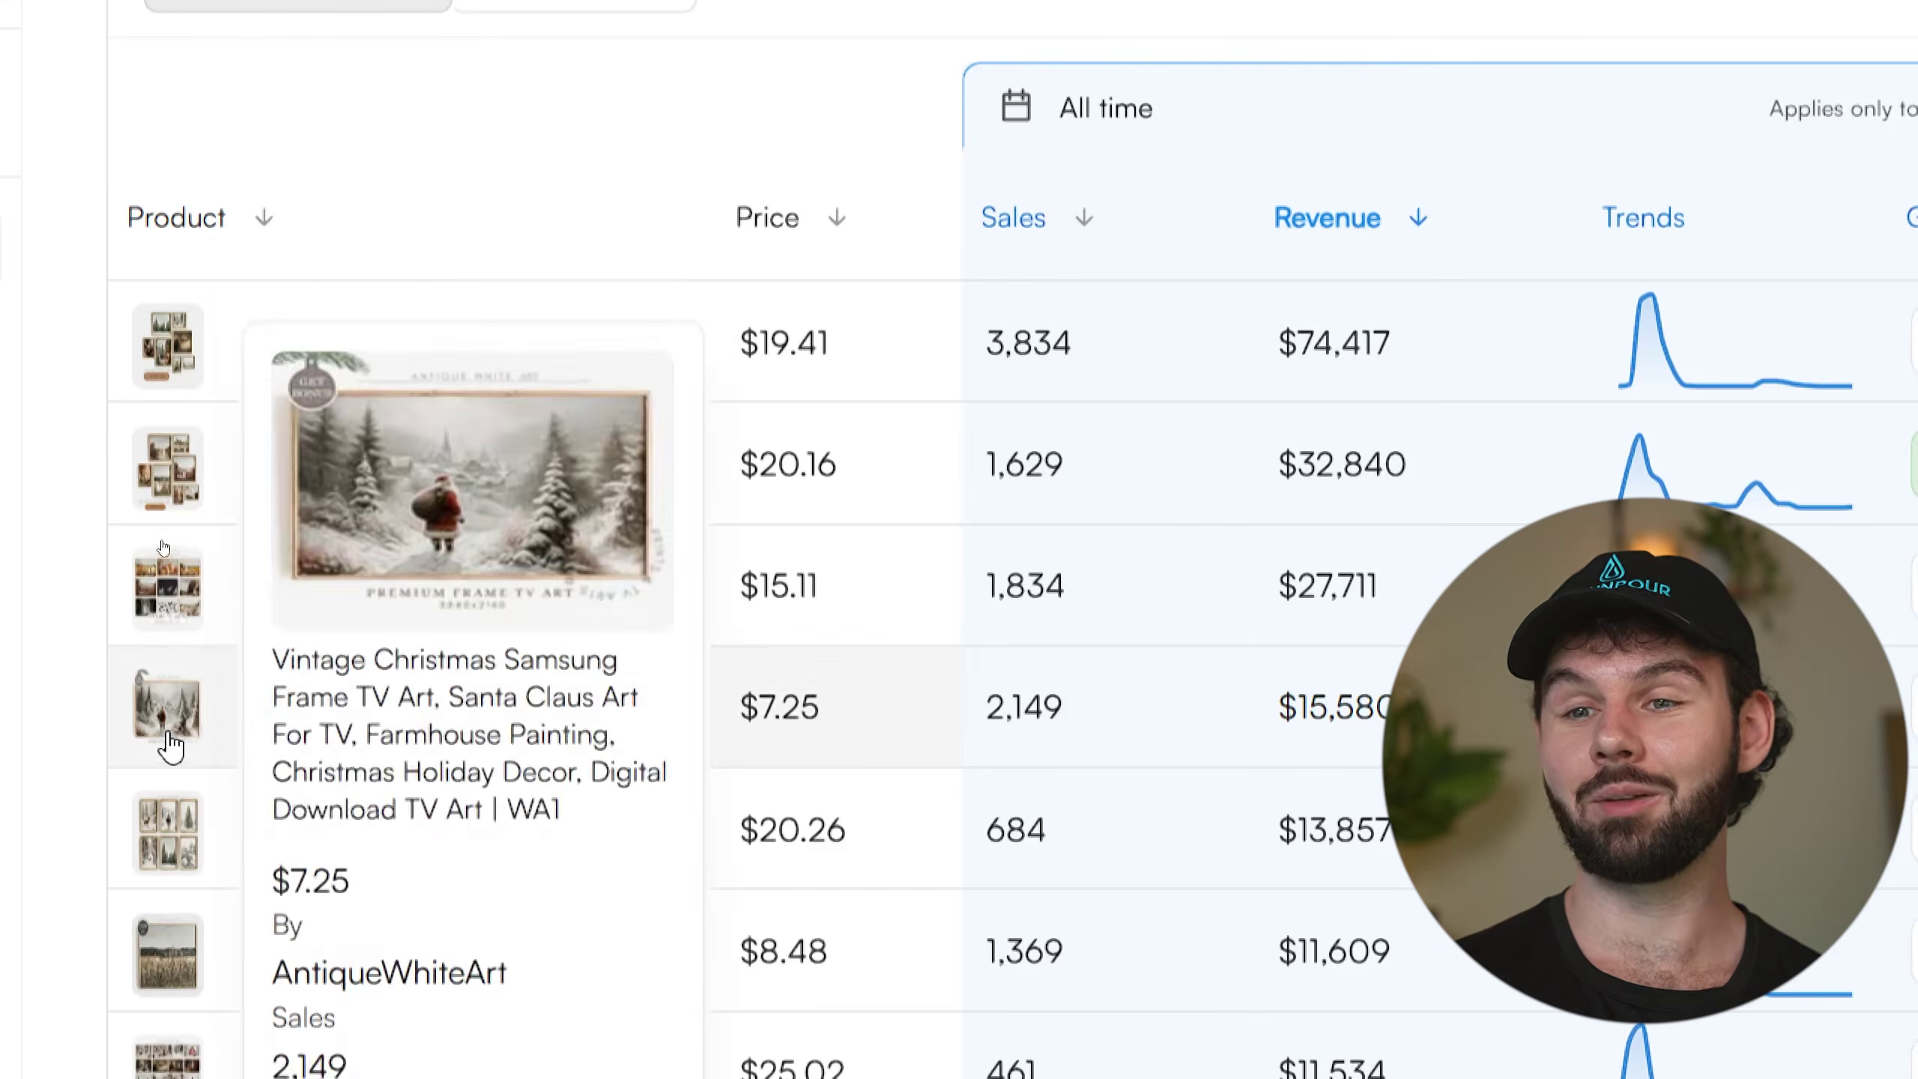
mouse_move(172, 831)
mouse_move(172, 966)
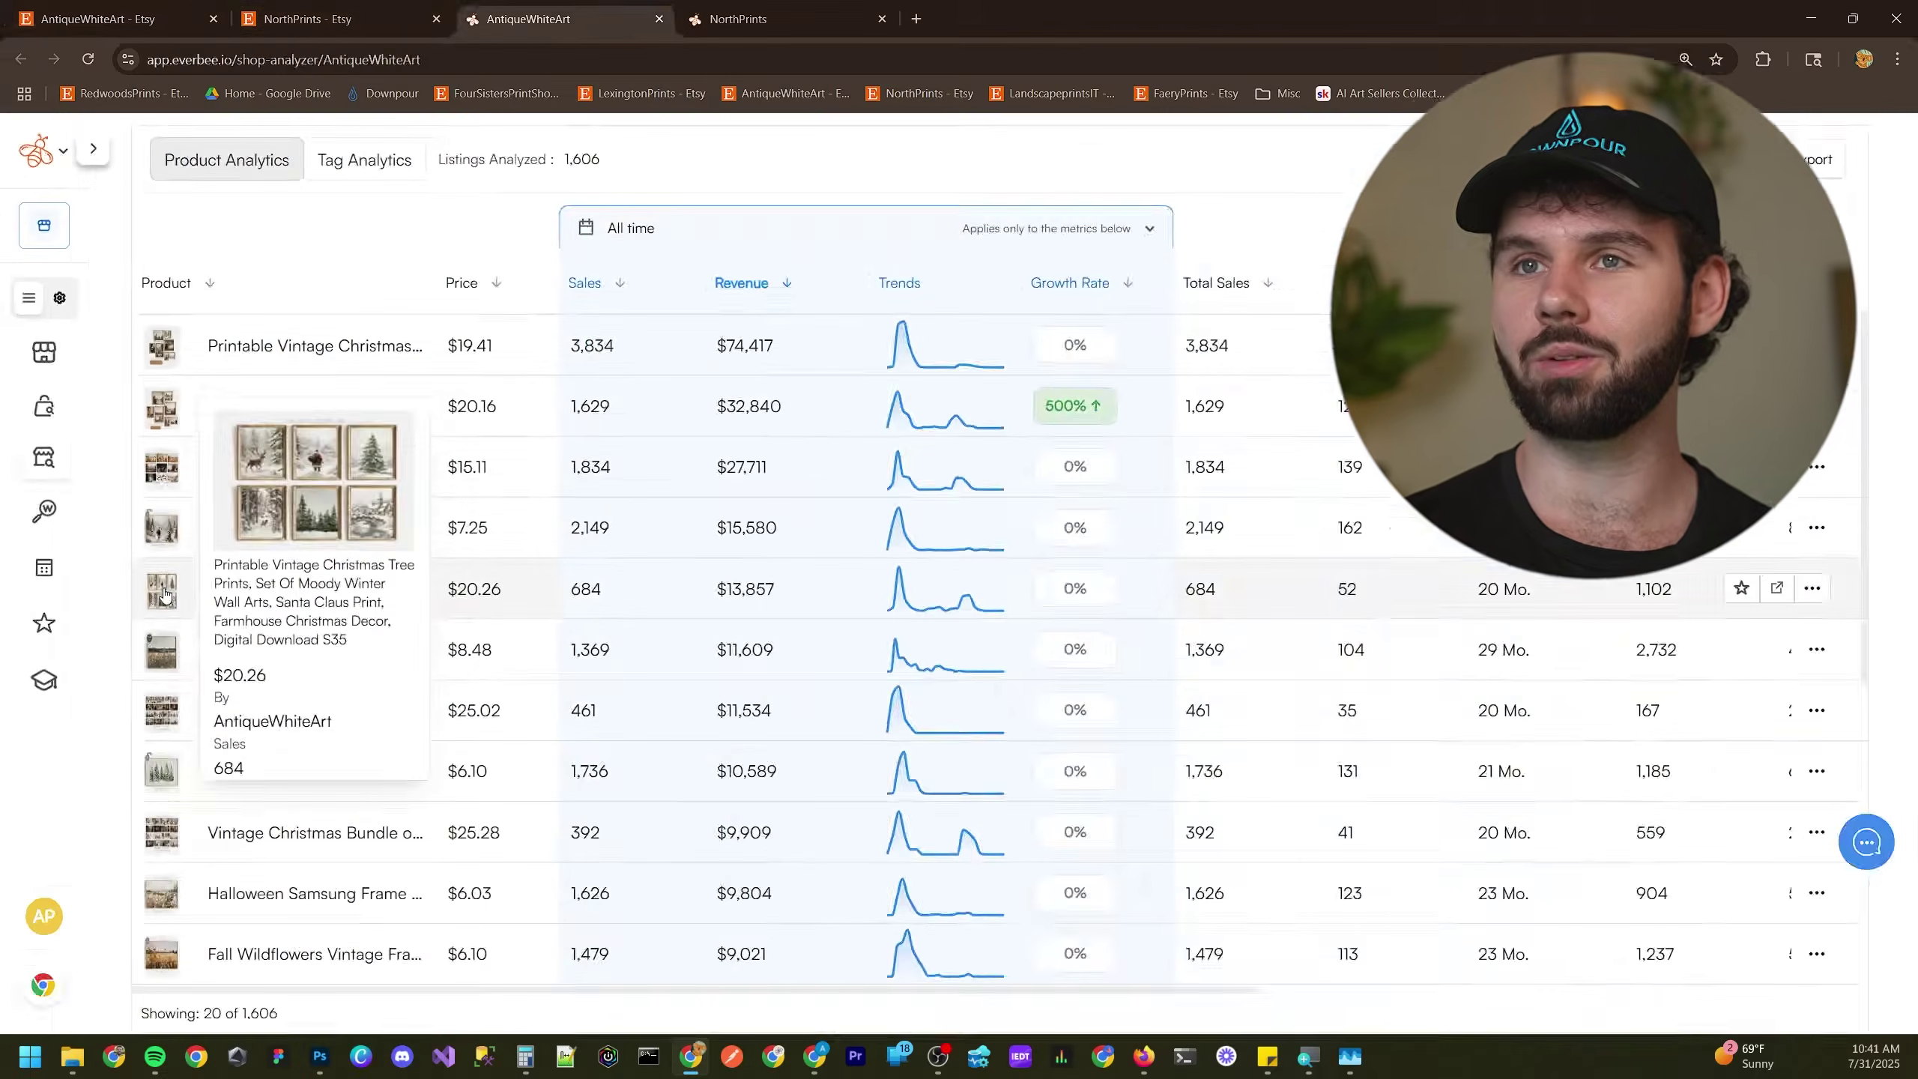
- Open the featured Set of 8 Printable Autumn Gallery listing from the Etsy shop and compare it with the top-revenue listing in EverBee
click(120, 18)
scroll(727, 372, up, 1)
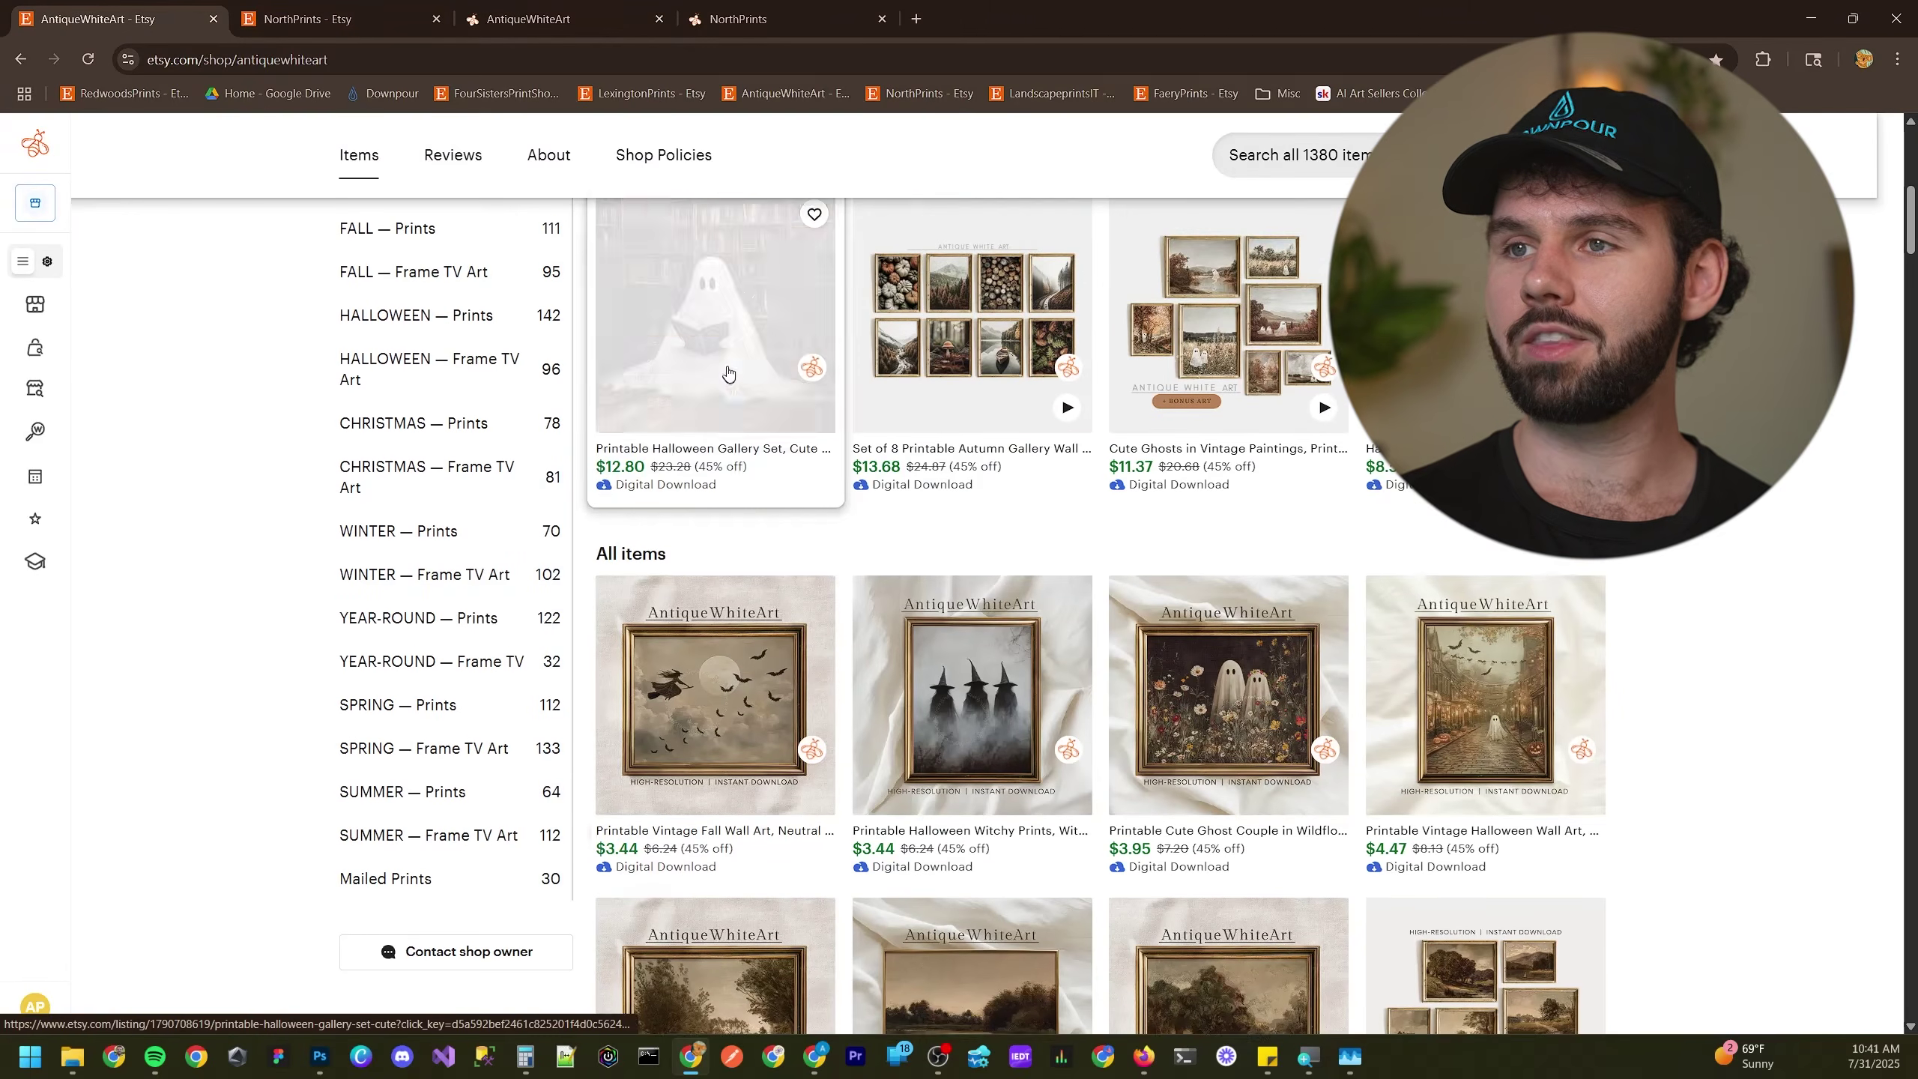
scroll(726, 372, up, 1)
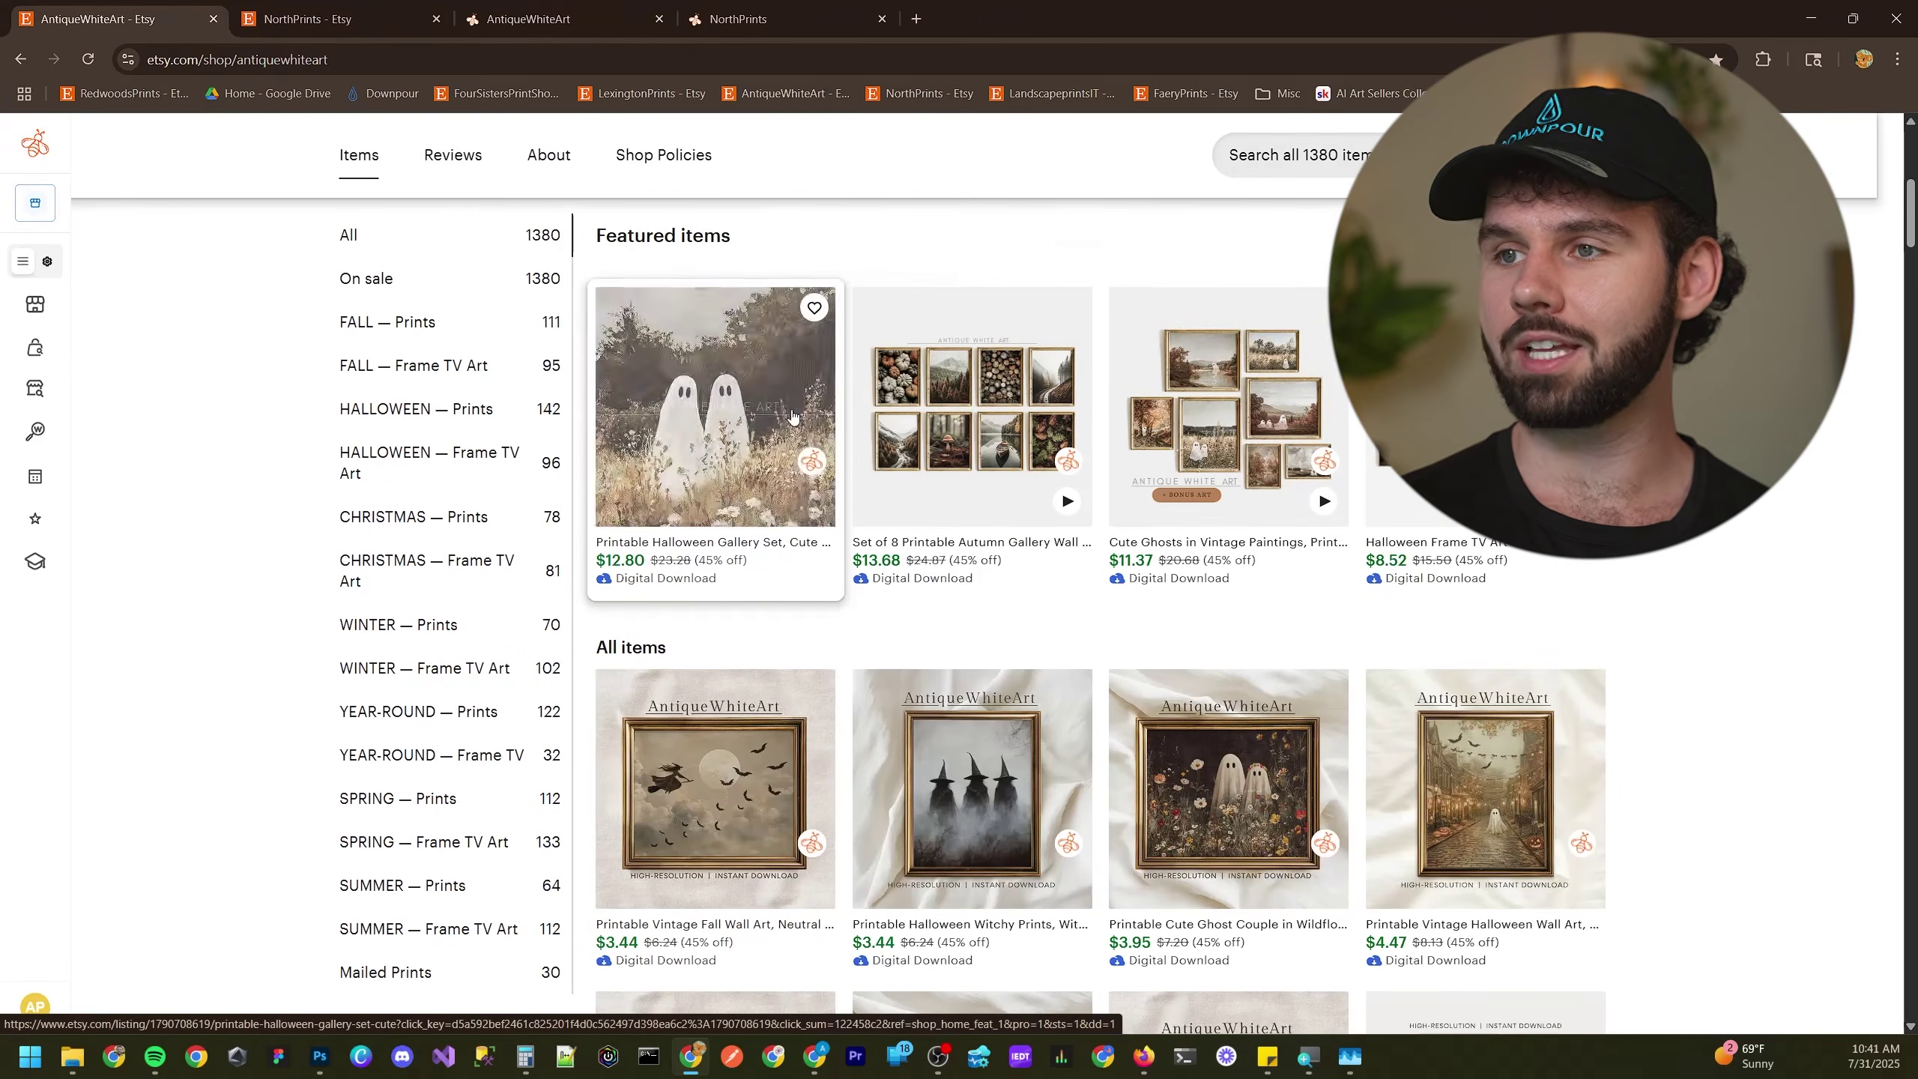
click(869, 496)
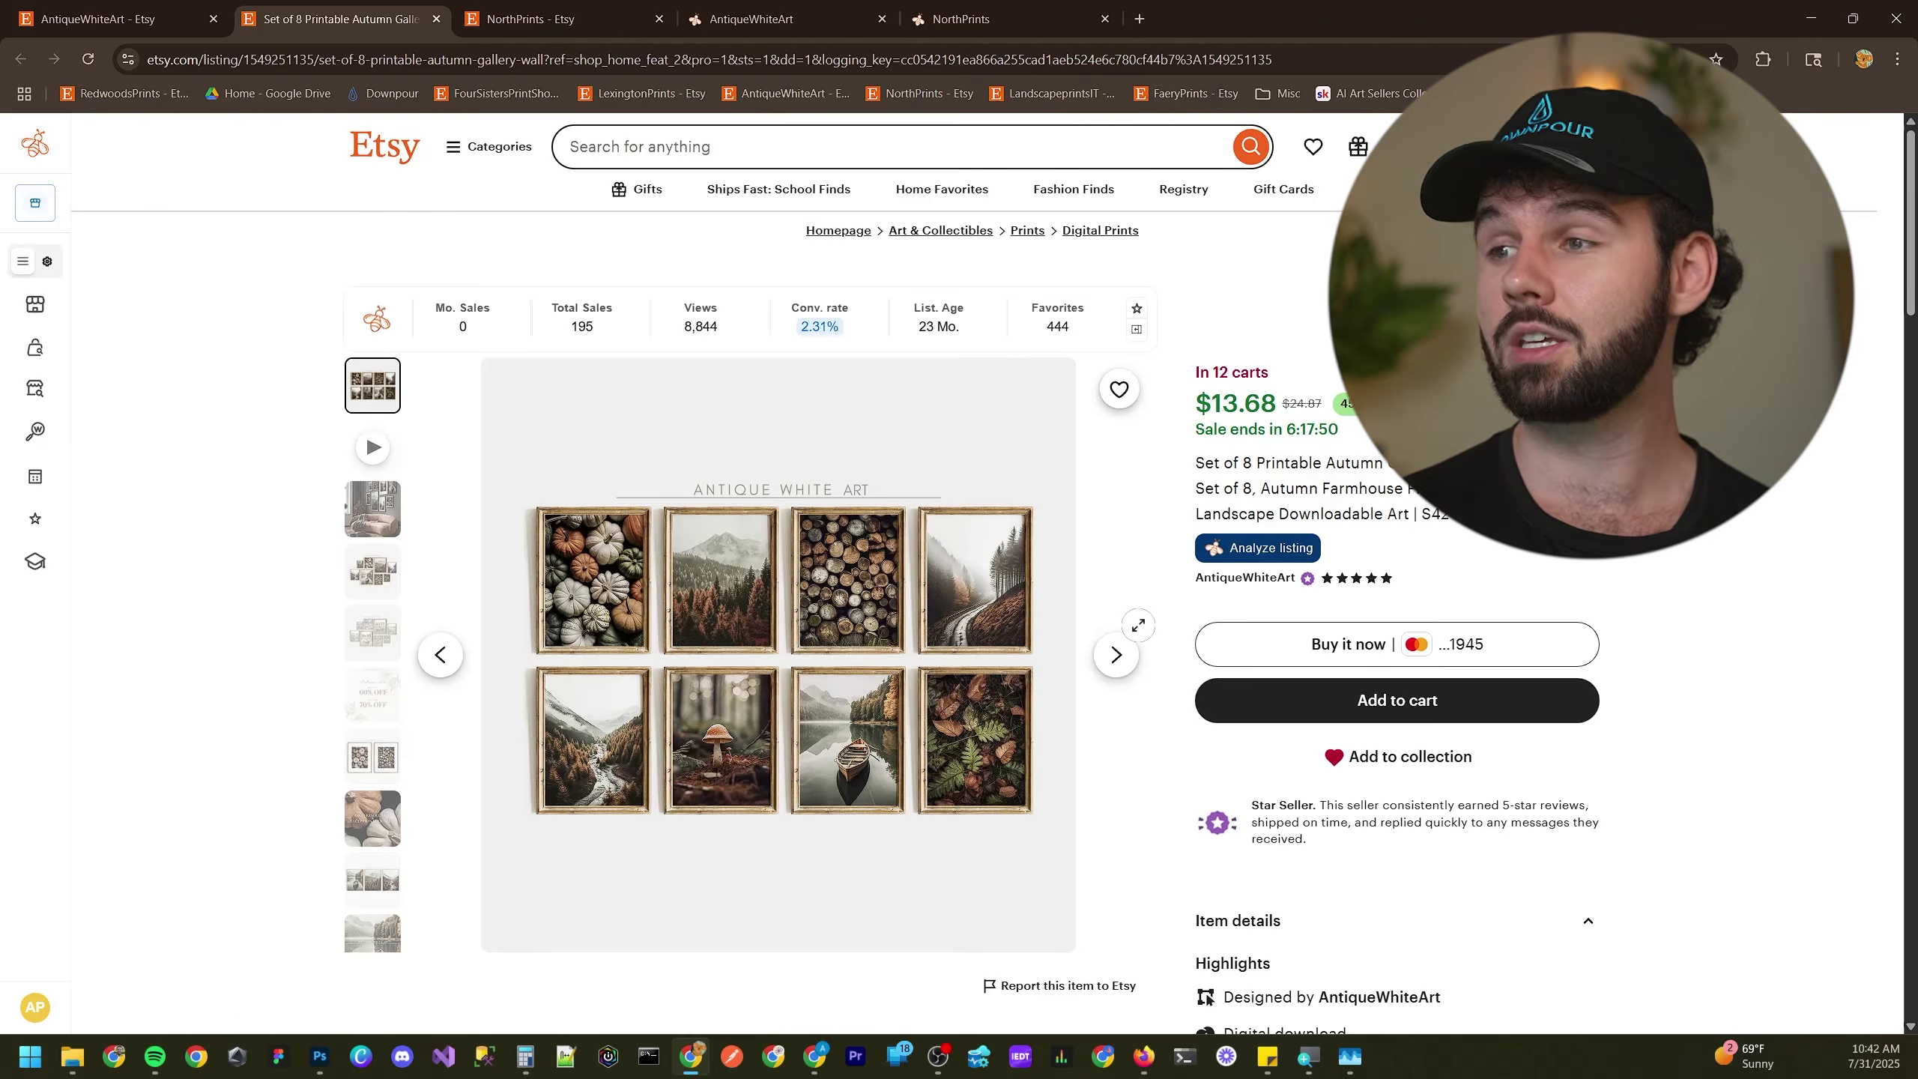
scroll(1361, 766, down, 3)
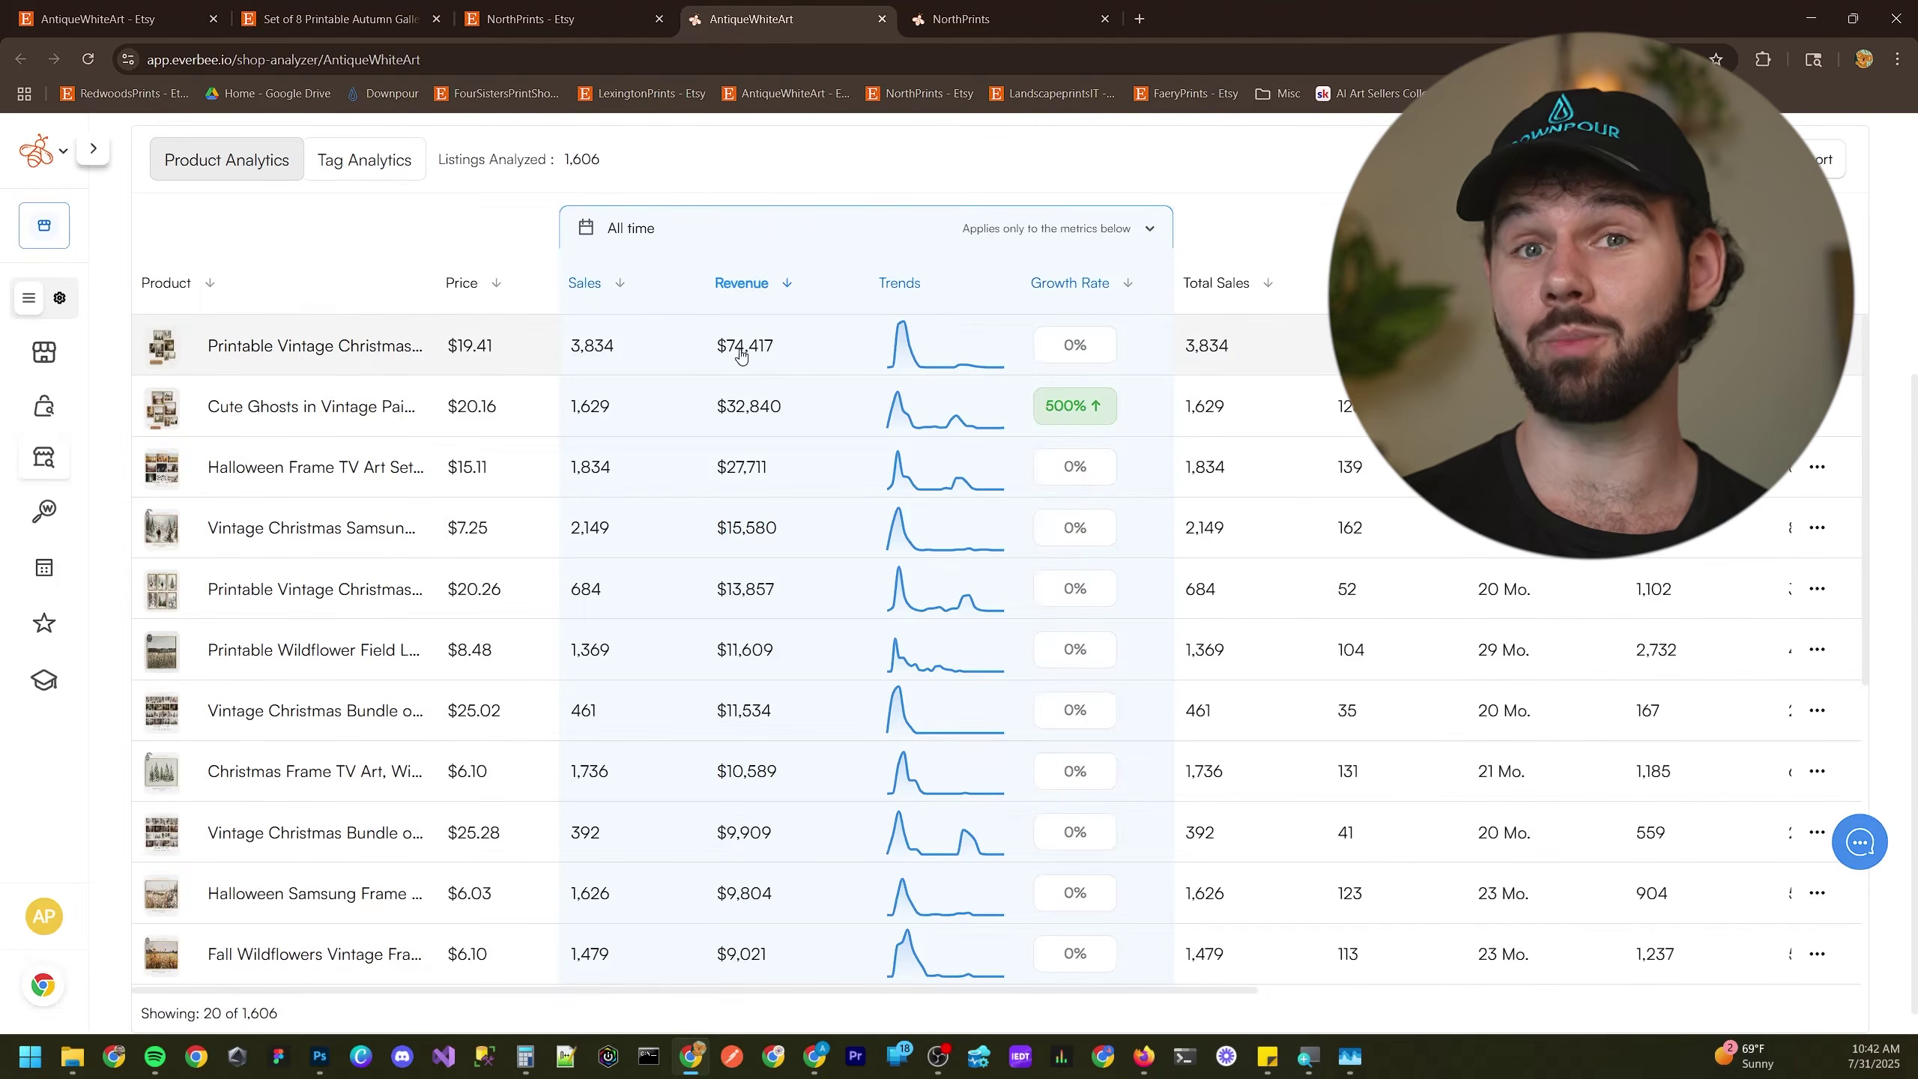
mouse_move(159, 353)
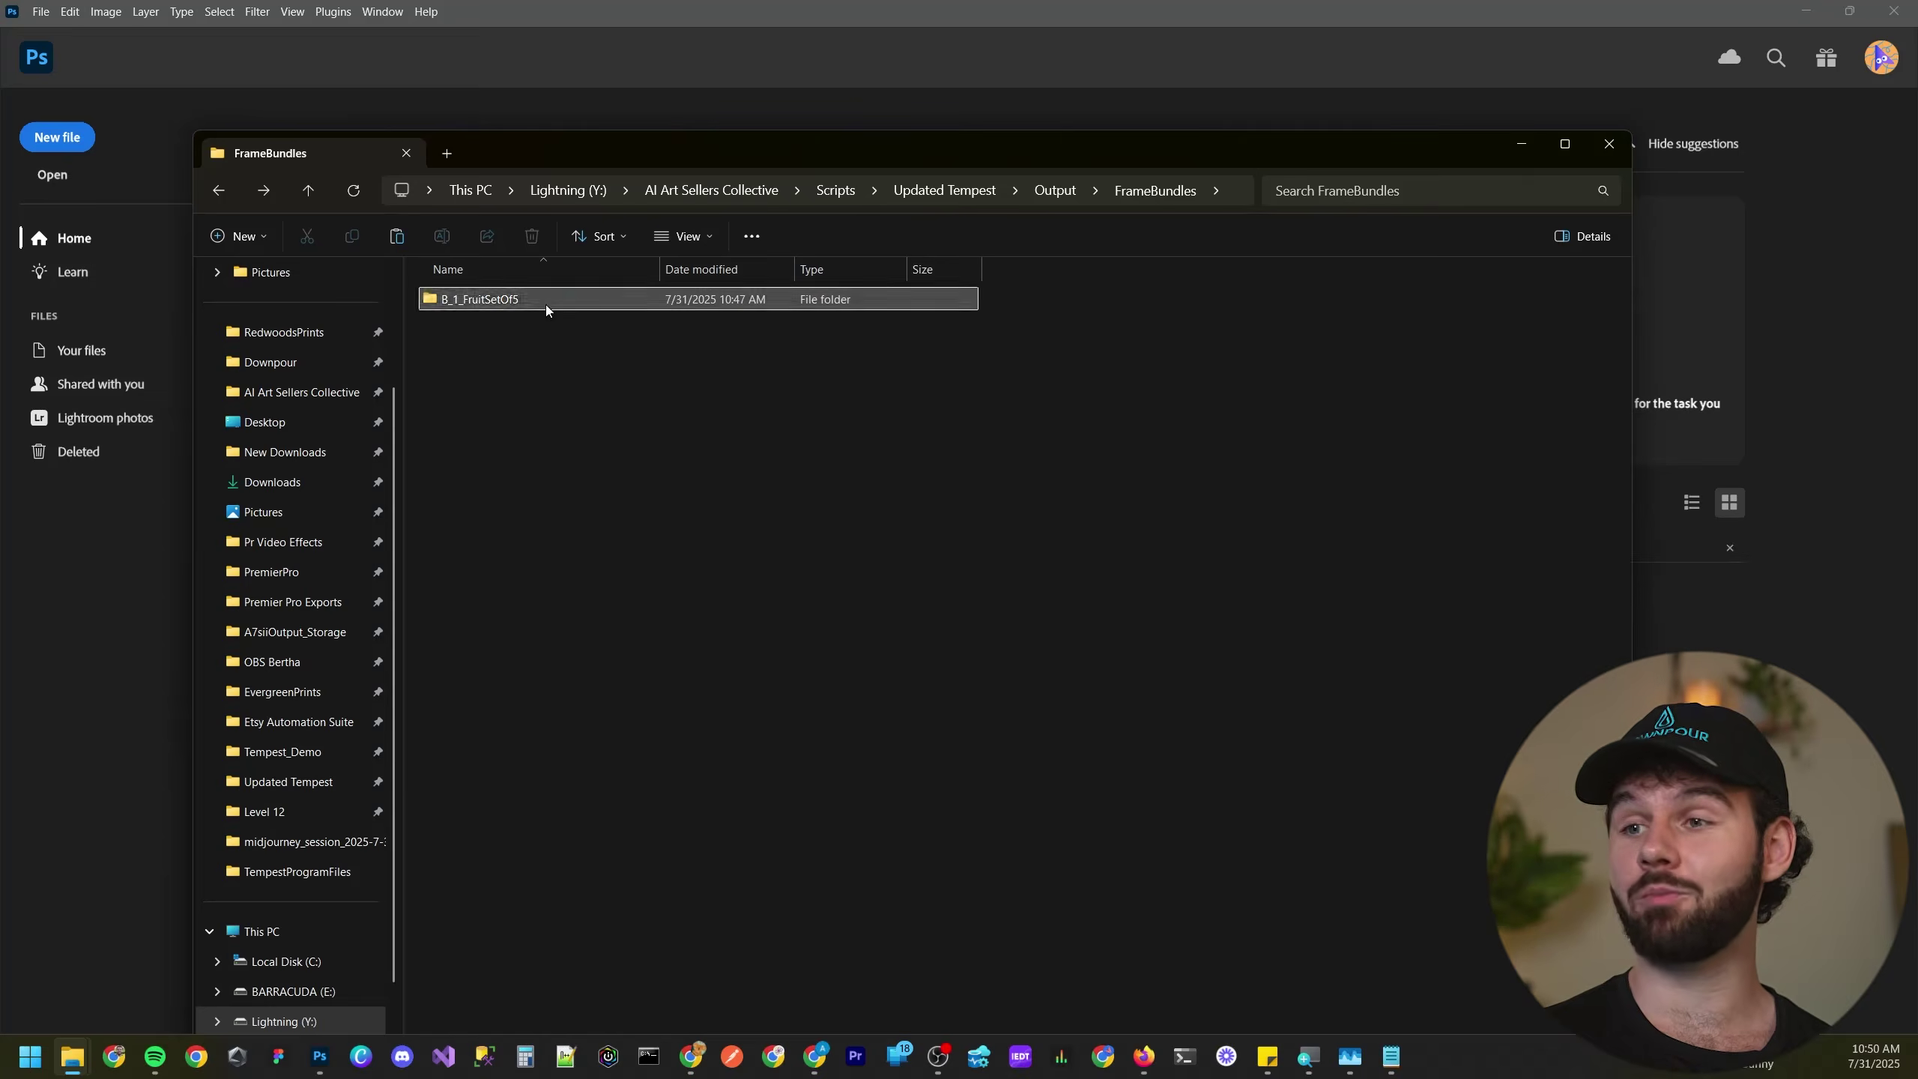
- Open the B_1_FruitSetOf5 folder in File Explorer and examine the five mockup JPGs in it
double_click(546, 304)
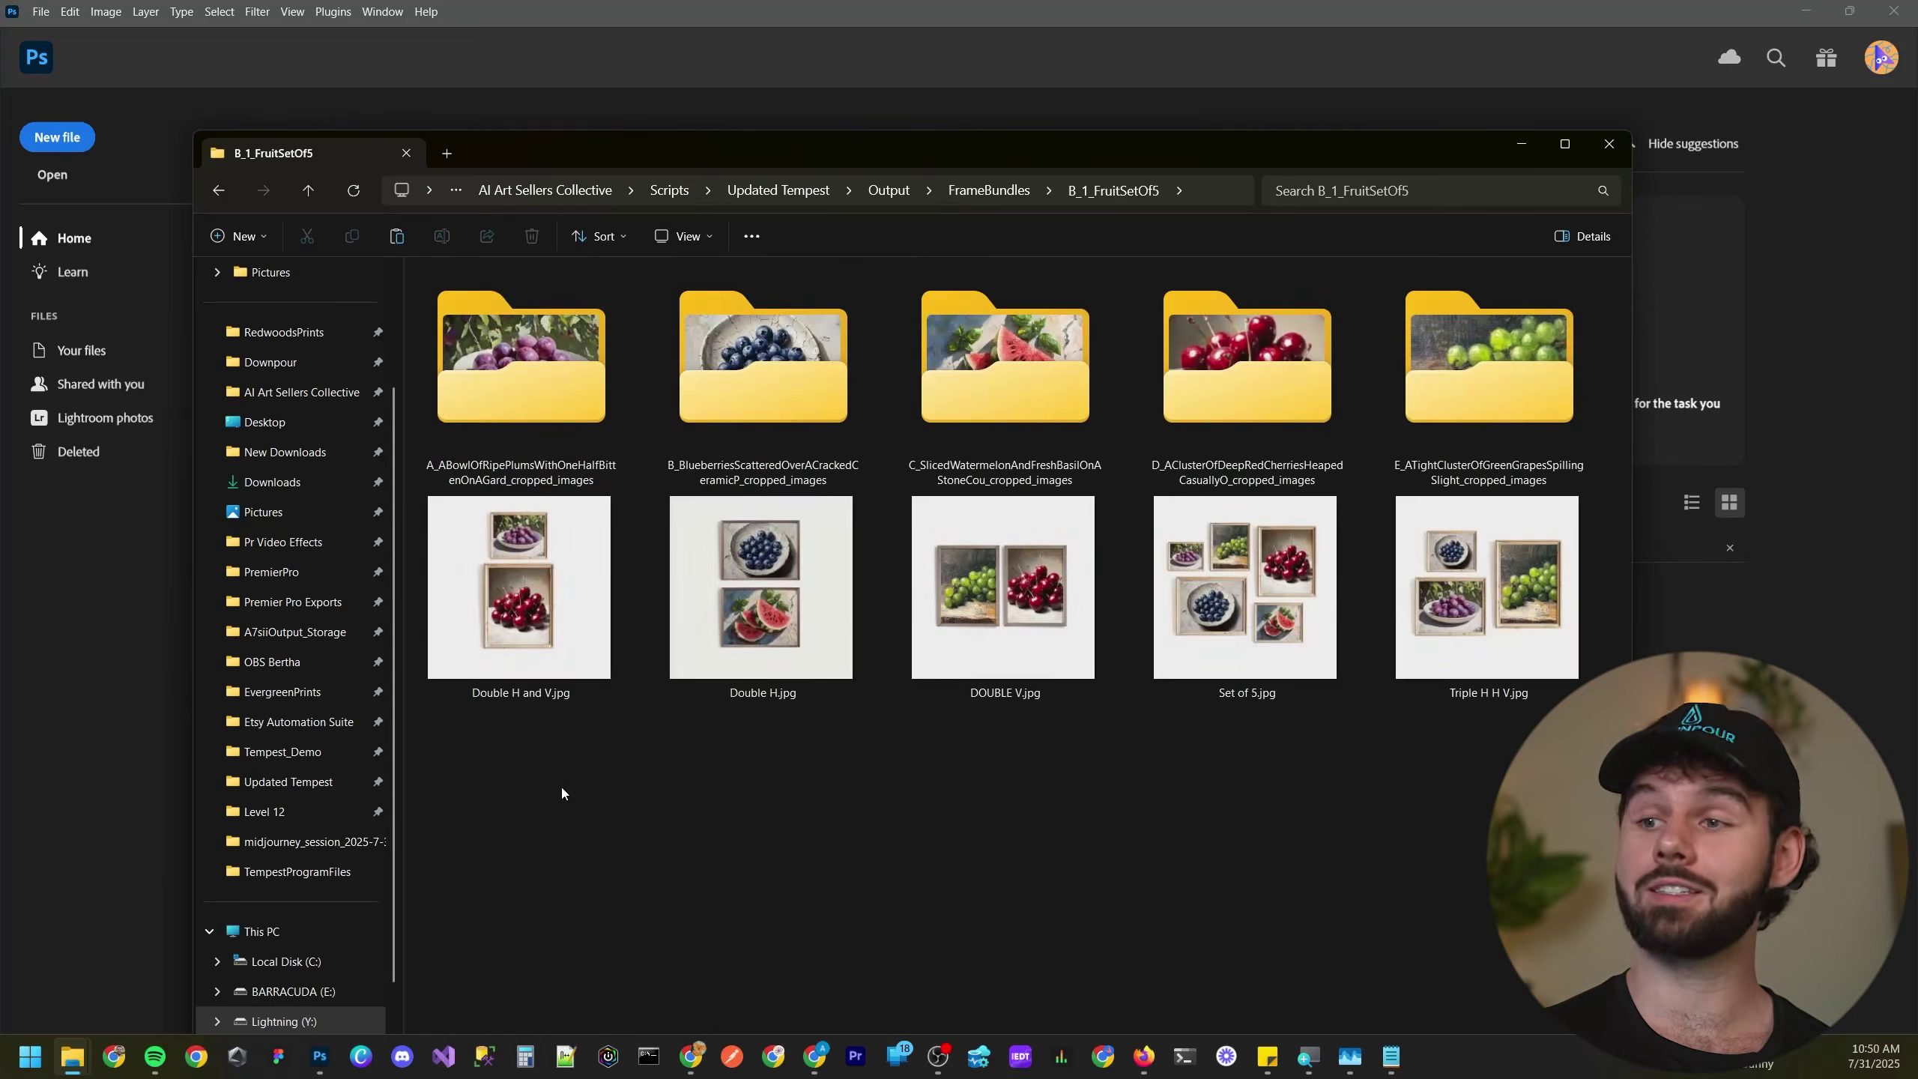
drag(548, 780, 1523, 620)
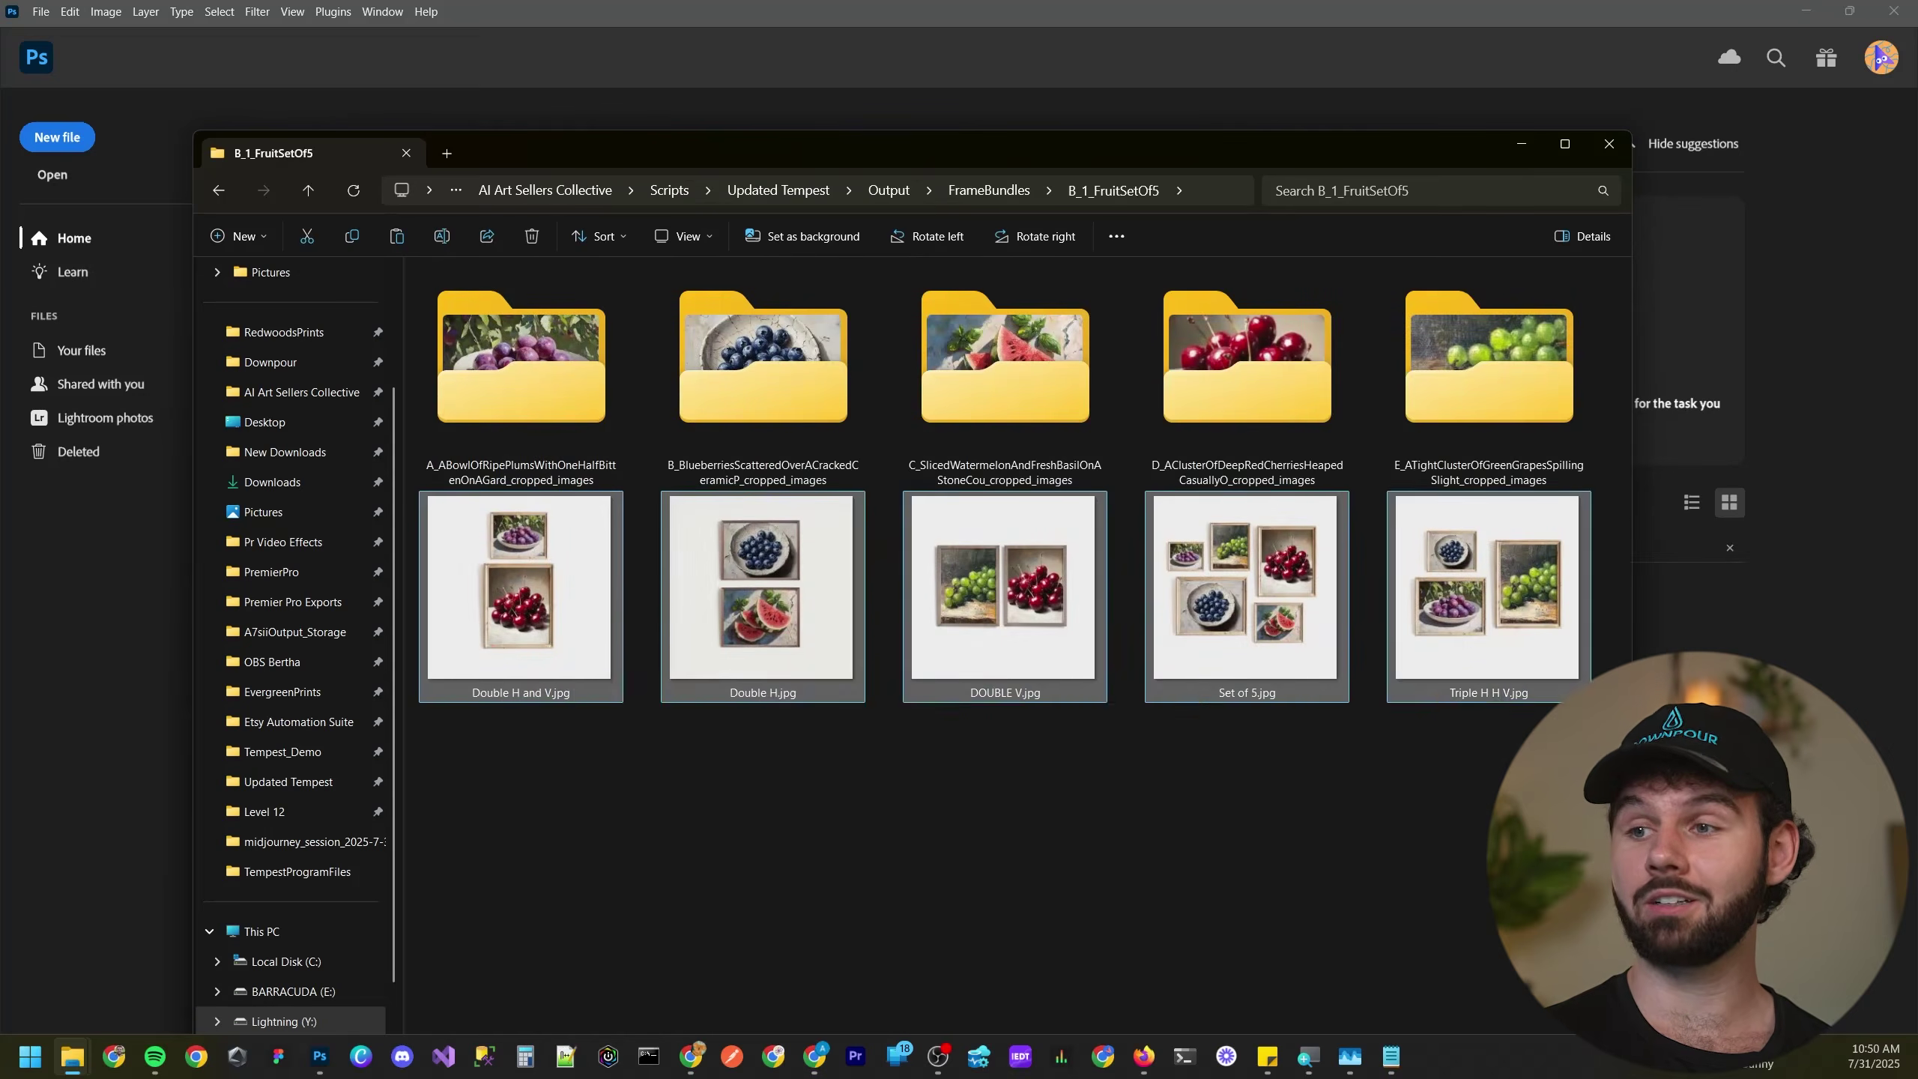
click(1338, 792)
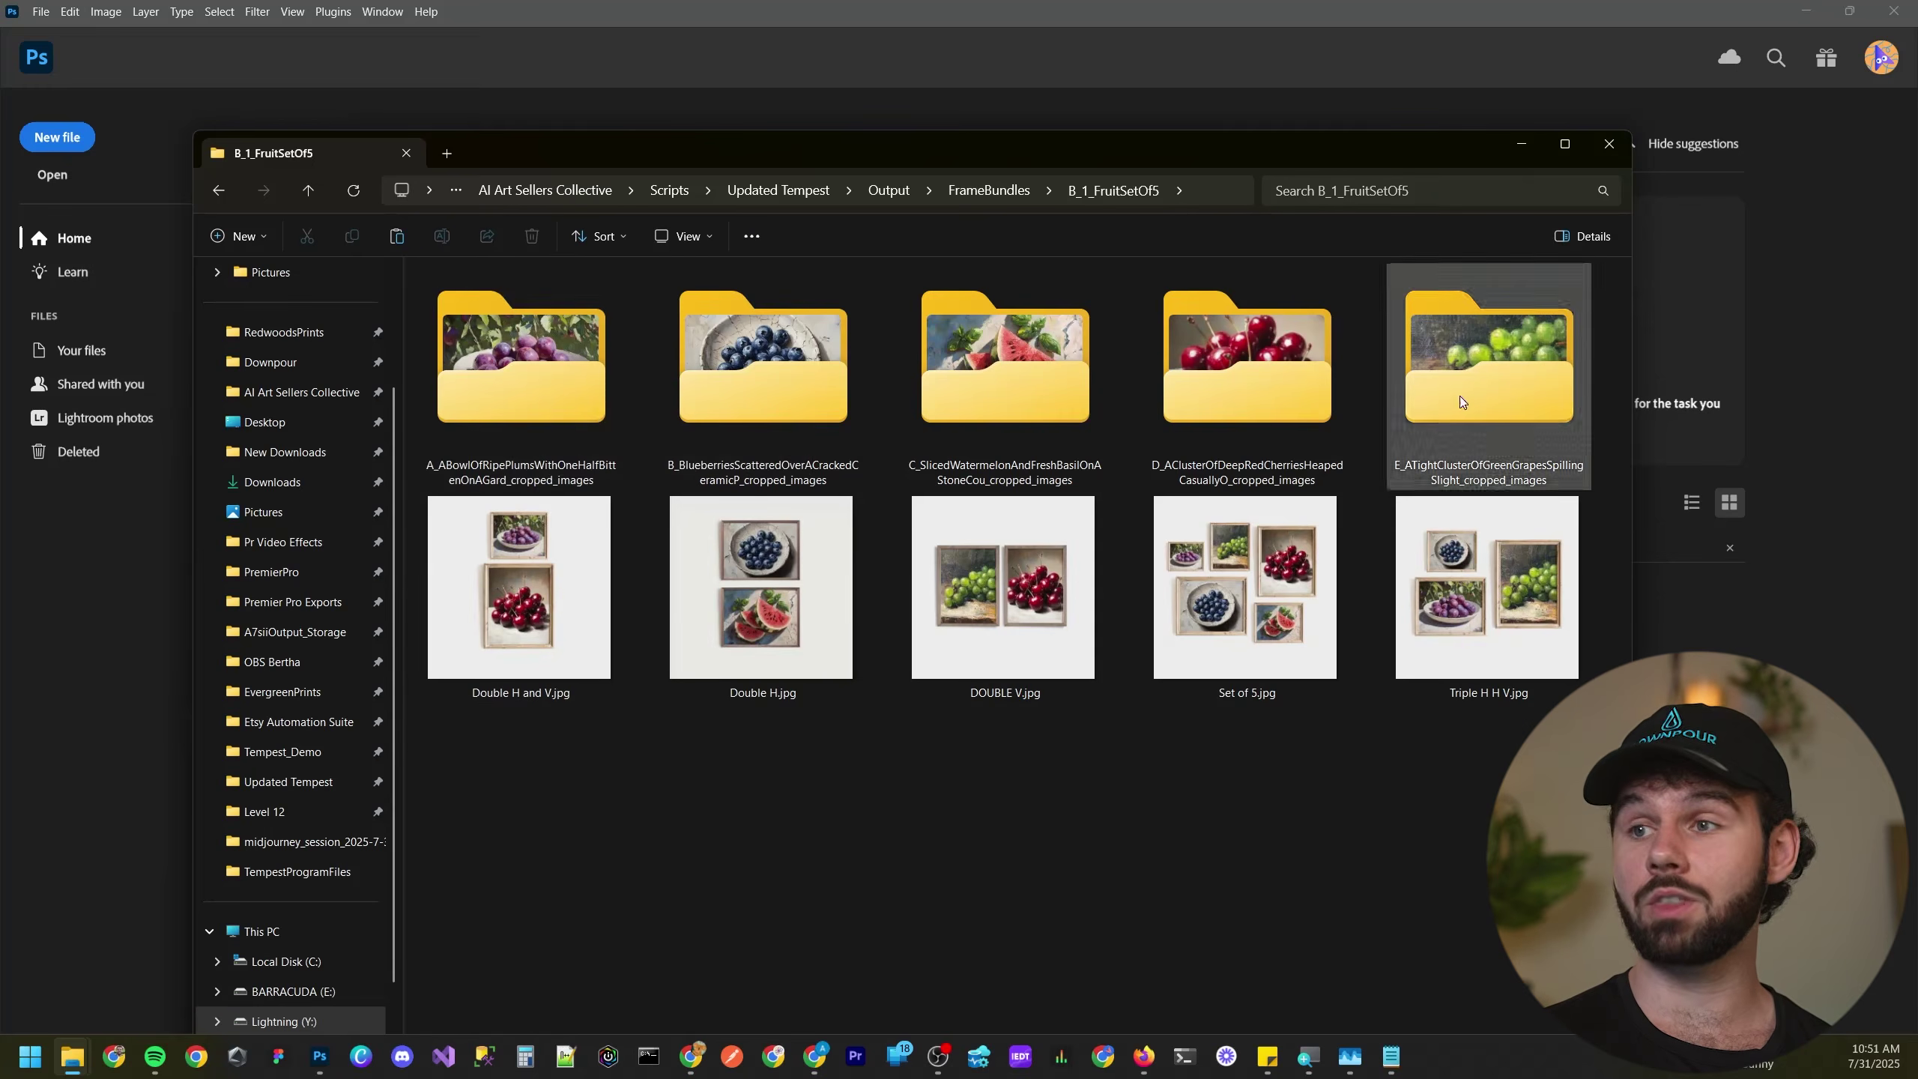
- Open the ripe plums cropped images folder and display its five print-ratio files as large thumbnails
double_click(511, 378)
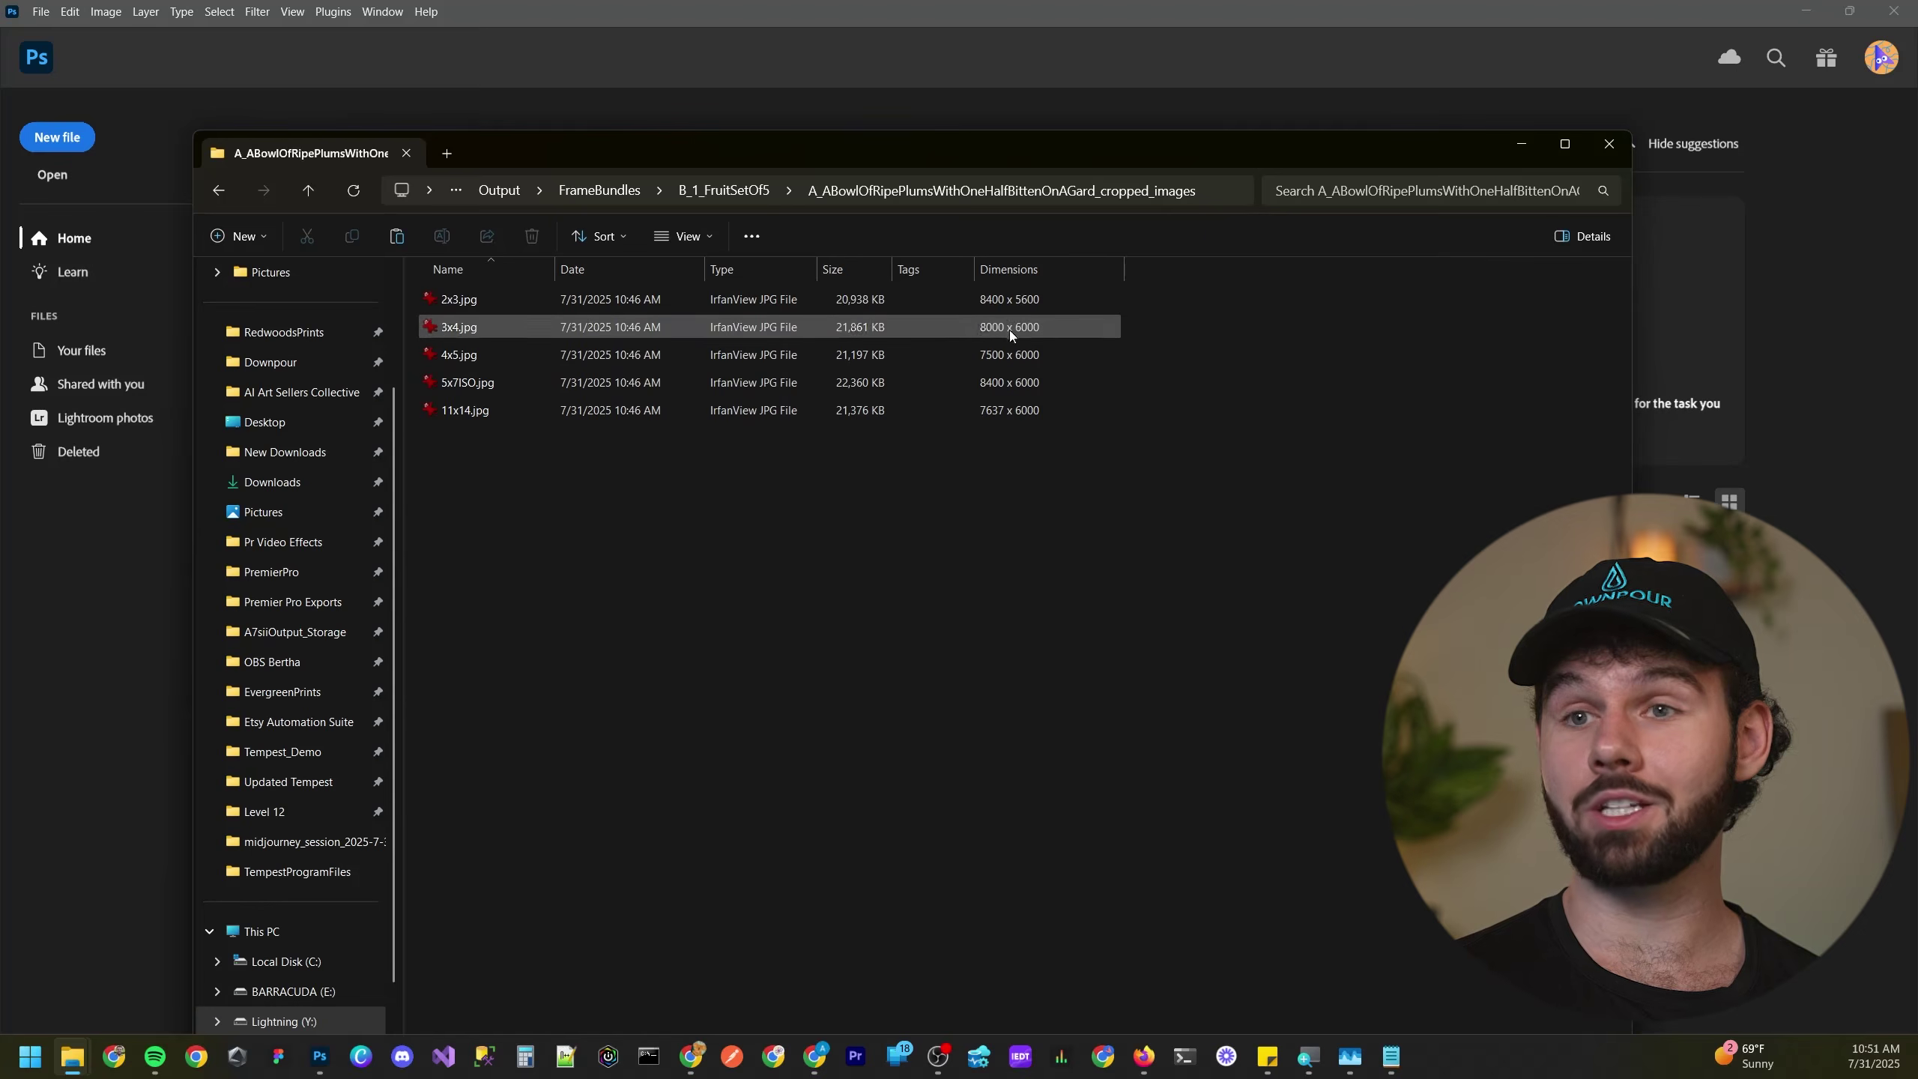
key(ctrl+shift+3)
key(ctrl+shift+1)
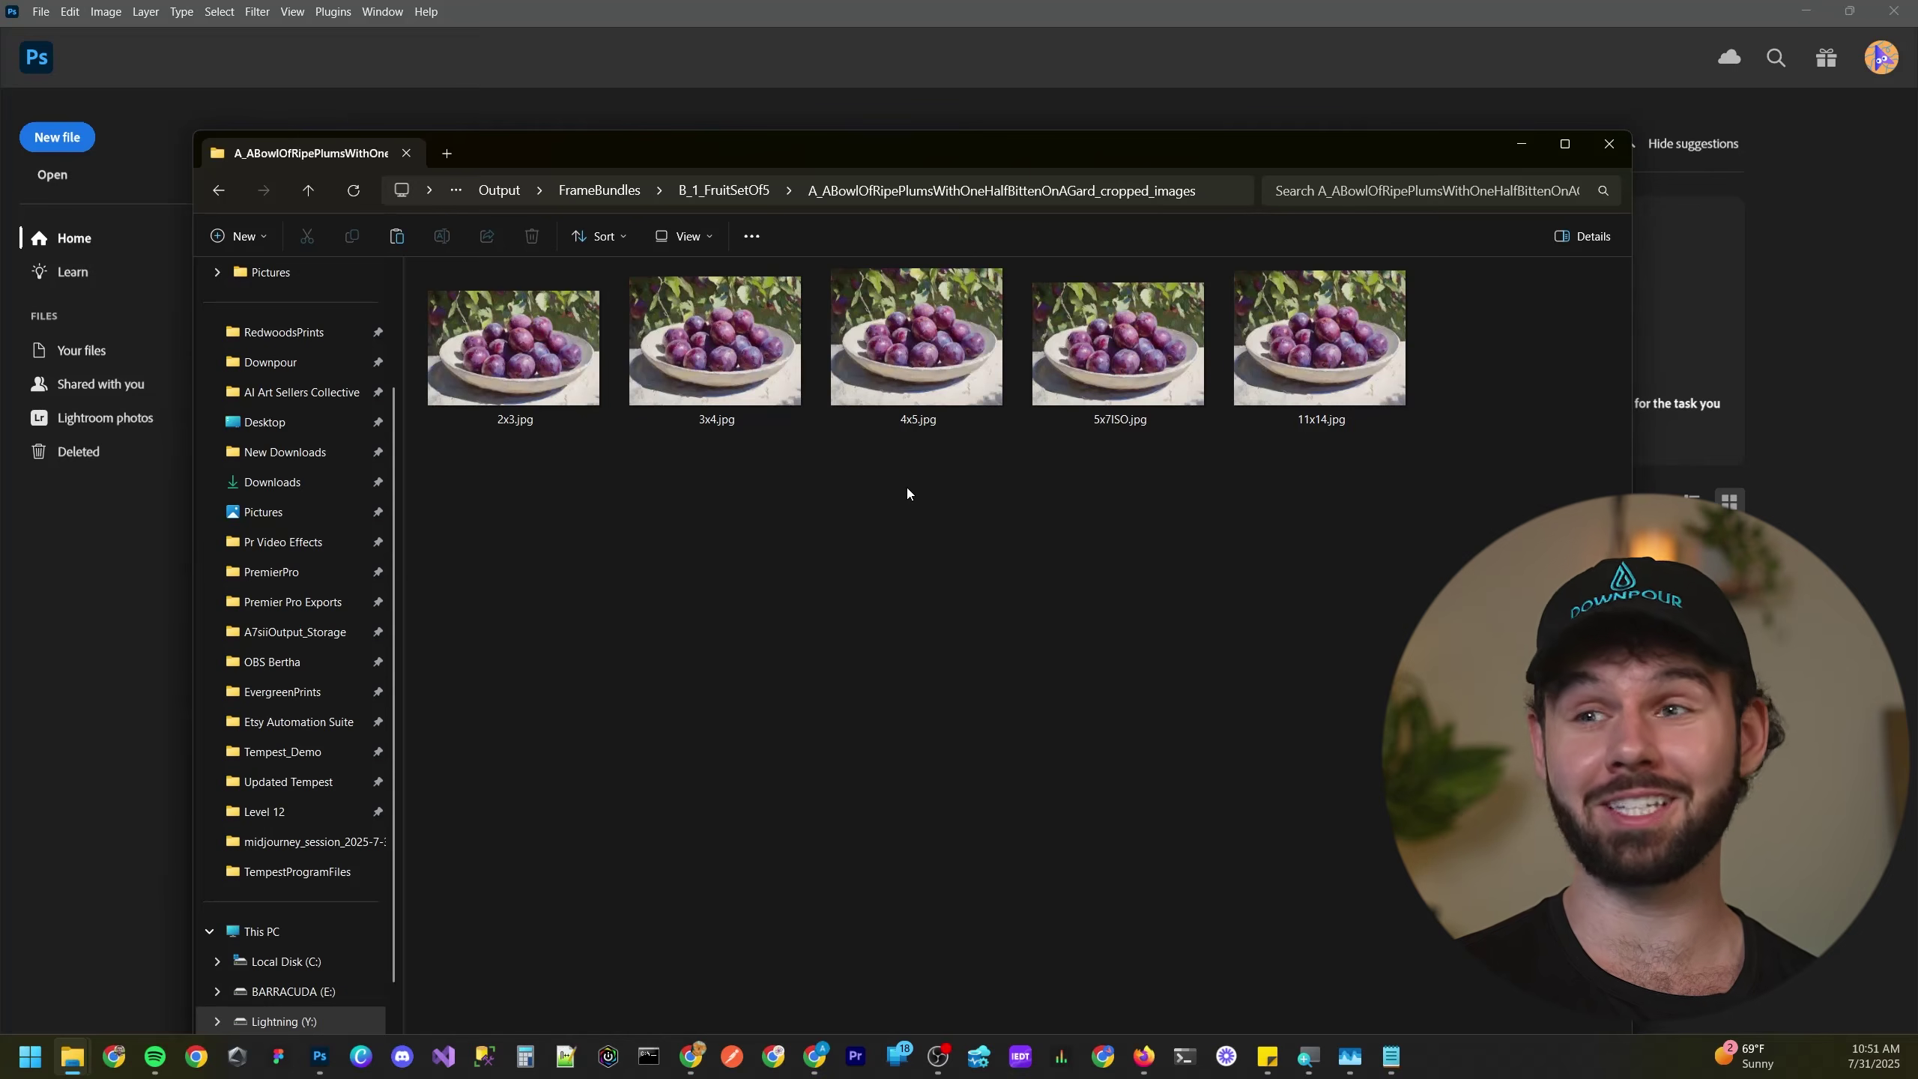
click(872, 375)
click(717, 609)
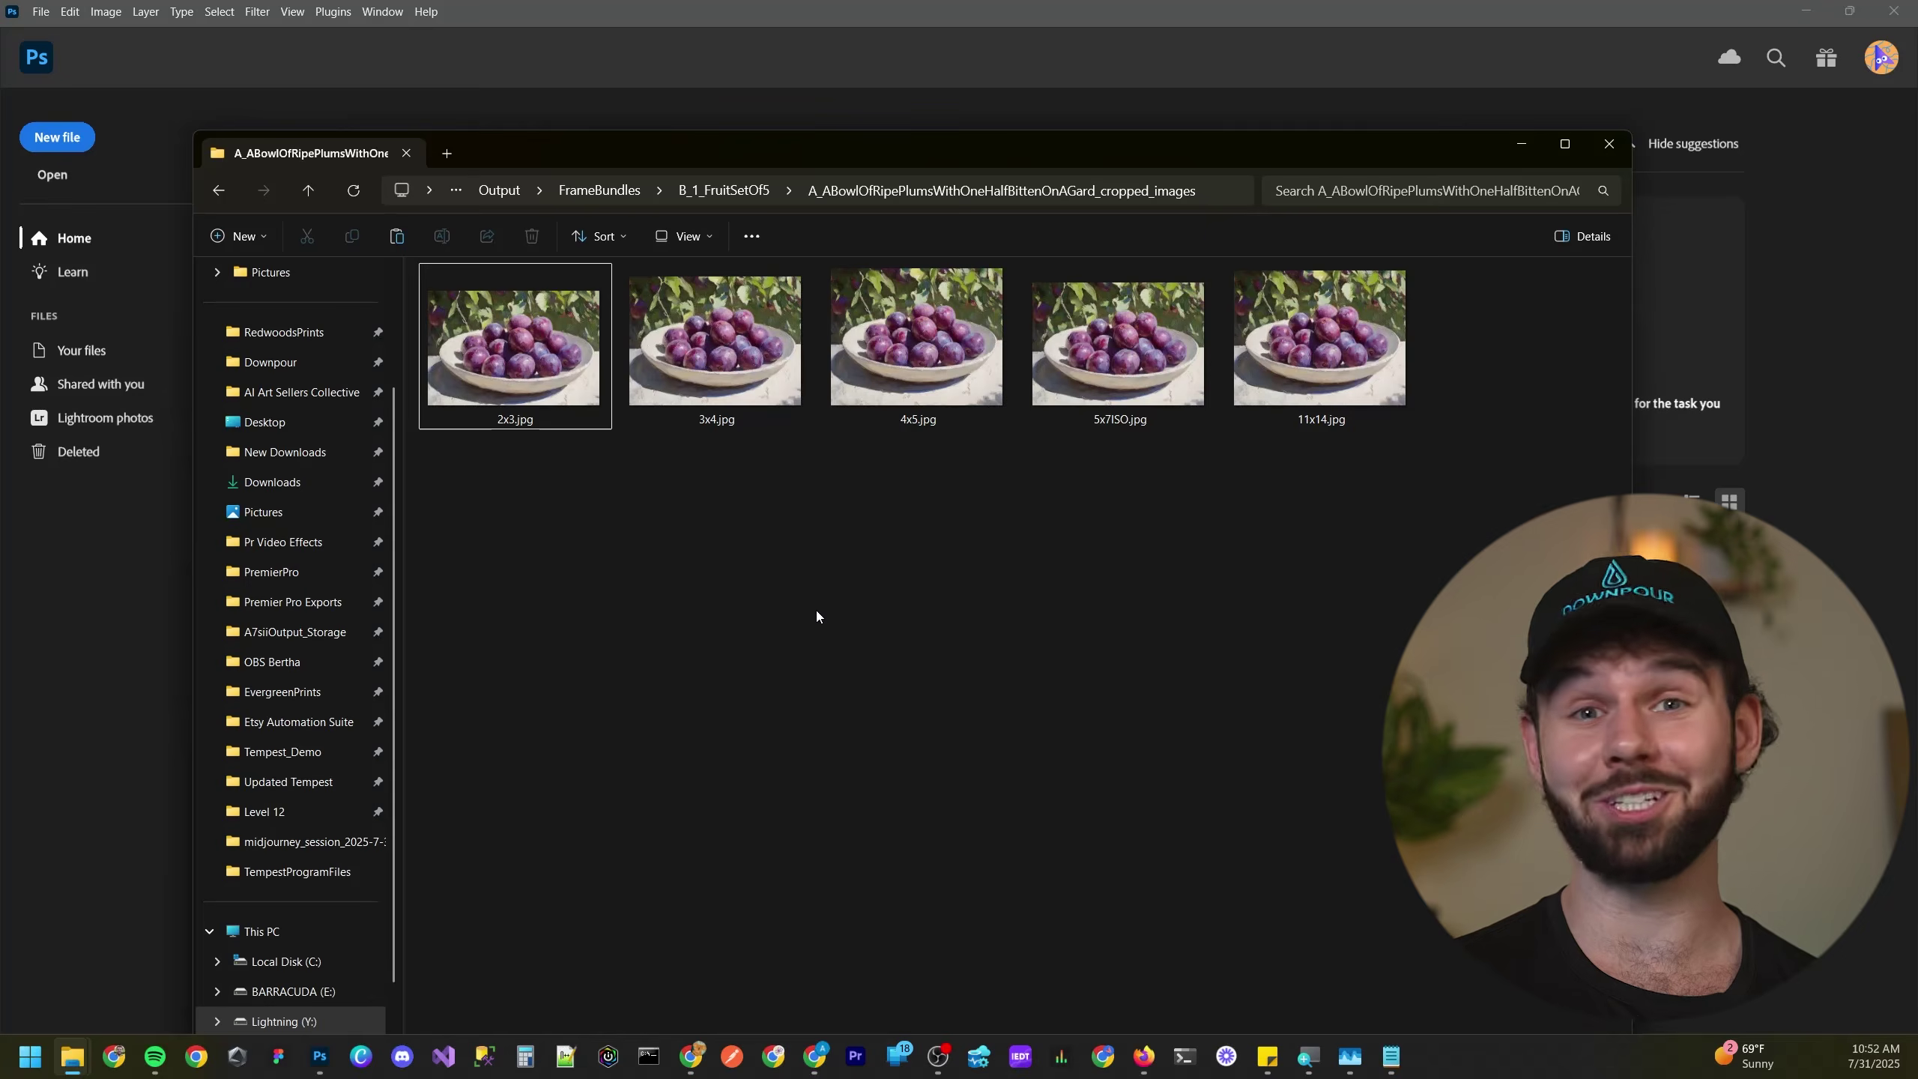
- Return to the Updated Tempest folder and point out its Input and Output folders
key(alt+Left)
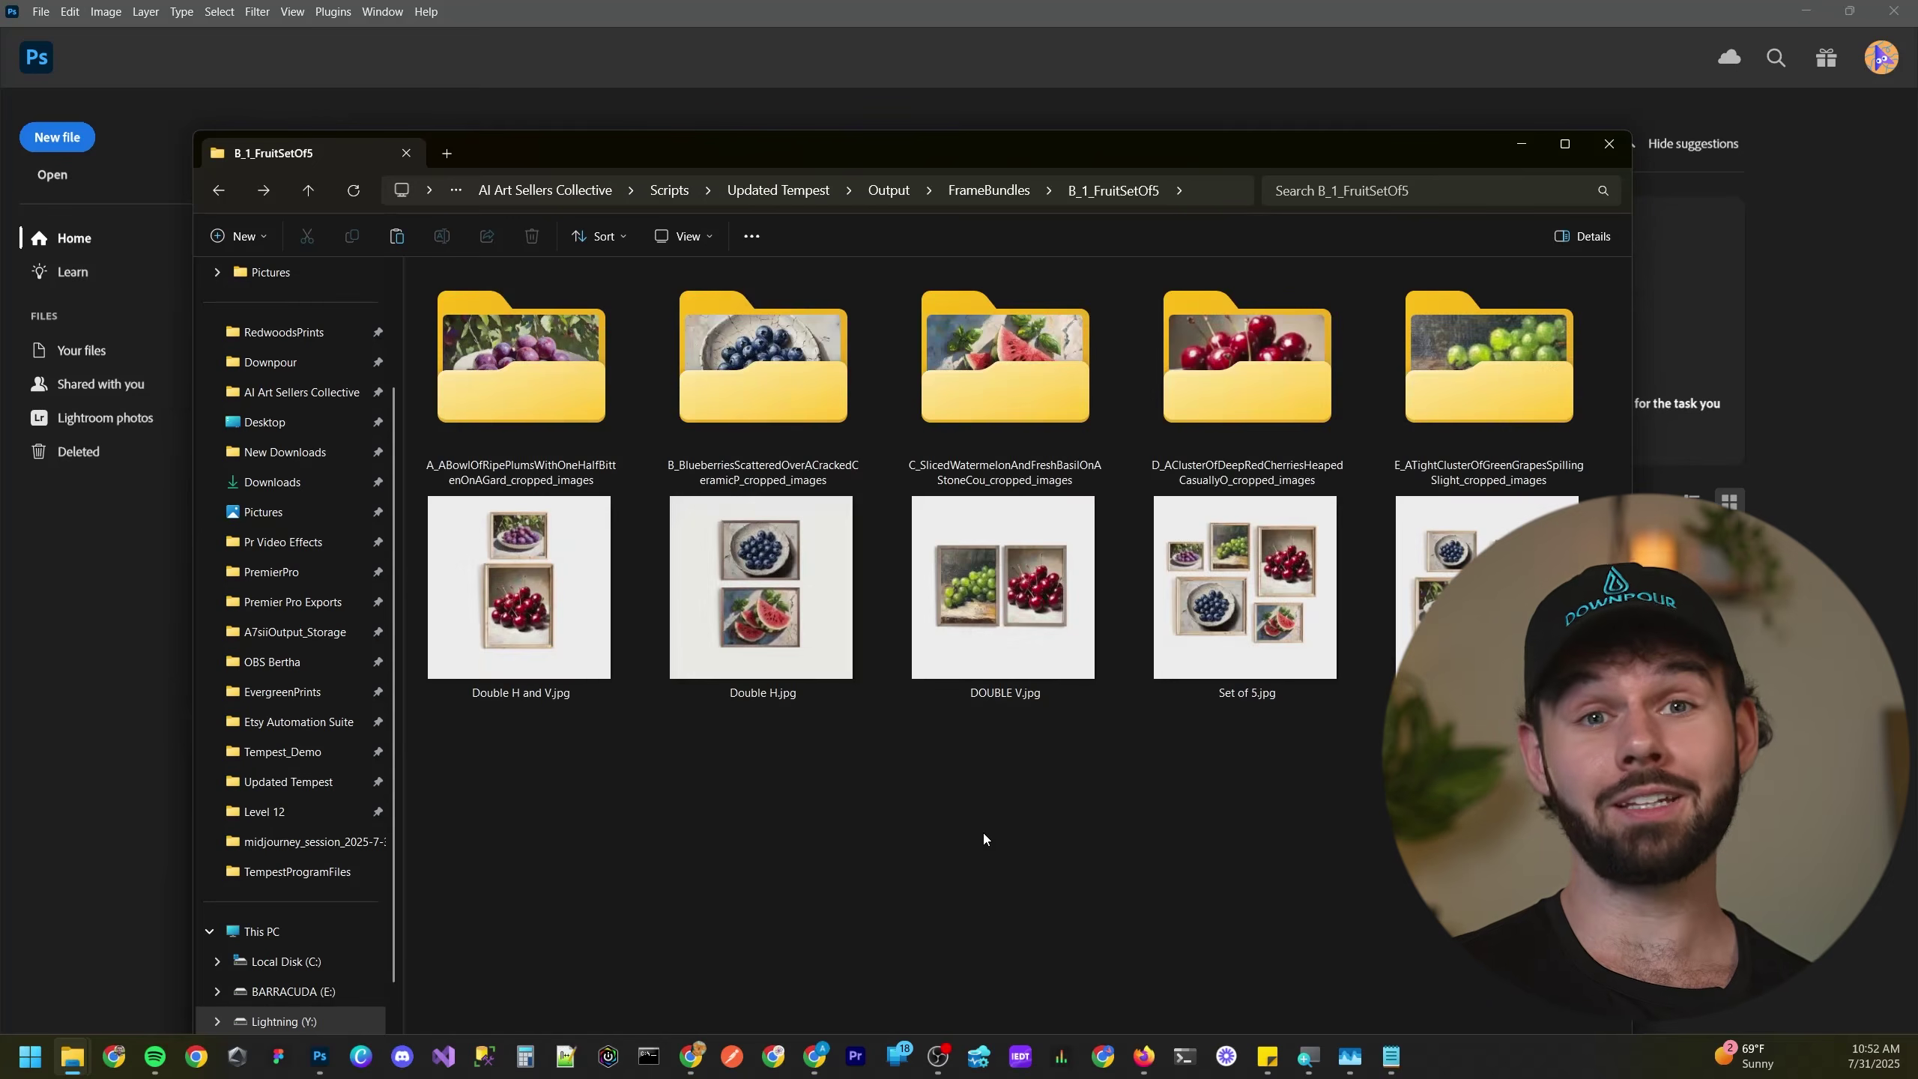
key(alt+Left)
key(alt+Left)
key(alt+Left)
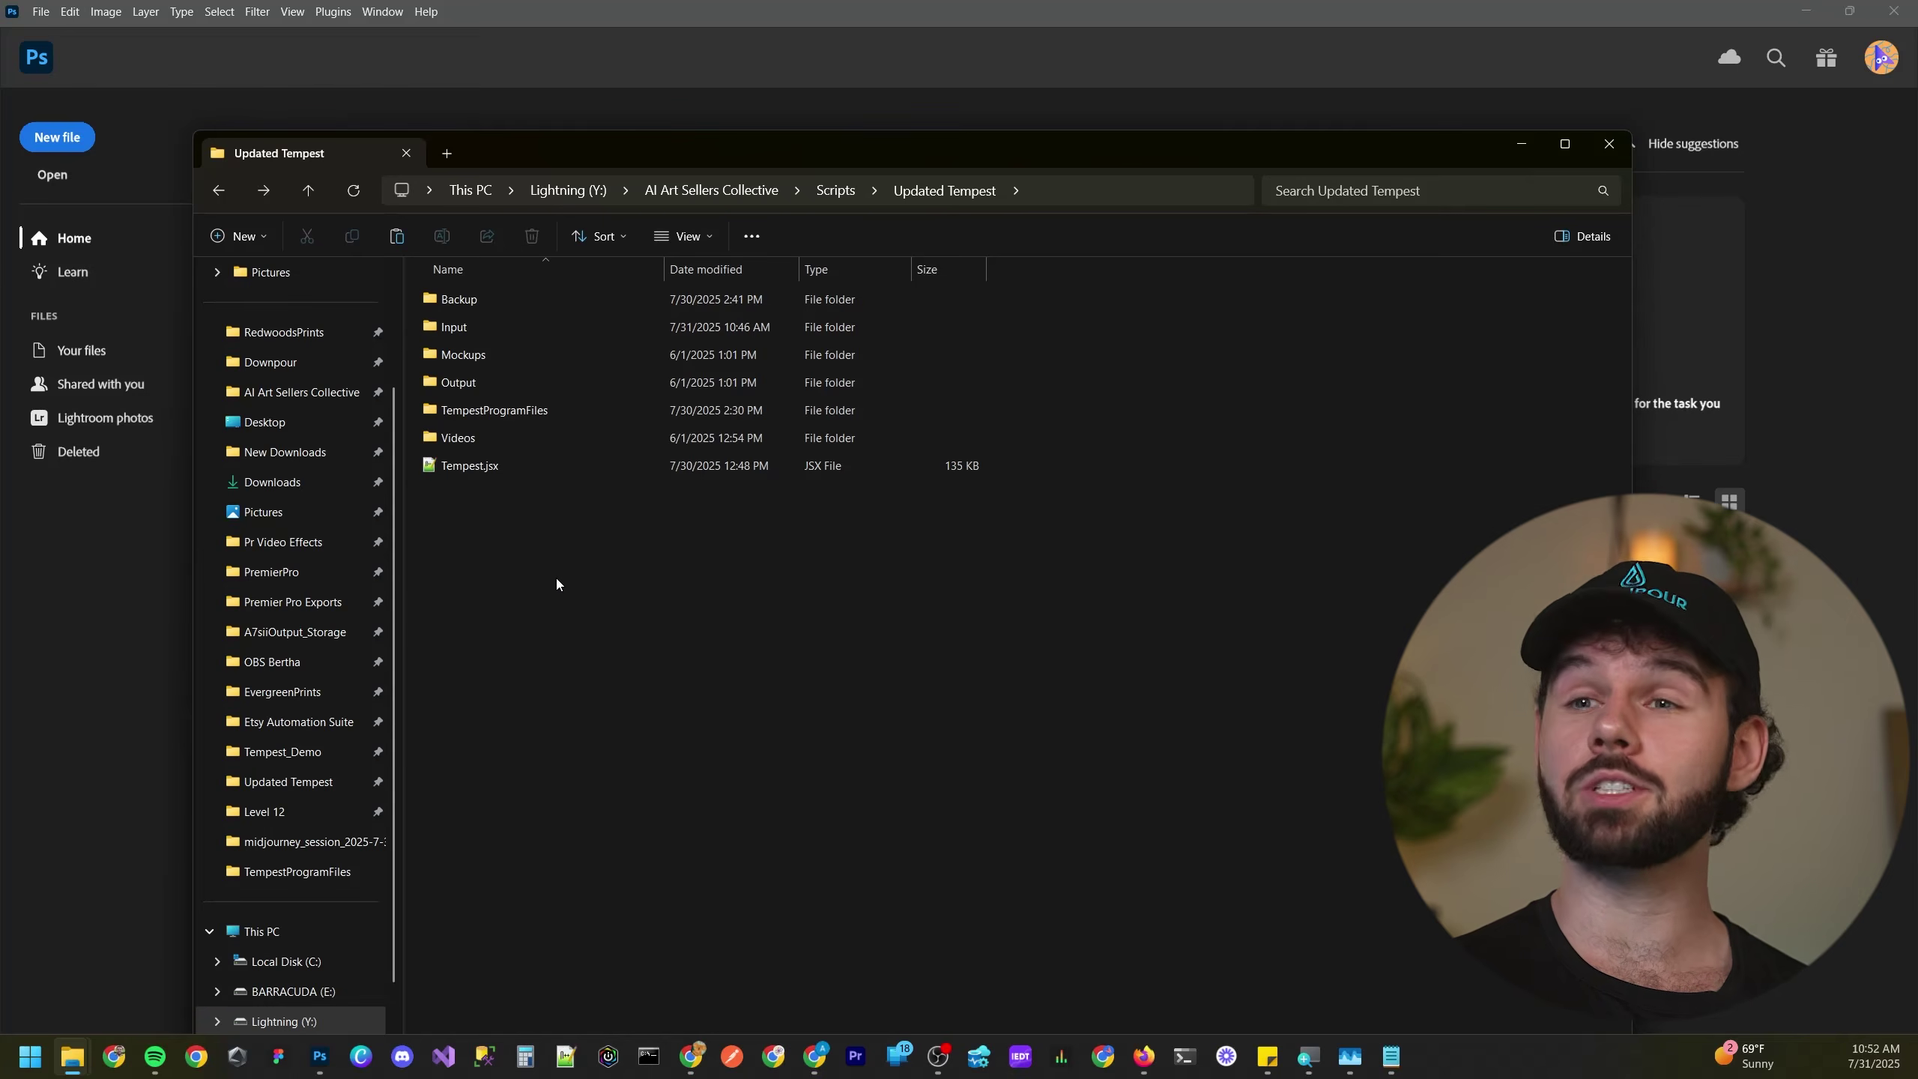
click(482, 329)
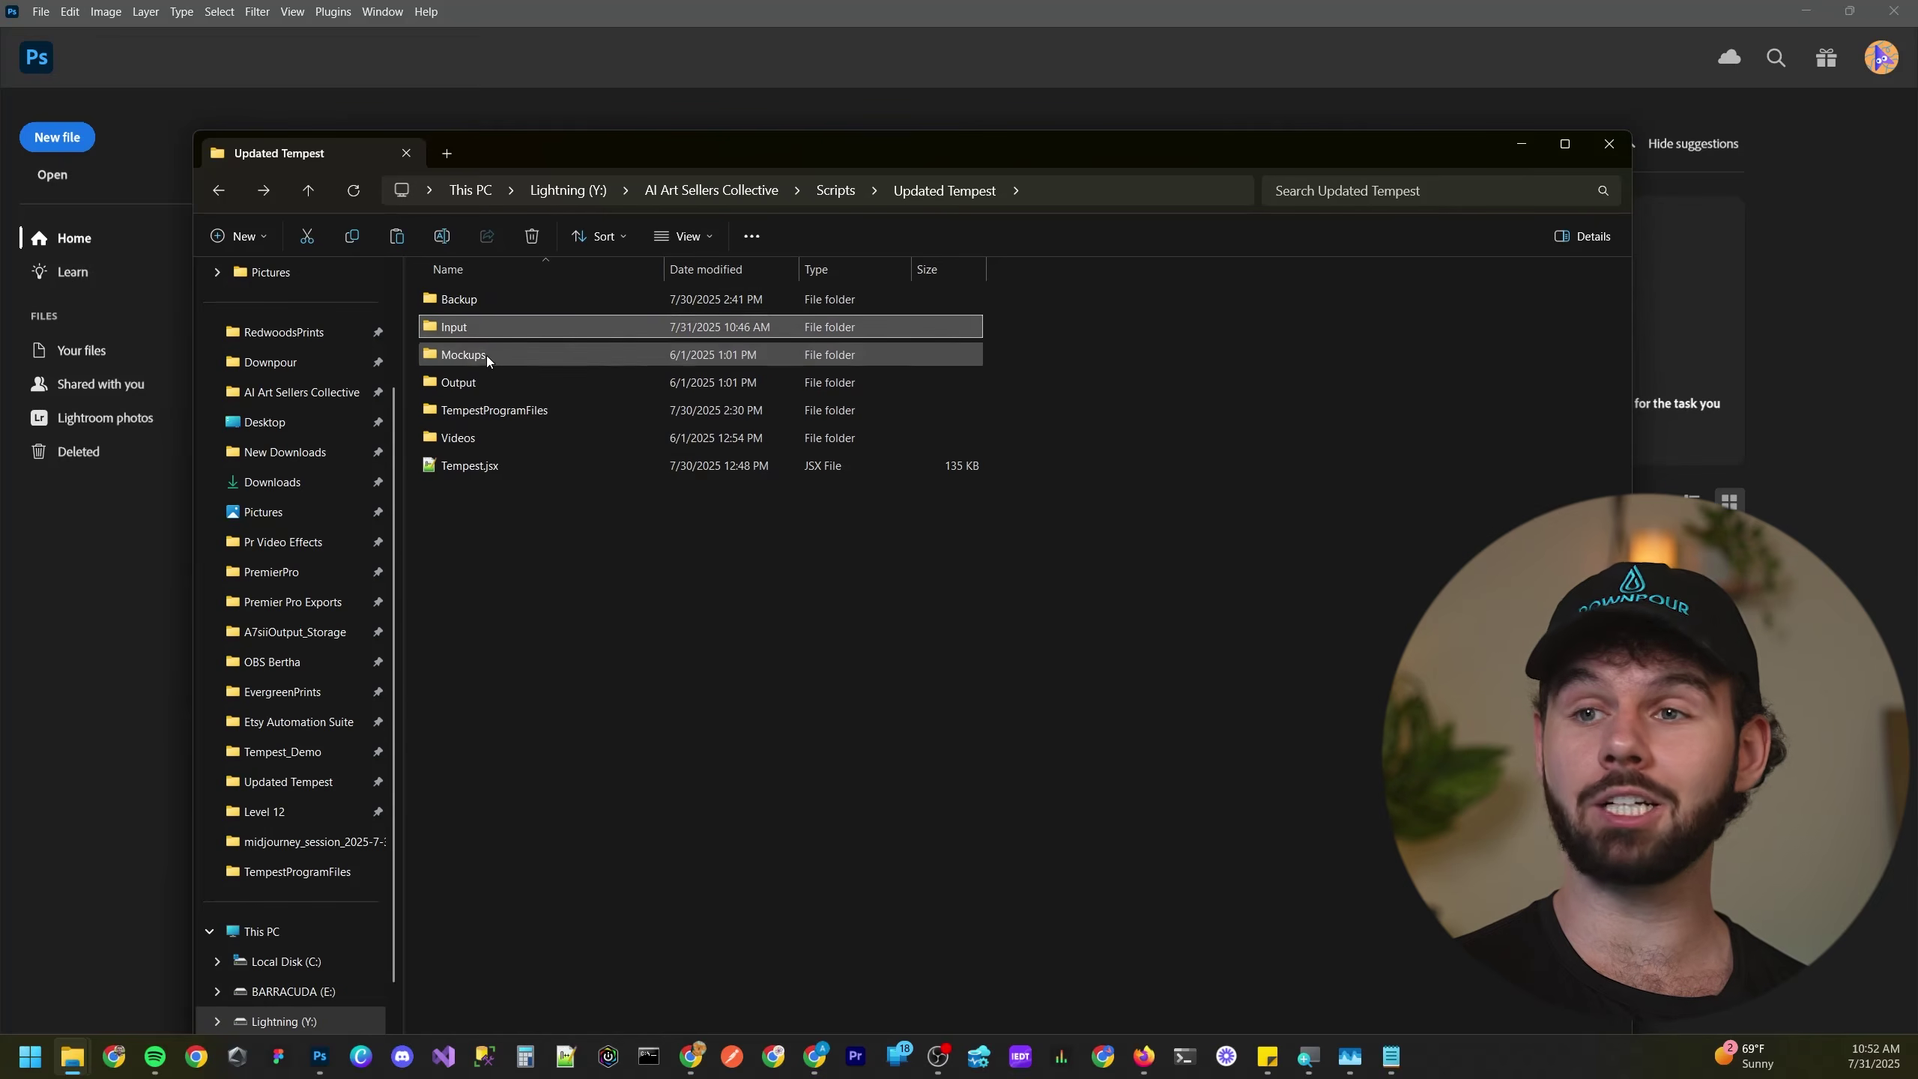
click(480, 380)
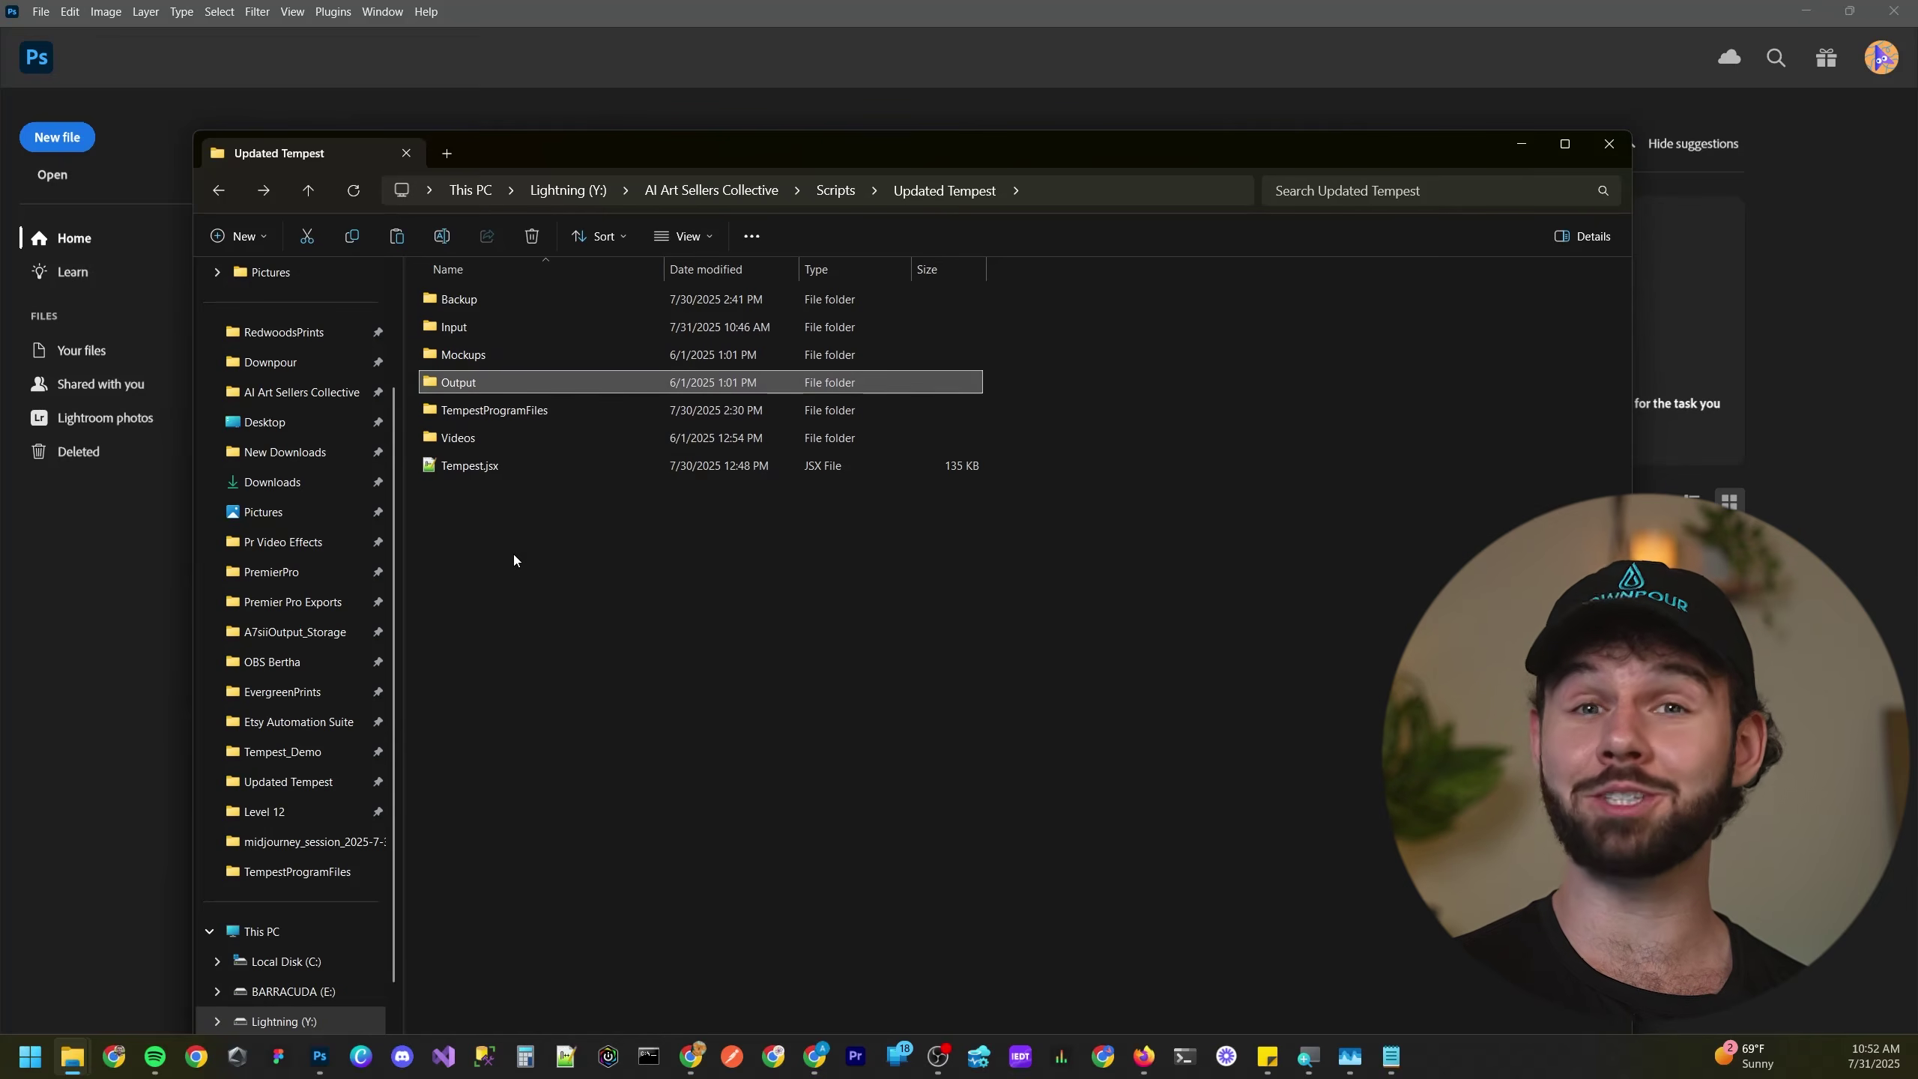
click(499, 499)
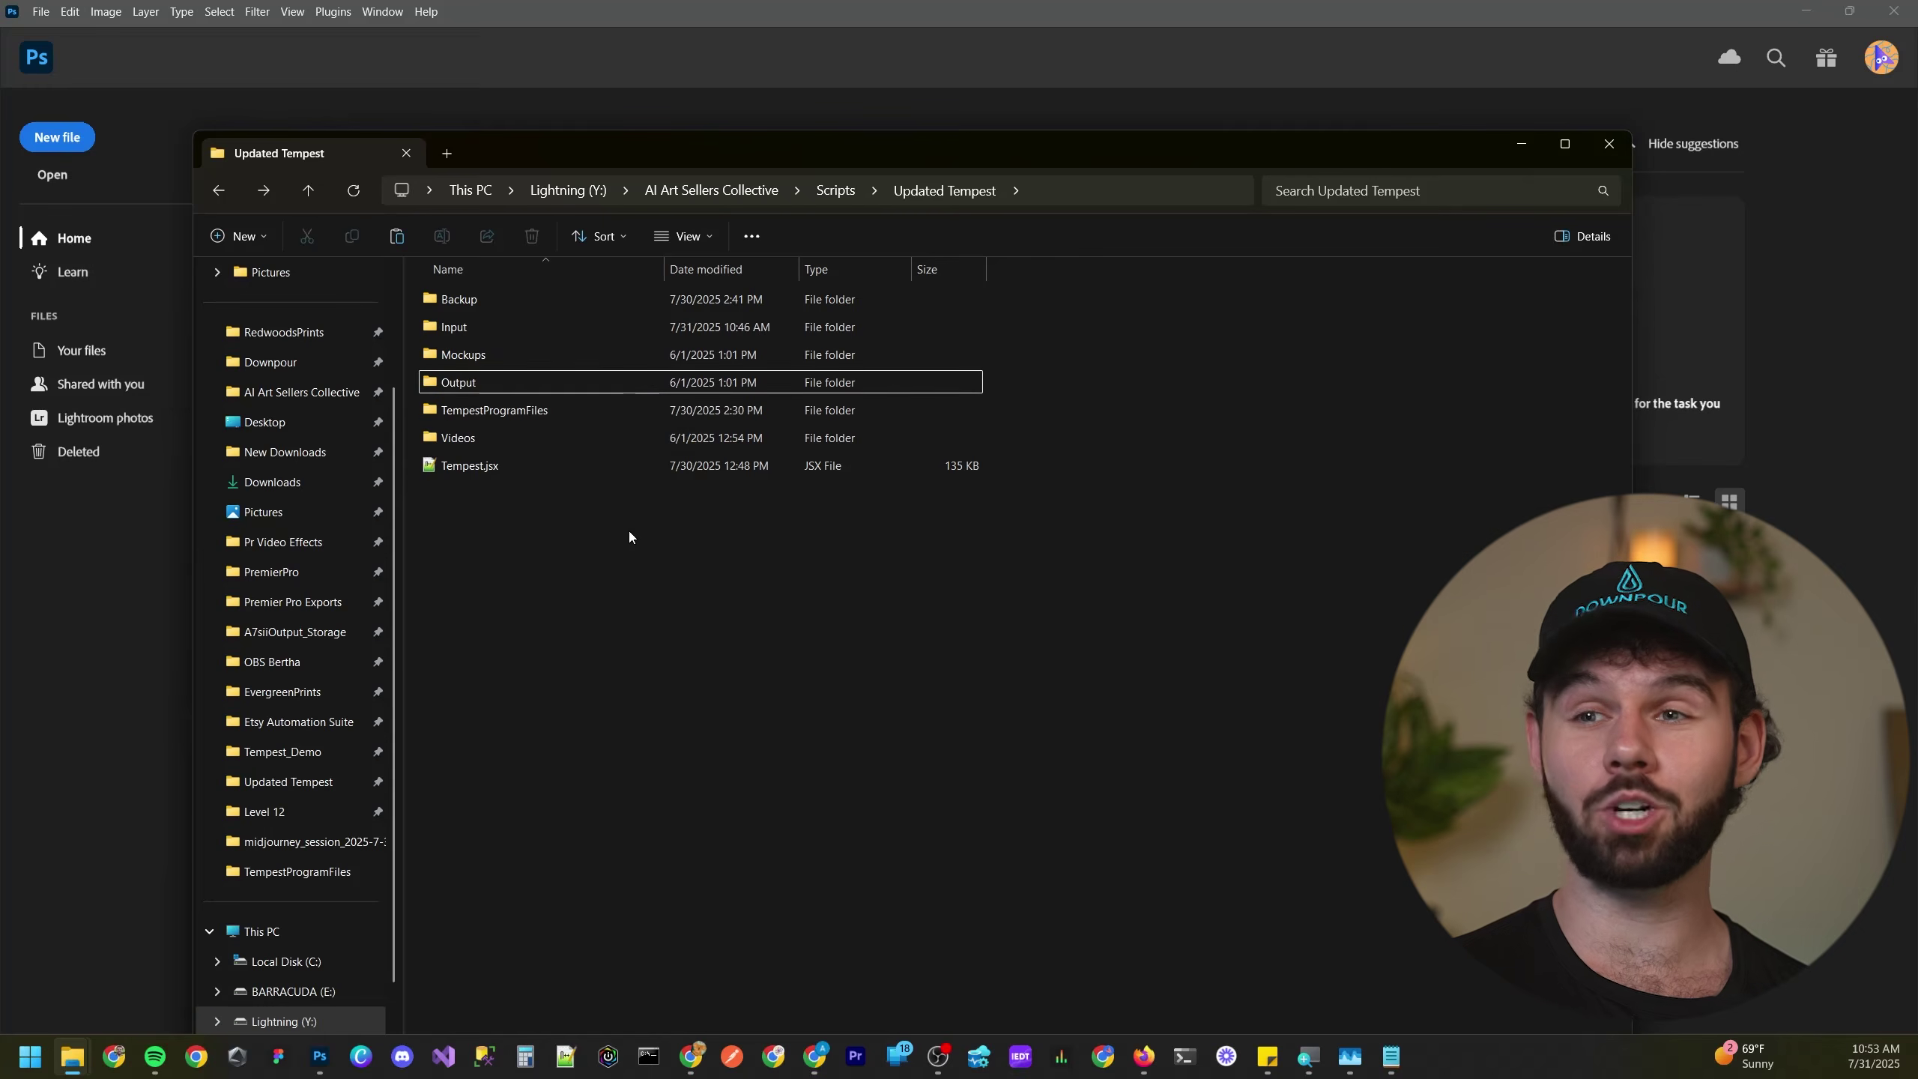
- Open Set of 5.psd from the FrameBundlesMockups folder inside Mockups in Photoshop
click(485, 325)
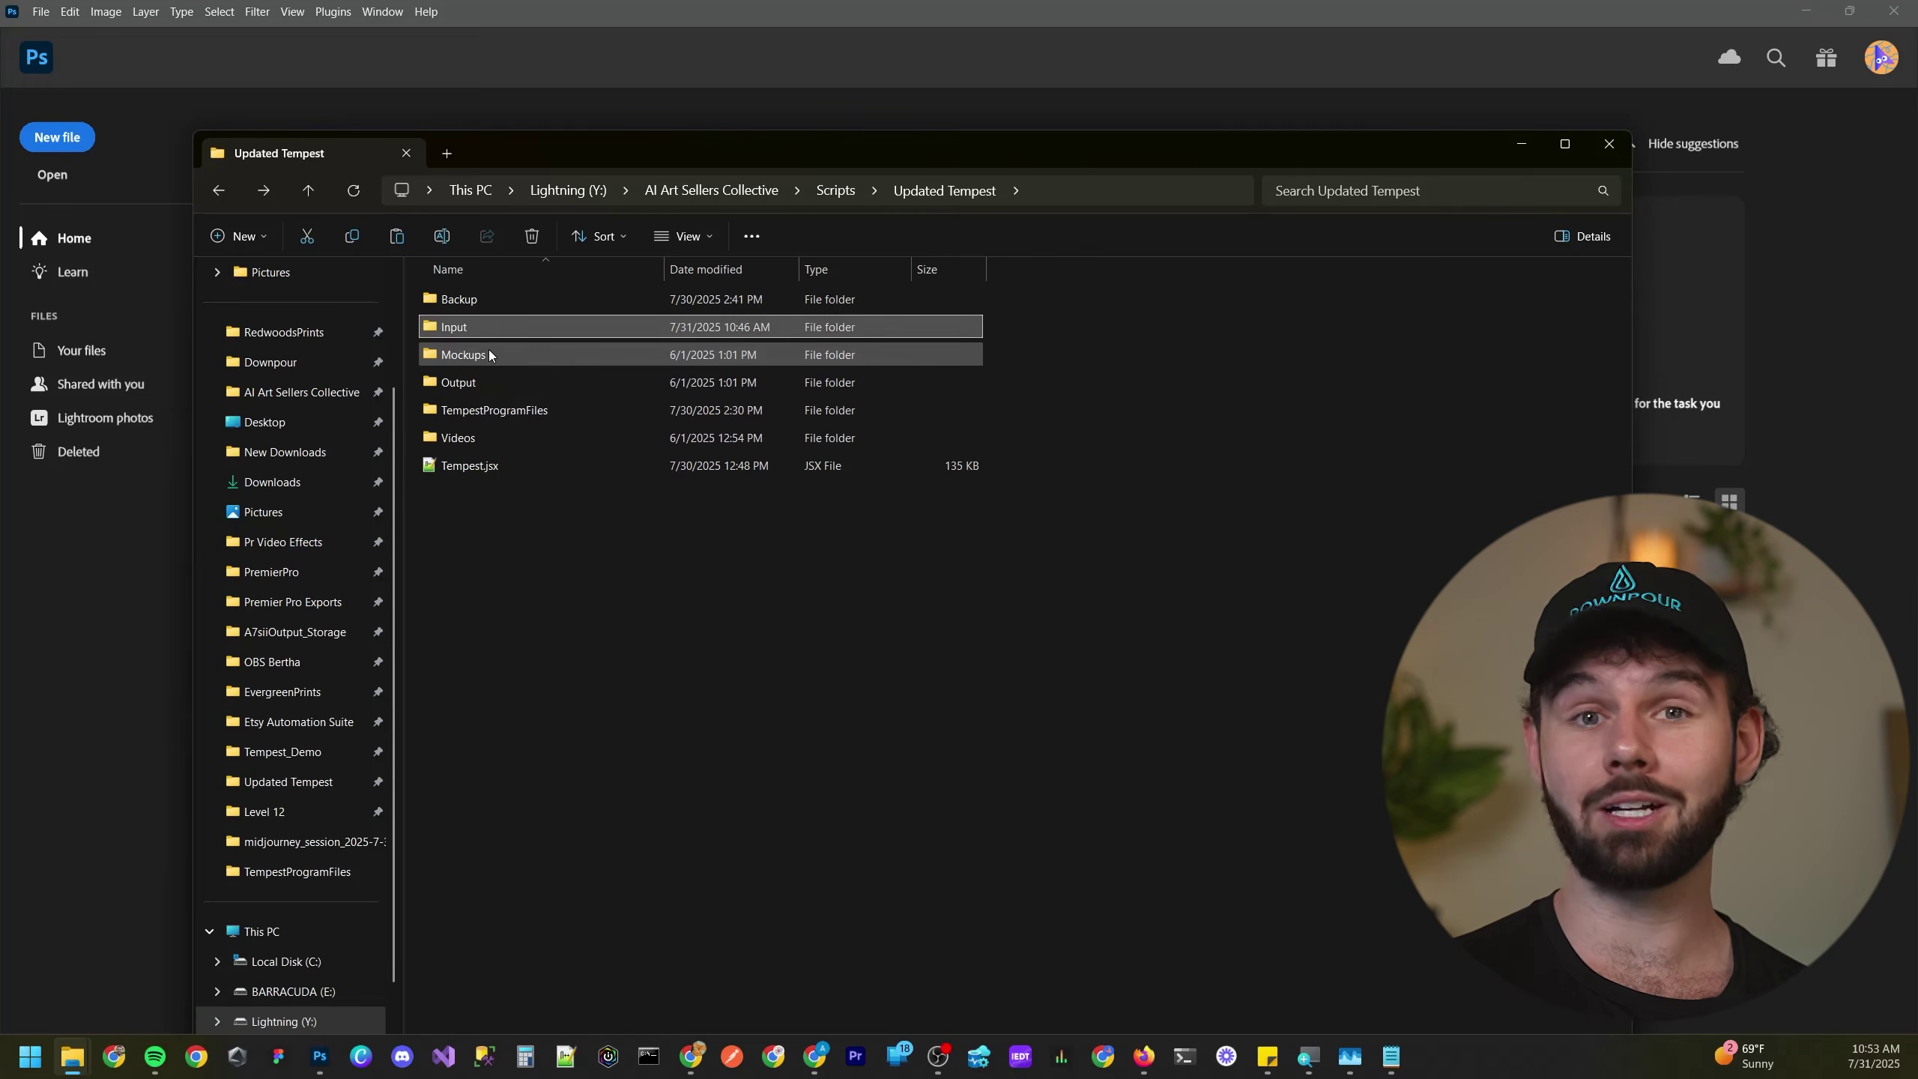
click(483, 358)
double_click(483, 358)
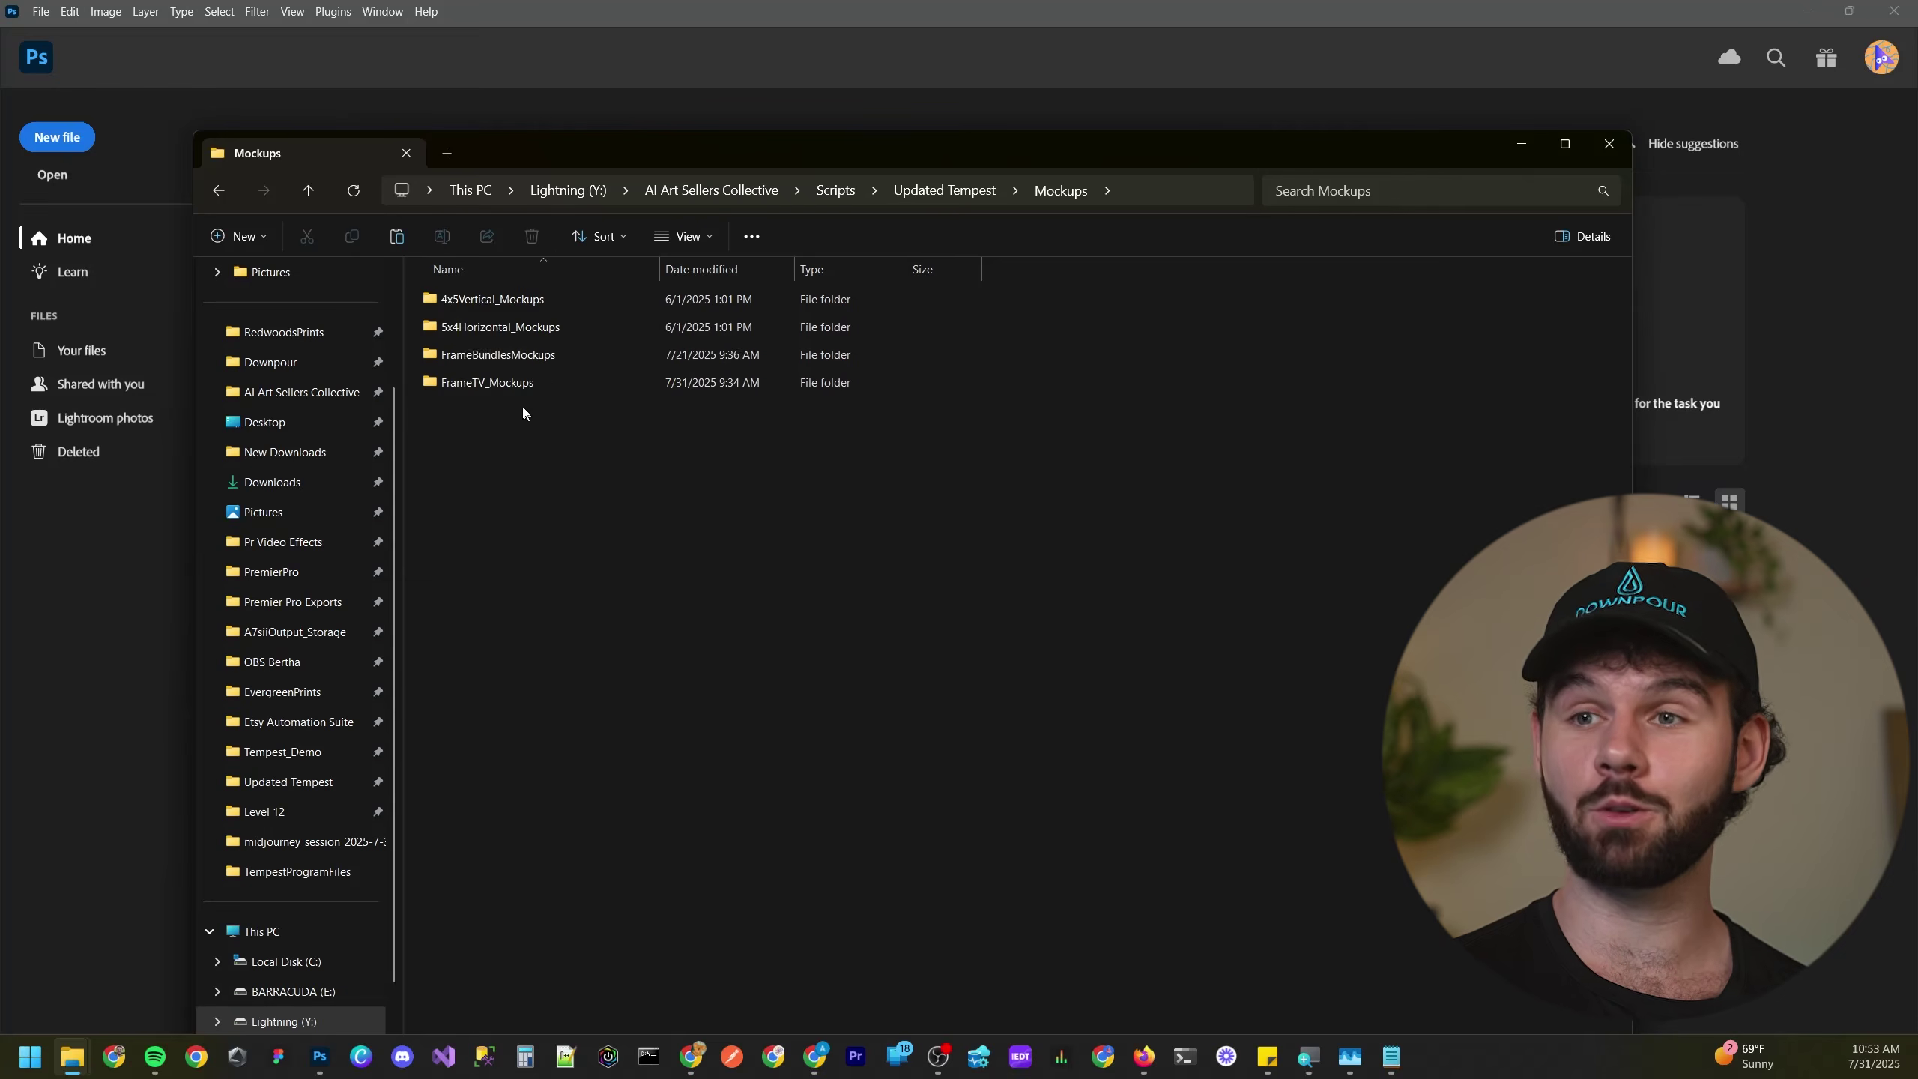
double_click(515, 360)
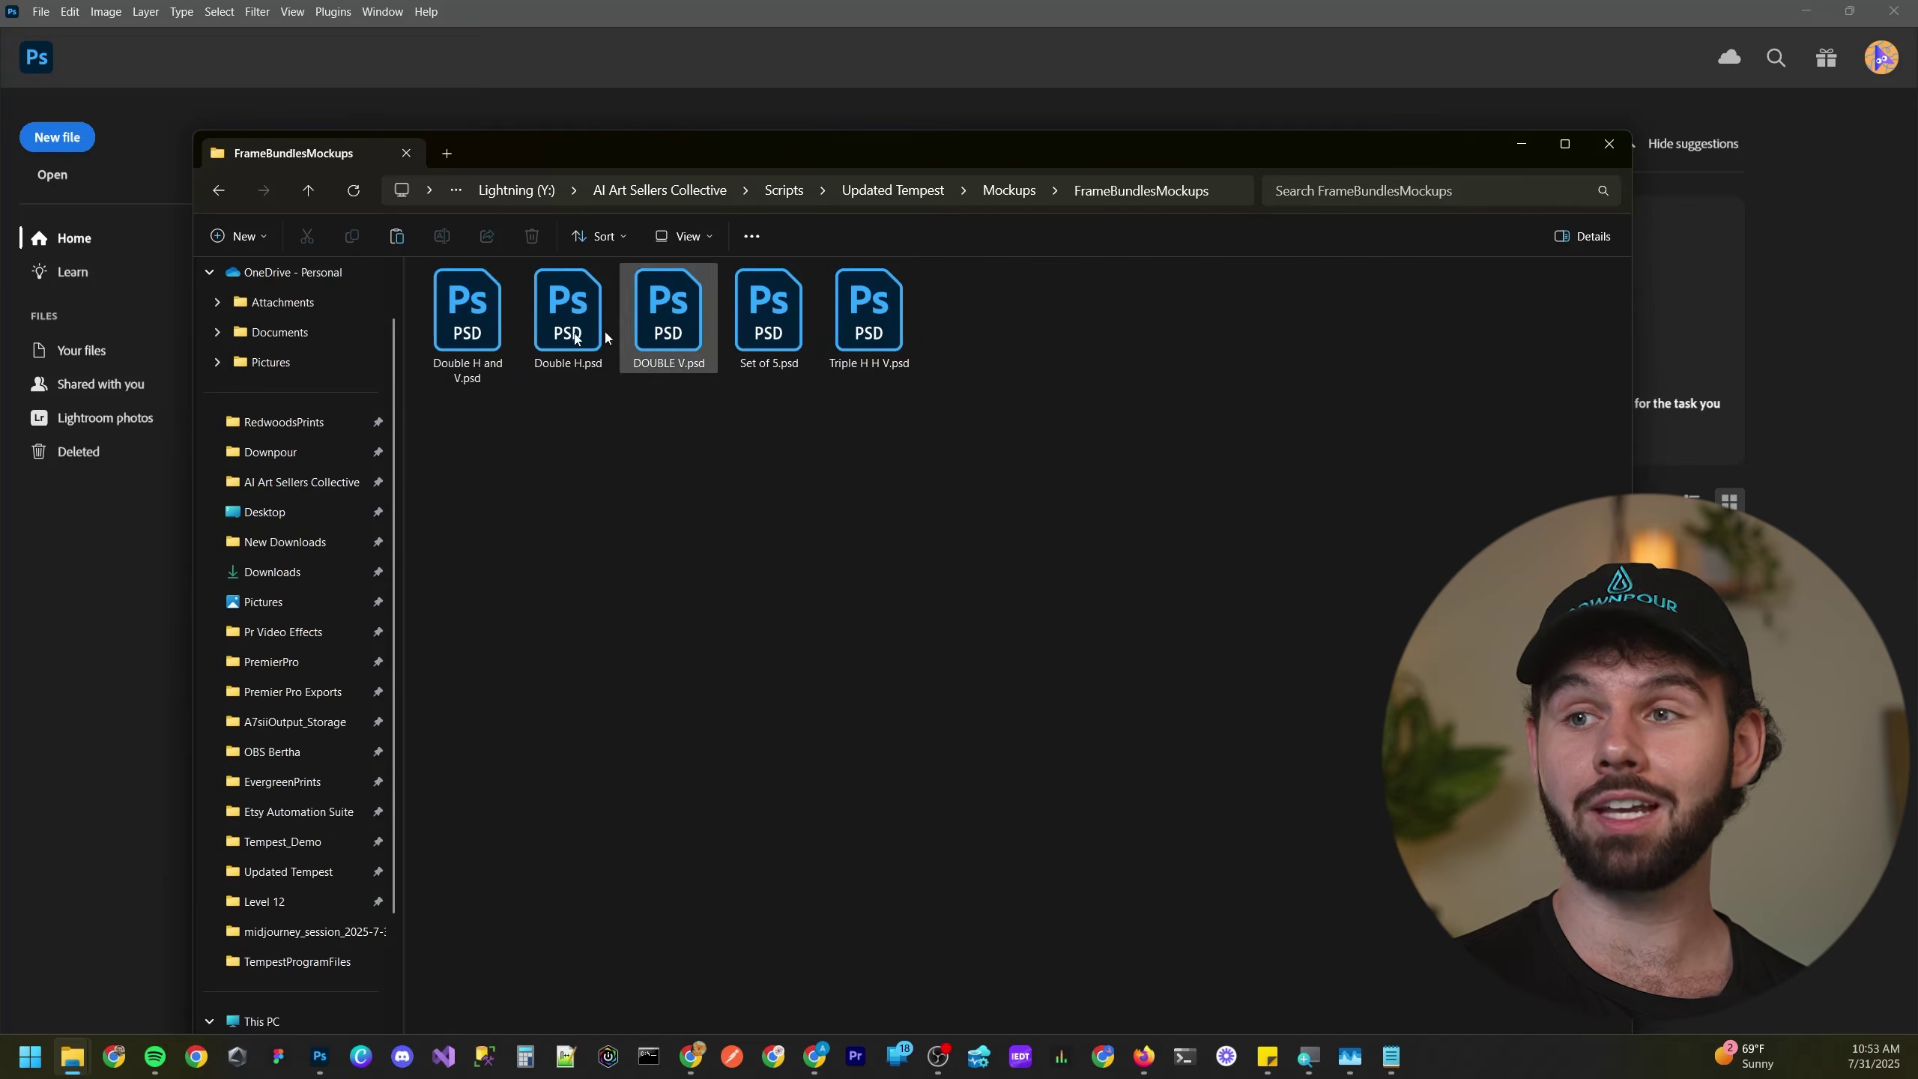
click(766, 357)
double_click(766, 353)
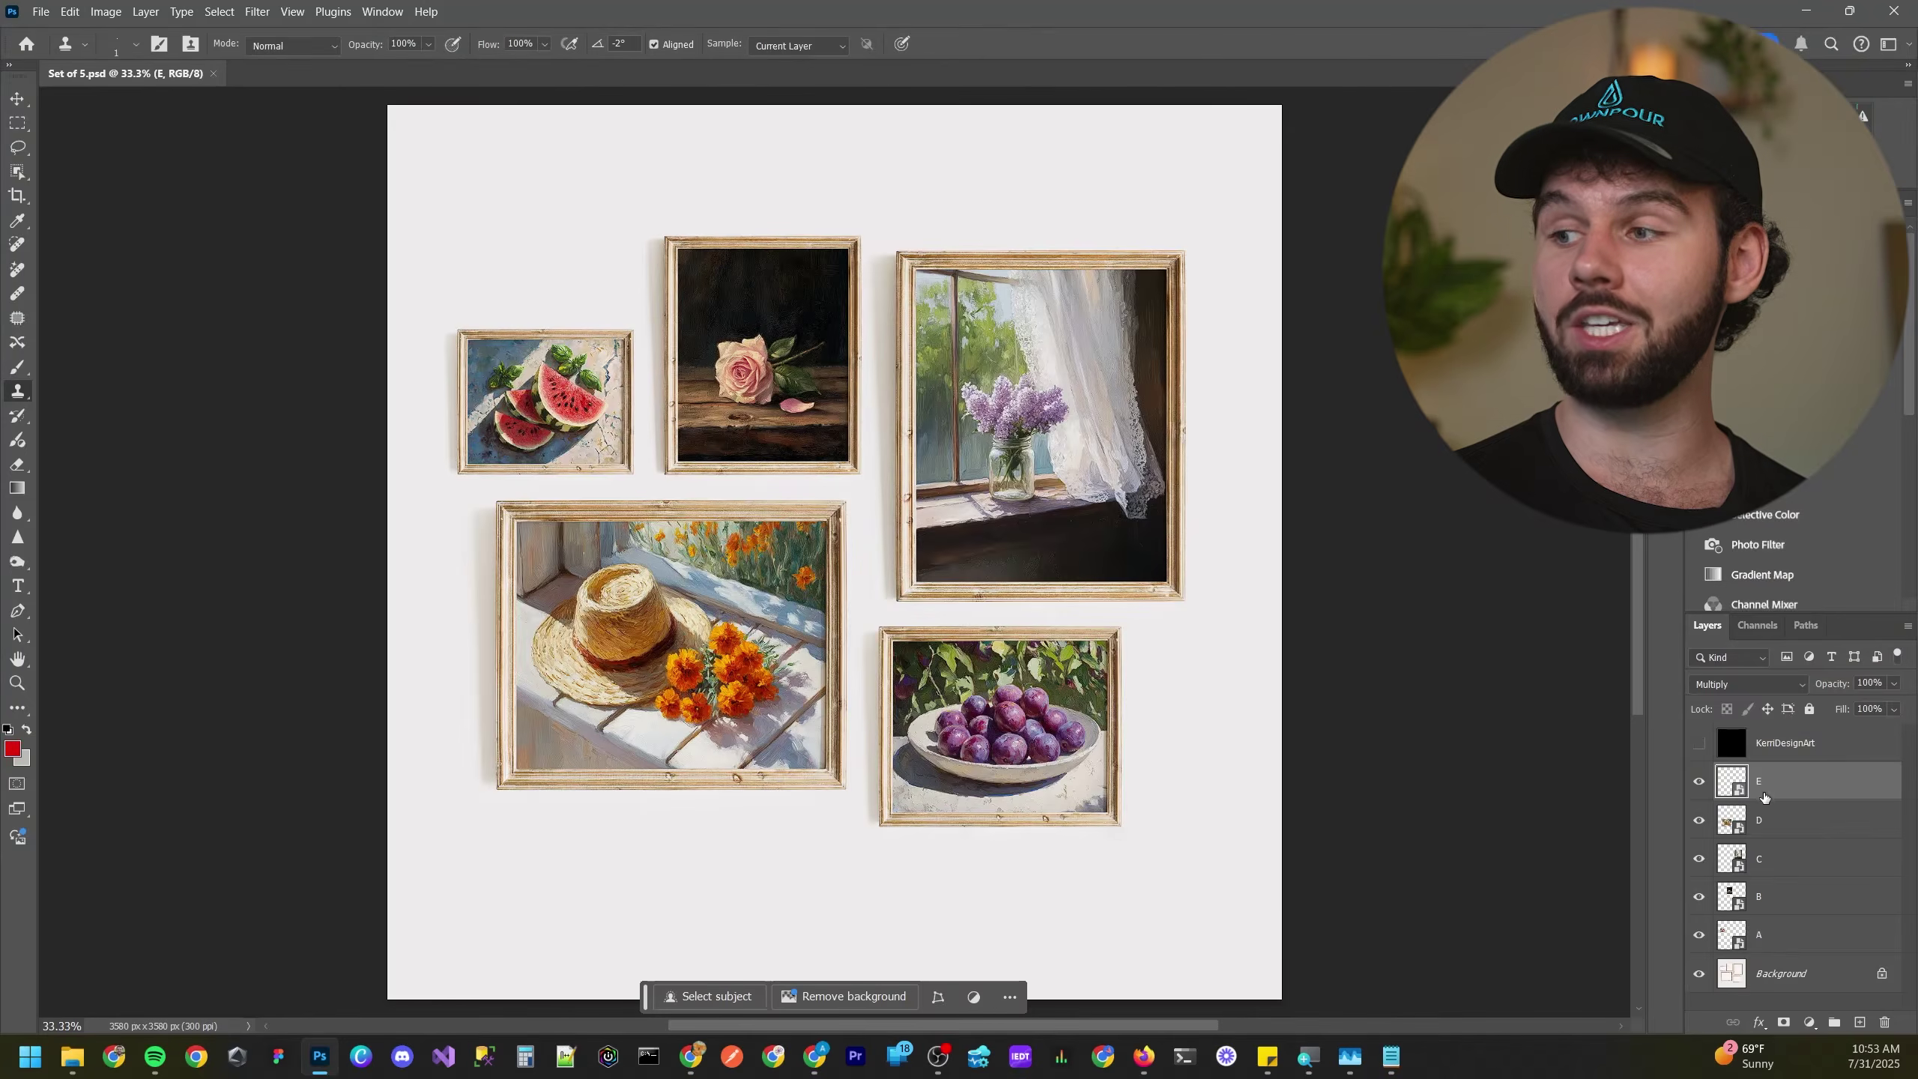
- Toggle the visibility of layers D and E off and back on to identify their frames
click(1700, 820)
click(1699, 820)
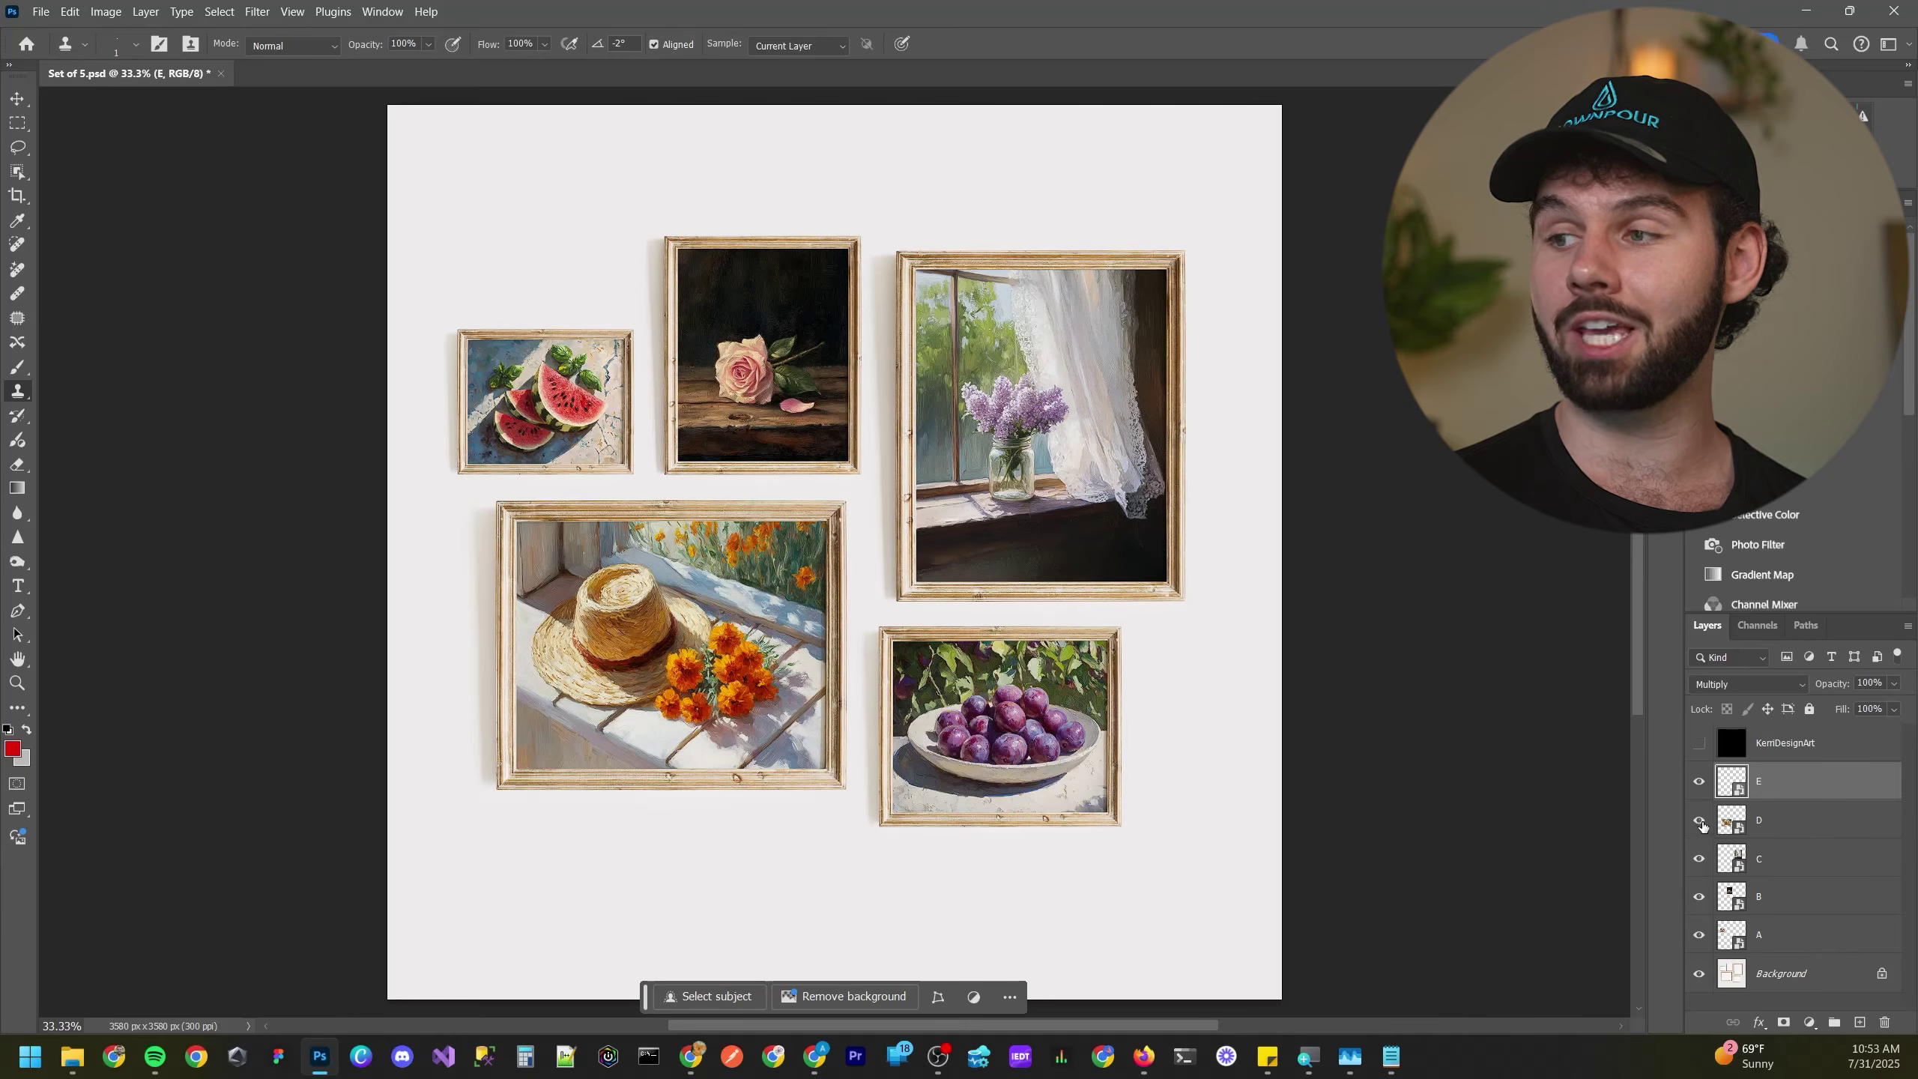
click(1700, 784)
click(1701, 783)
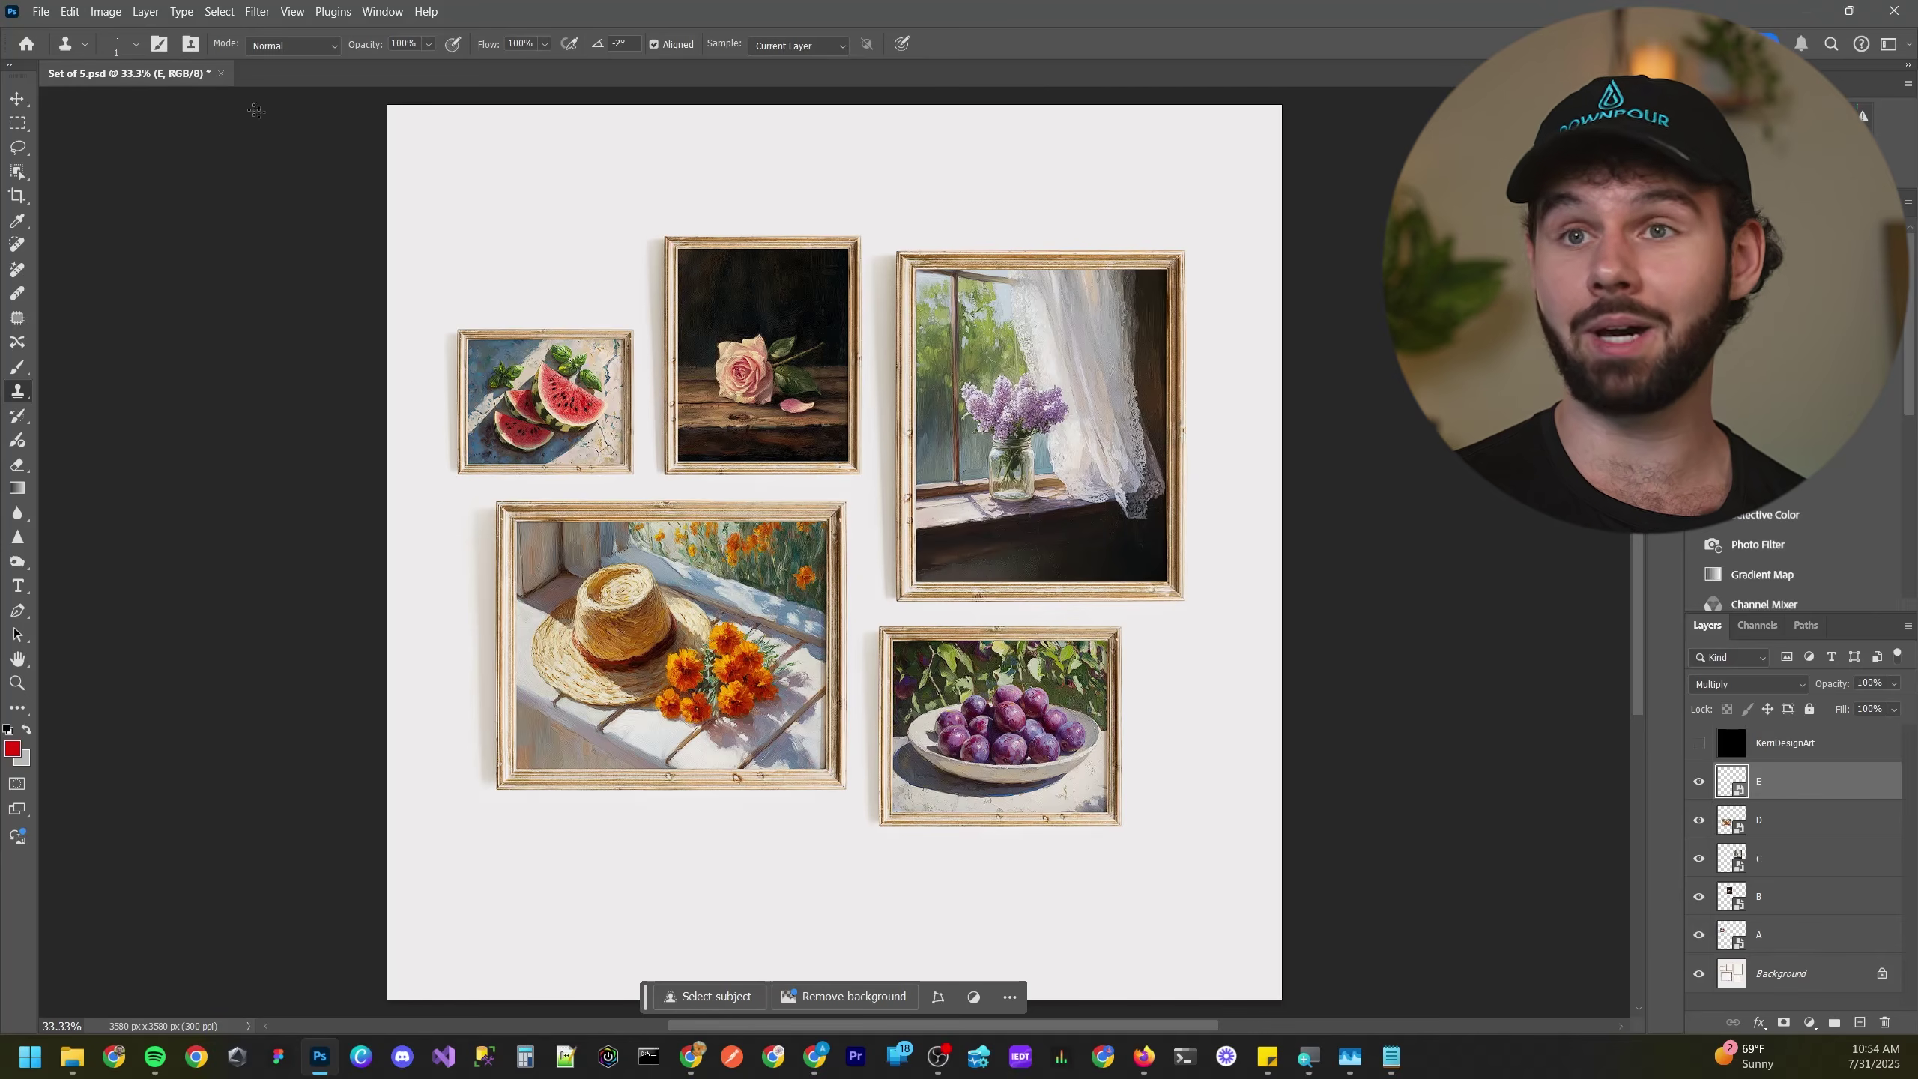
- Save and close Set of 5.psd, and go back to the Updated Tempest folder in File Explorer
key(ctrl+s)
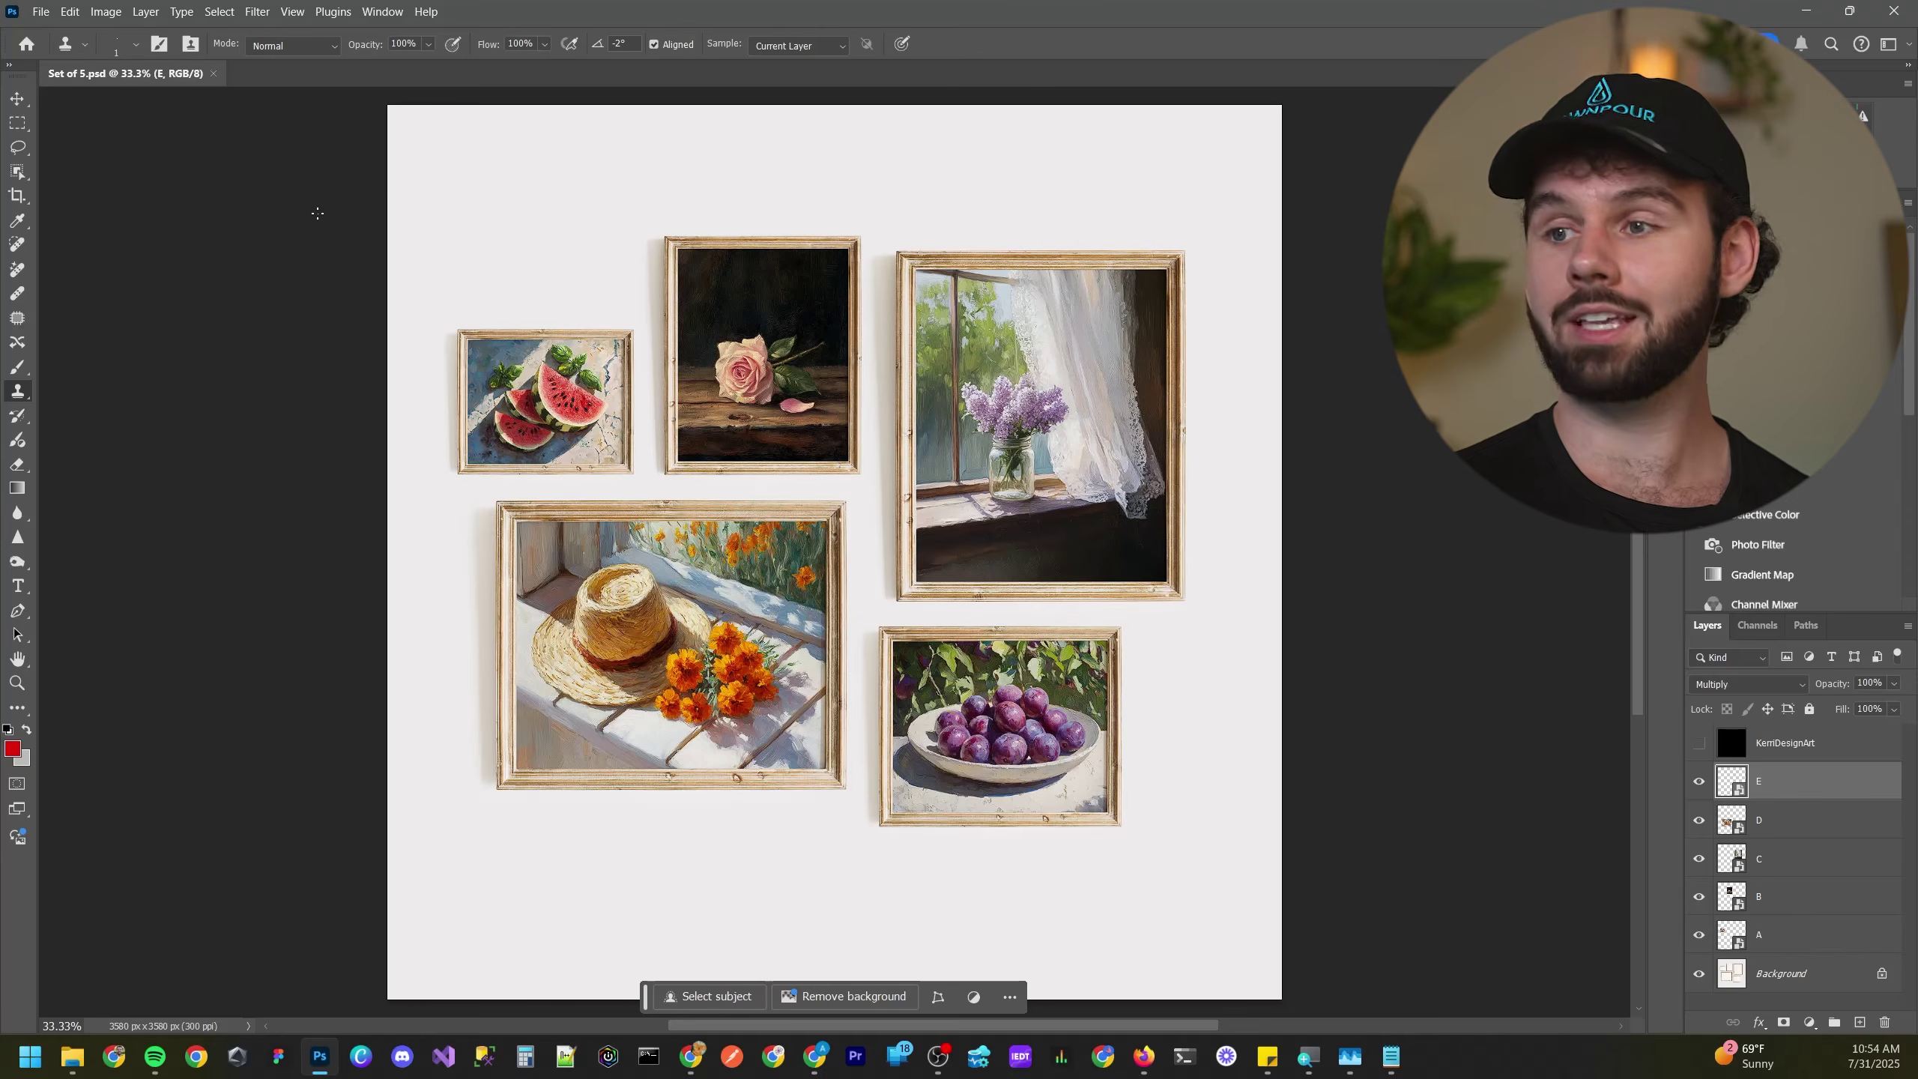
click(213, 73)
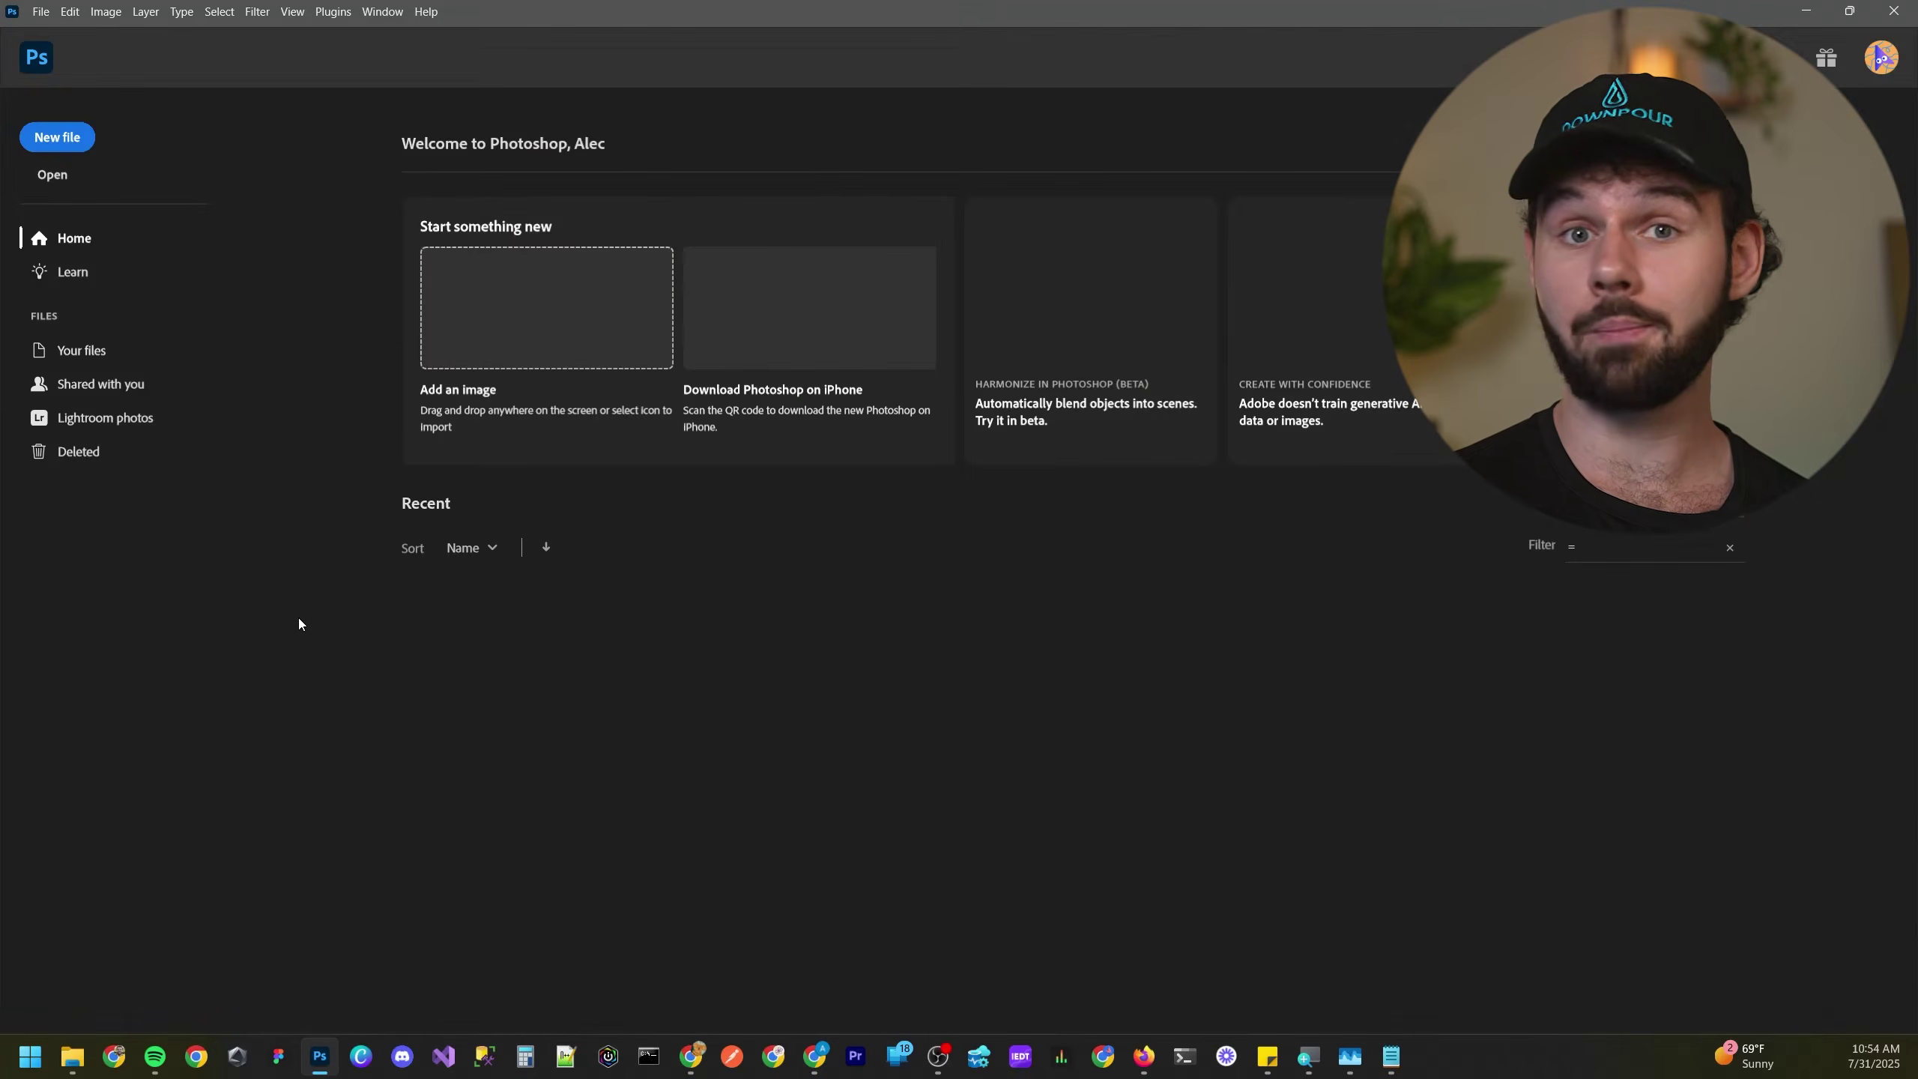
key(alt+Tab)
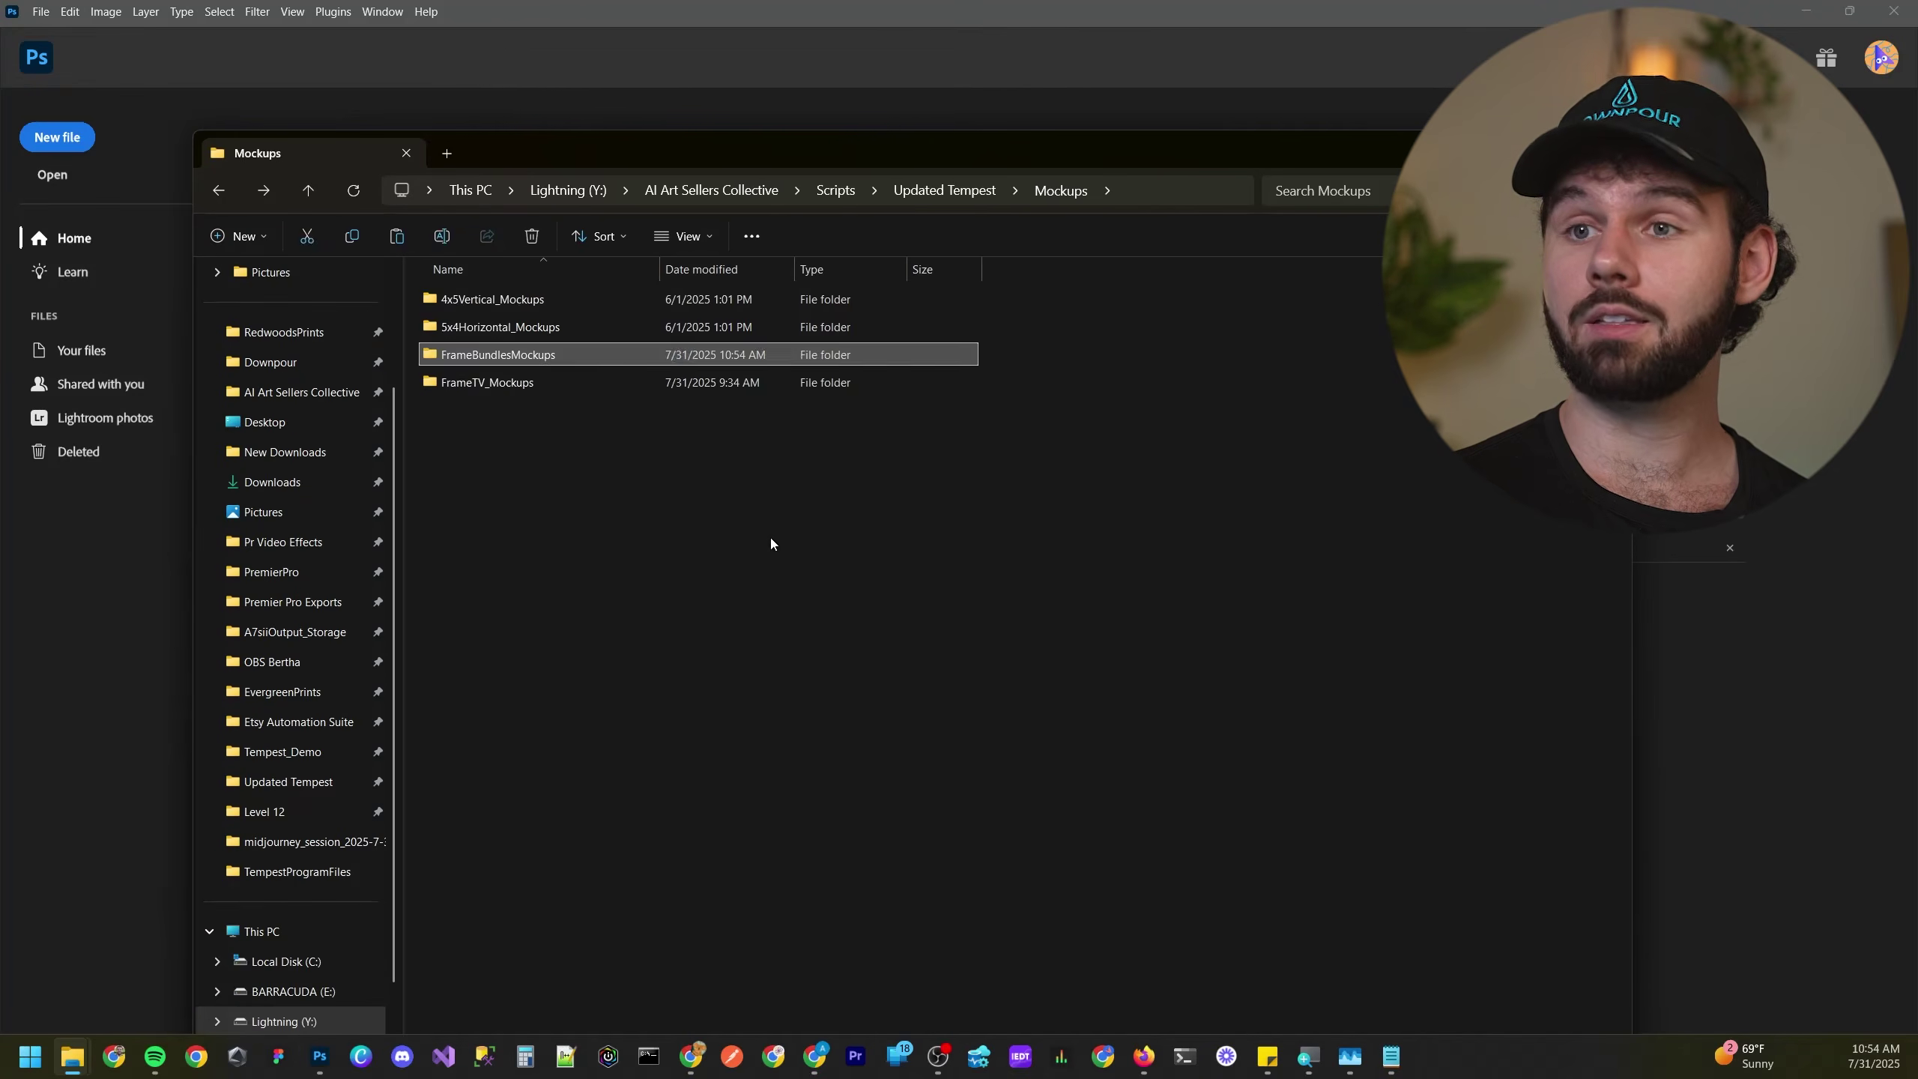
key(alt+Up)
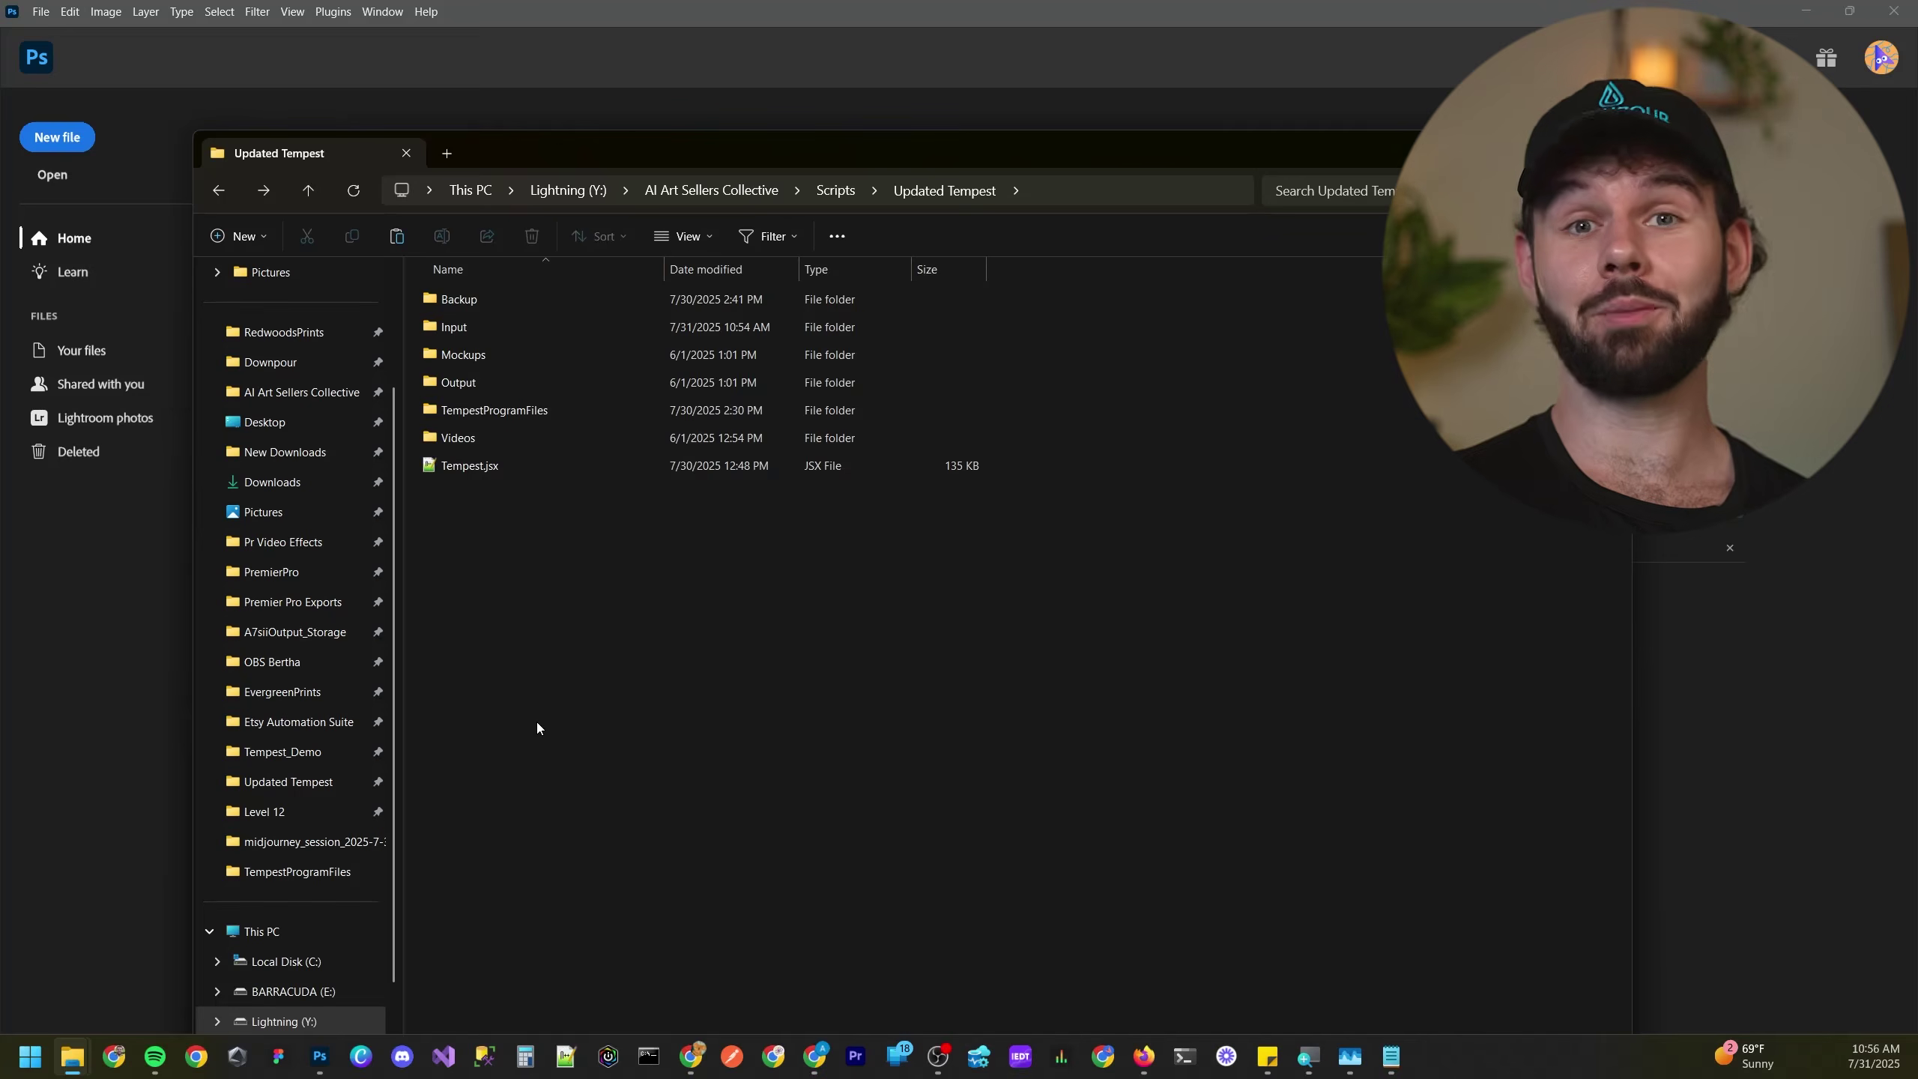
- Open the FruitSetOf5 folder inside the Input folder
double_click(477, 329)
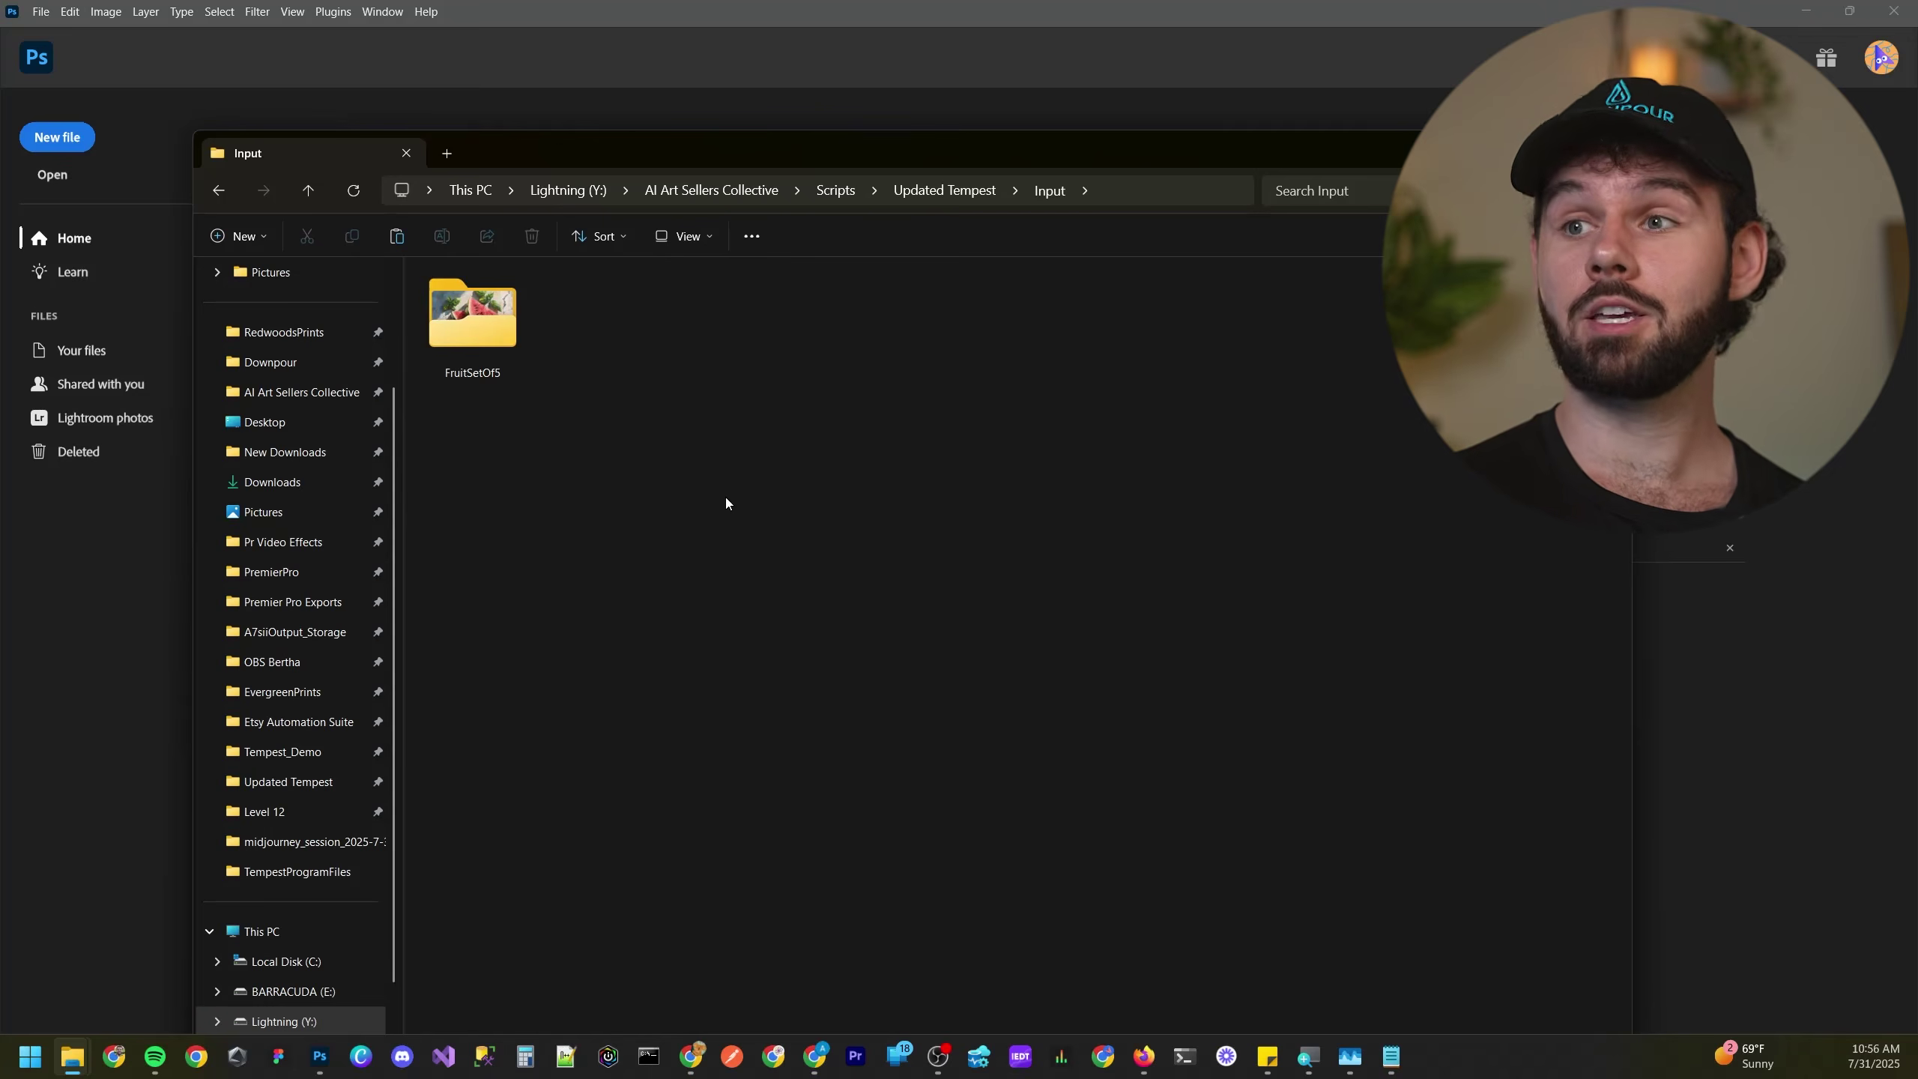
click(475, 319)
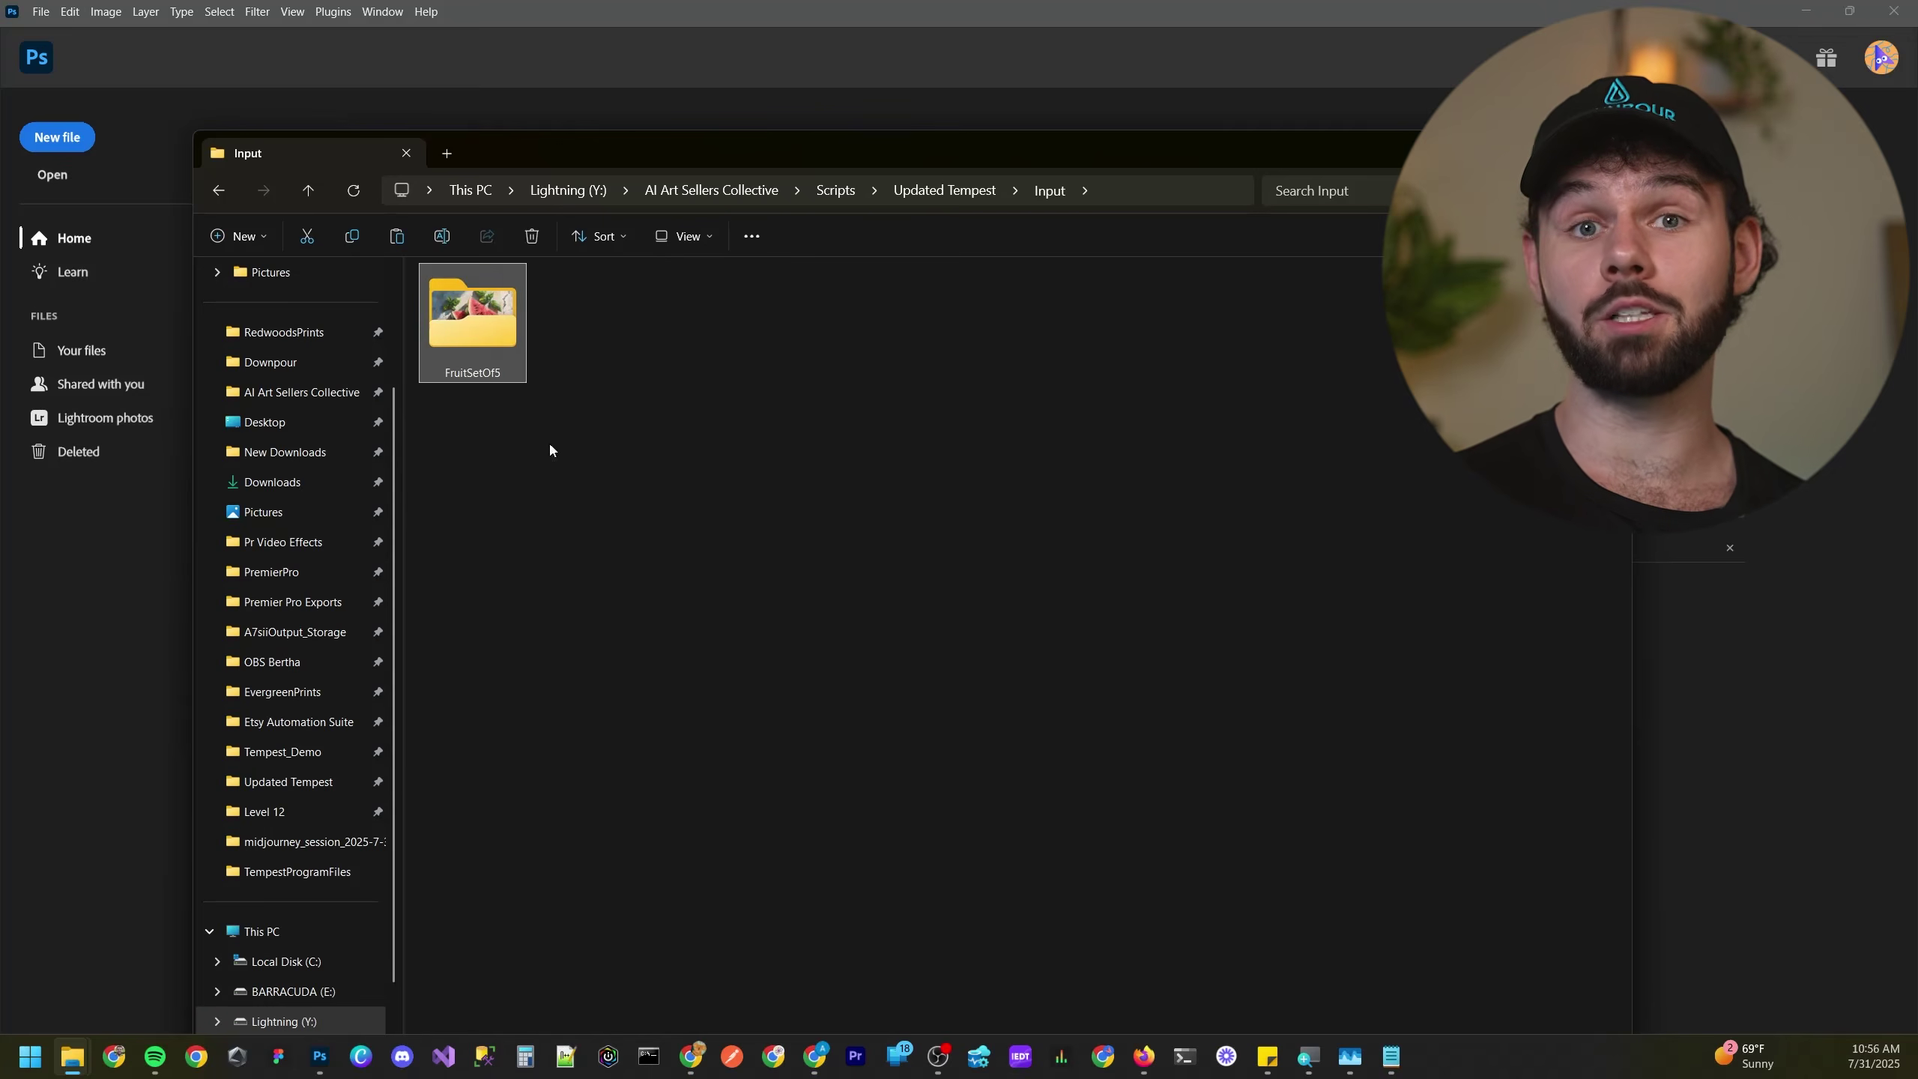
click(646, 465)
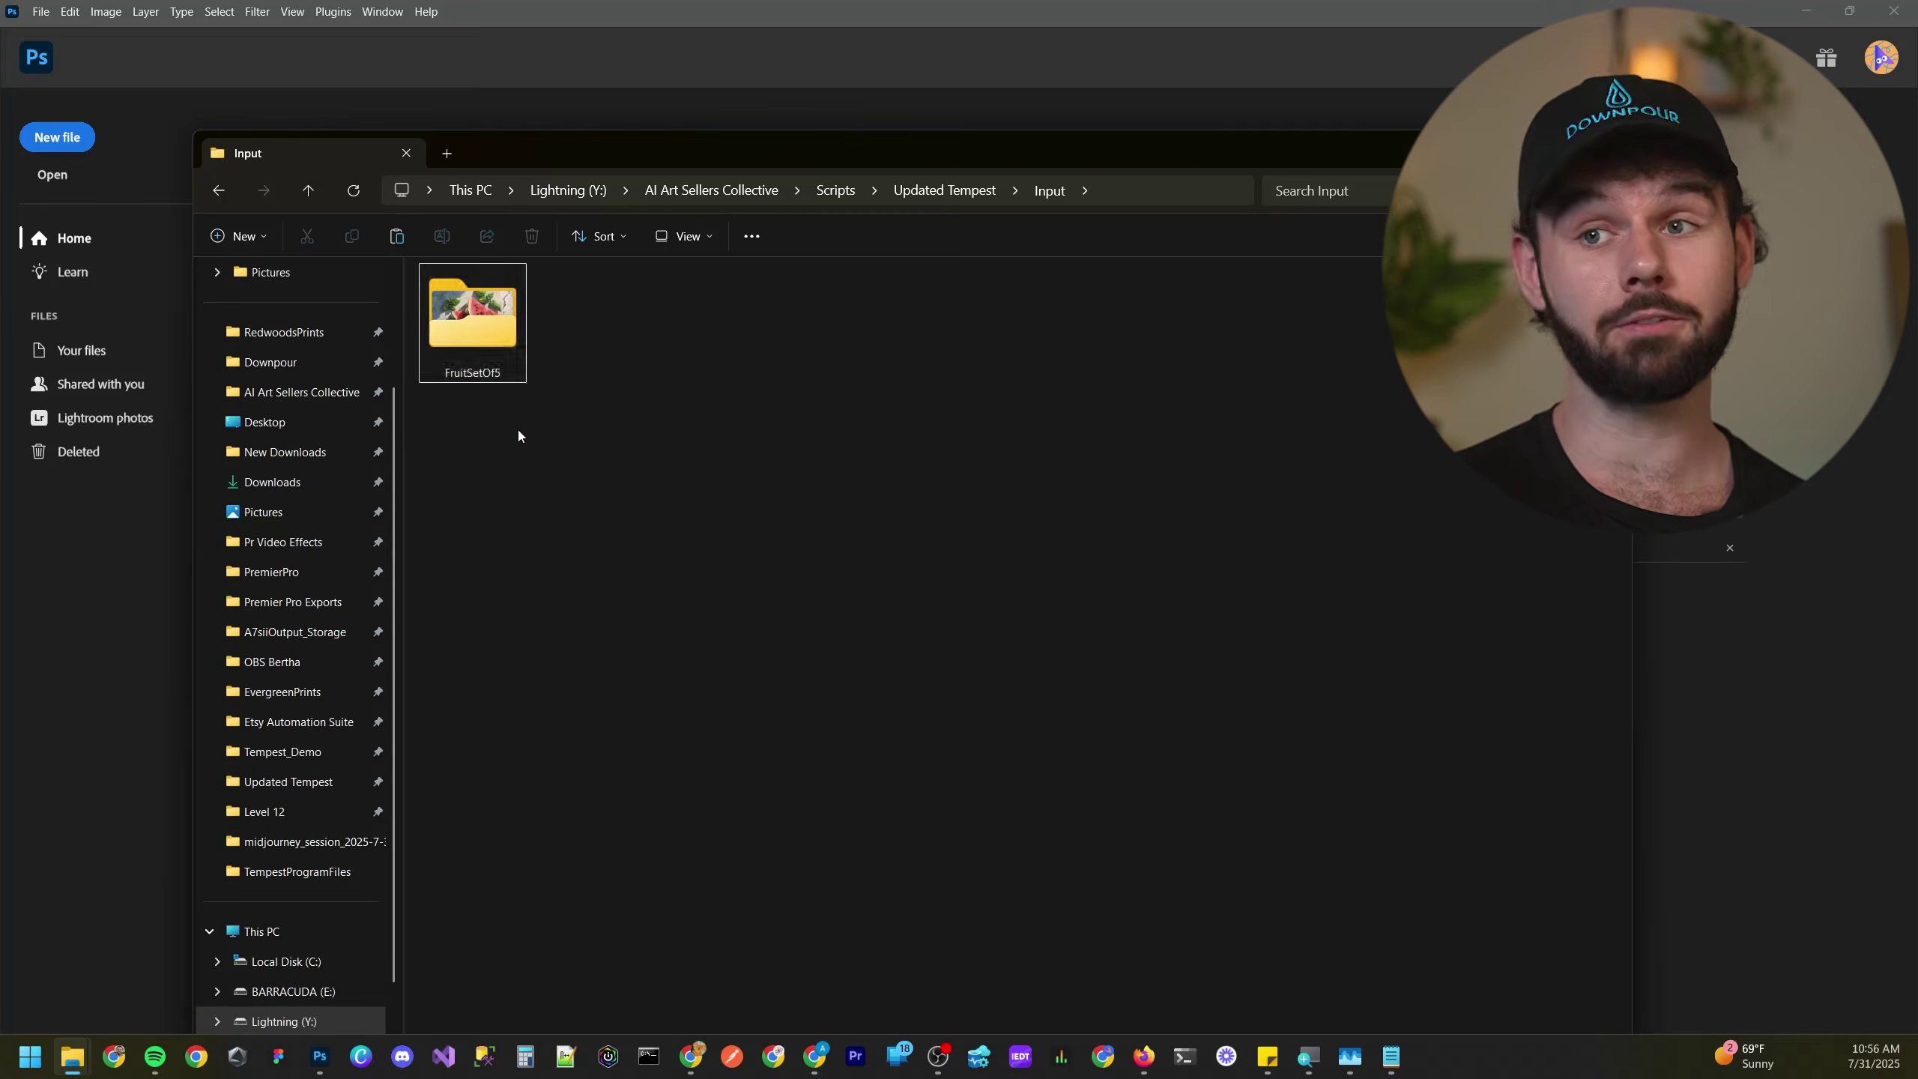
double_click(476, 336)
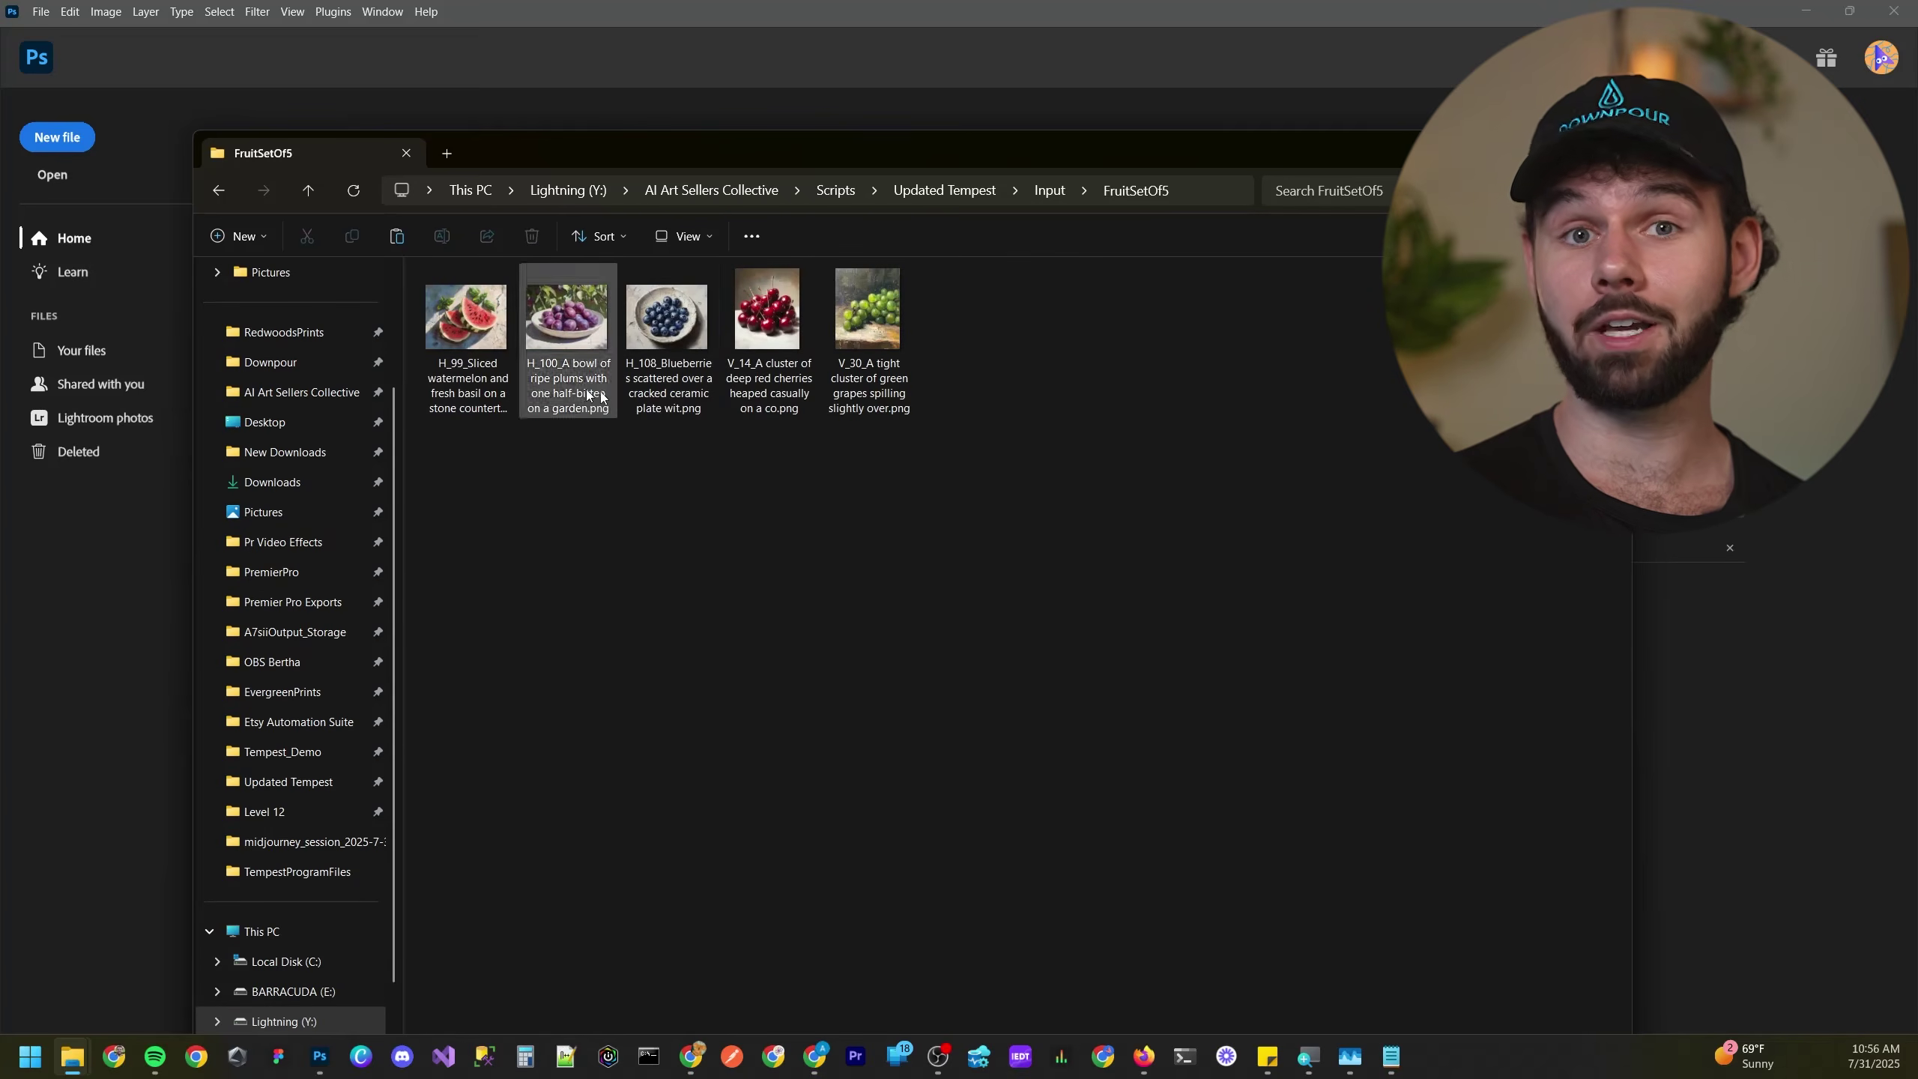
- Highlight the horizontal images, the vertical images and all the images of the fruit set, and clear the selection
drag(500, 476, 658, 402)
drag(962, 513, 779, 377)
click(894, 518)
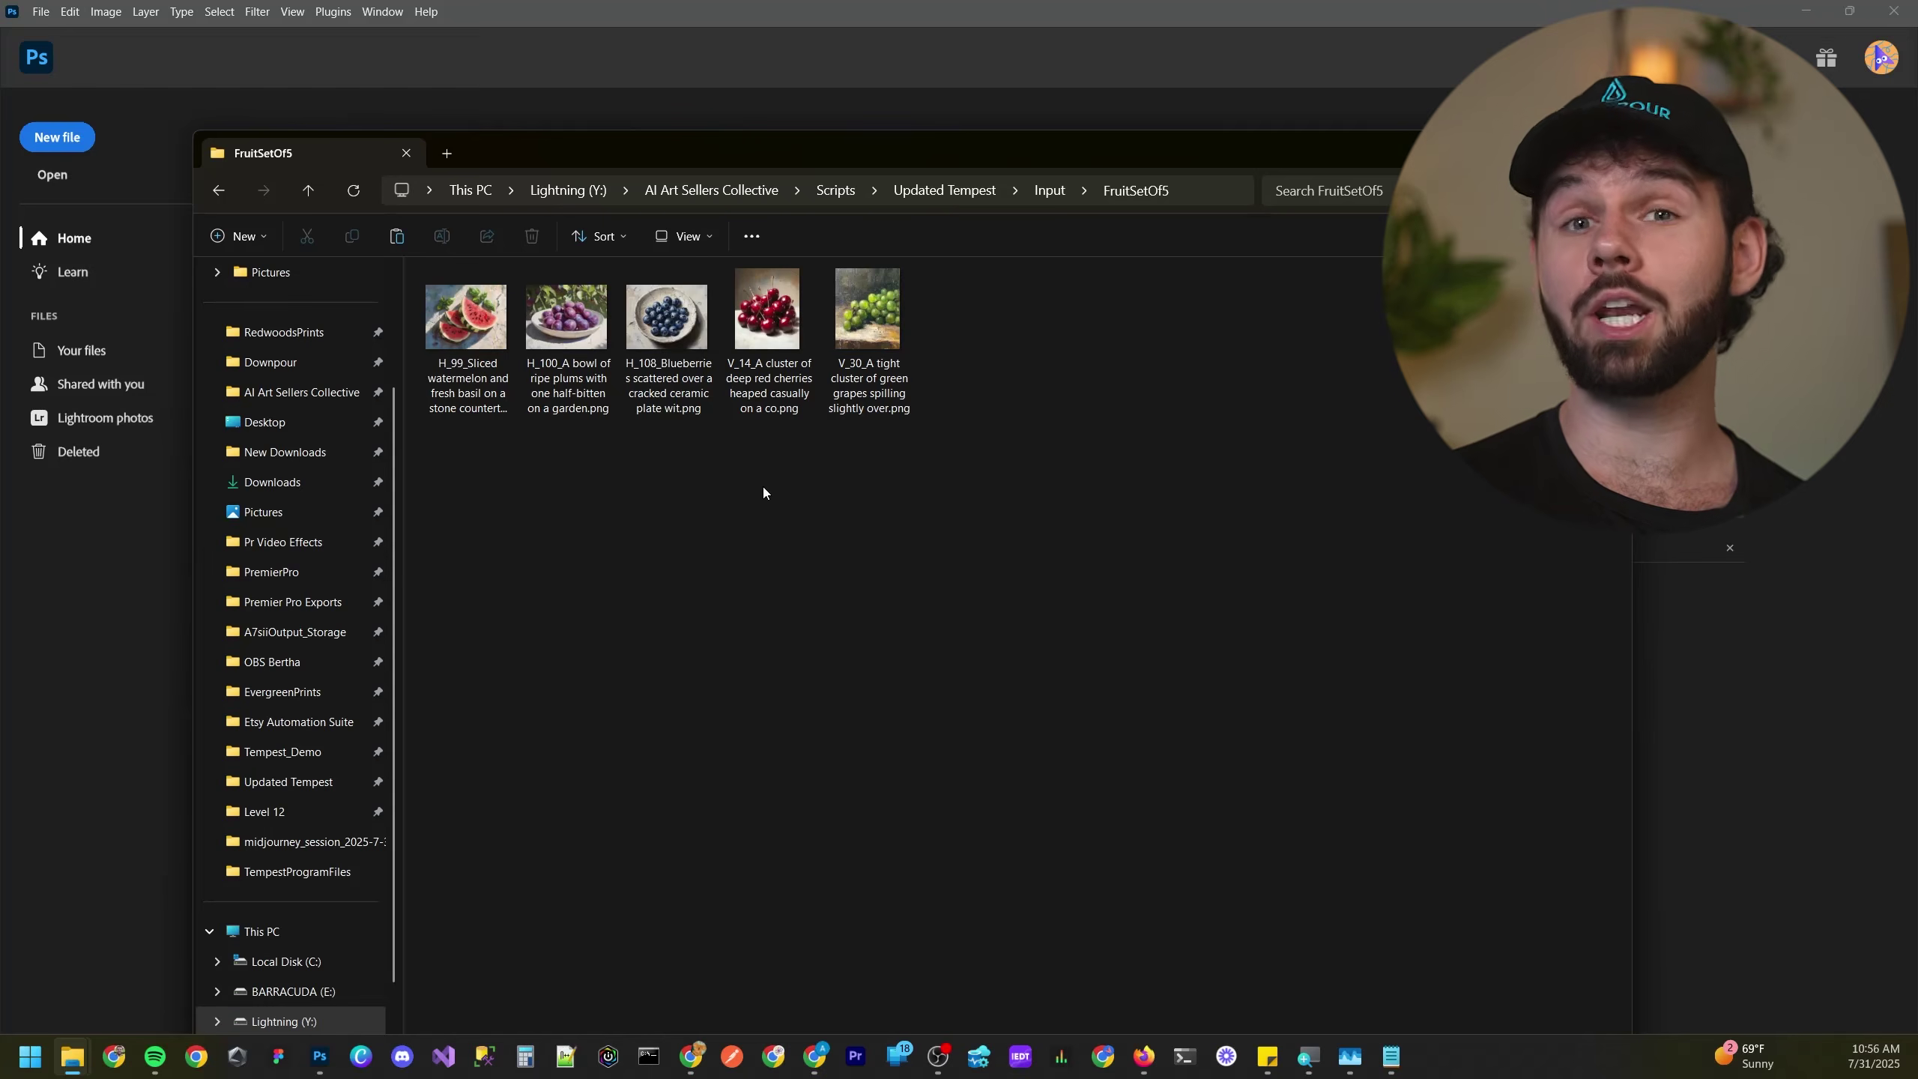
drag(895, 502, 489, 352)
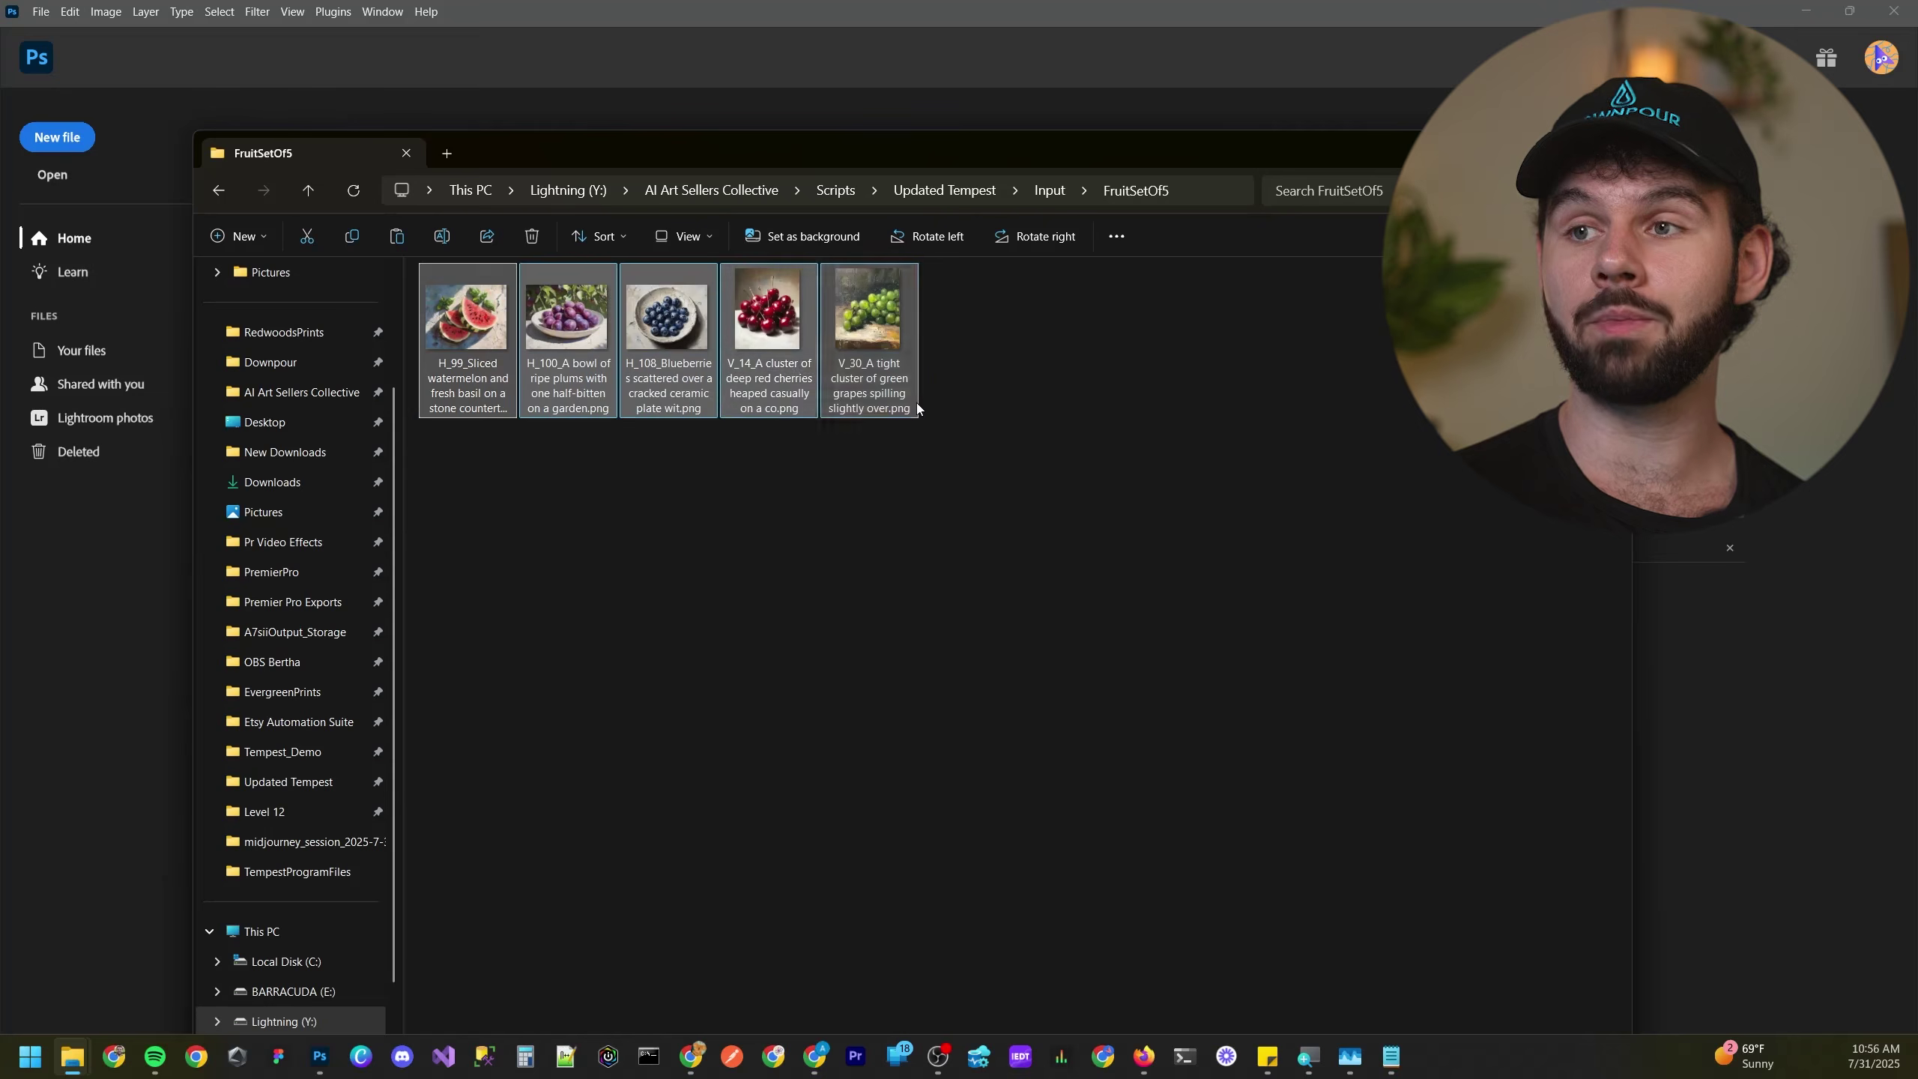
click(948, 541)
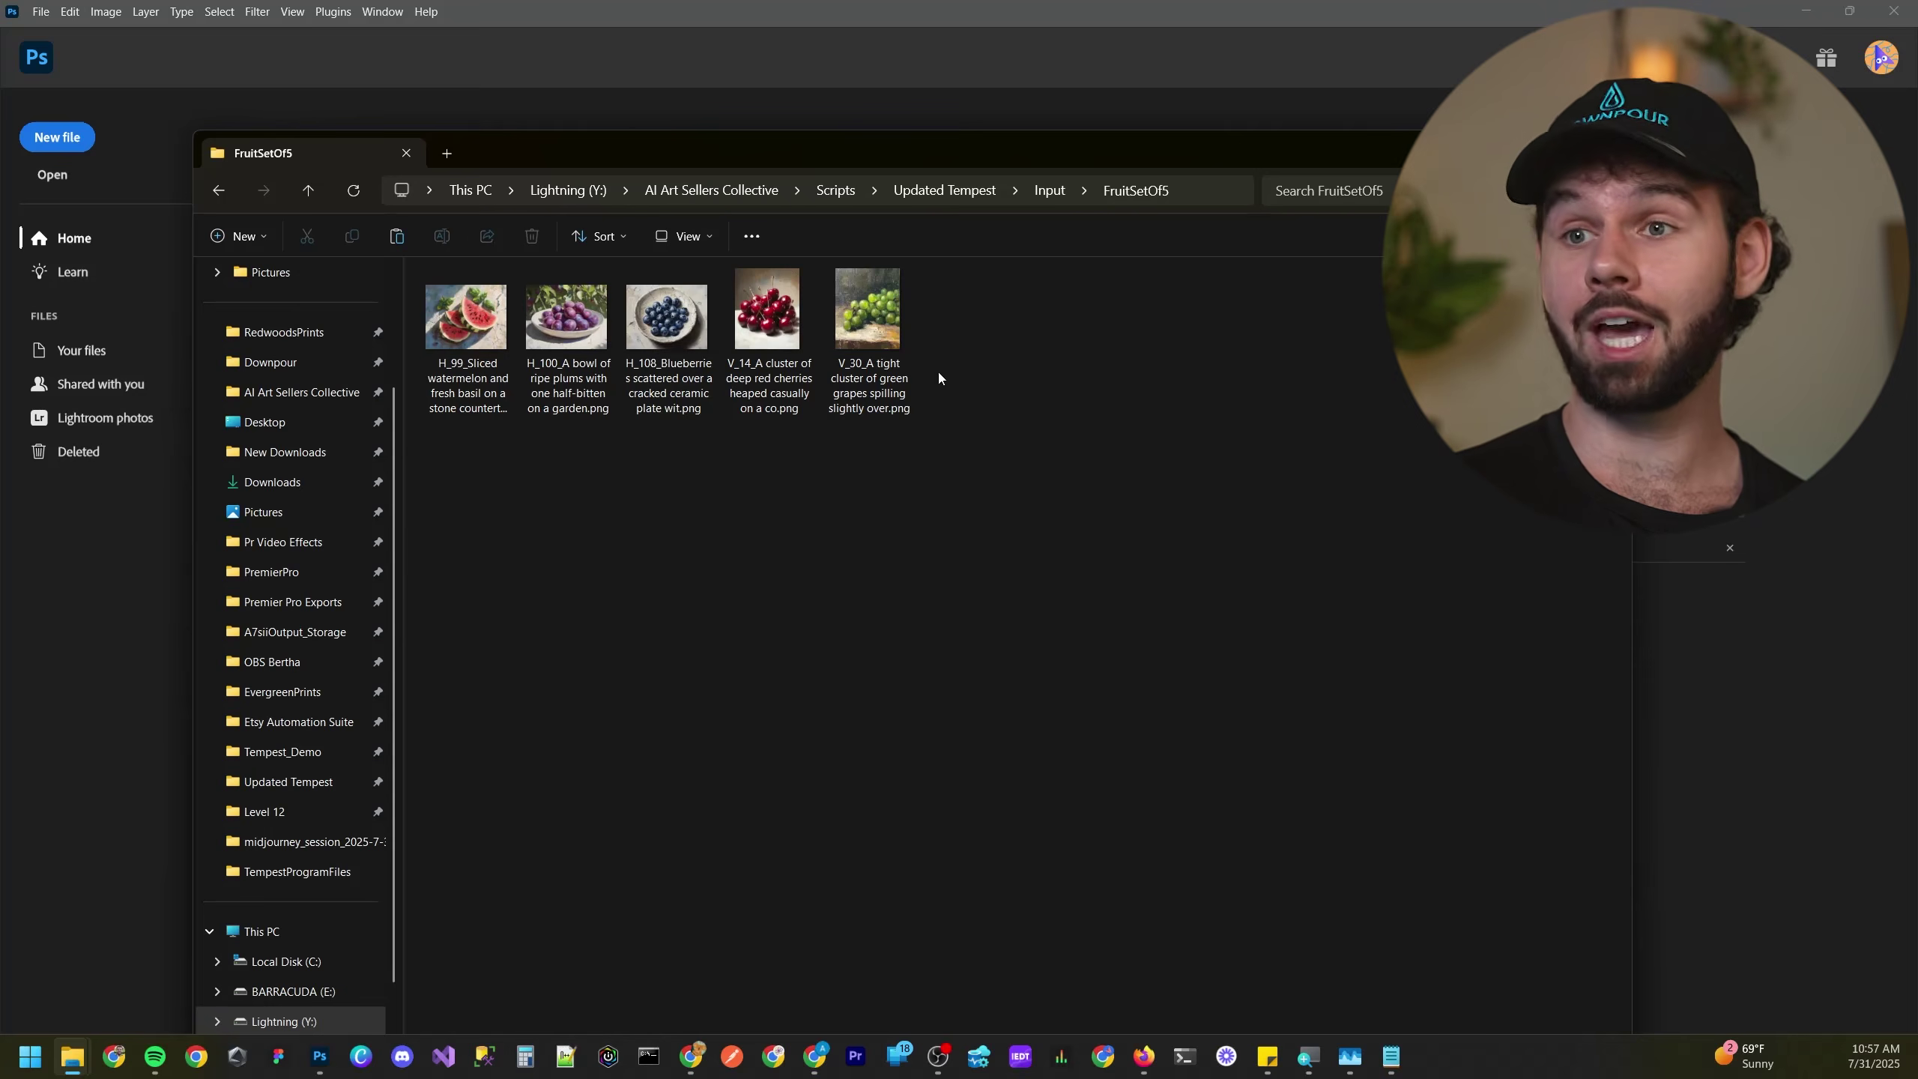
- Return to the Updated Tempest folder and point out its Mockups folder
key(alt+Left)
key(alt+Left)
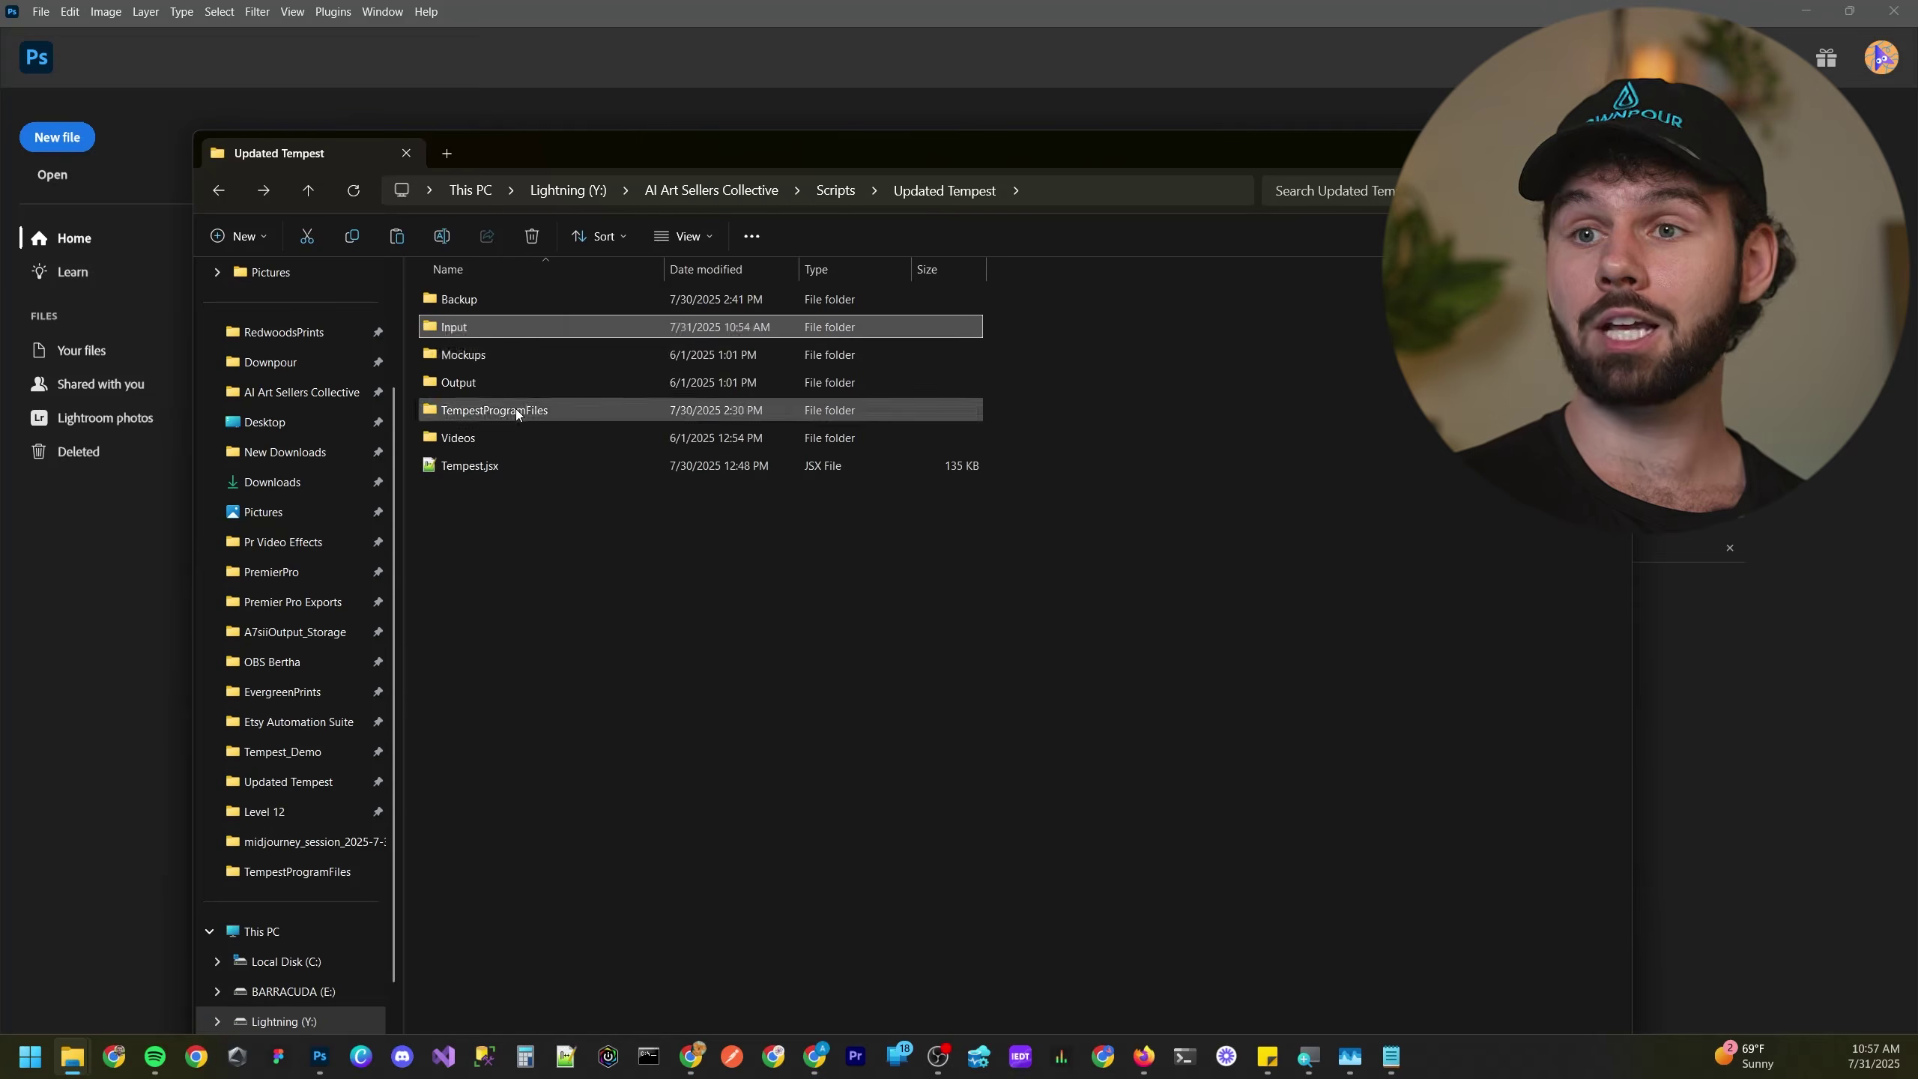
click(487, 358)
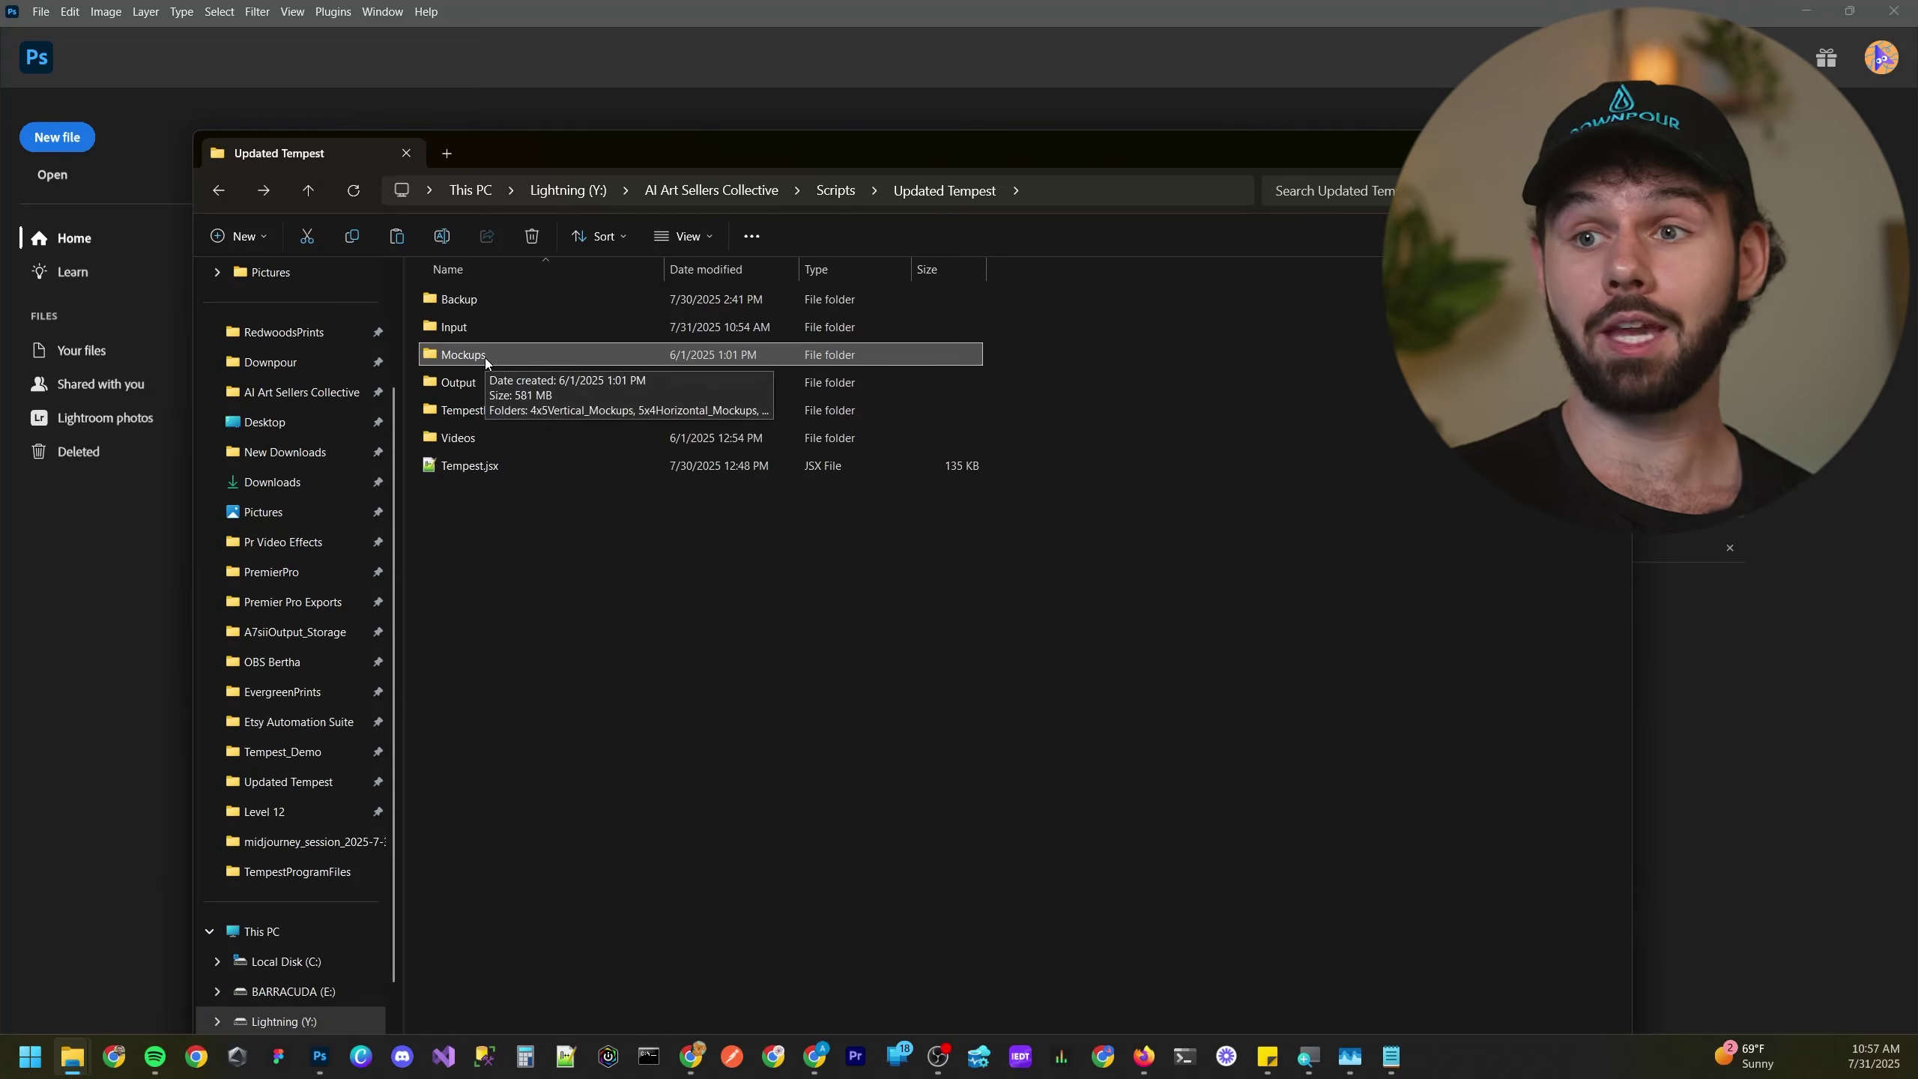
click(642, 572)
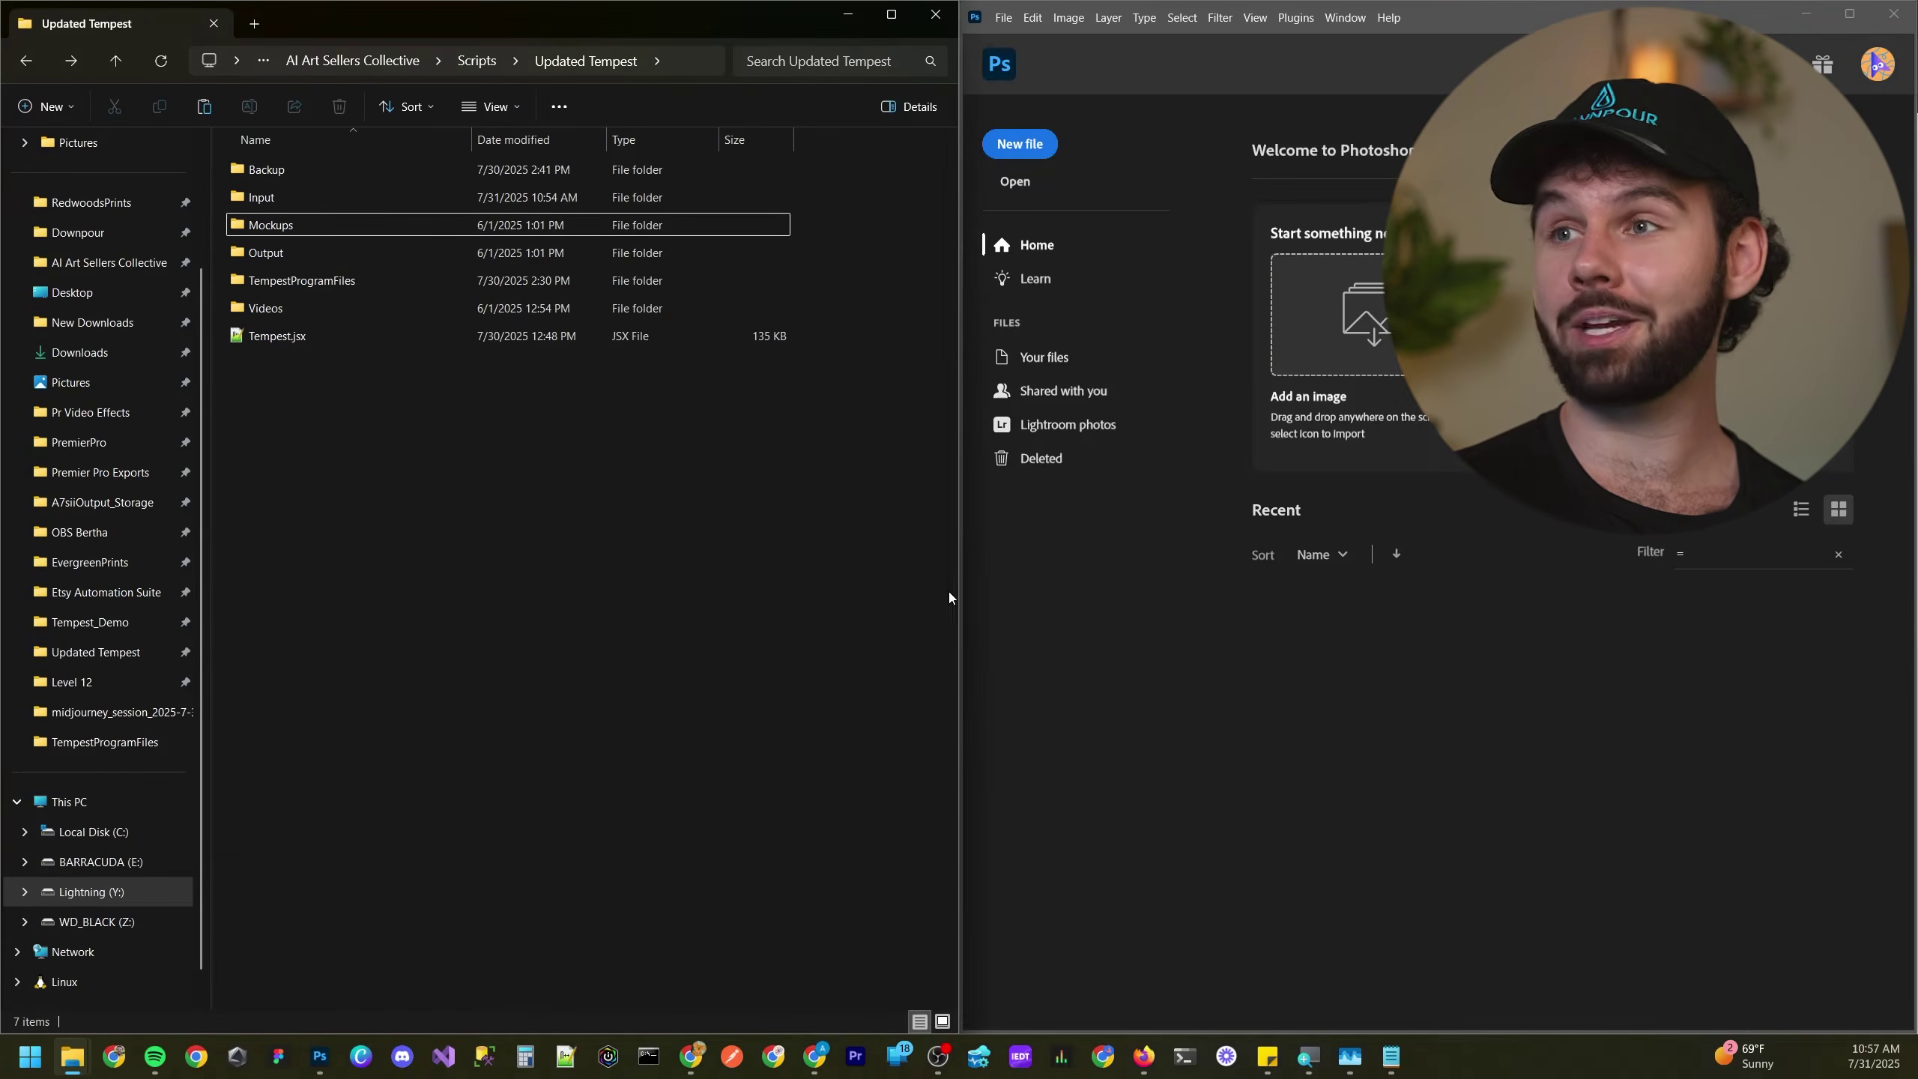
- Run the Tempest script in Photoshop and set its orientation to Frame Bundle
click(1004, 17)
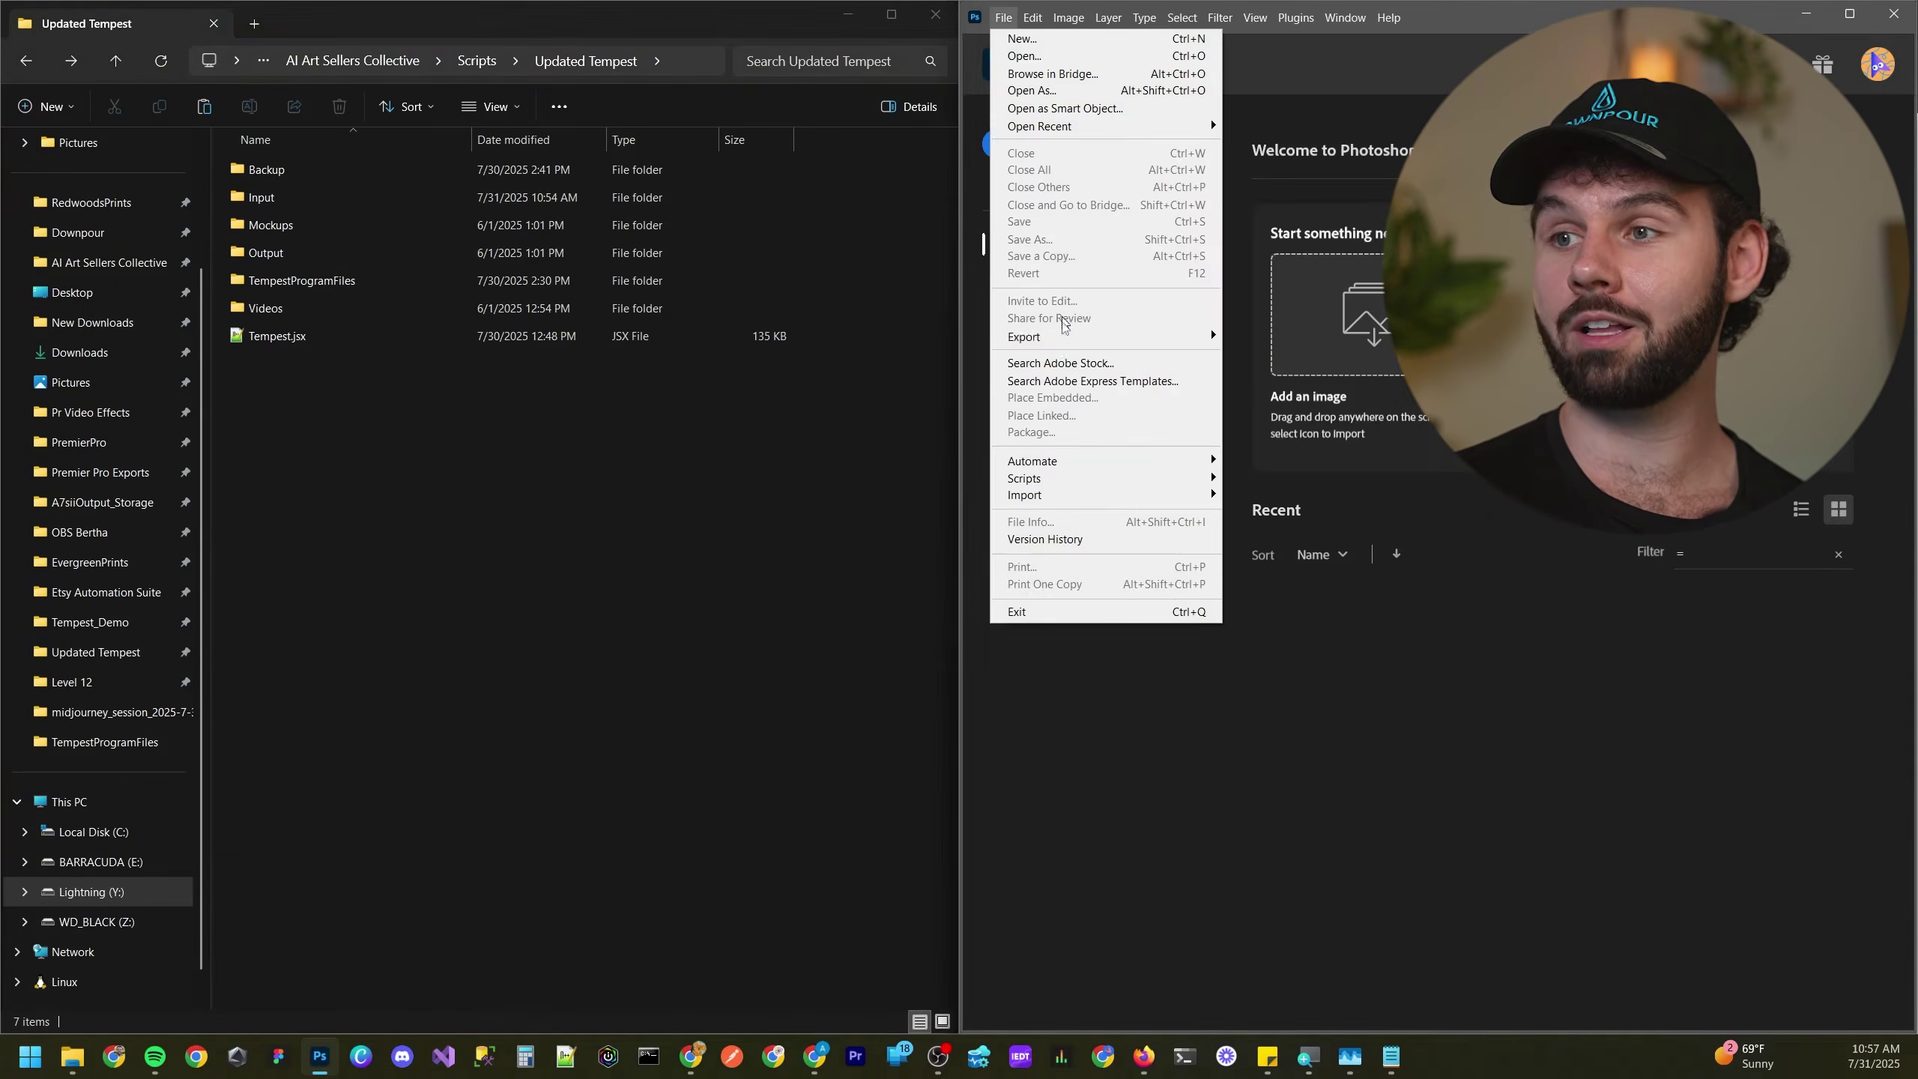
mouse_move(1057, 479)
click(1239, 669)
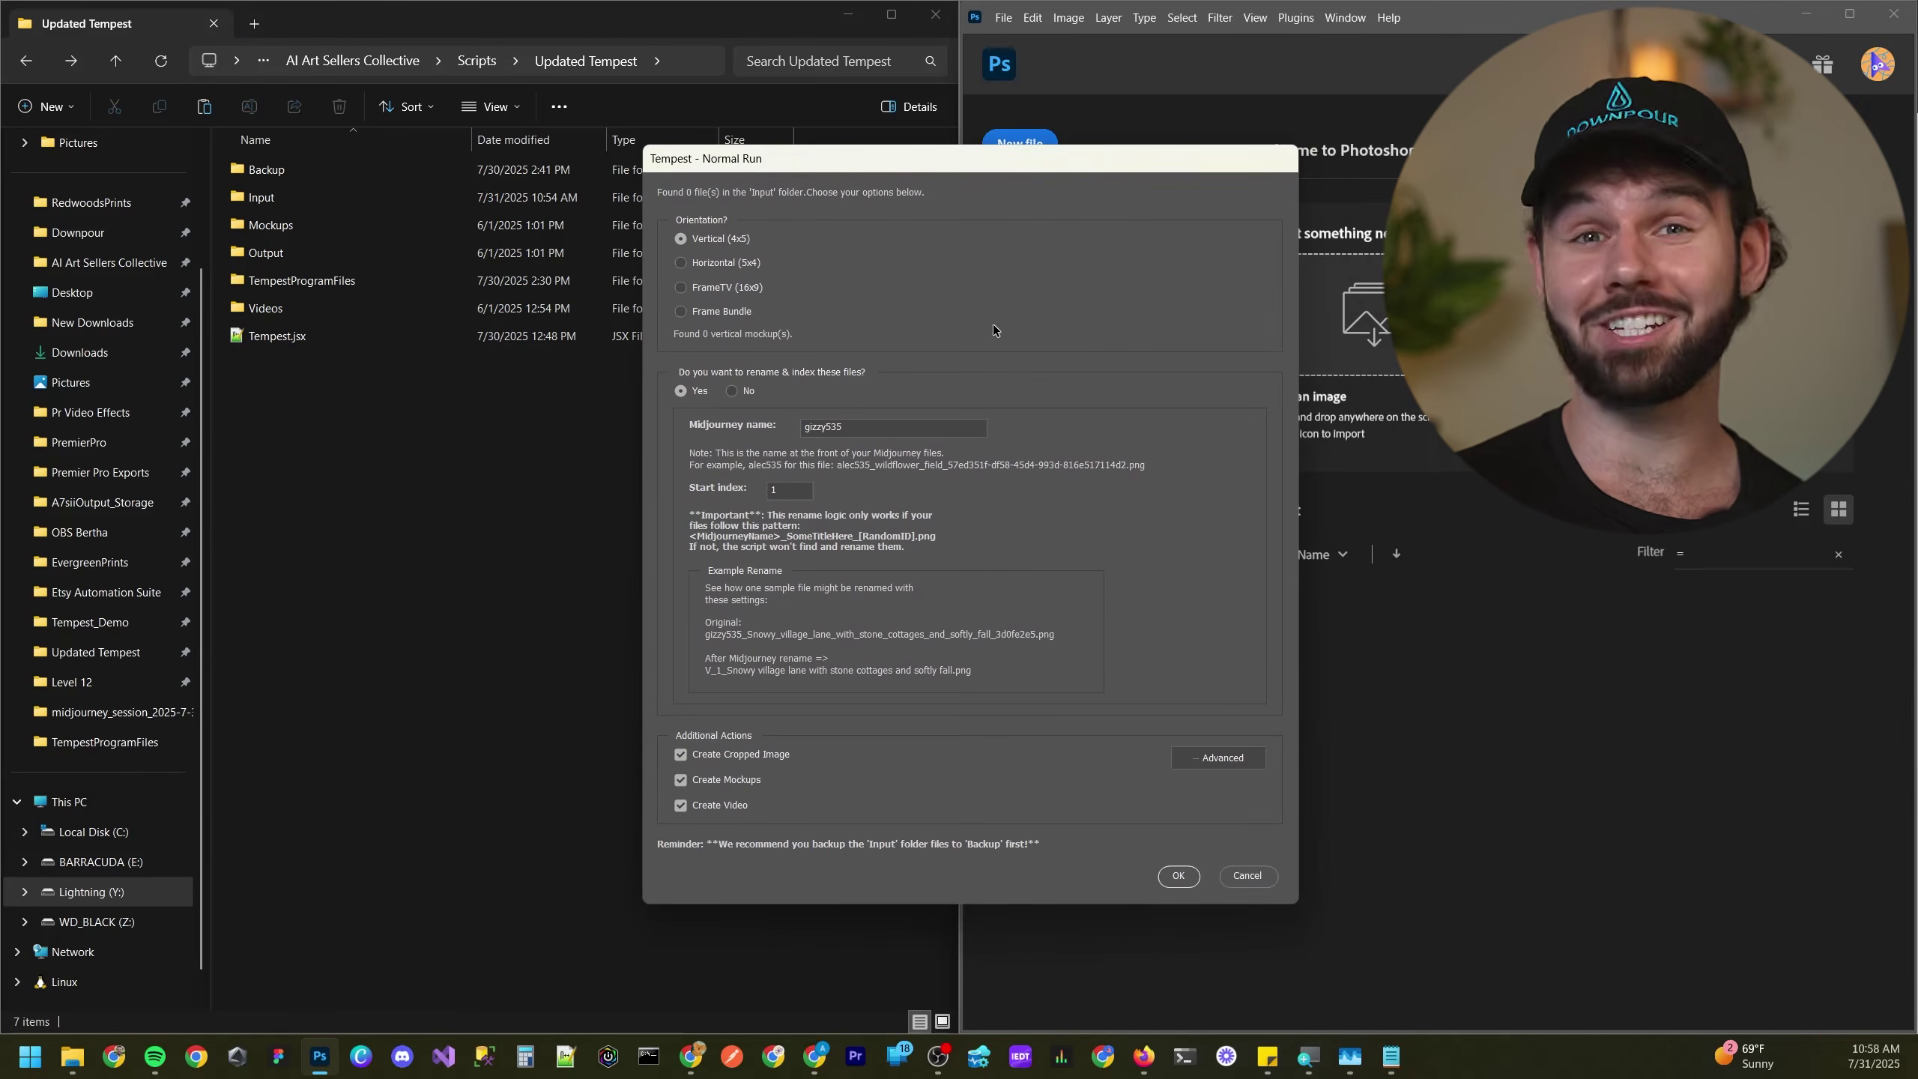
click(712, 314)
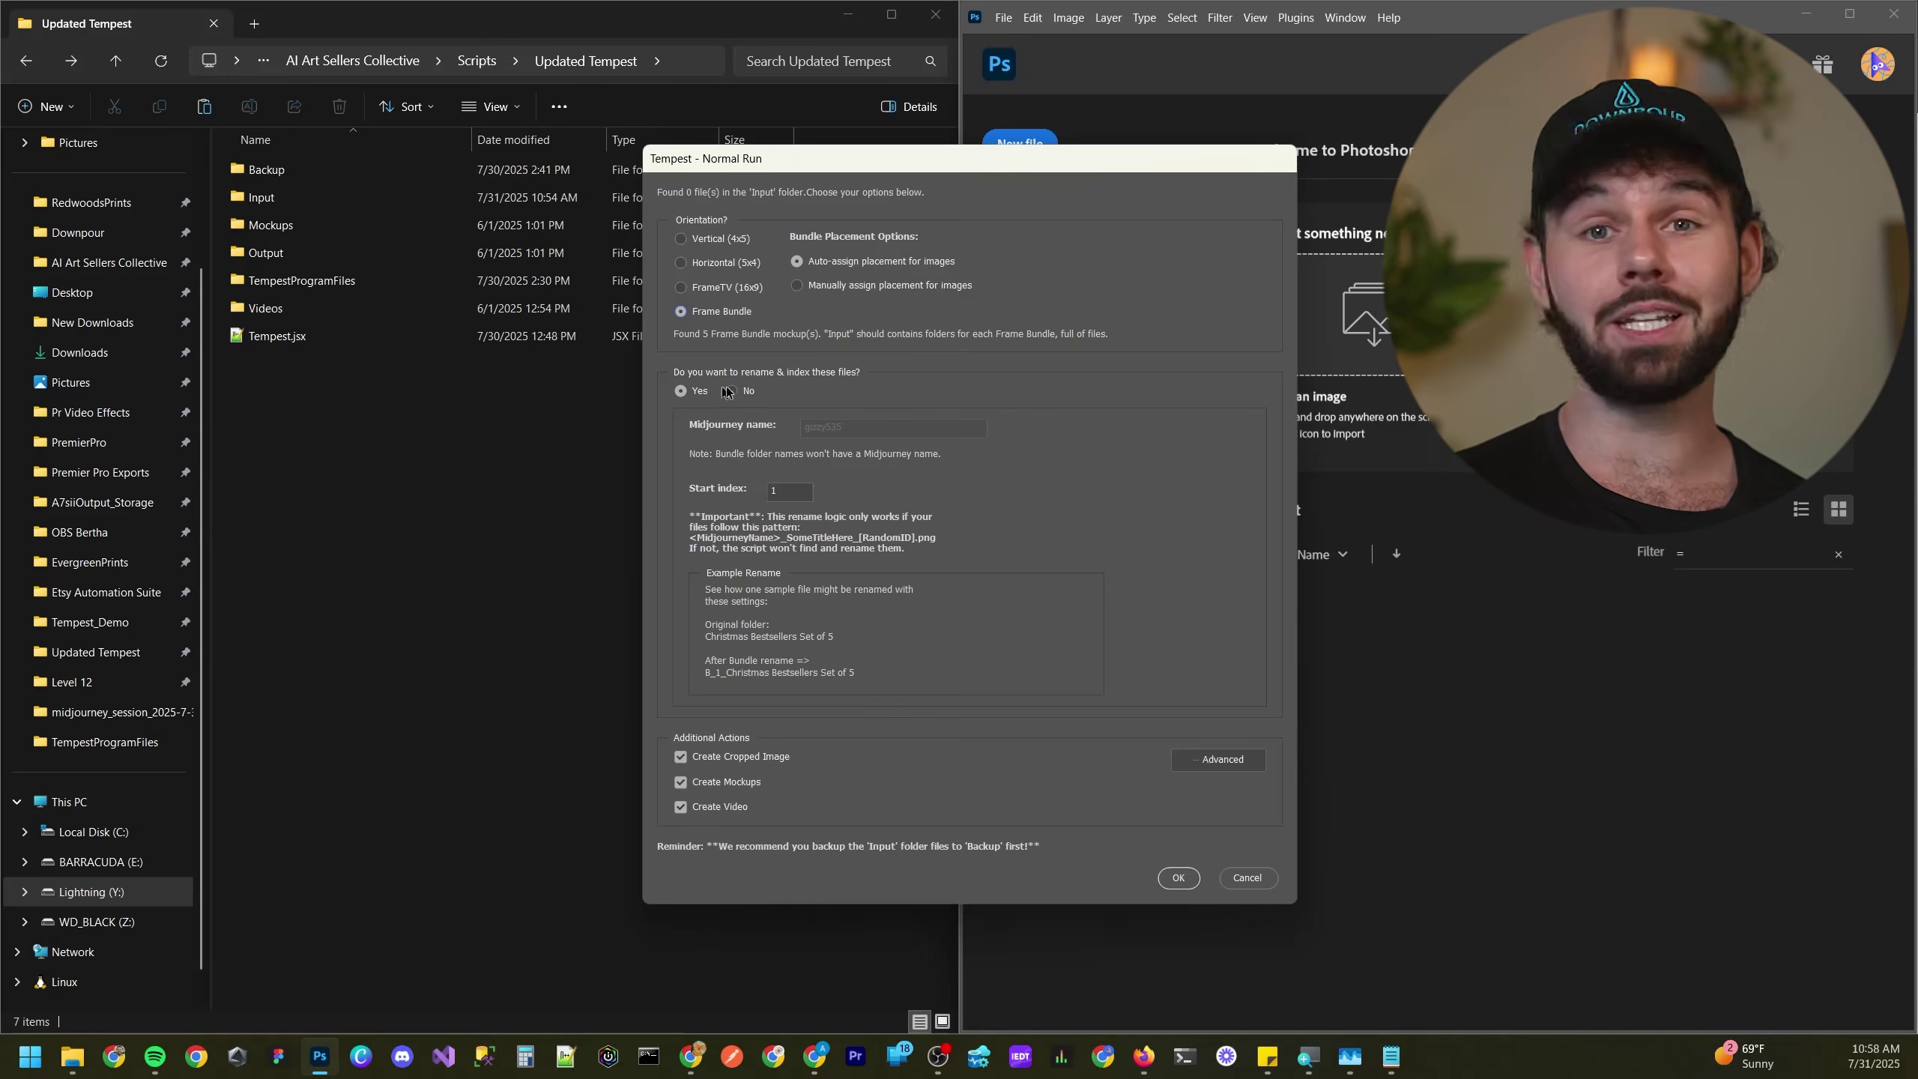
- Show the FruitSetOf5 bundle folder inside Input and return to the Tempest run dialog
double_click(272, 198)
click(302, 209)
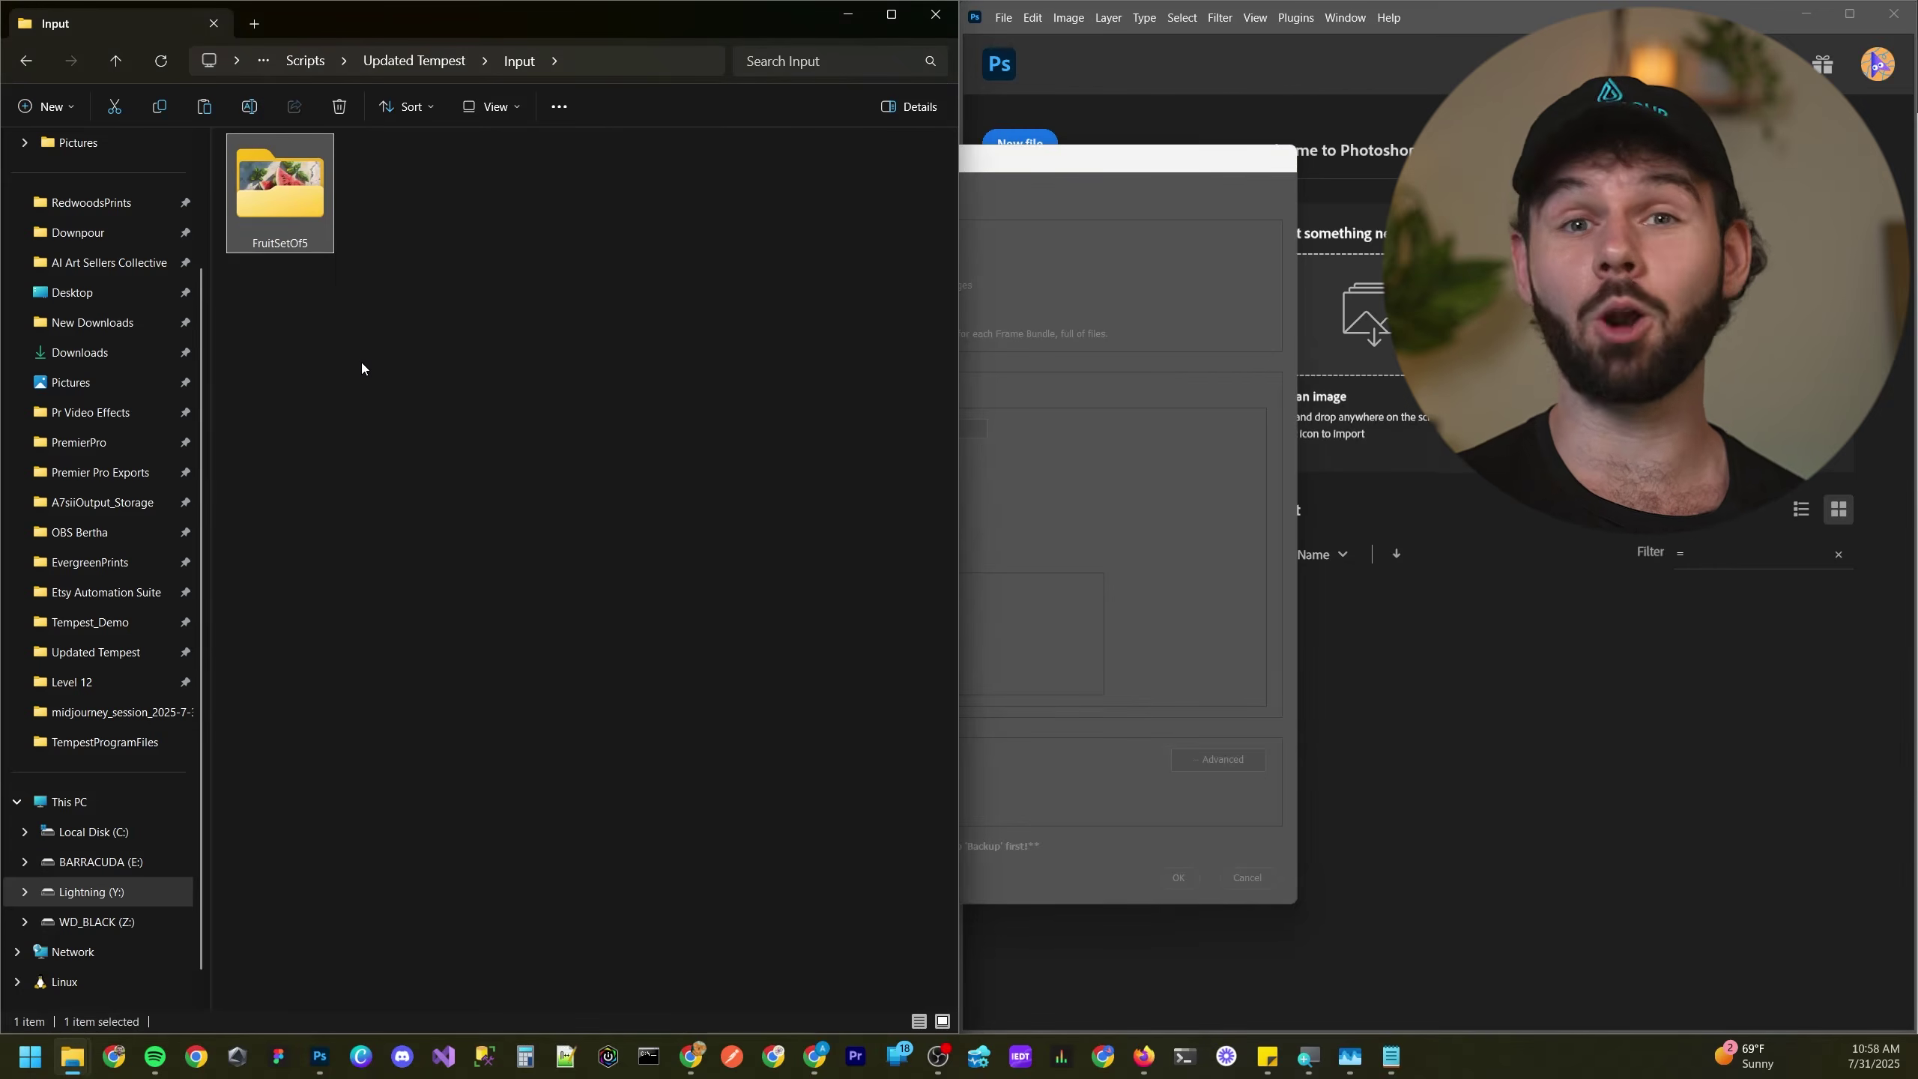
click(1144, 280)
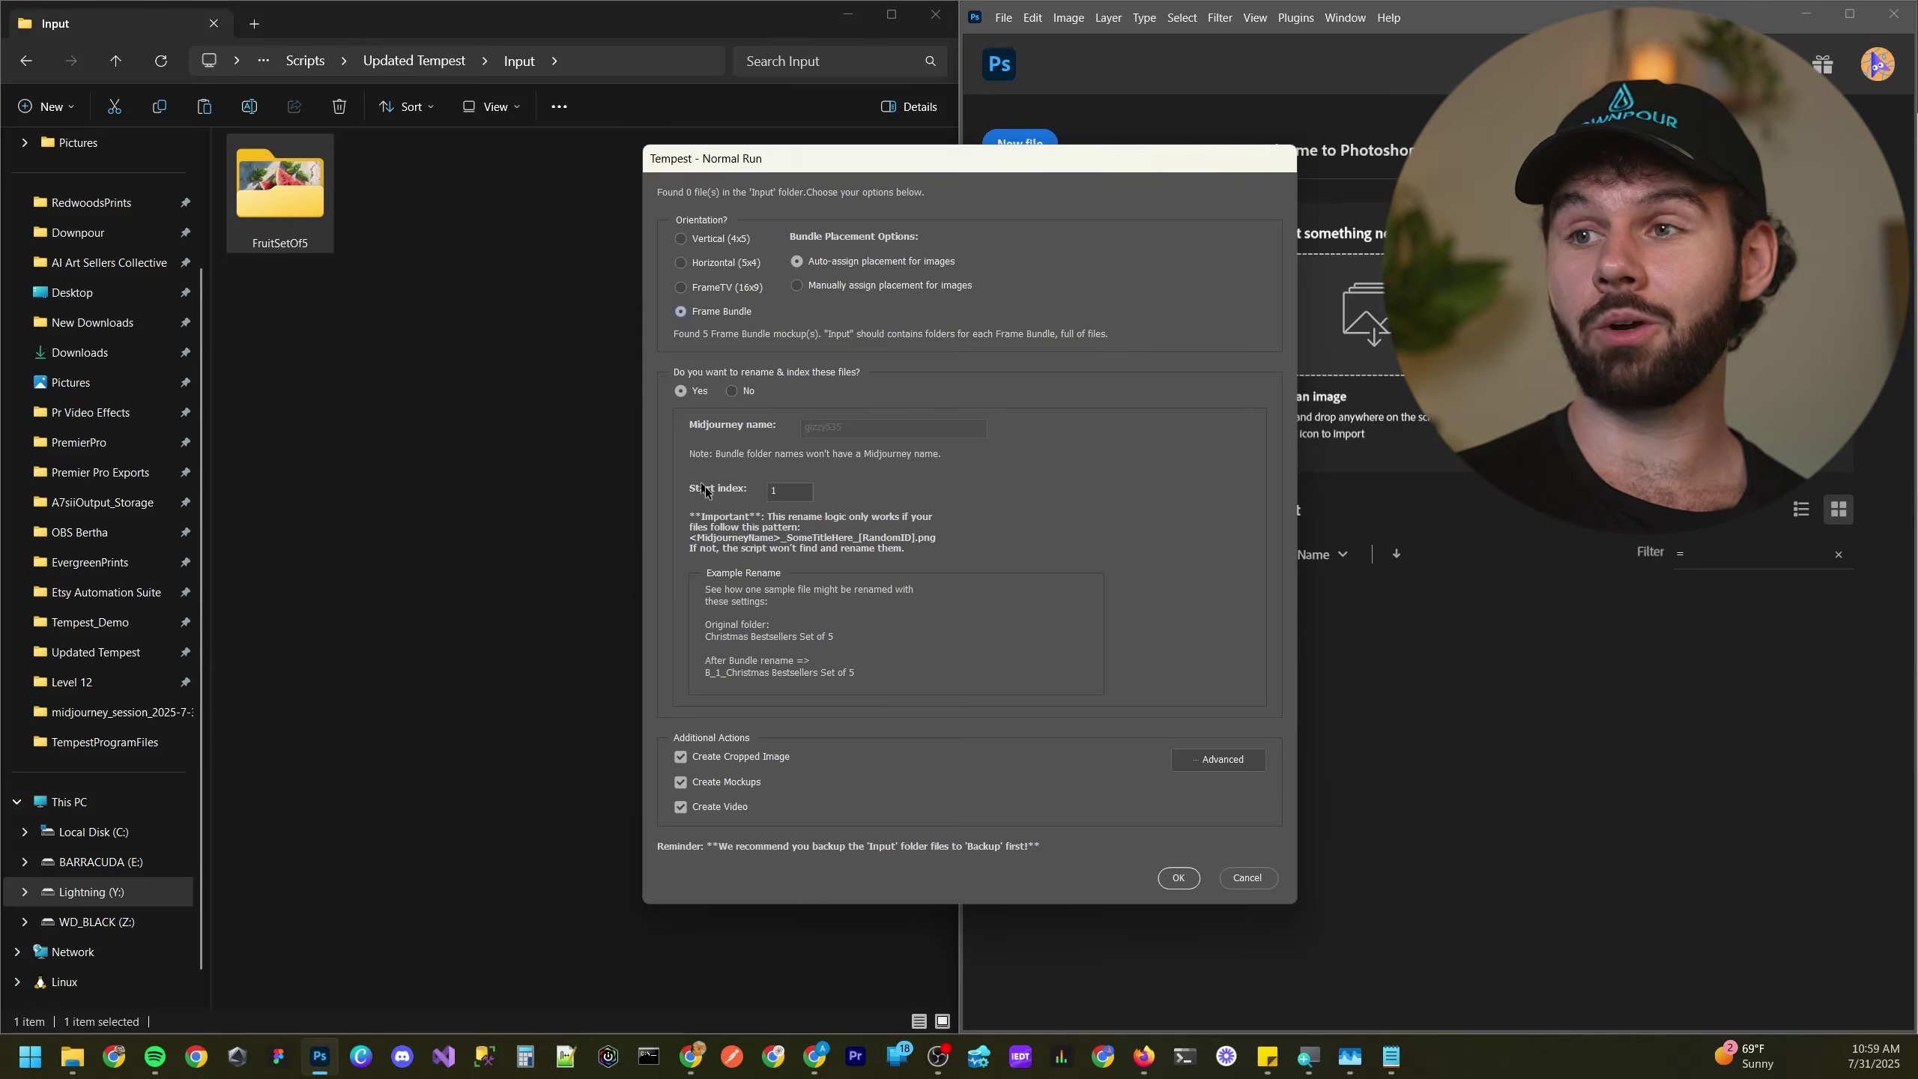
- In the advanced settings for Vertical (4×5), change the 2x3.jpg output row to 1x1.jpg with dimensions 5600 by 5600
click(1217, 763)
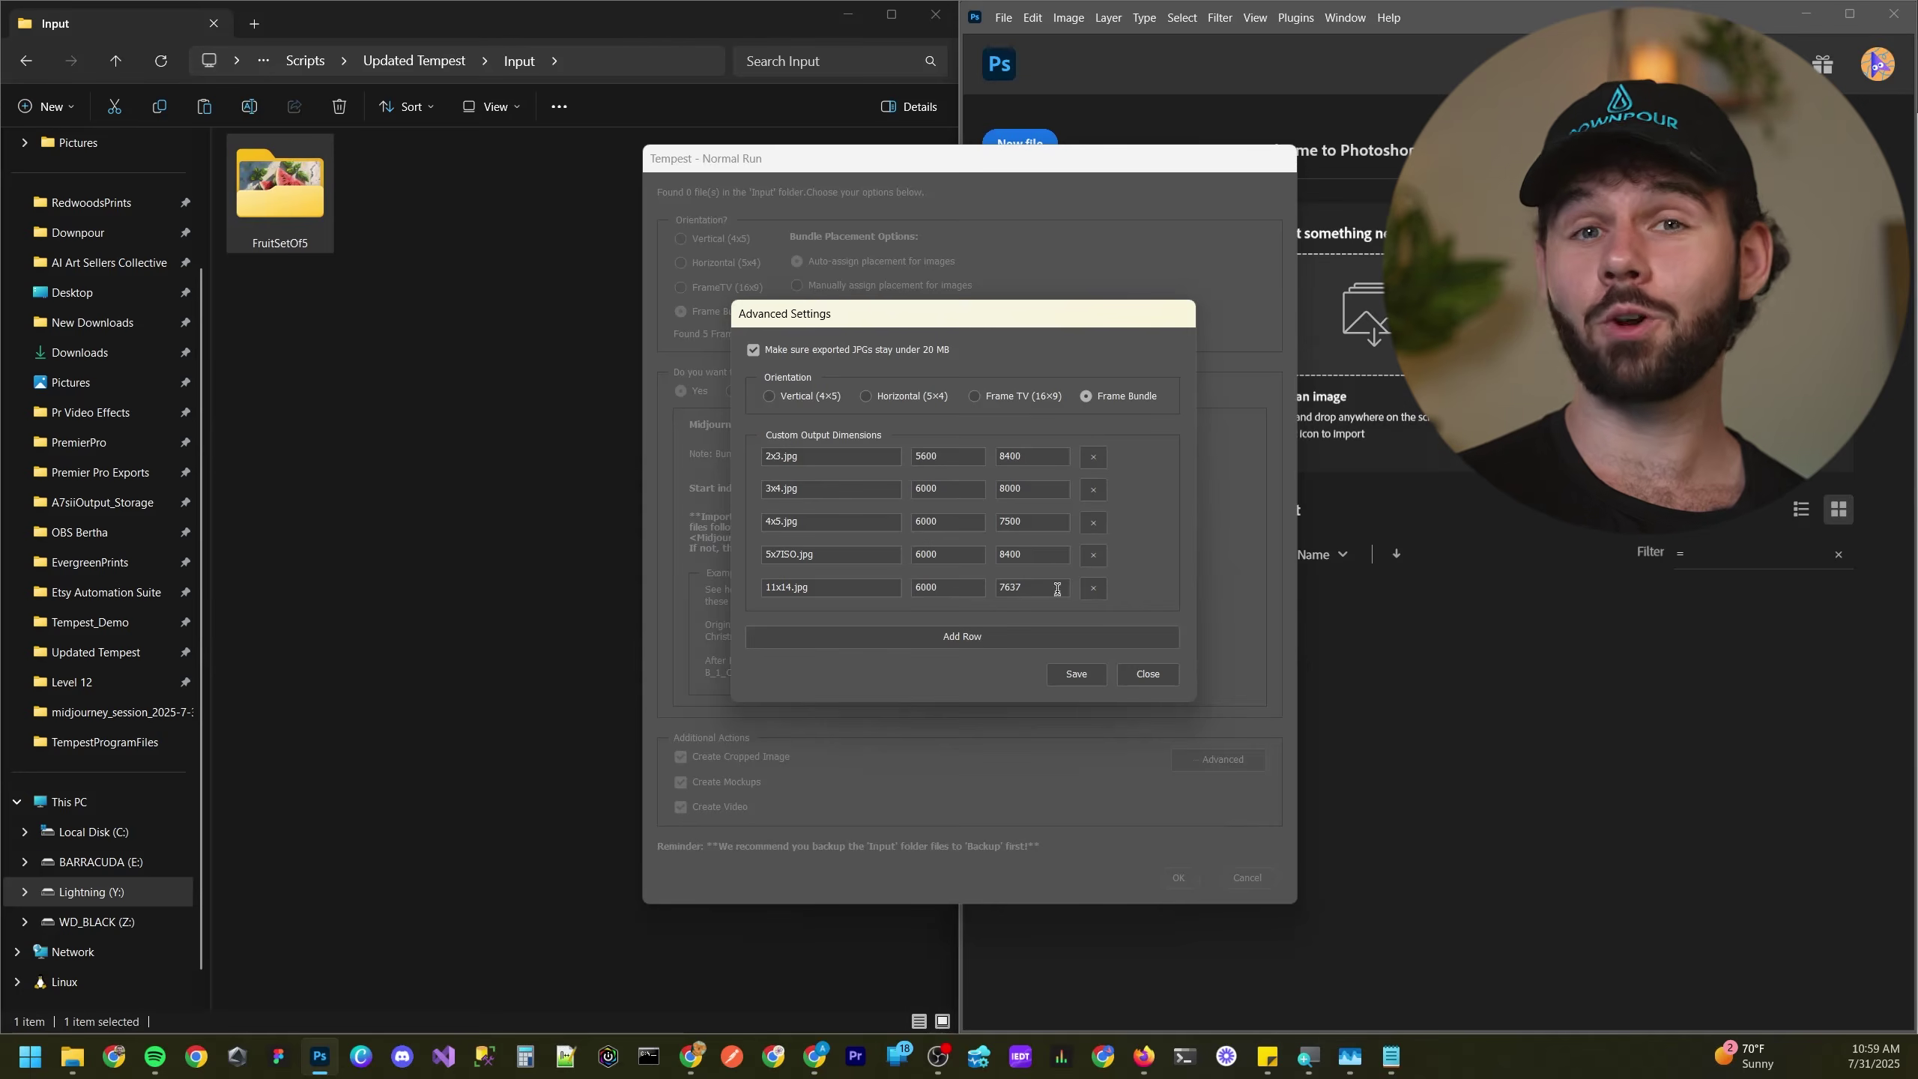
click(814, 398)
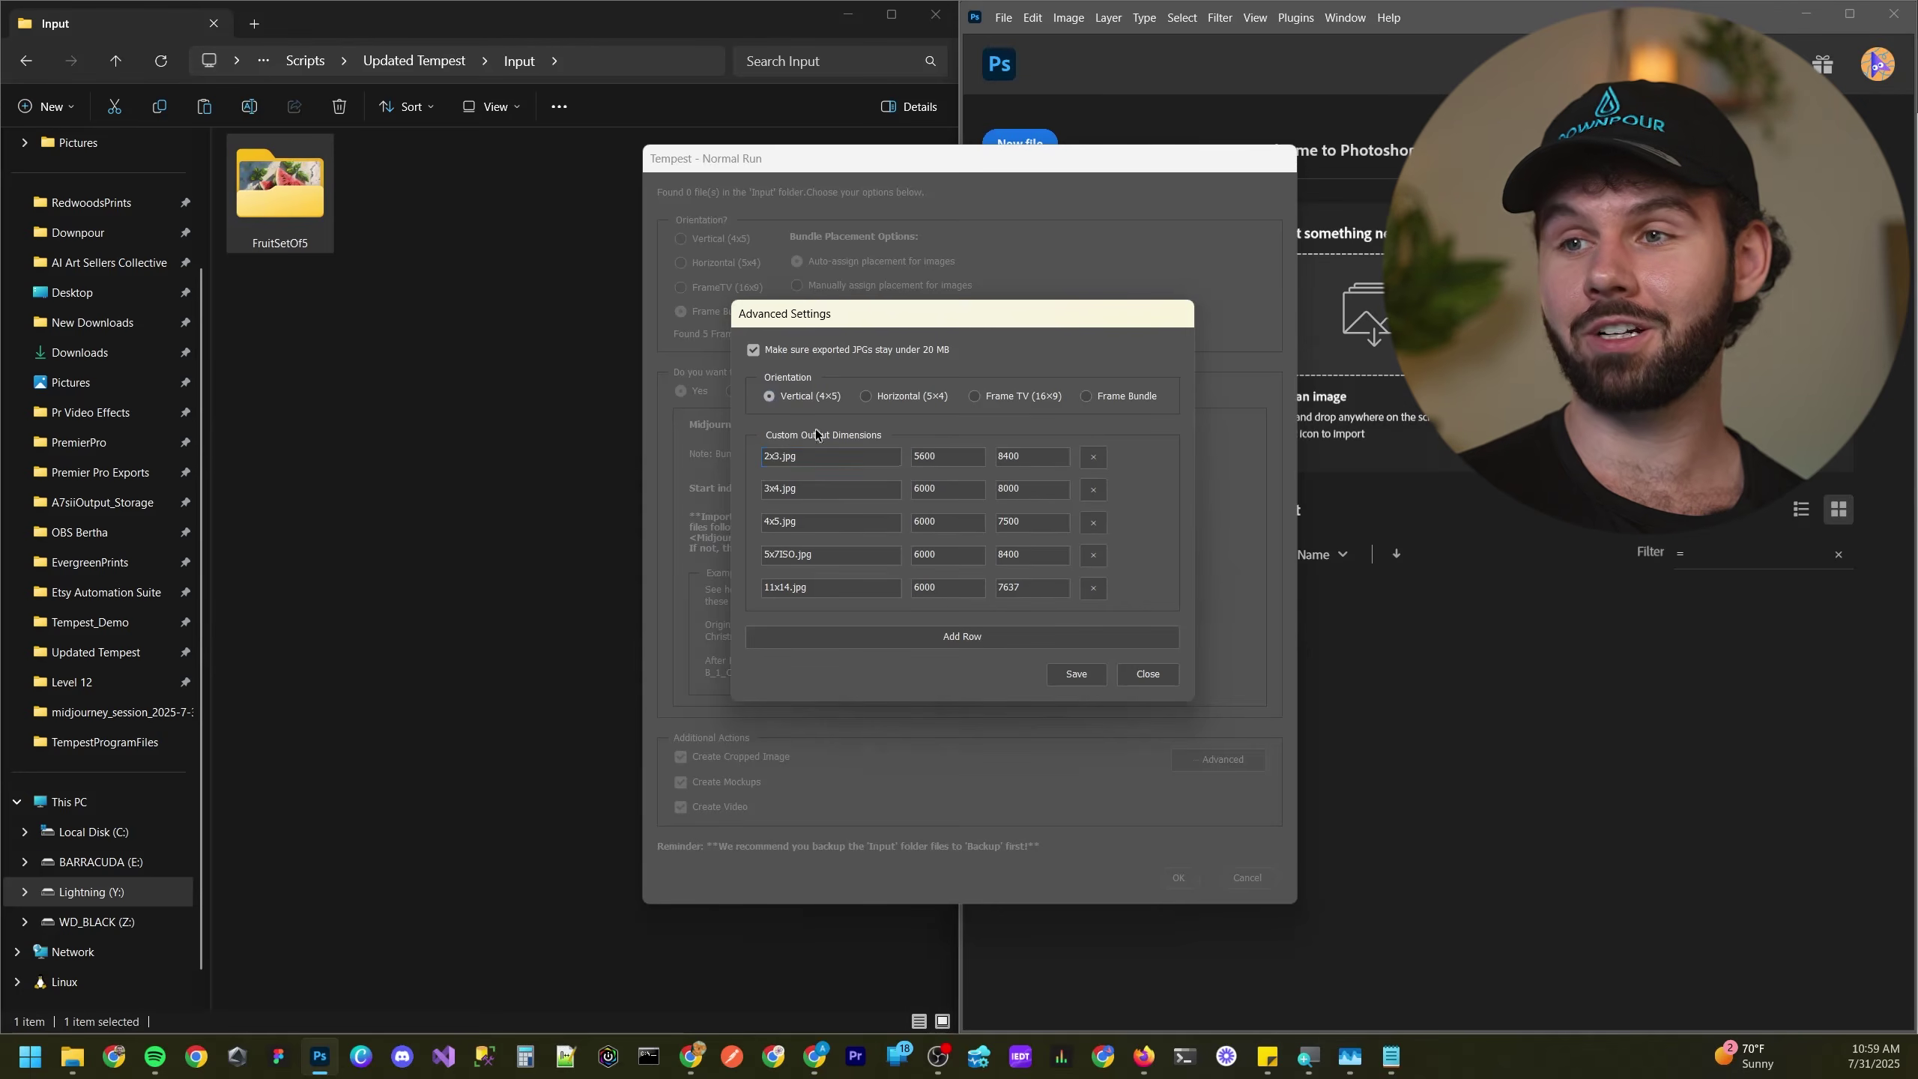
click(771, 459)
key(BackSpace)
text(1)
key(Right)
key(Delete)
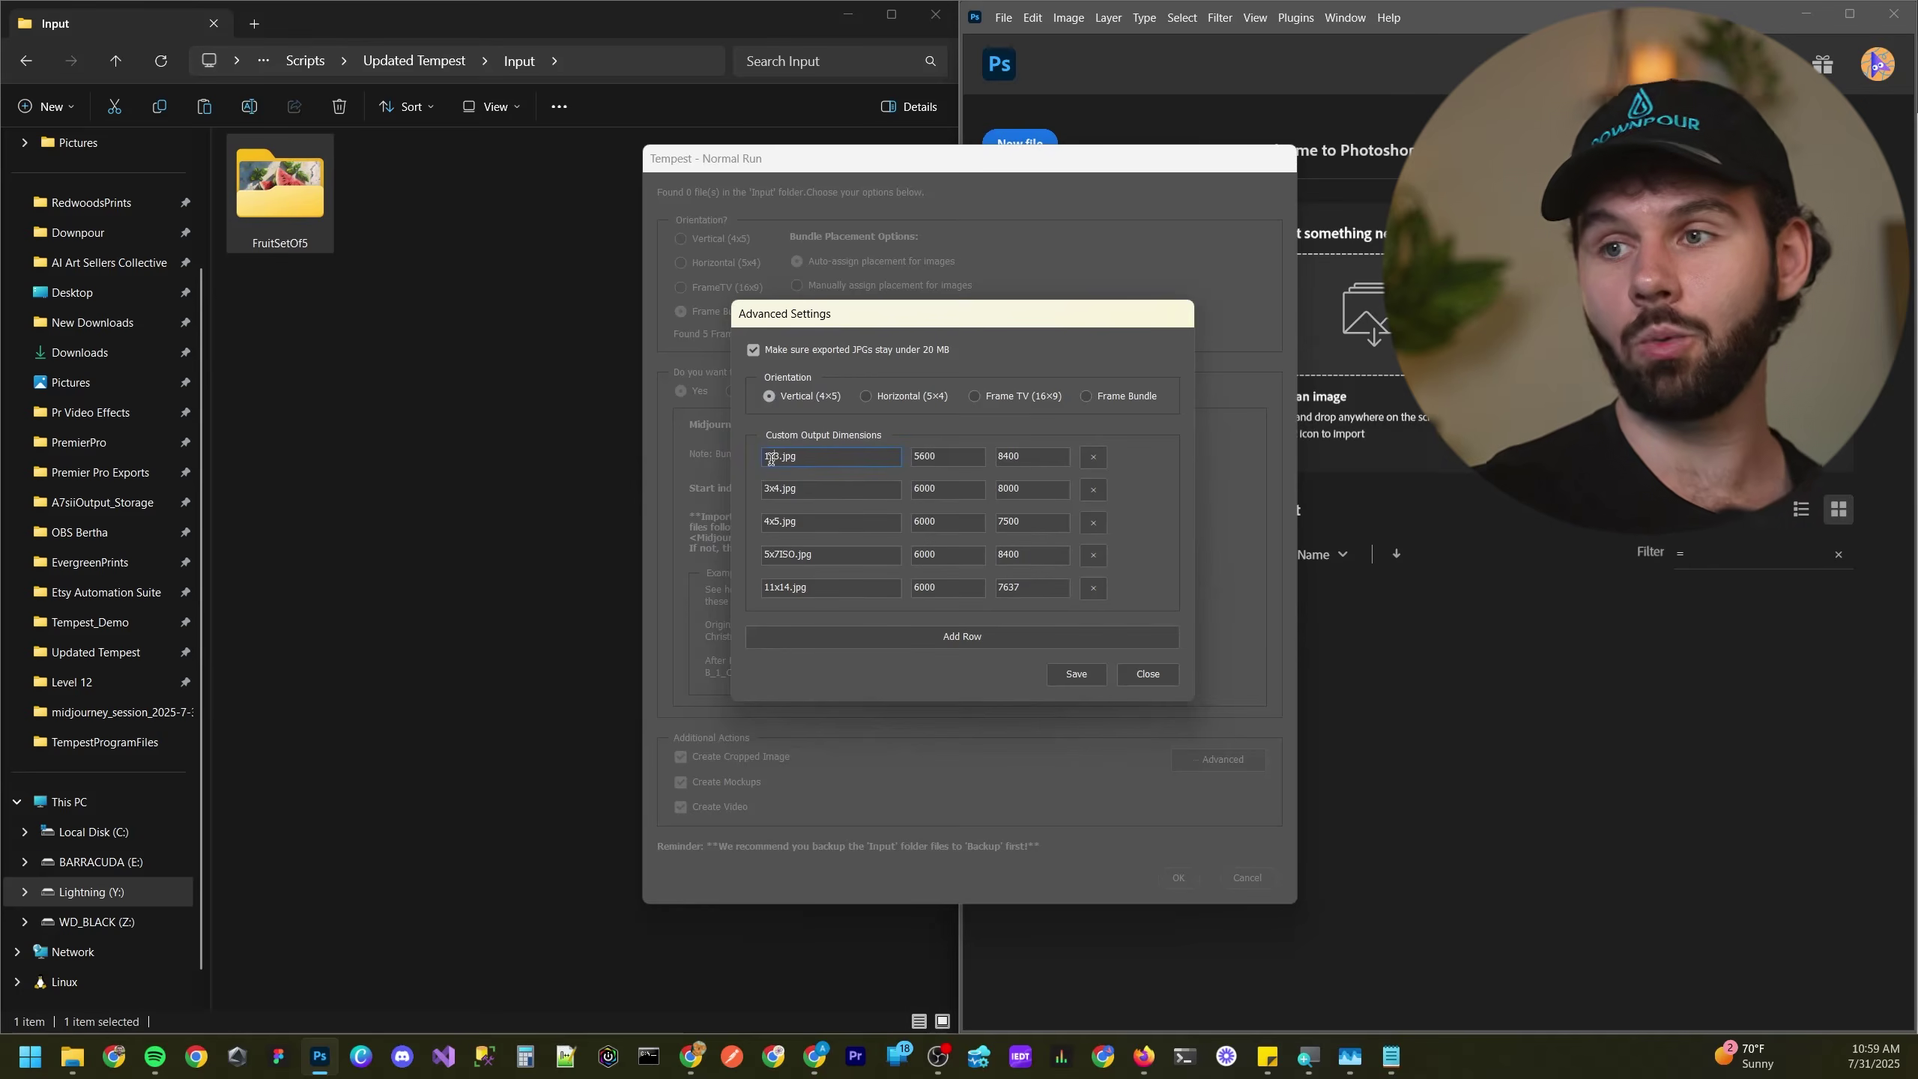
text(1x1)
key(Tab)
key(Tab)
text(56)
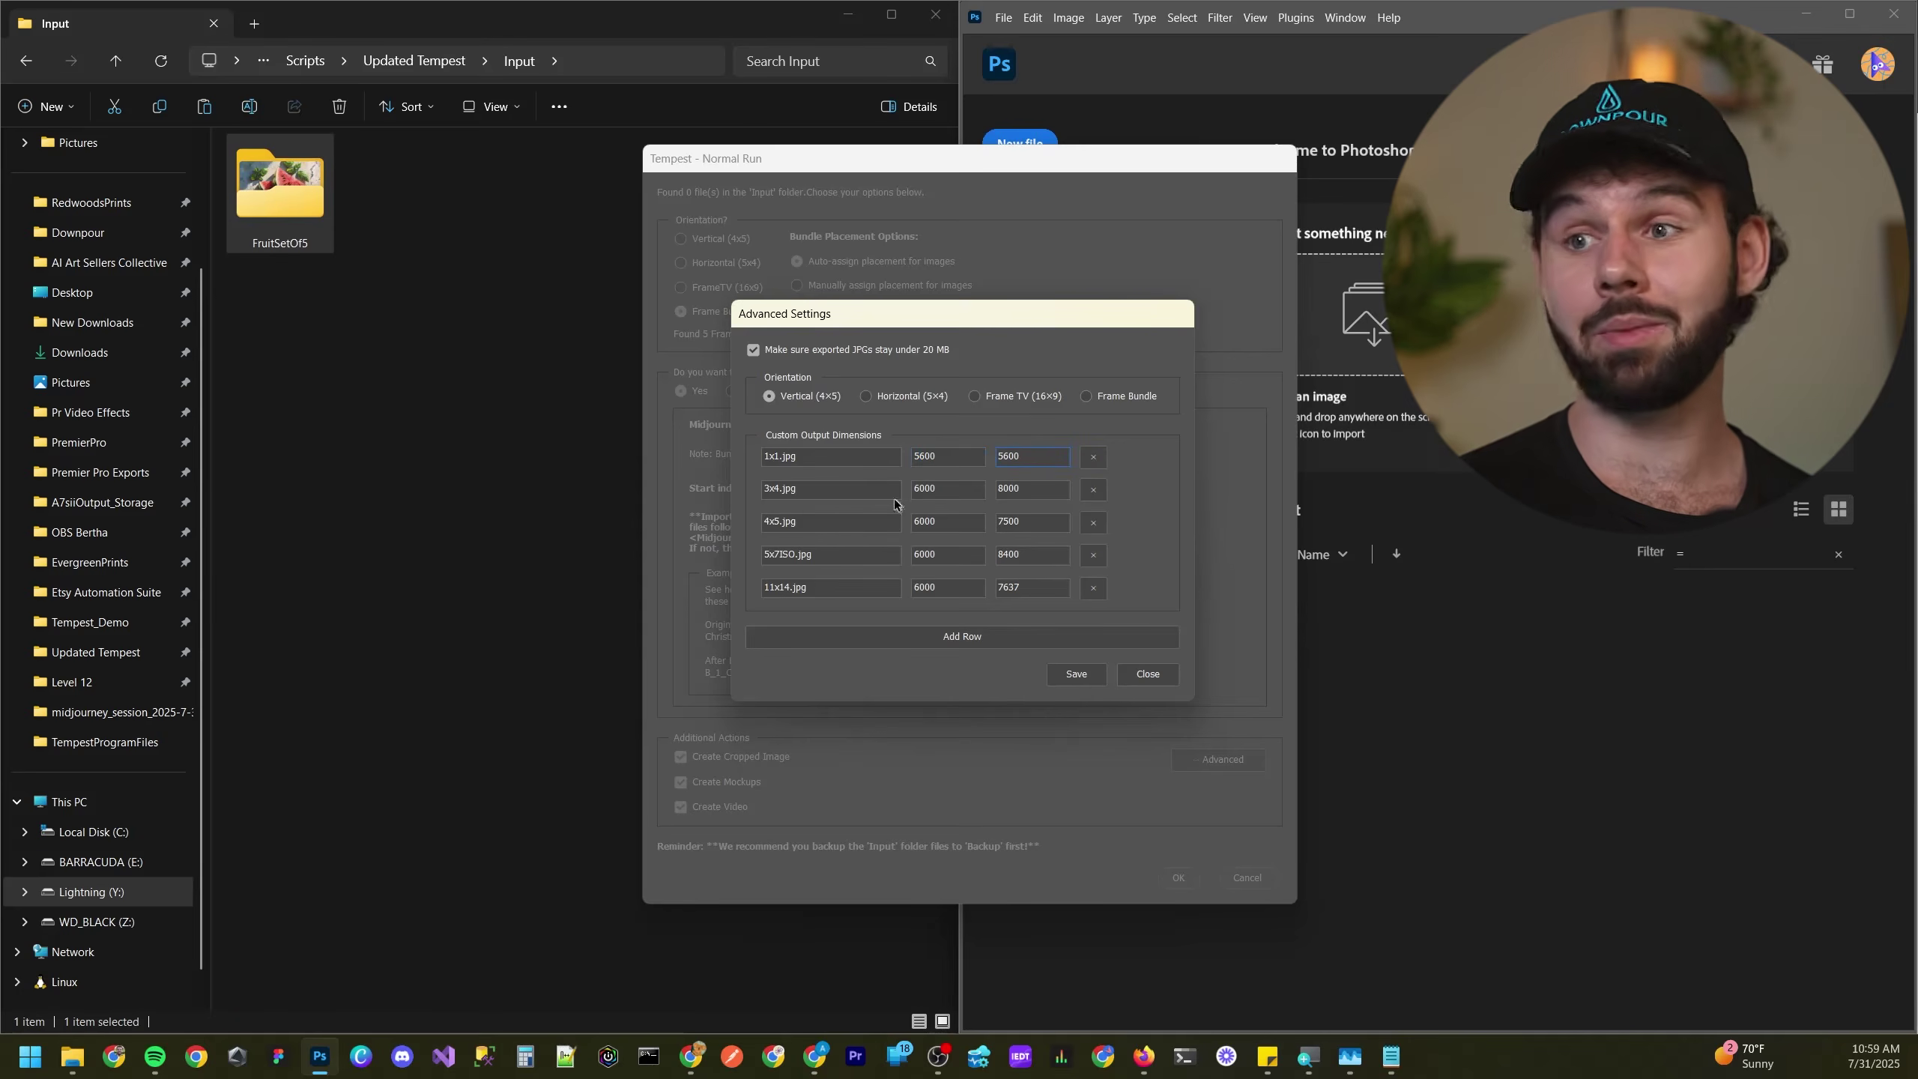
- Remove the 3x4, 4x5, 5x7ISO and 11x14 output rows and save the advanced settings
click(1093, 490)
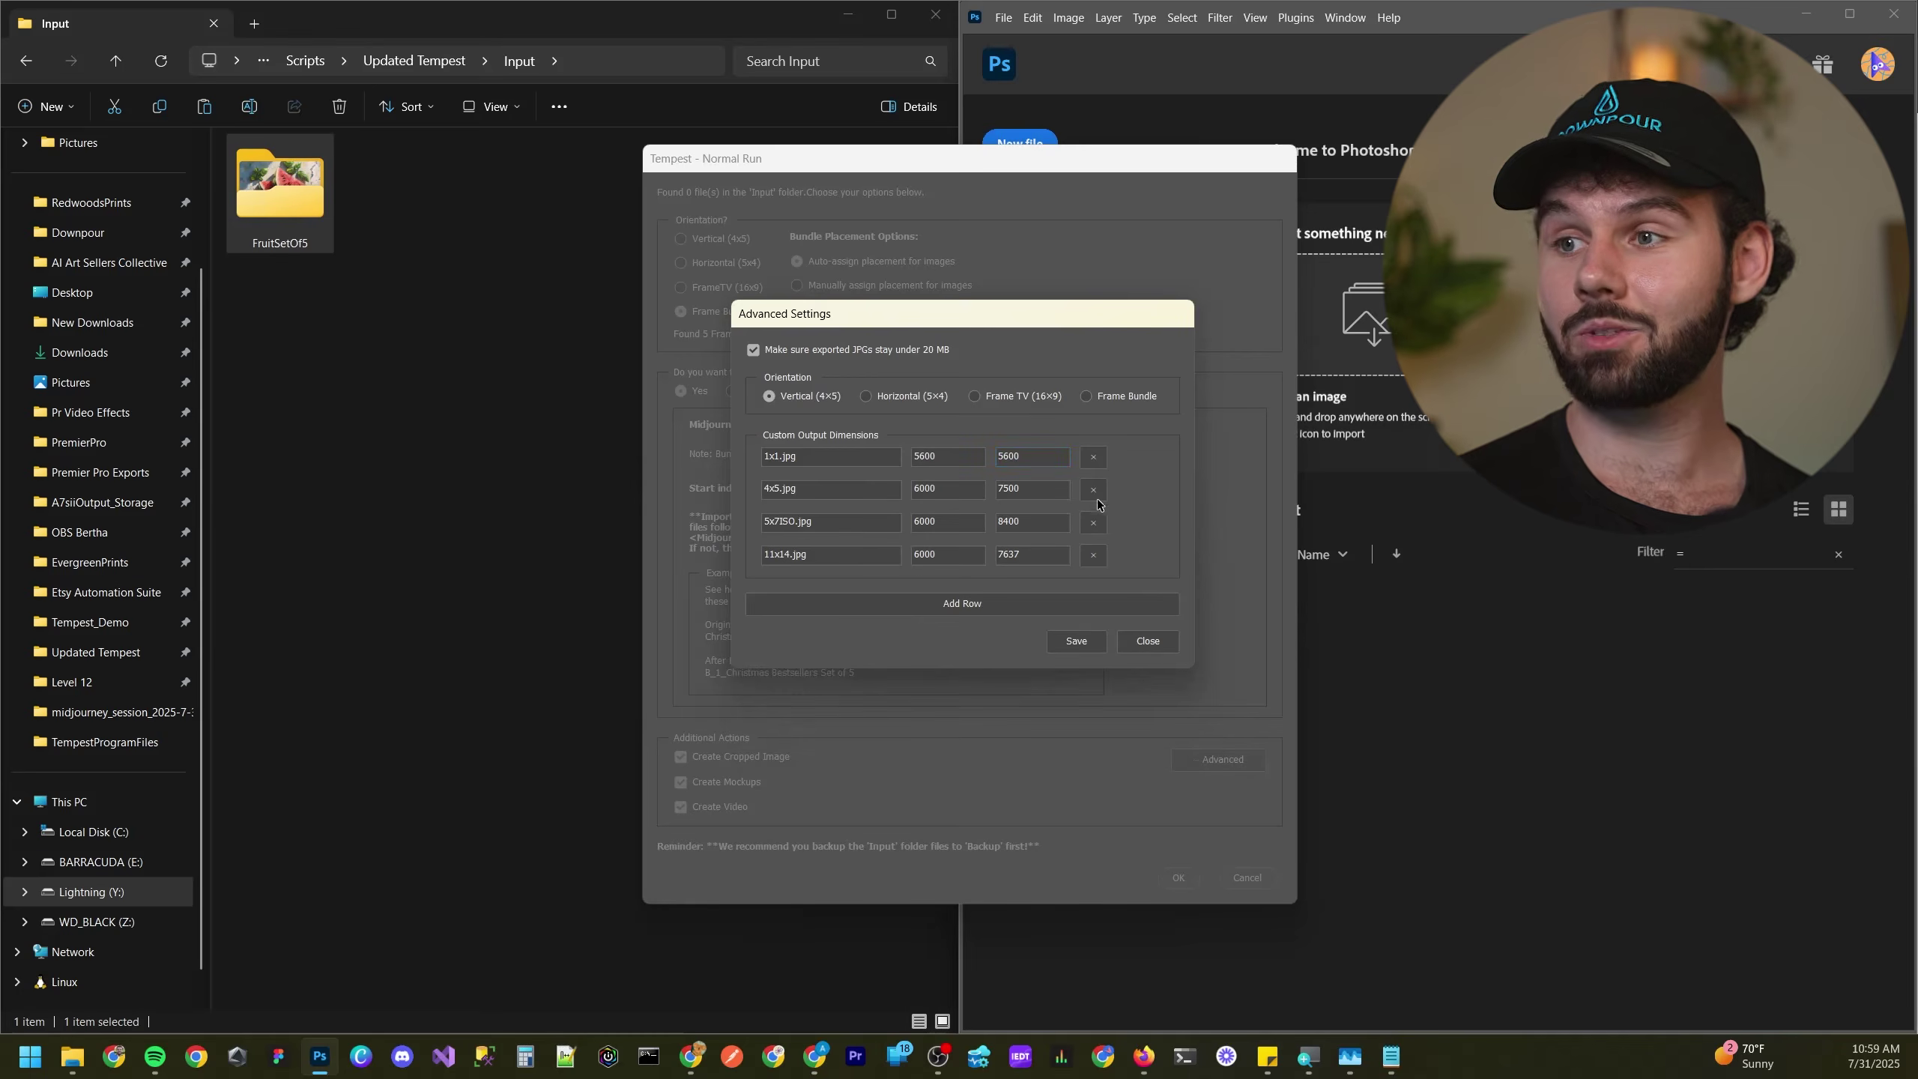
click(1092, 489)
click(1093, 489)
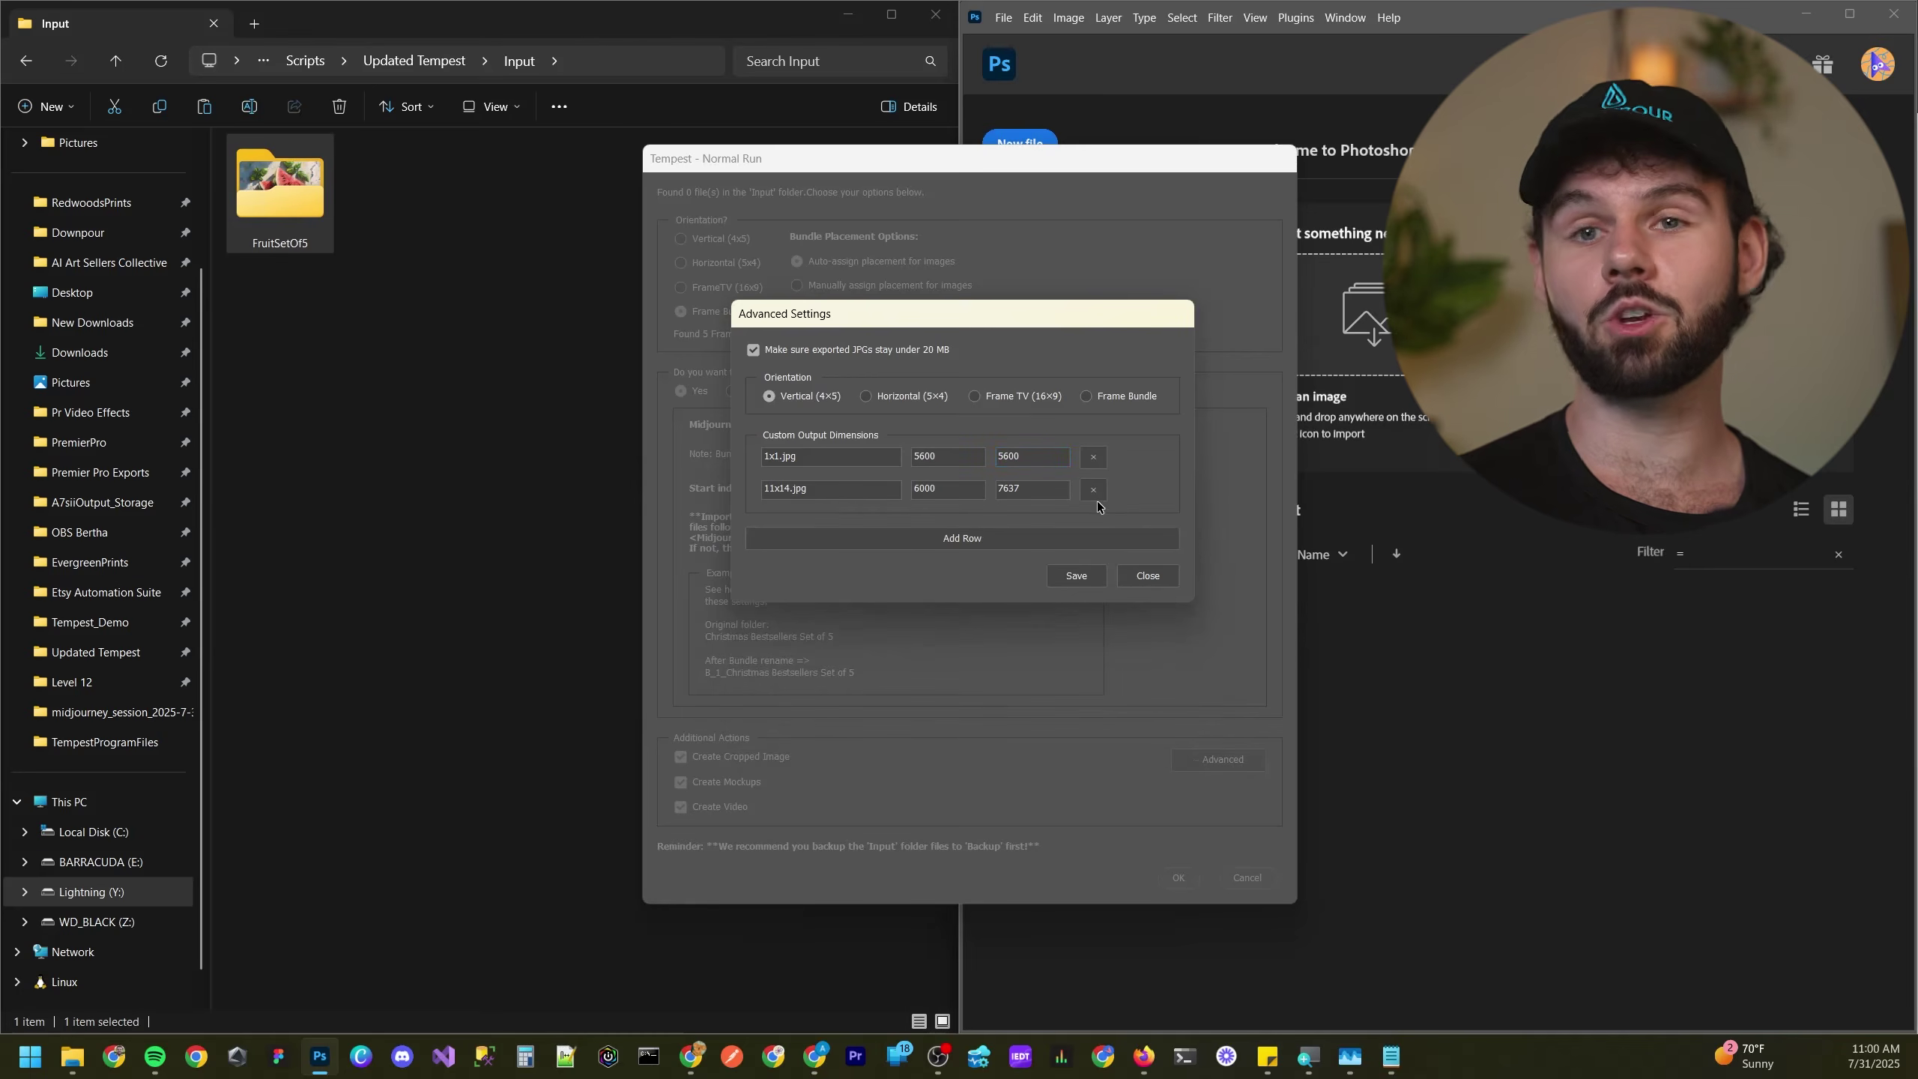
click(1092, 490)
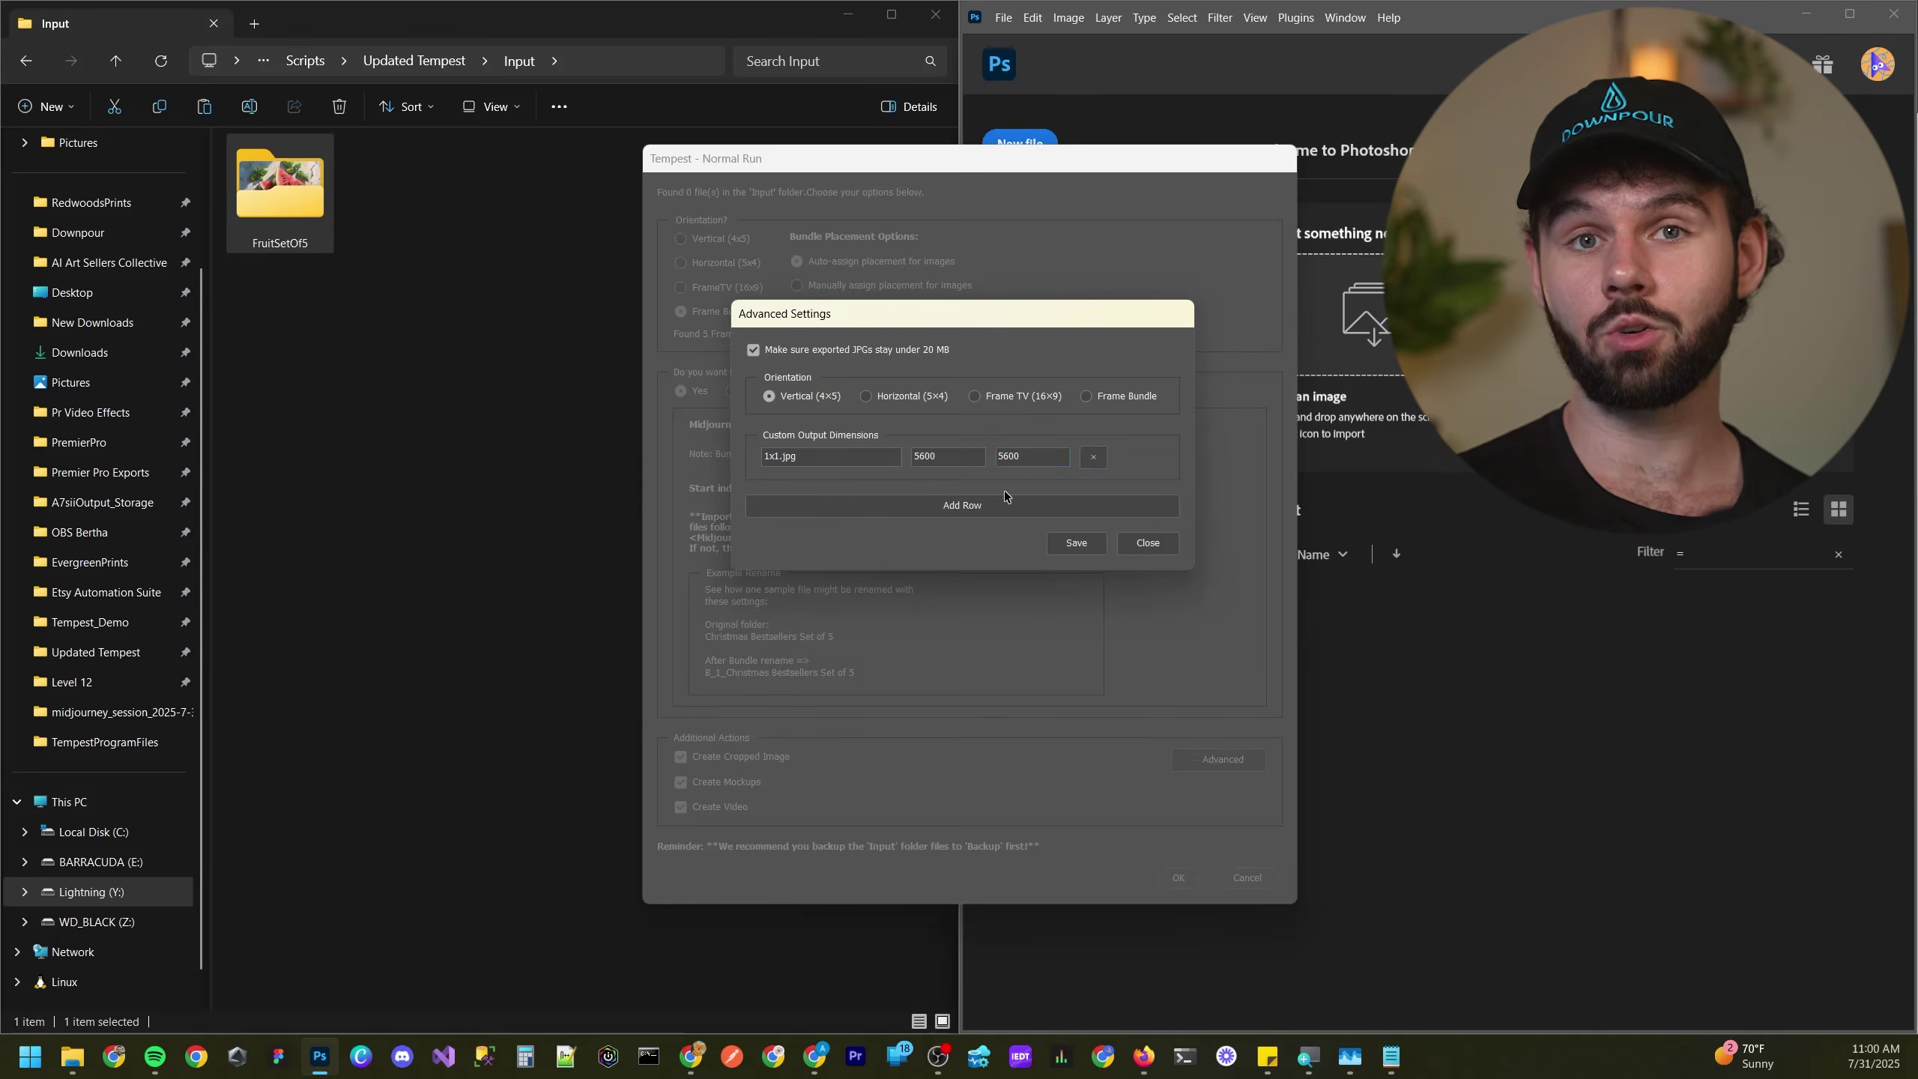
click(1084, 547)
- Reopen the advanced settings for Vertical (4×5), disable keeping exported JPGs under 20 MB, and save
click(1218, 765)
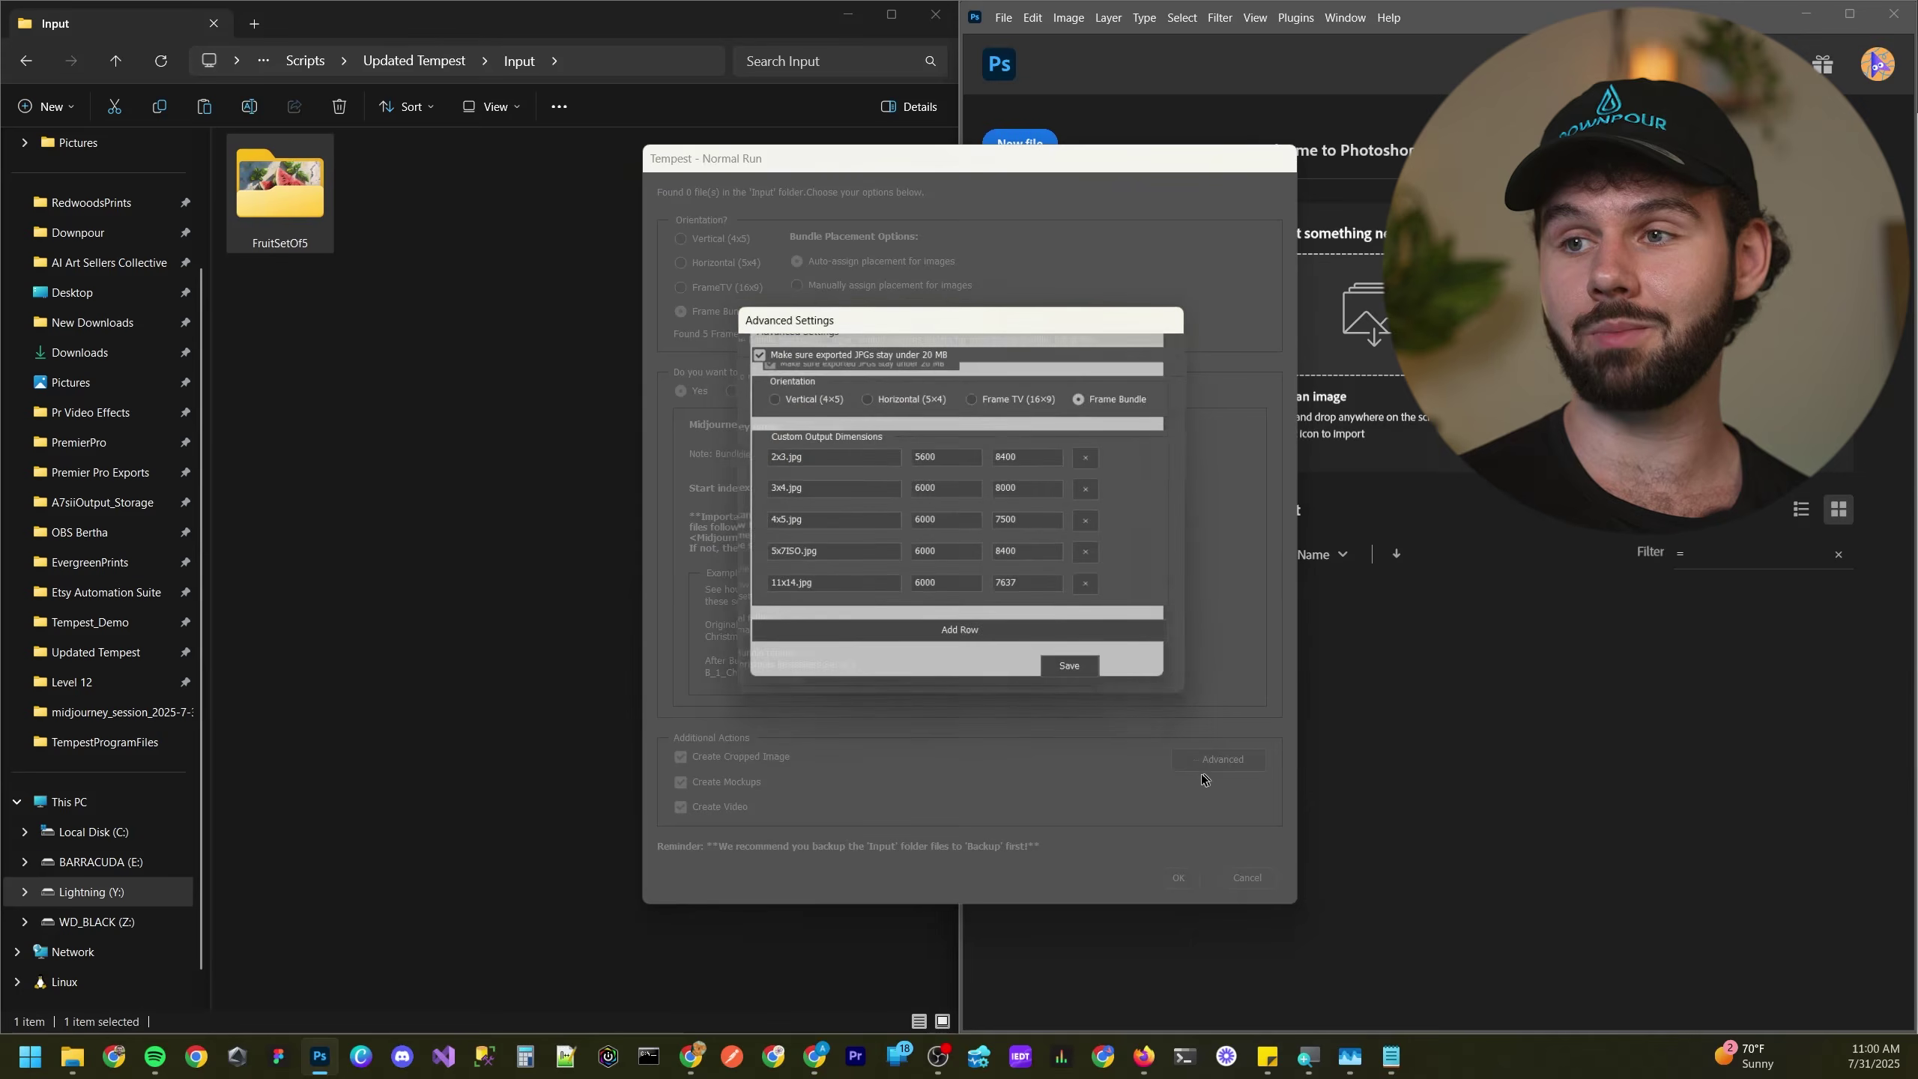
click(797, 395)
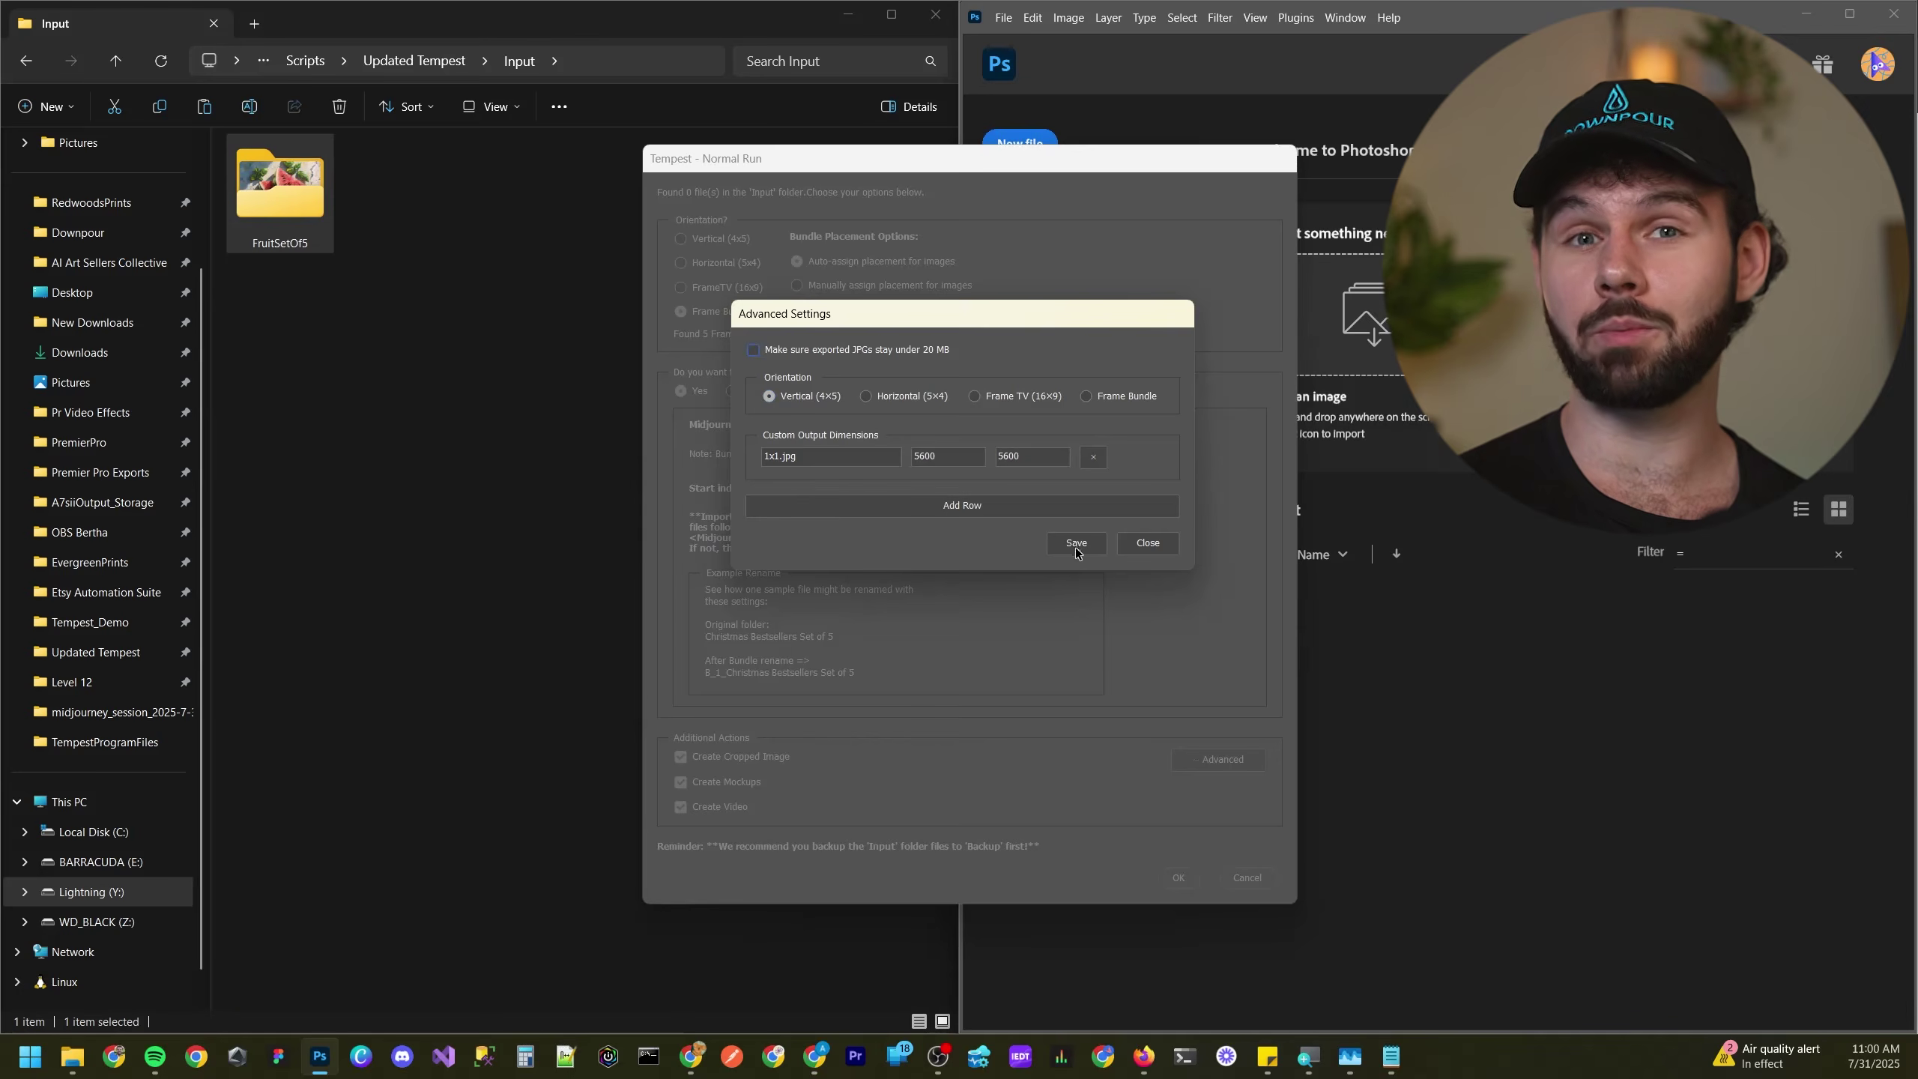
click(780, 357)
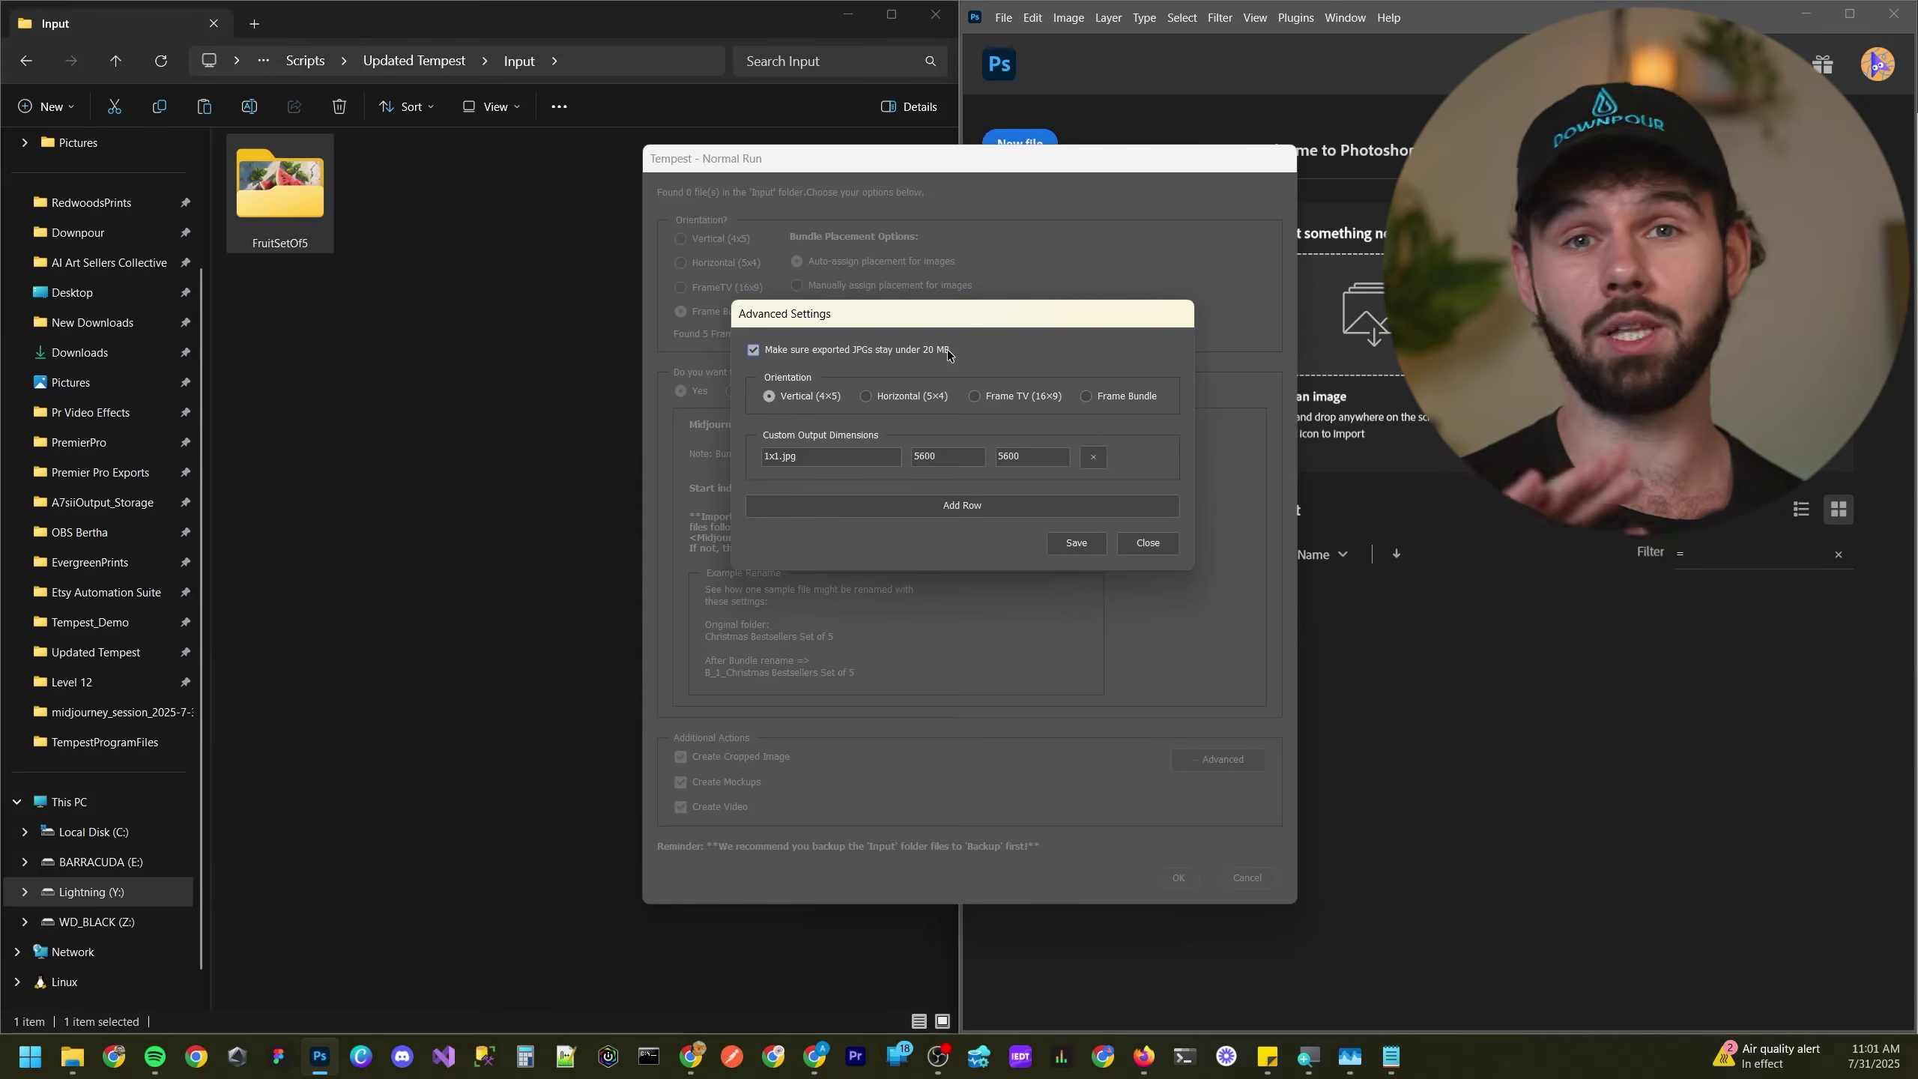
click(908, 351)
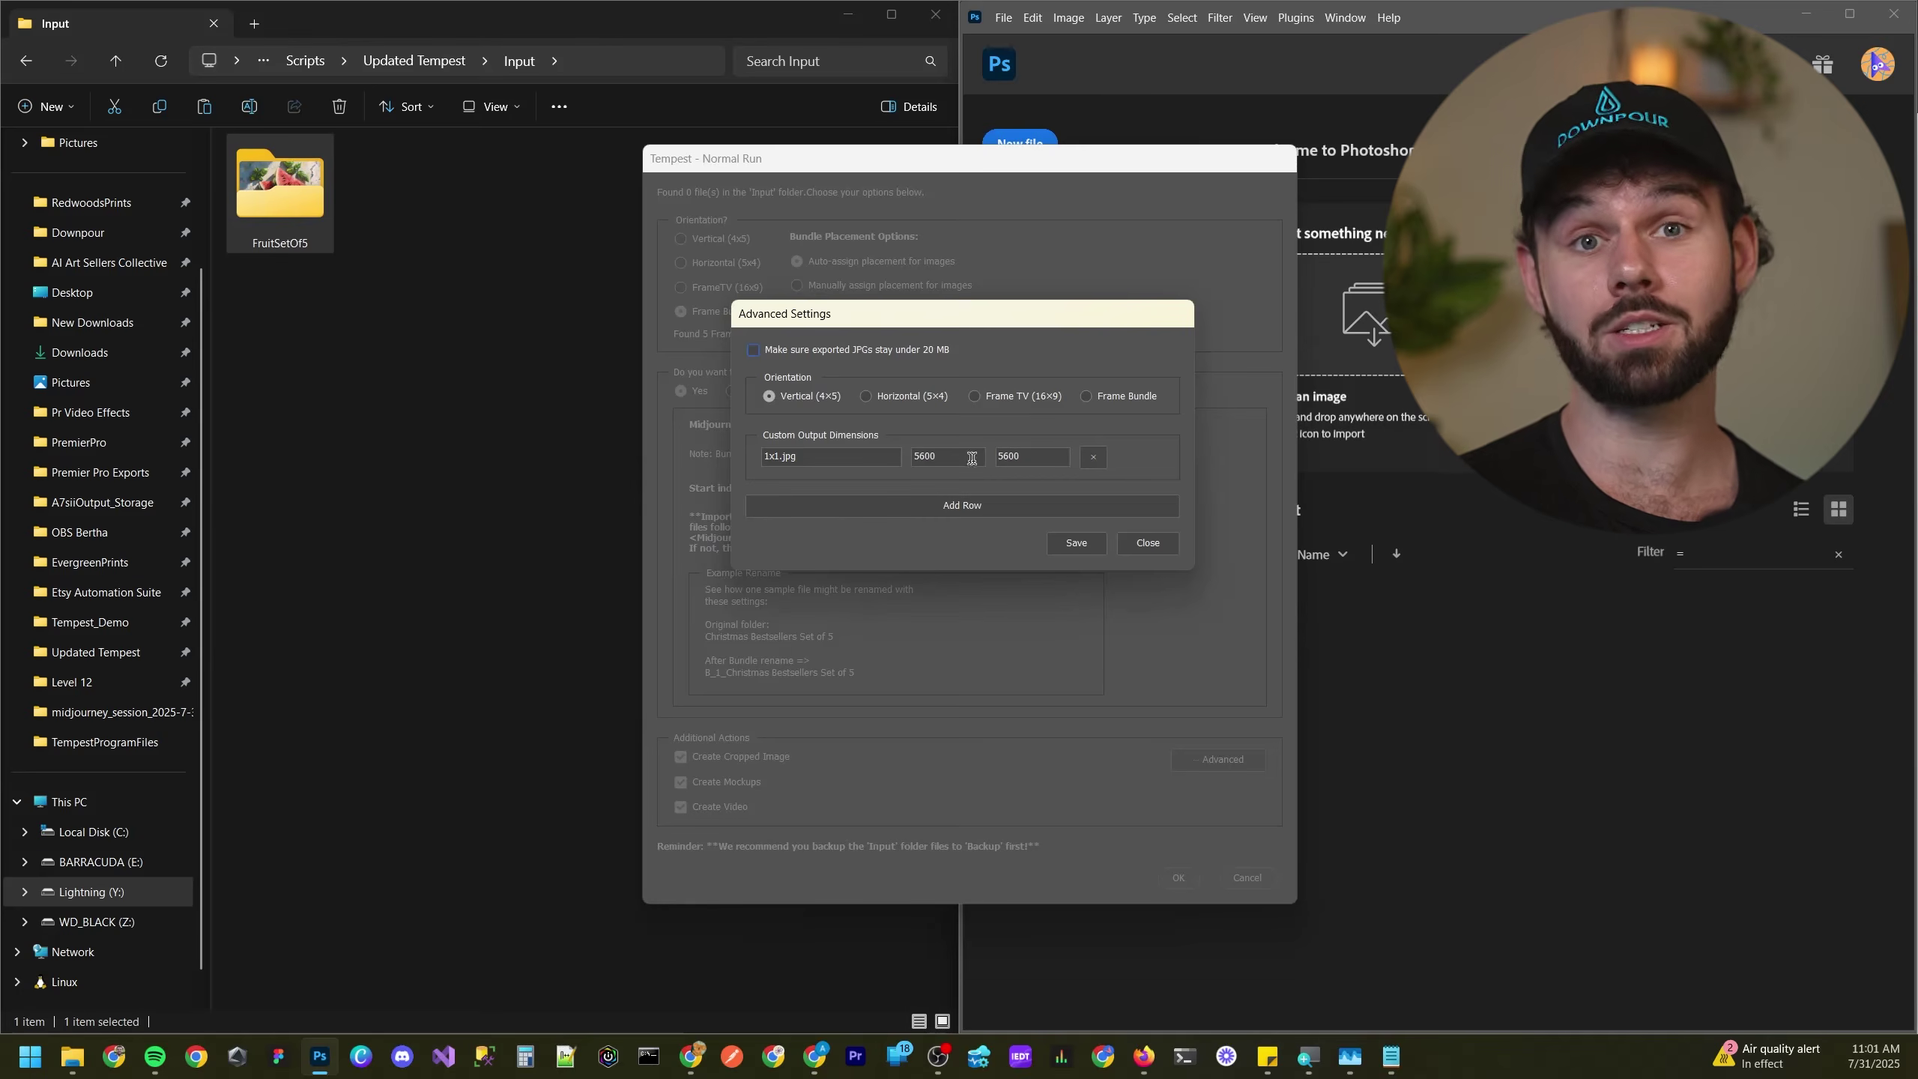
click(1080, 542)
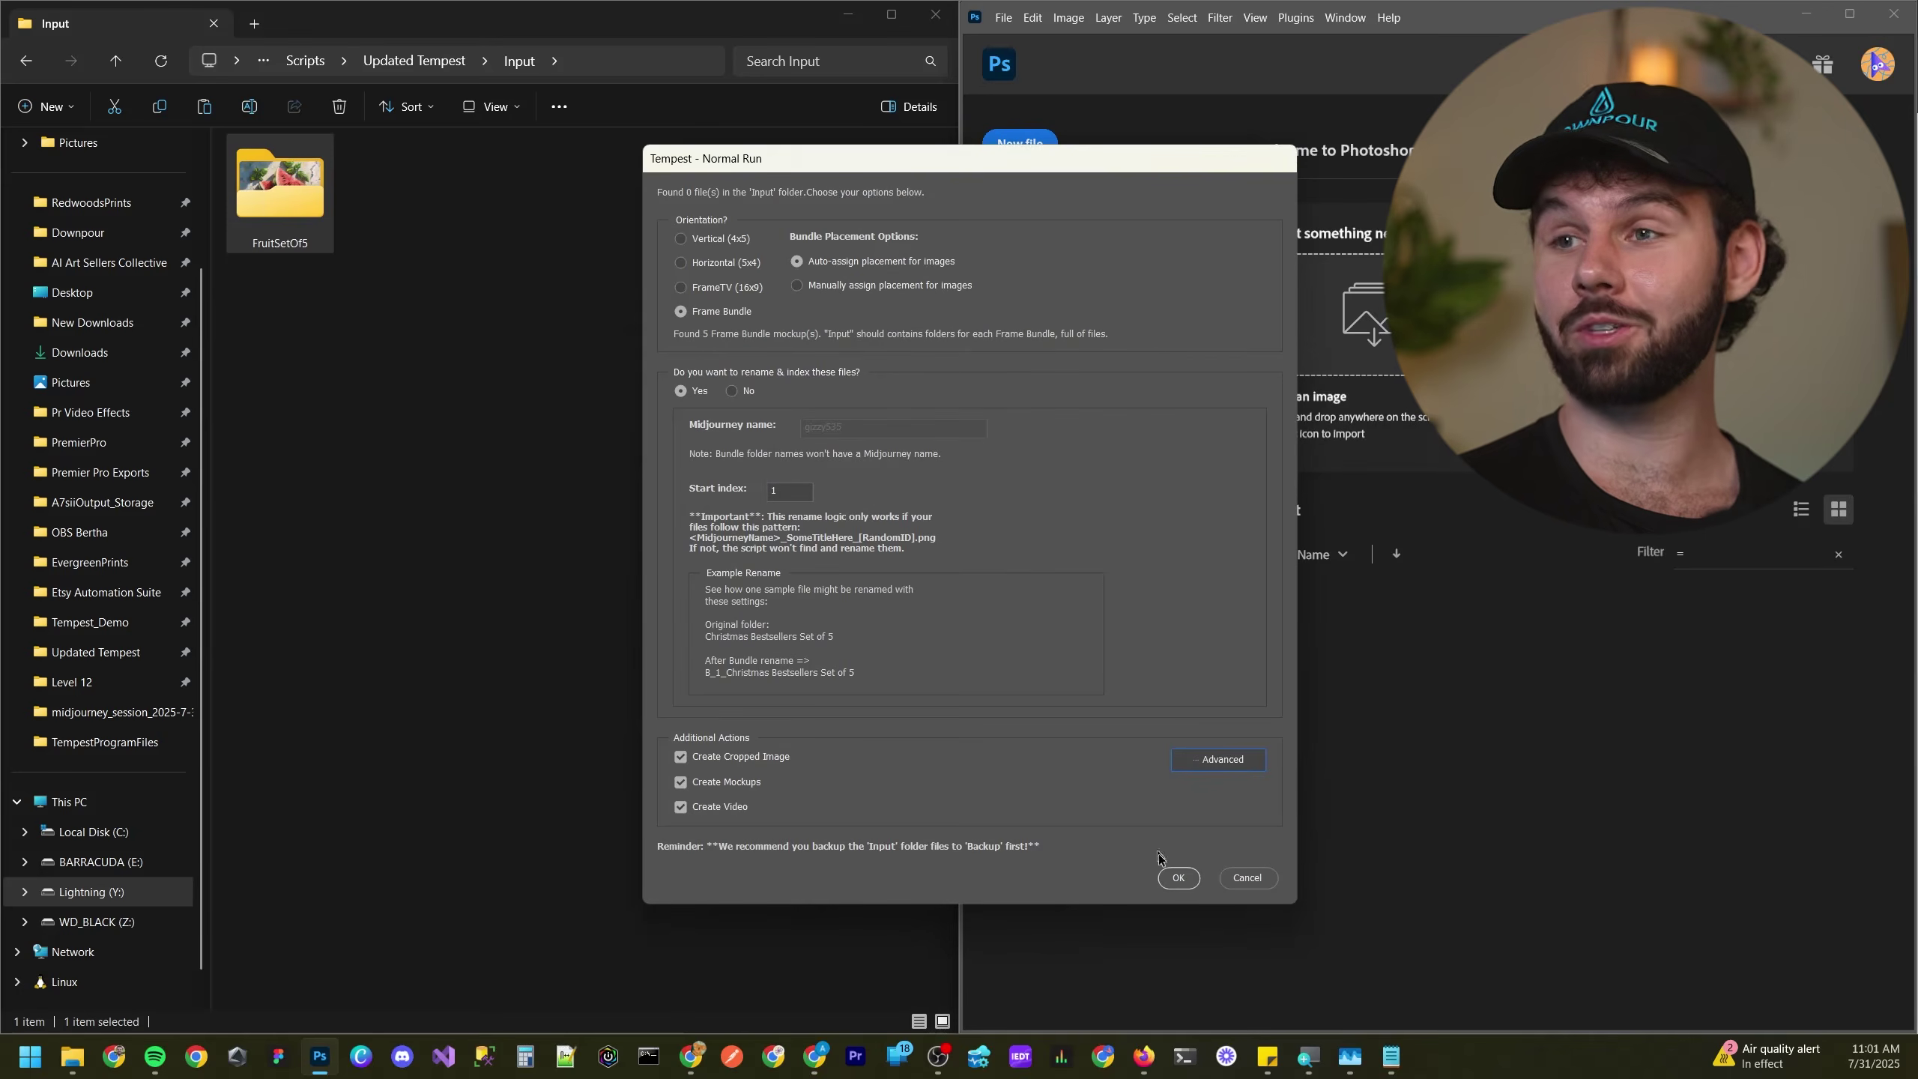
- Start the Frame Bundle run and open B_1_FruitSetOf5 in the FrameBundles folder of Output to check the generated mockups
click(1180, 883)
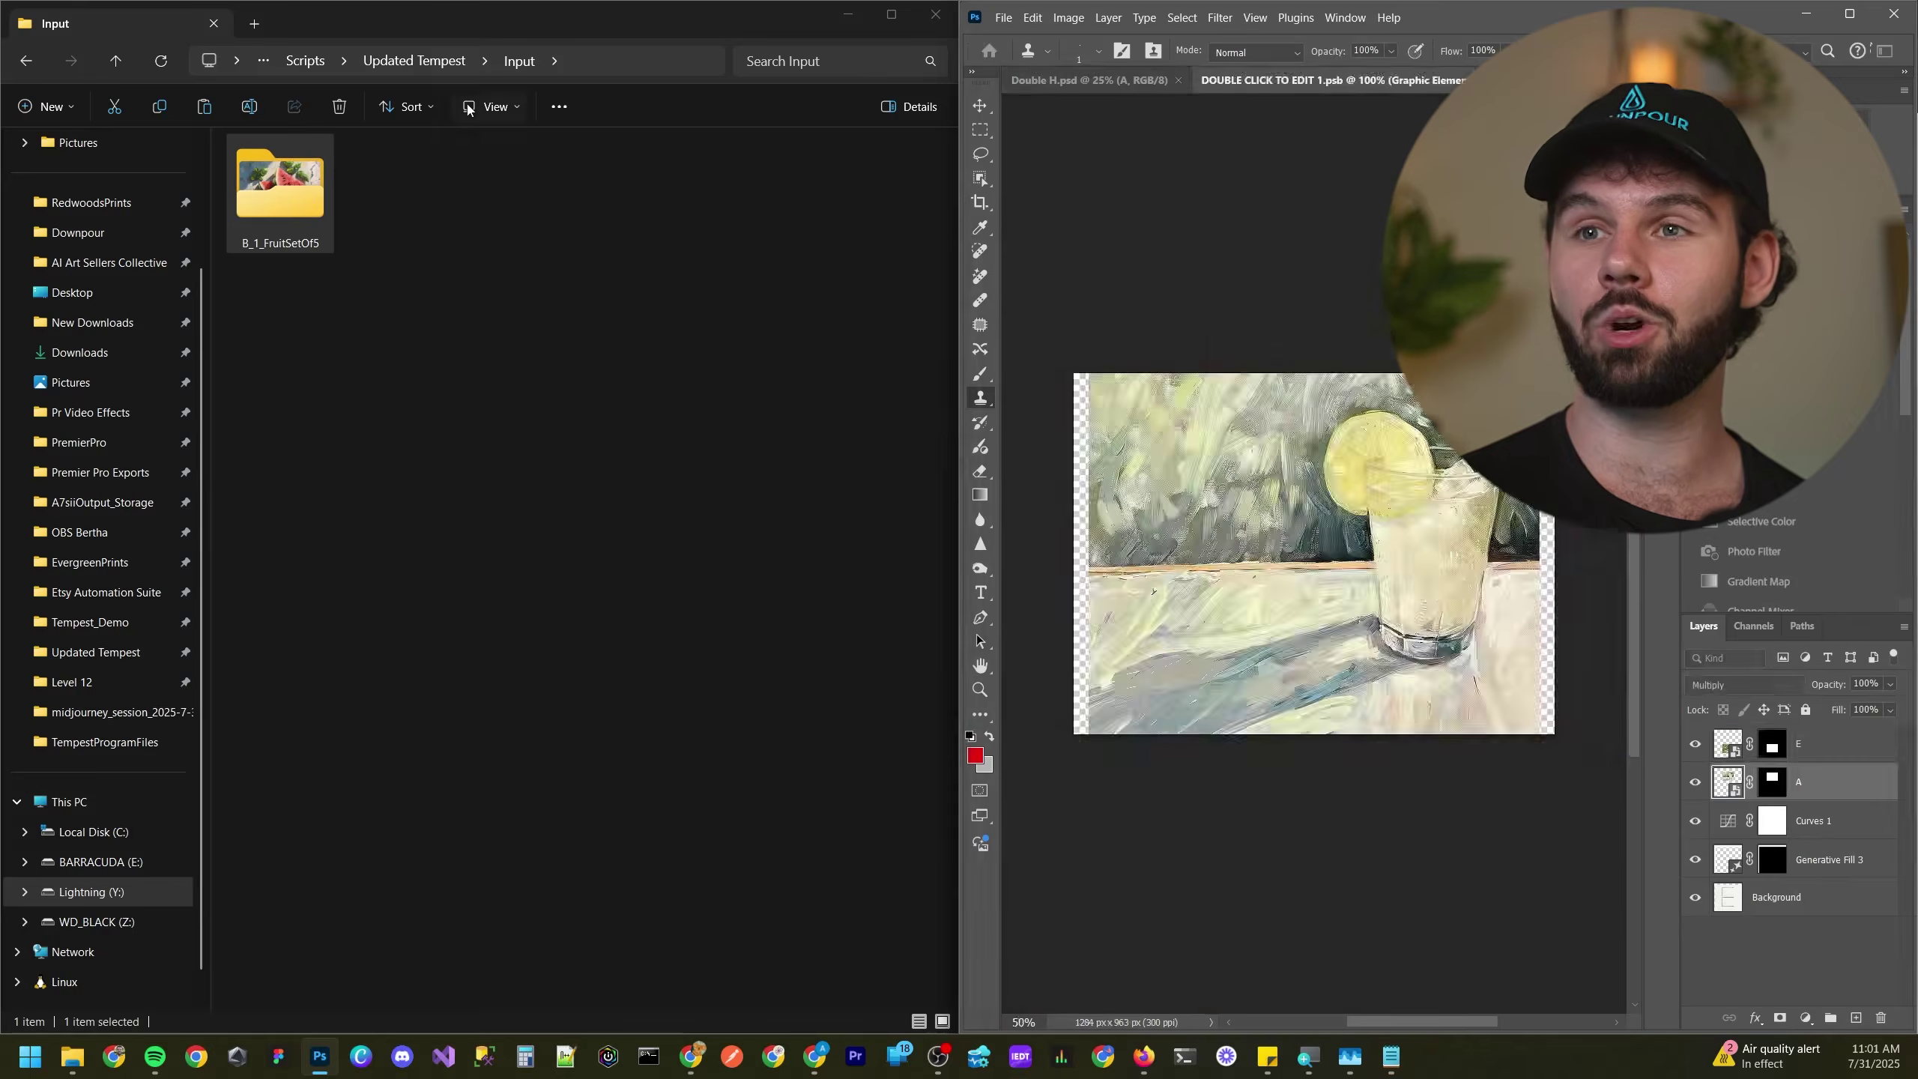
click(414, 61)
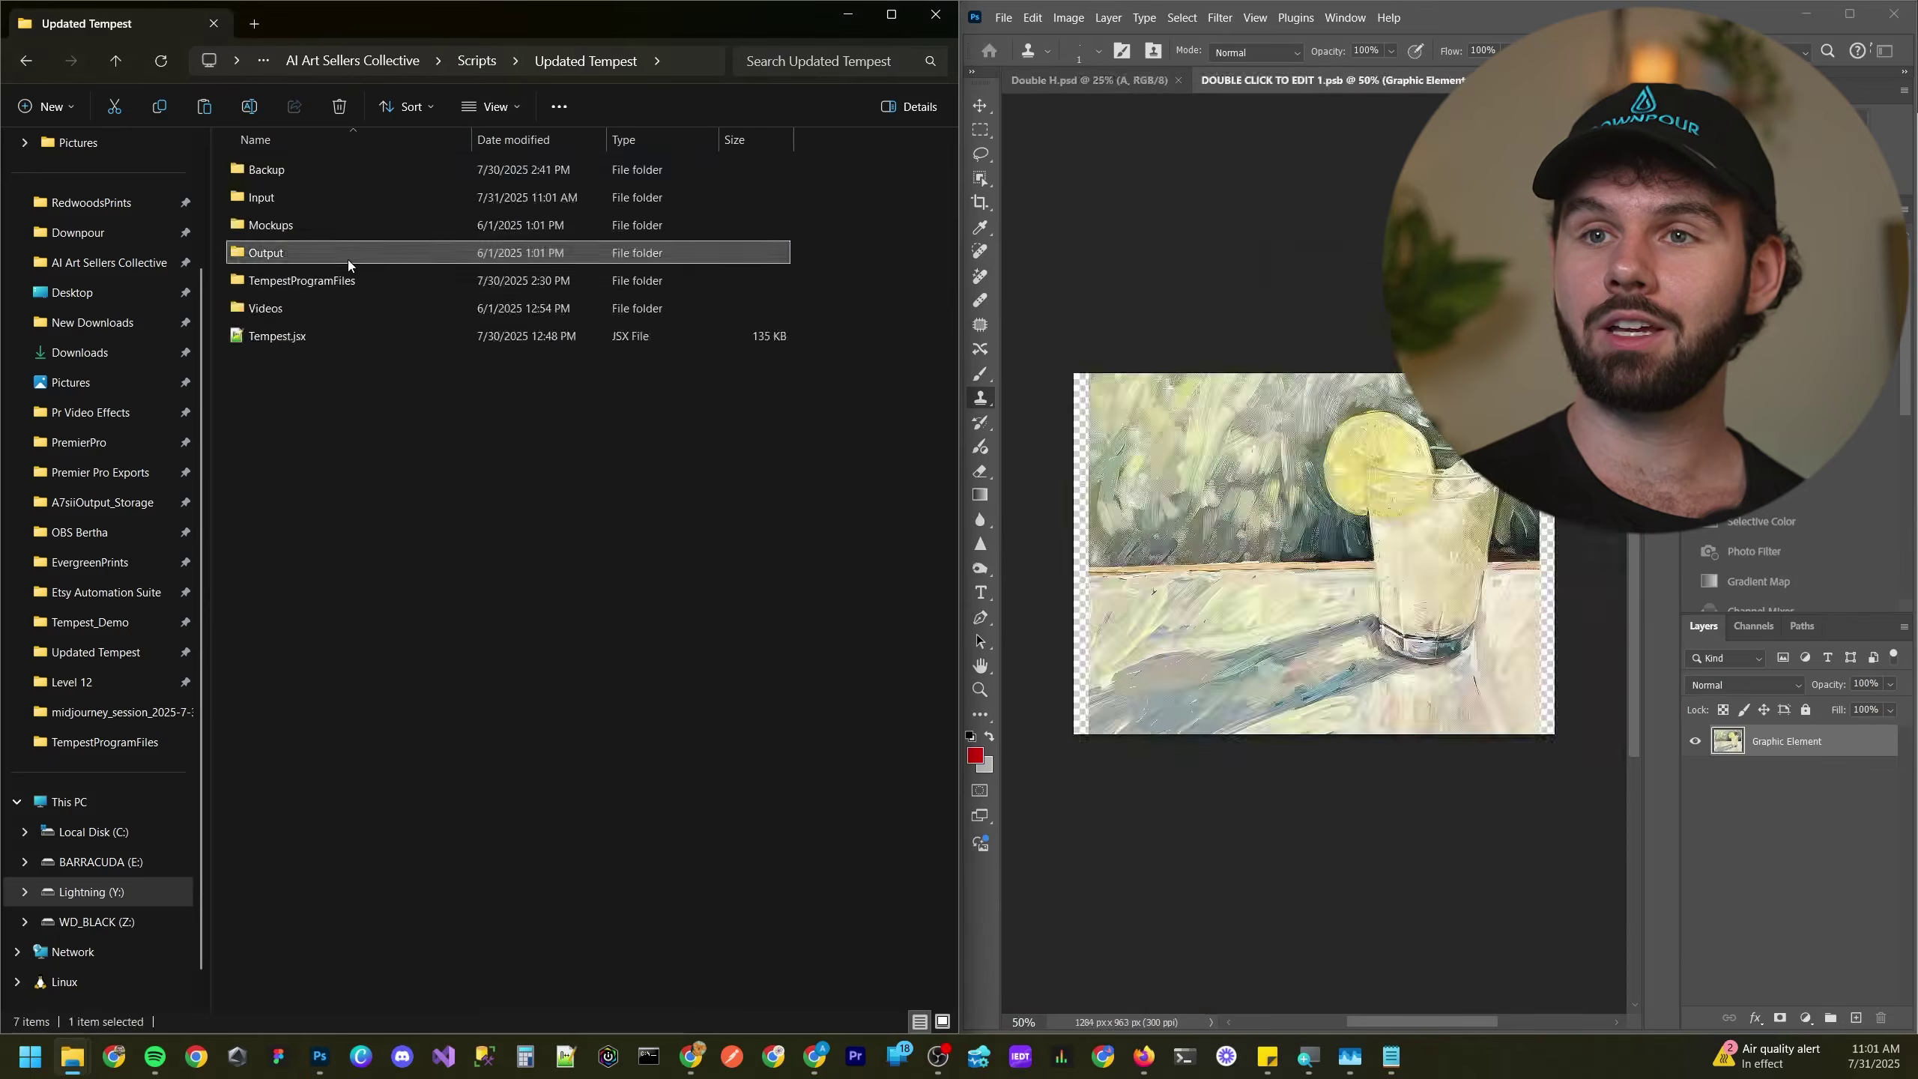
double_click(348, 254)
double_click(317, 224)
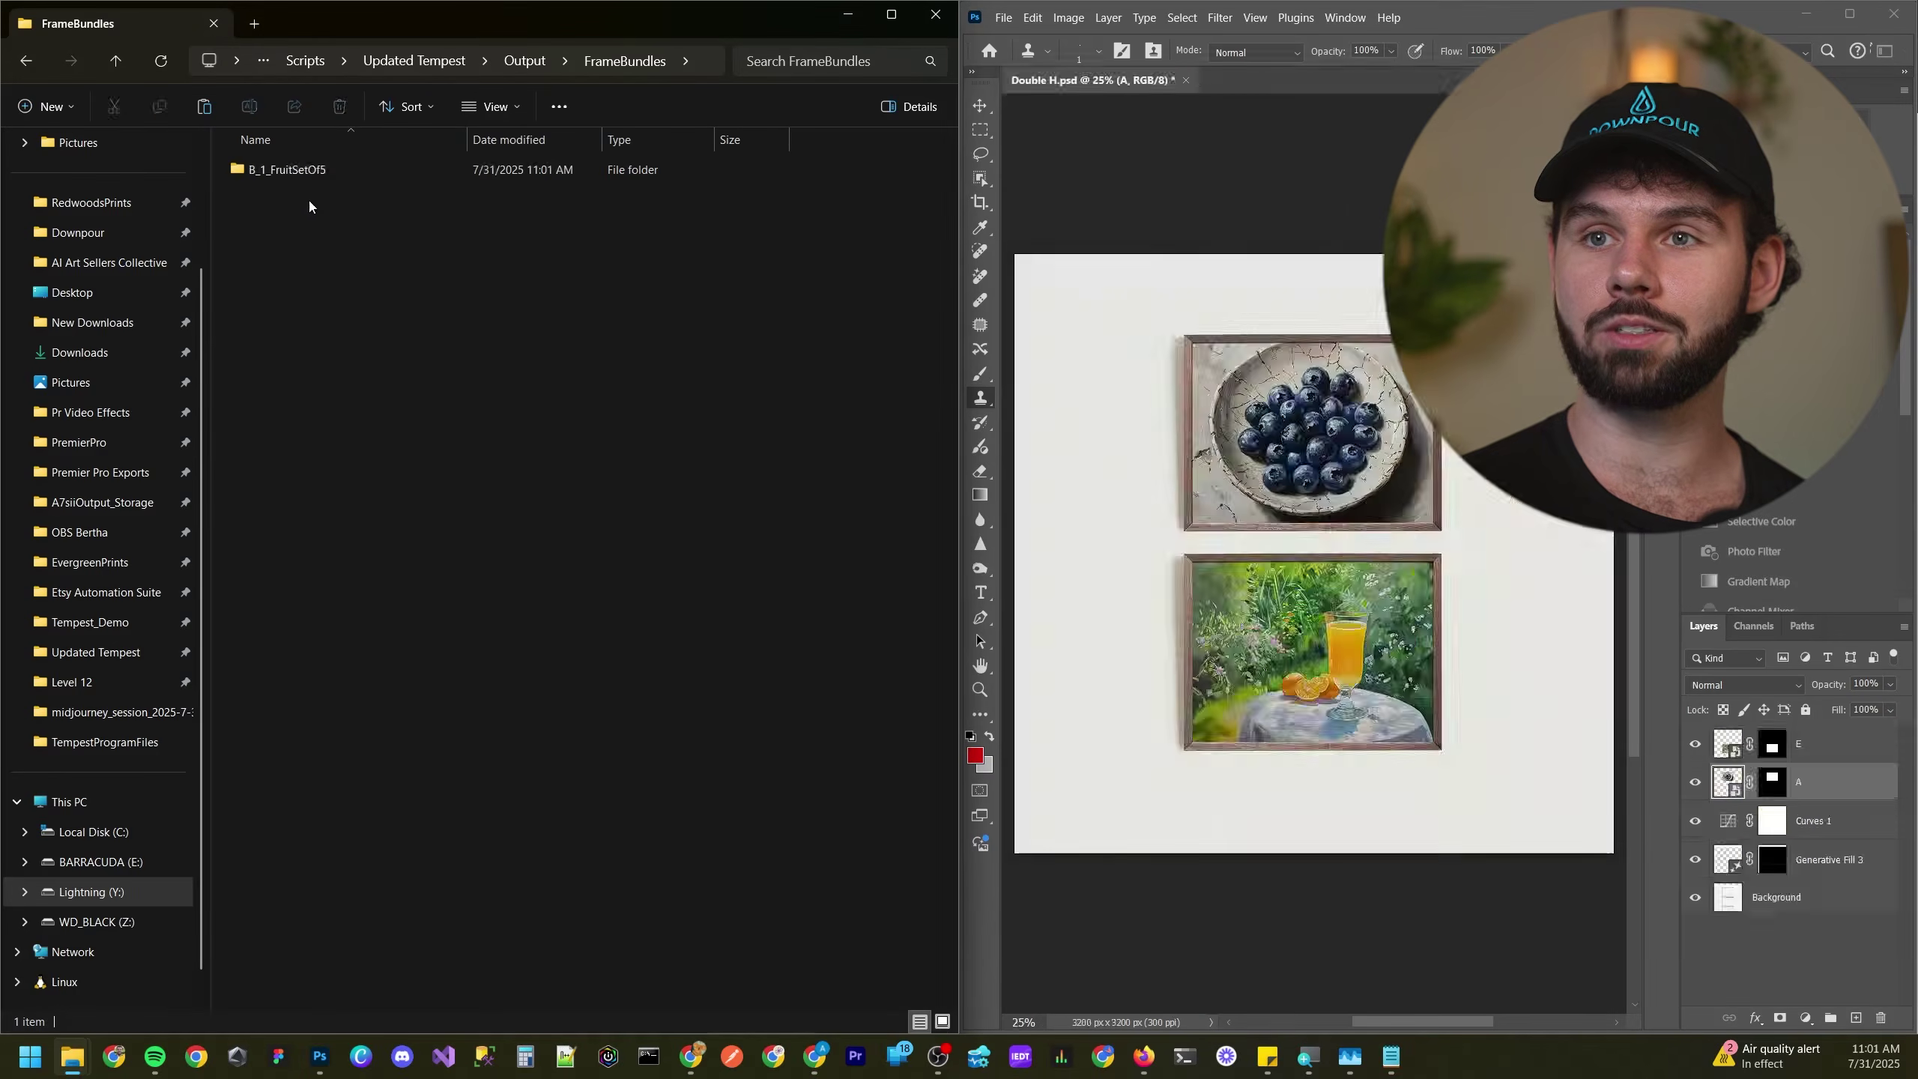
click(303, 173)
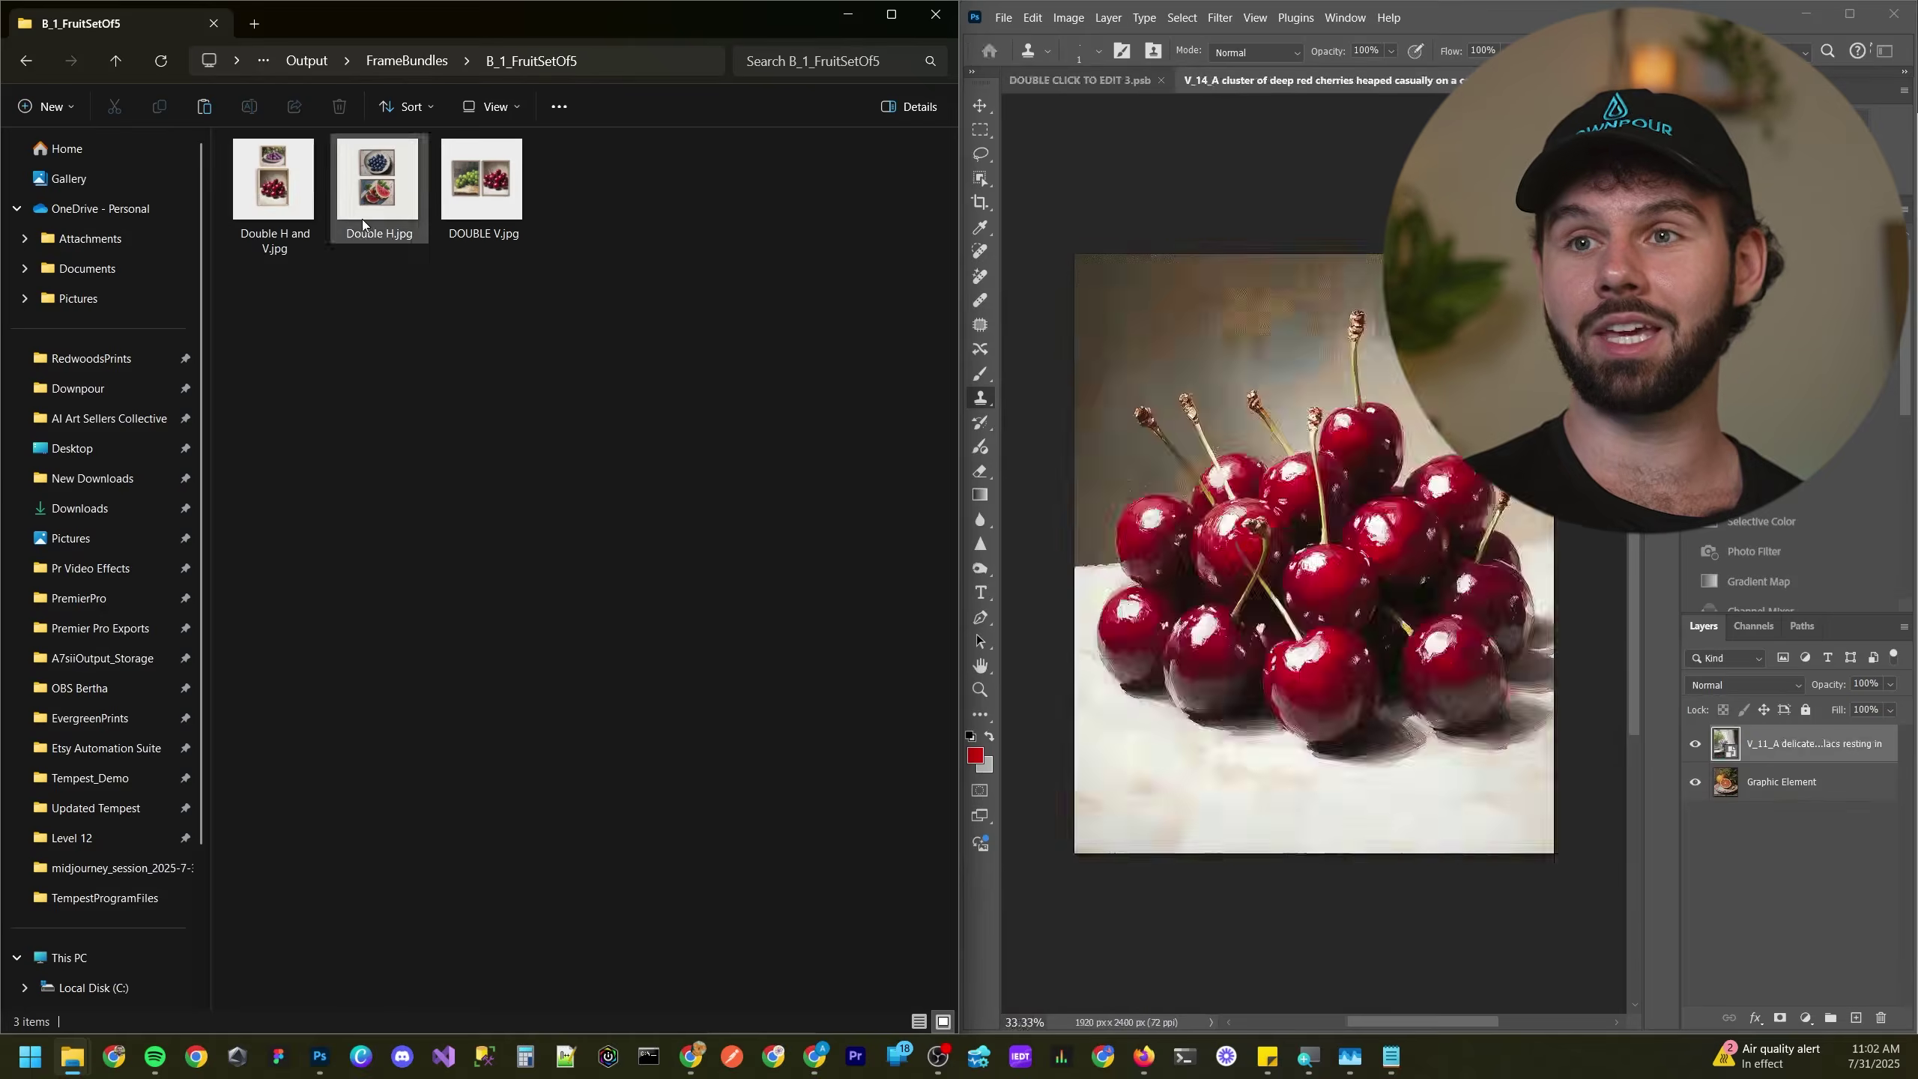
- View the generated Double H.jpg, DOUBLE V.jpg and Set of 5.jpg mockups one after another, closing each when checked
double_click(377, 181)
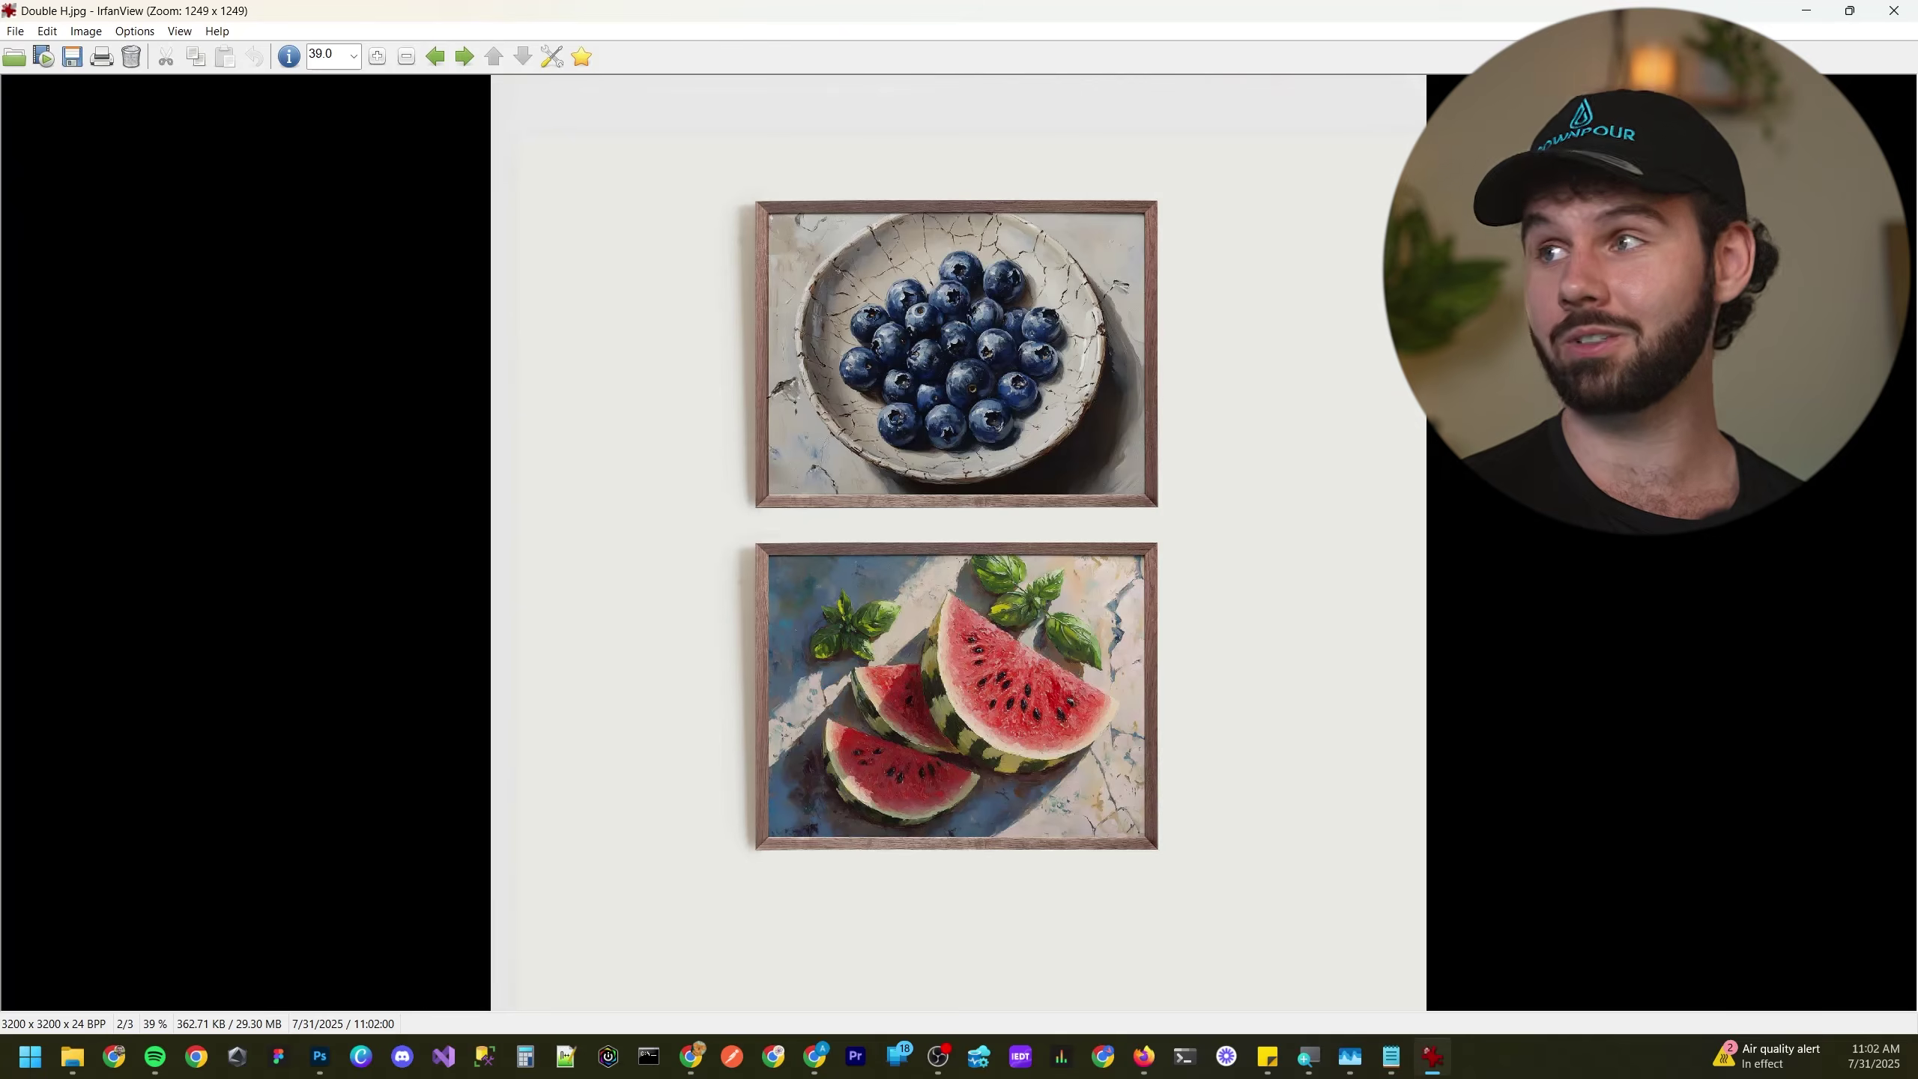
click(1894, 10)
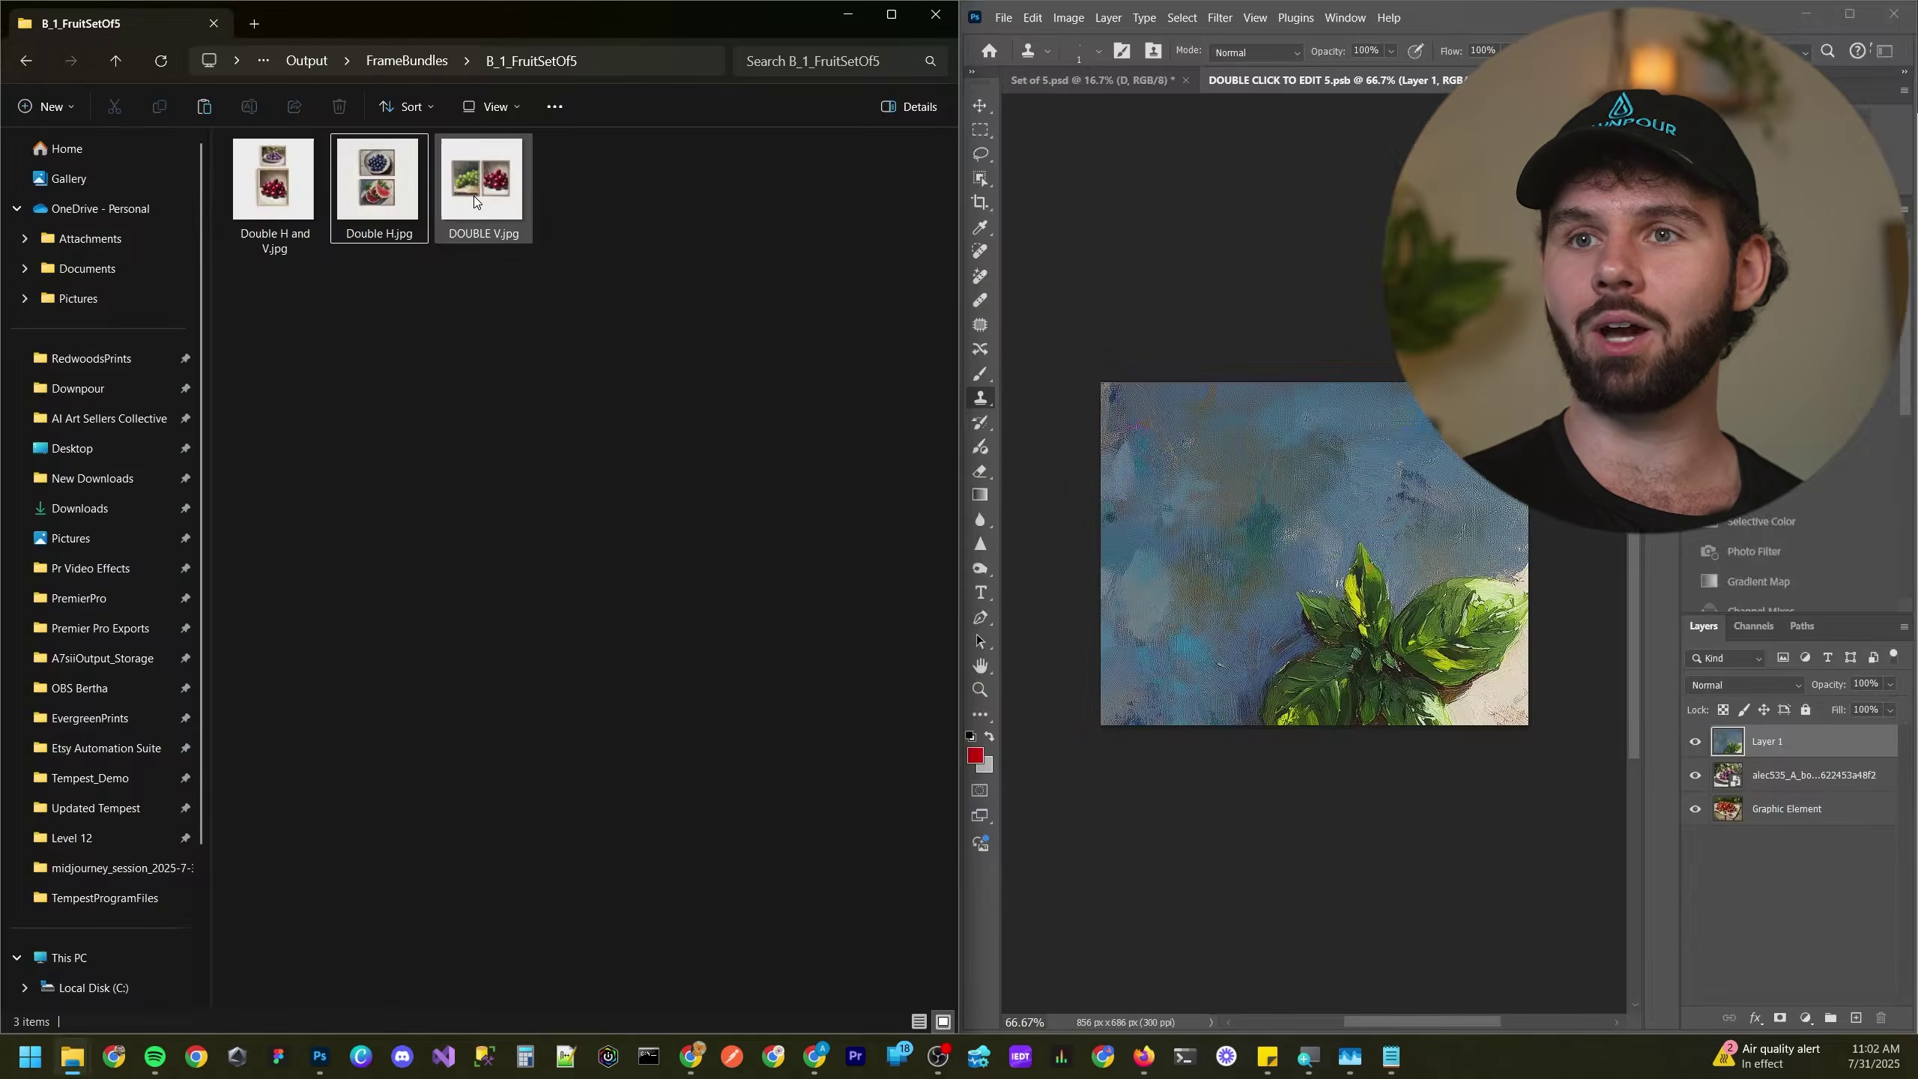
double_click(474, 195)
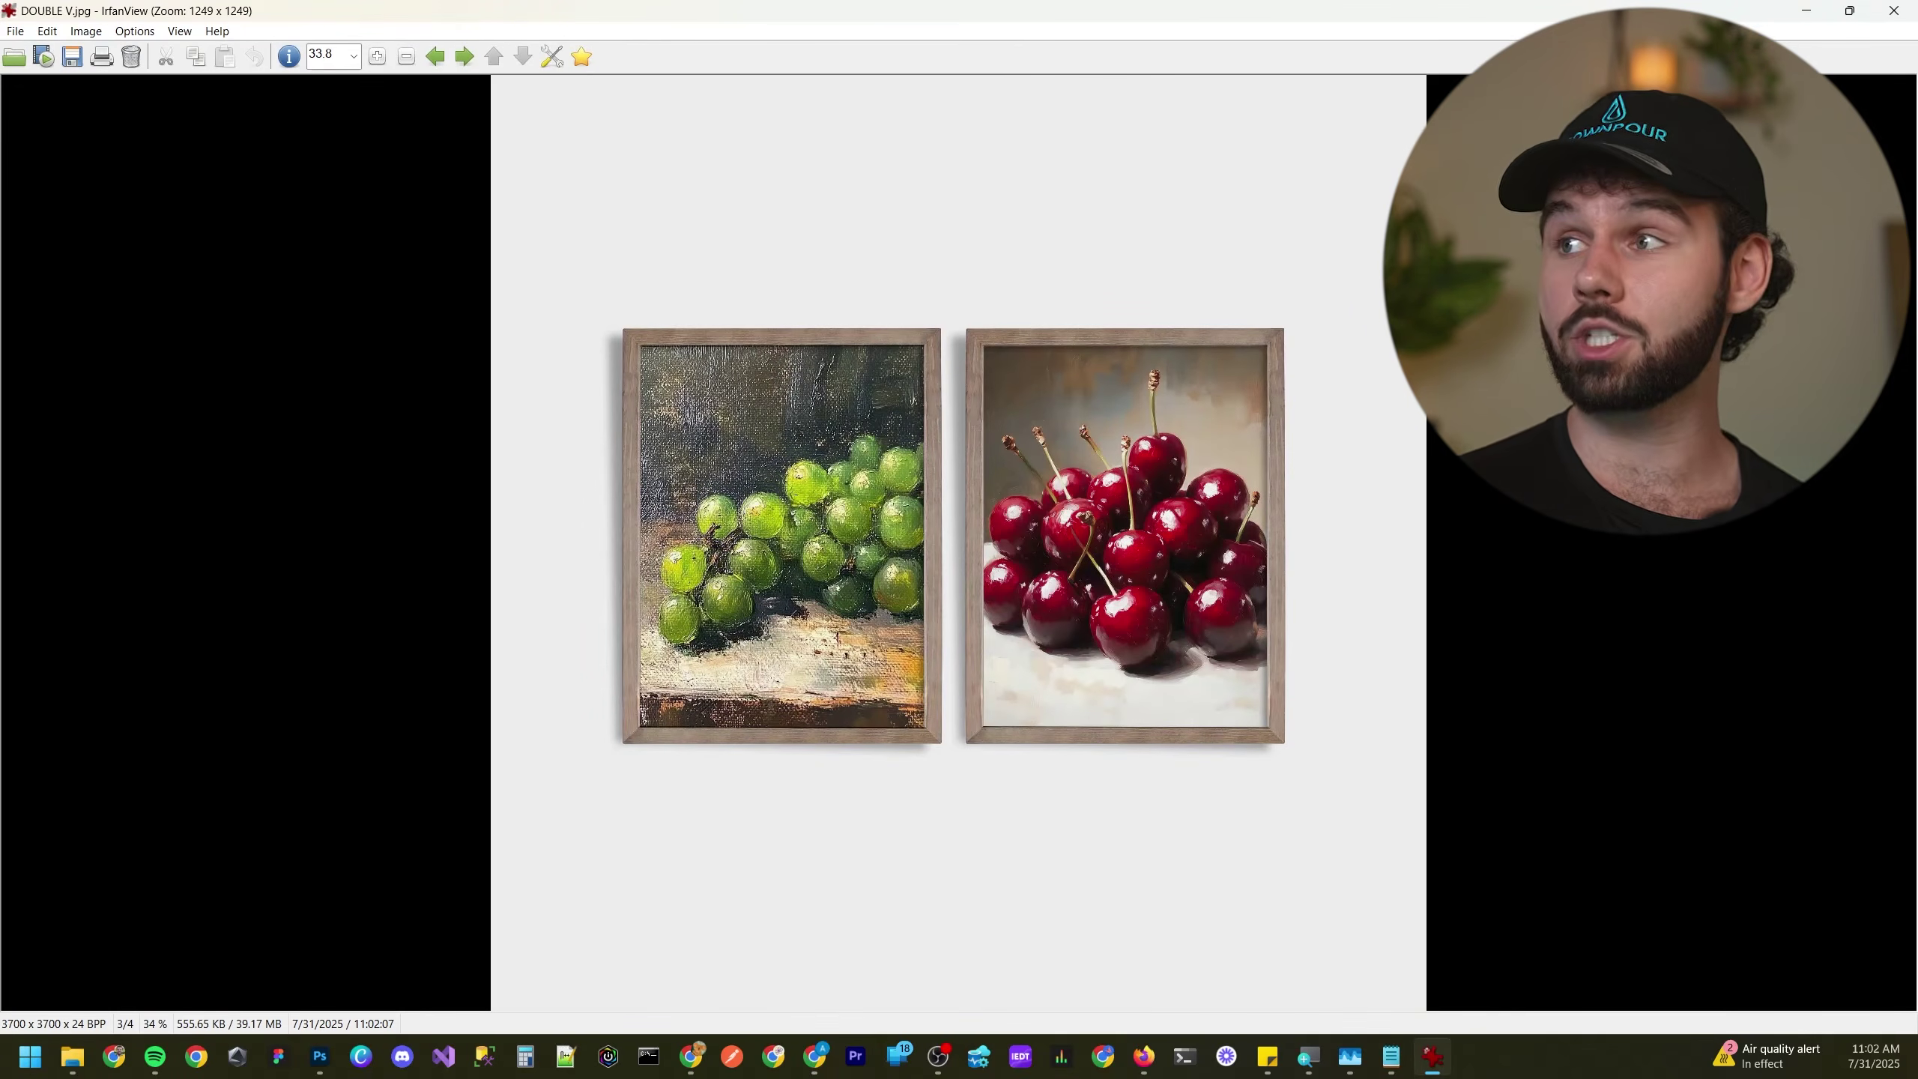
click(1893, 10)
click(574, 197)
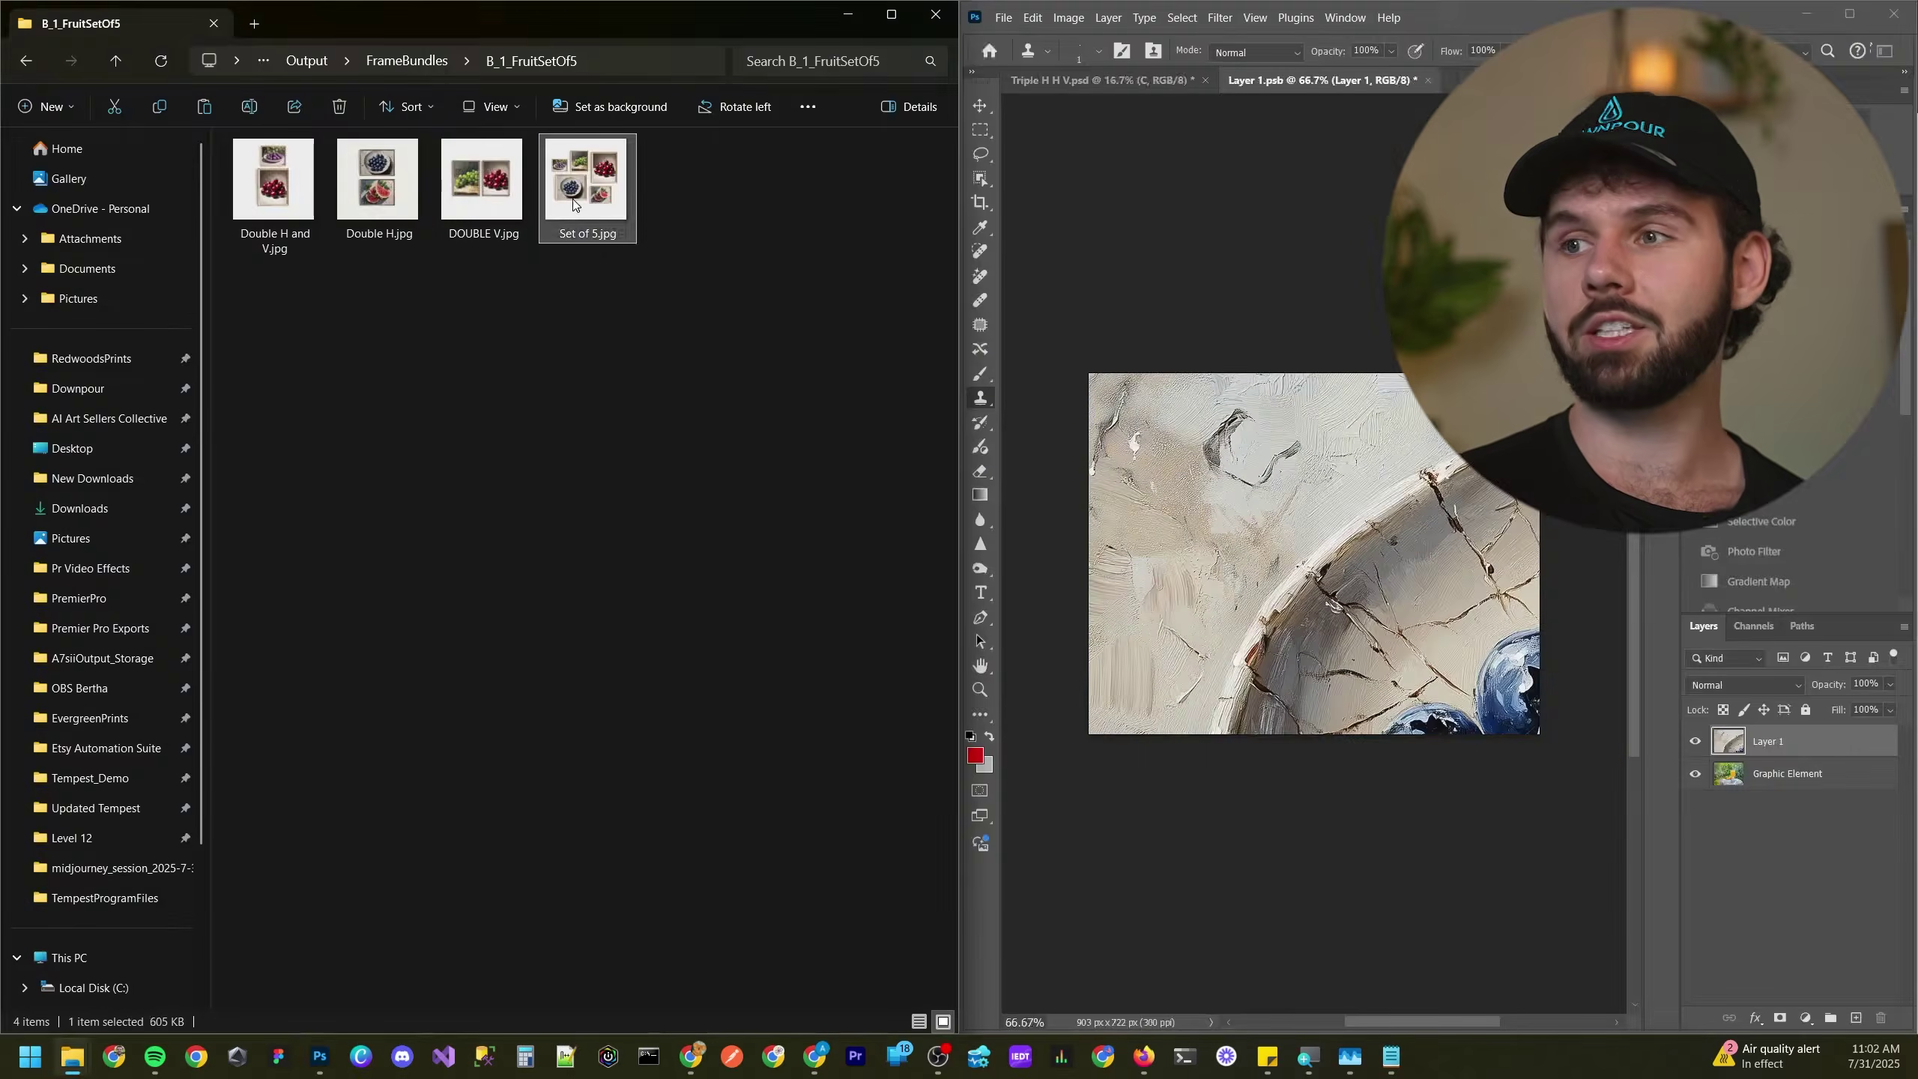
double_click(574, 204)
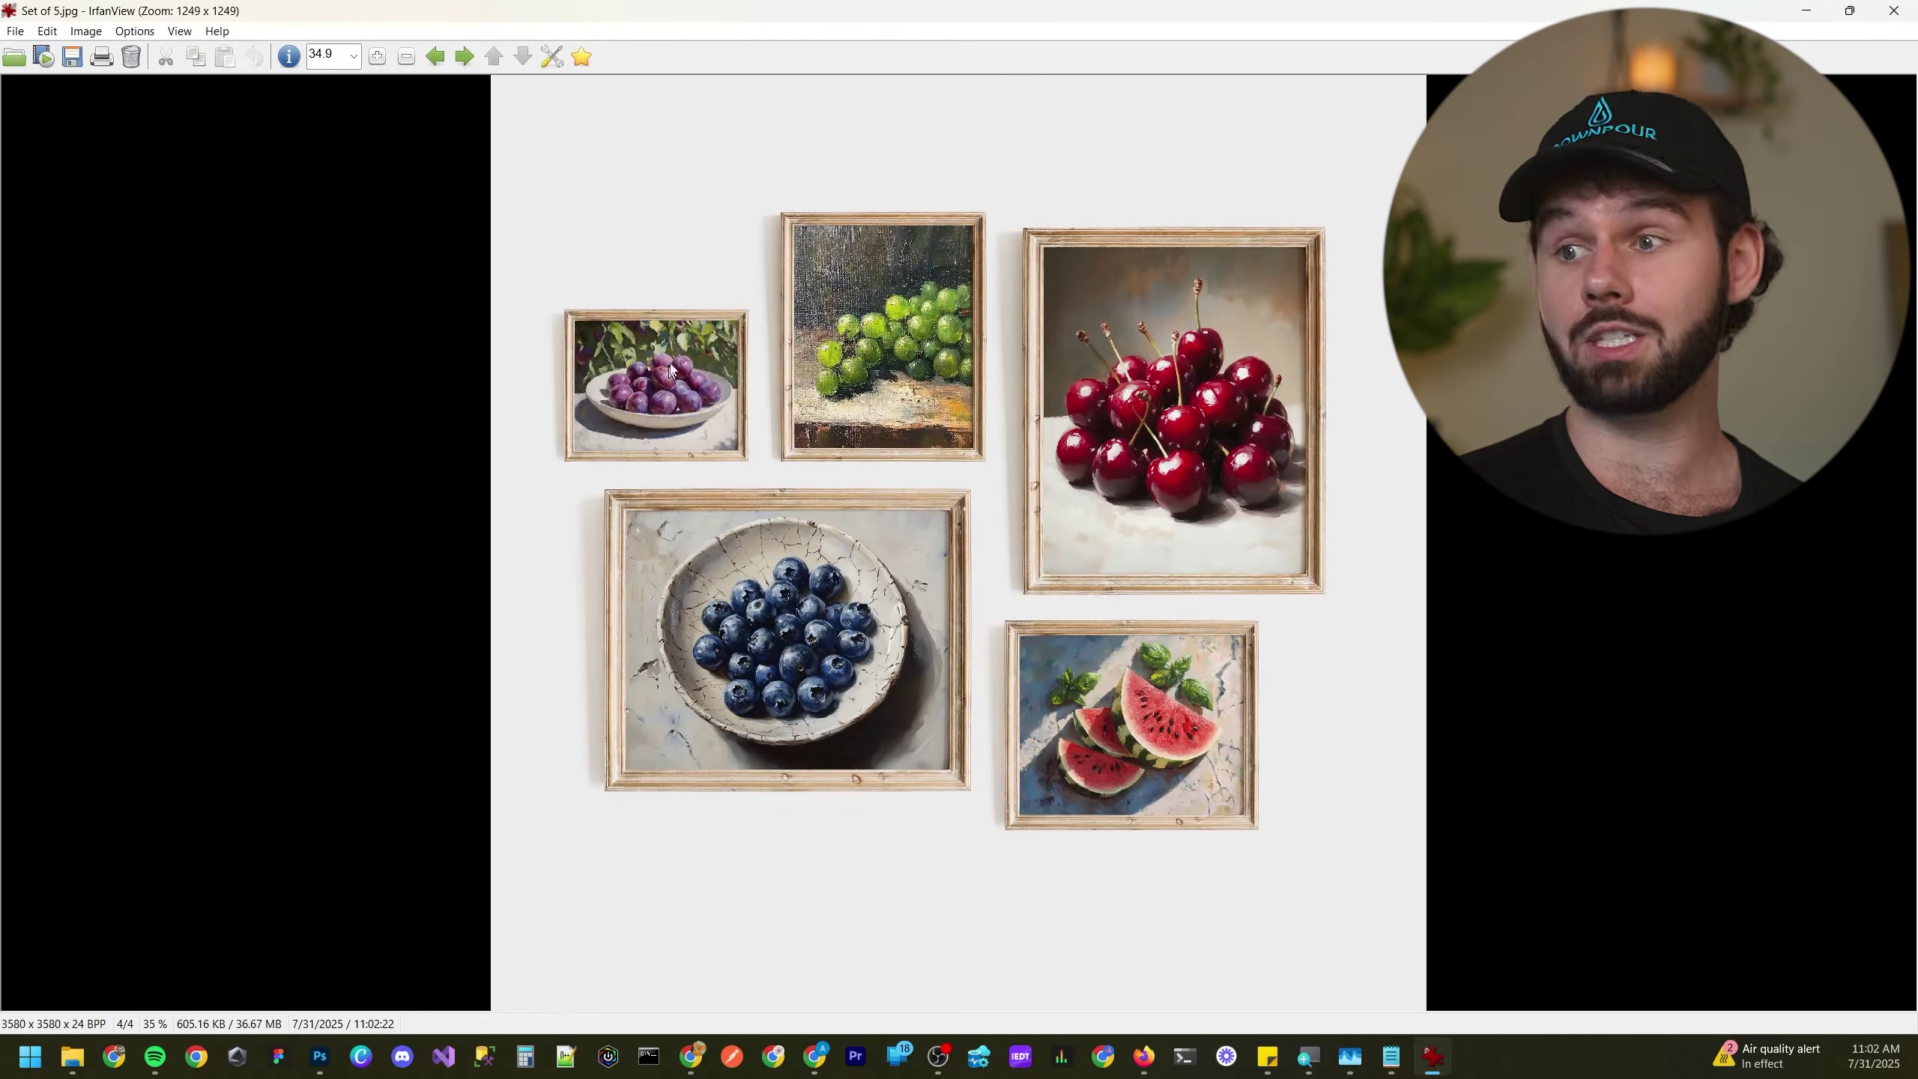
click(1893, 11)
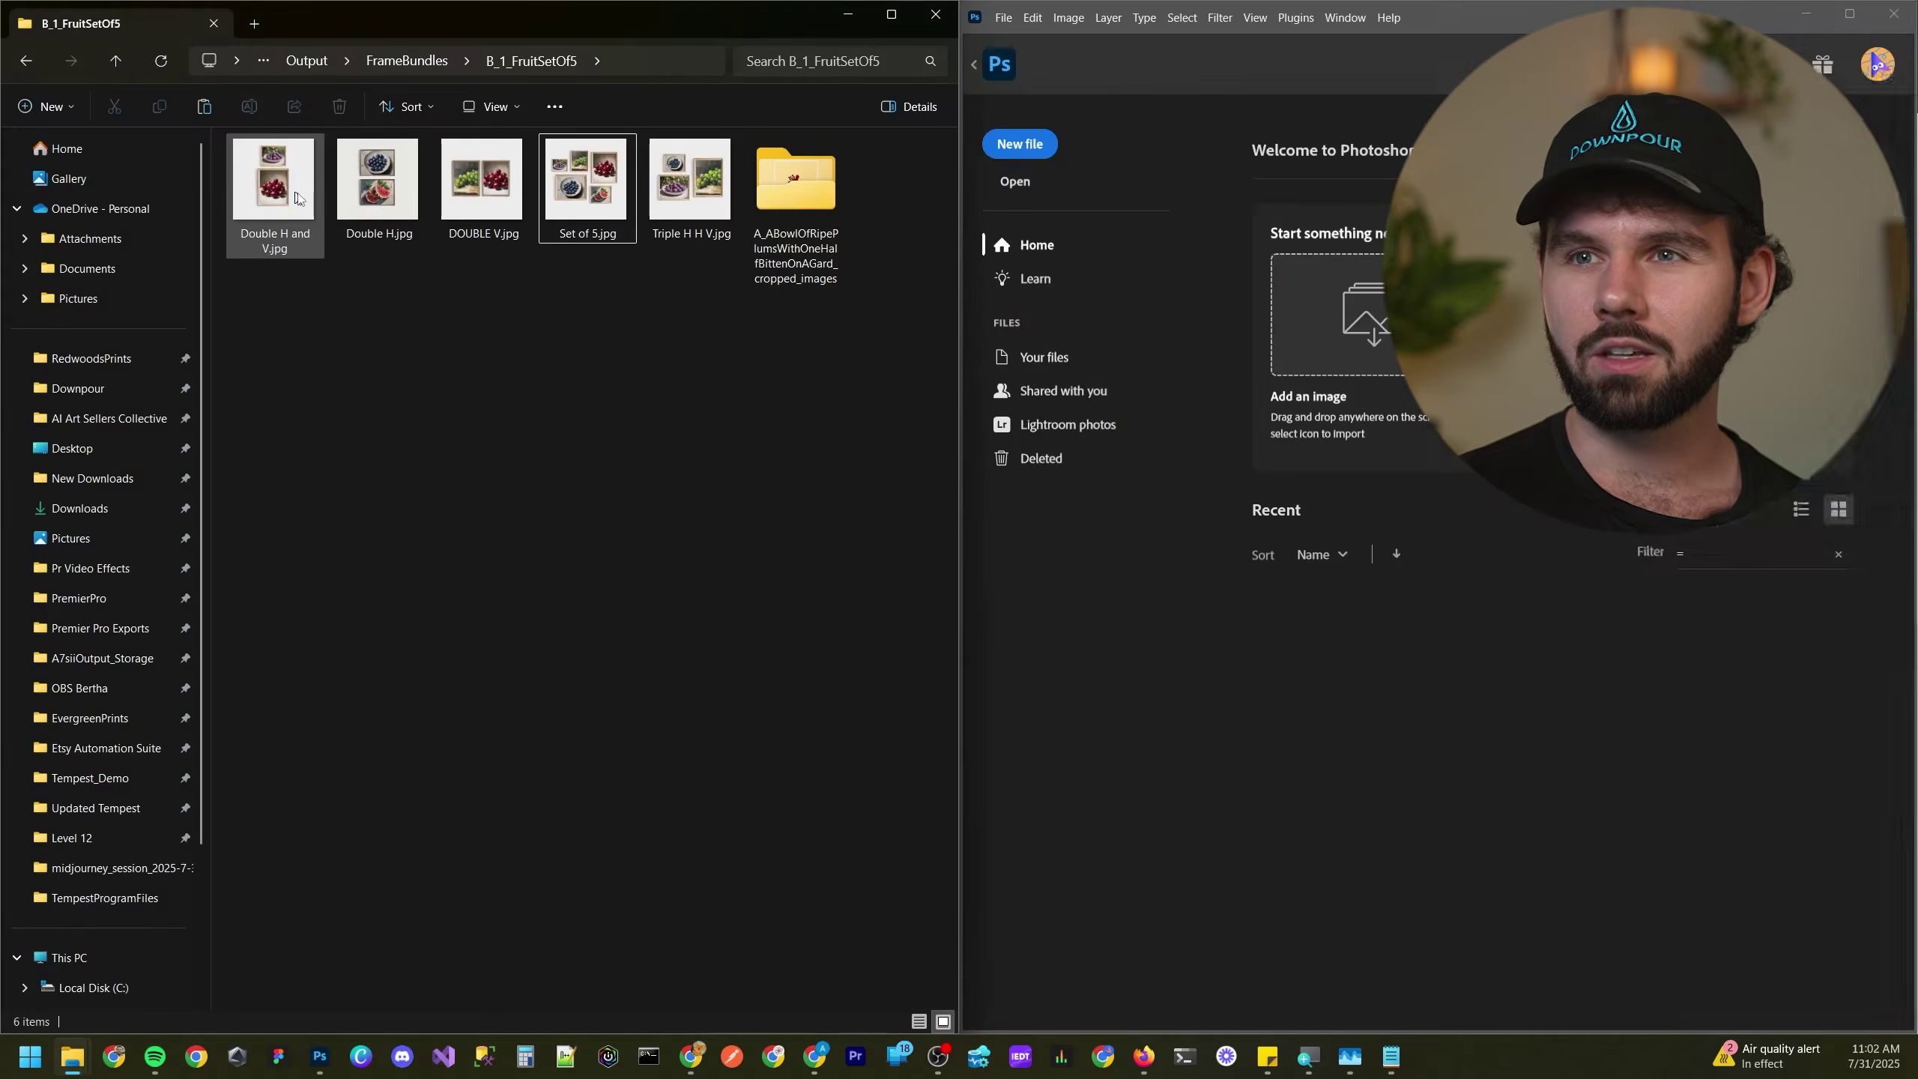
- View the Double H and V.jpg mockup, recheck DOUBLE V.jpg, and close the image viewer
click(296, 202)
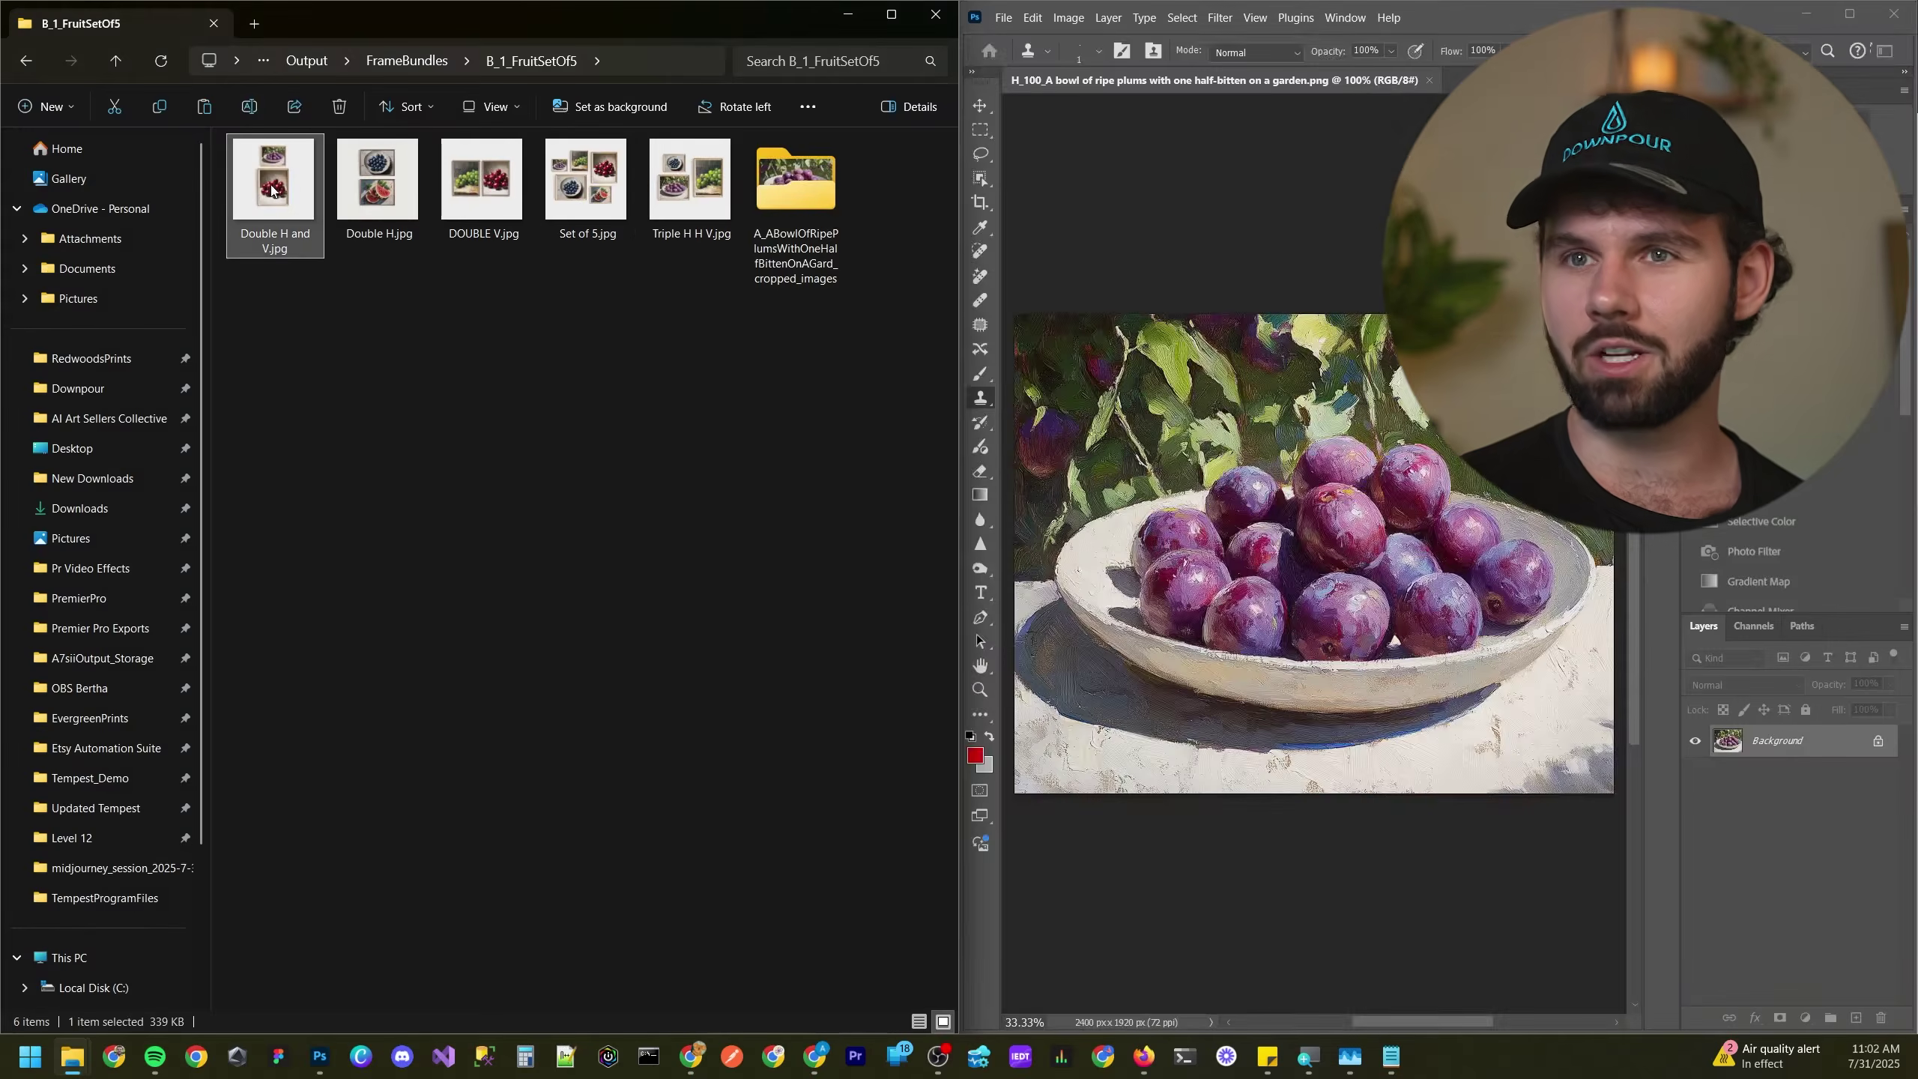
double_click(273, 189)
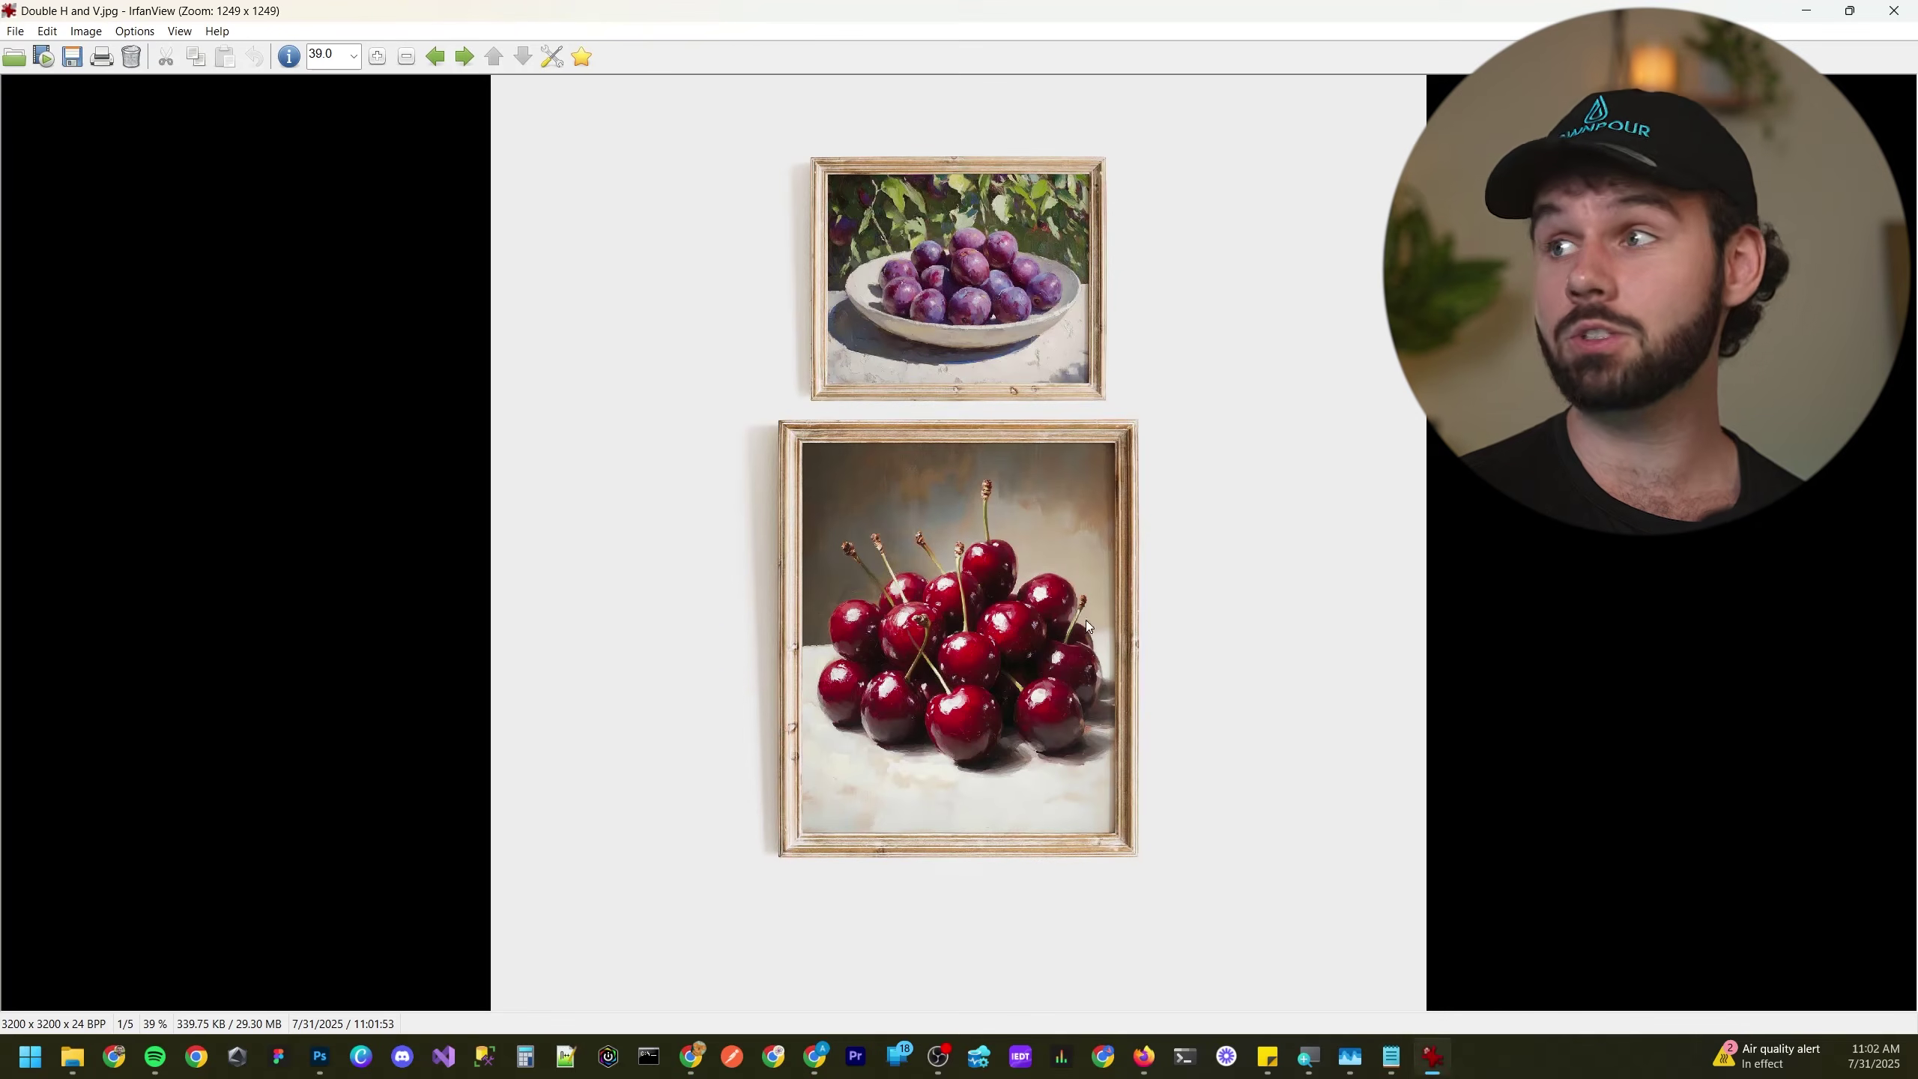
click(1895, 10)
double_click(483, 189)
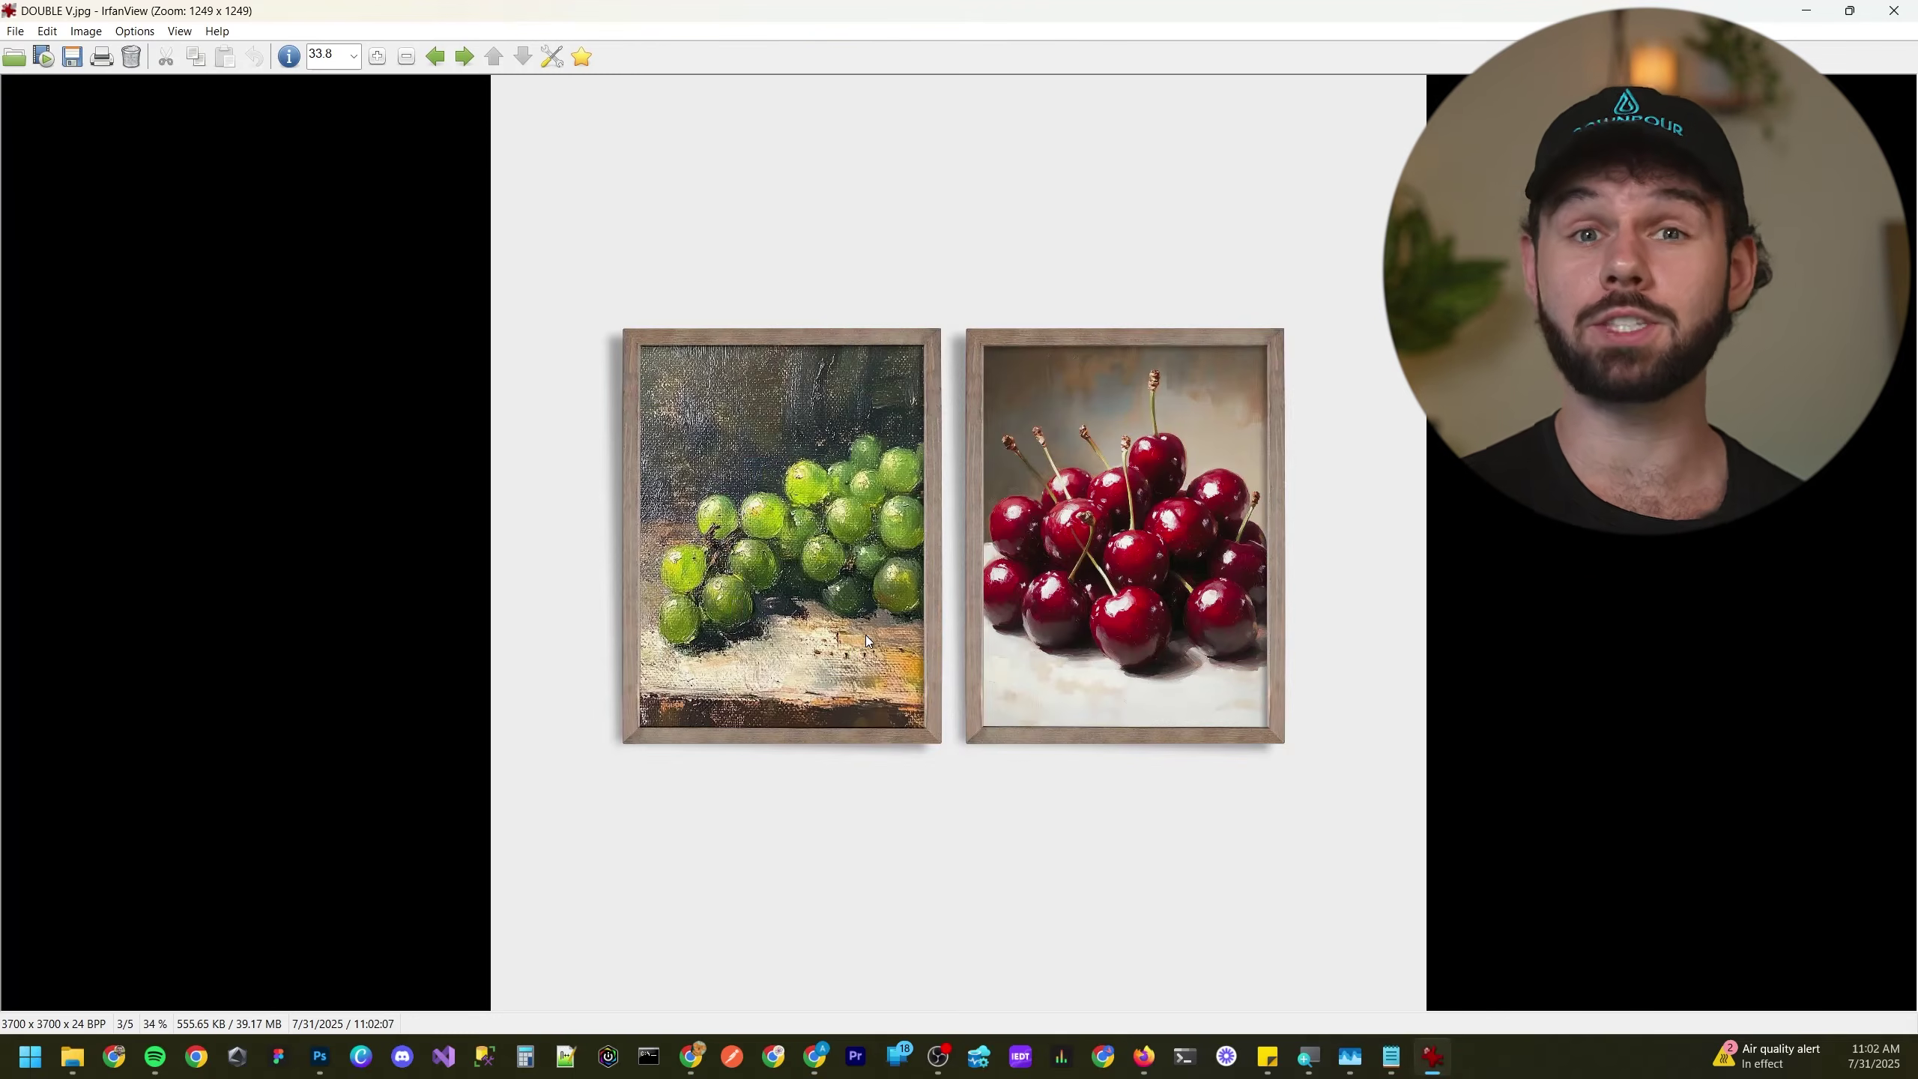
click(1894, 10)
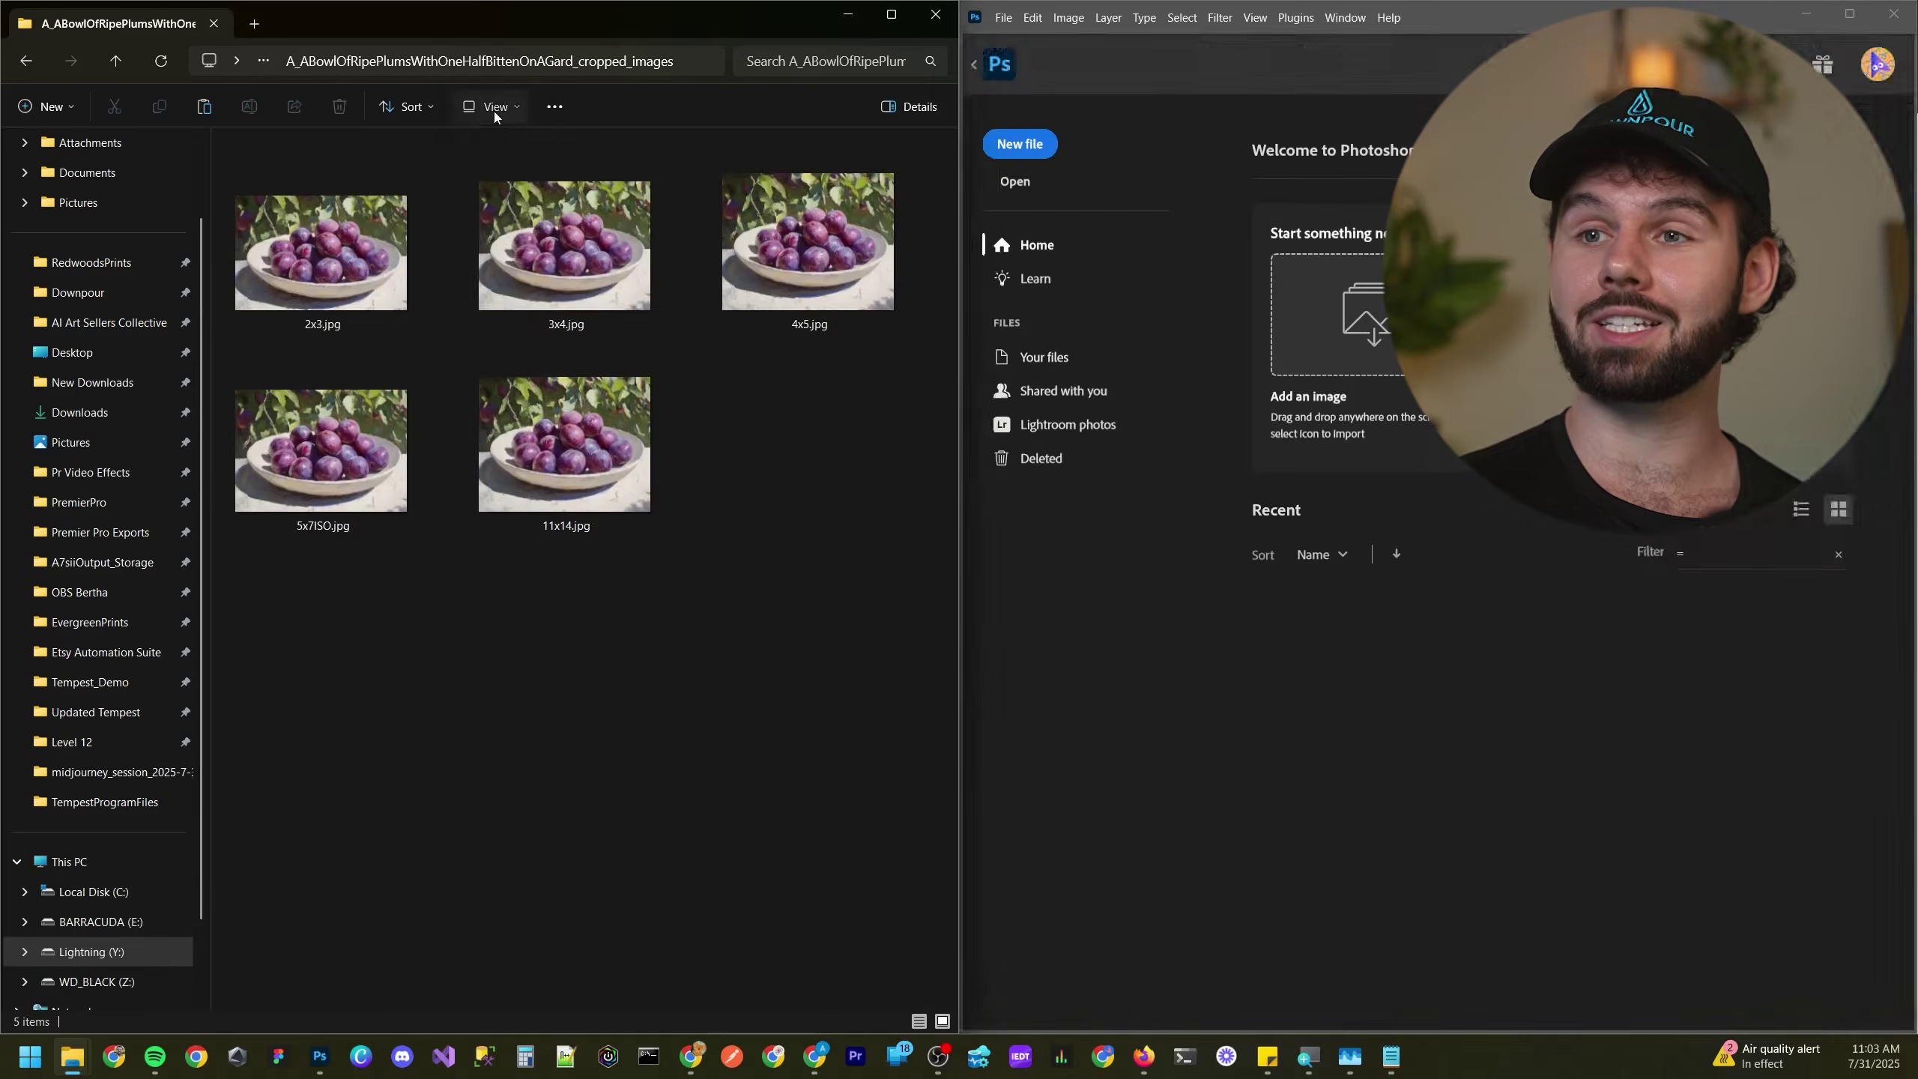
- List the cropped plum images with details to check their file sizes and dimensions, and return to the B_1_FruitSetOf5 folder
click(492, 107)
click(490, 301)
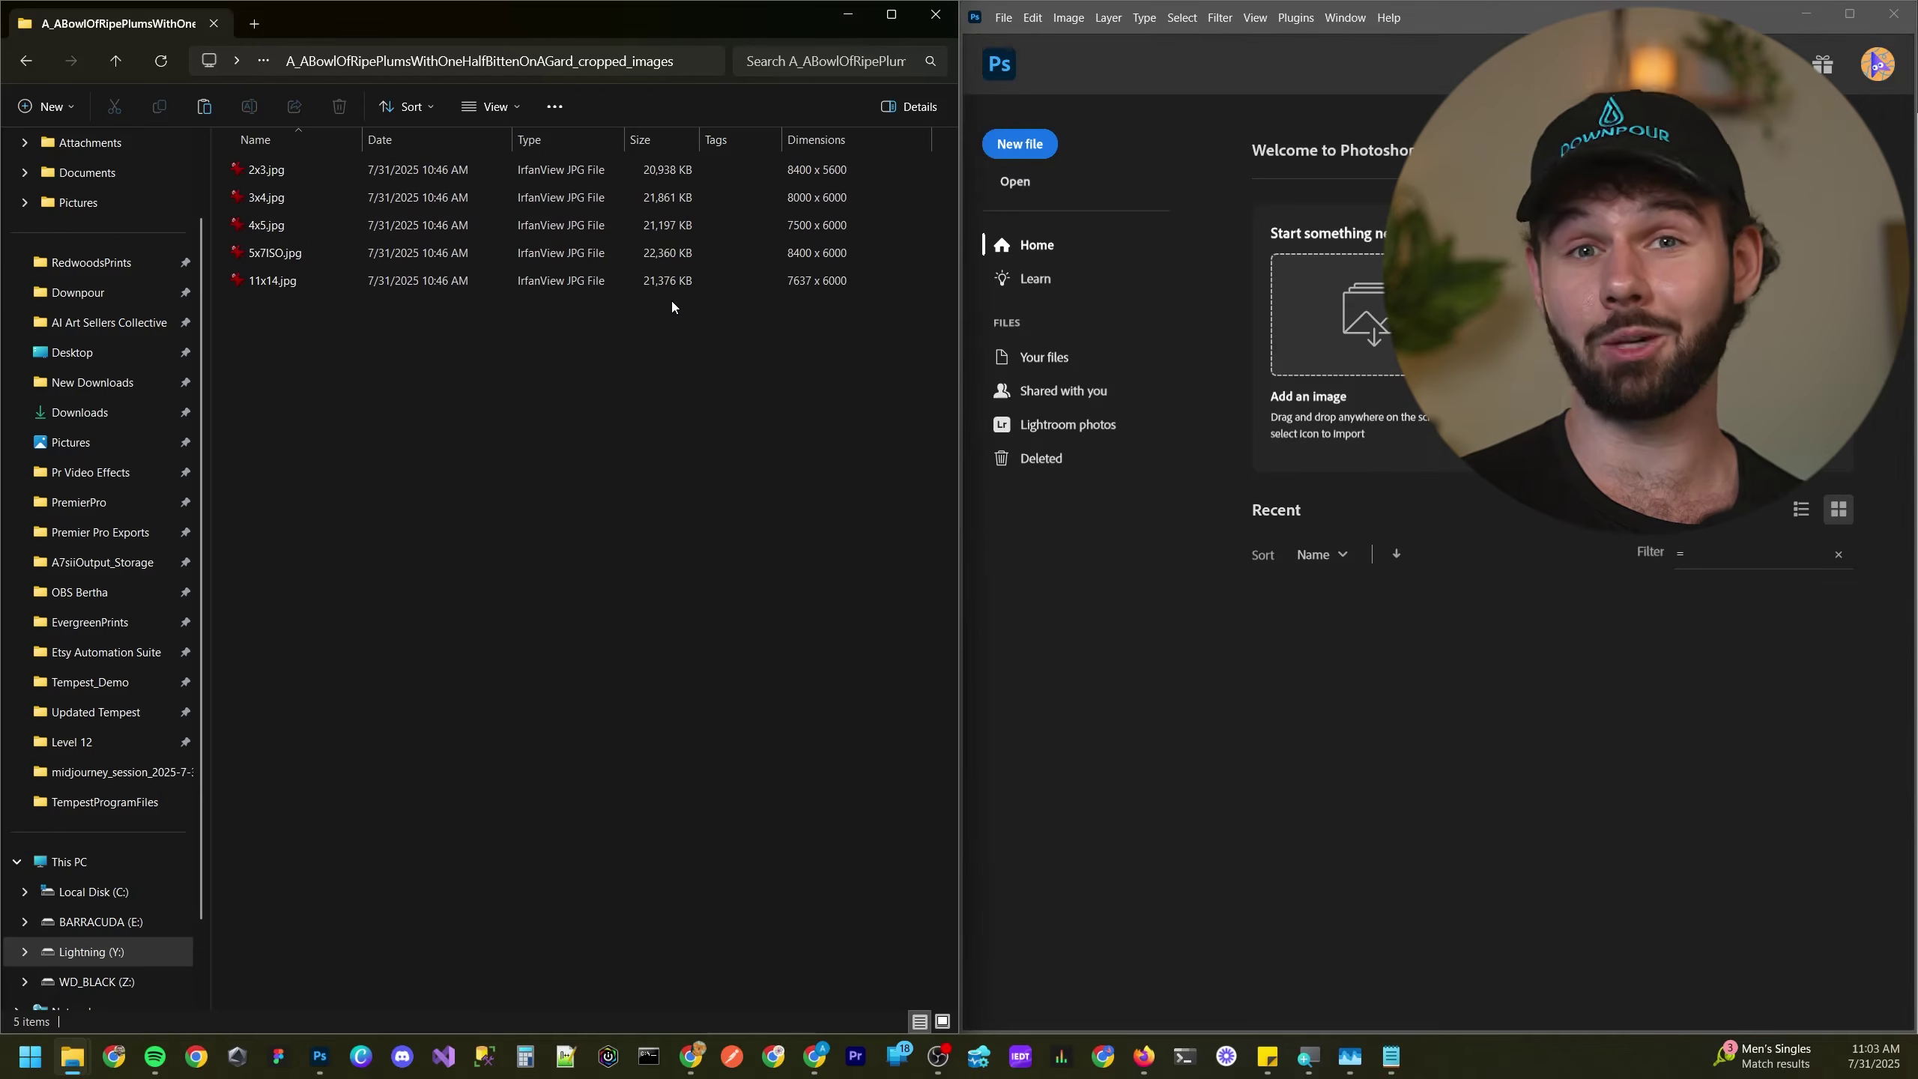
key(alt+Left)
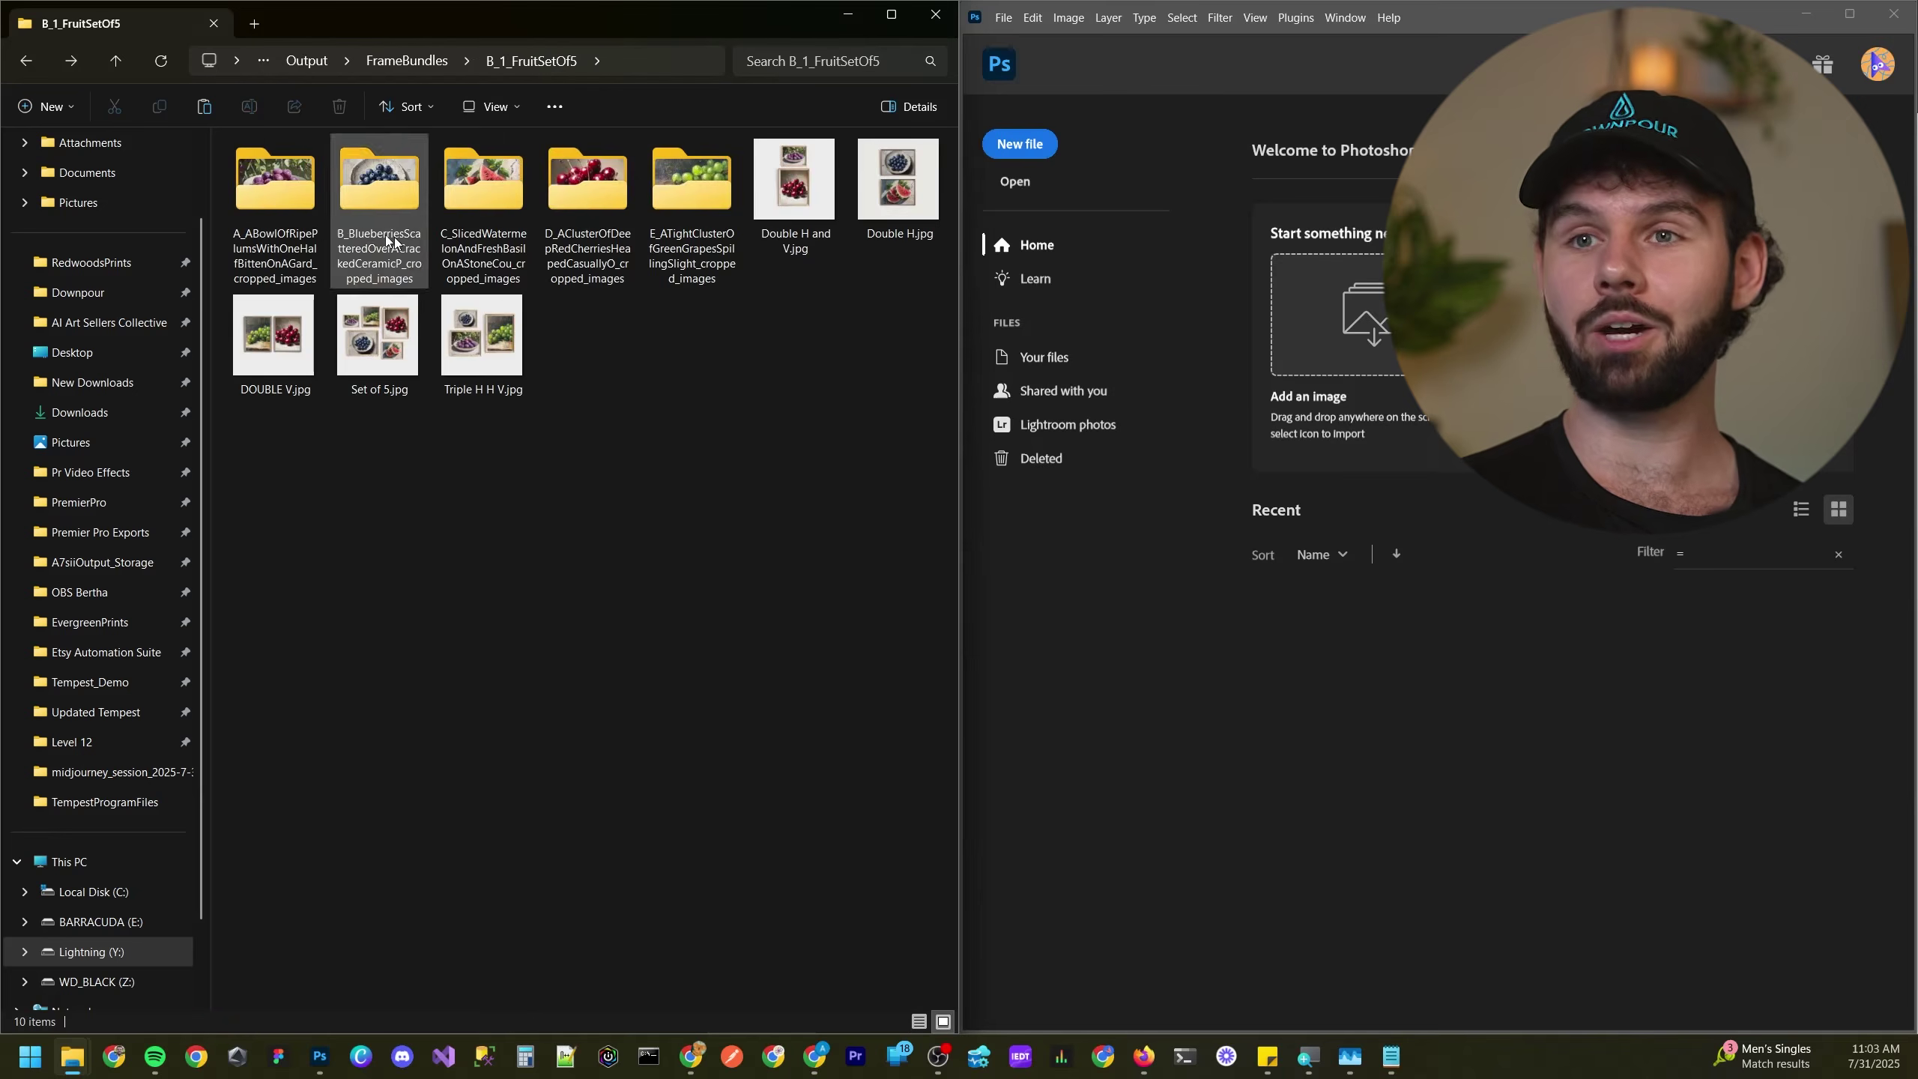
- Enlarge the thumbnails in B_1_FruitSetOf5 to look over the cropped image folders and the mockups
click(293, 237)
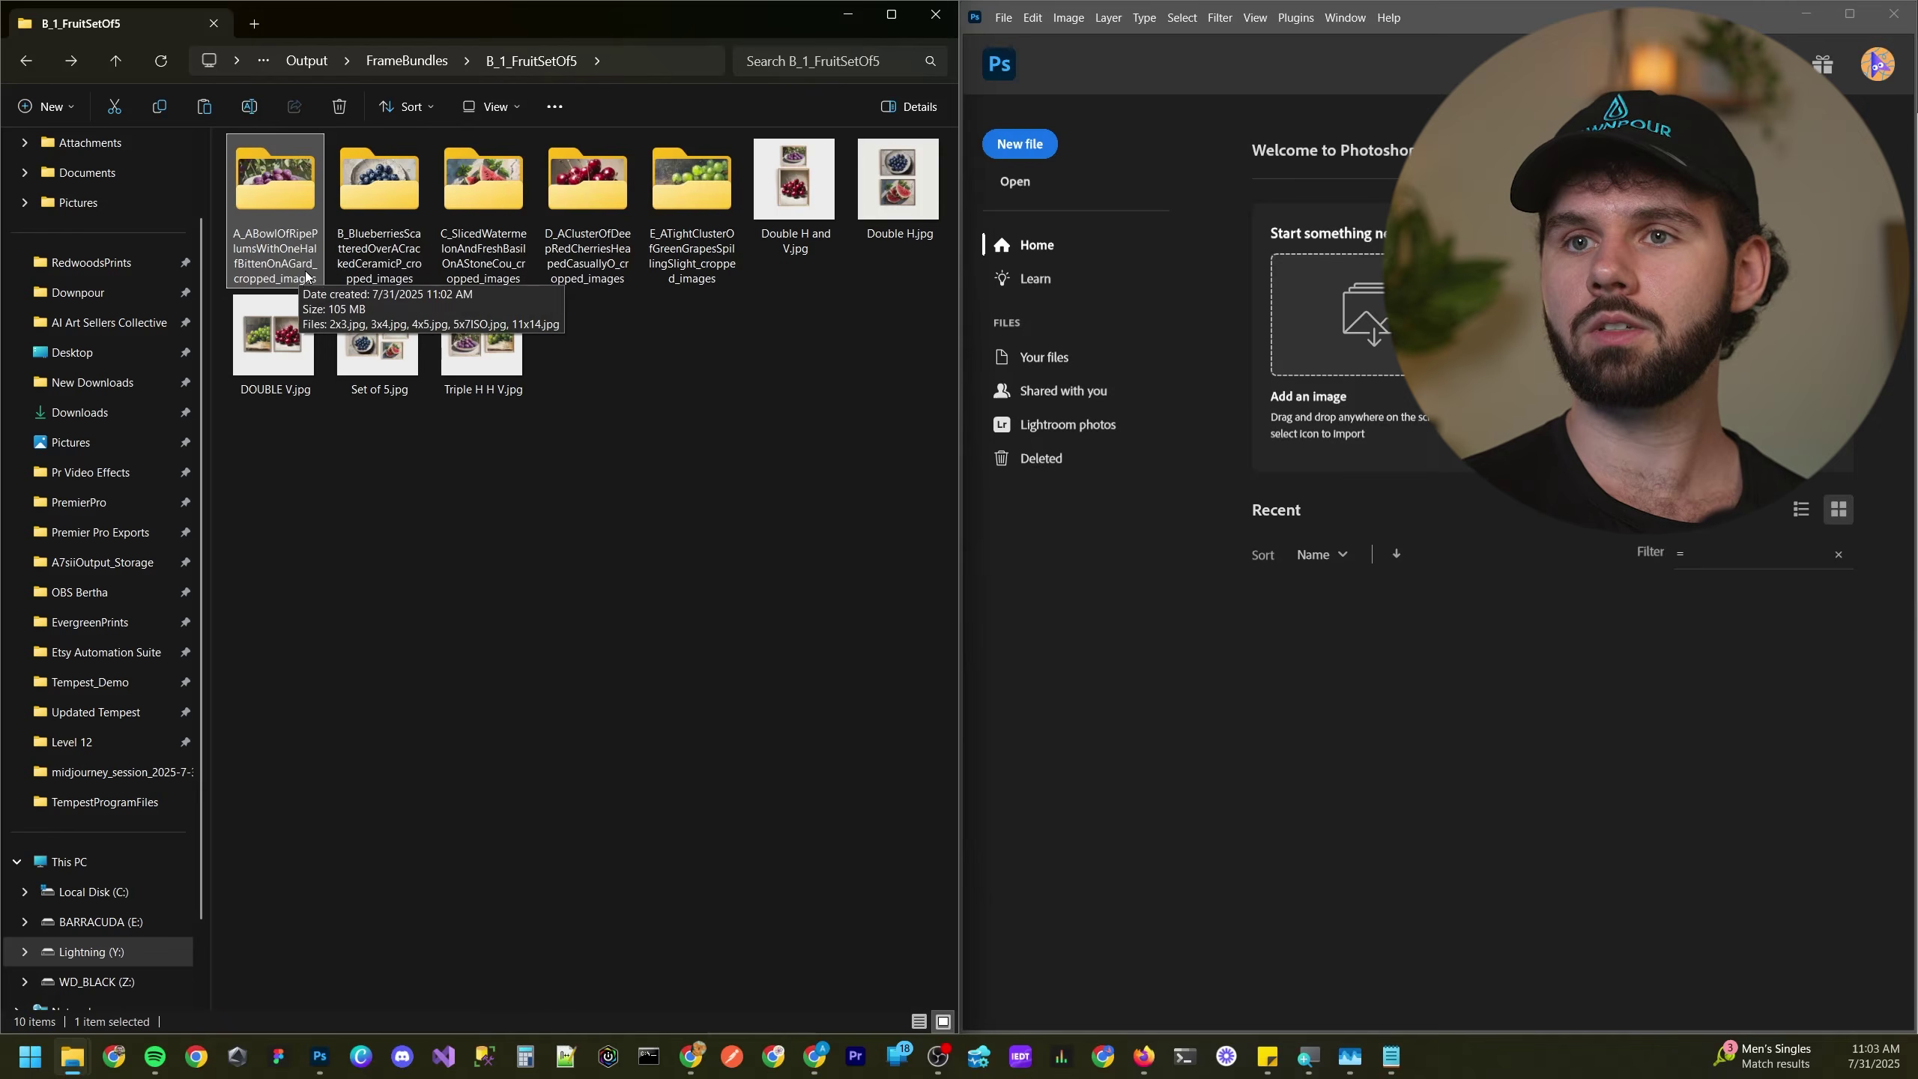
ctrl+scroll(321, 259, up, 2)
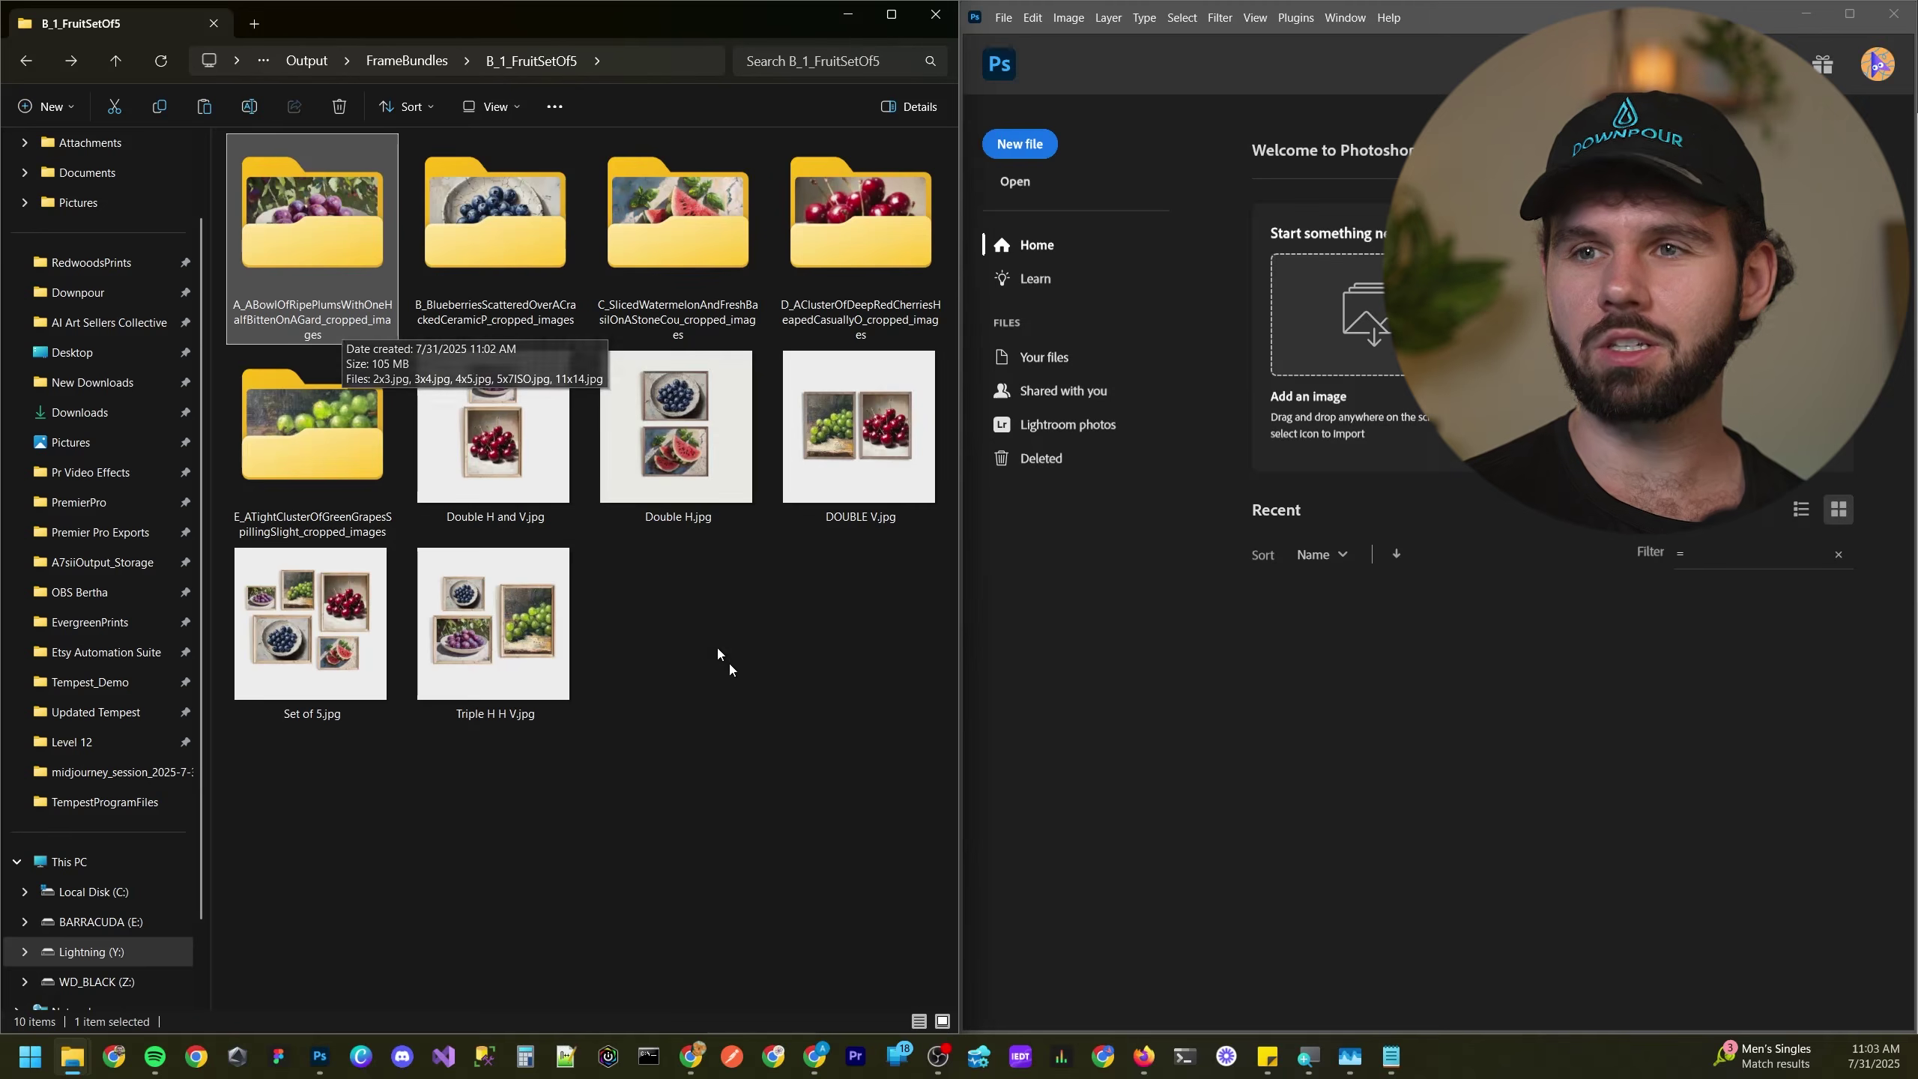
click(688, 588)
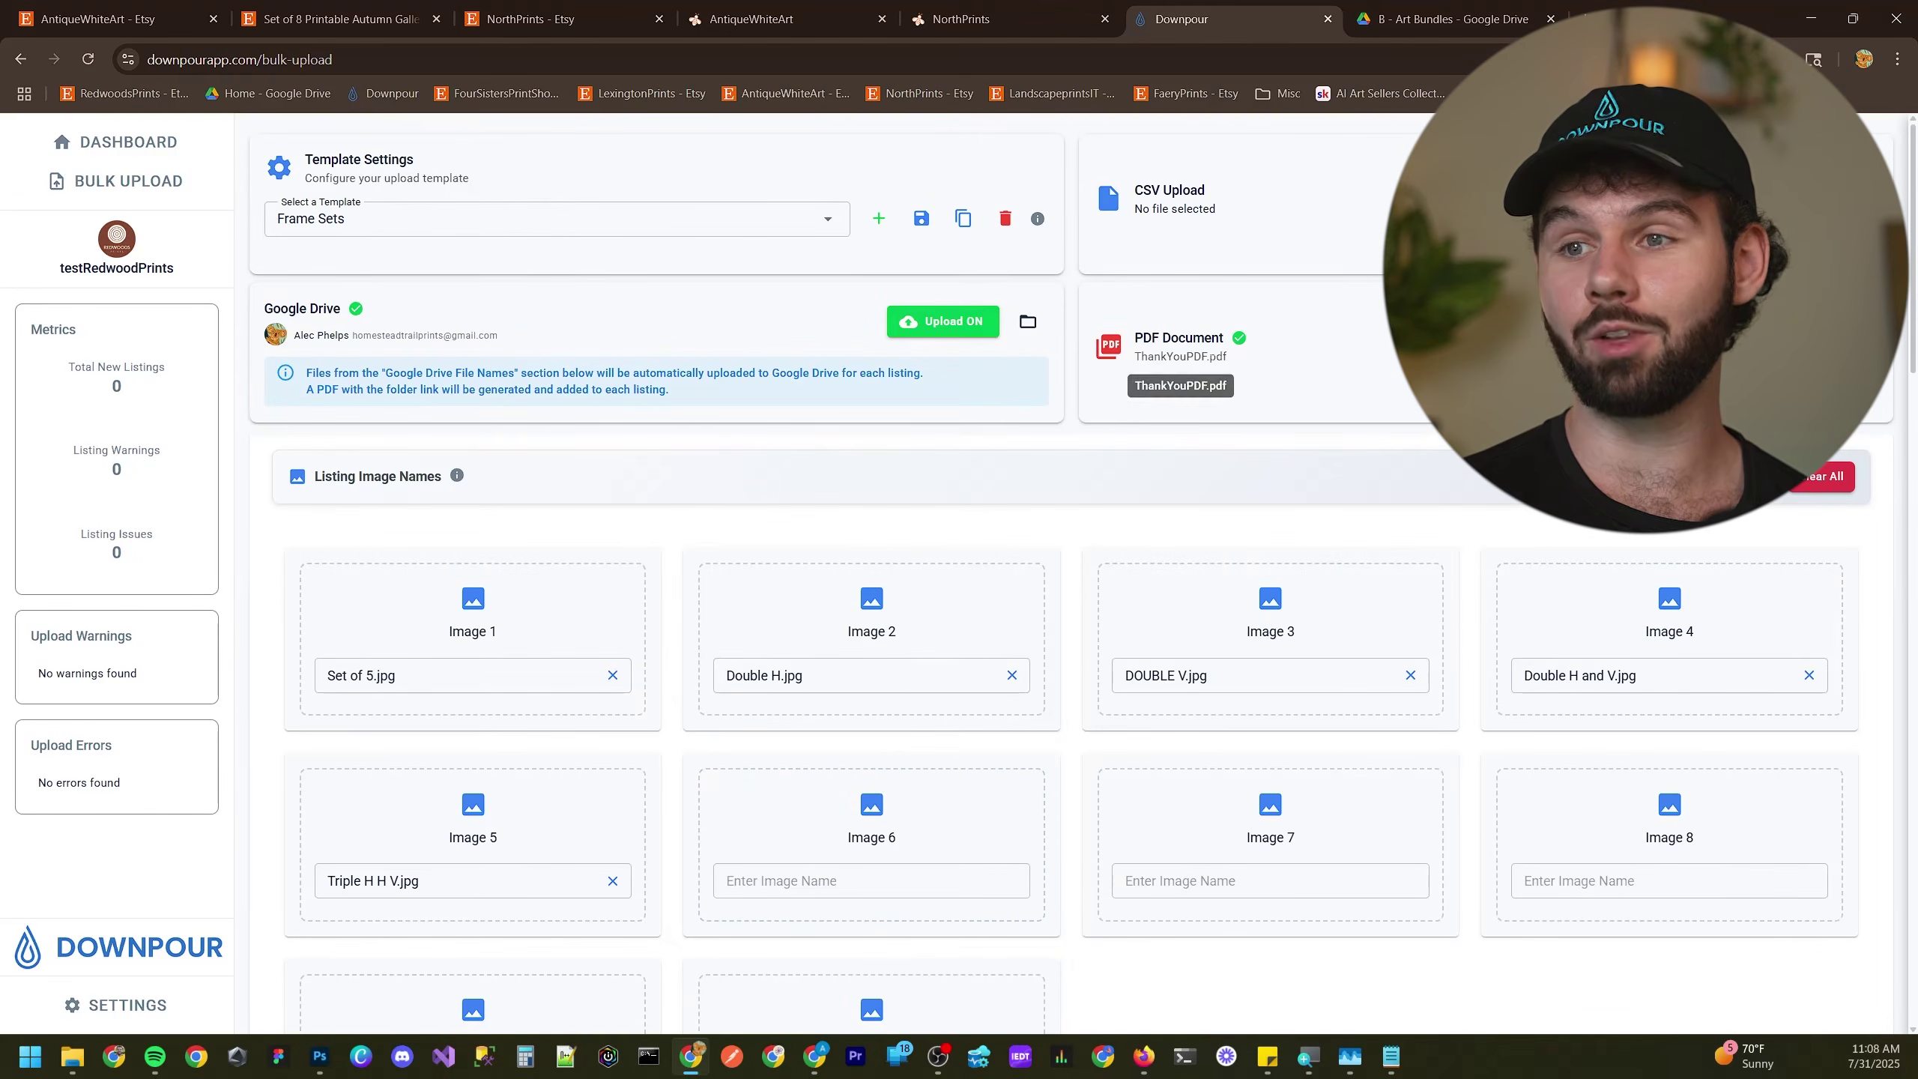
- Review the Frame Sets template's listing image names, digital file names and Google Drive file names on Downpour's bulk upload page
scroll(604, 467, down, 3)
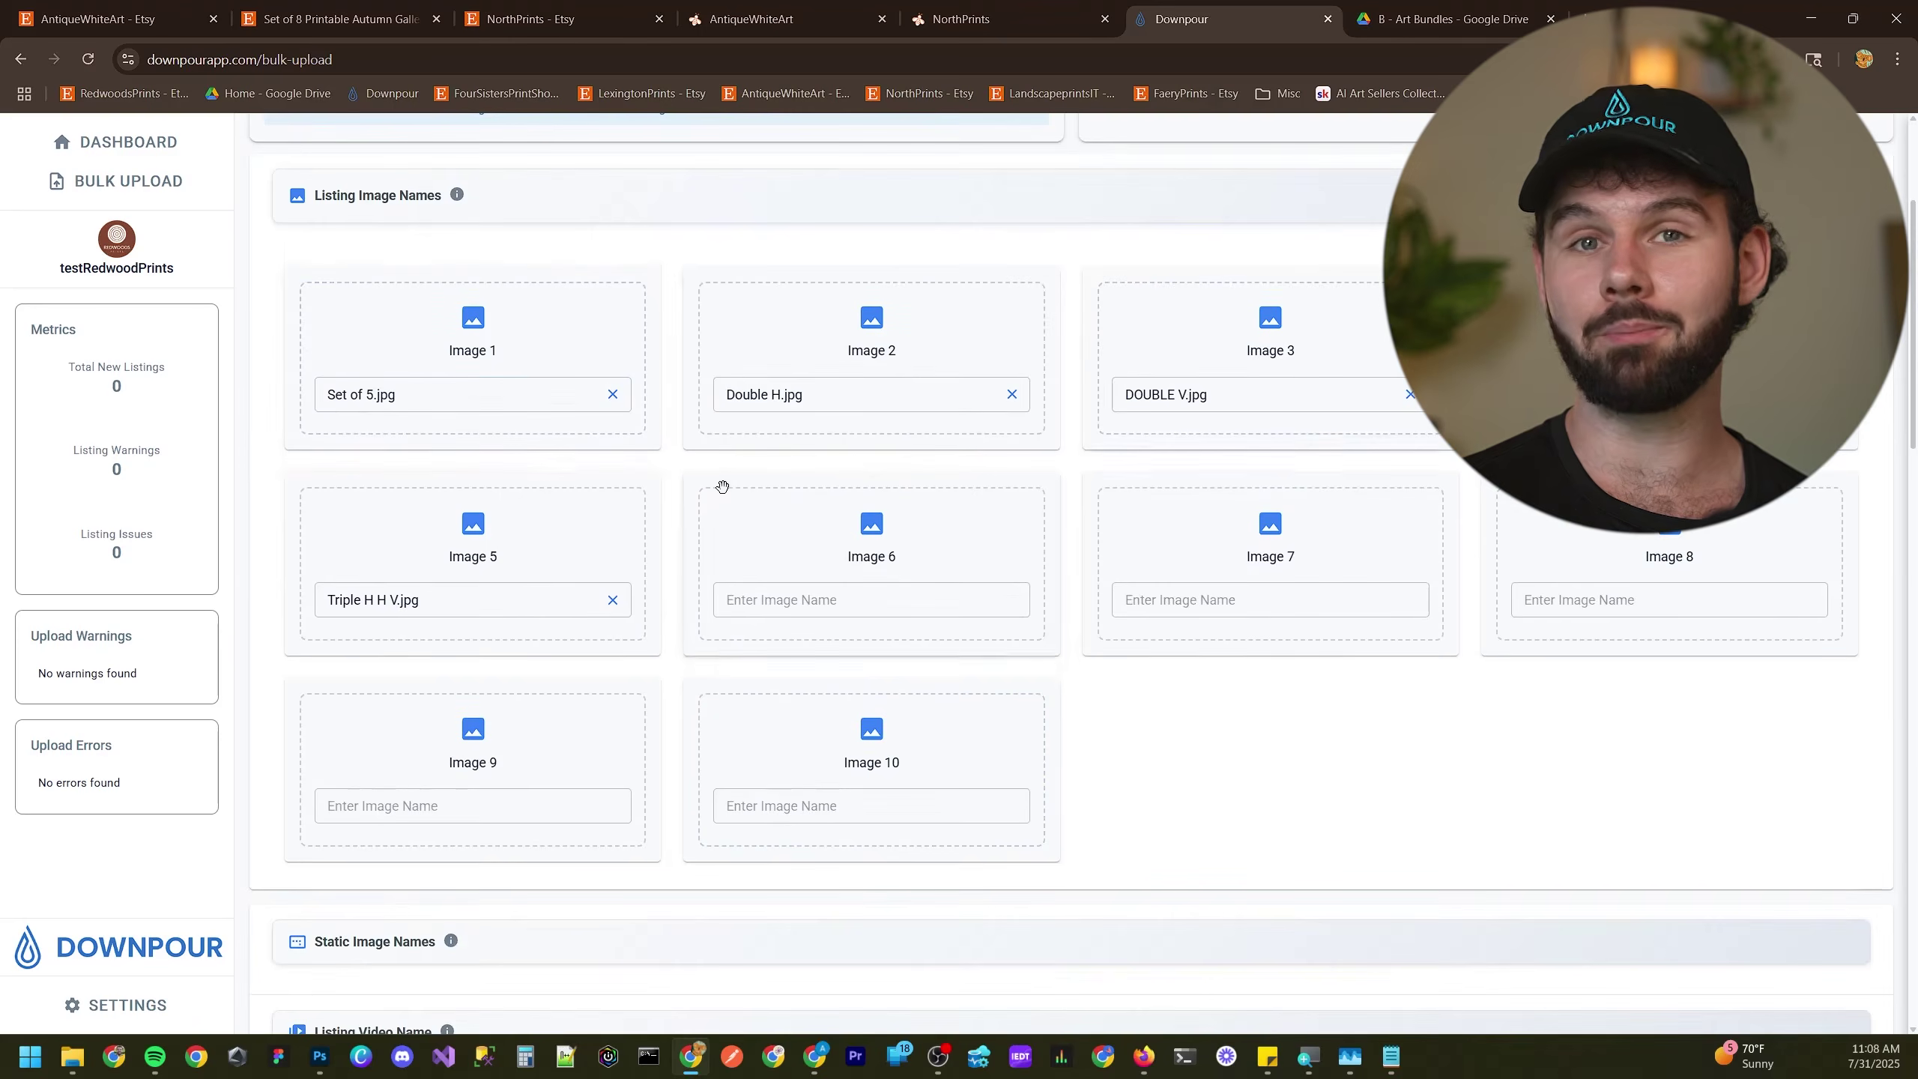
scroll(1194, 556, down, 10)
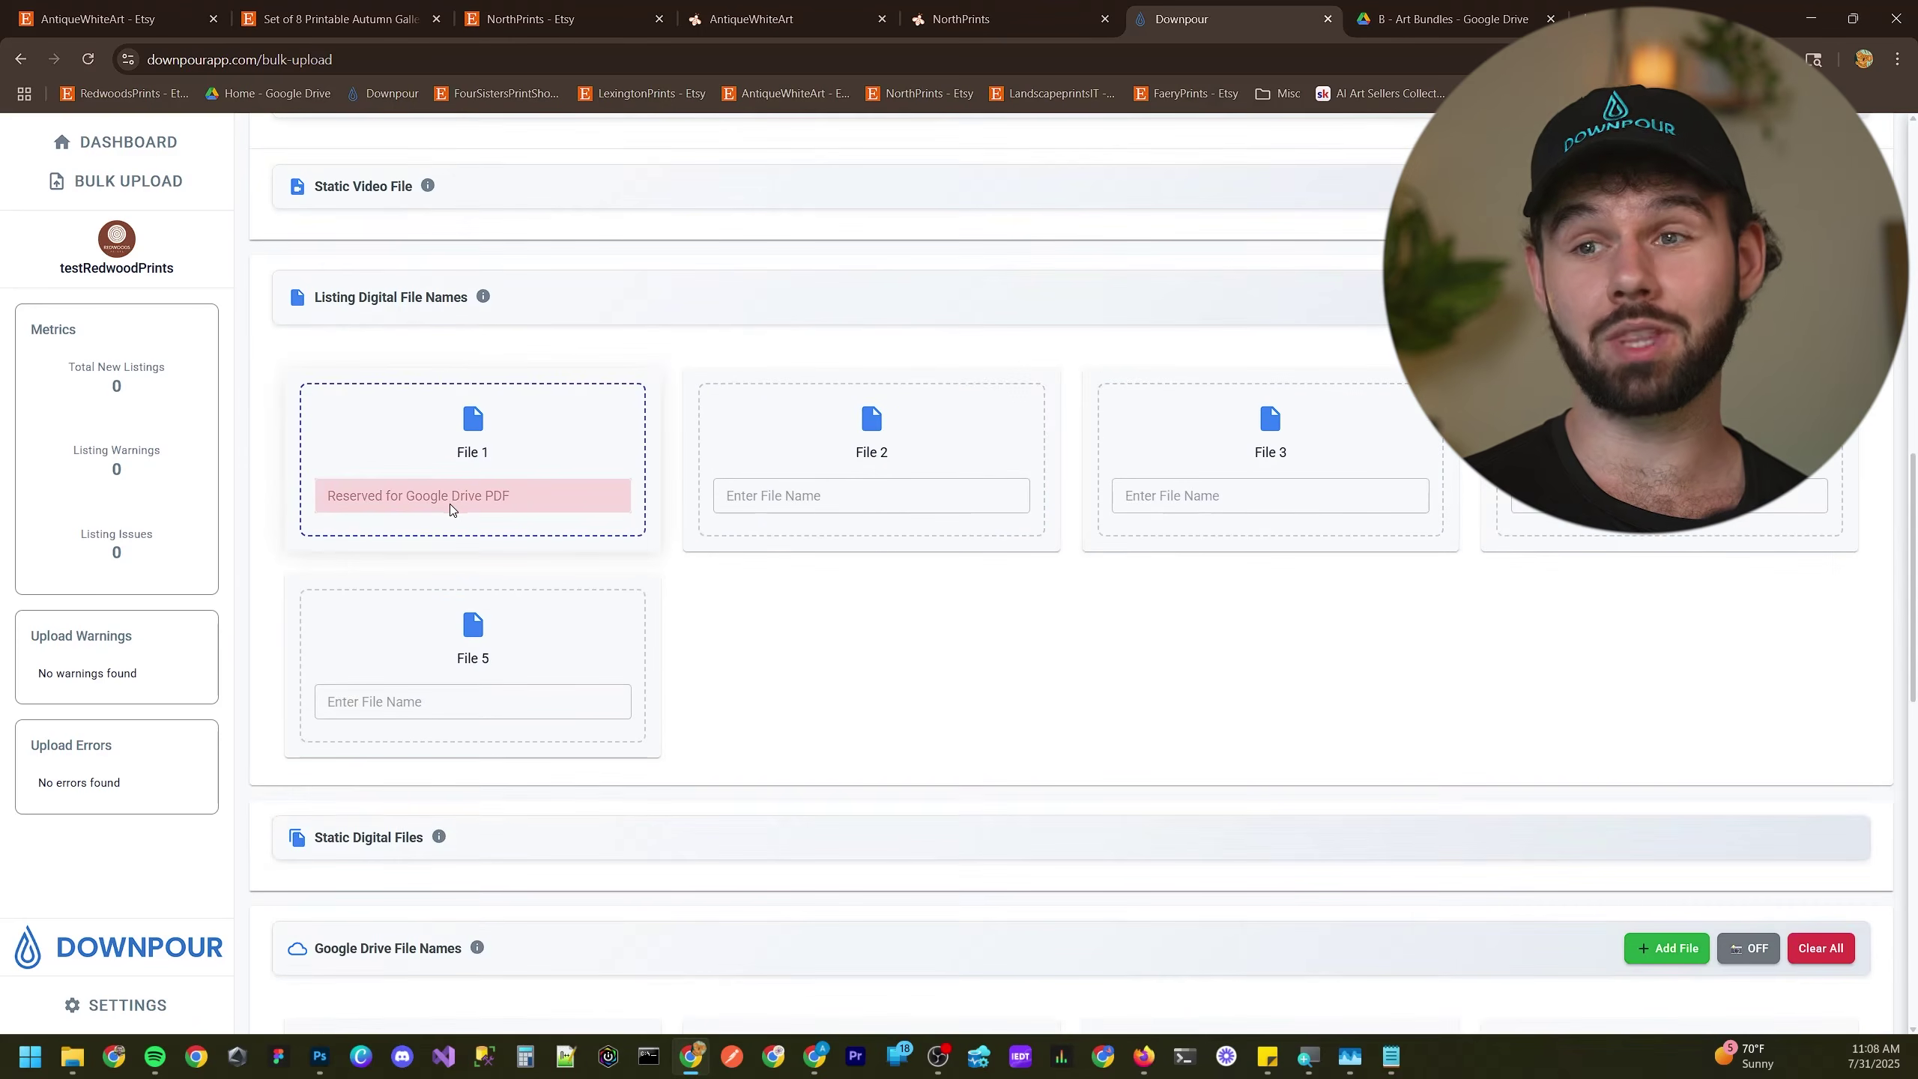
scroll(506, 497, down, 7)
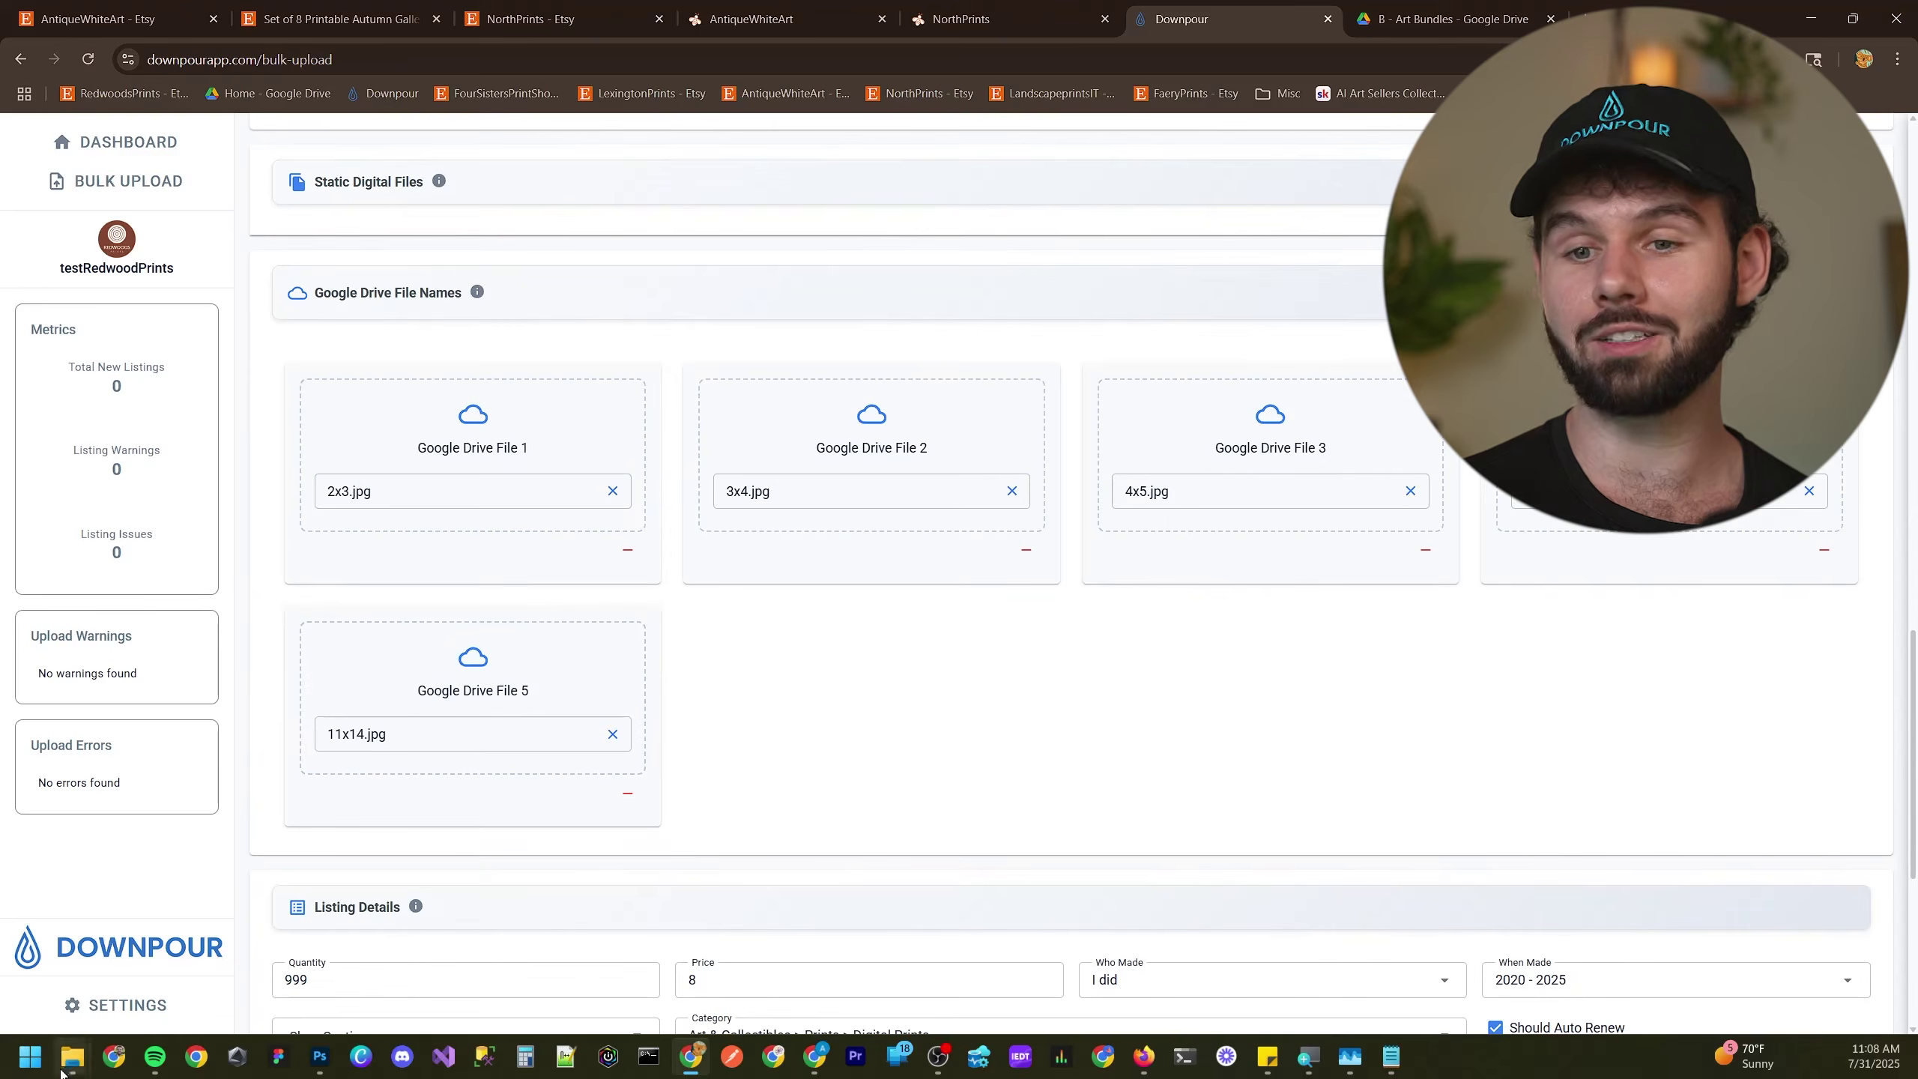
- Switch to the FrameBundles folder window and open the plums folder in B_1_FruitSetOf5 to compare its file names with the template
mouse_move(72, 1056)
click(495, 959)
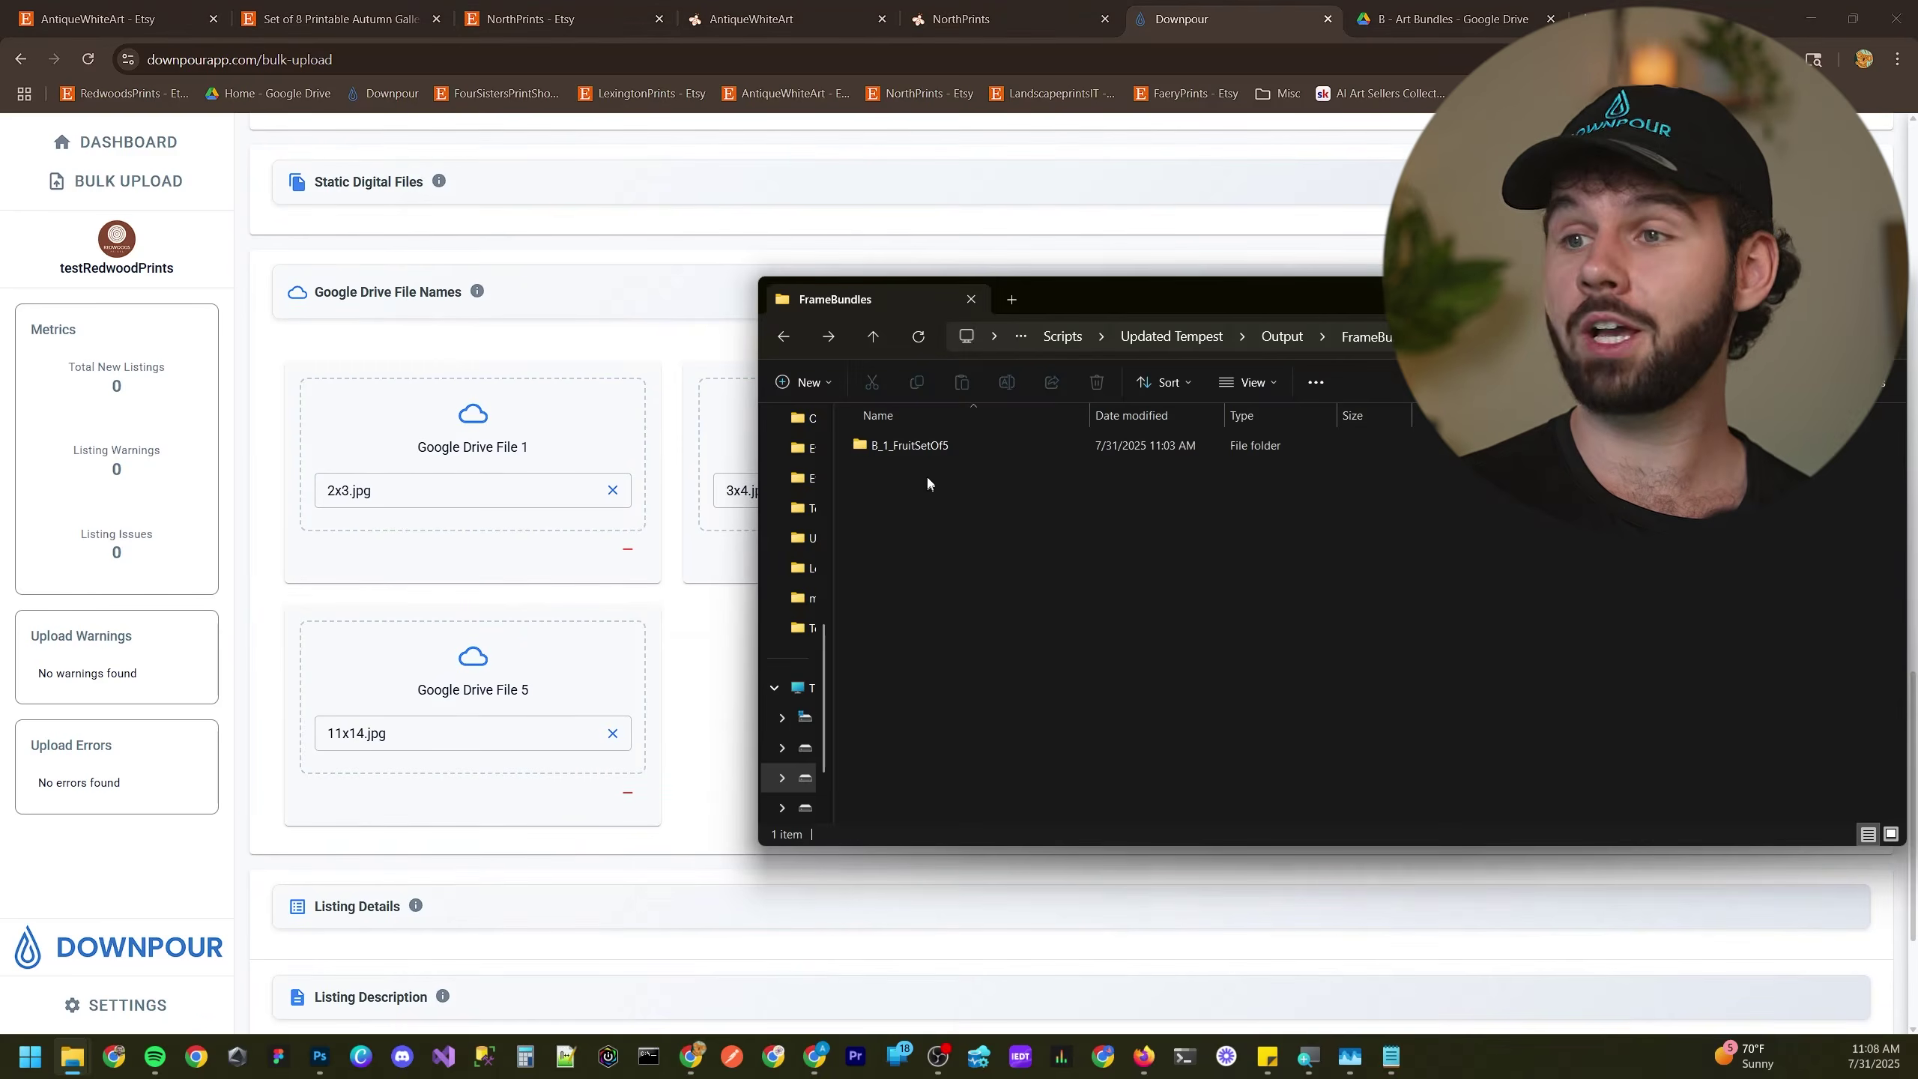
double_click(918, 447)
double_click(995, 516)
scroll(958, 598, up, 3)
scroll(1006, 609, up, 2)
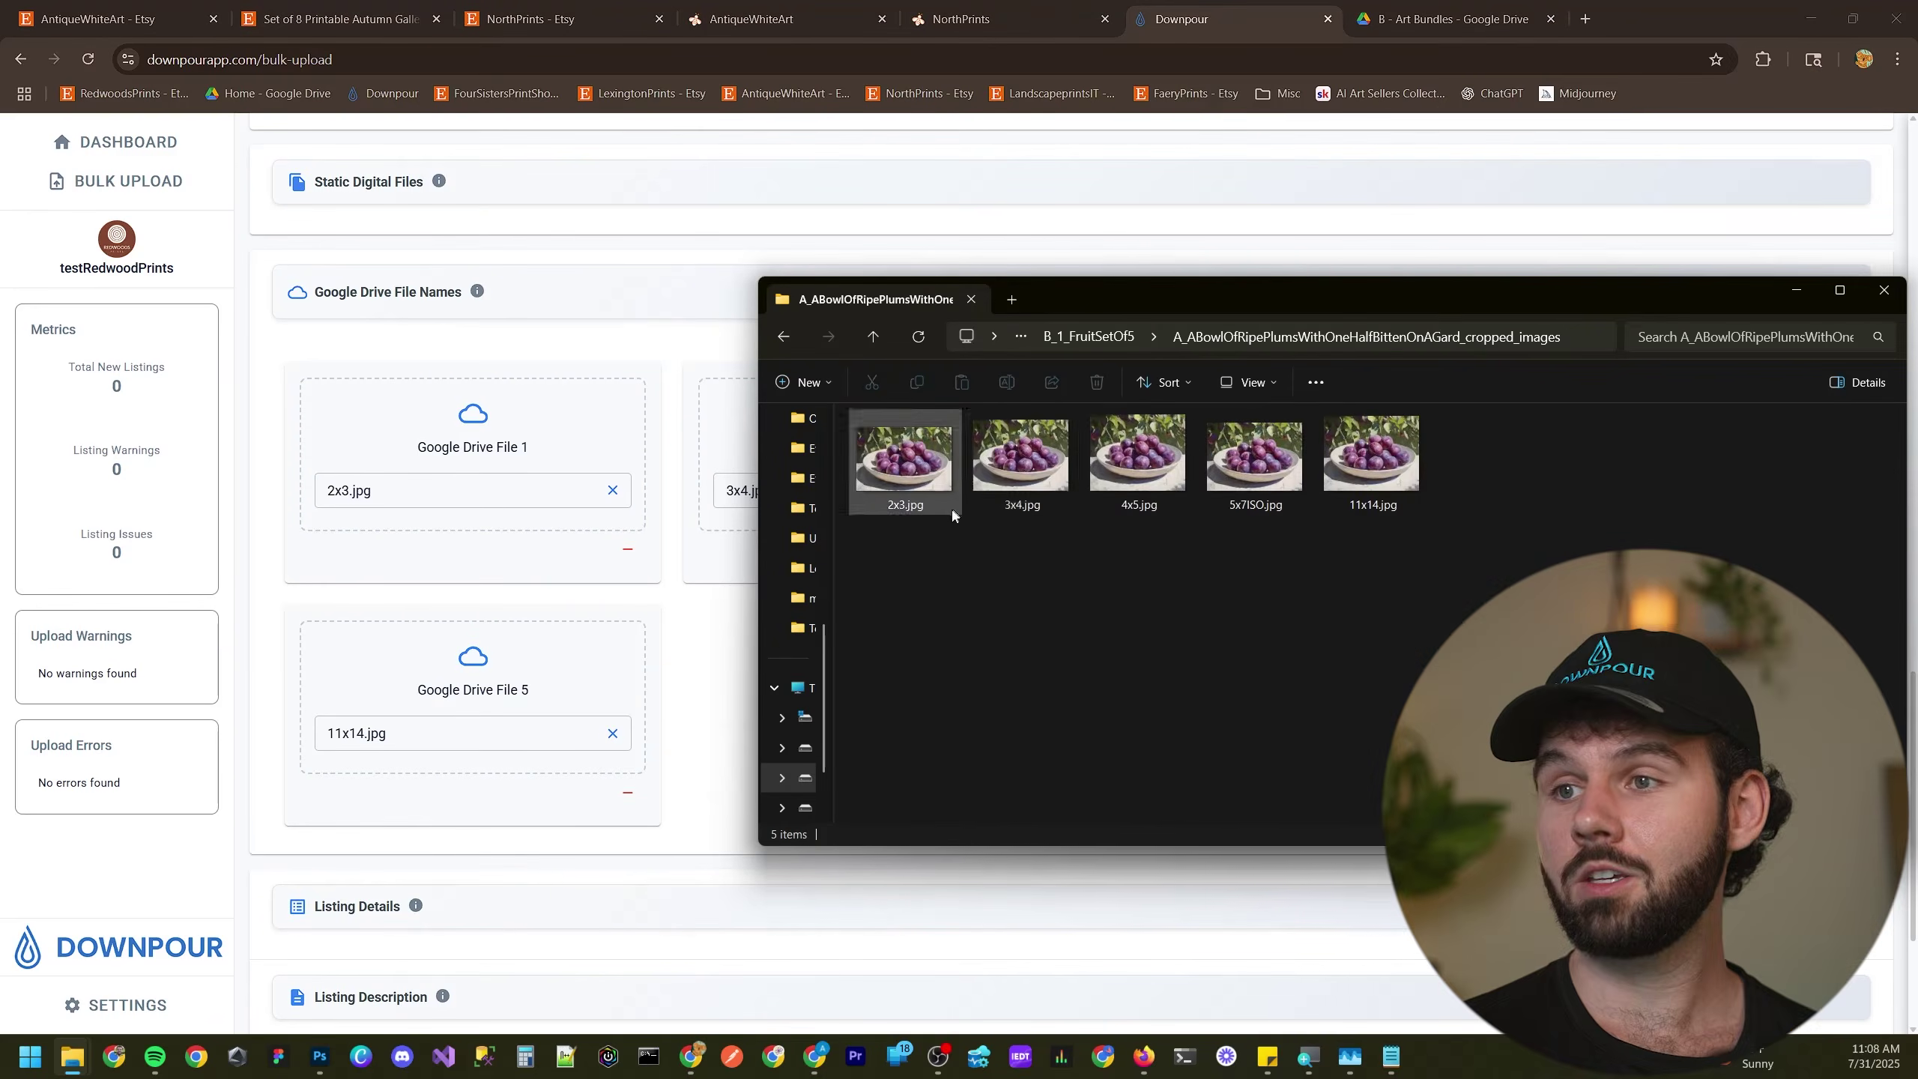
click(664, 633)
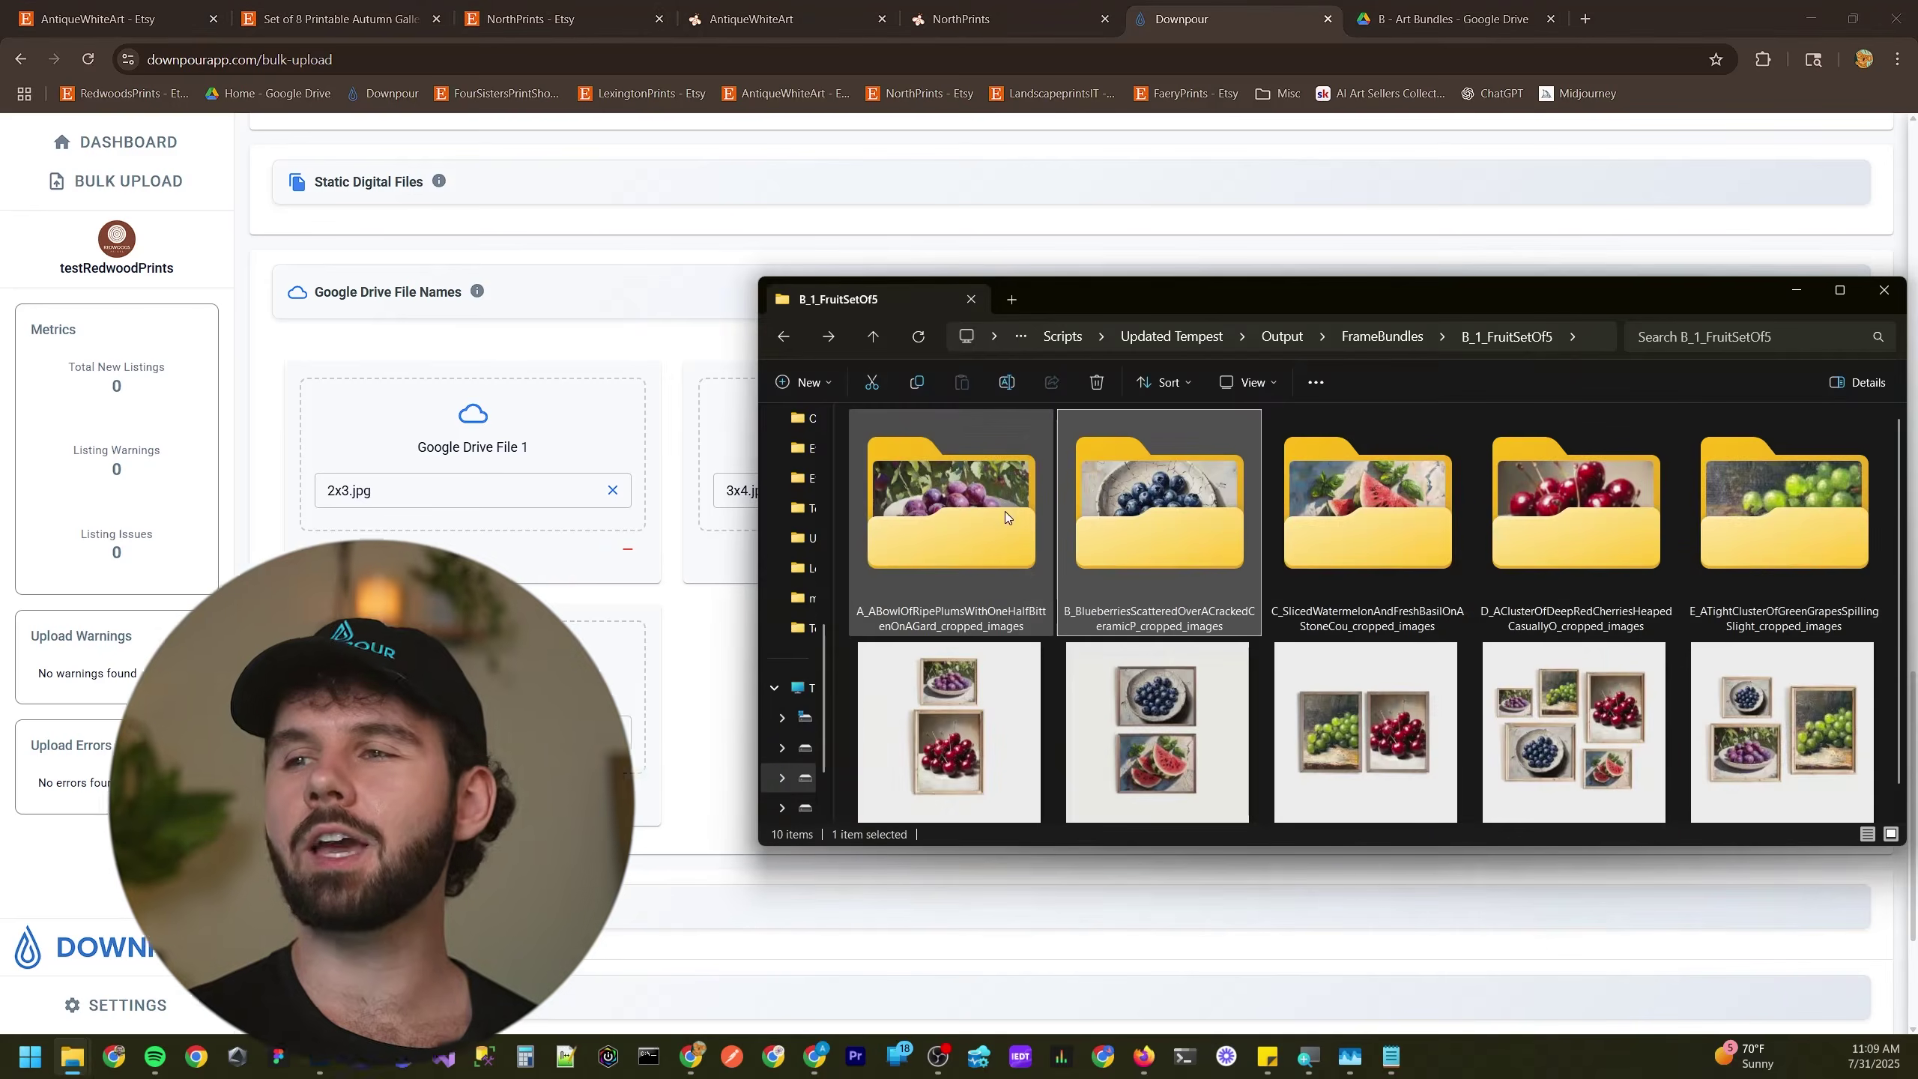
- Check the exported size files in the plums, blueberries, watermelon and cherries folders, and return to the Downpour bulk upload page
double_click(971, 522)
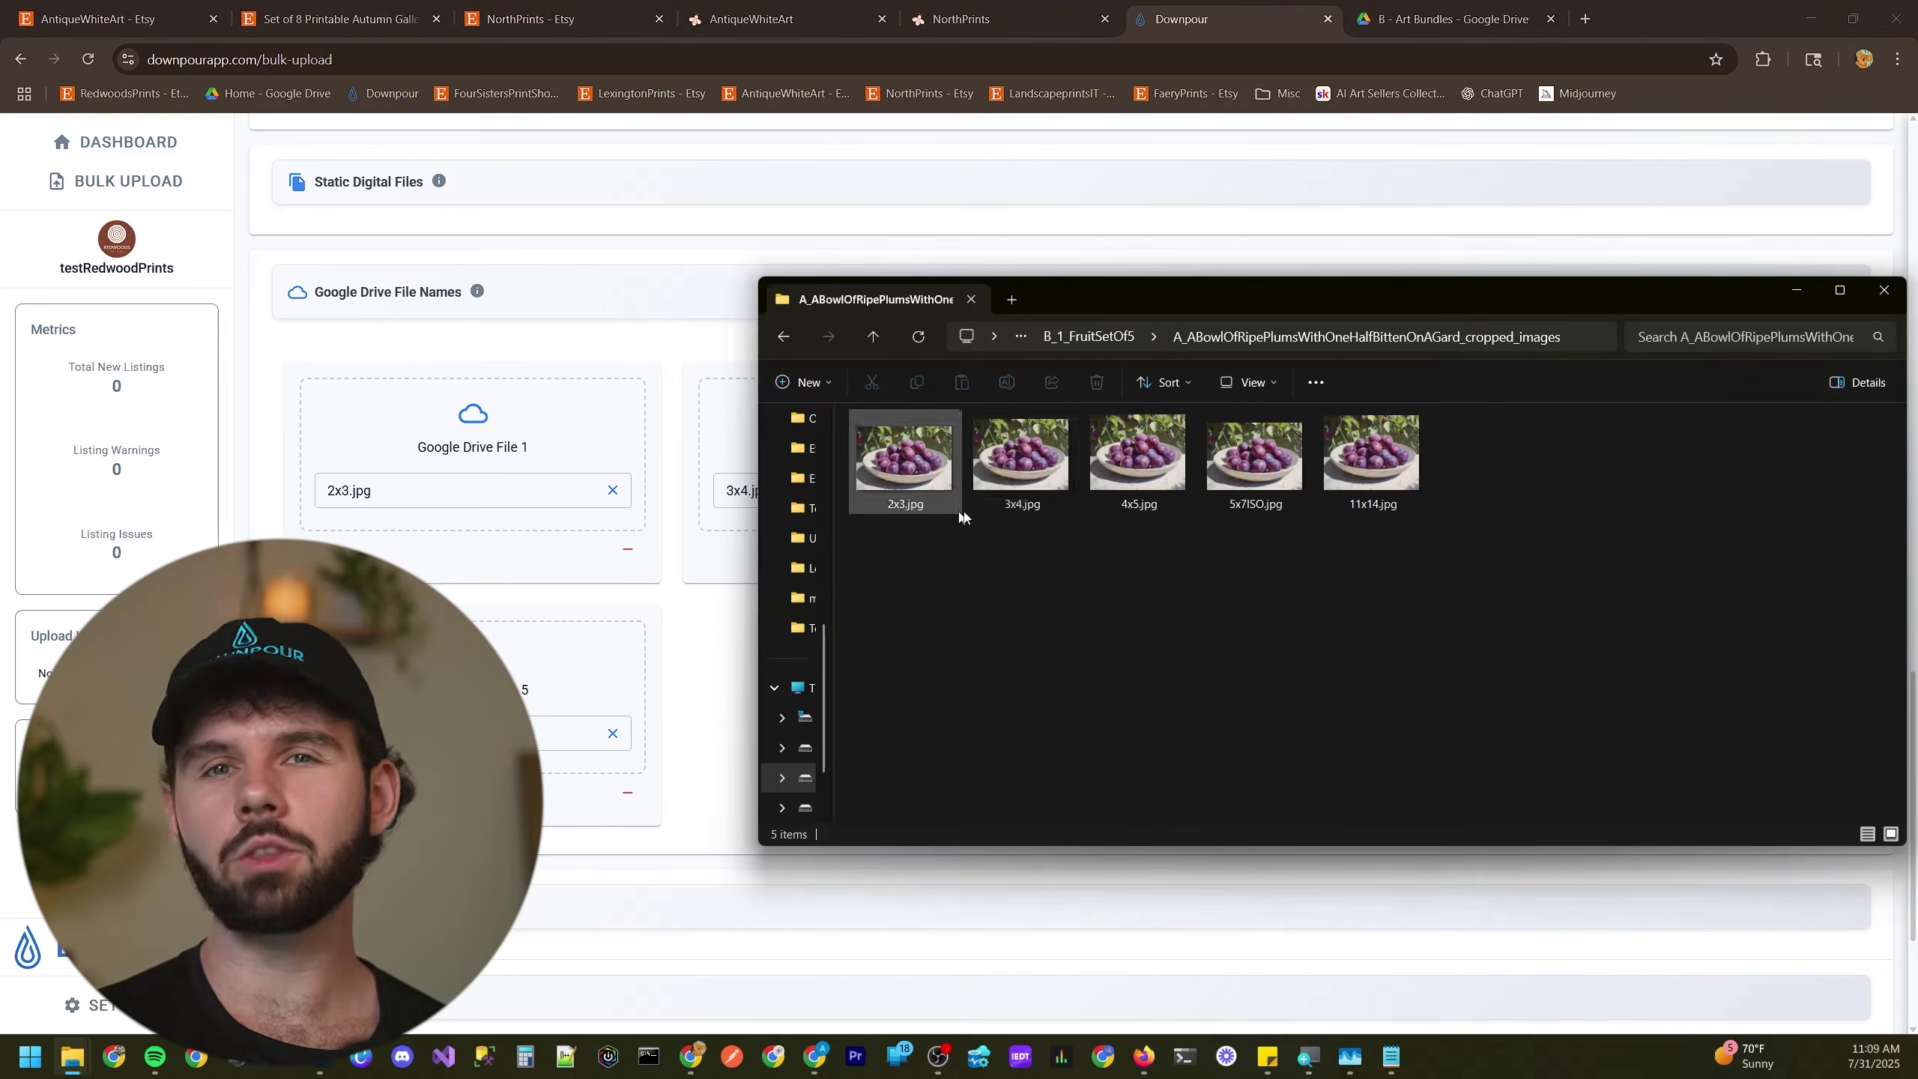
key(alt+Left)
double_click(1129, 540)
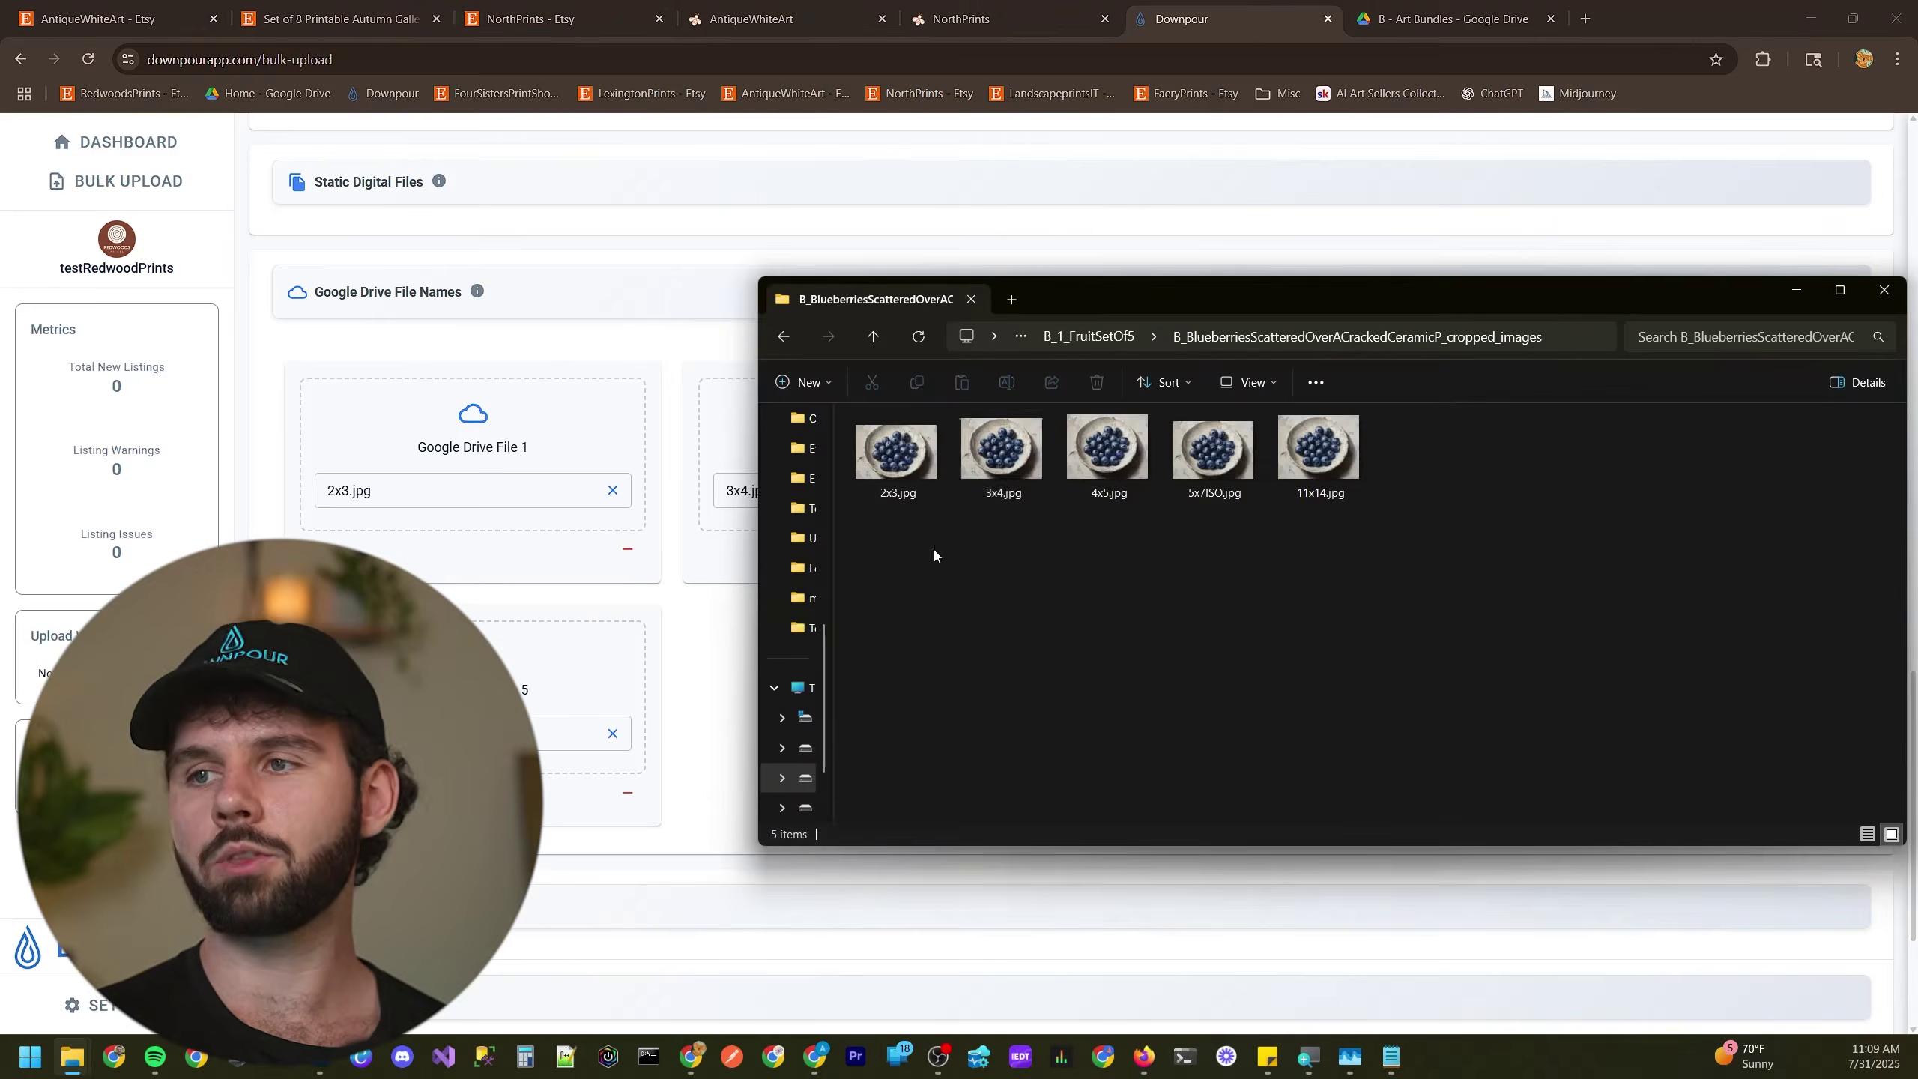
key(alt+Left)
double_click(1298, 538)
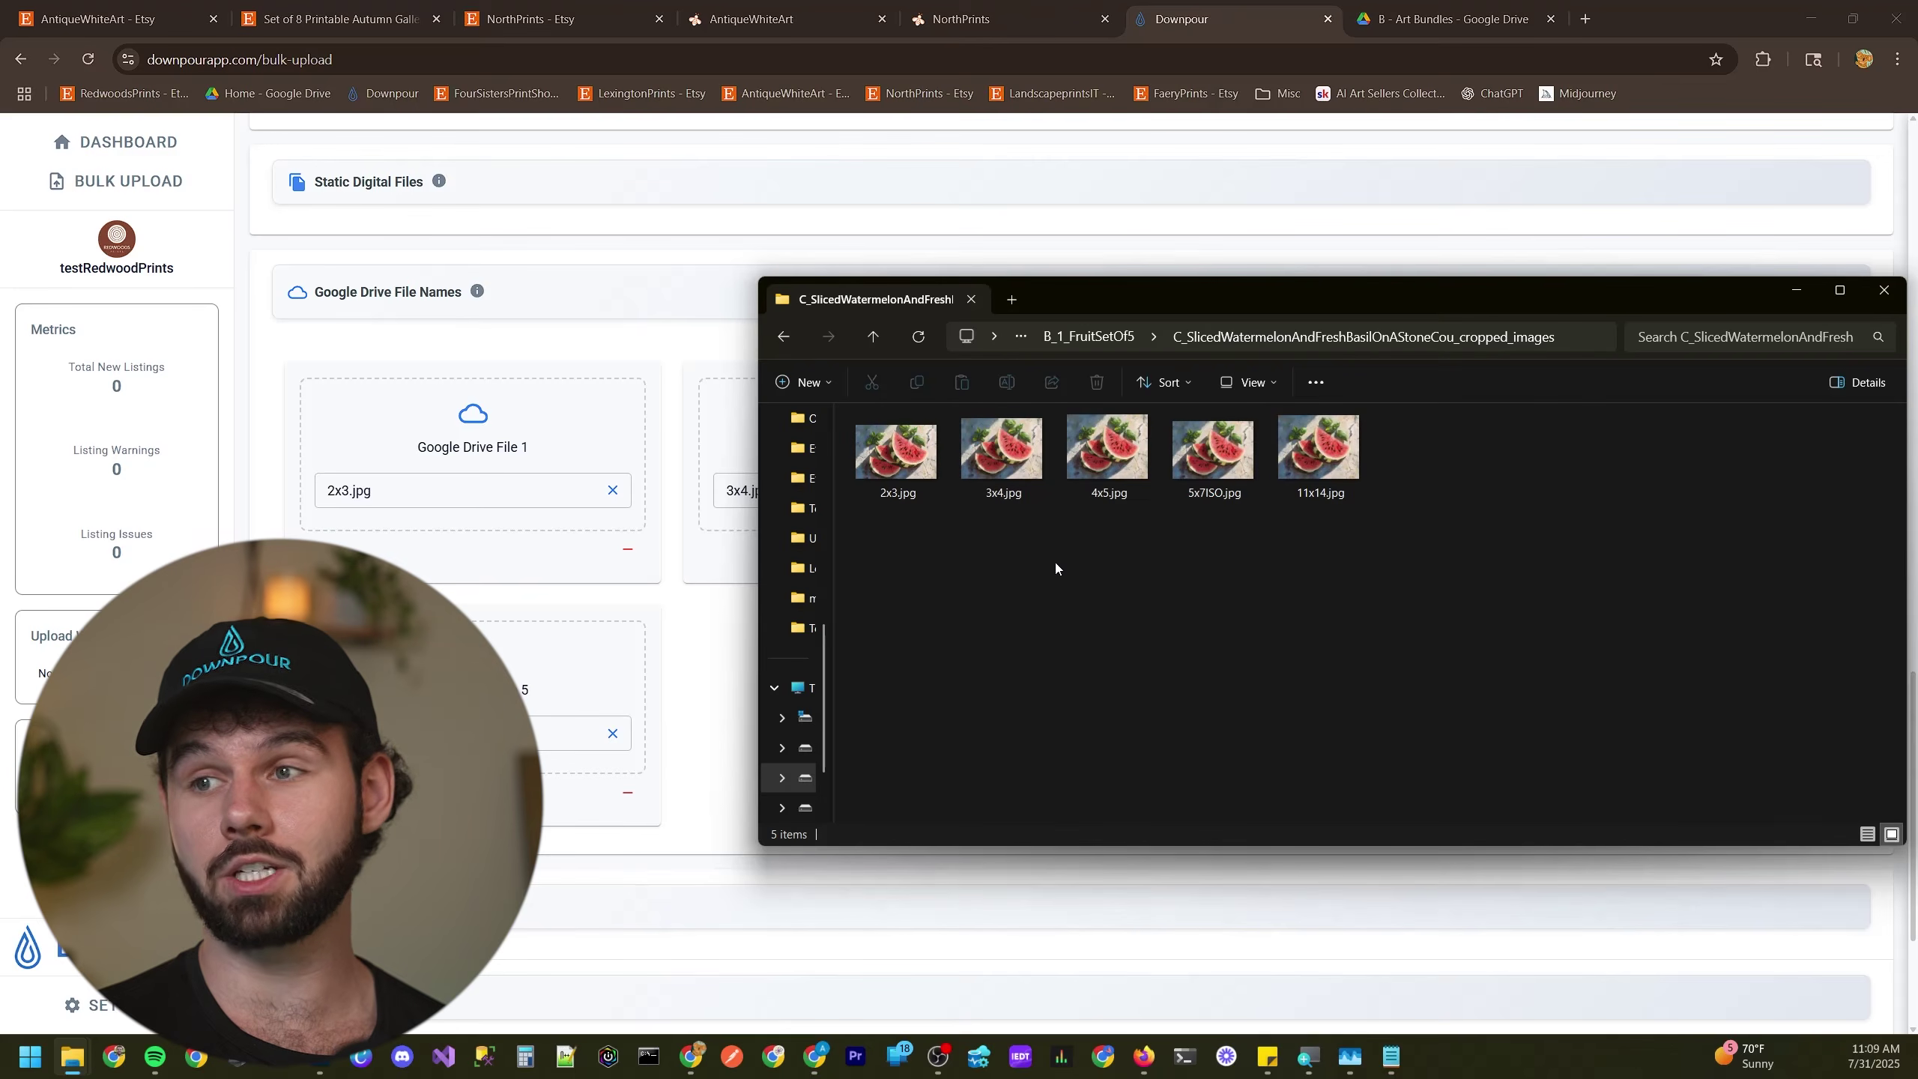
click(1006, 490)
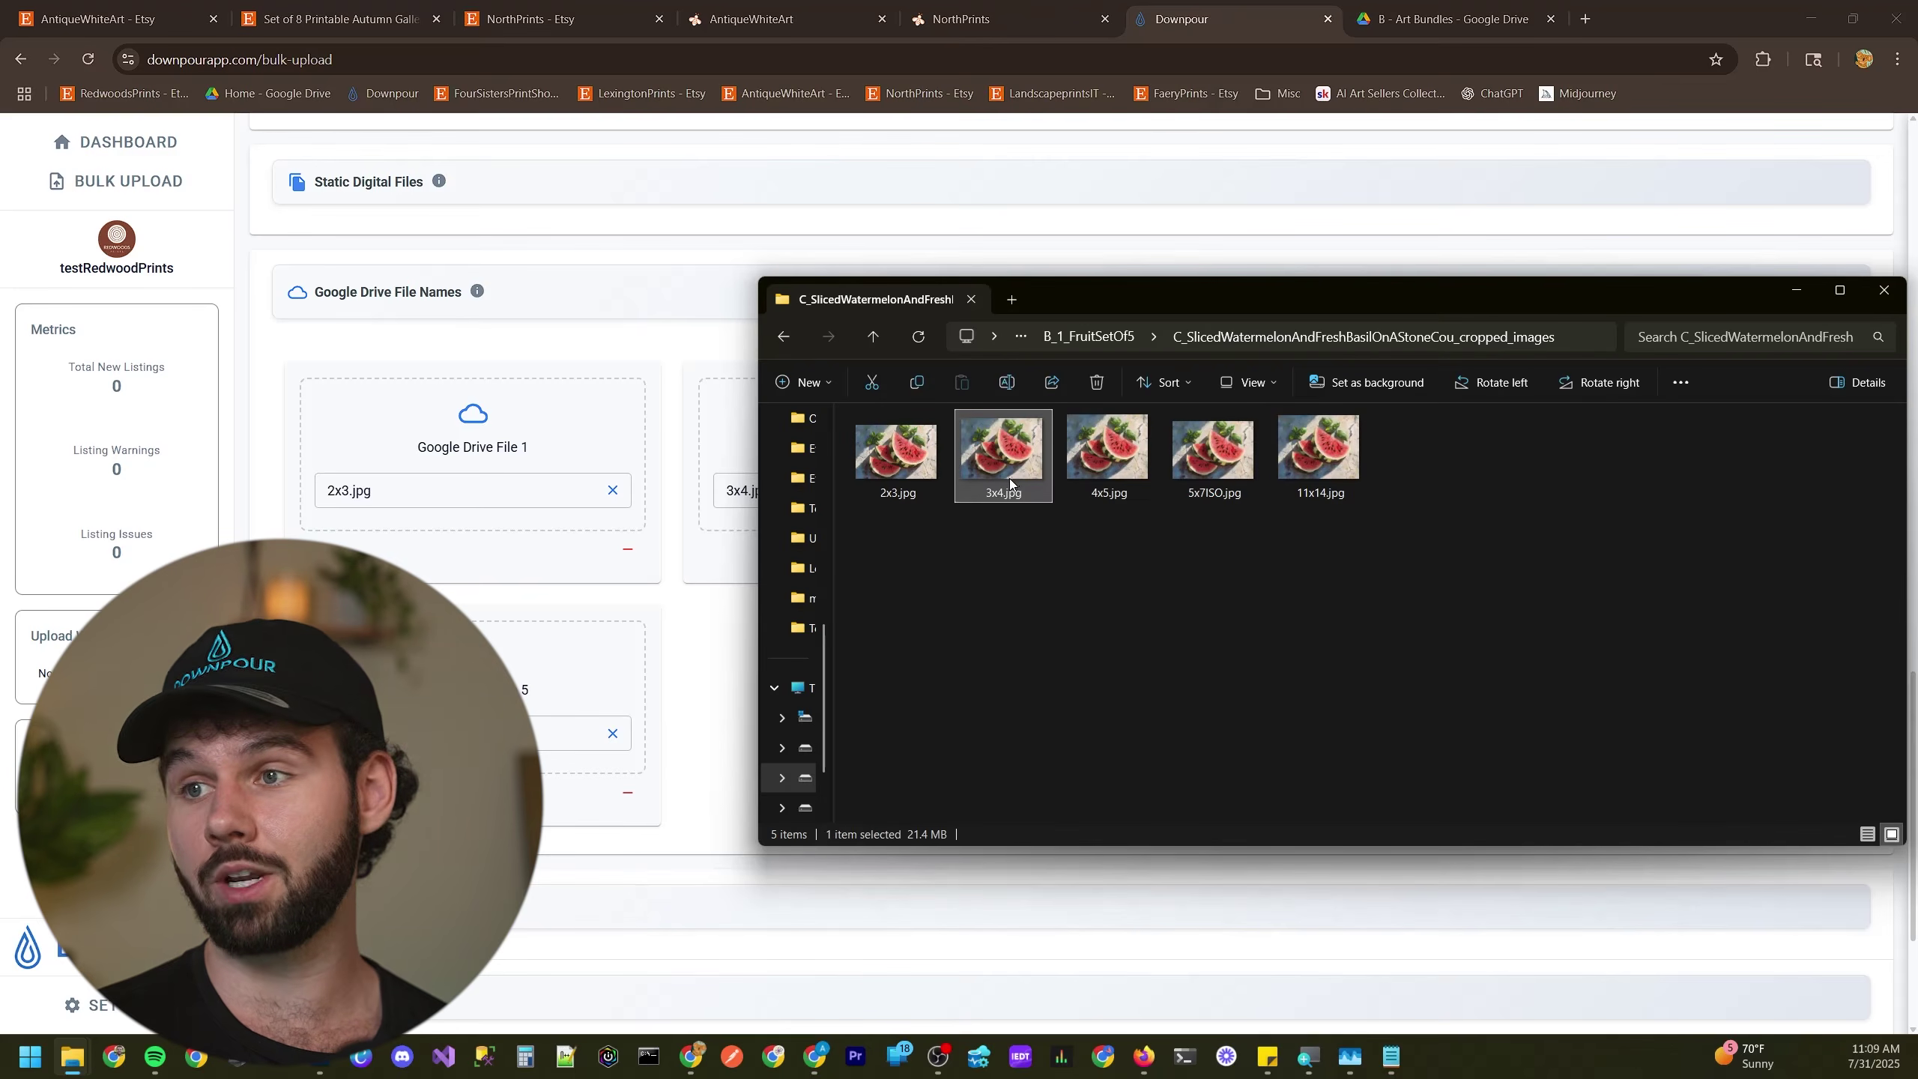
key(alt+Left)
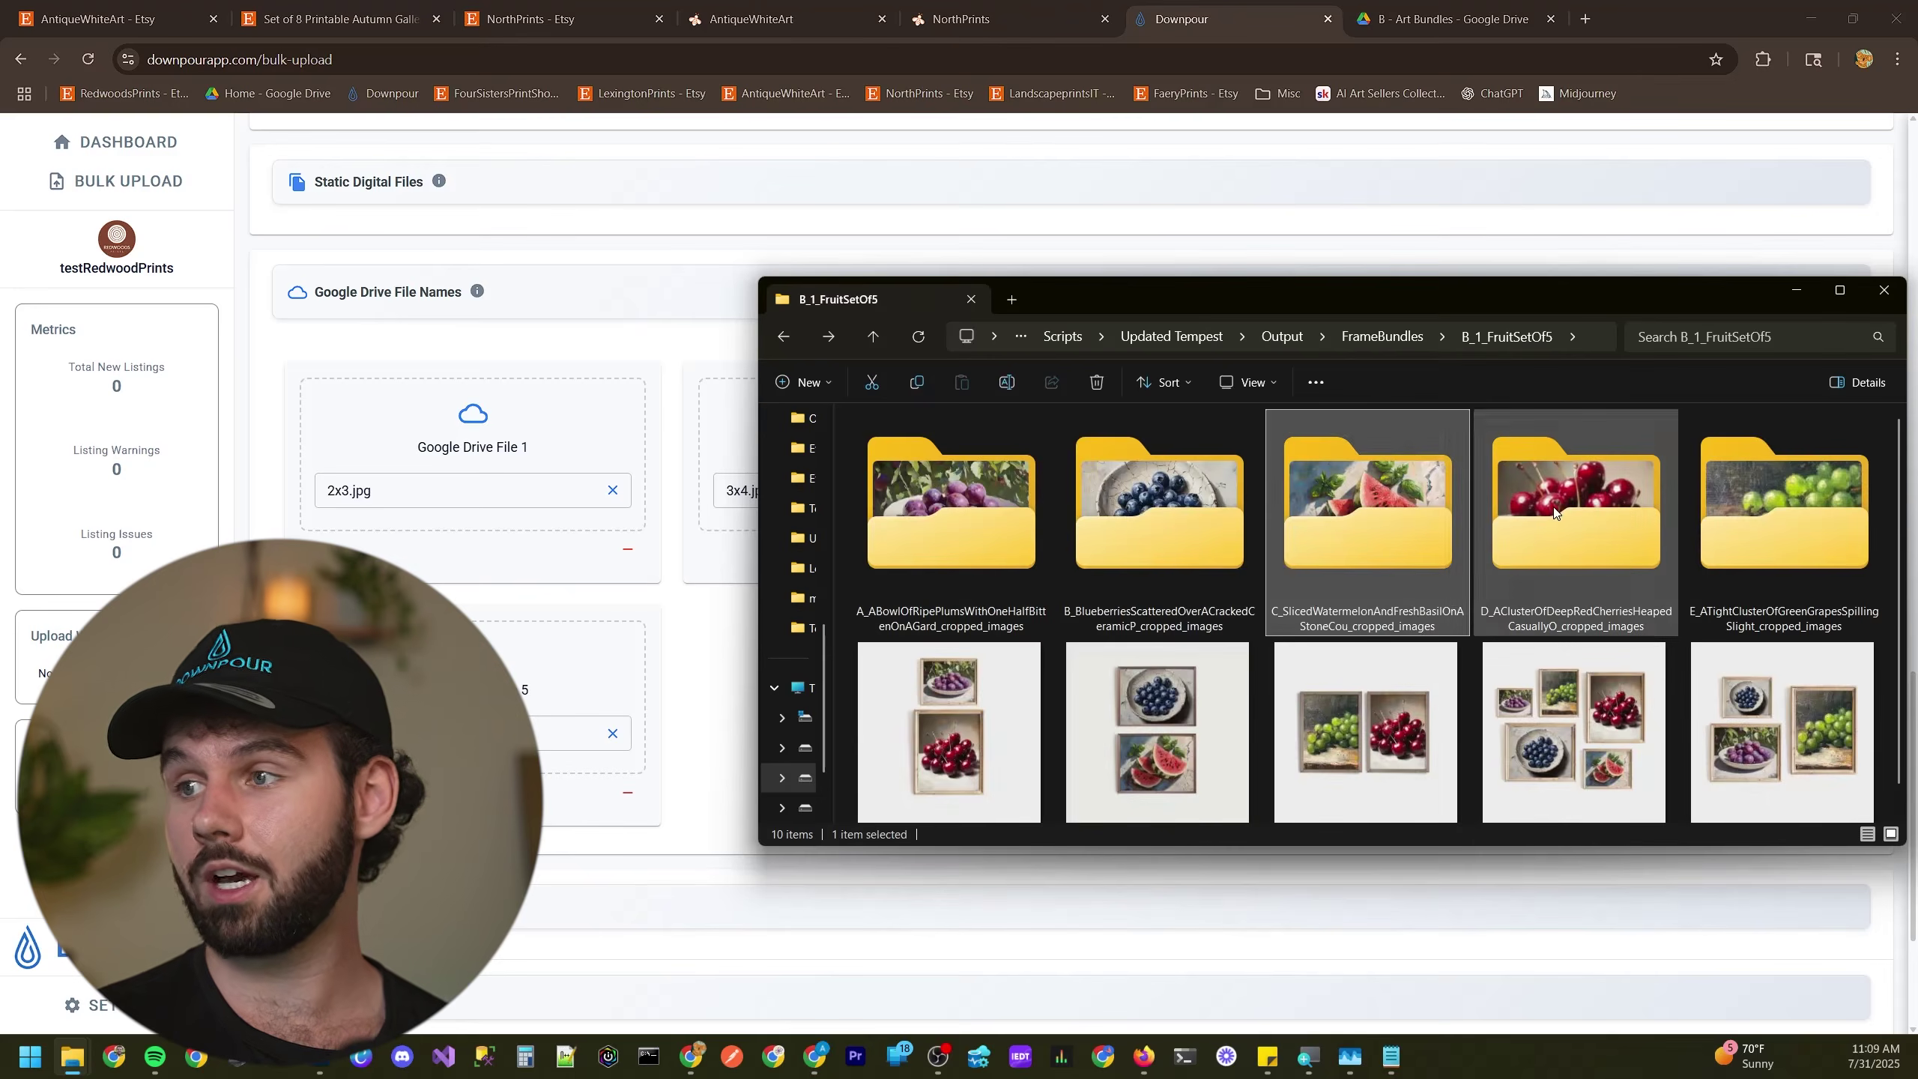
double_click(1538, 514)
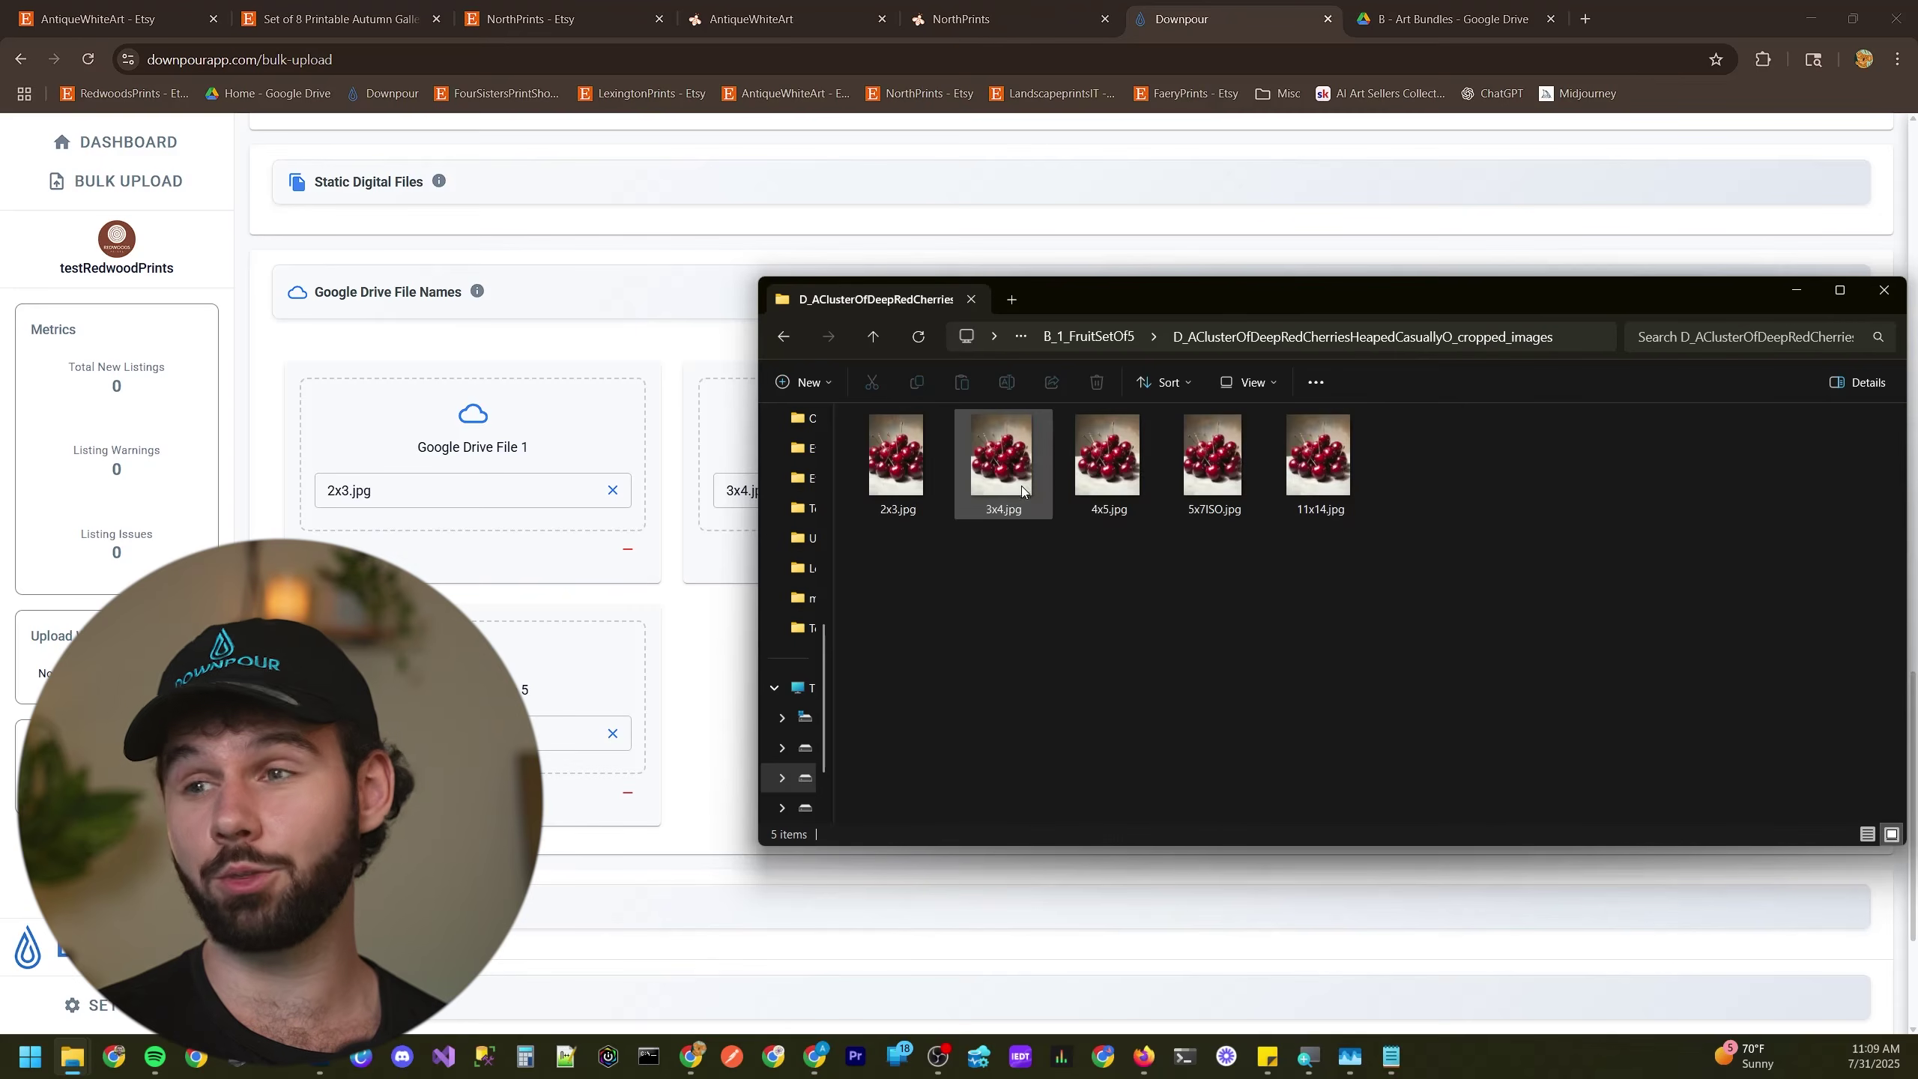
key(alt+Left)
key(alt+Left)
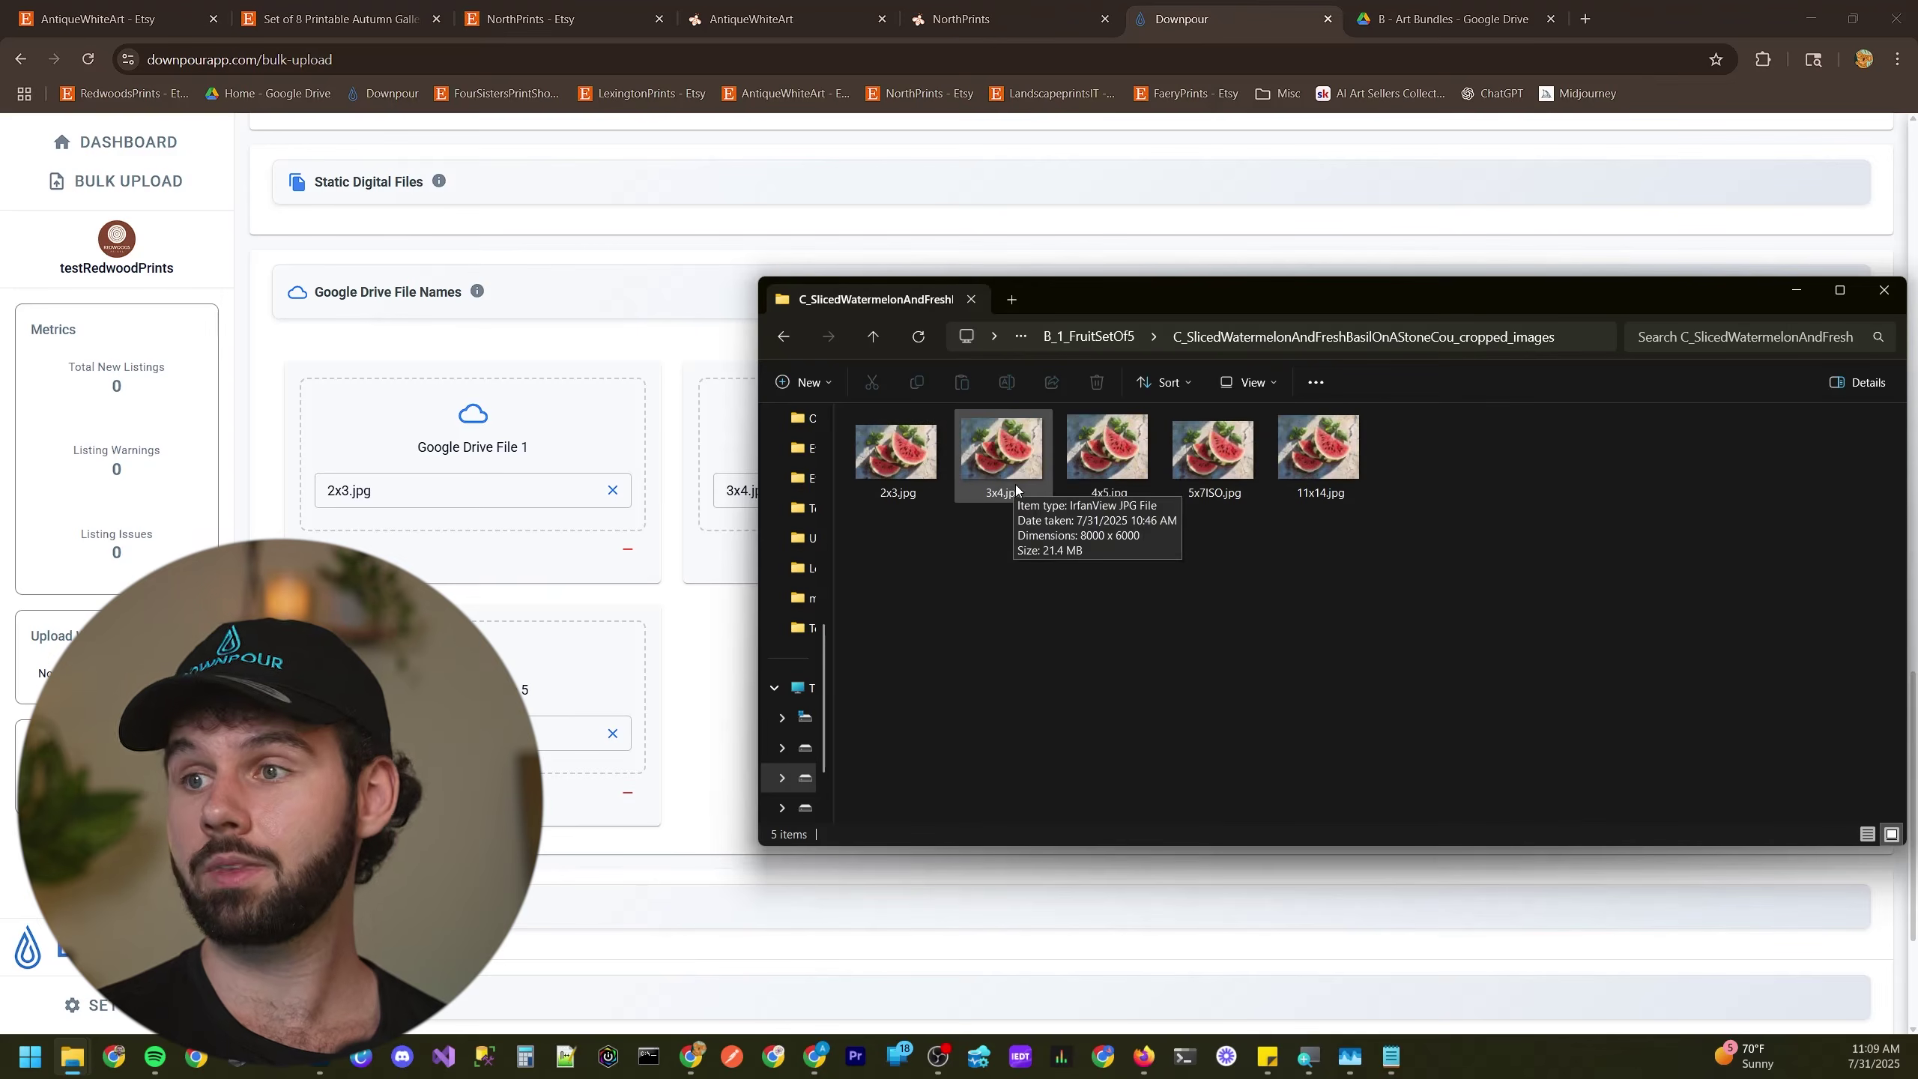
click(736, 664)
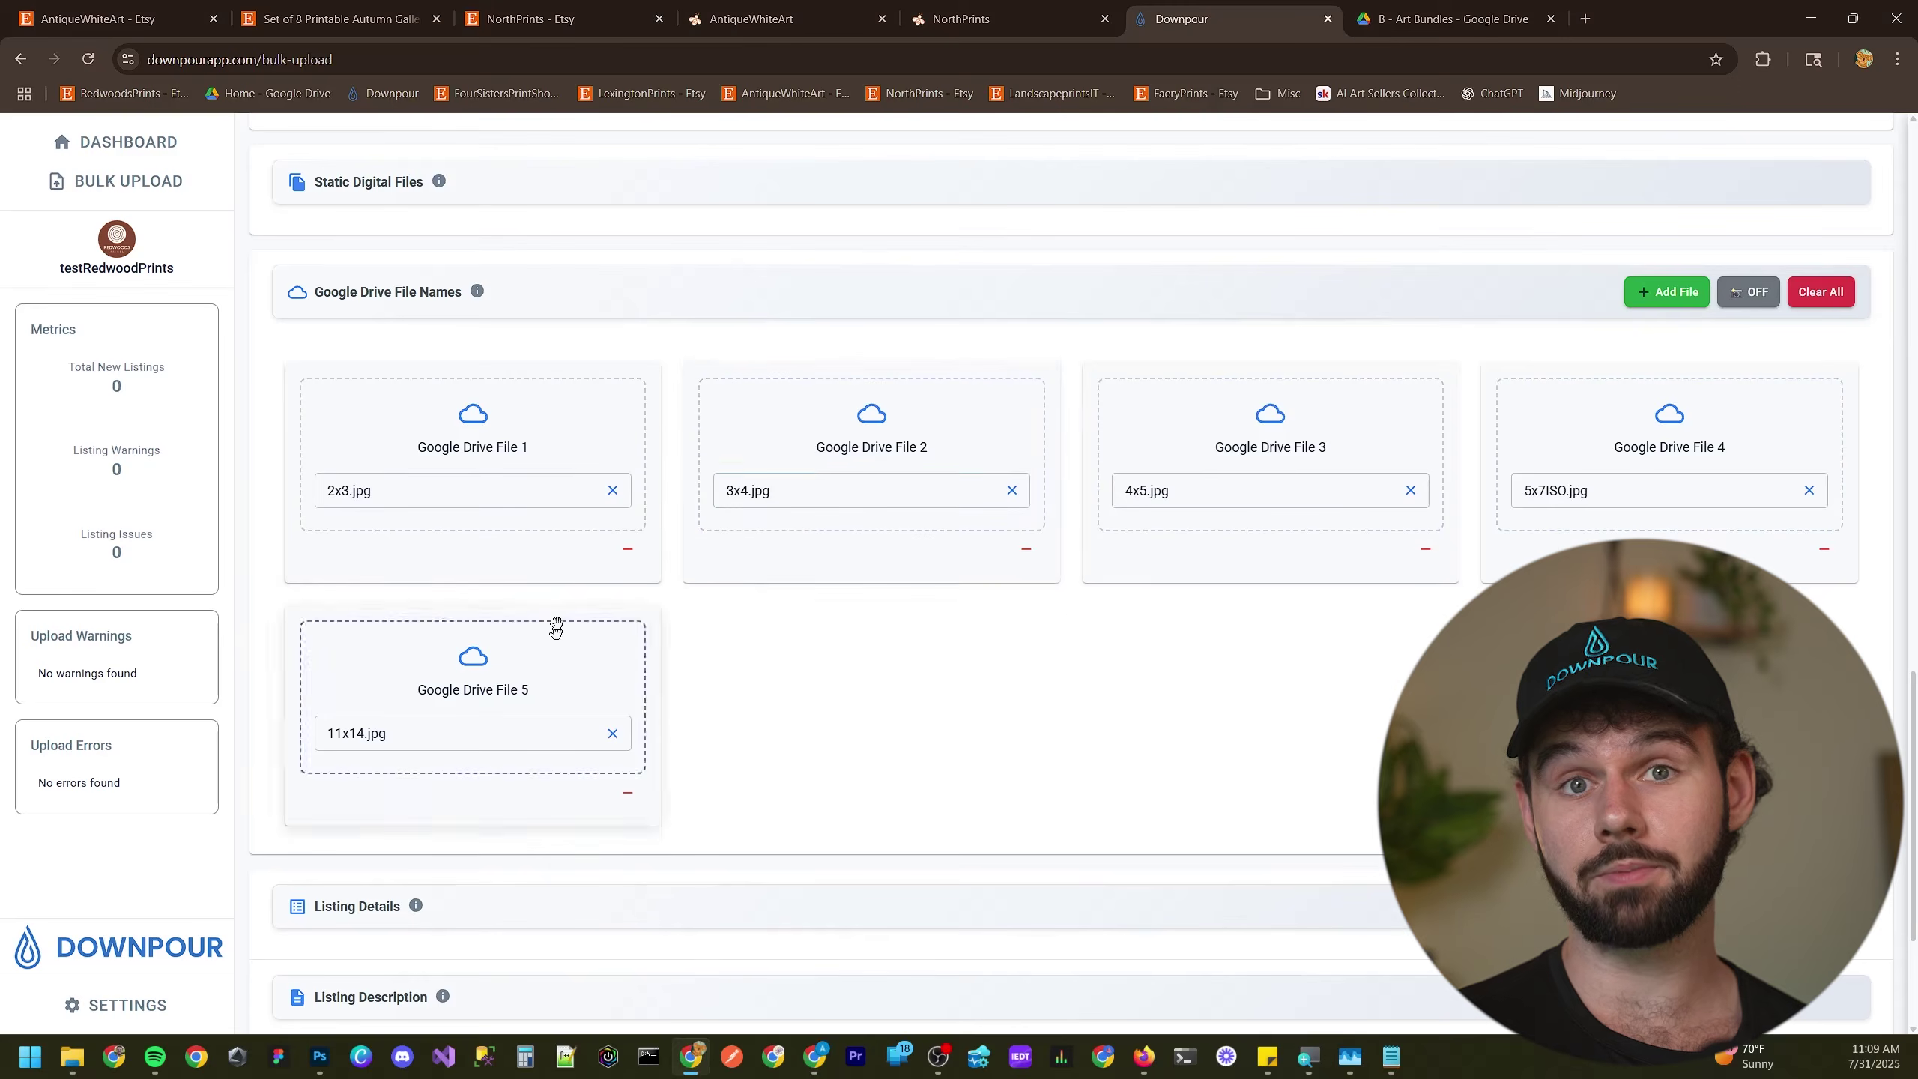
- Upload the B_1_FruitSetOf5 folder from FrameBundles to the Downpour bulk upload page and look over the new listing's images and files
scroll(835, 601, down, 2)
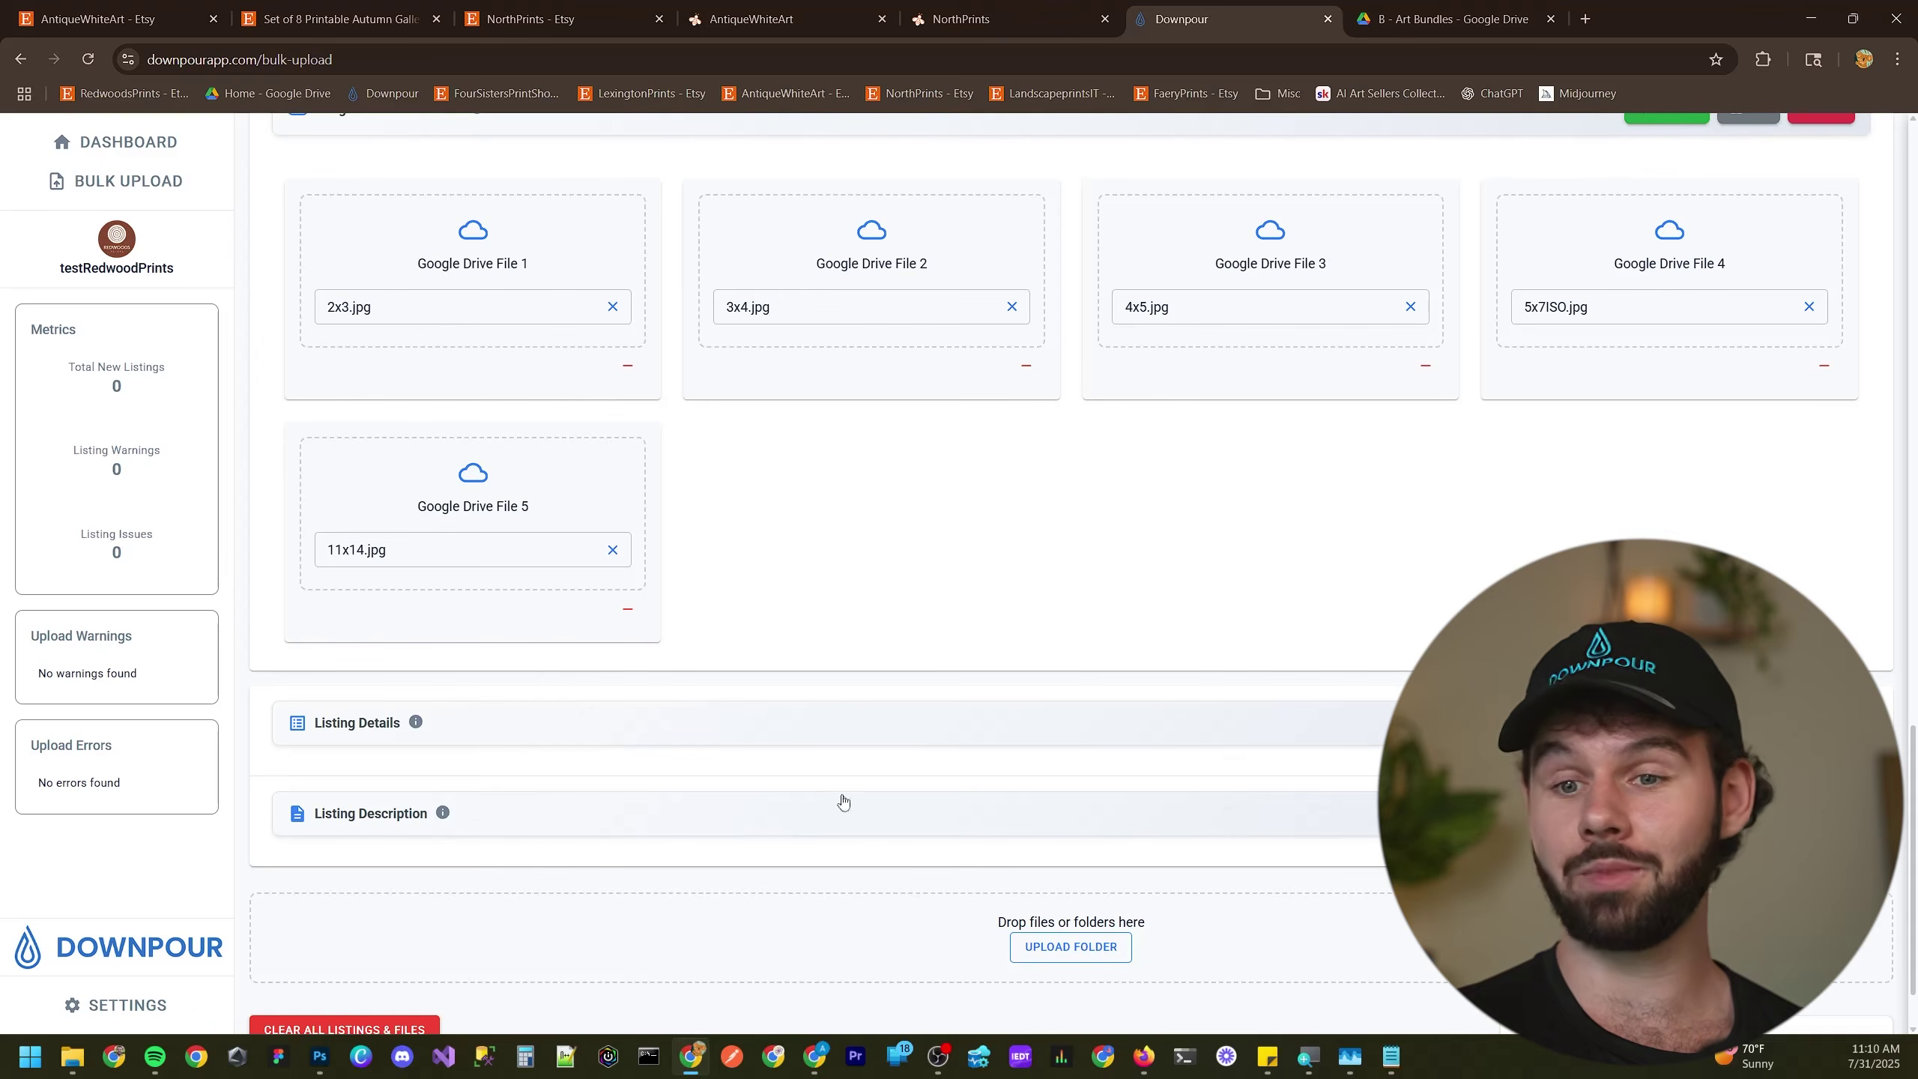
mouse_move(123, 942)
click(426, 961)
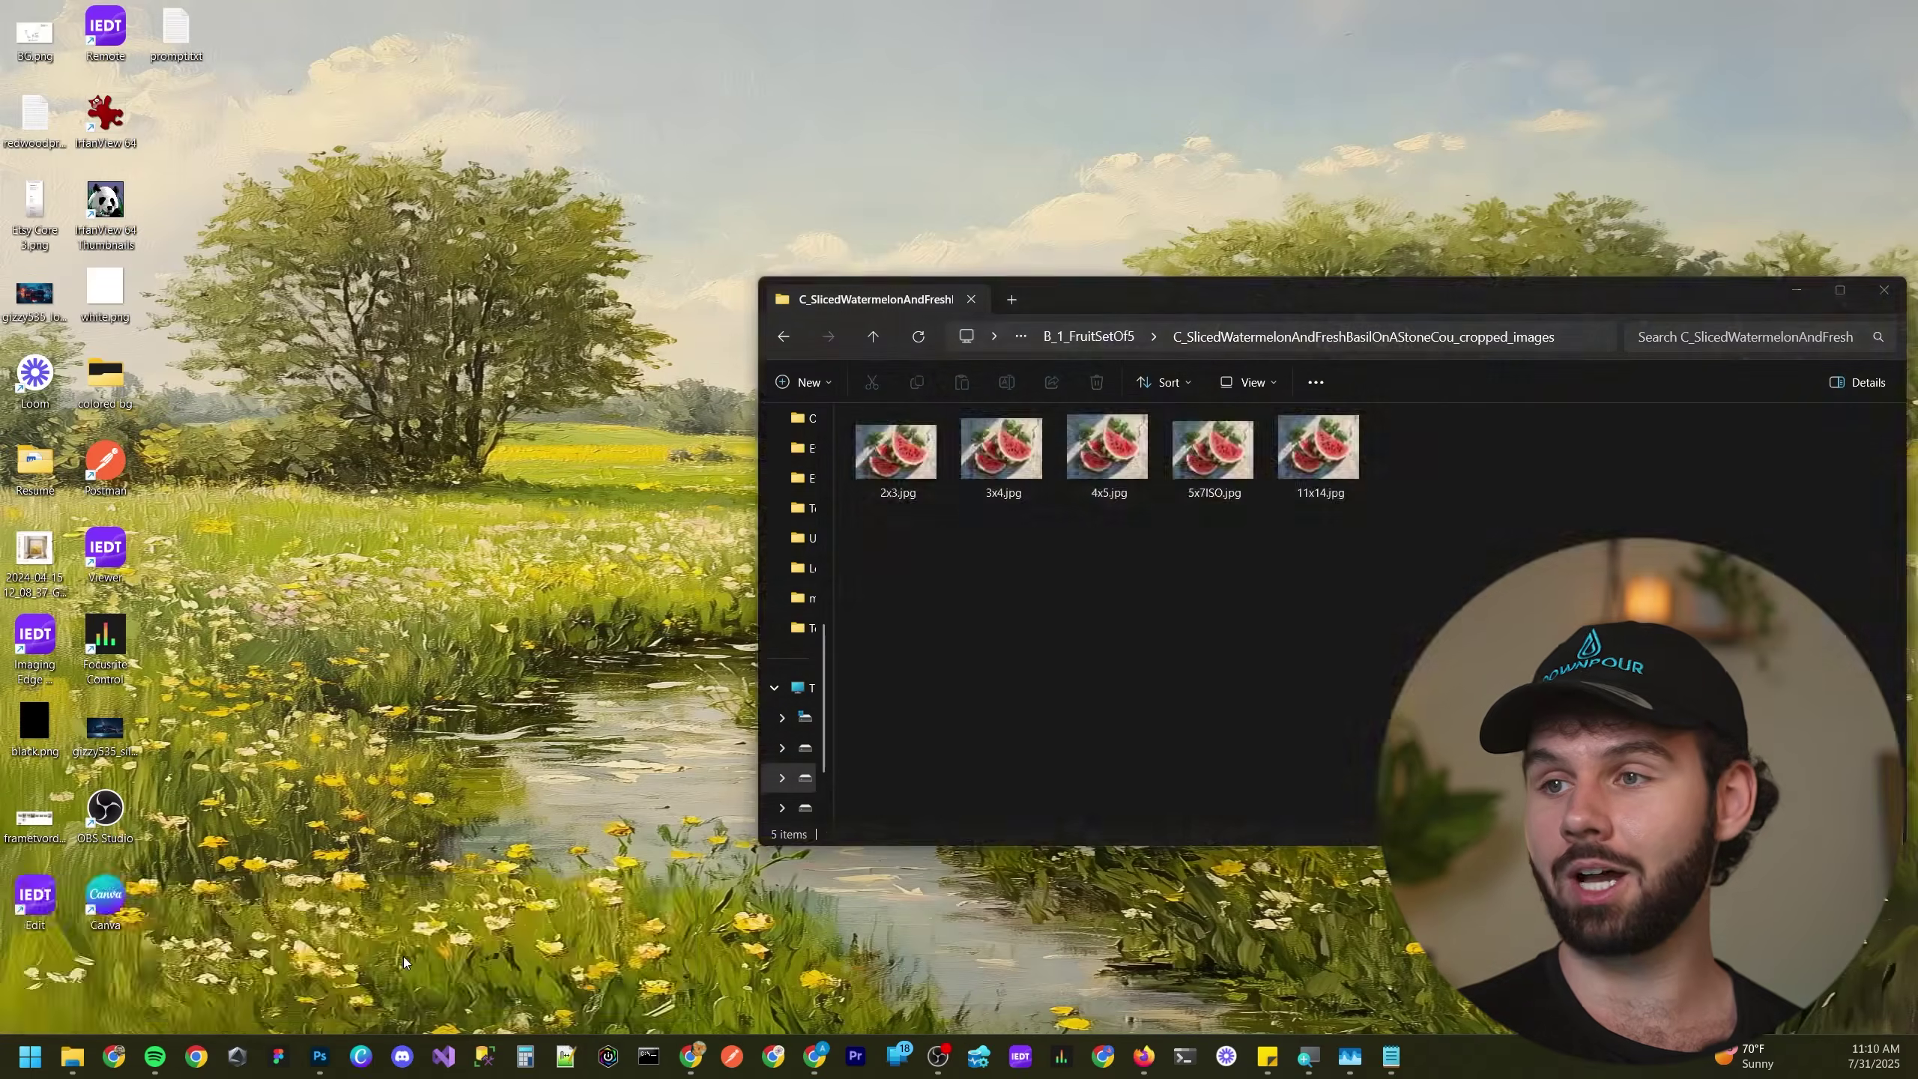
key(alt+Up)
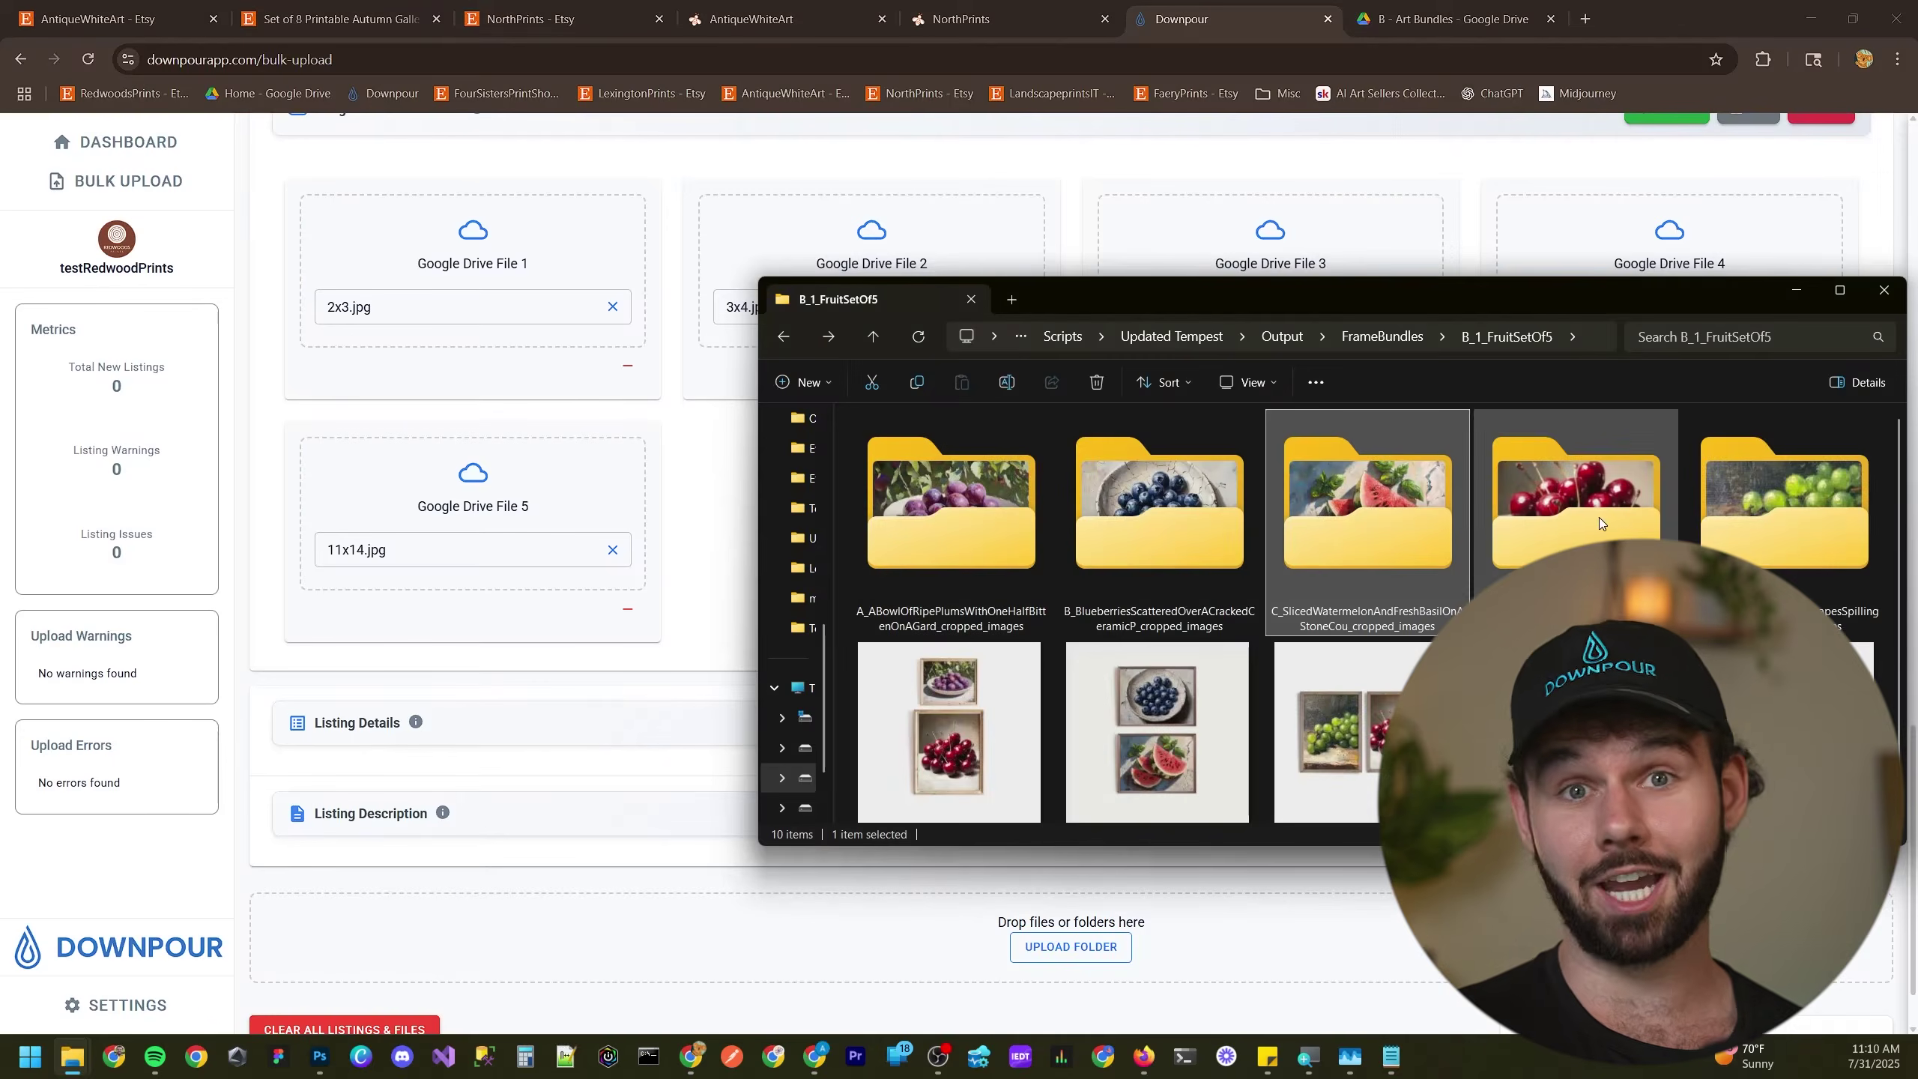
key(alt+Up)
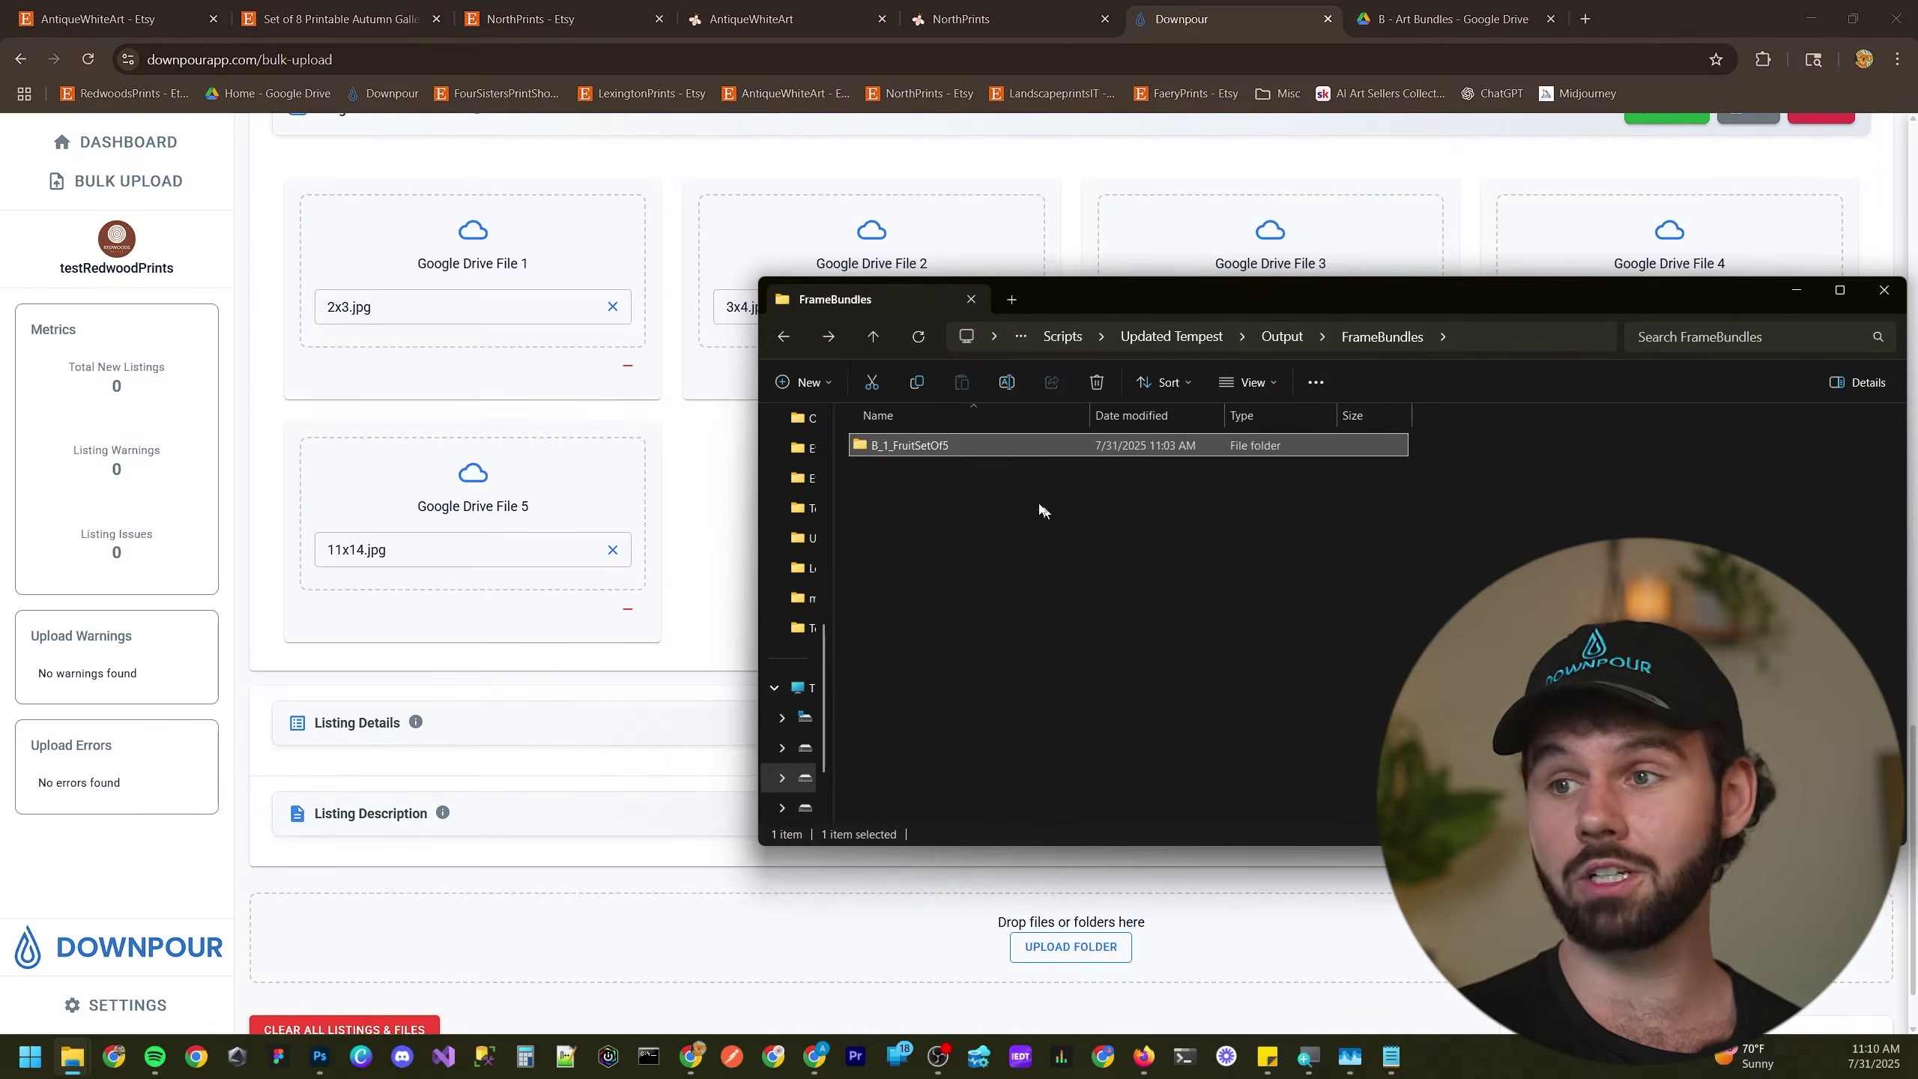
drag(960, 452, 778, 945)
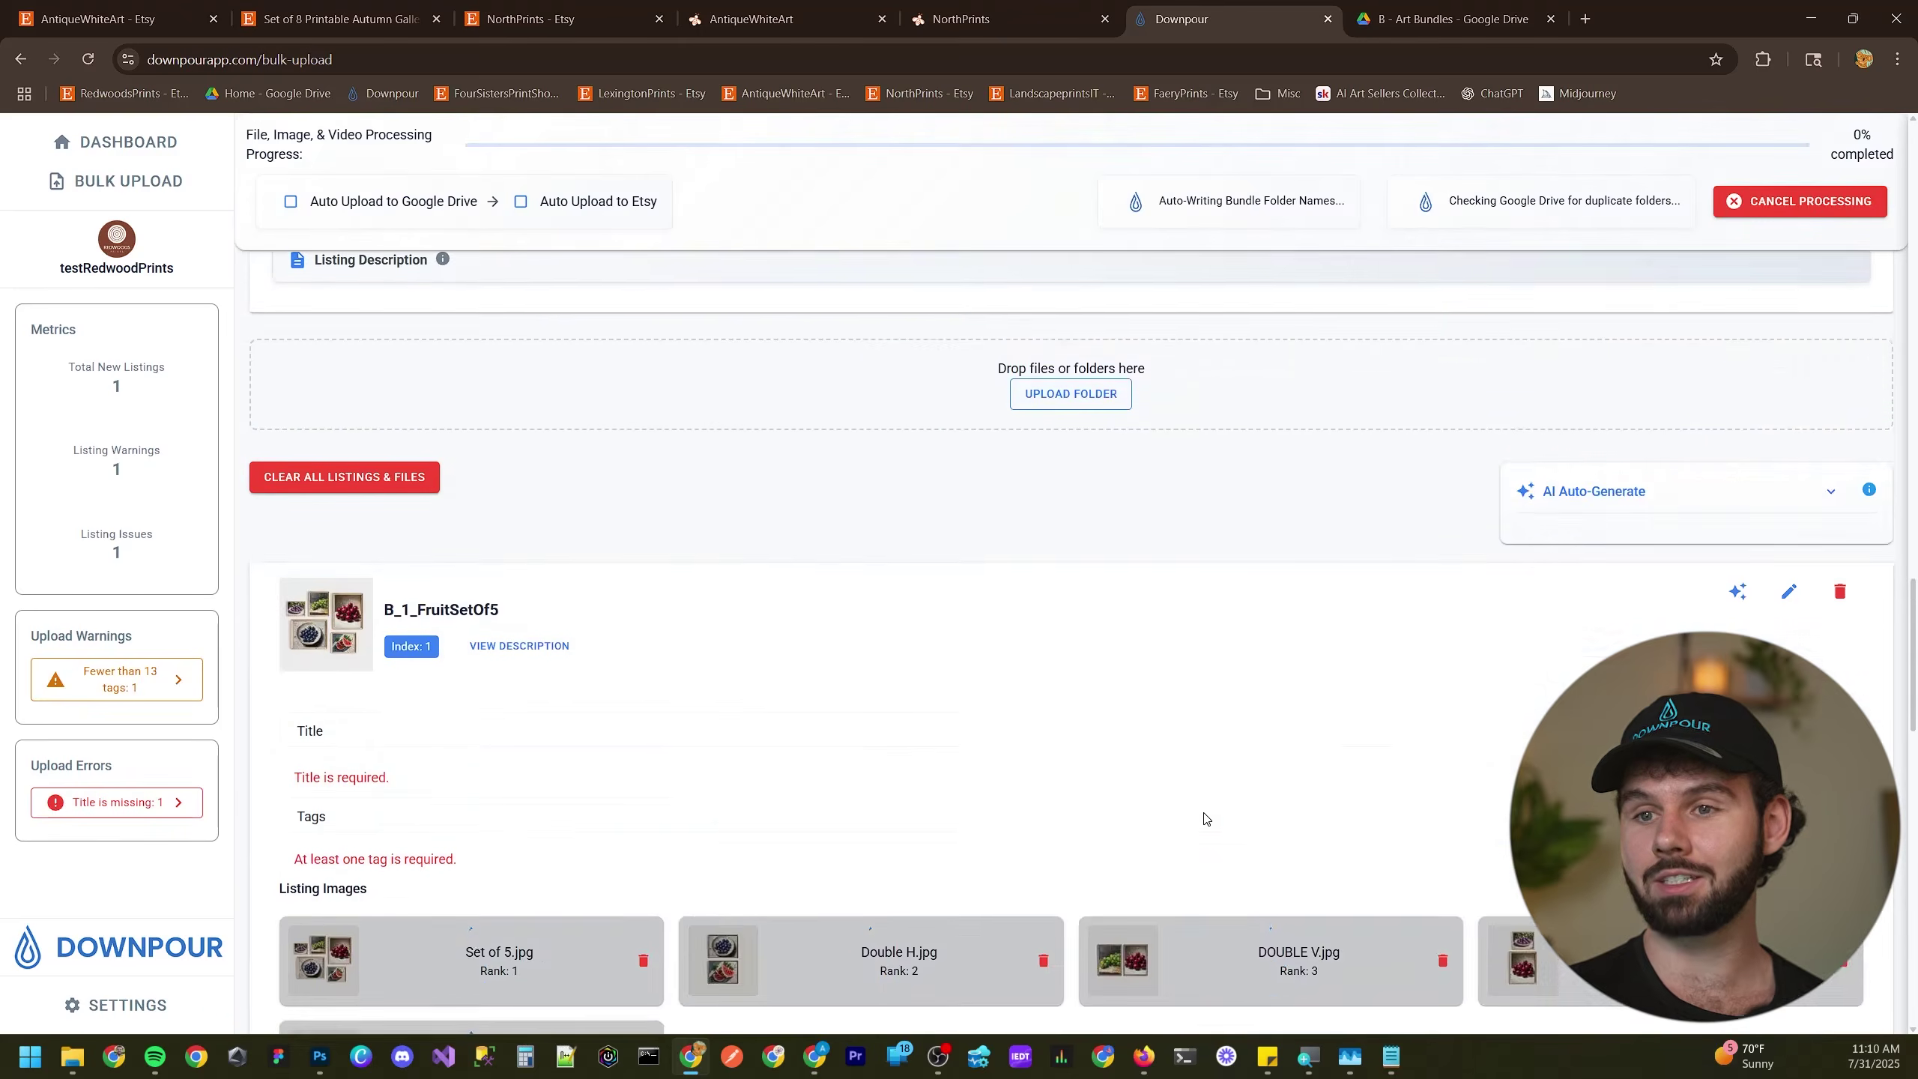
scroll(1096, 776, down, 3)
scroll(605, 670, down, 1)
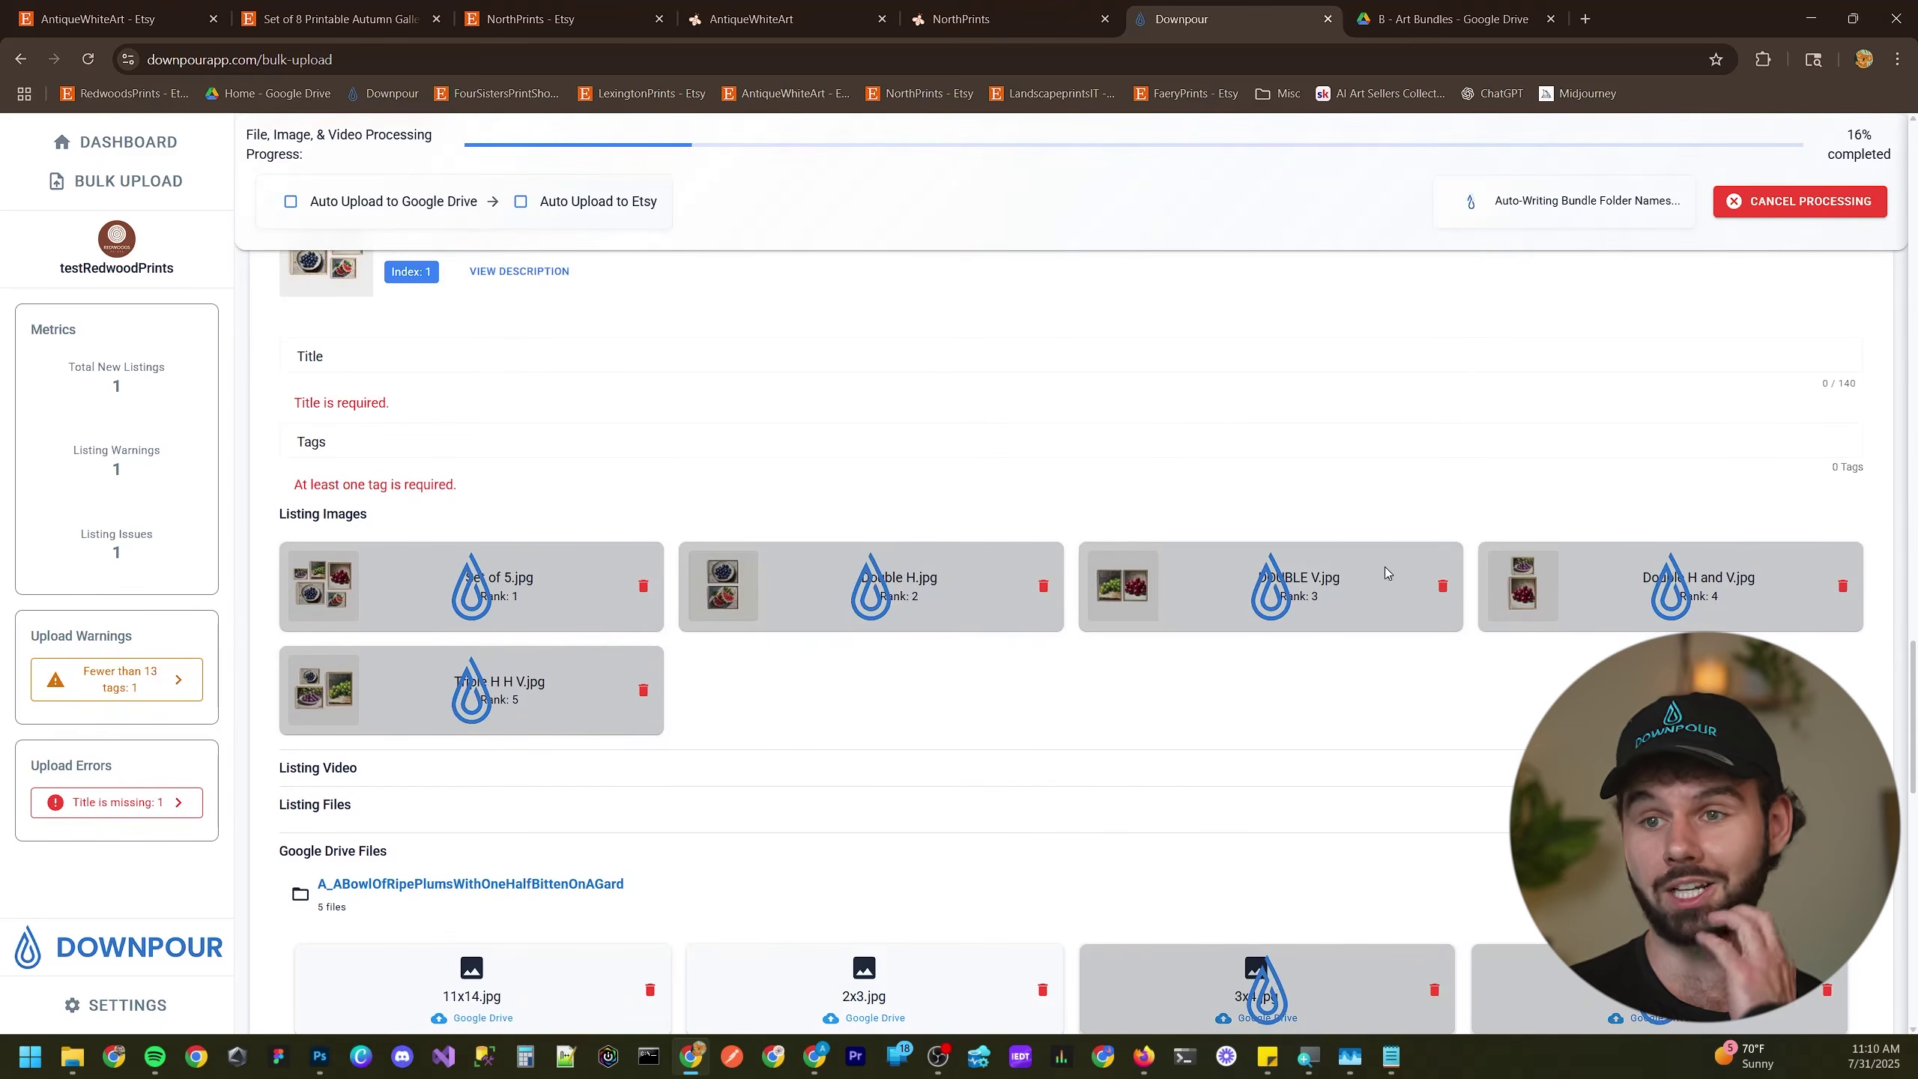
- Review the auto-written bundle folder names and size files under the new listing's Google Drive files, from the plums to the grapes folder
scroll(758, 642, down, 3)
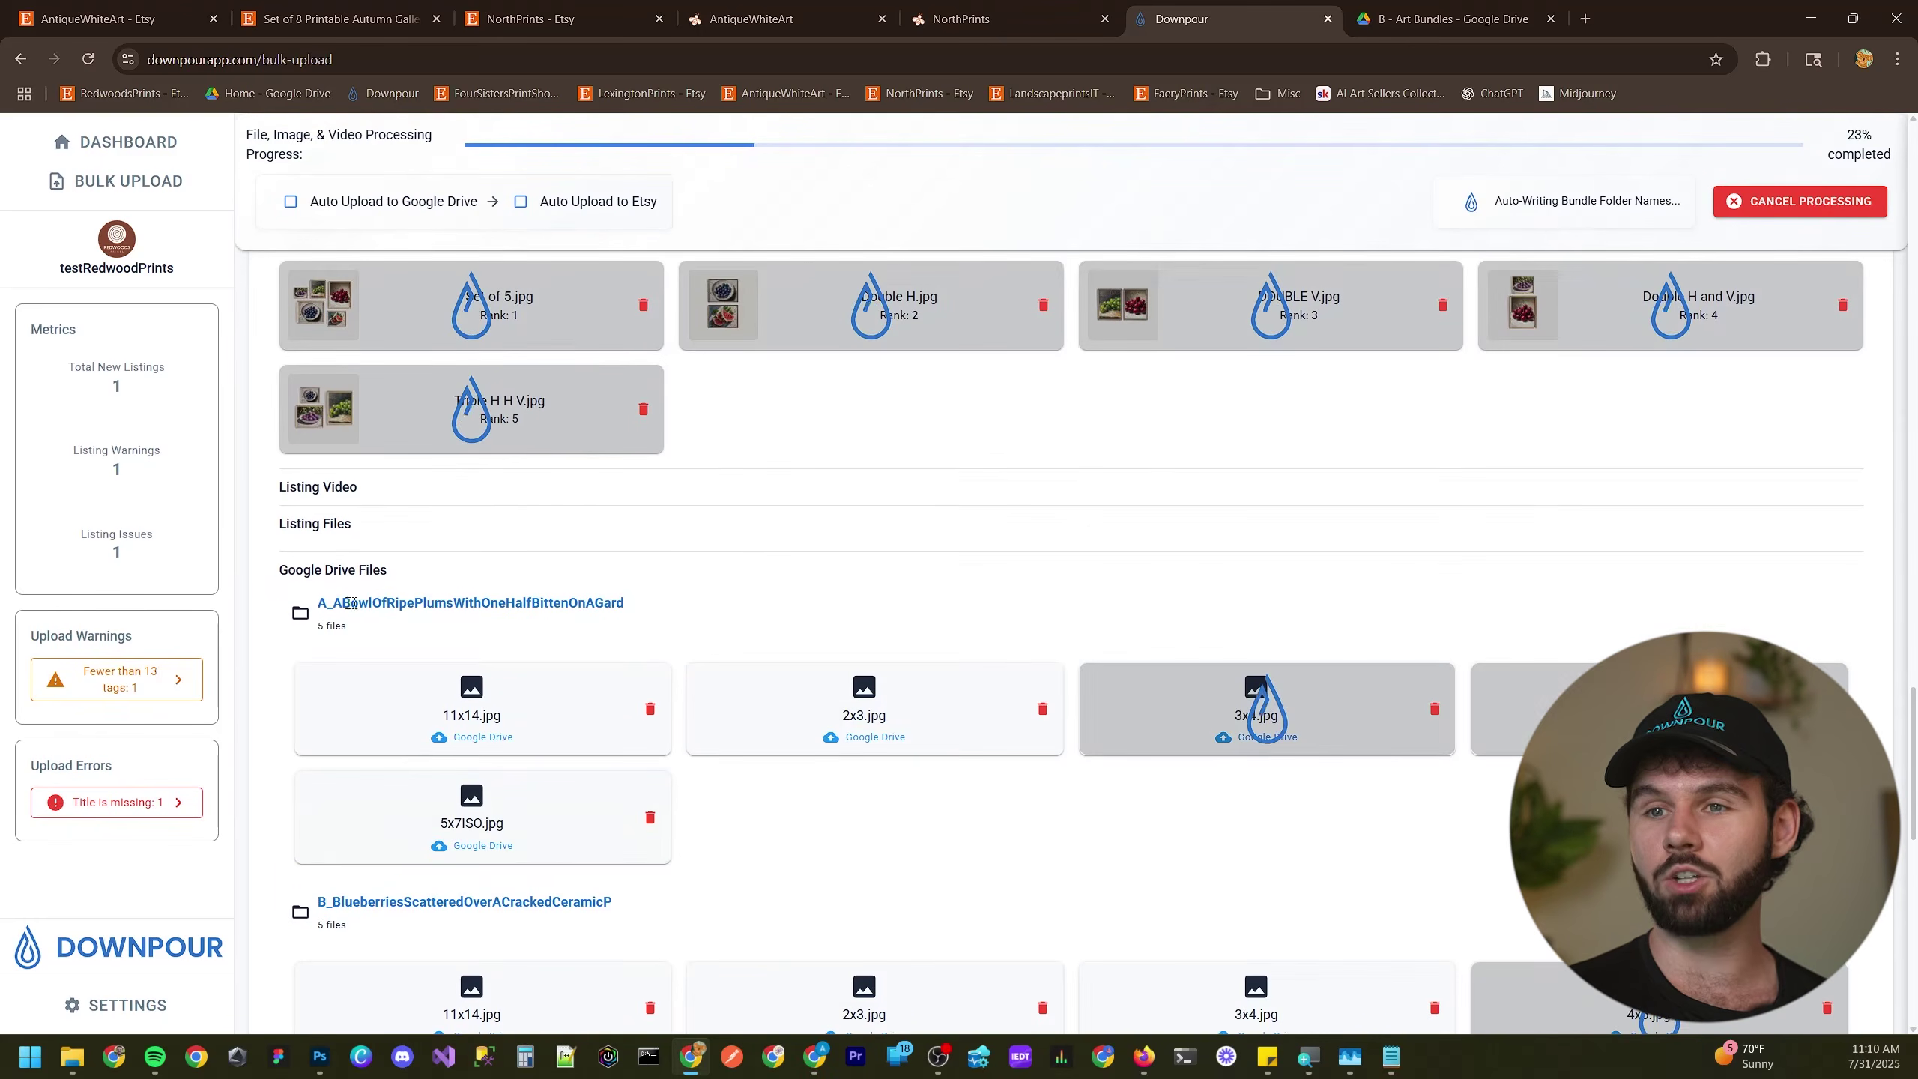
scroll(758, 642, down, 1)
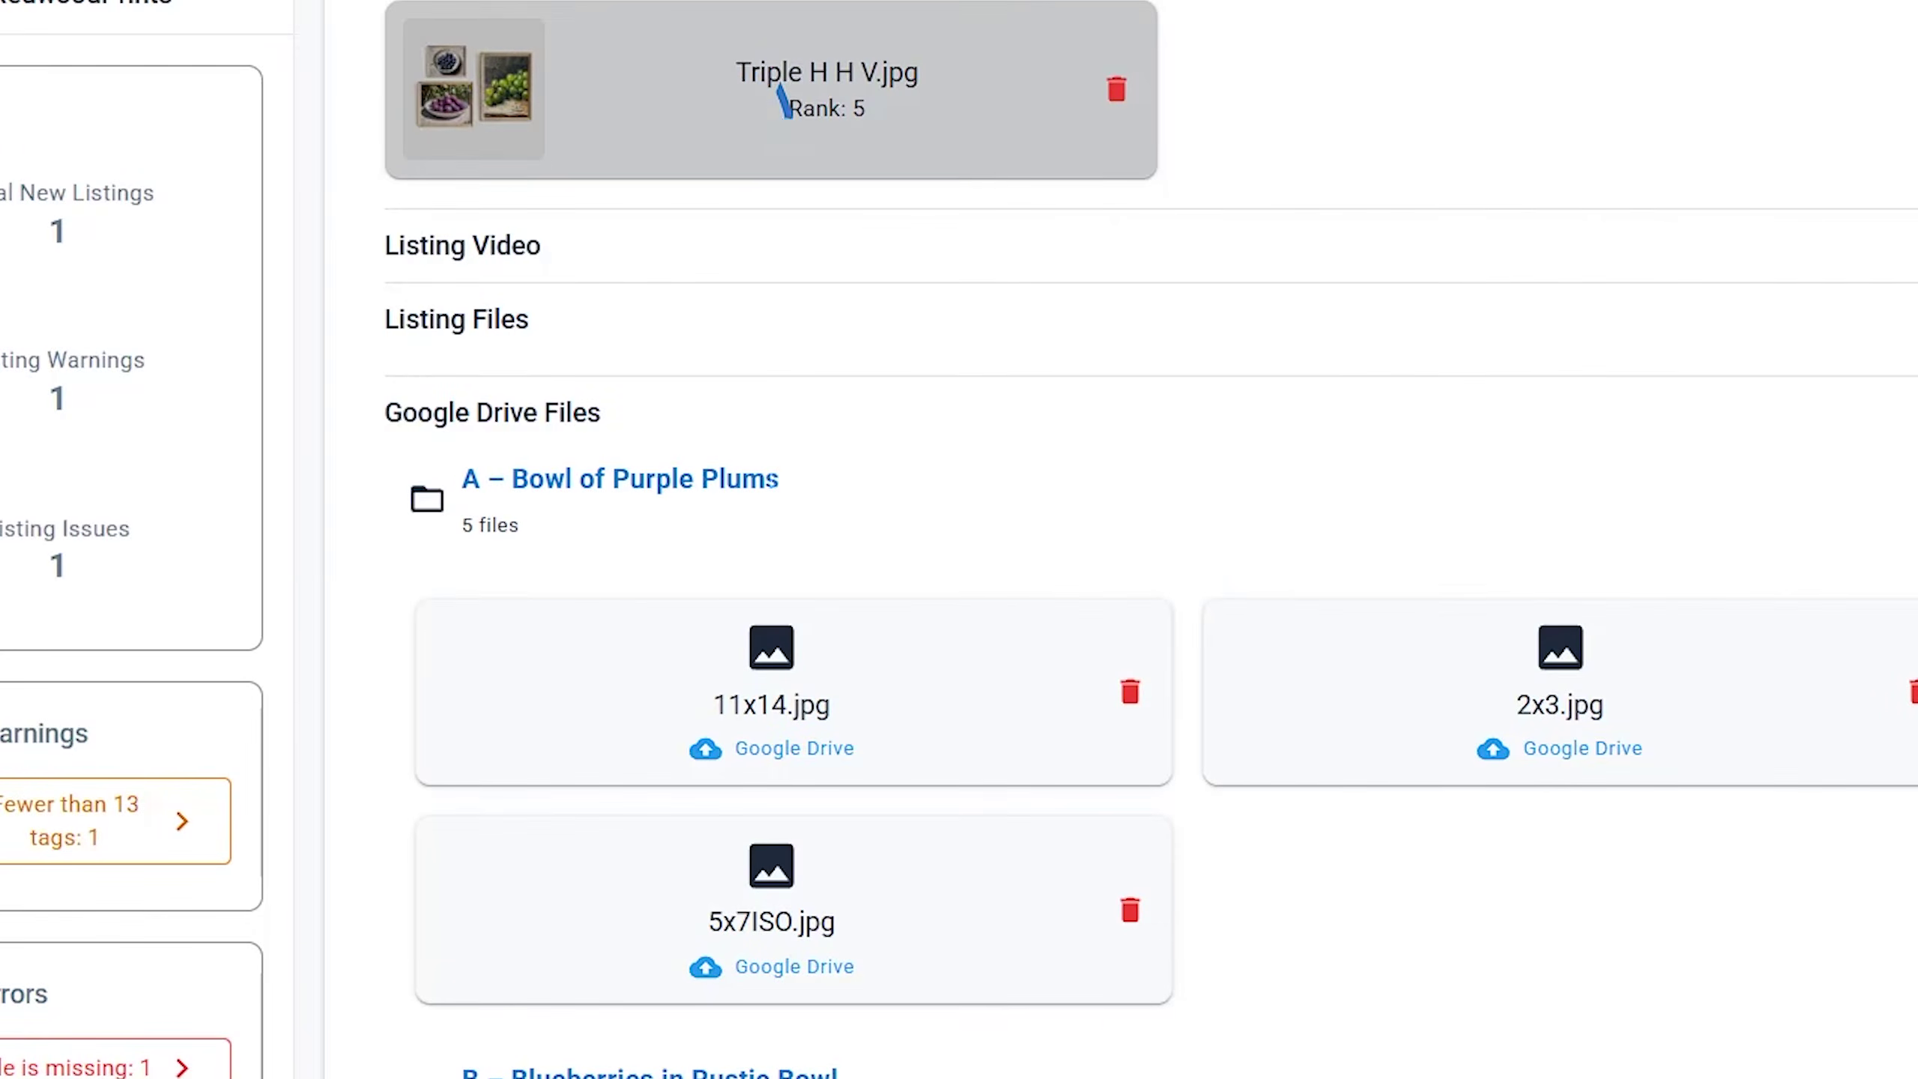
drag(460, 478, 486, 514)
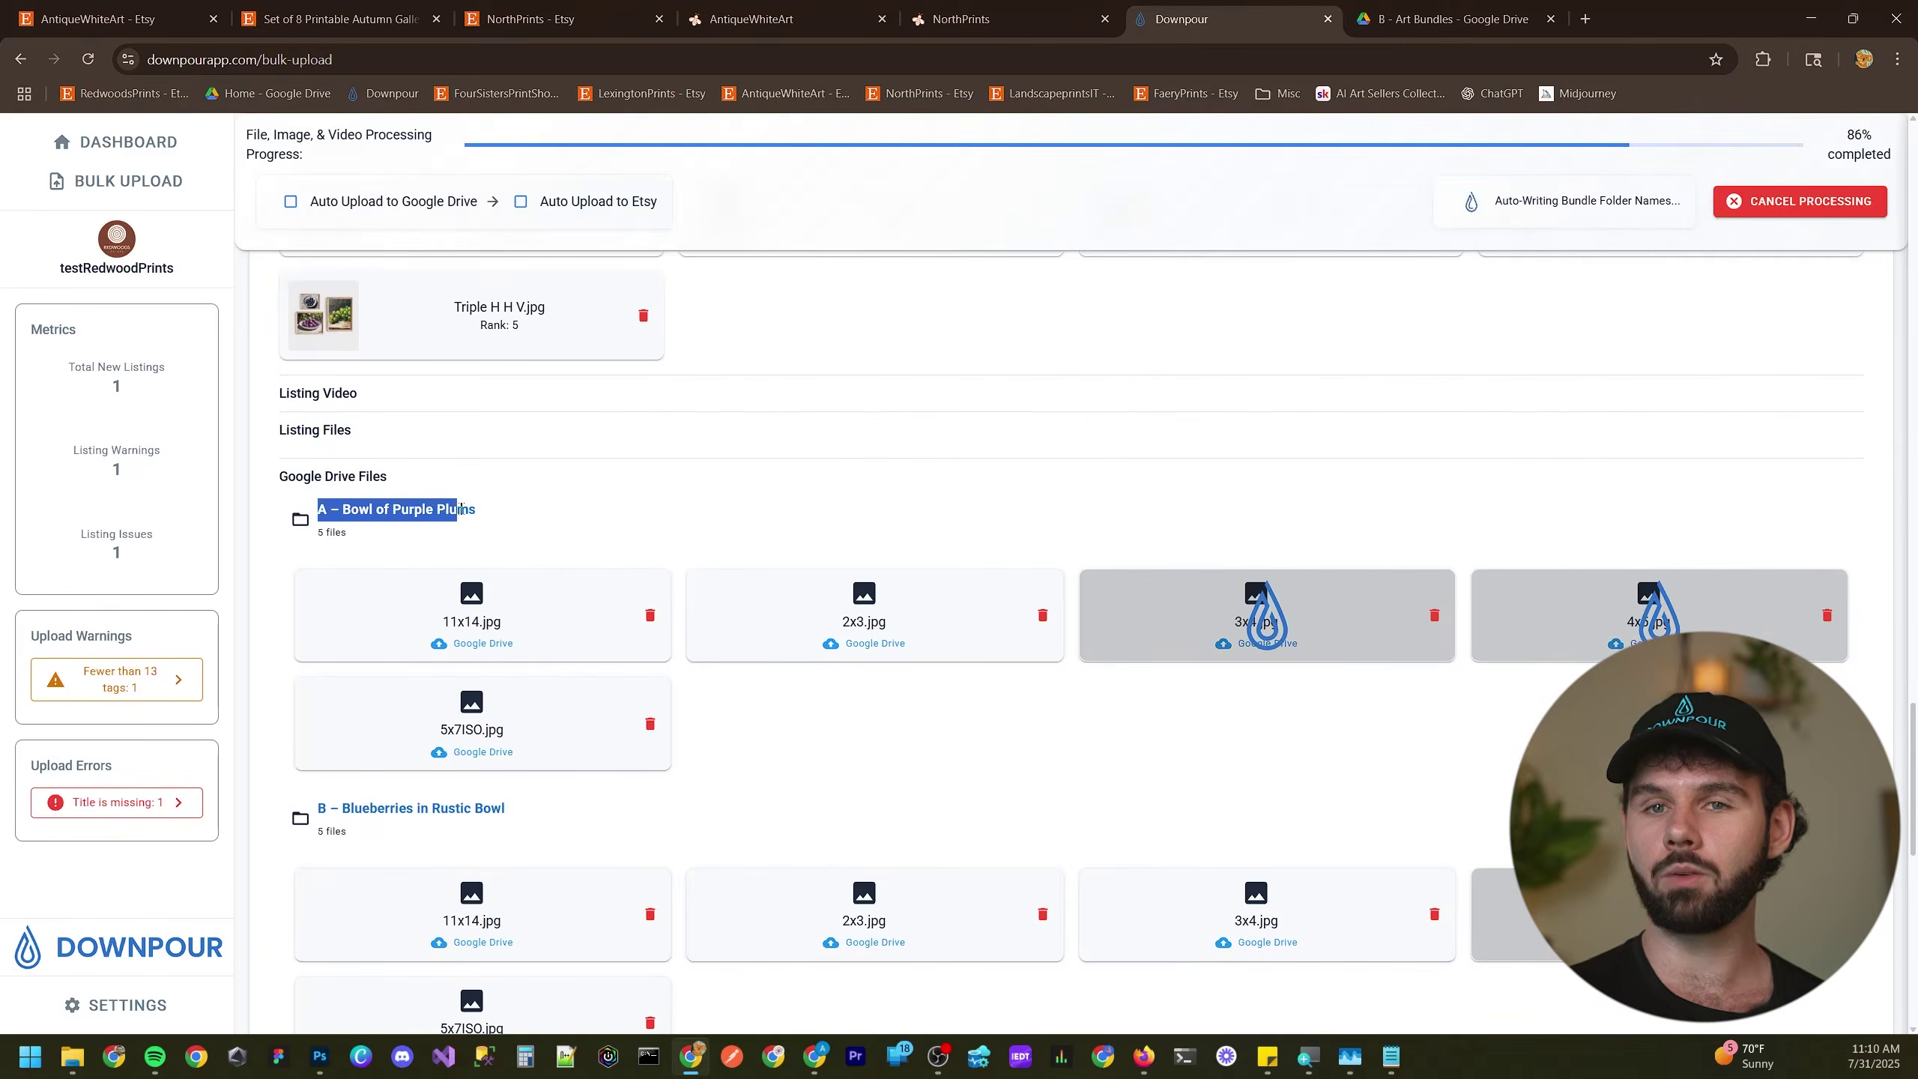
click(522, 519)
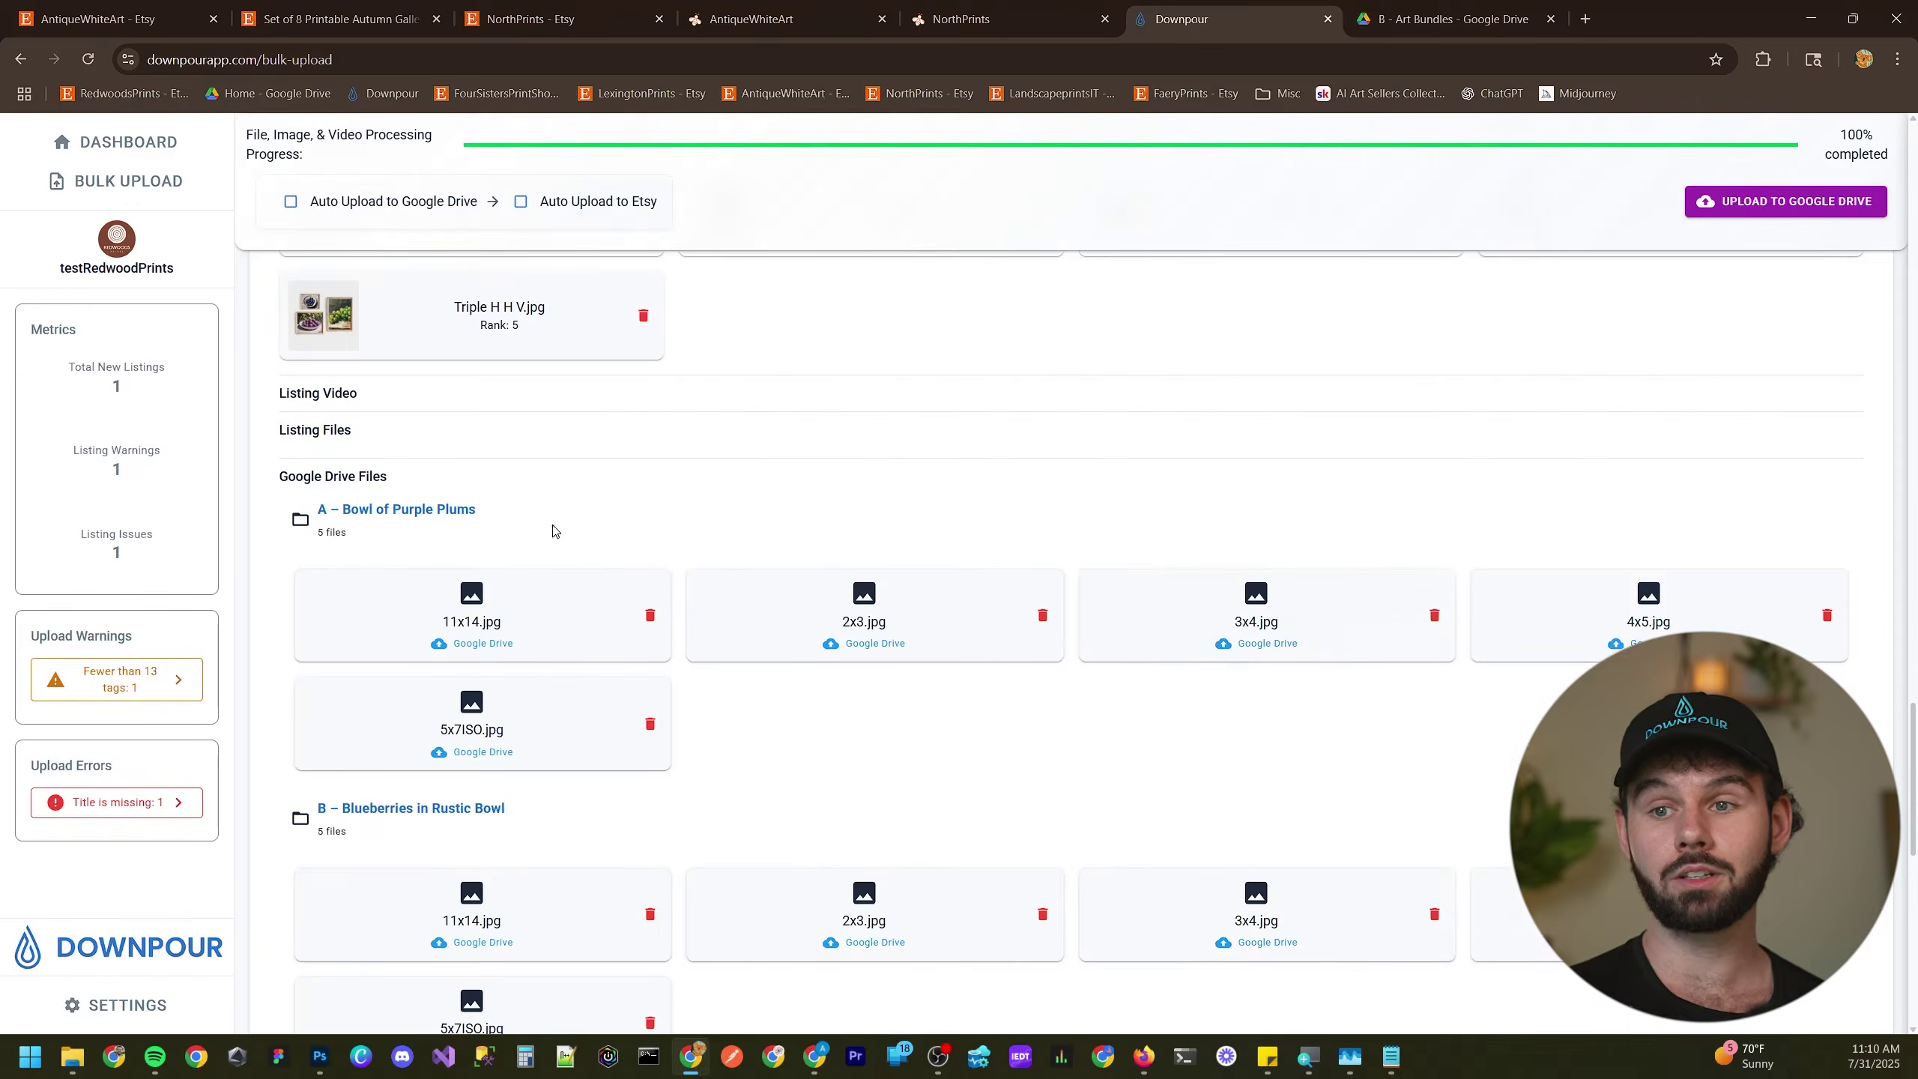
scroll(553, 530, down, 2)
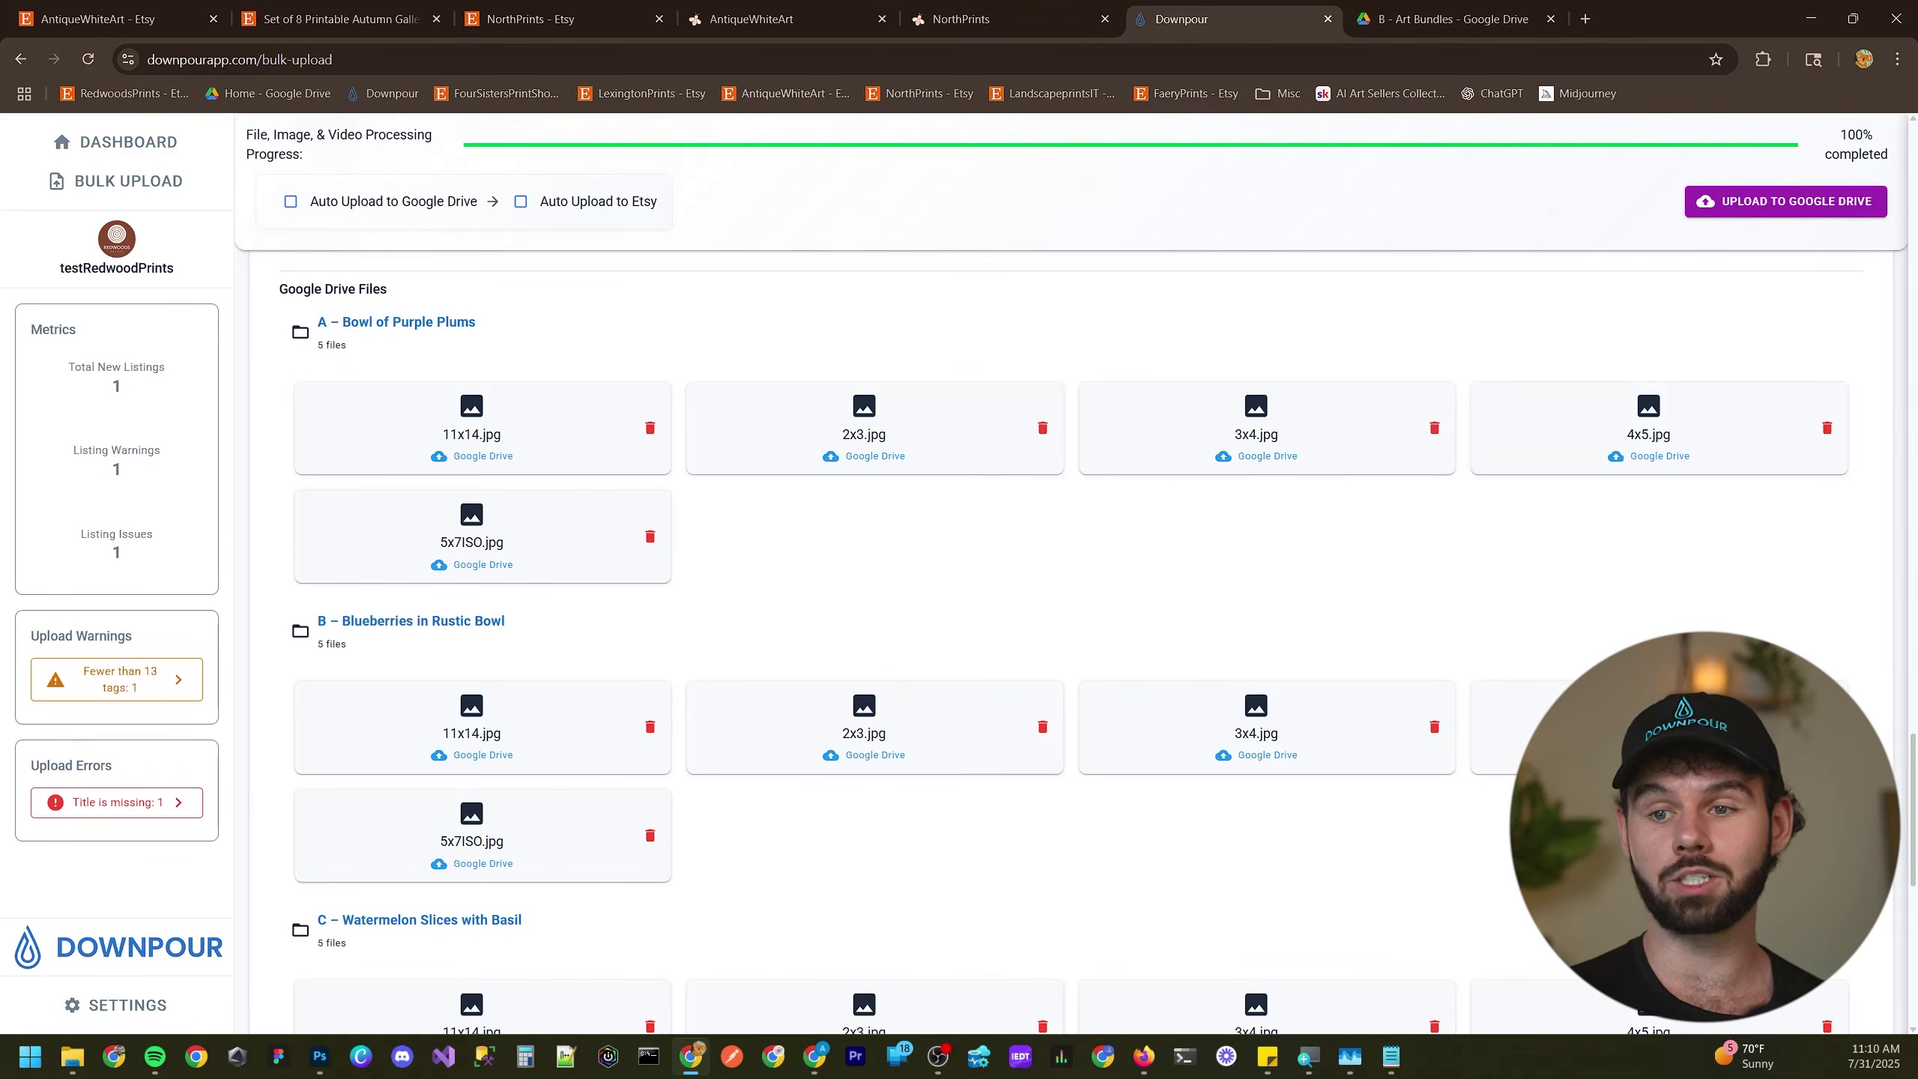
scroll(440, 660, down, 3)
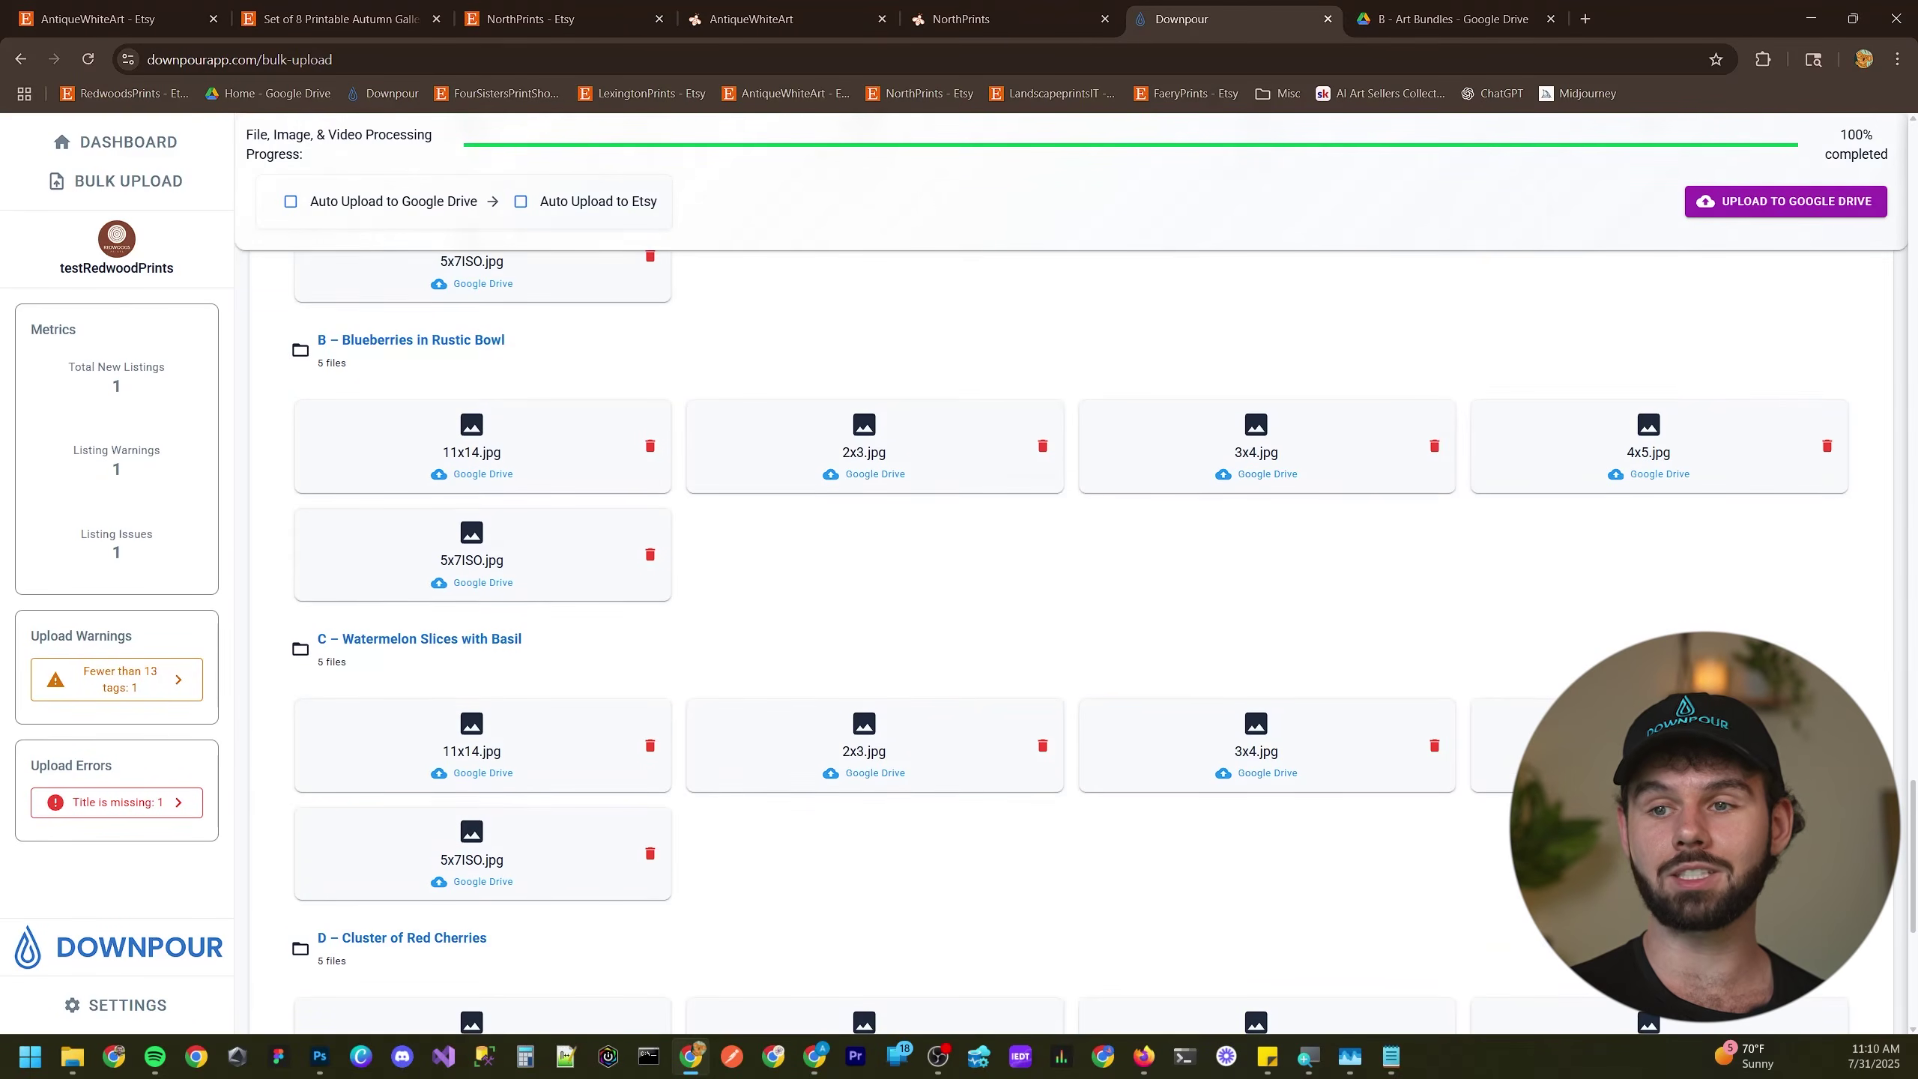
scroll(691, 649, down, 3)
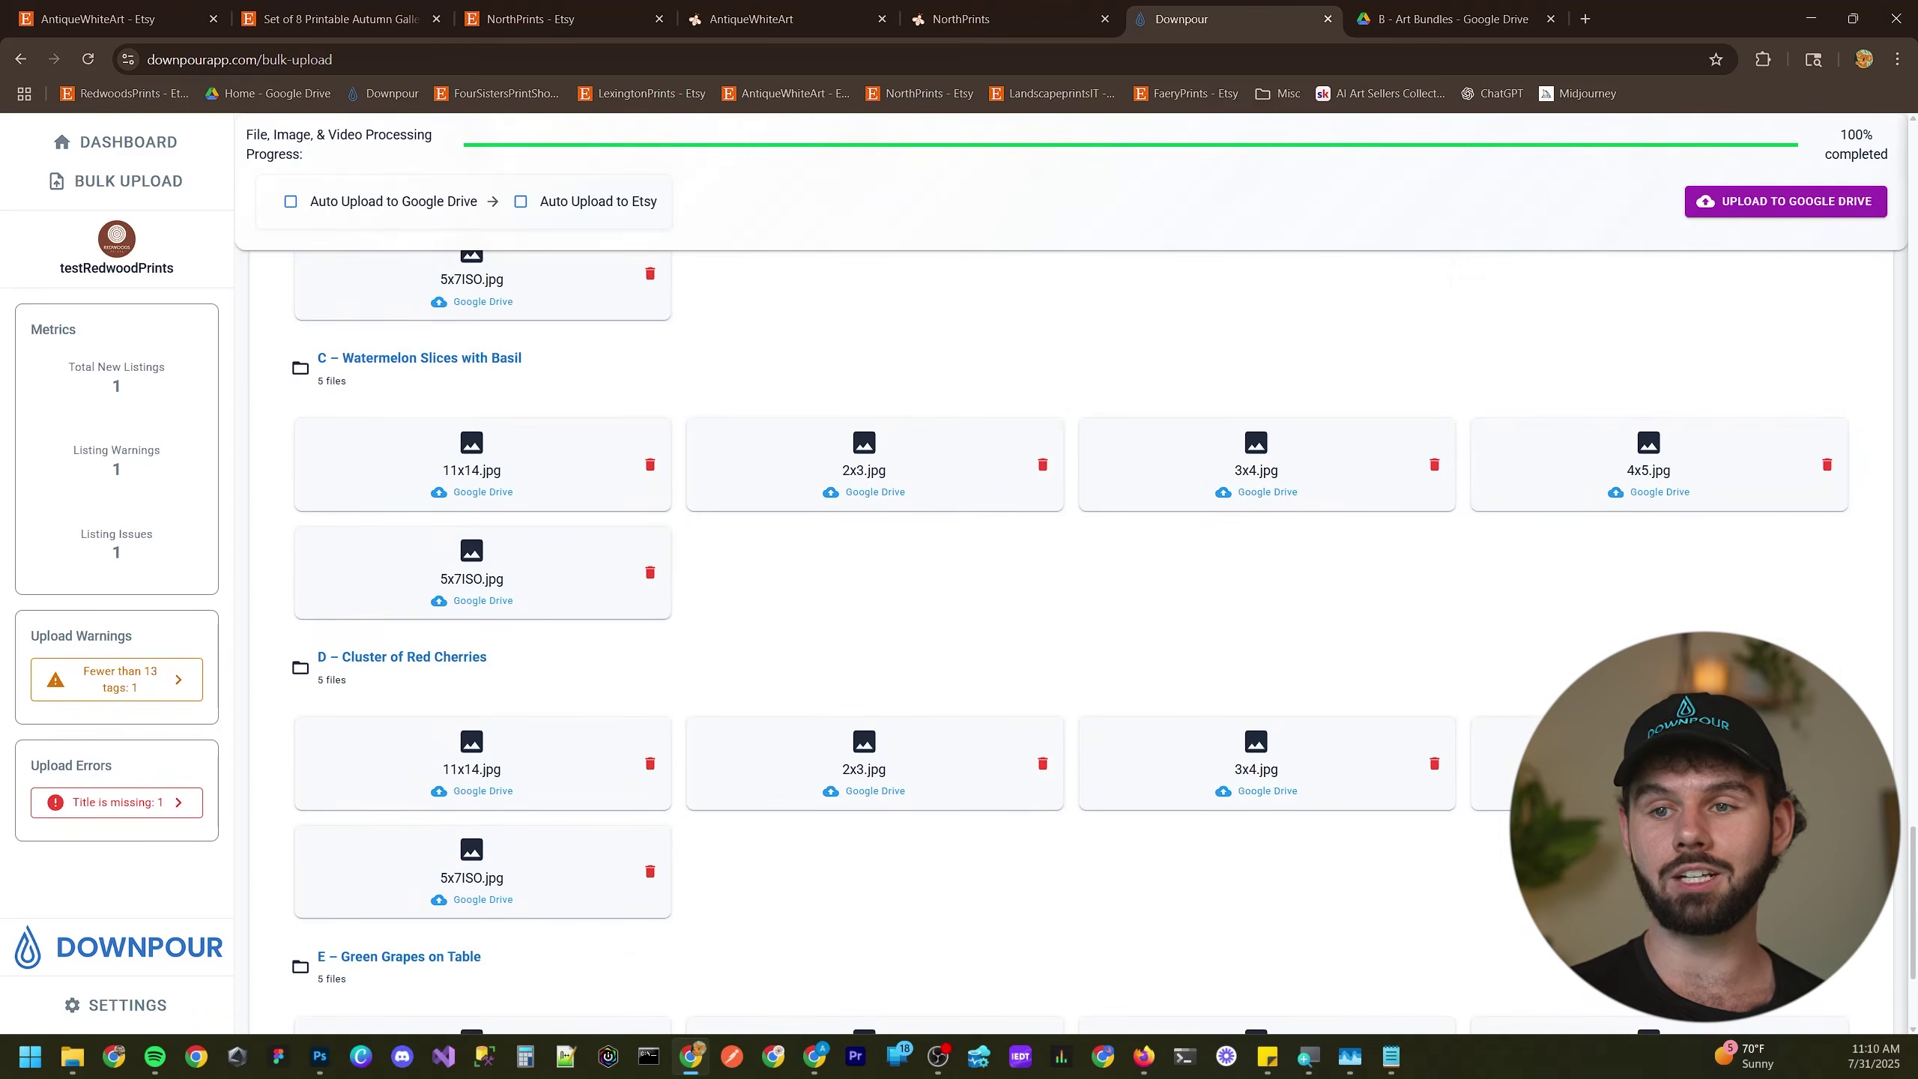
scroll(533, 669, down, 2)
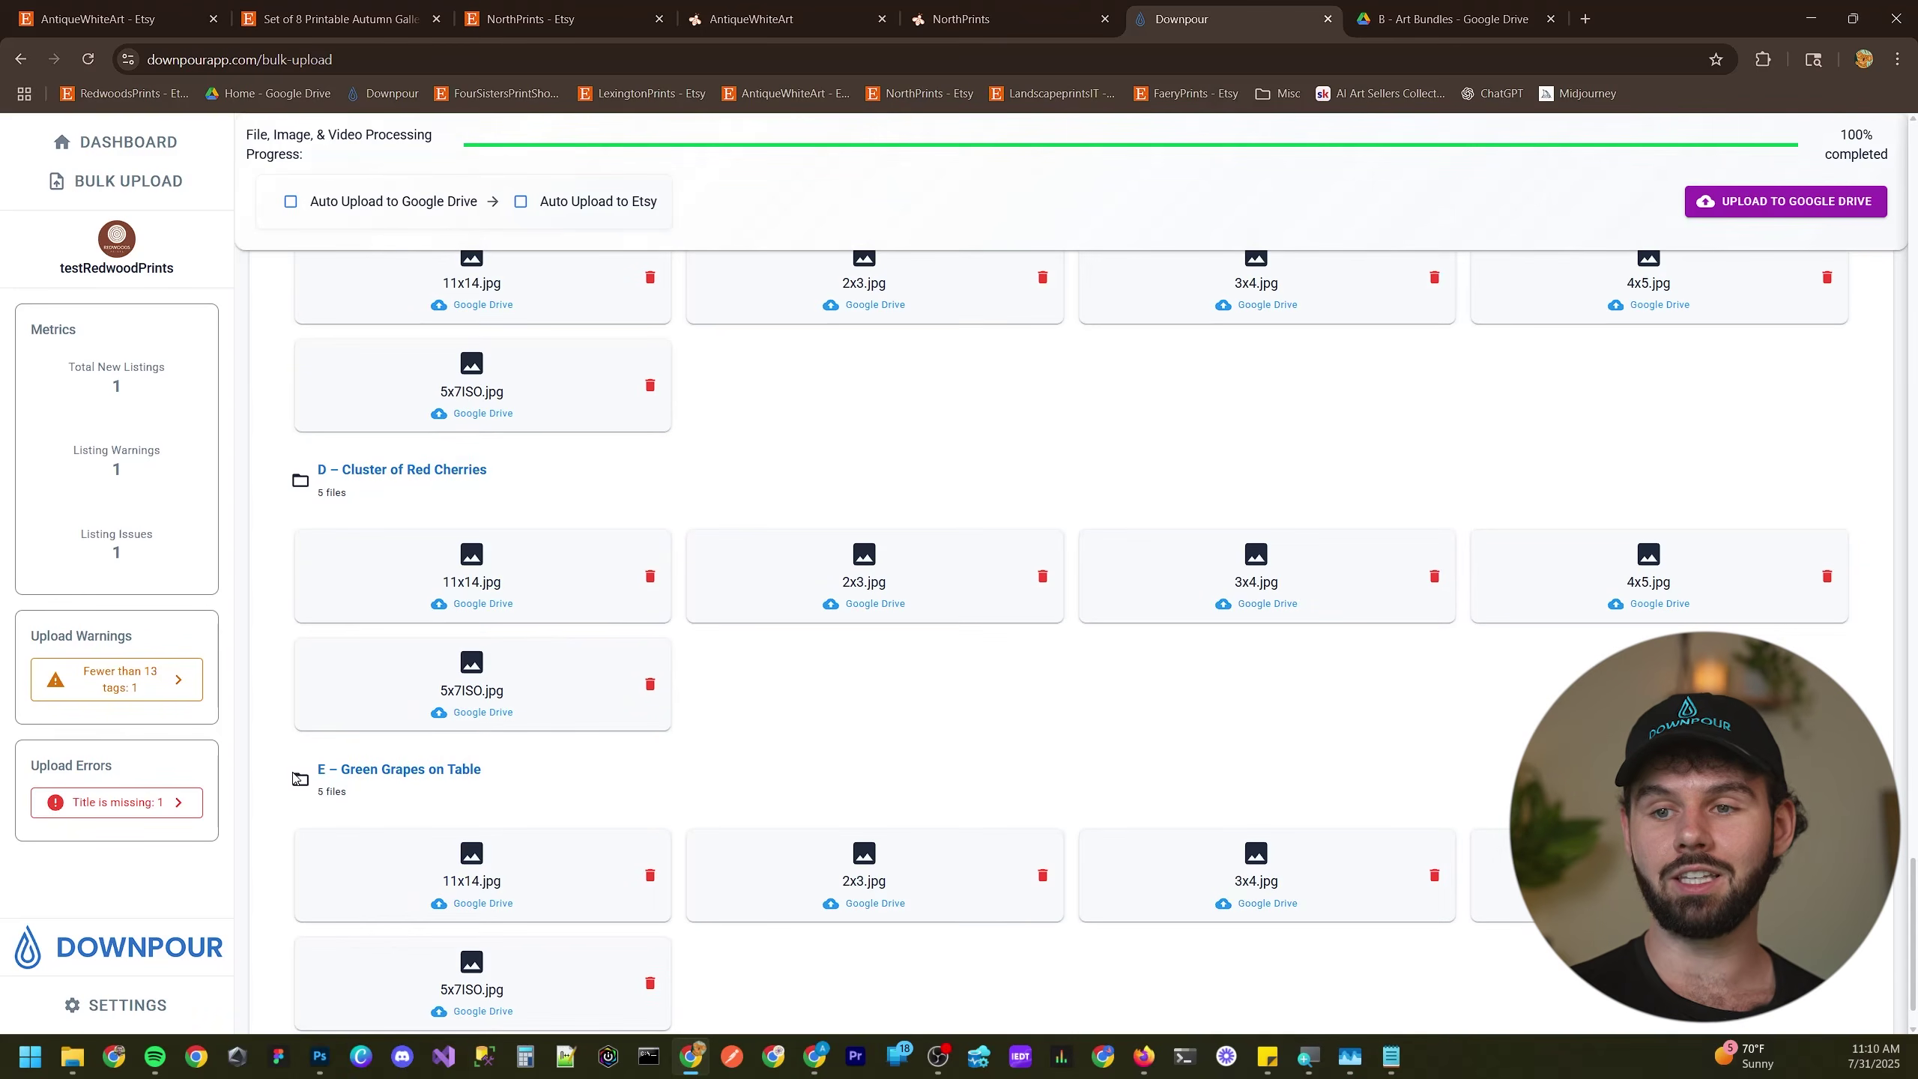
scroll(579, 732, down, 1)
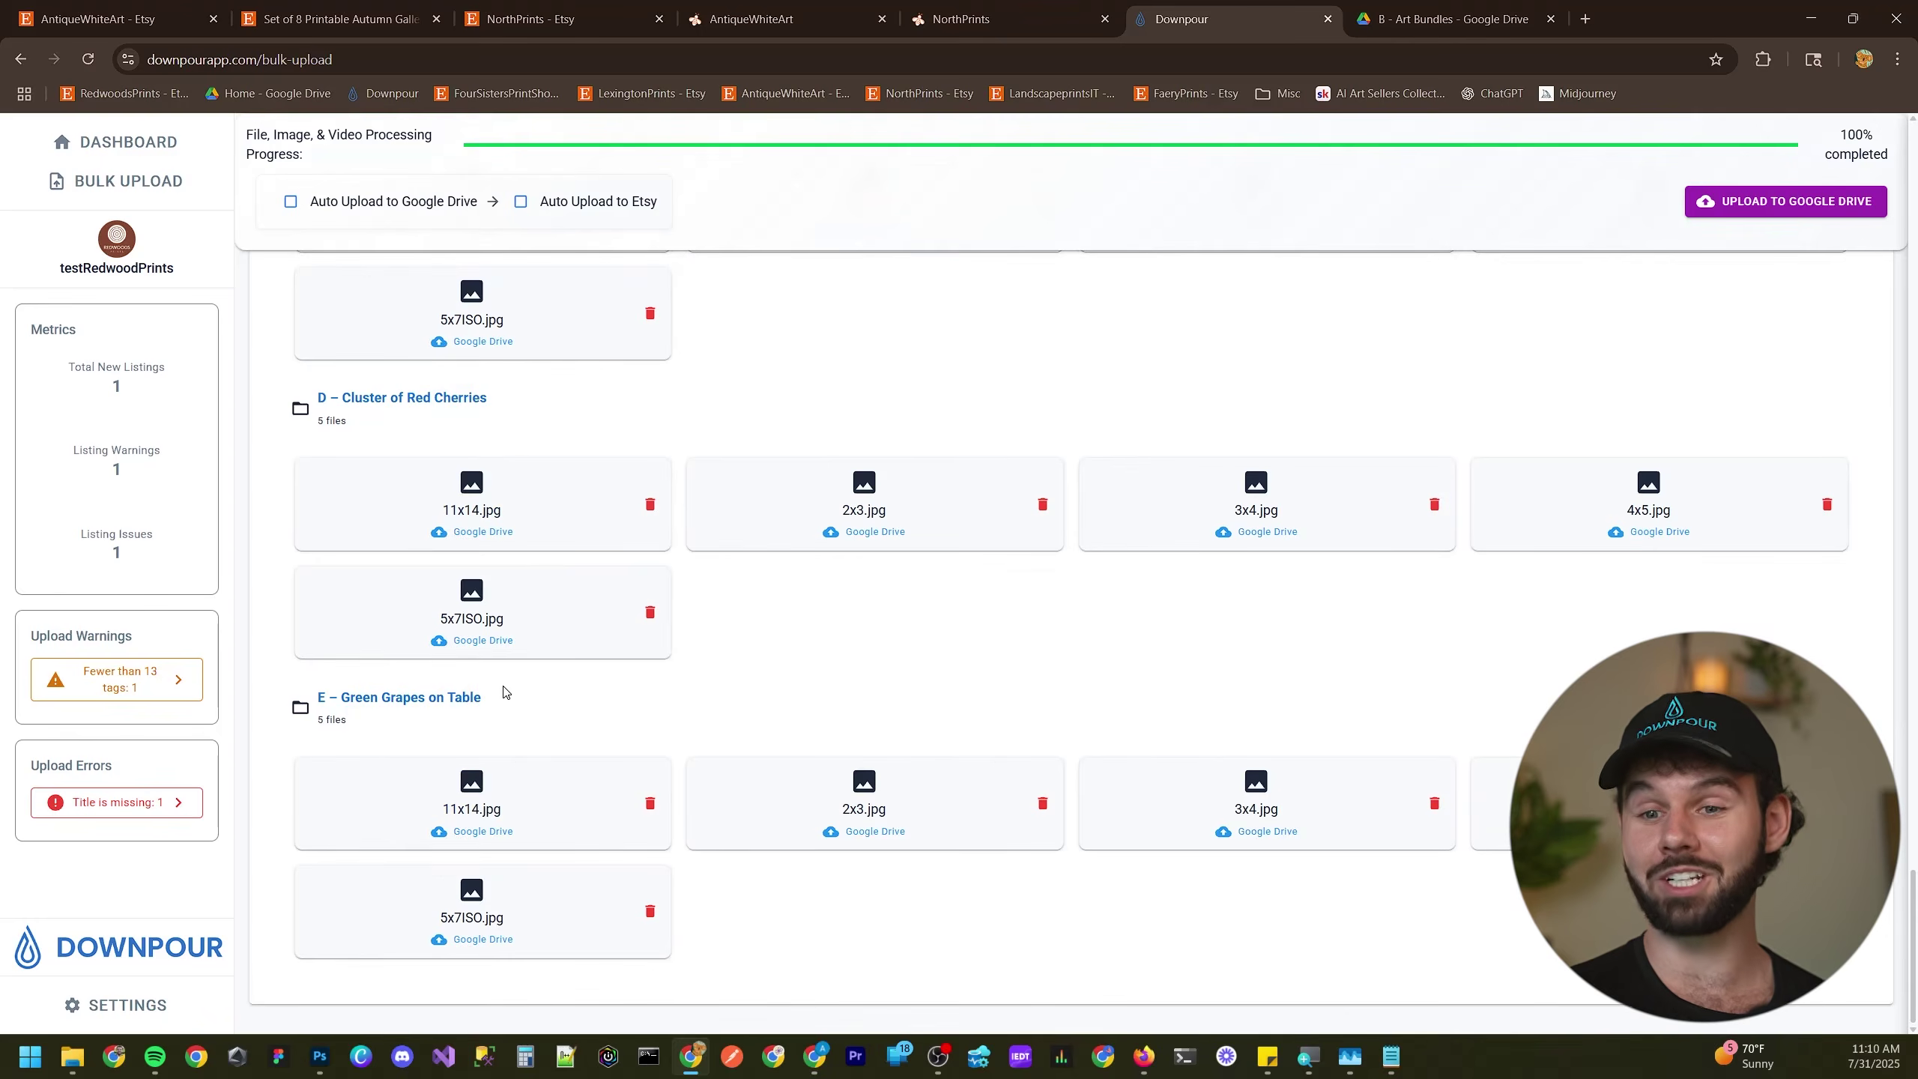
- Open B_1_FruitSetOf5 in the FrameBundles window to compare its original folder names with the auto-written ones, and return to Downpour
mouse_move(73, 1056)
click(443, 968)
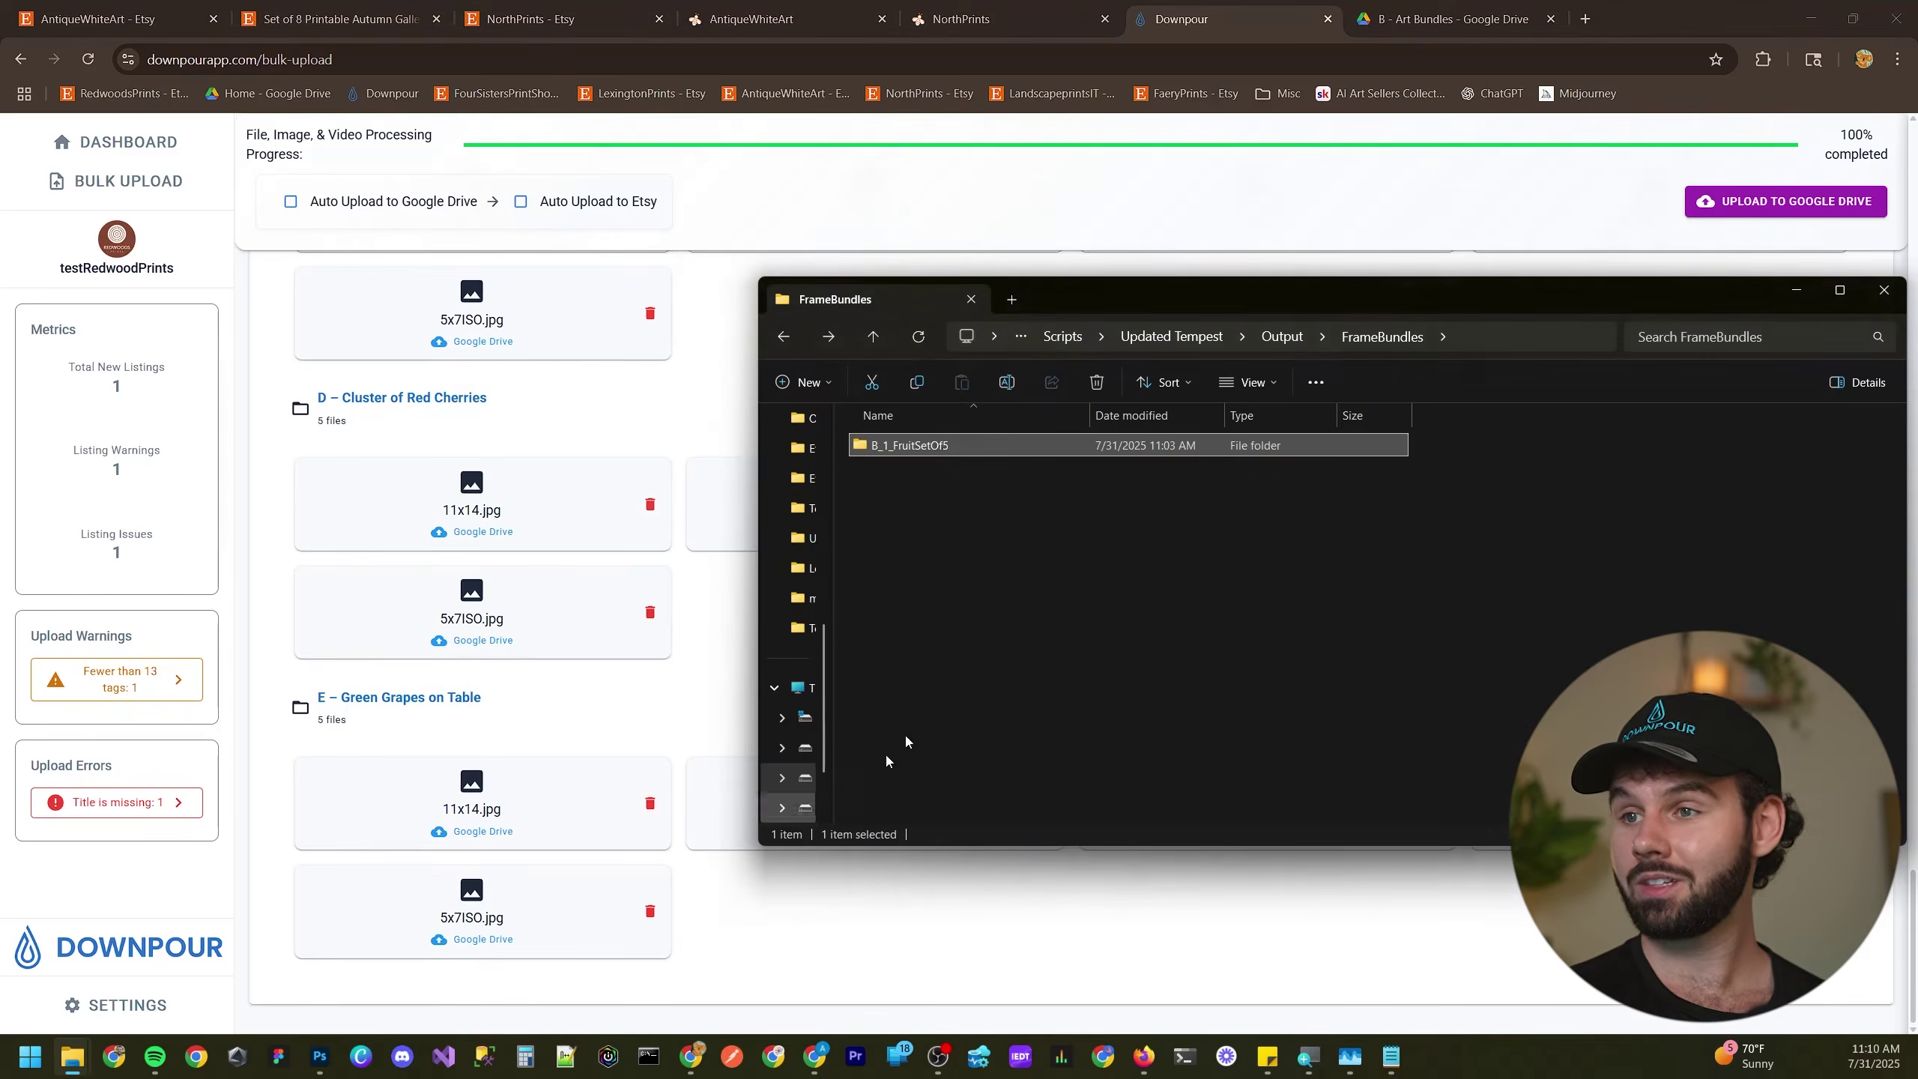
double_click(940, 448)
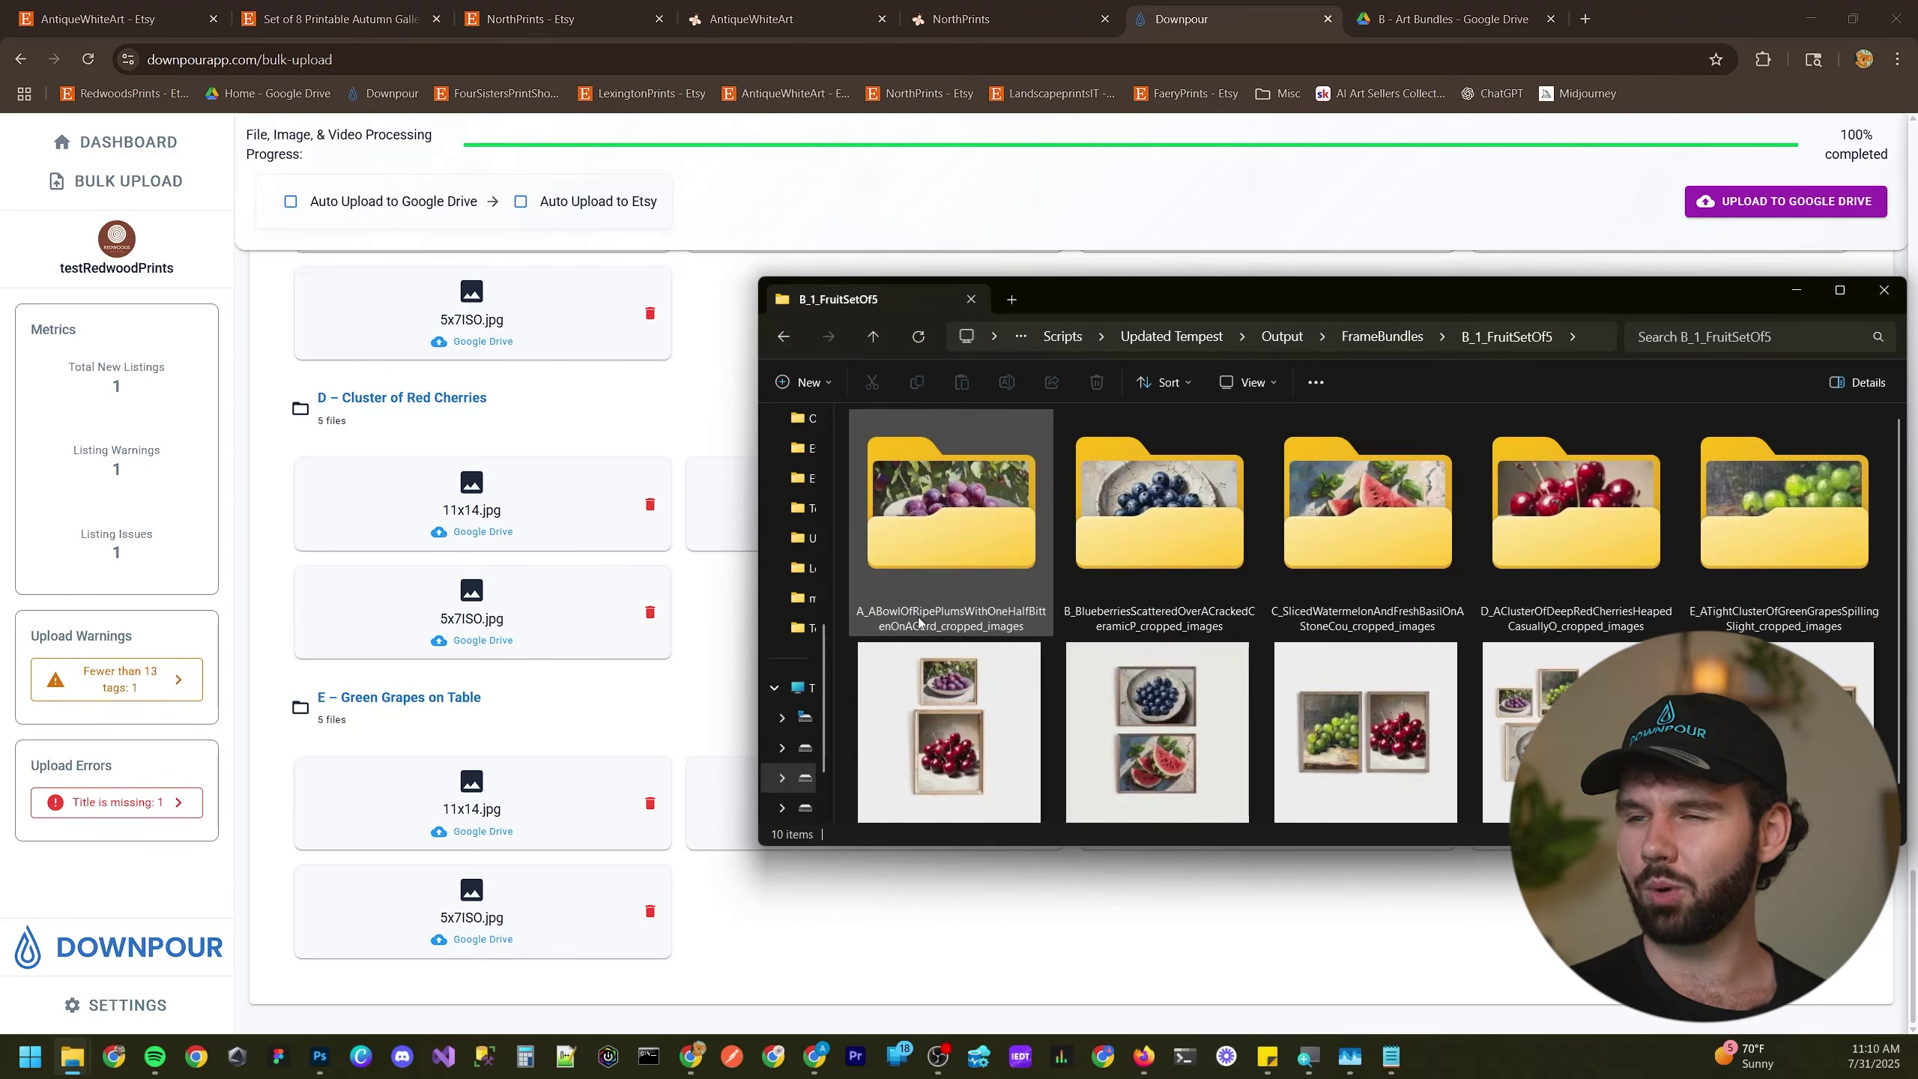
mouse_move(1022, 631)
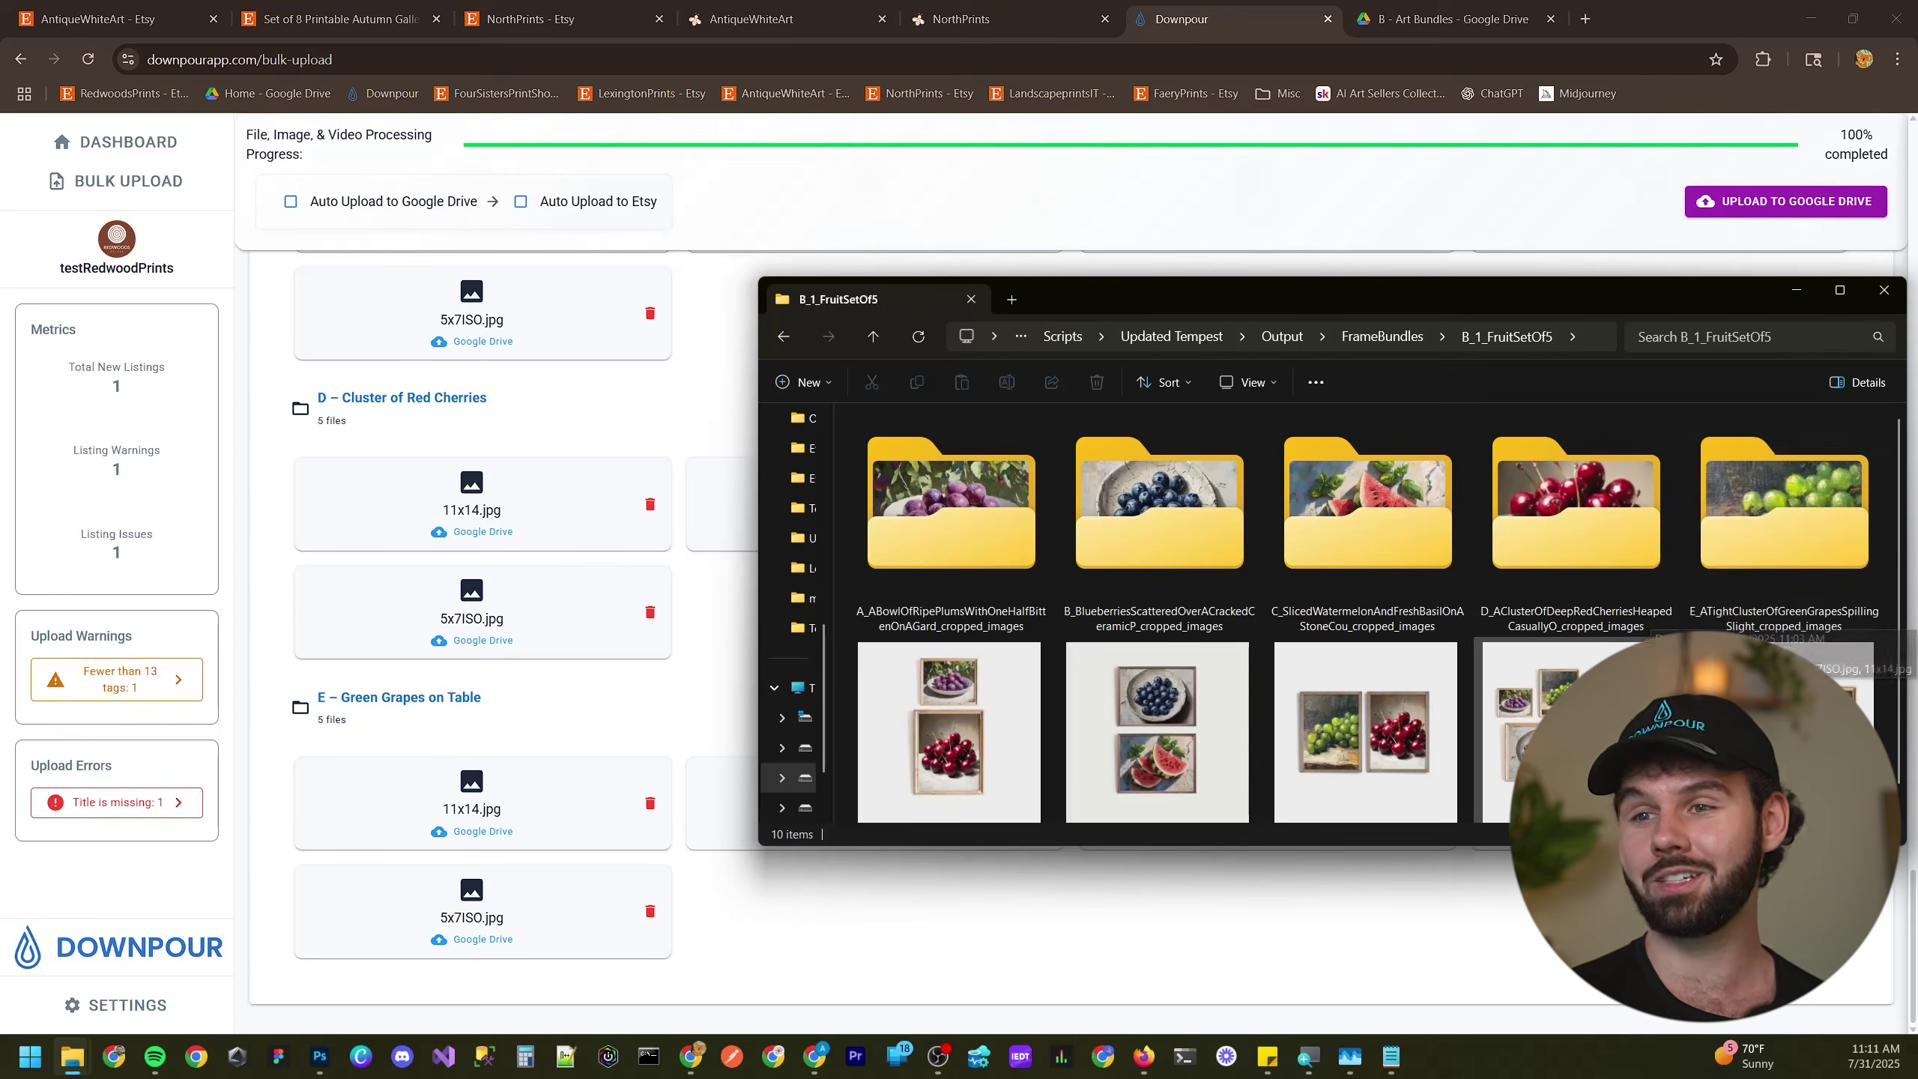
click(687, 695)
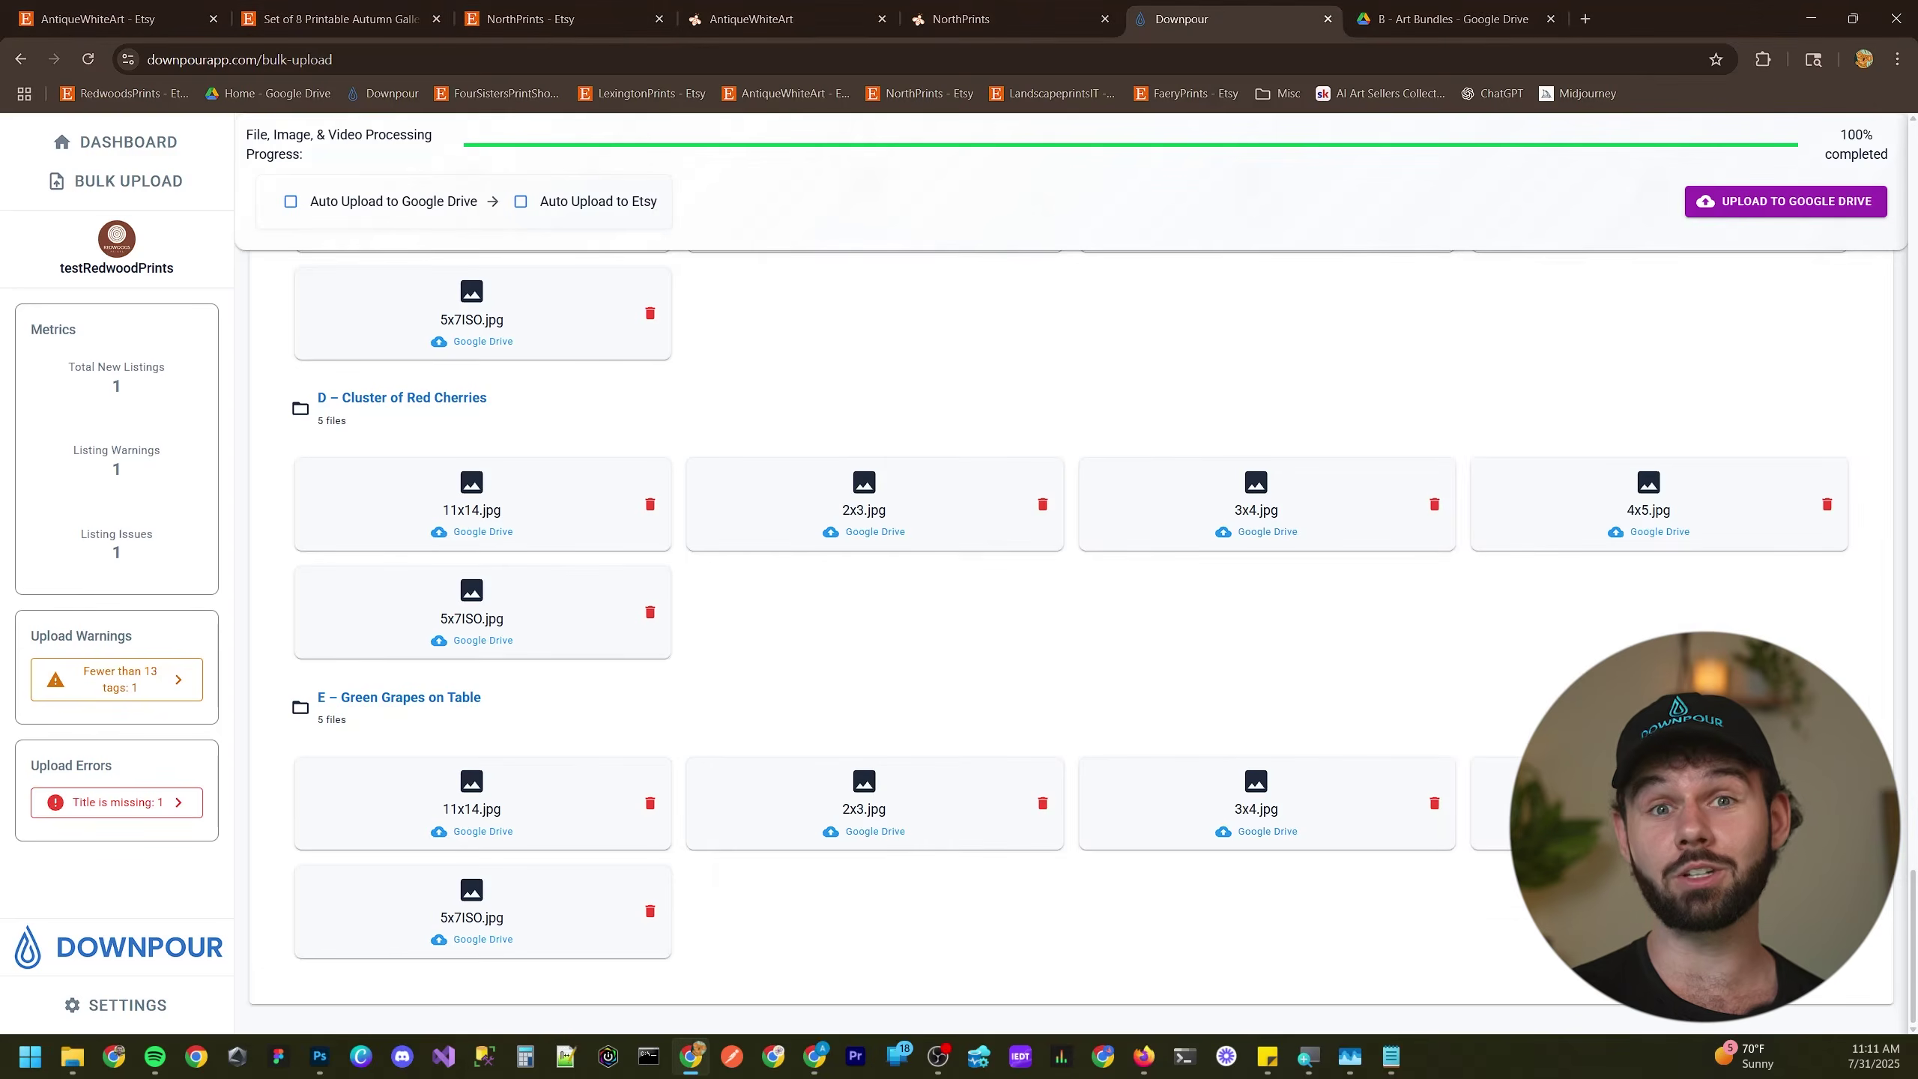
drag(326, 400, 576, 421)
click(575, 421)
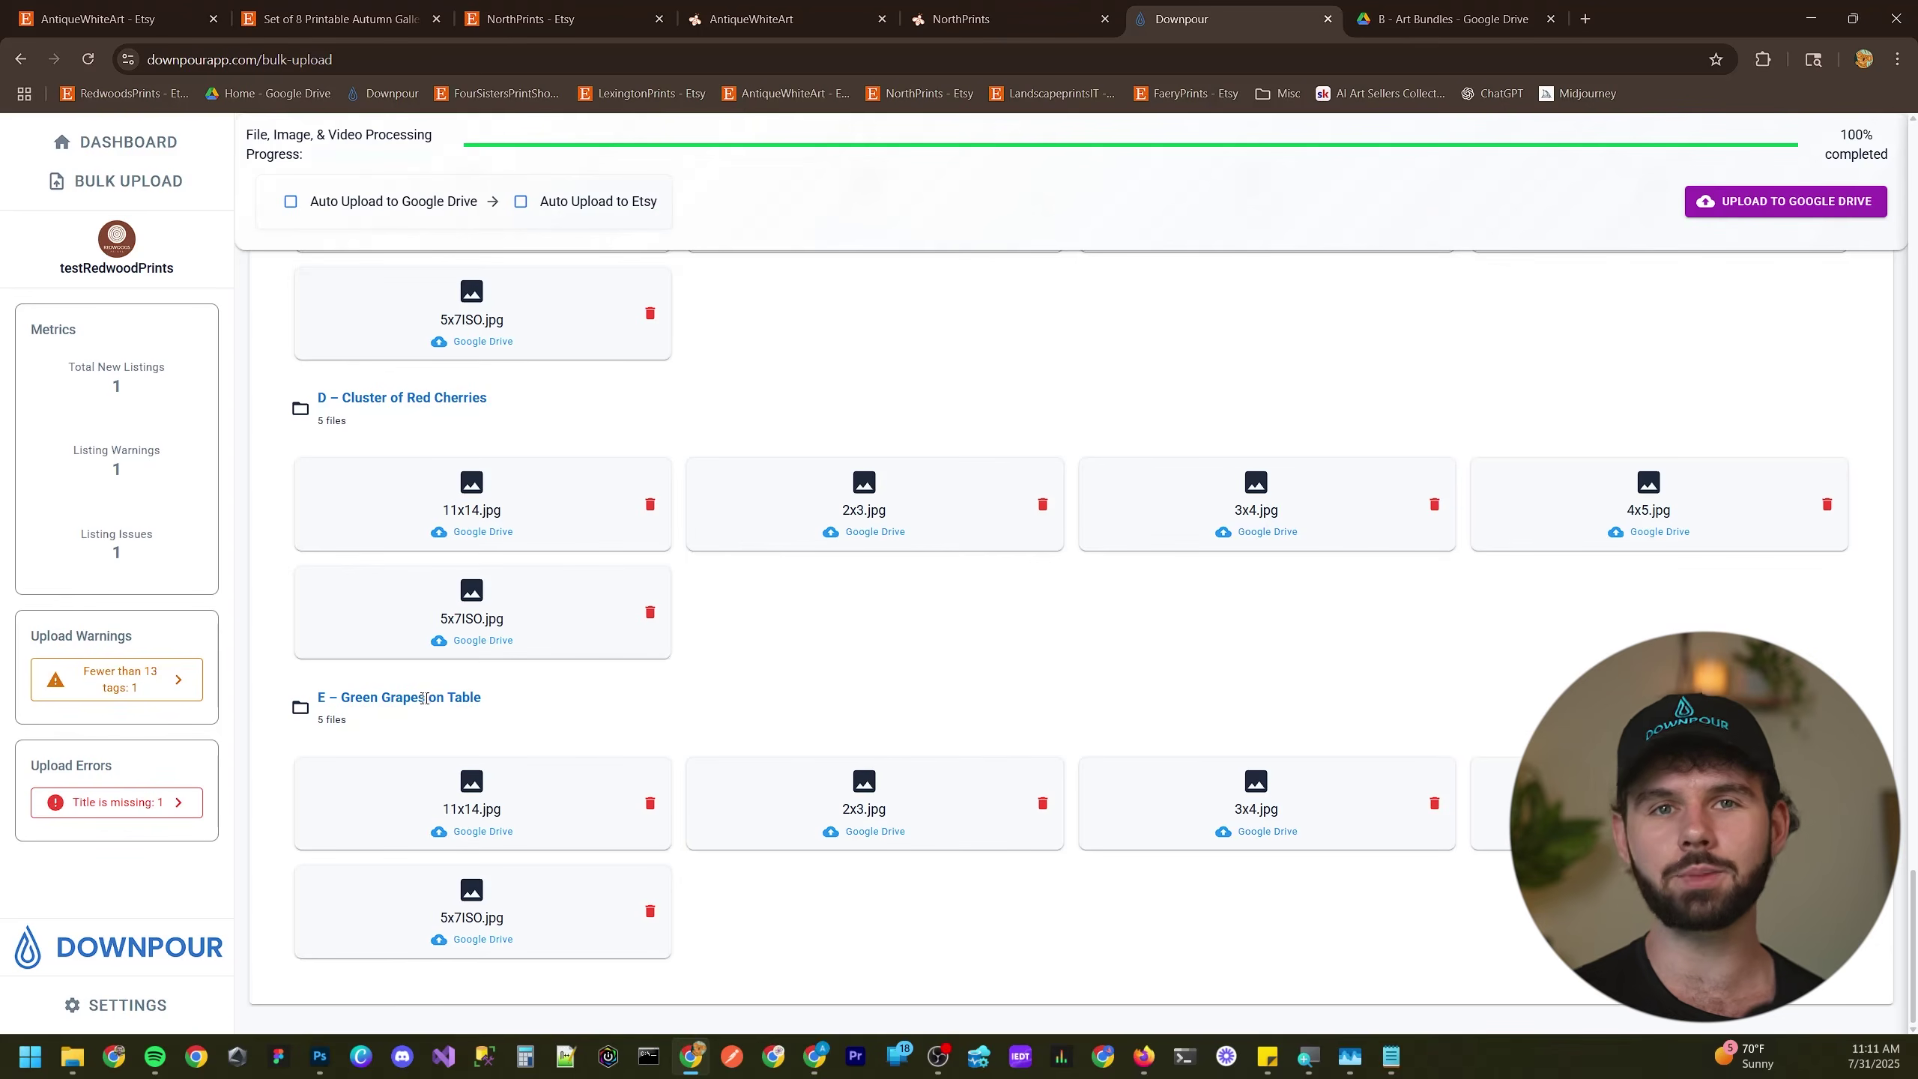
- Open the B_1_FruitSetOf5 listing's Google Drive folder from Downpour and go into its testRedwoodPrints B1 subfolder
scroll(933, 691, up, 5)
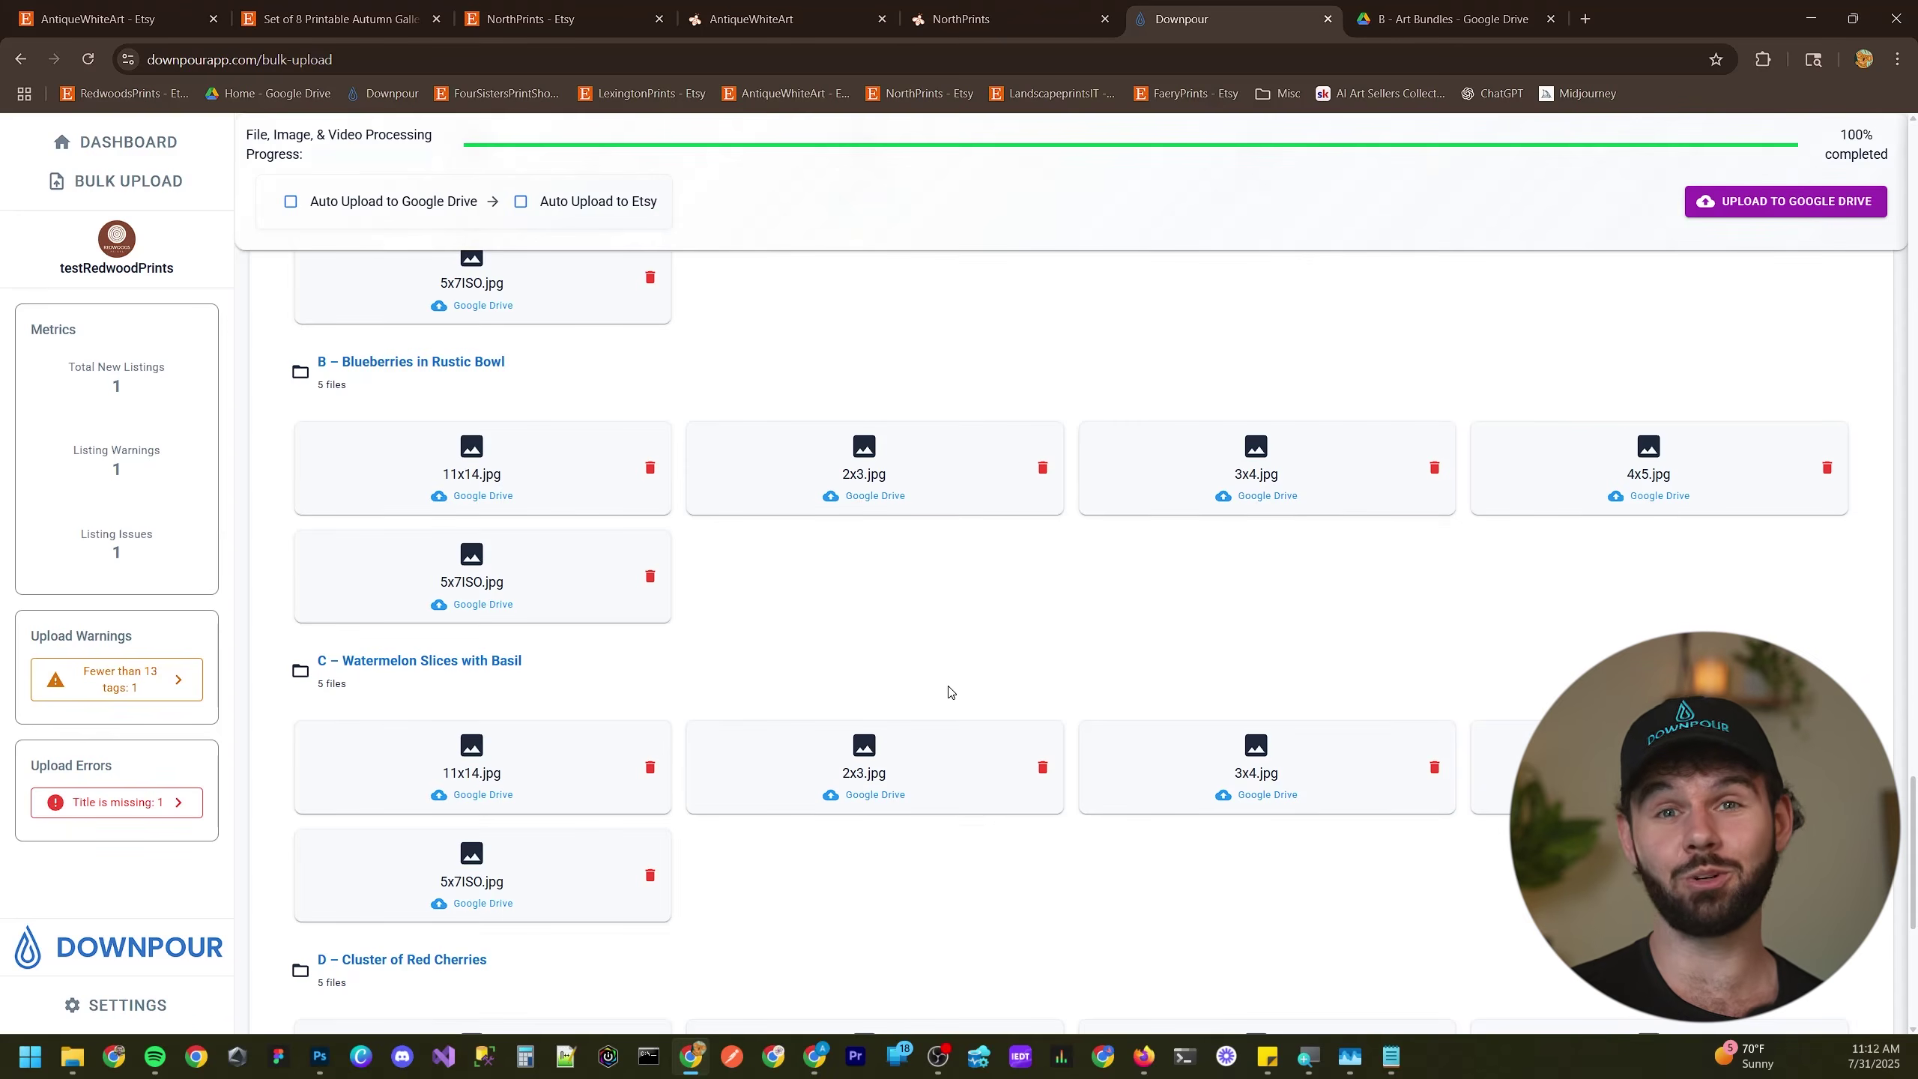
scroll(953, 689, up, 8)
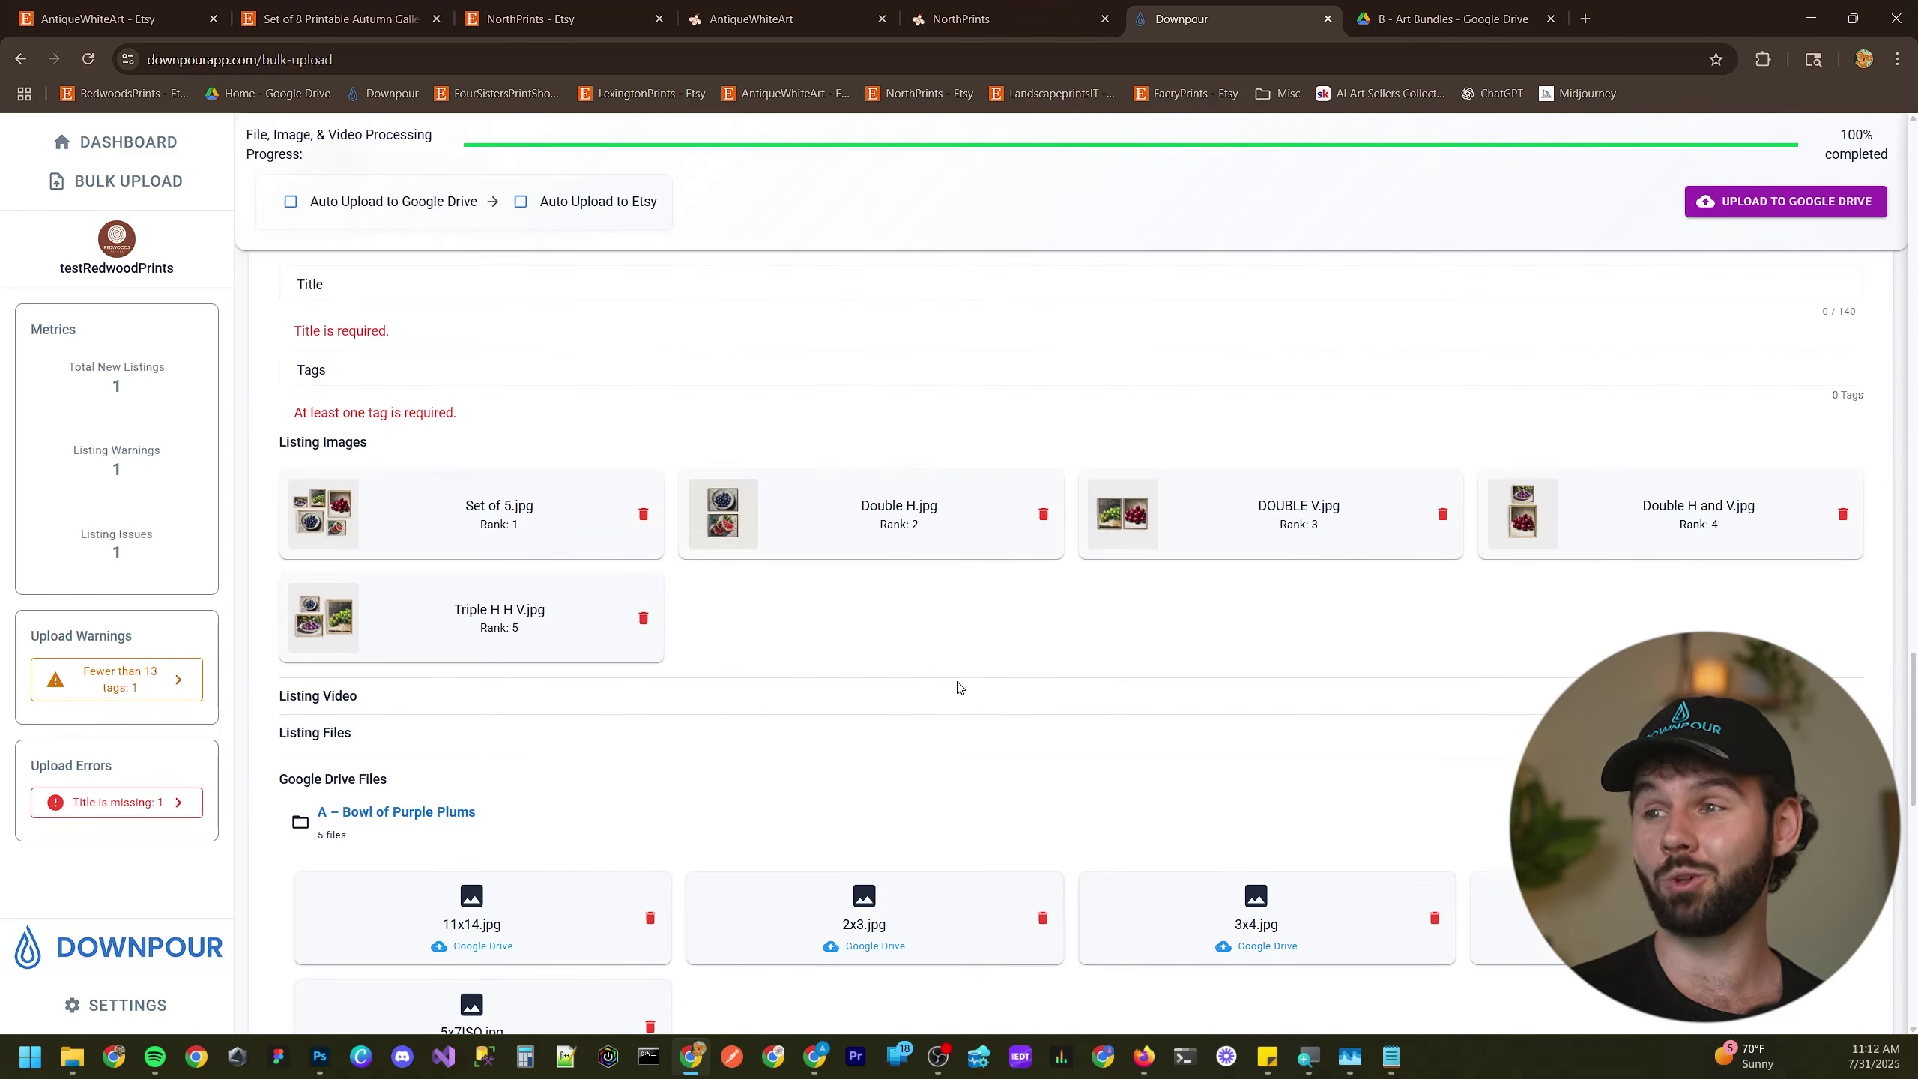
click(1784, 455)
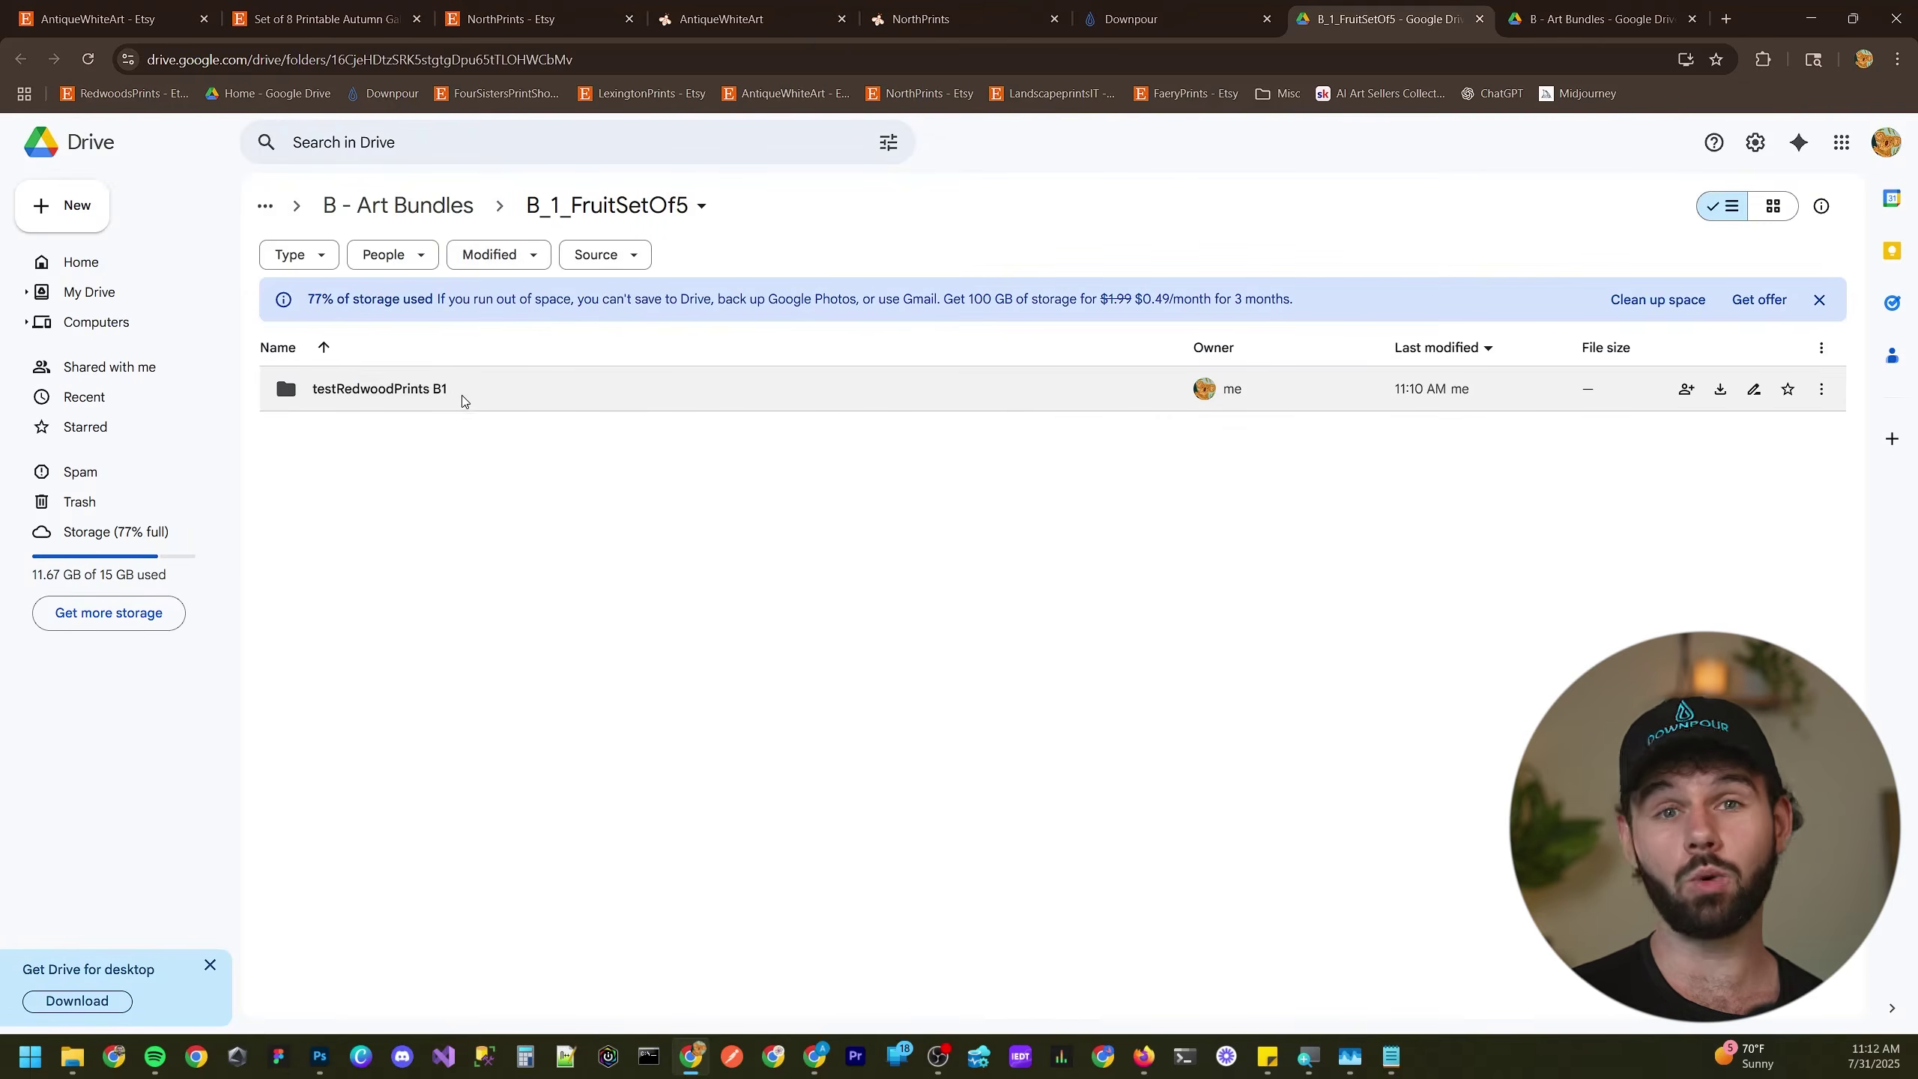
double_click(461, 392)
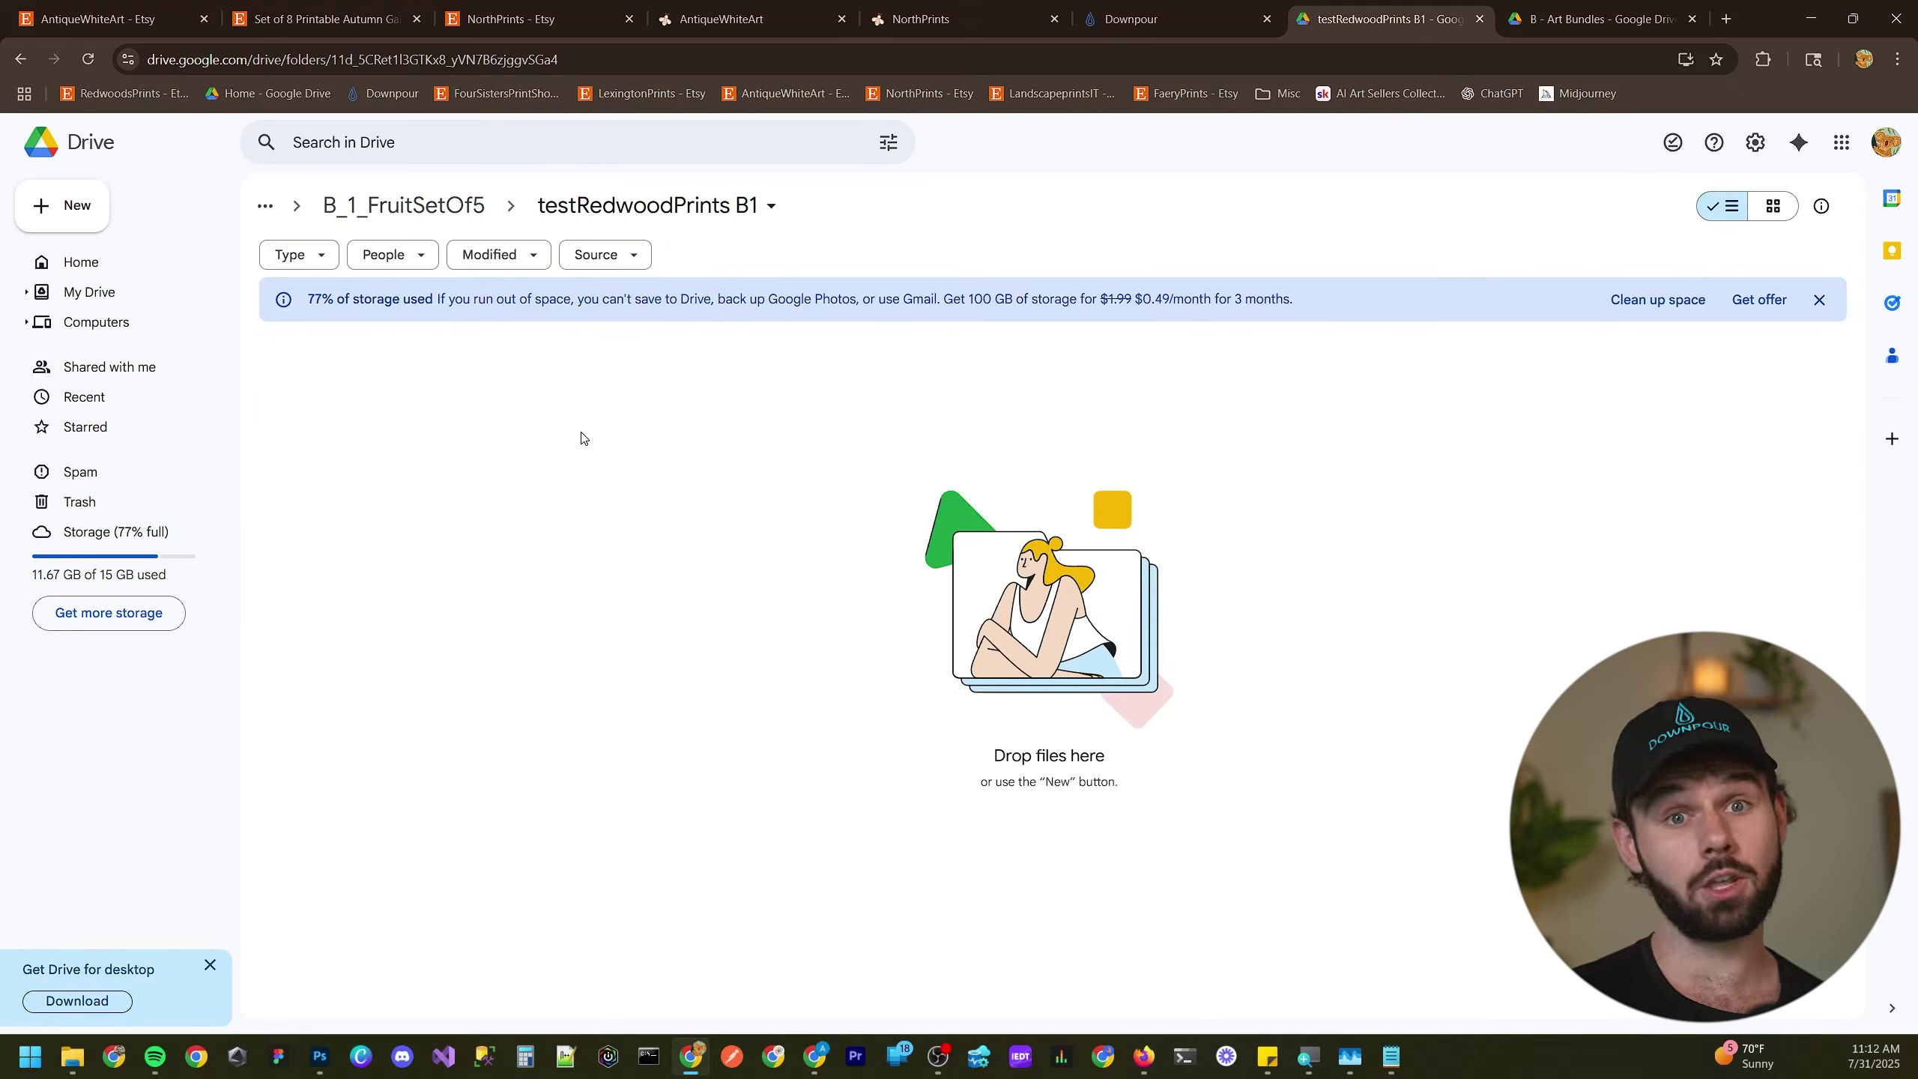
- Return to Downpour, start and confirm the listing's upload to Google Drive, and look over the listing images and the uploading files
click(1156, 18)
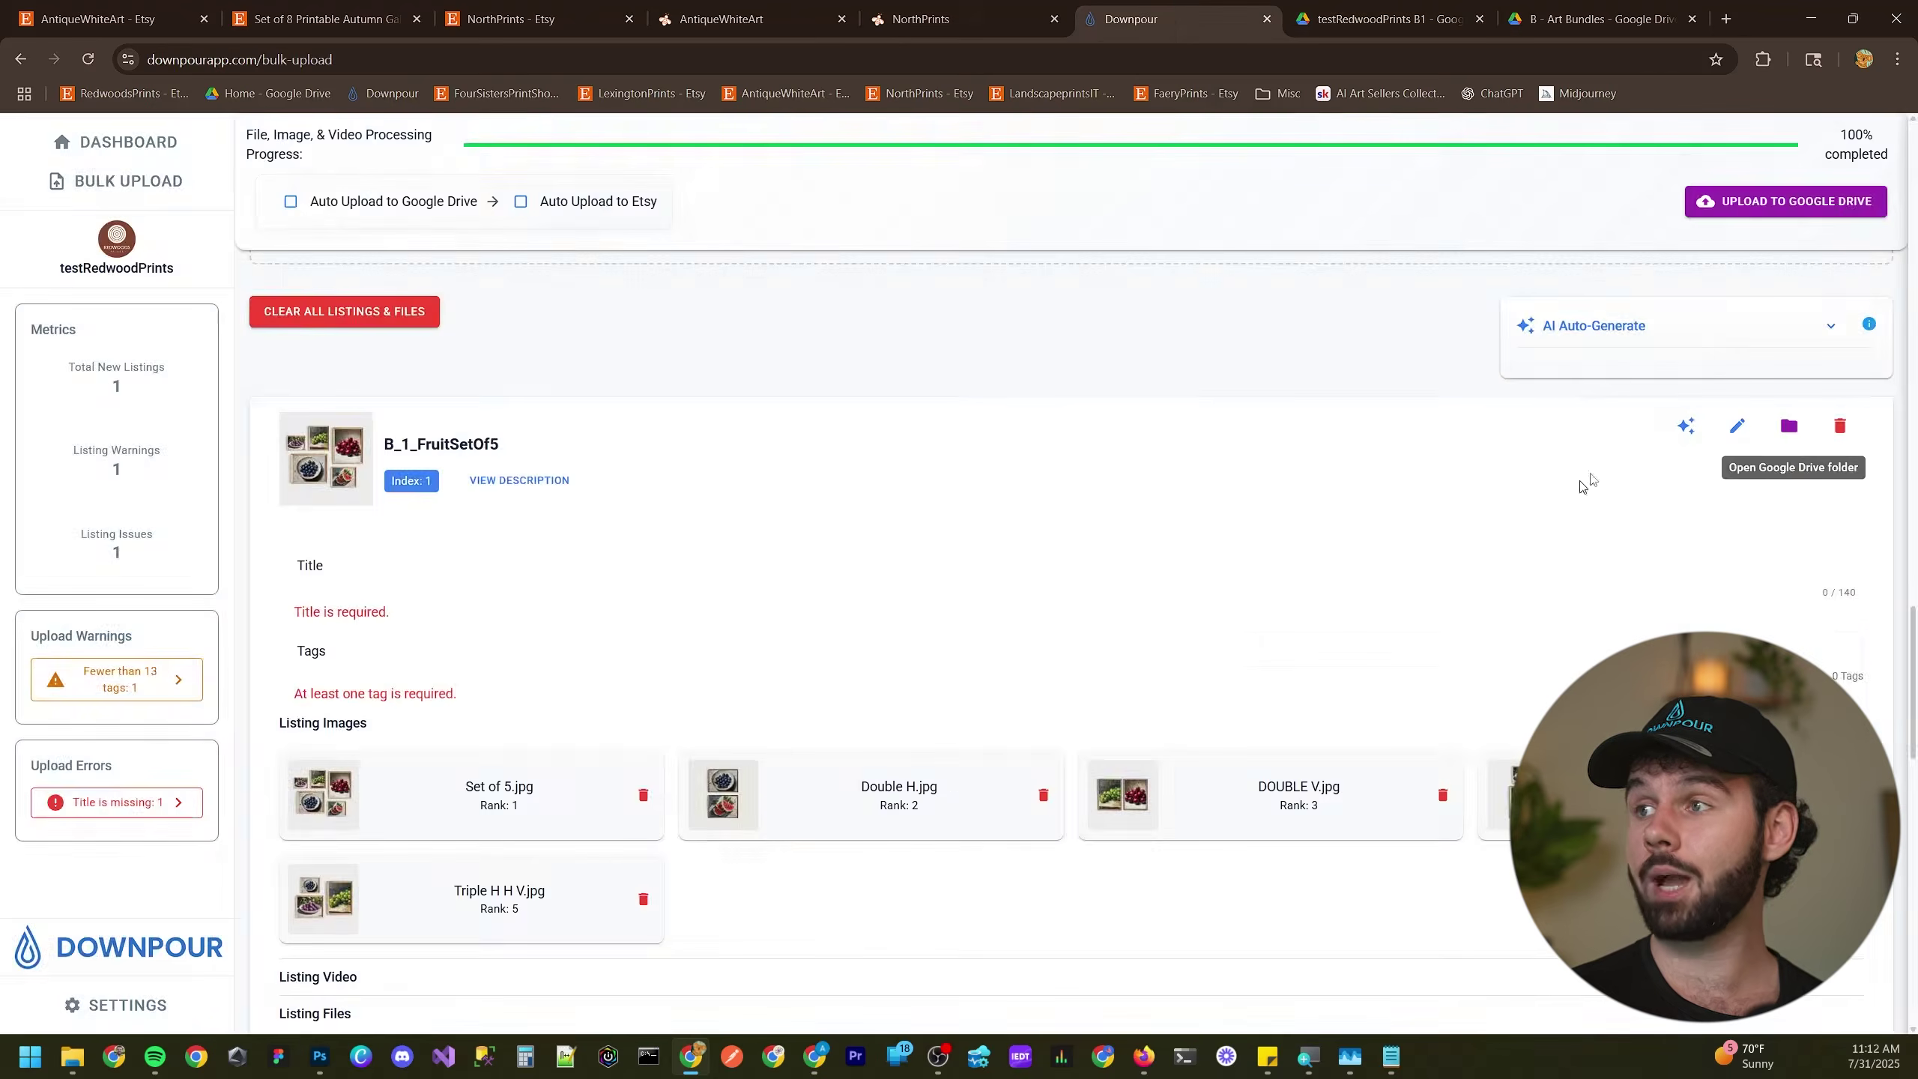
click(1758, 213)
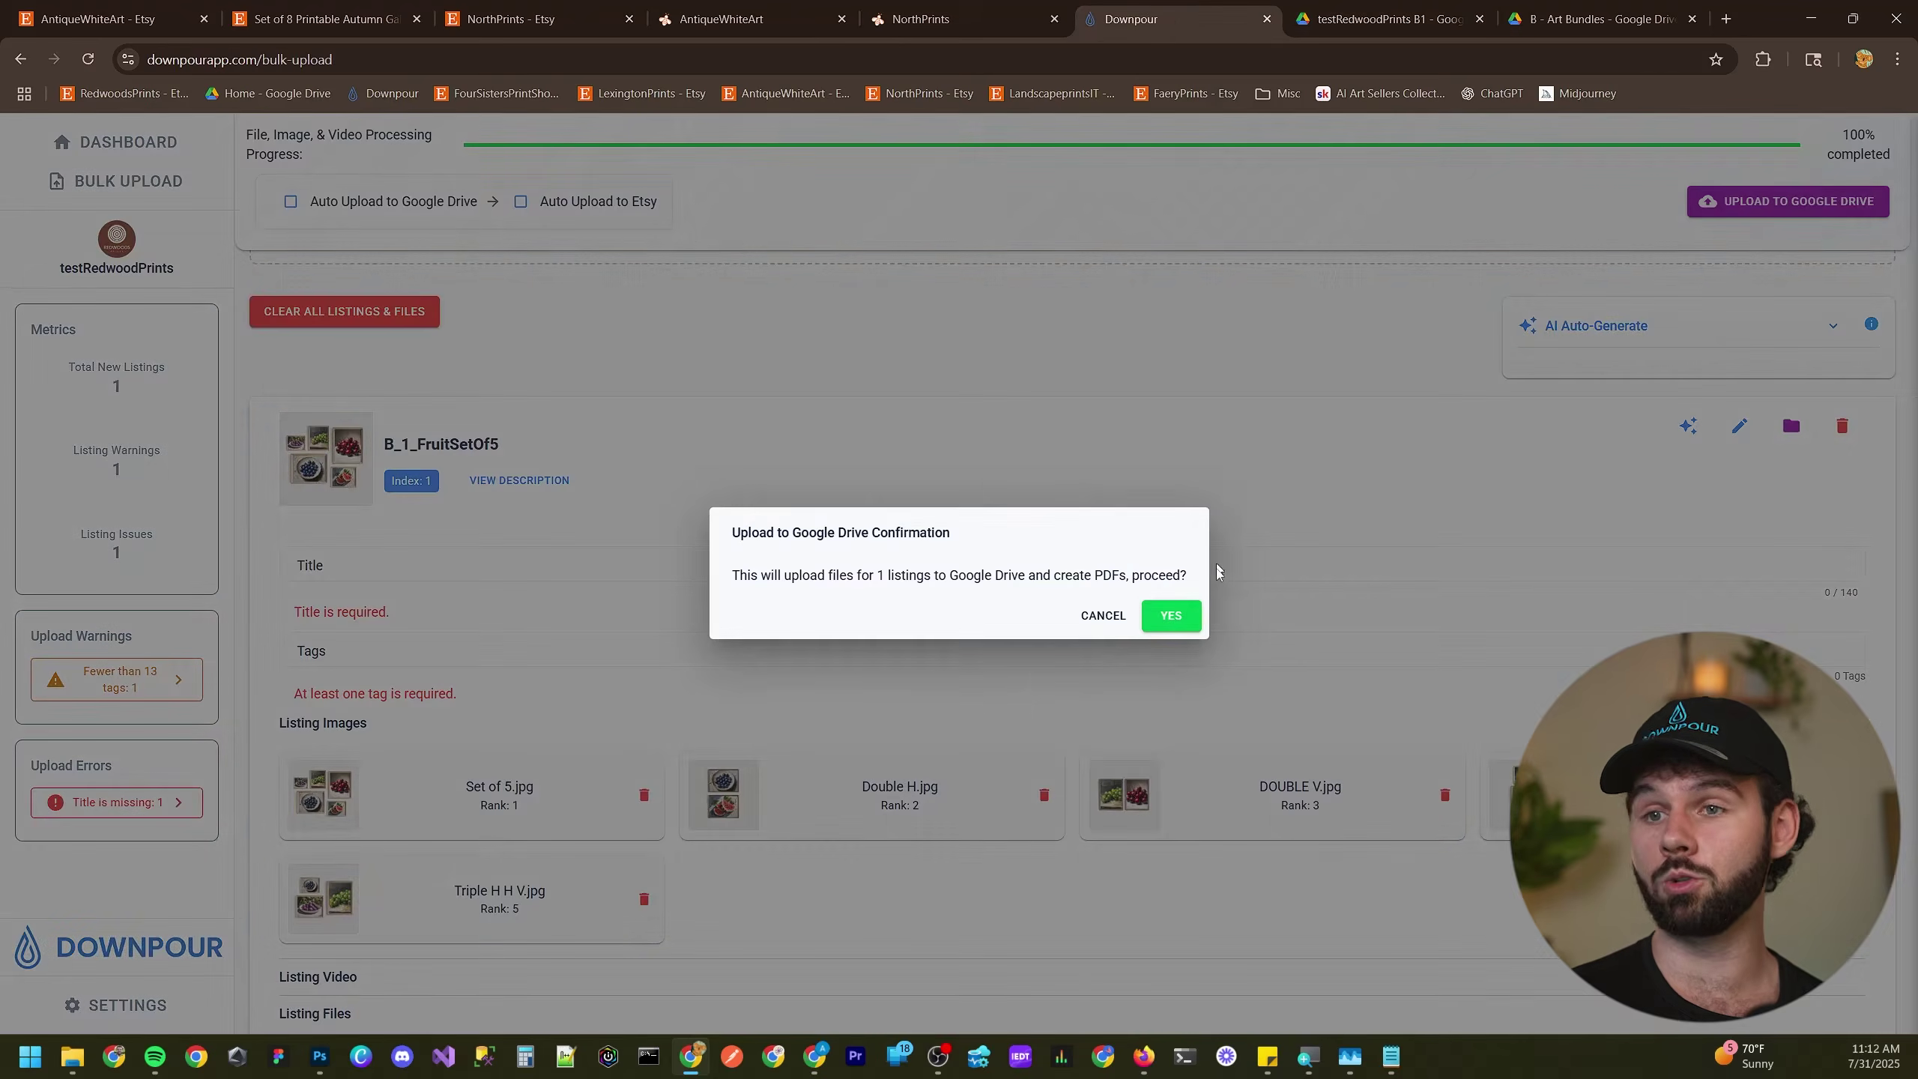
click(1171, 616)
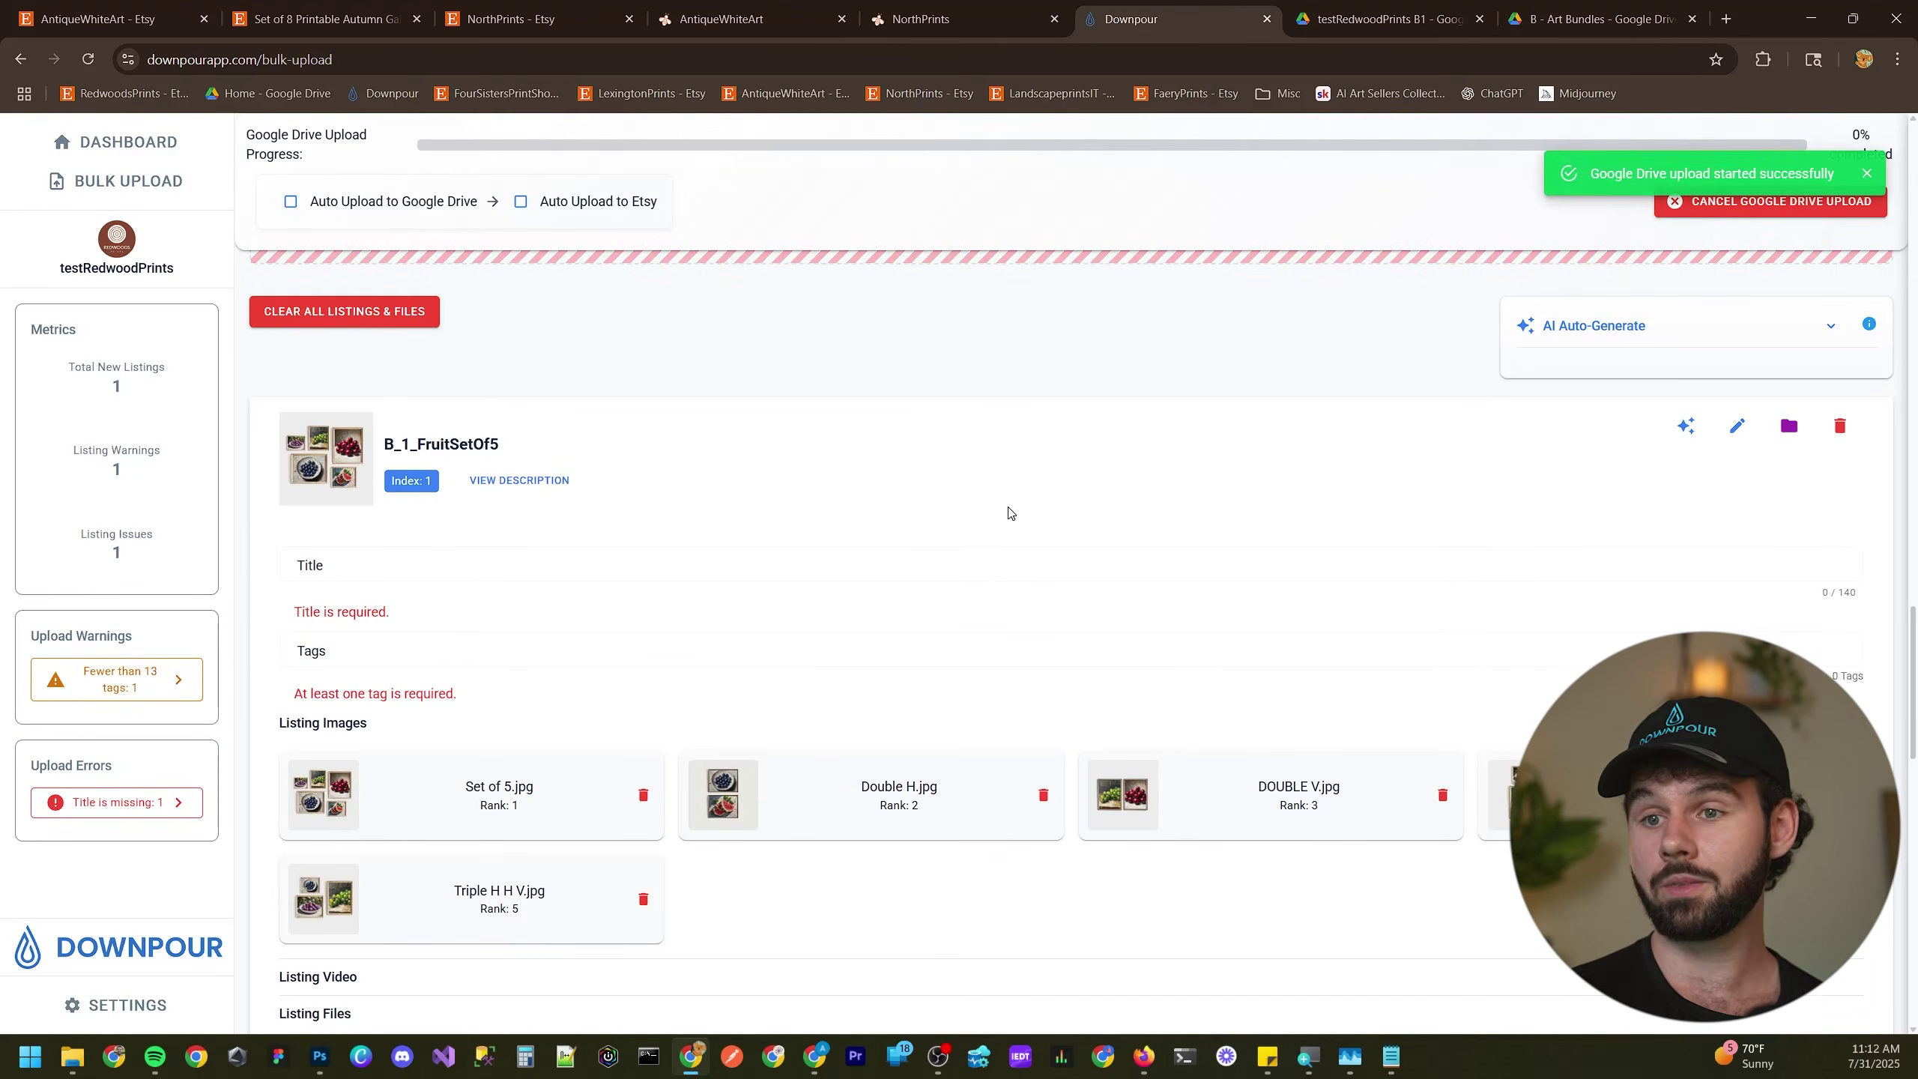
scroll(1005, 515, down, 10)
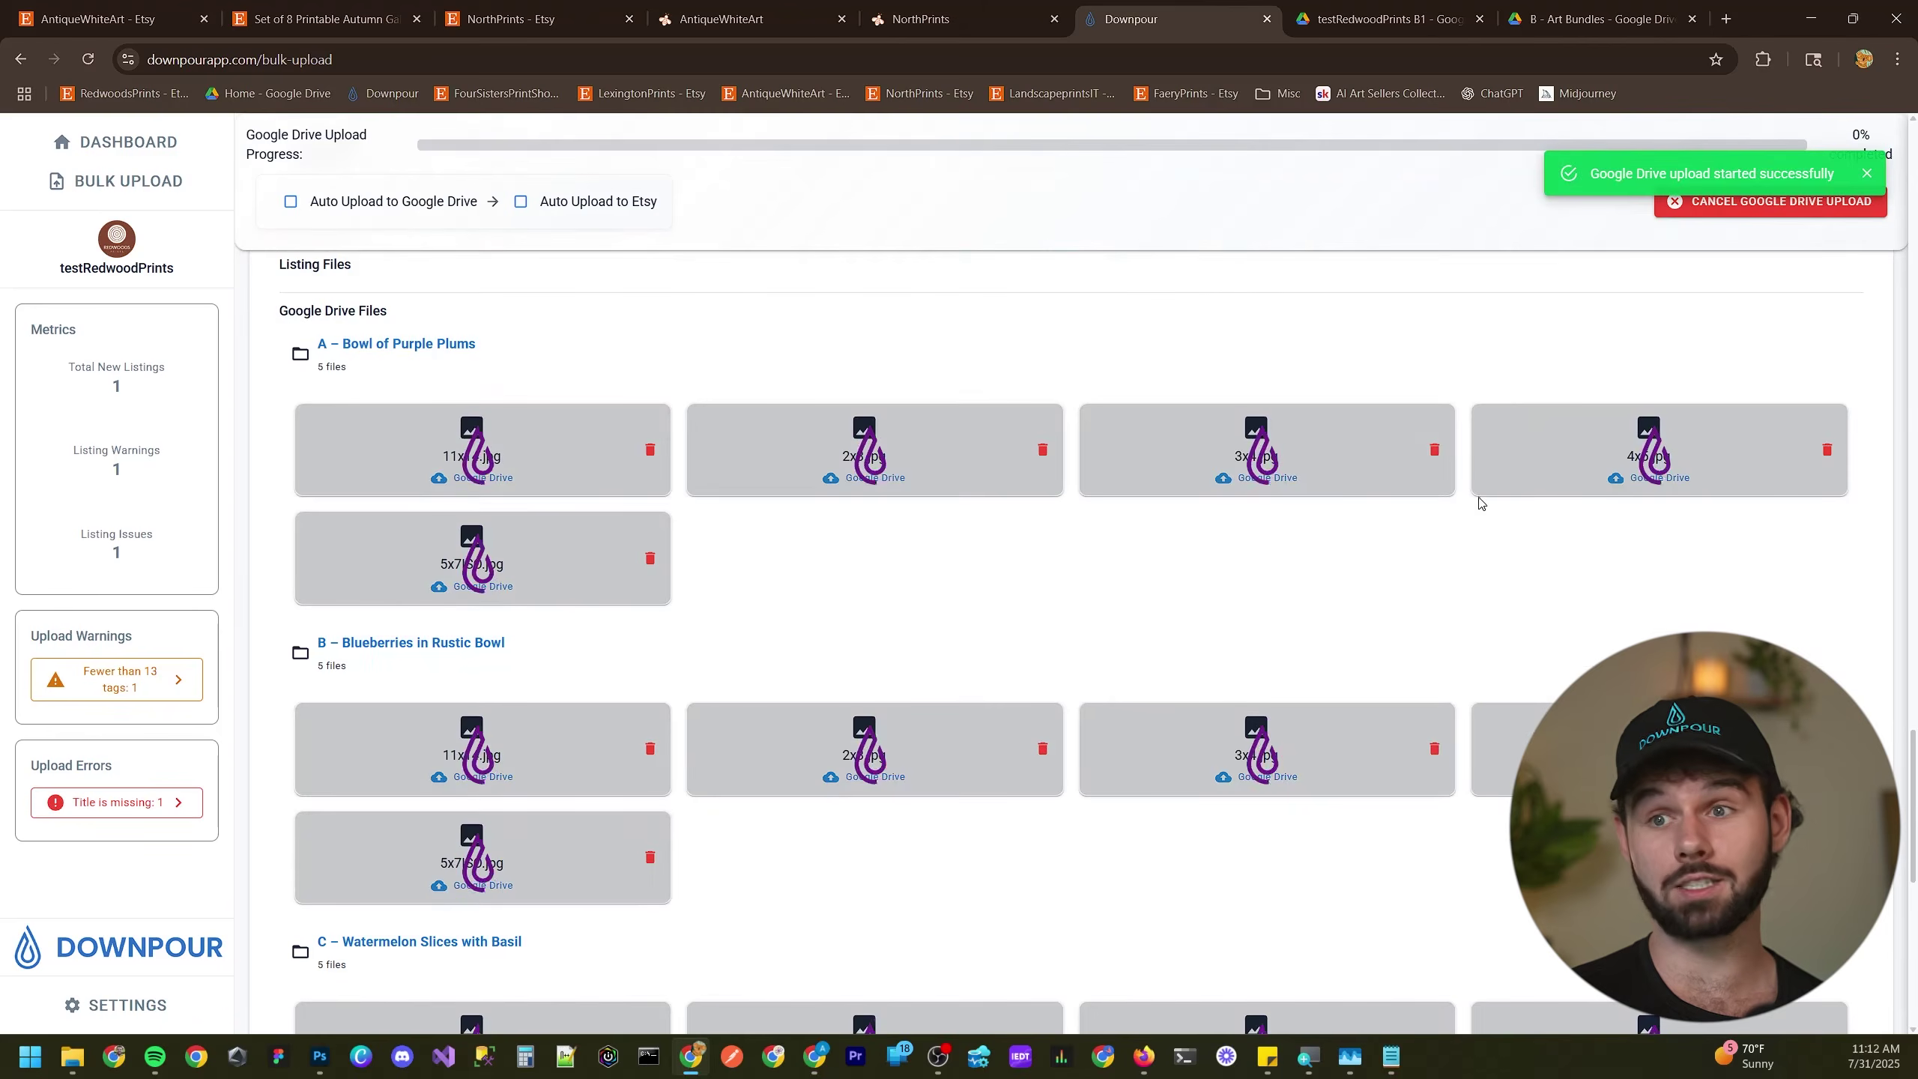
scroll(825, 597, up, 5)
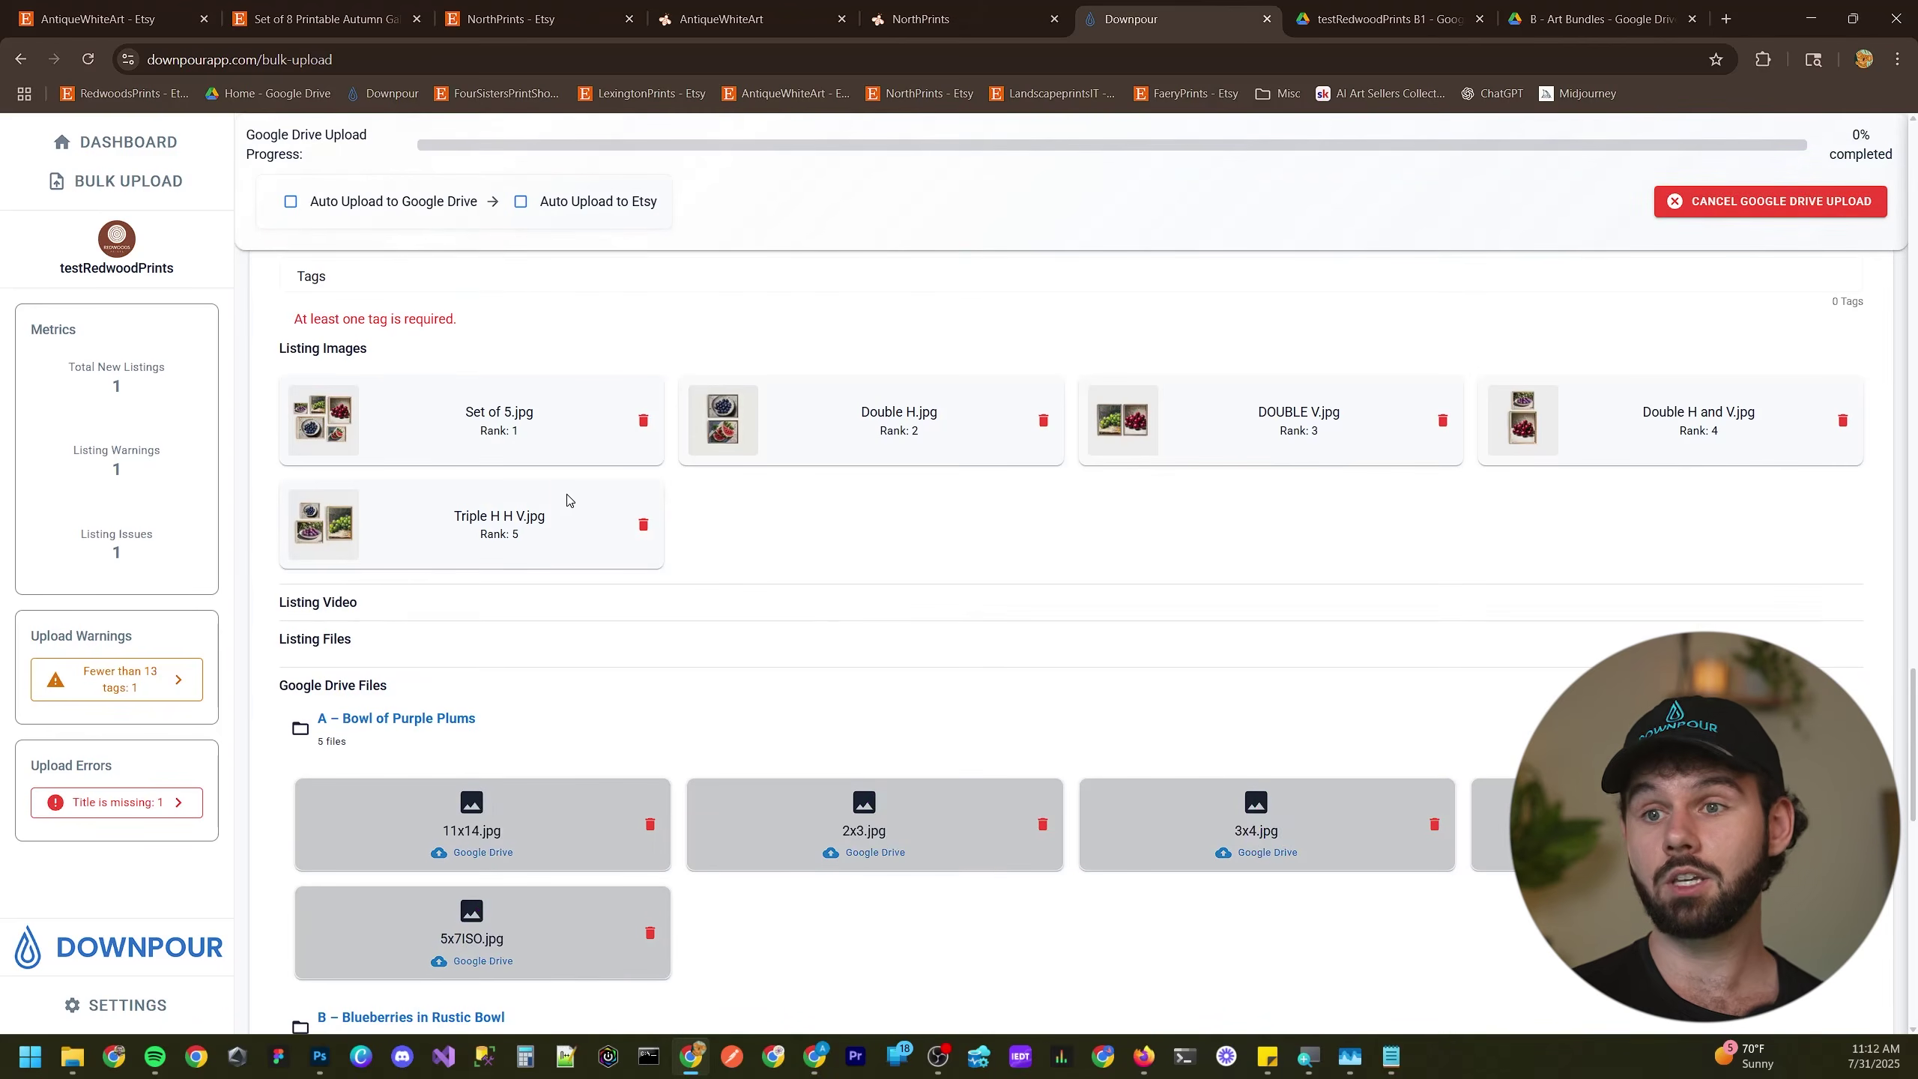
scroll(568, 500, down, 5)
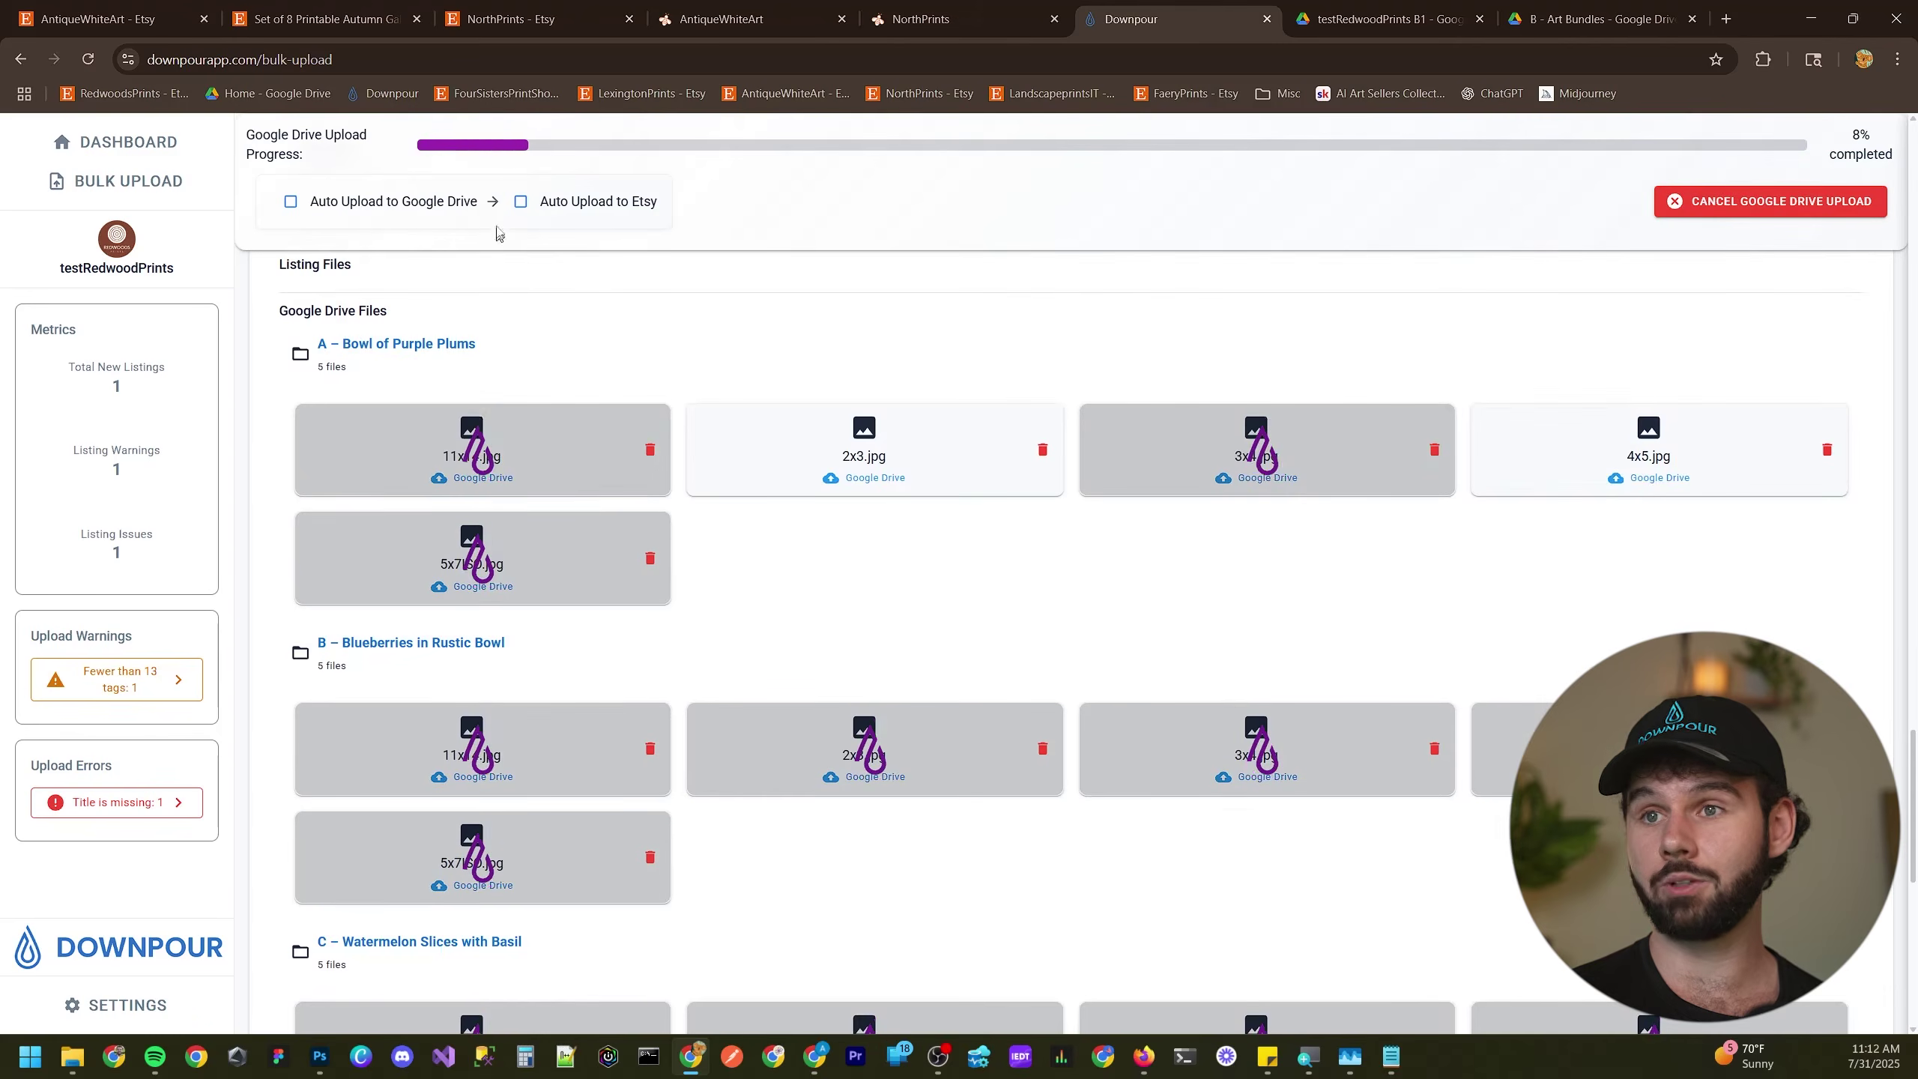
- Check the testRedwoodPrints B1 folder in Google Drive, viewing the A – Bowl of Purple Plums images as a grid, and restore the list layout
click(1390, 19)
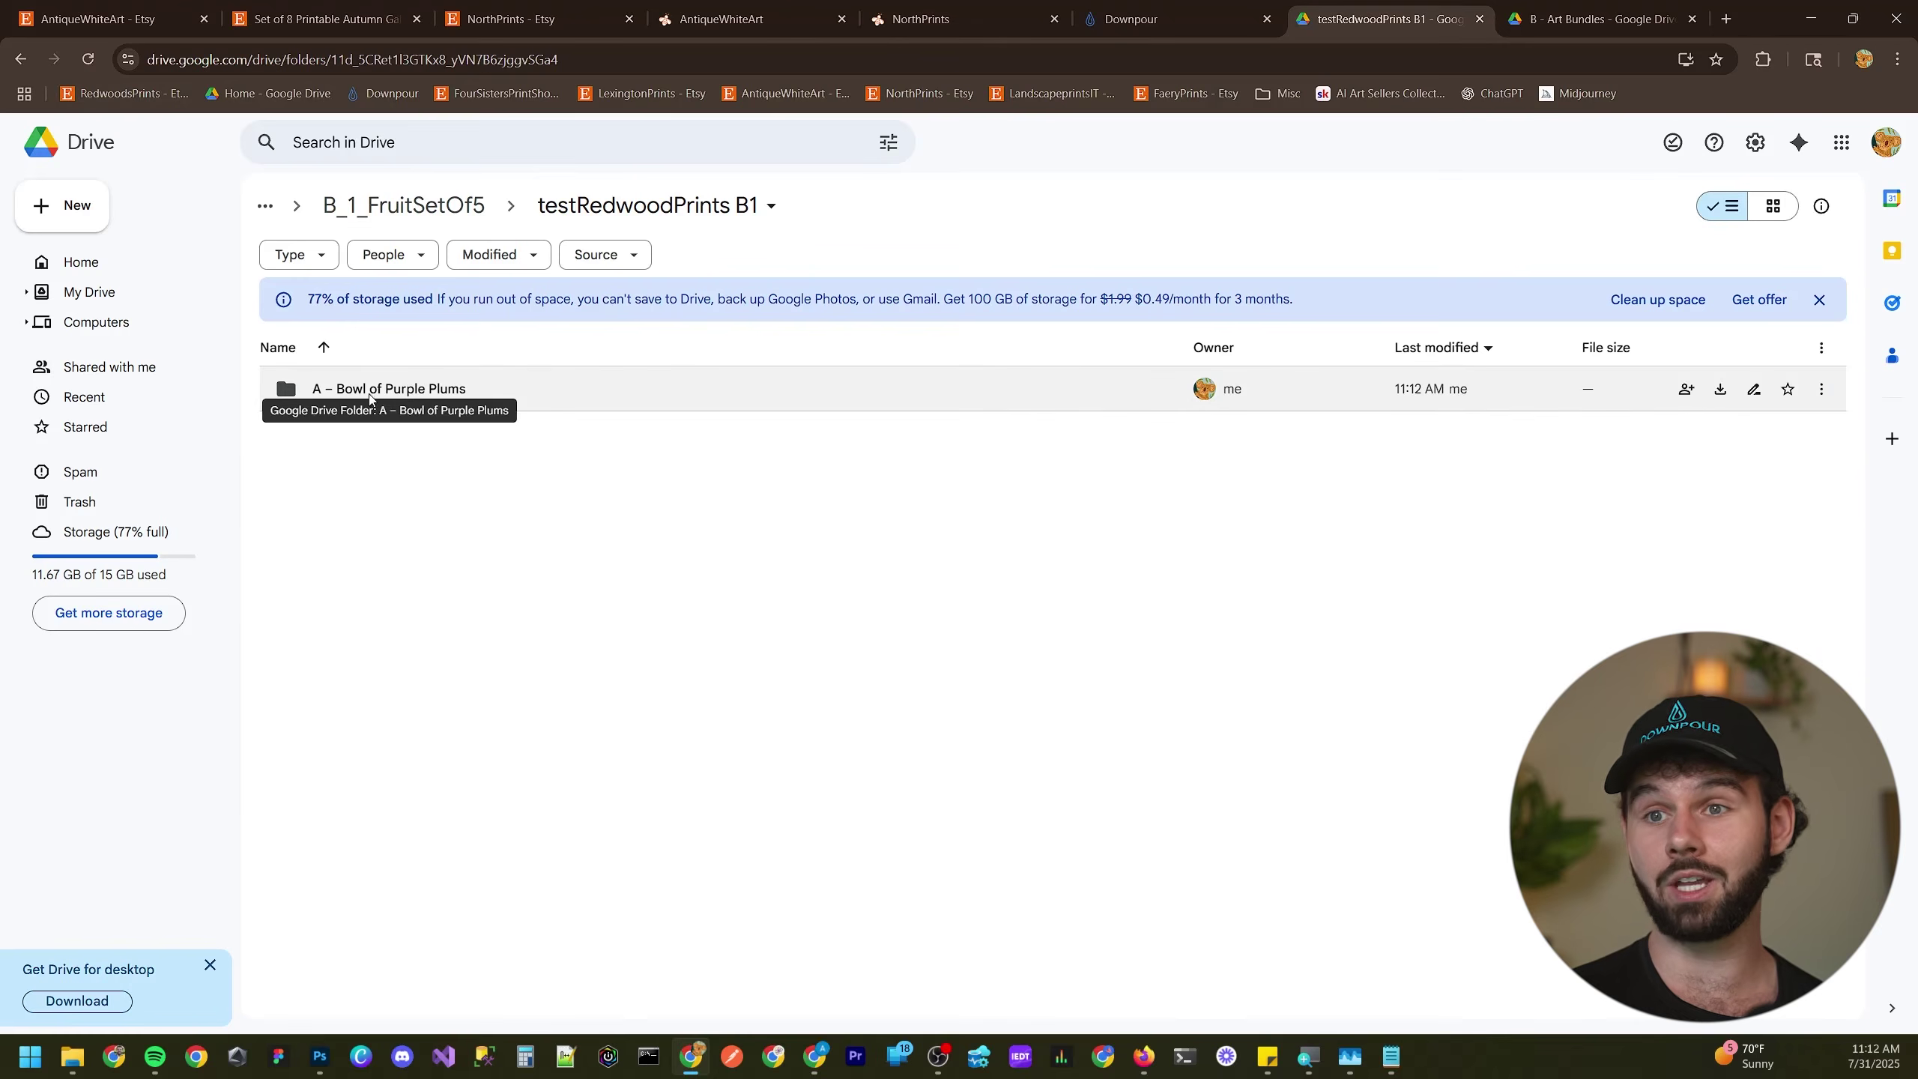
double_click(655, 383)
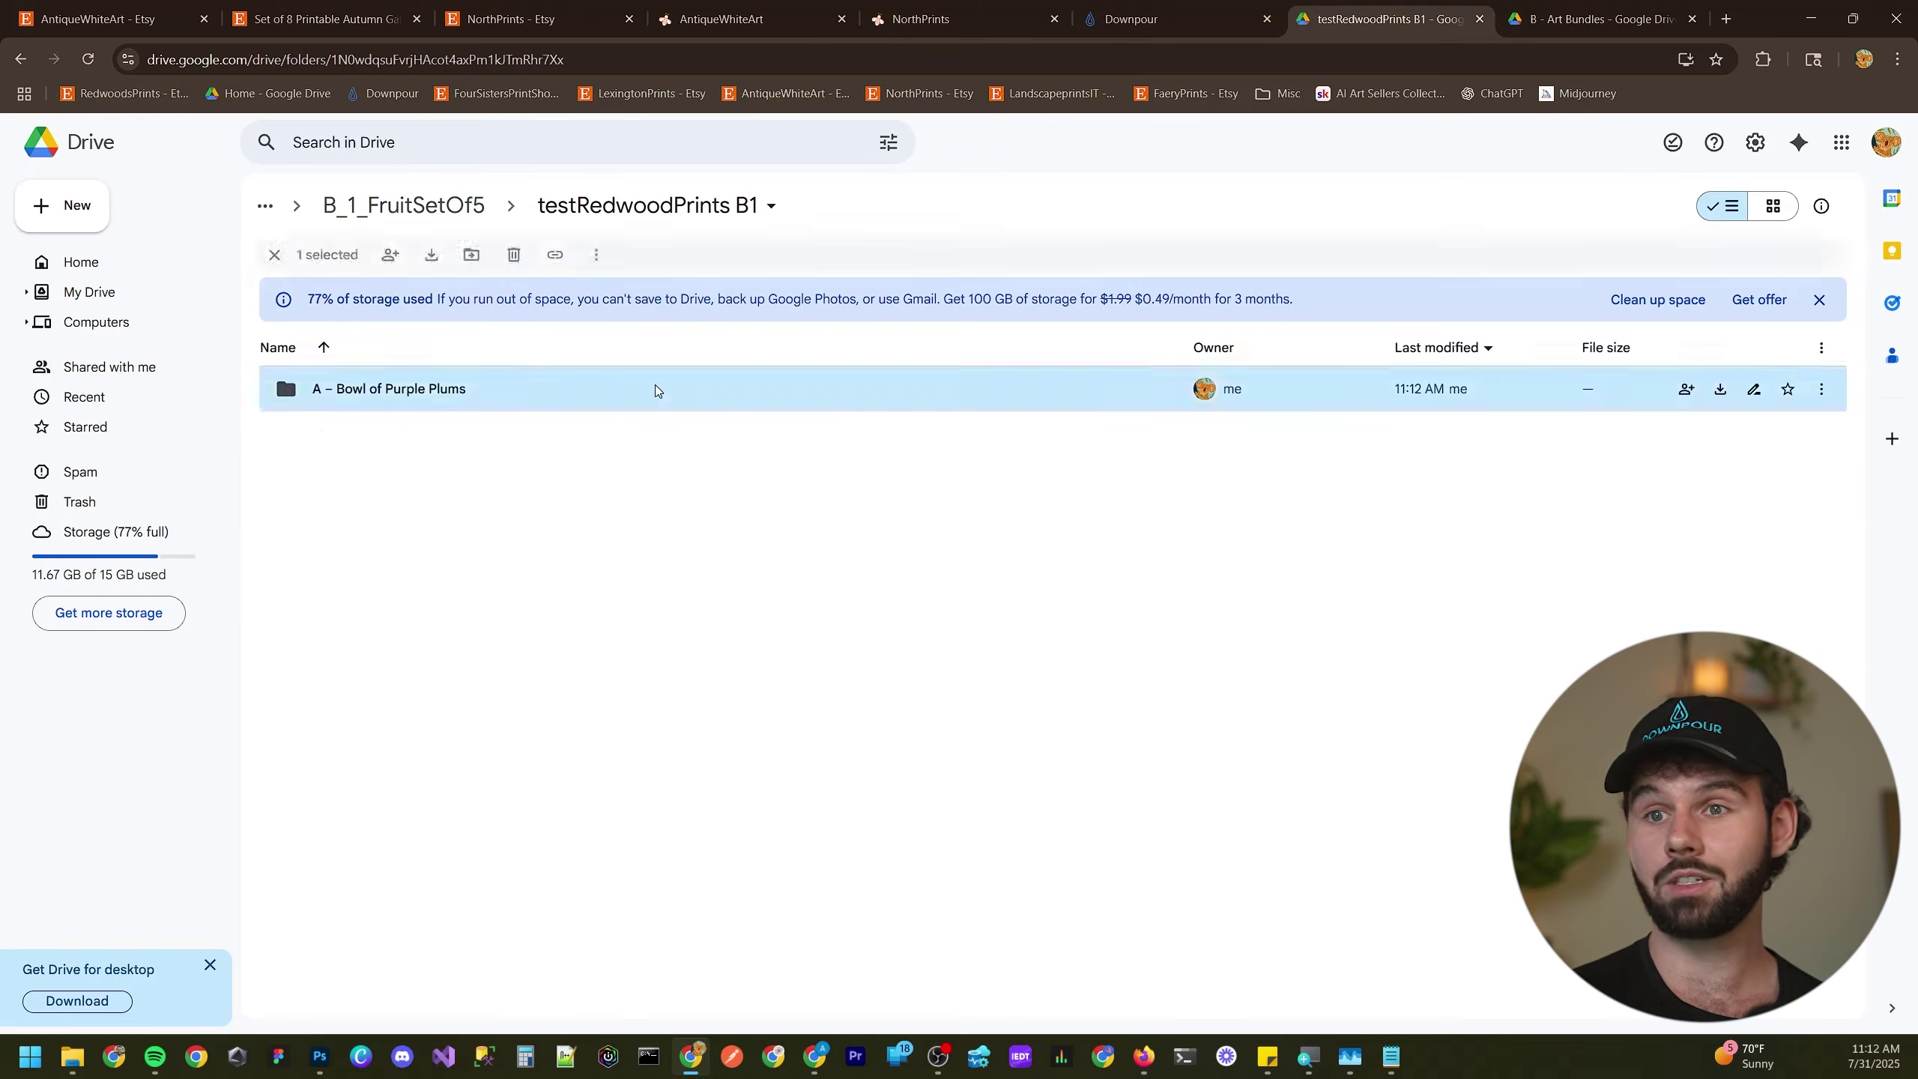
click(1773, 206)
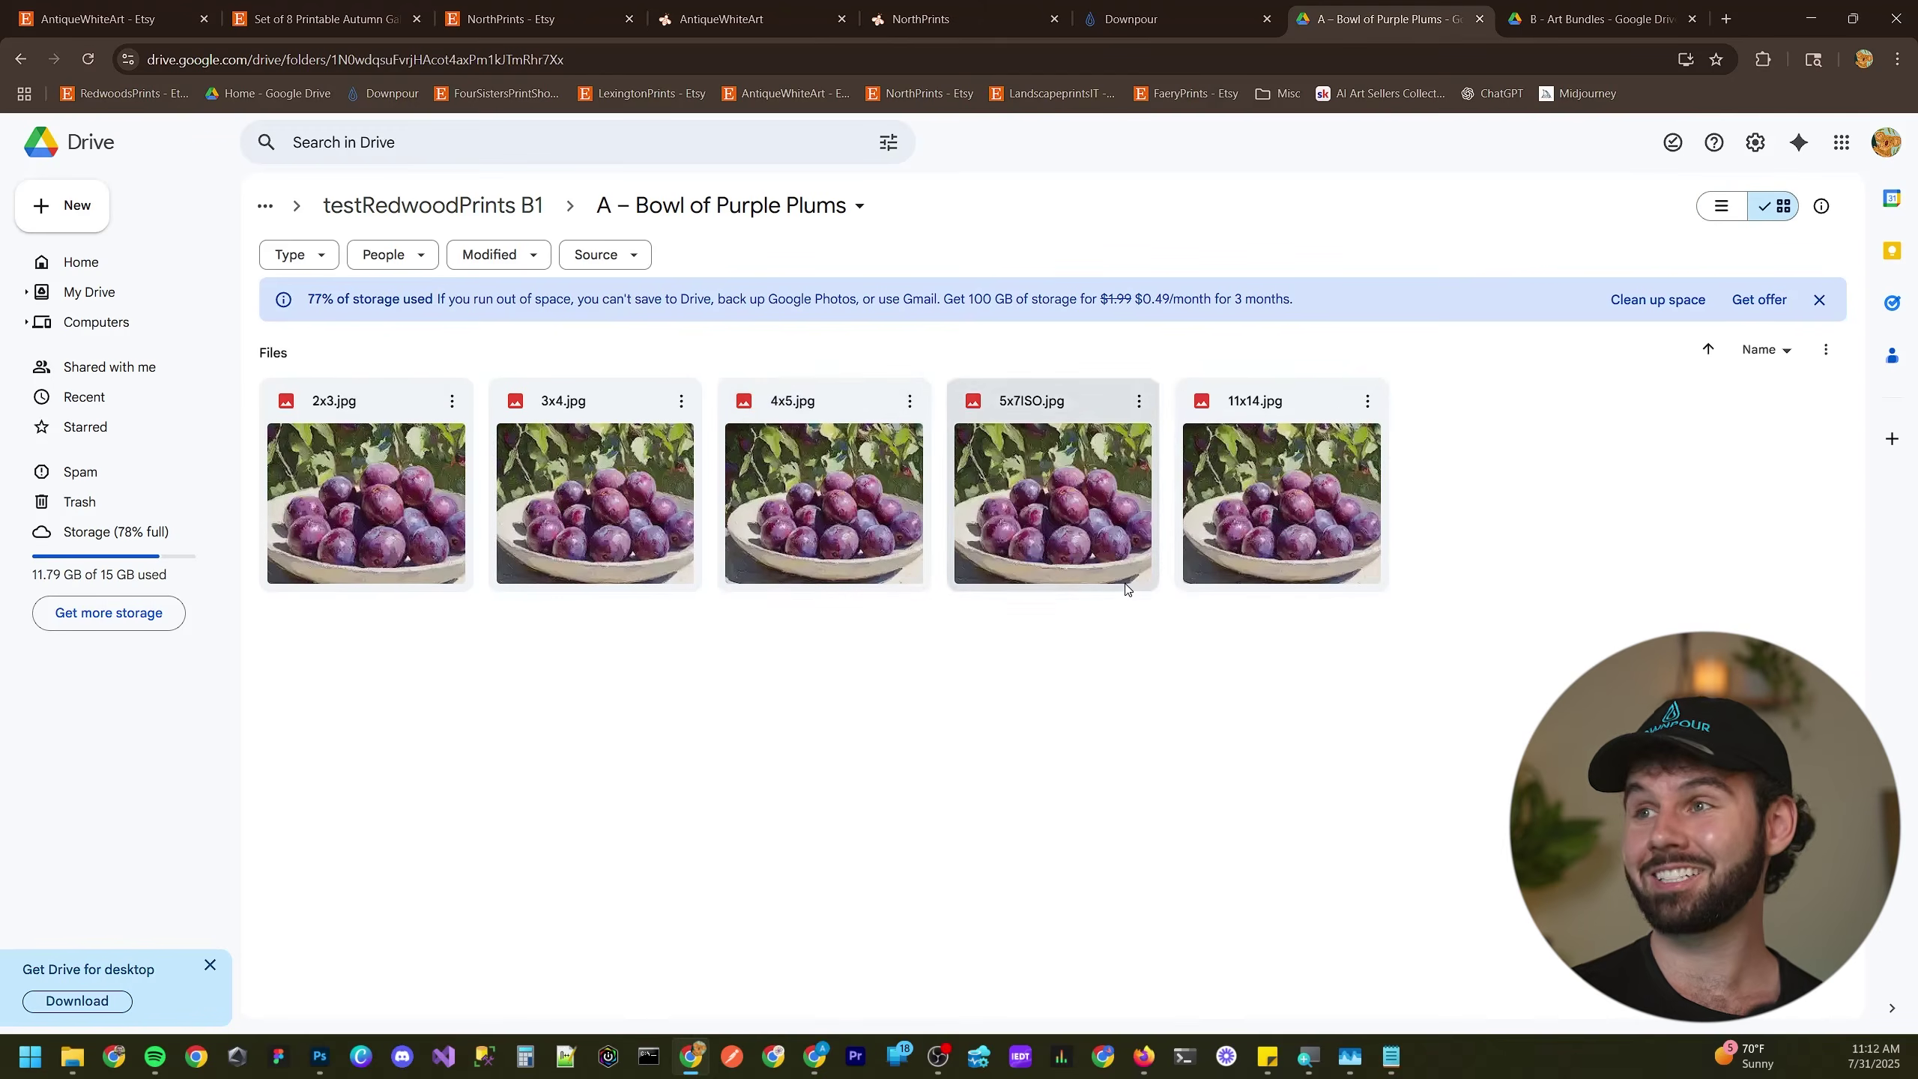
key(alt+Left)
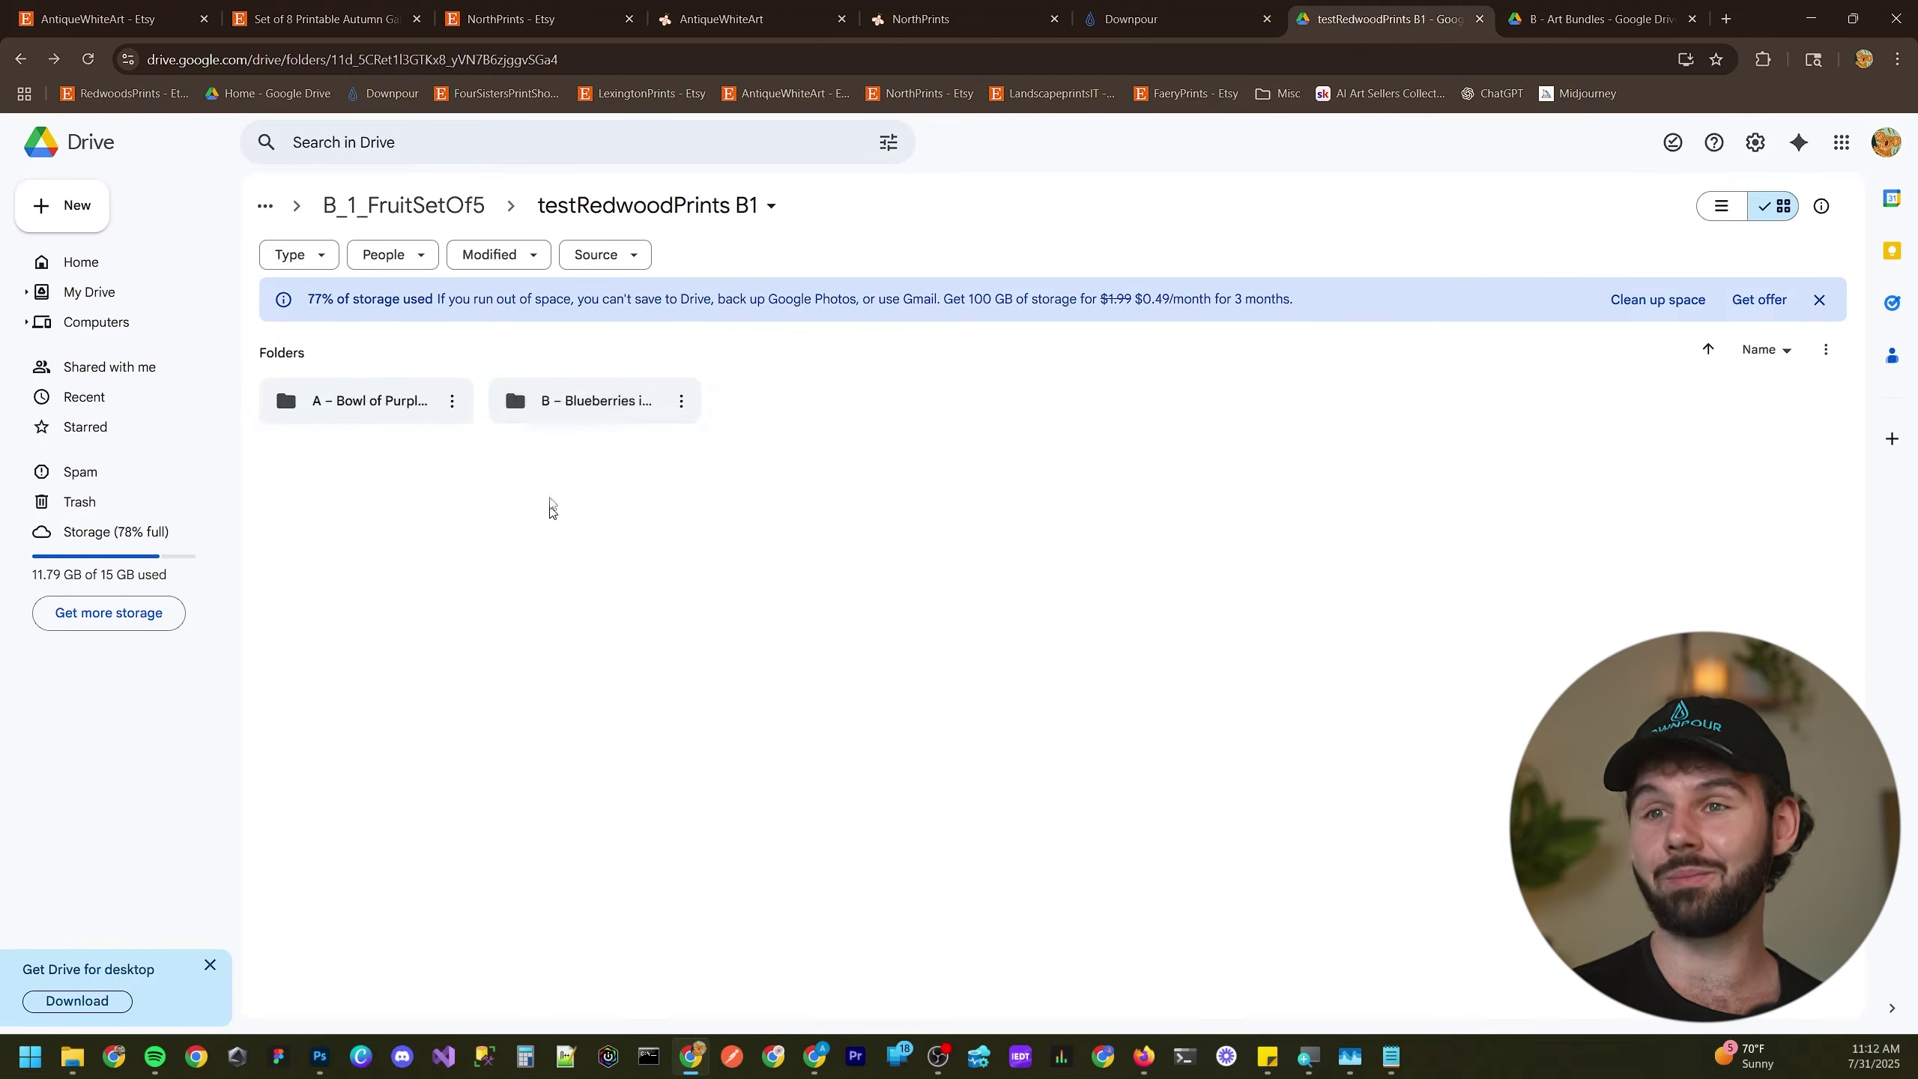
double_click(428, 400)
key(alt+Left)
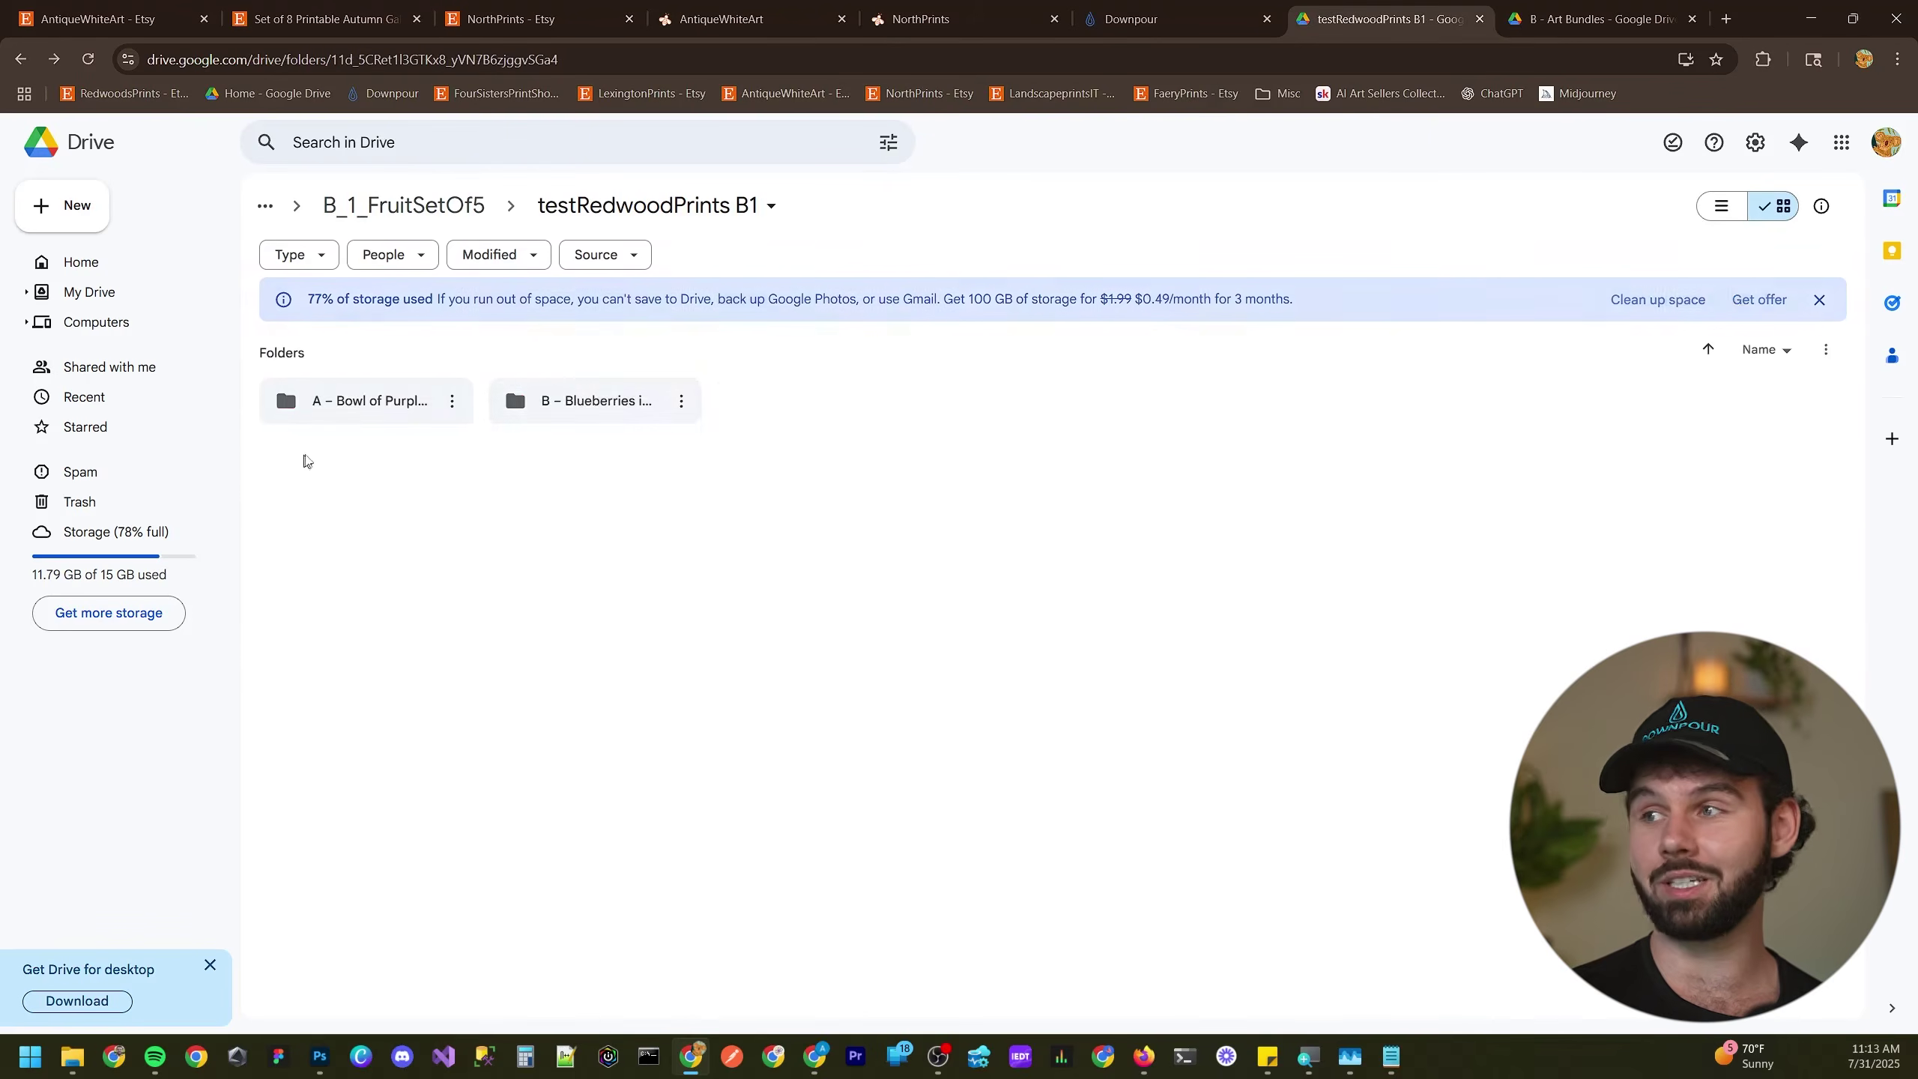
click(1723, 205)
click(483, 437)
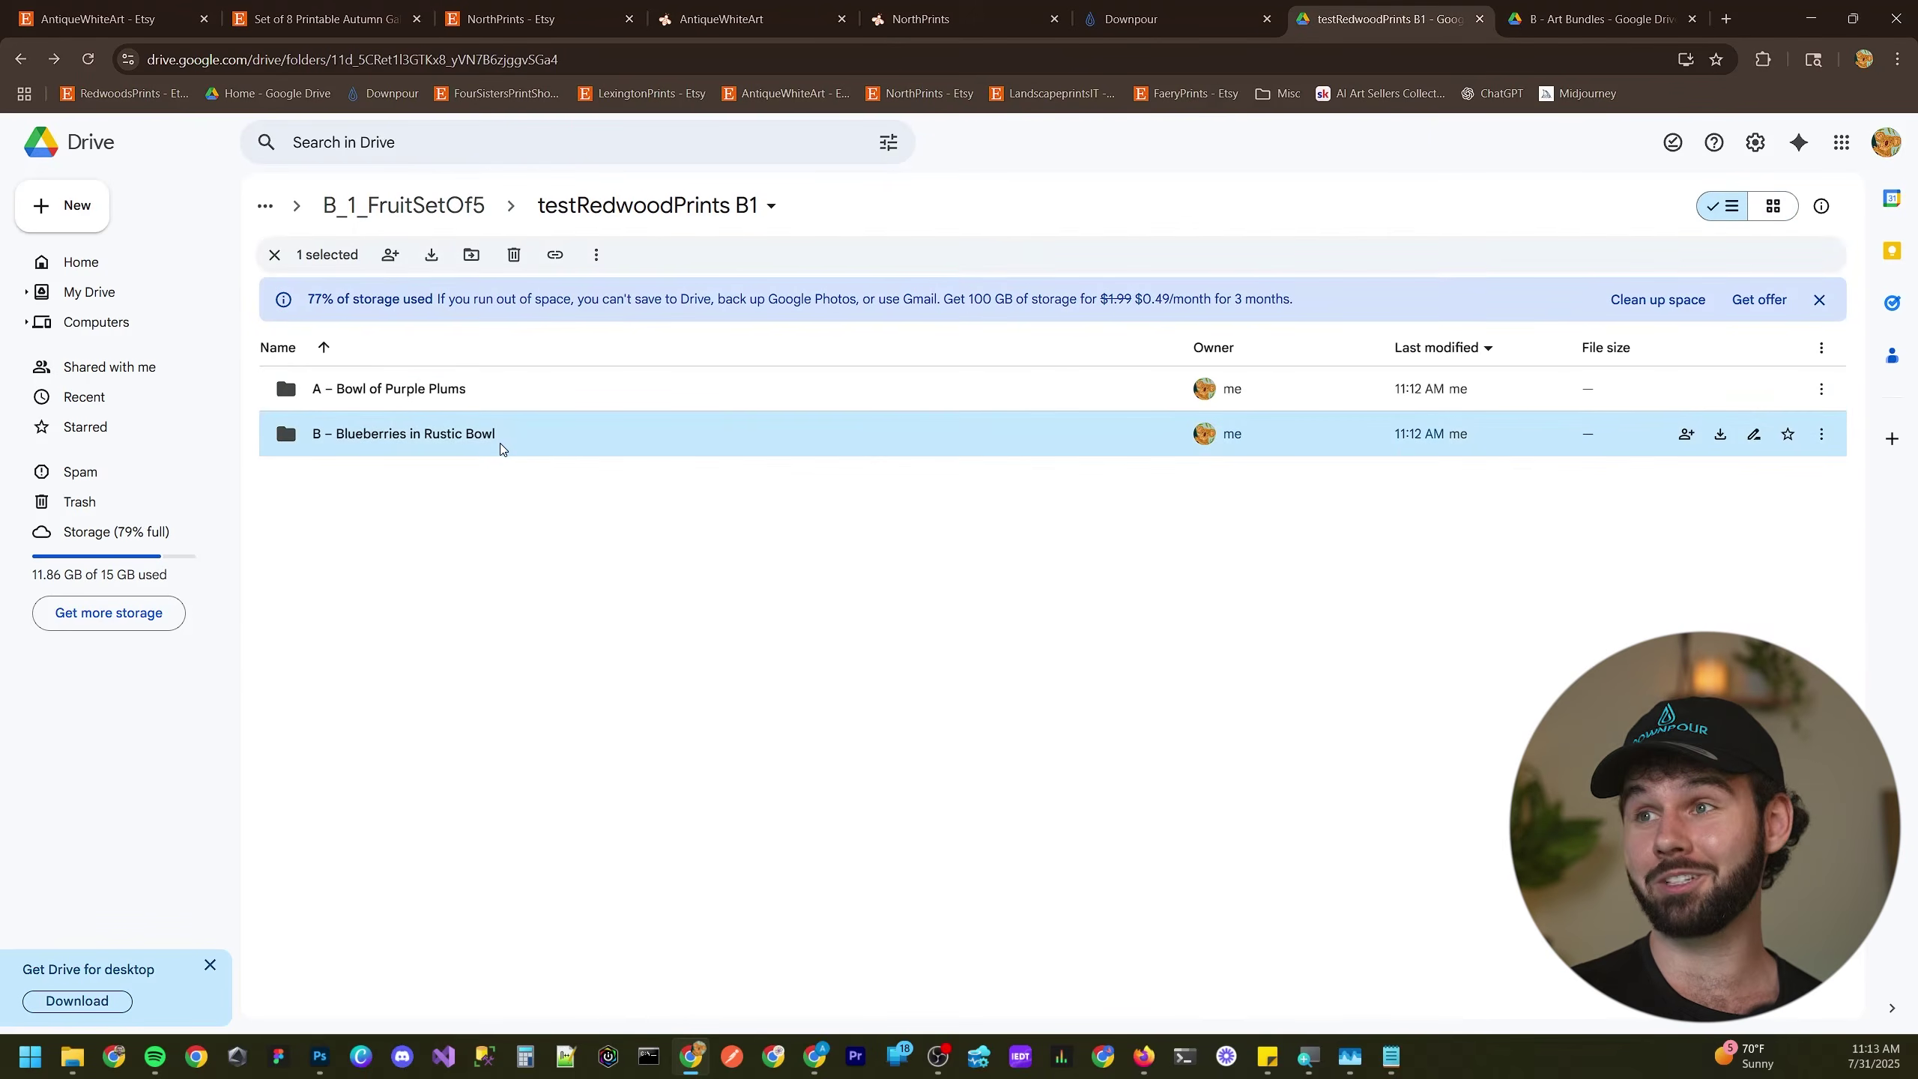
- Return to Downpour's bulk upload page and review the listing's images and bundle folders while the Google Drive upload runs
click(1163, 18)
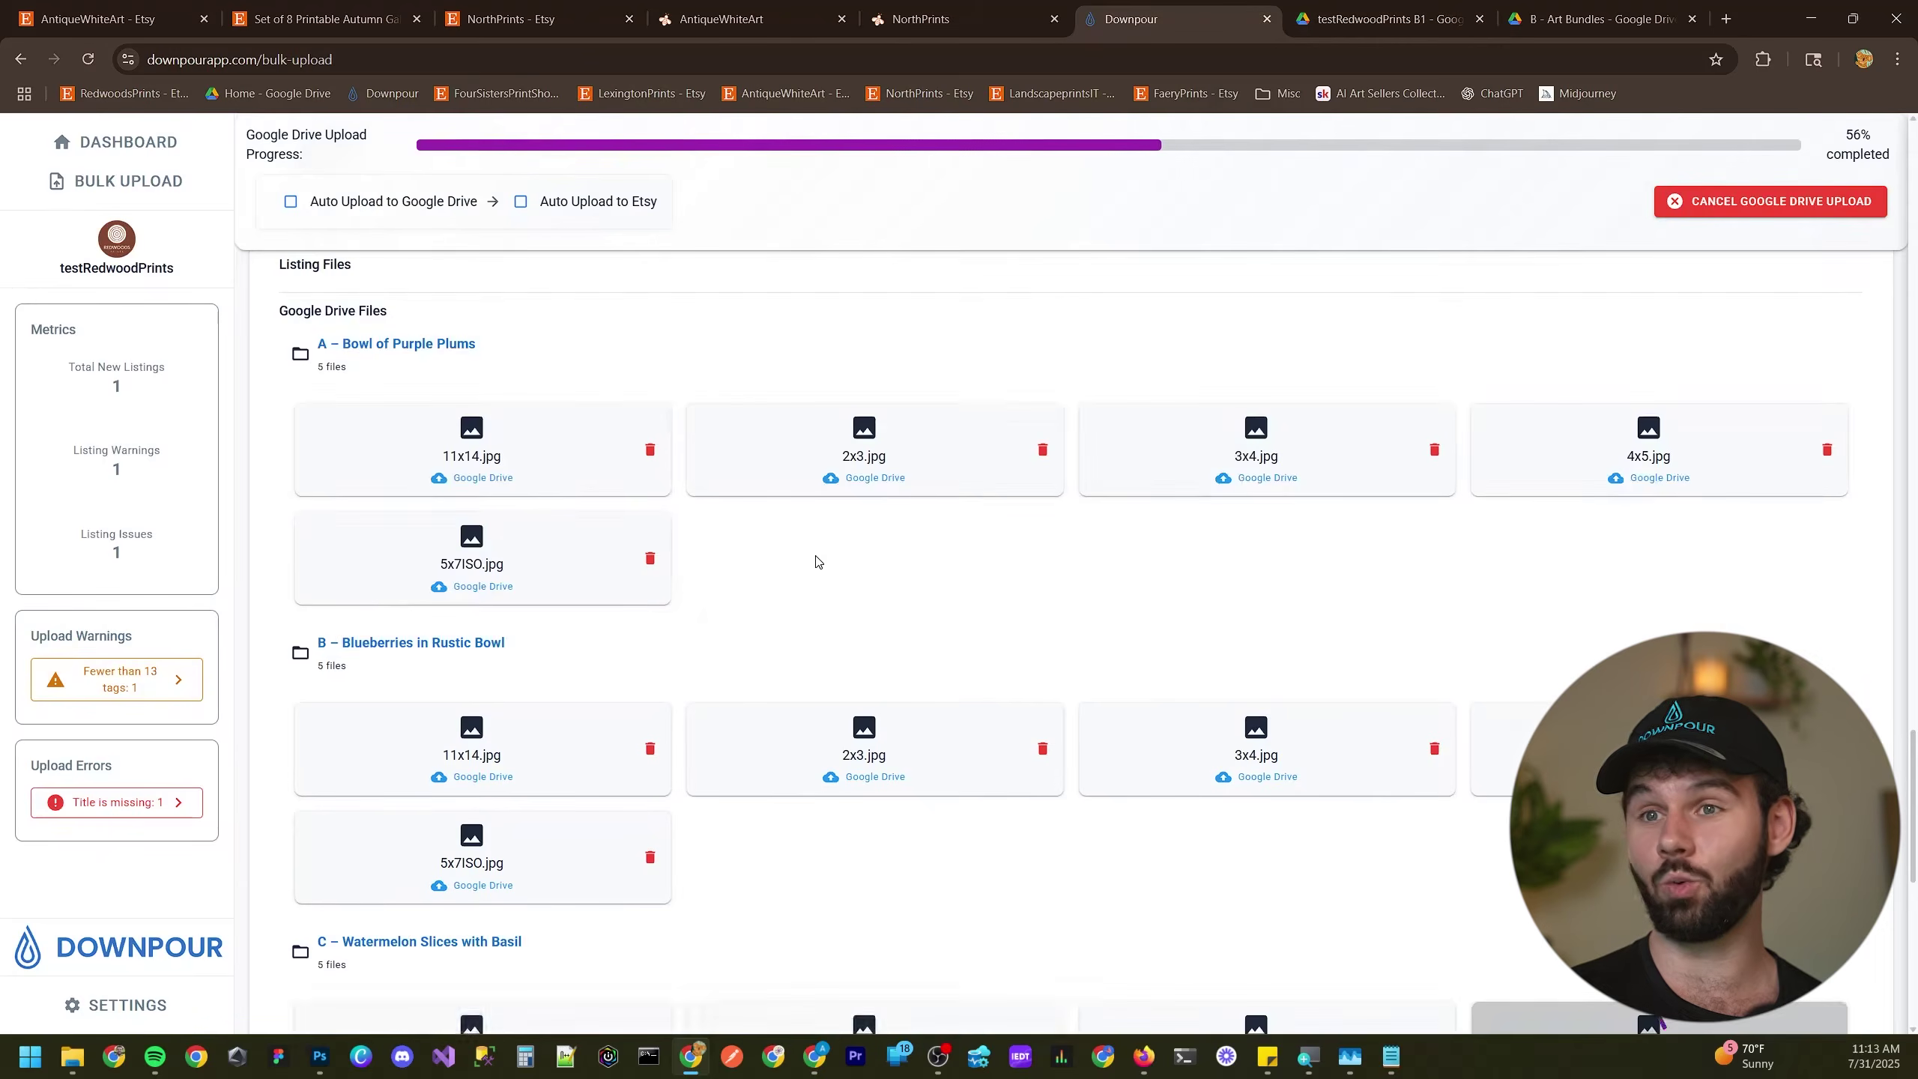
scroll(817, 561, up, 10)
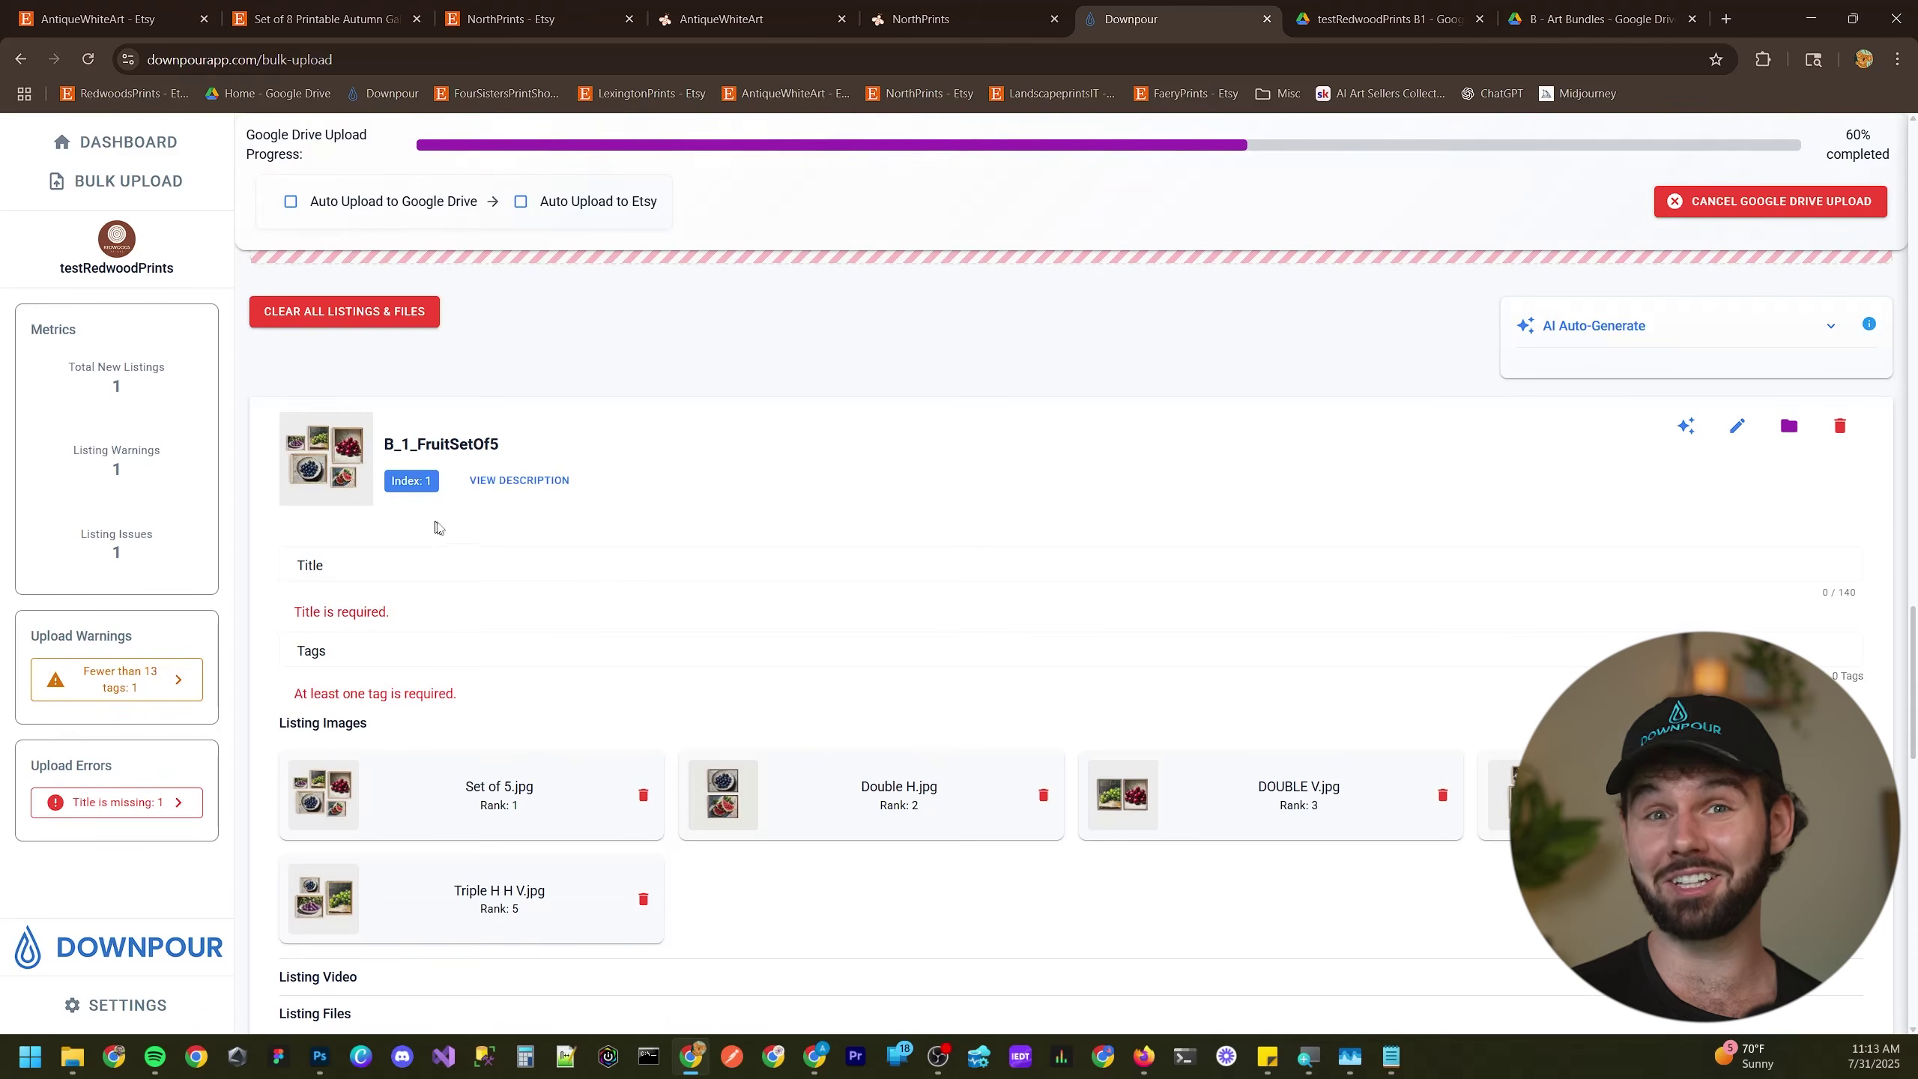
scroll(978, 535, down, 4)
scroll(978, 534, up, 2)
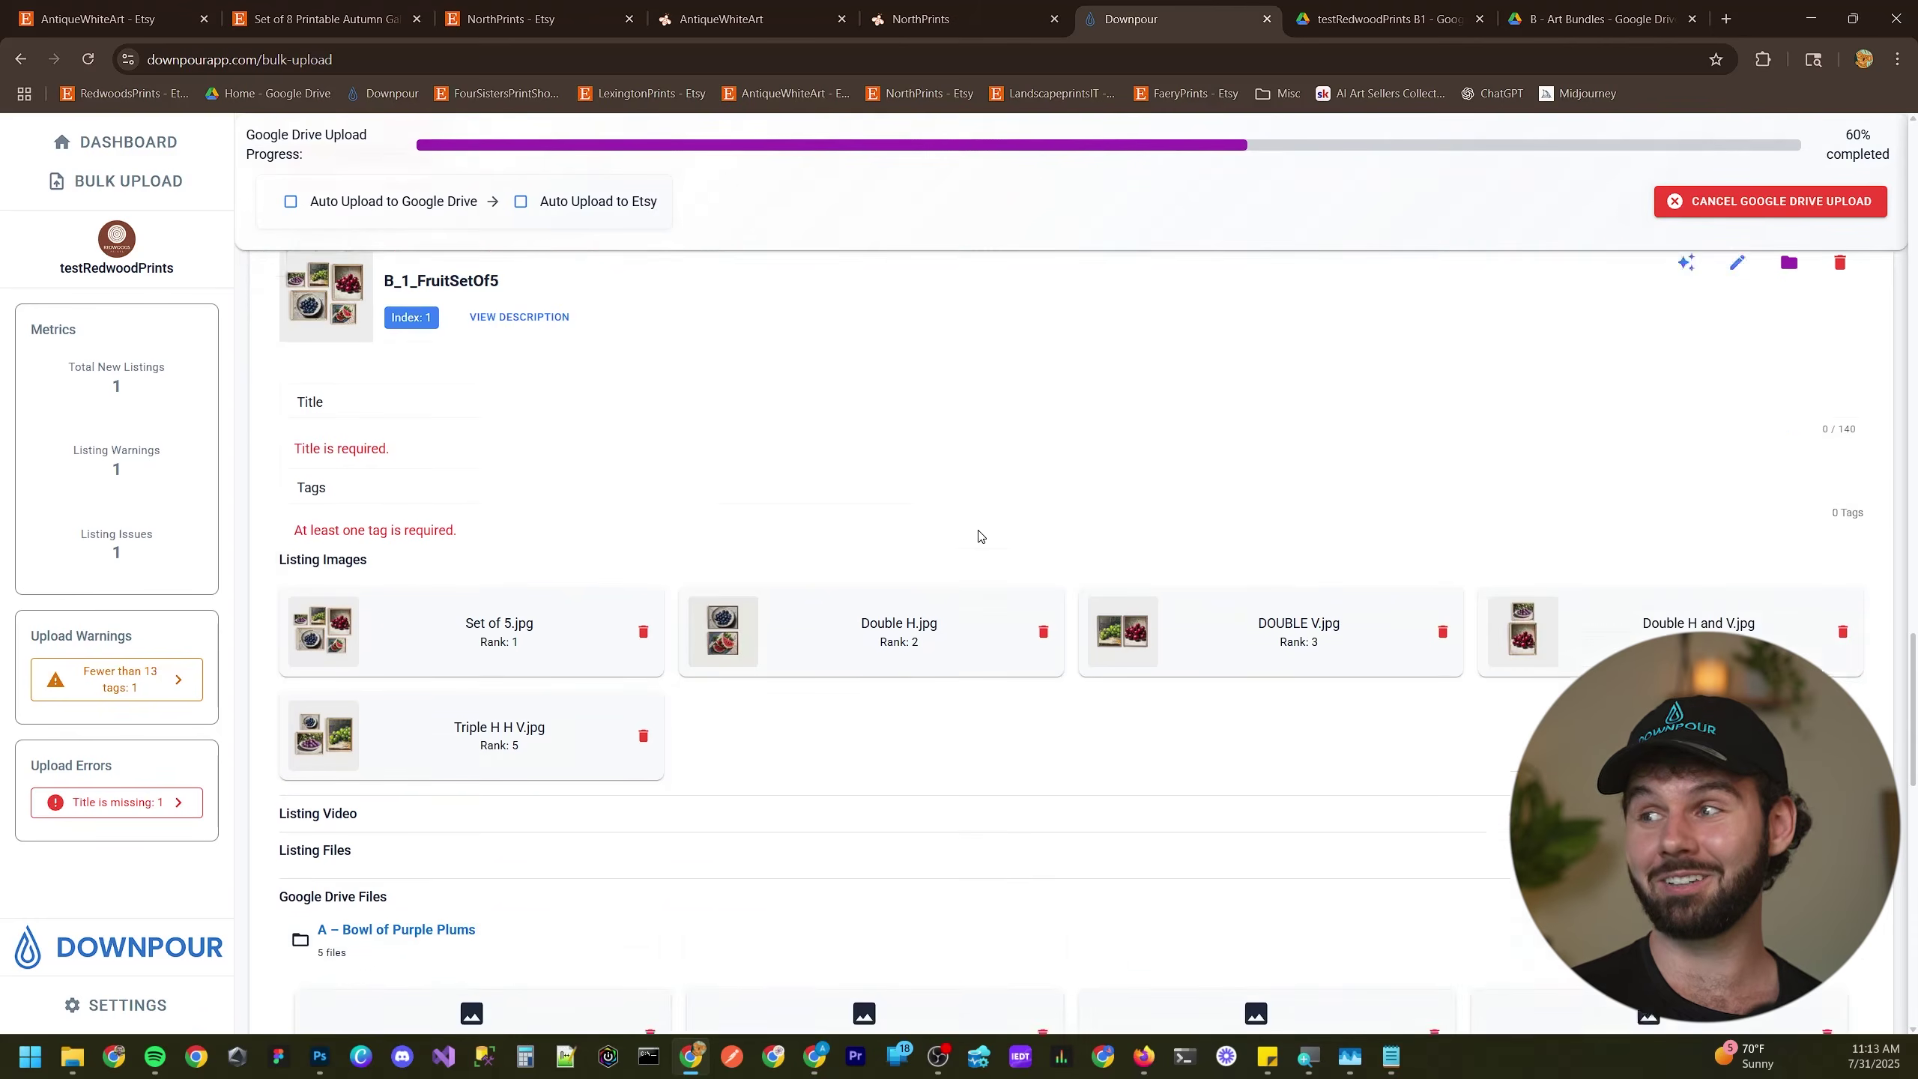
scroll(979, 537, down, 1)
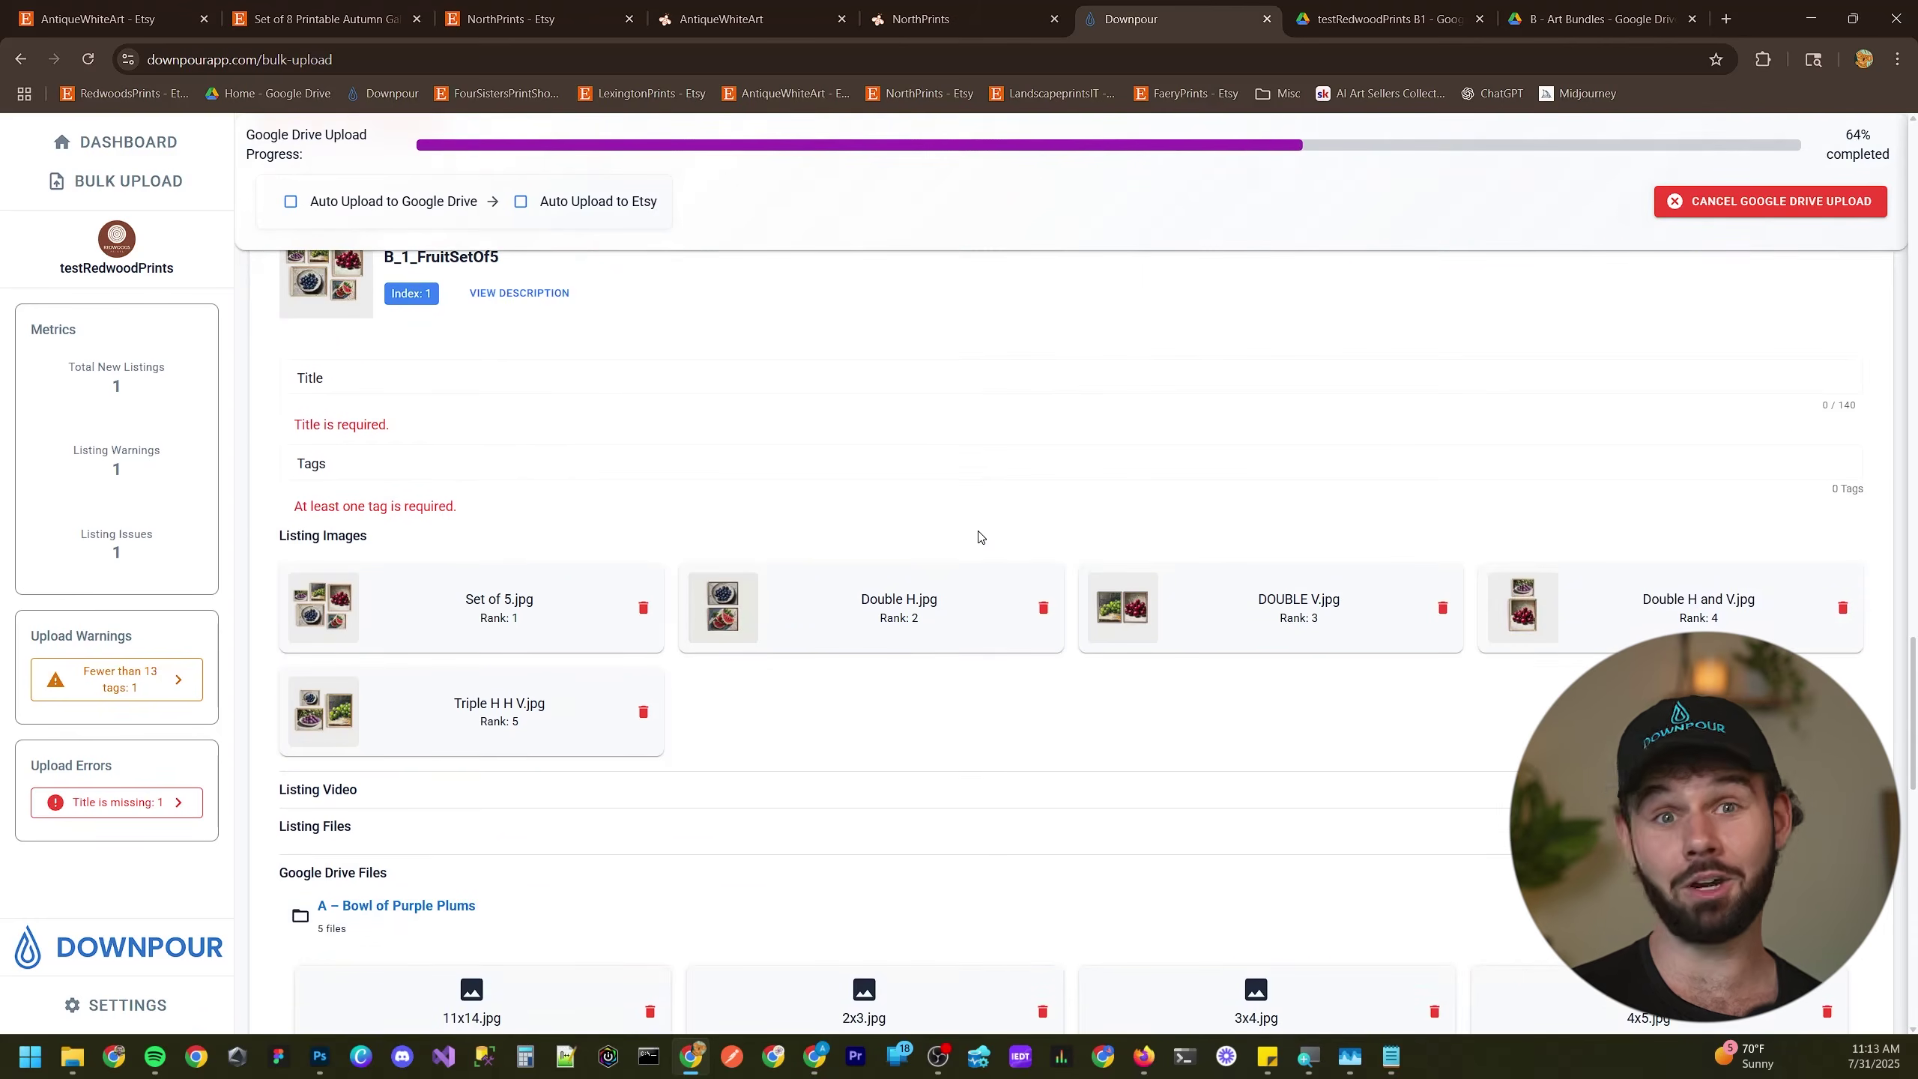
scroll(981, 535, down, 15)
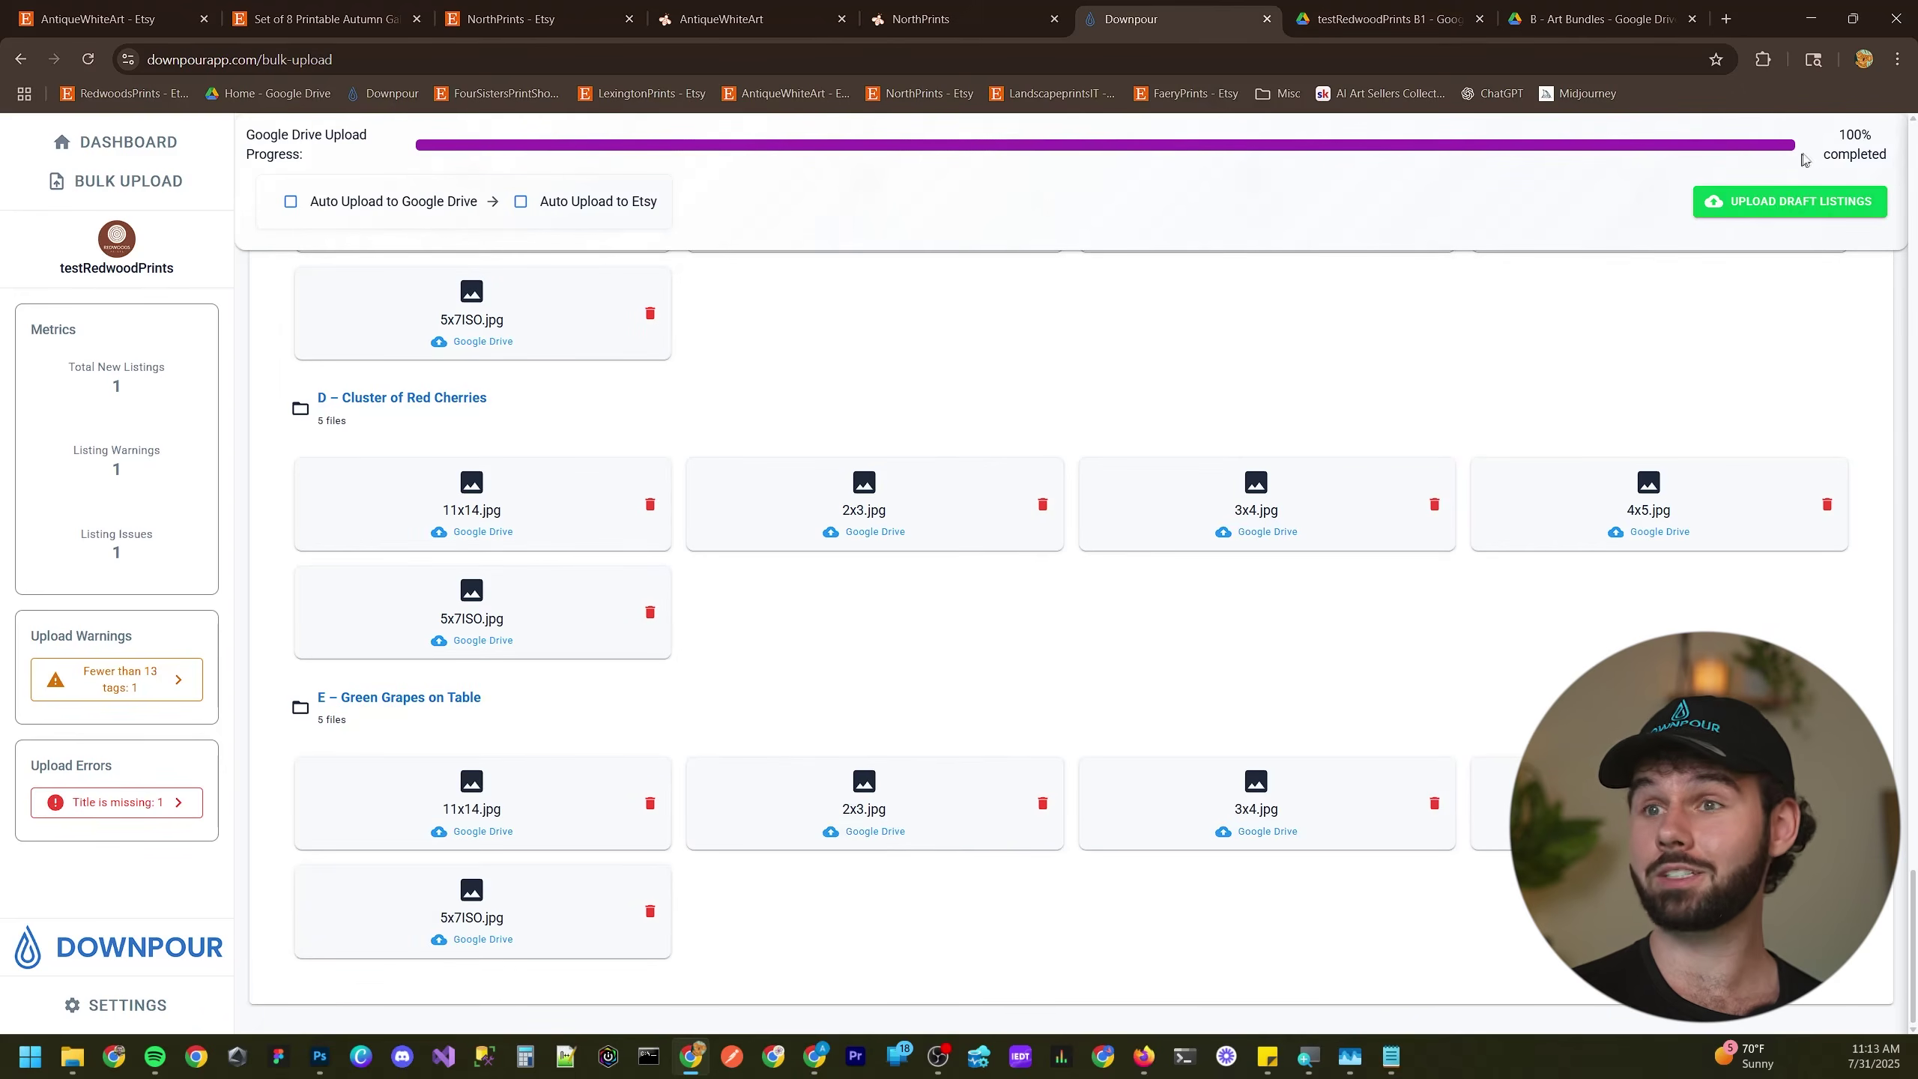
- Review the B_1_FruitSetOf5 listing's uploaded images, its PDF listing file and the Google Drive bundle folders on the bulk upload page
scroll(1219, 506, up, 10)
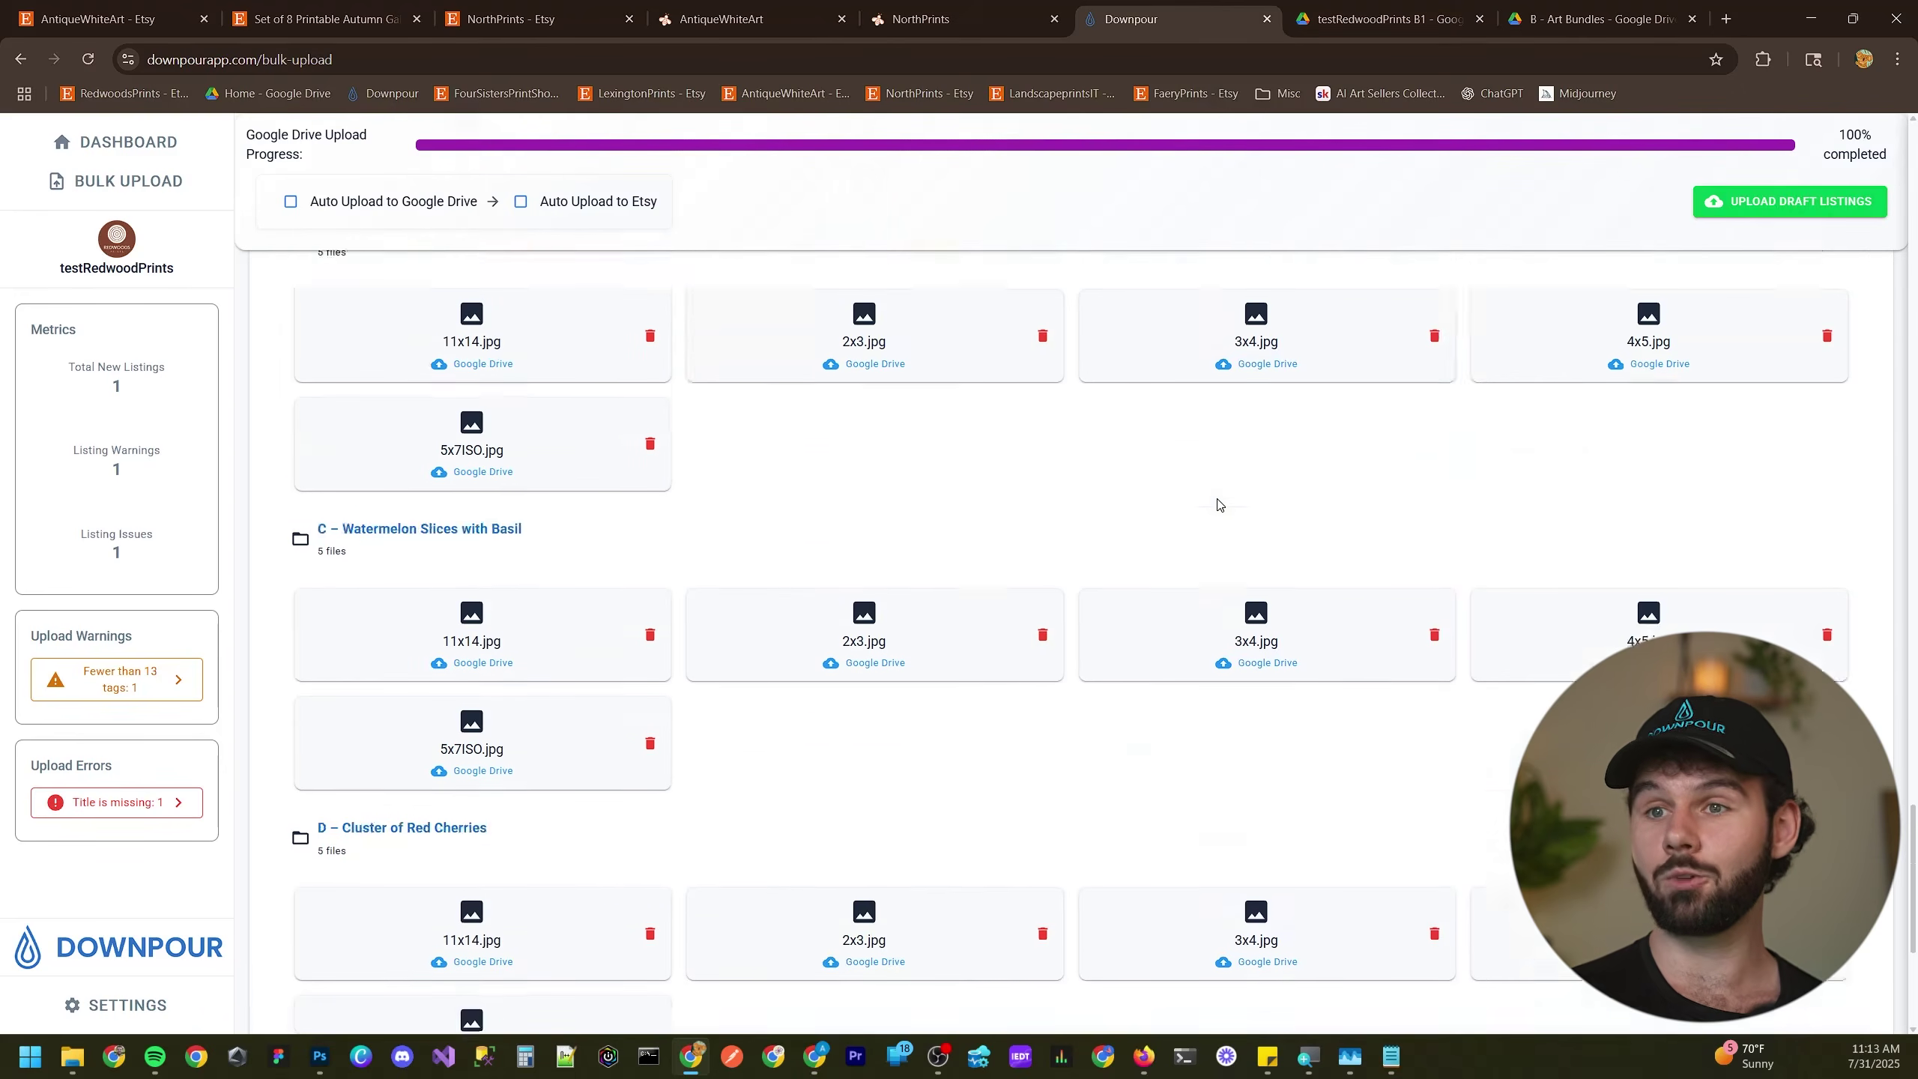
scroll(1219, 507, up, 1)
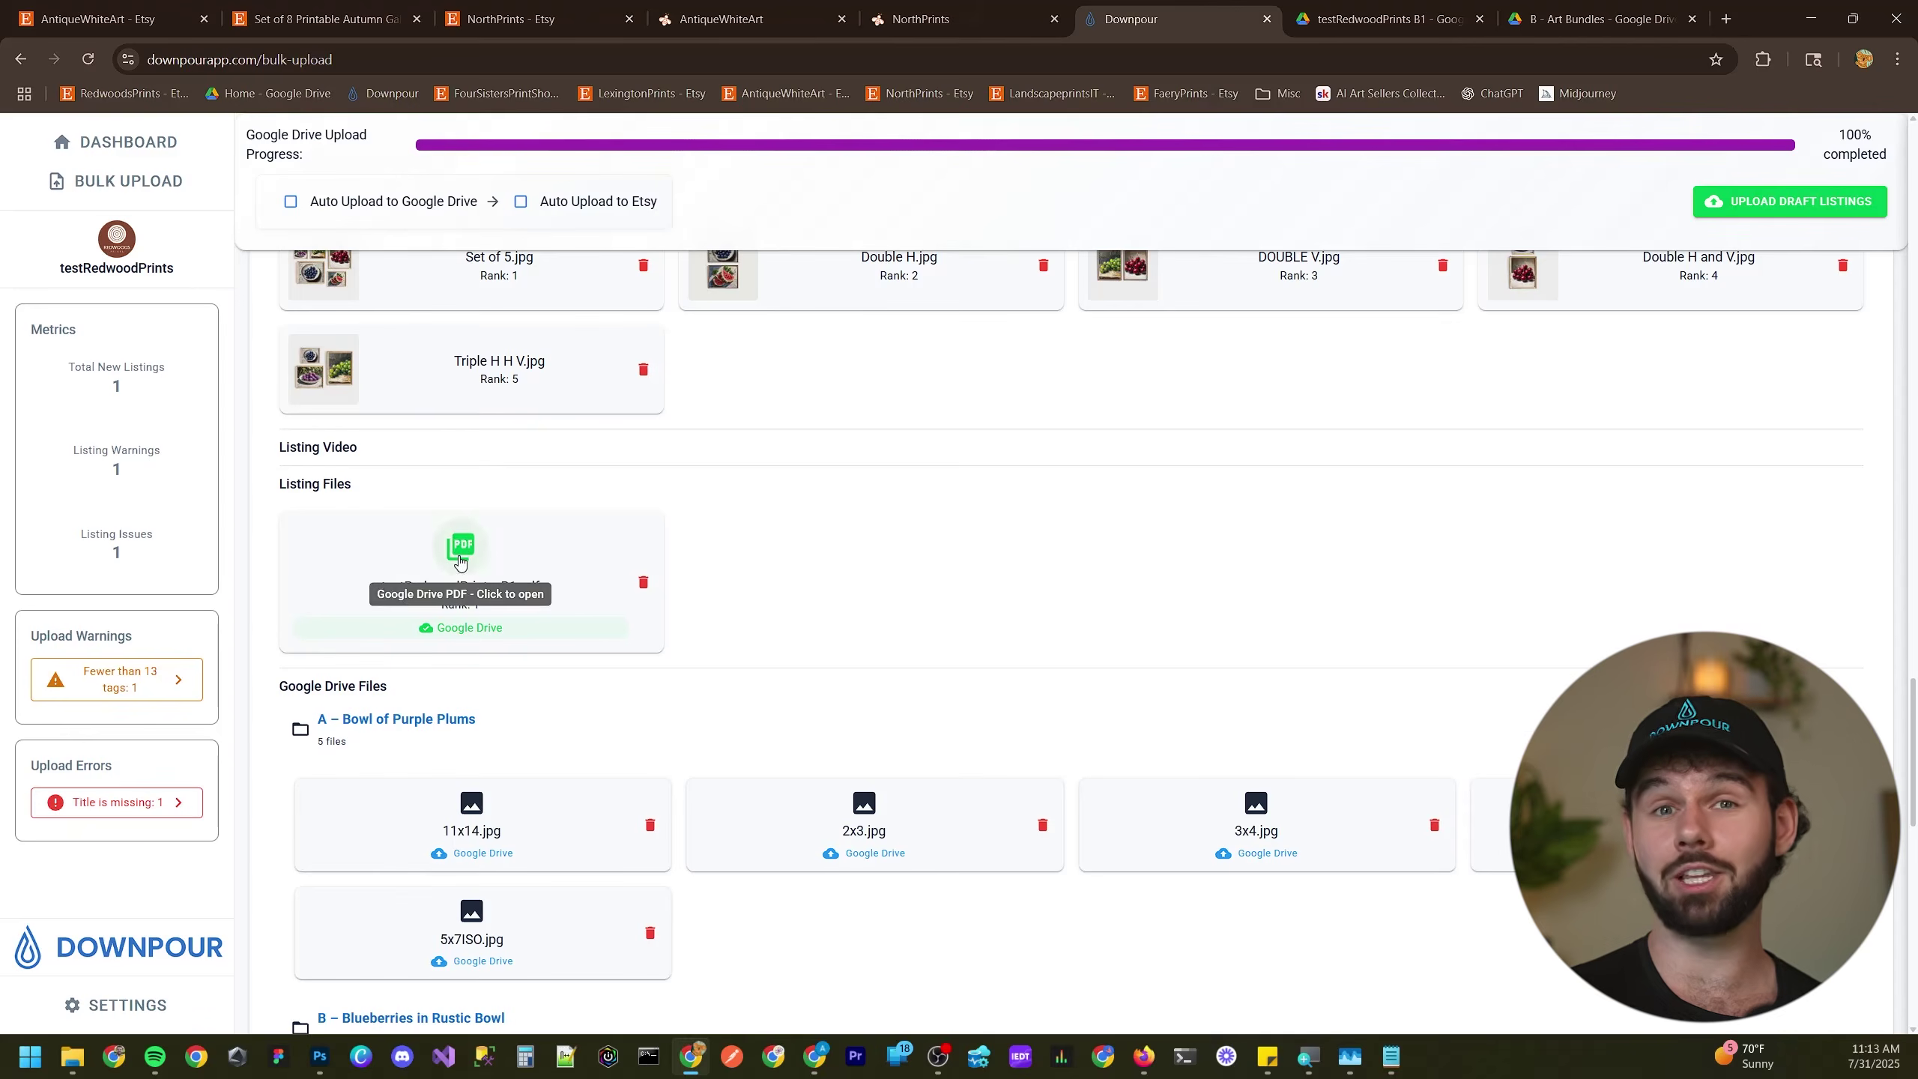
scroll(664, 570, up, 3)
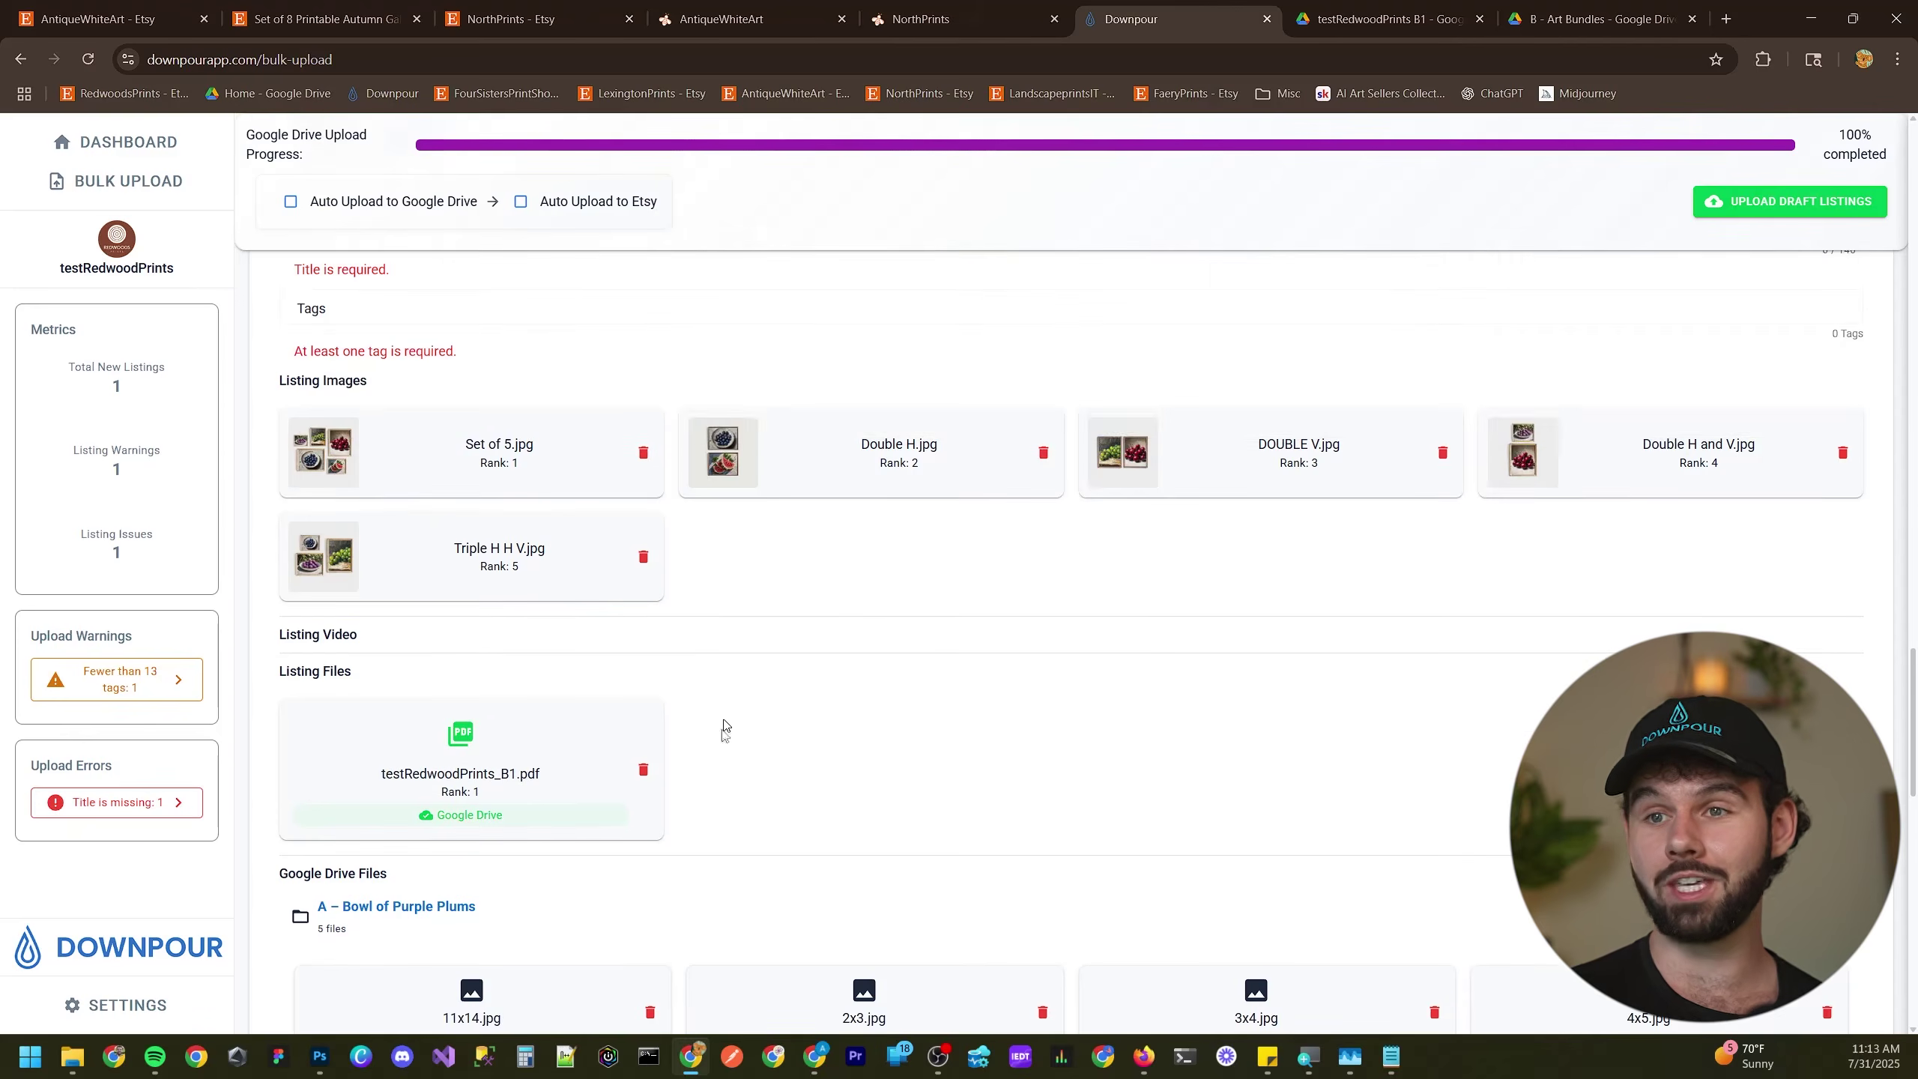
drag(668, 714, 278, 382)
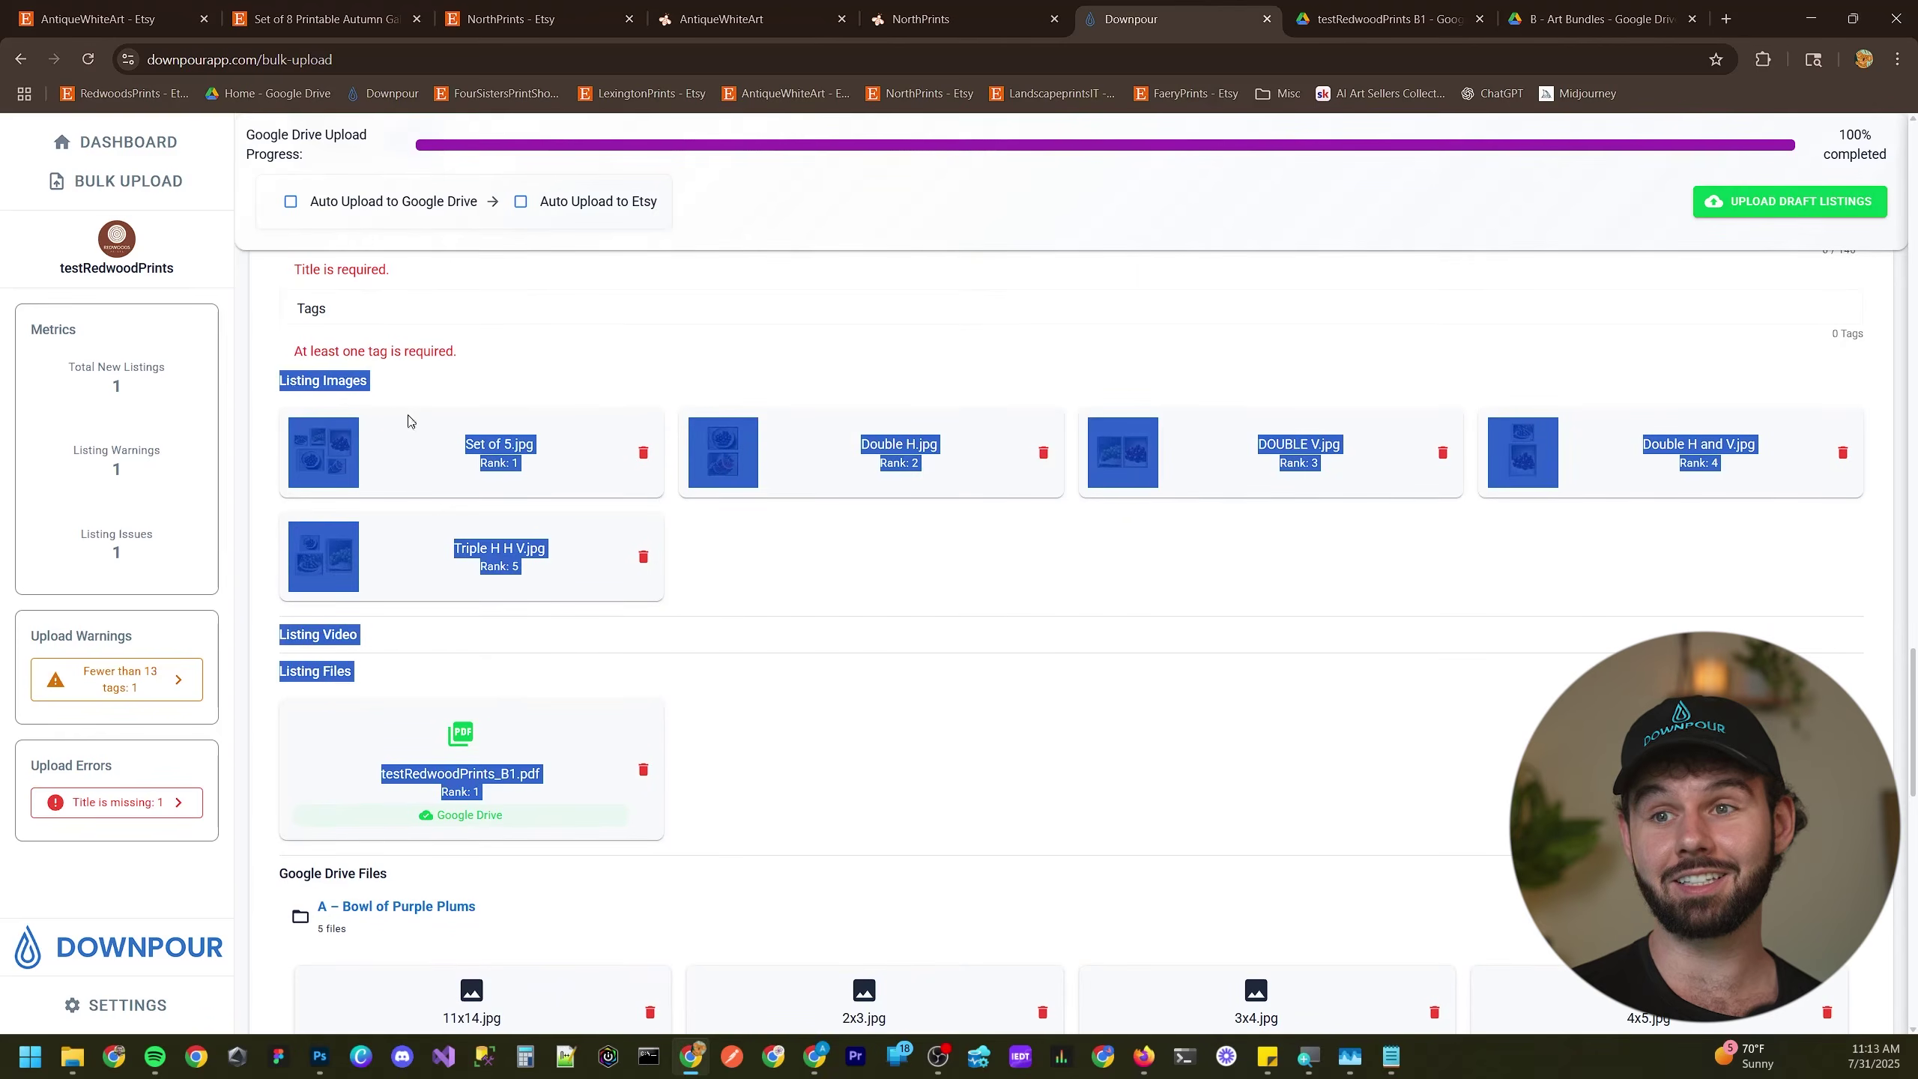
click(564, 361)
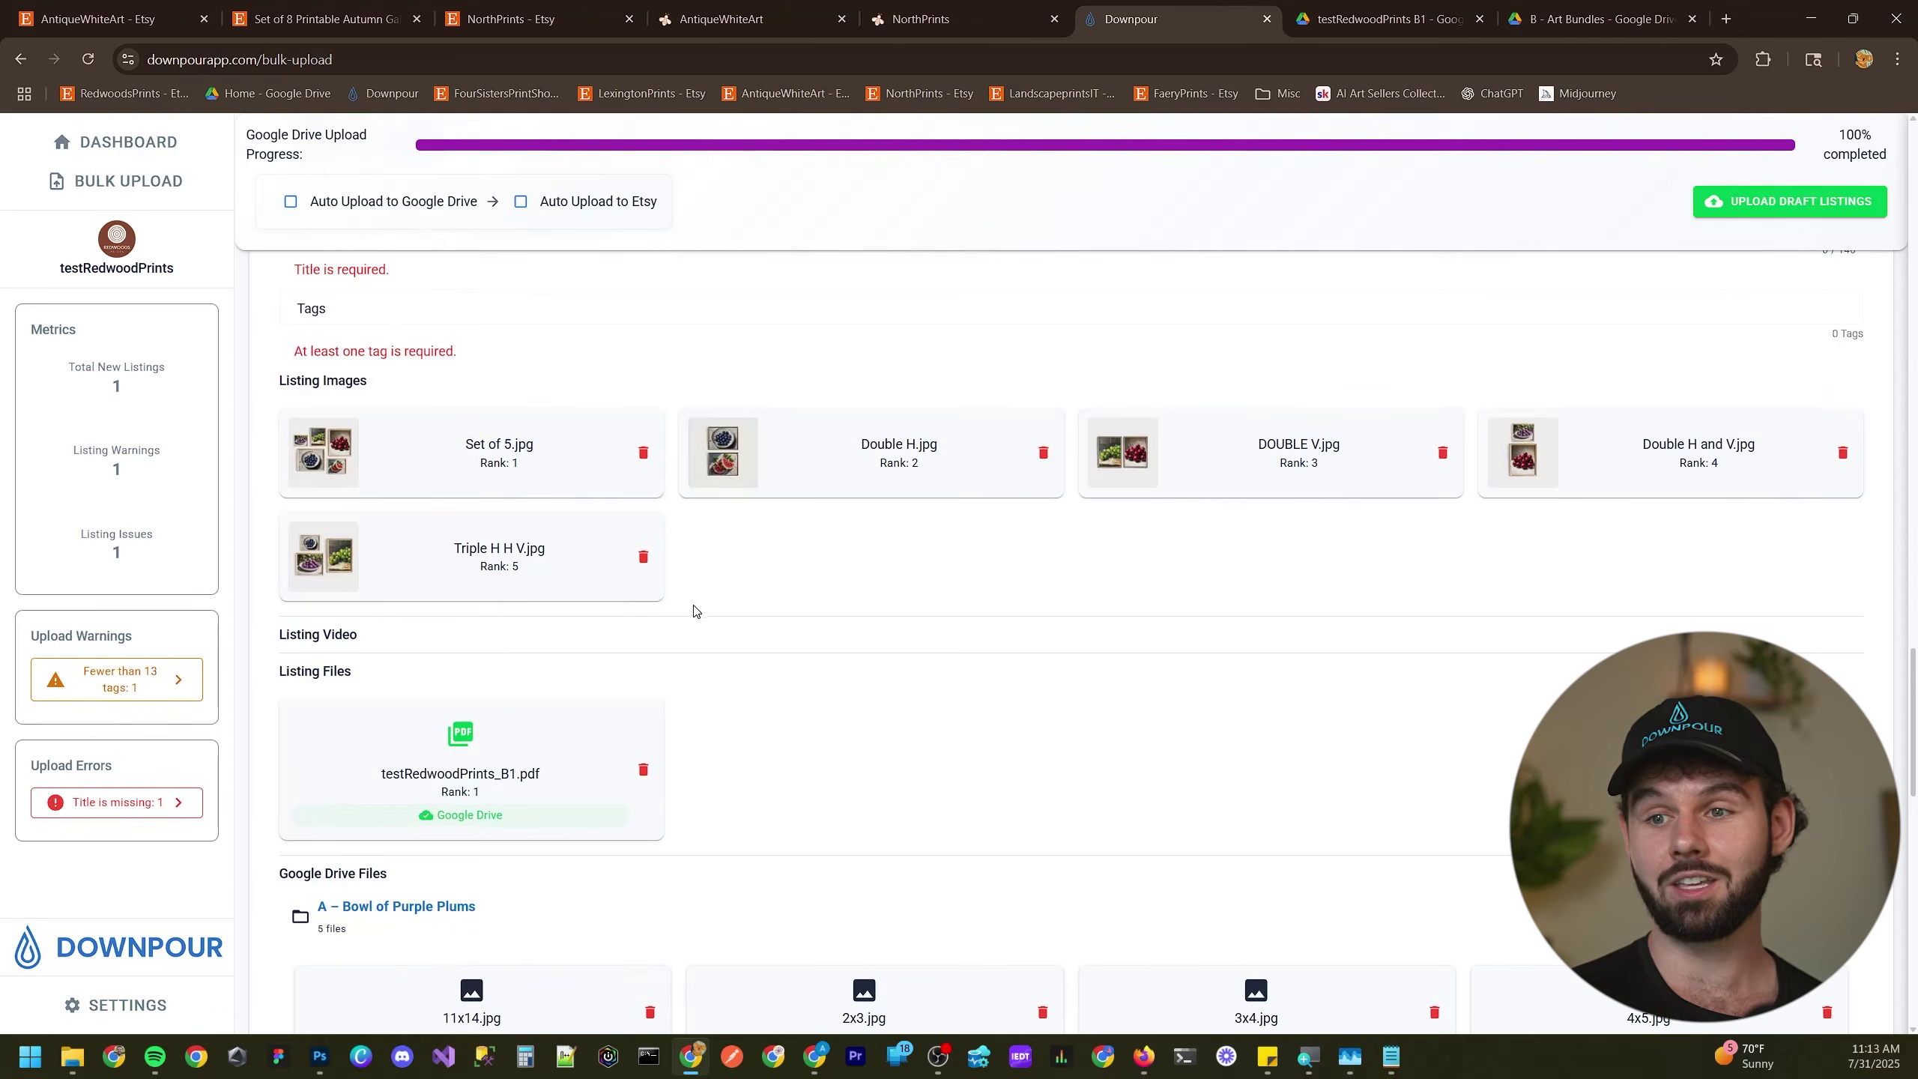
scroll(955, 578, down, 5)
scroll(954, 576, down, 1)
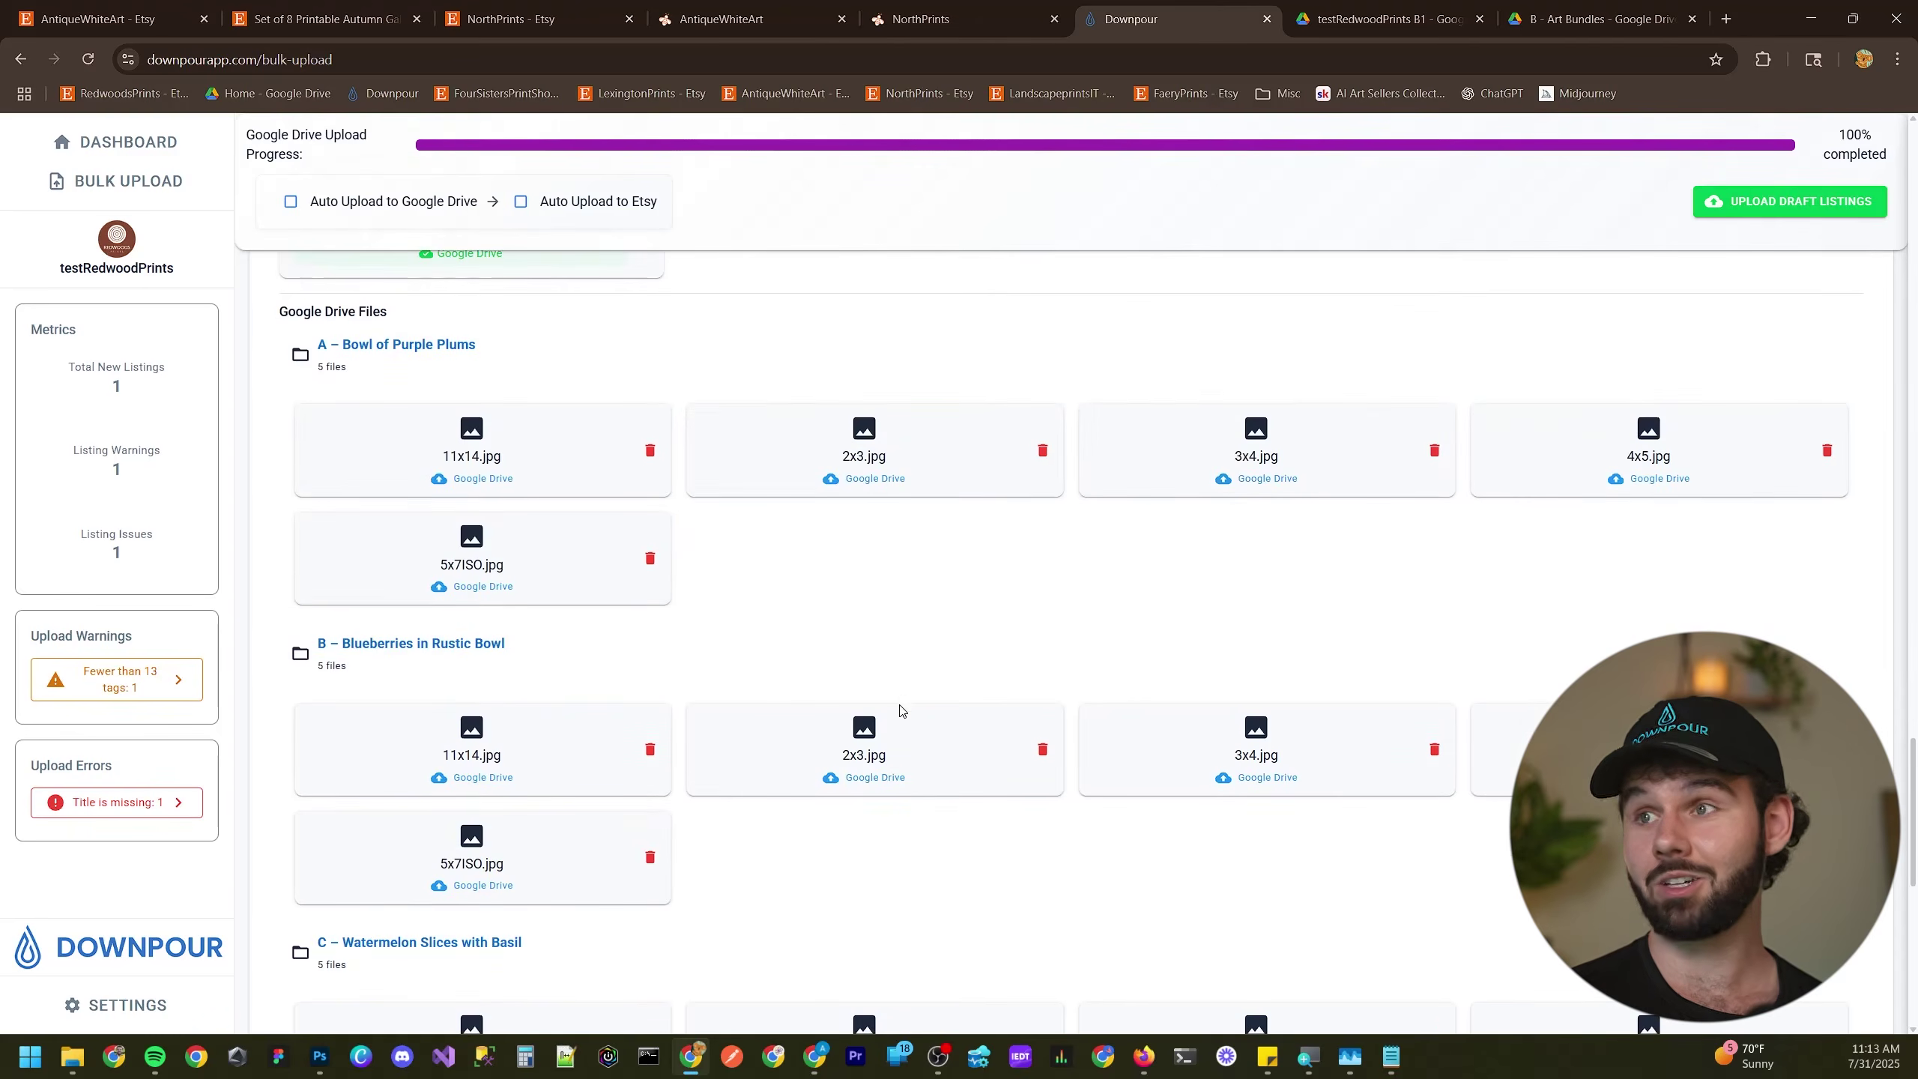
- Check the bundle folders inside testRedwoodPrints B1 in Google Drive, dismiss the storage notice, and return to Downpour
click(1389, 19)
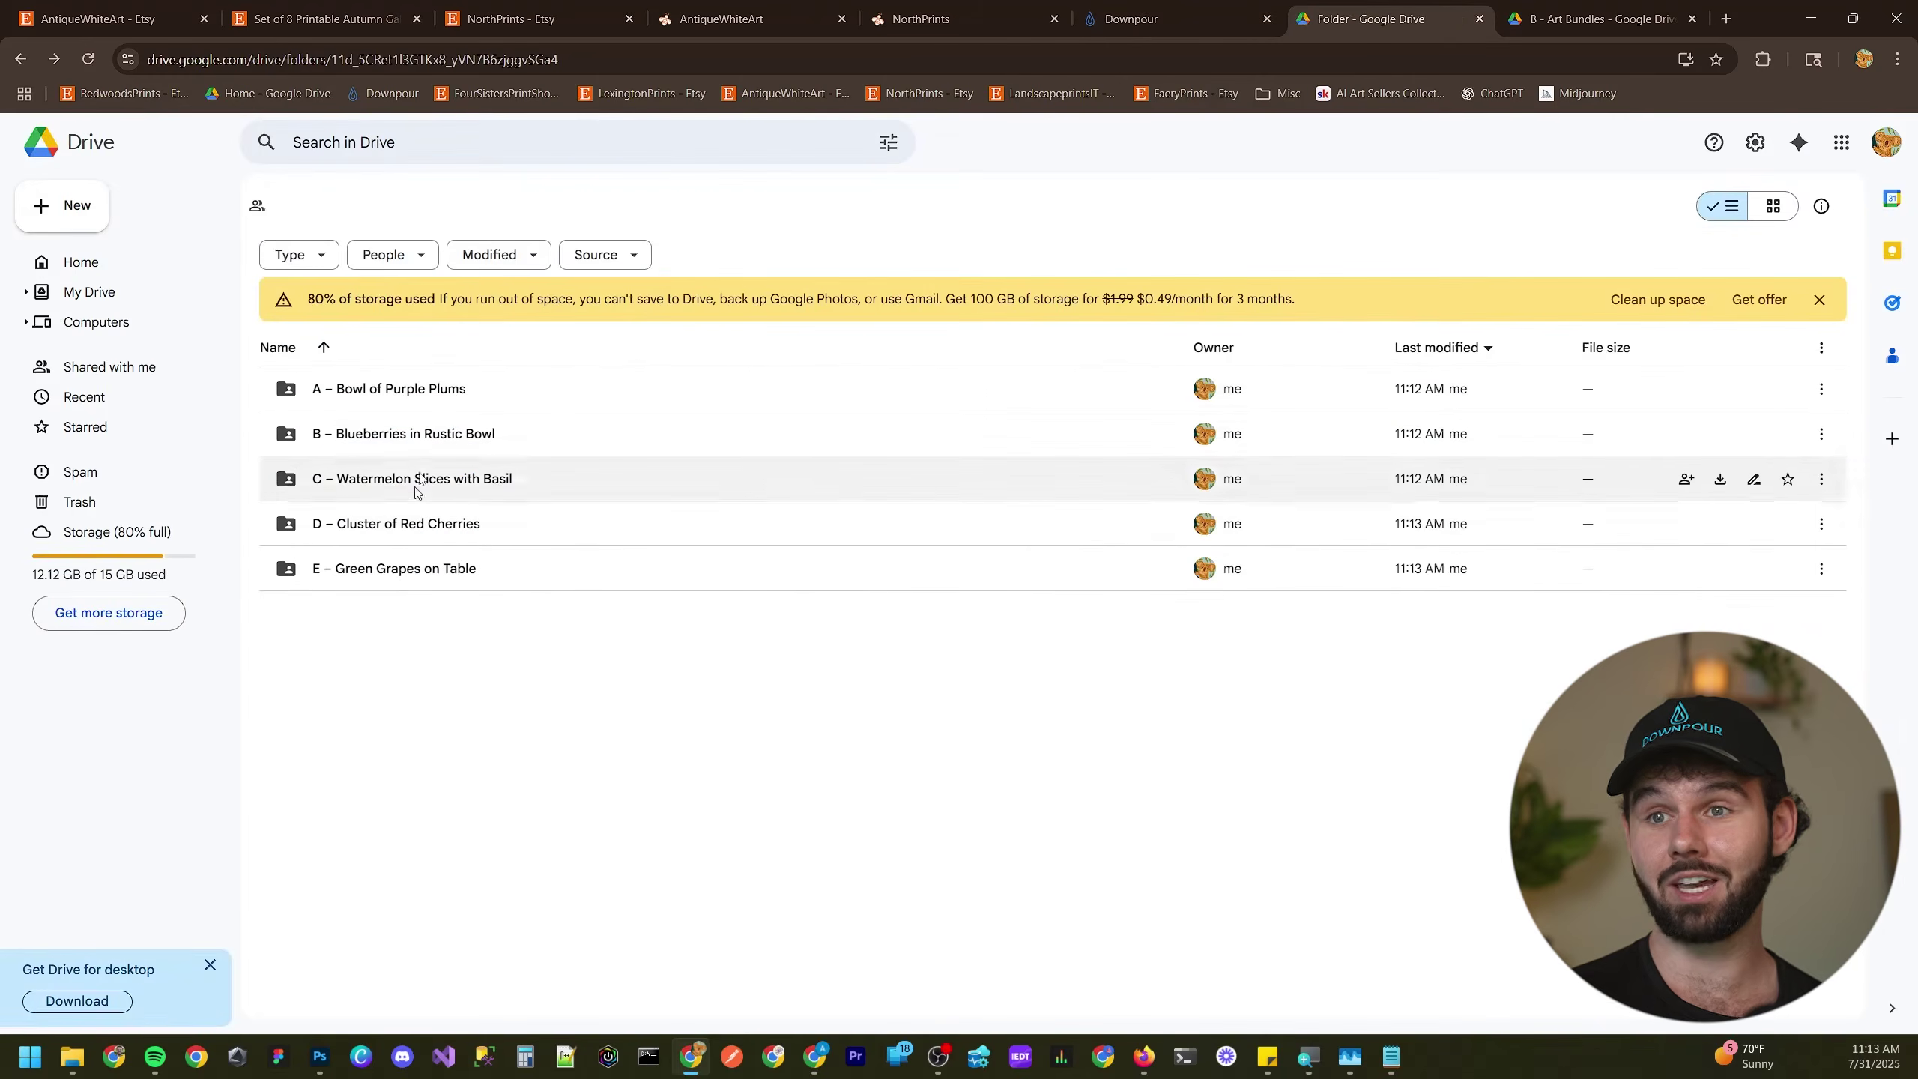
click(1820, 299)
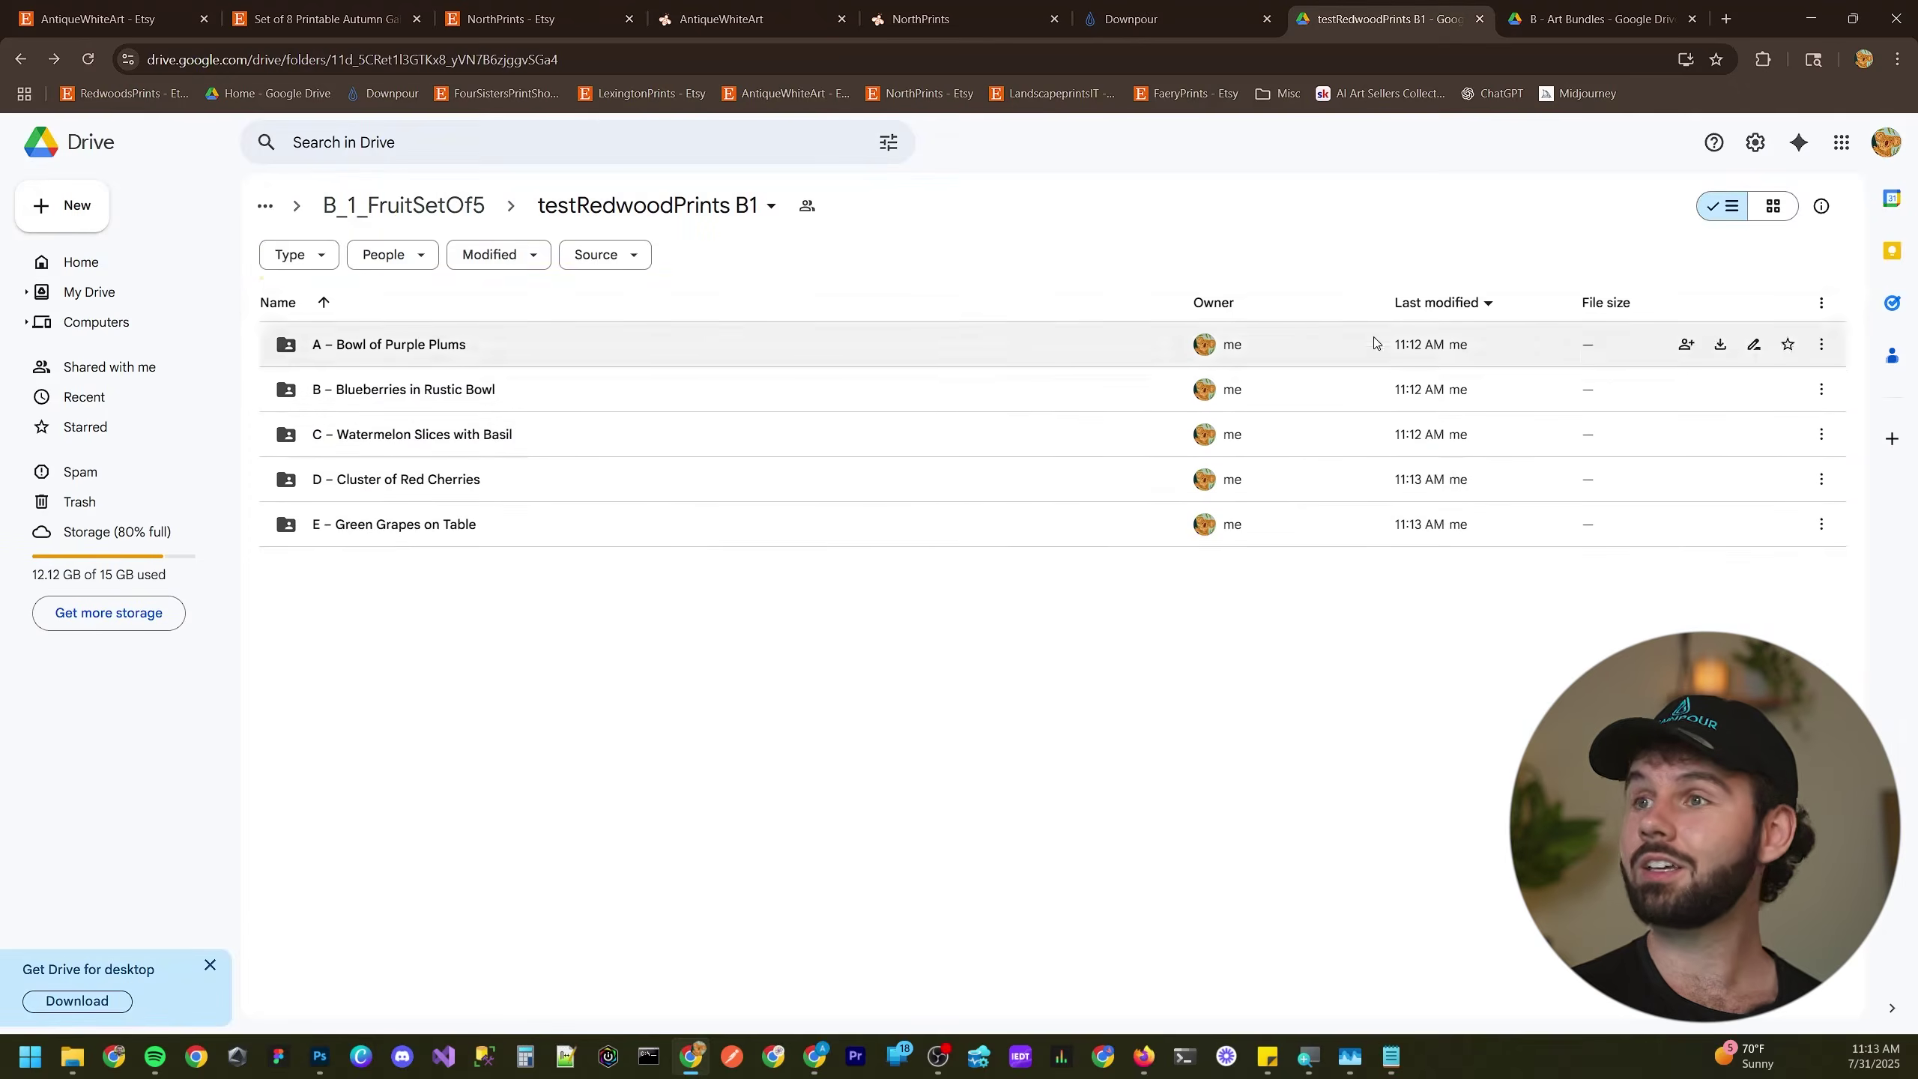
click(1193, 6)
- Open the listing's testRedwoodPrints_B1.pdf, read through the thank-you page, and follow its download link to the Google Drive folder
scroll(750, 601, up, 5)
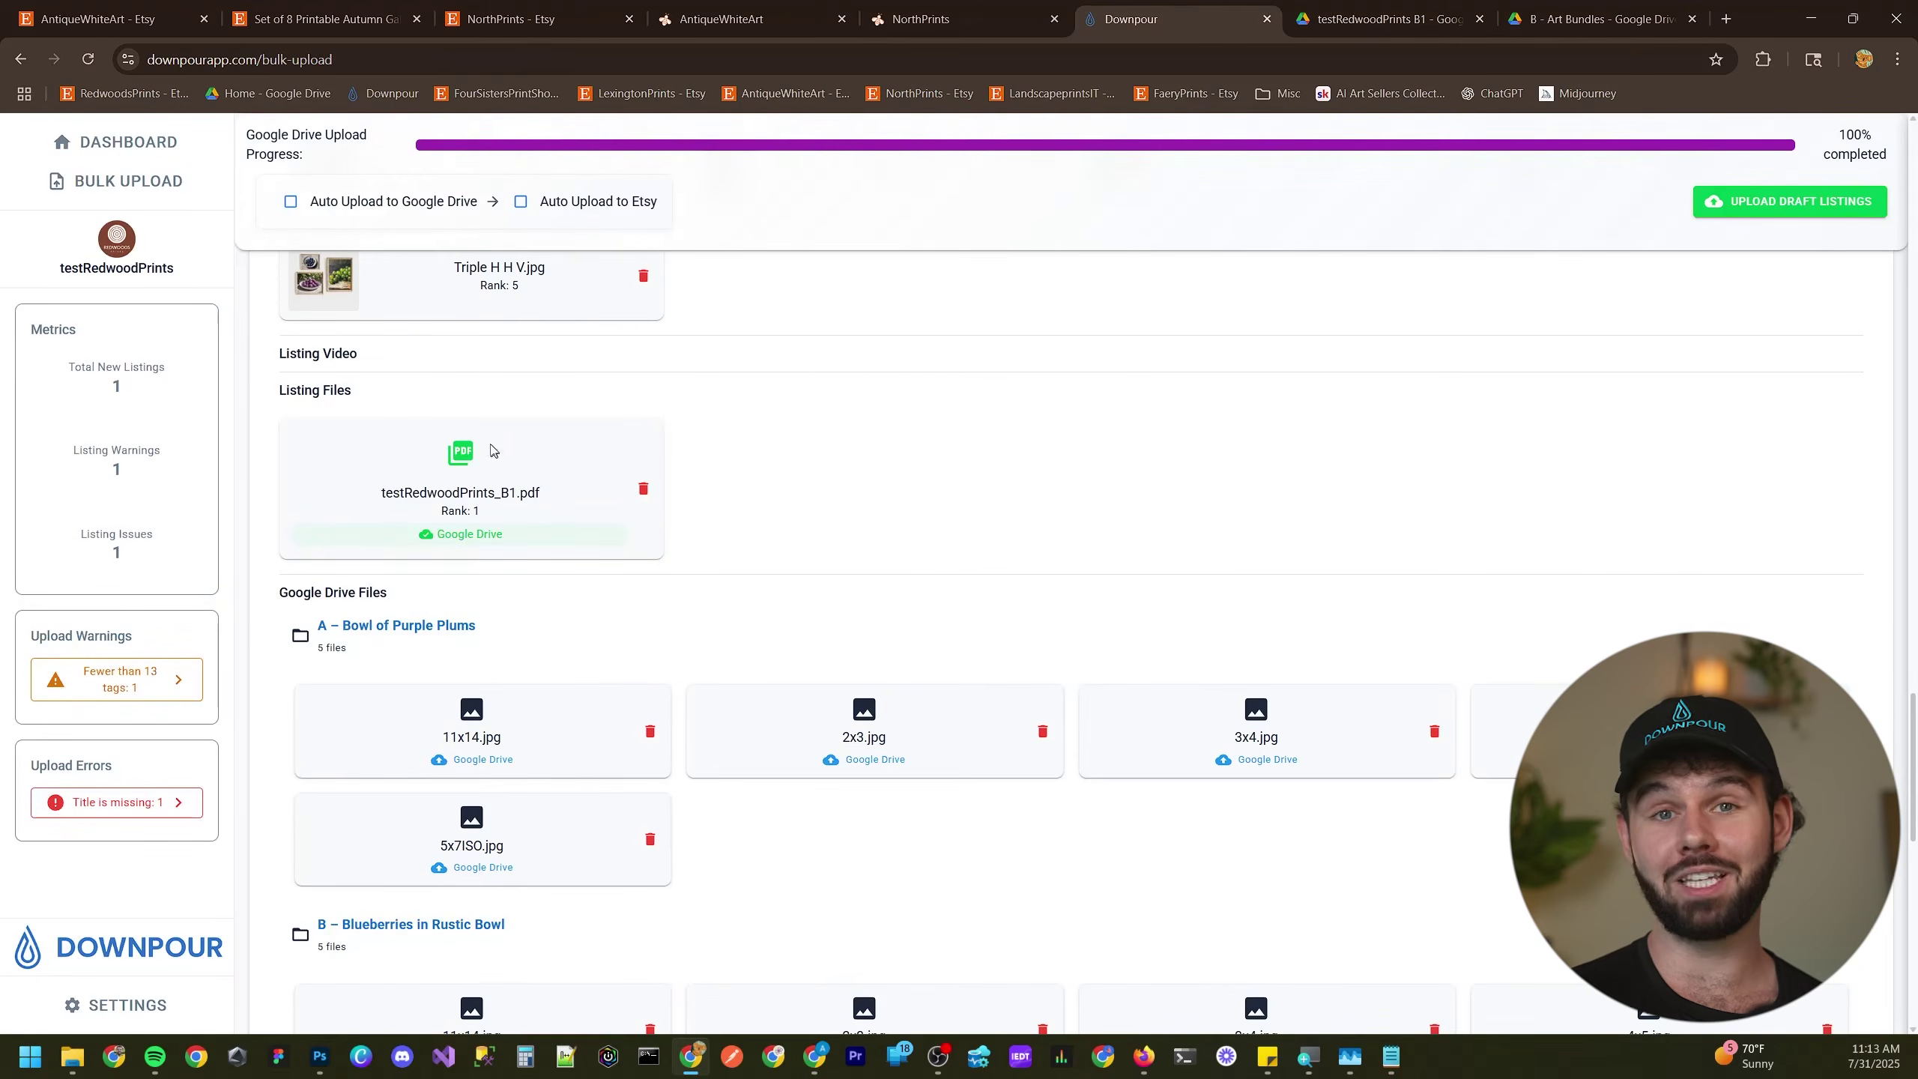
click(459, 466)
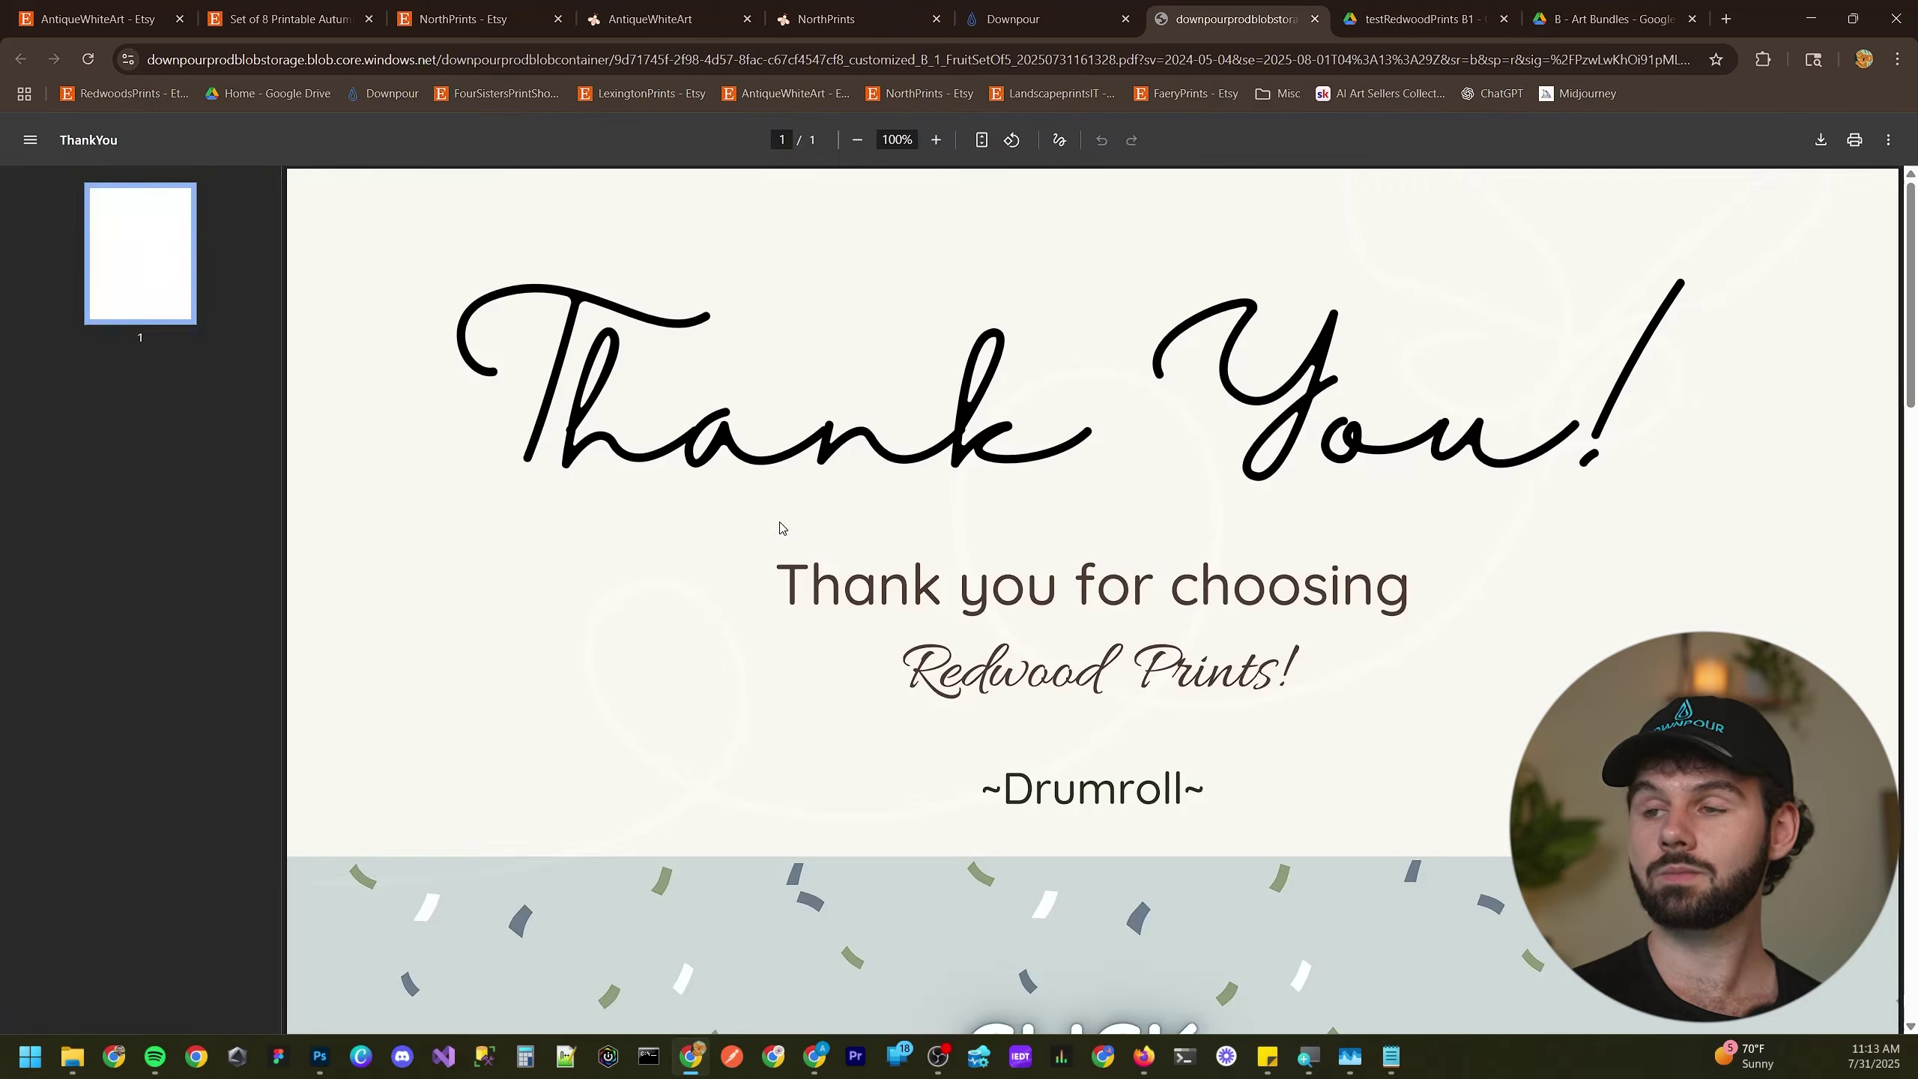
scroll(781, 524, down, 5)
scroll(786, 527, up, 3)
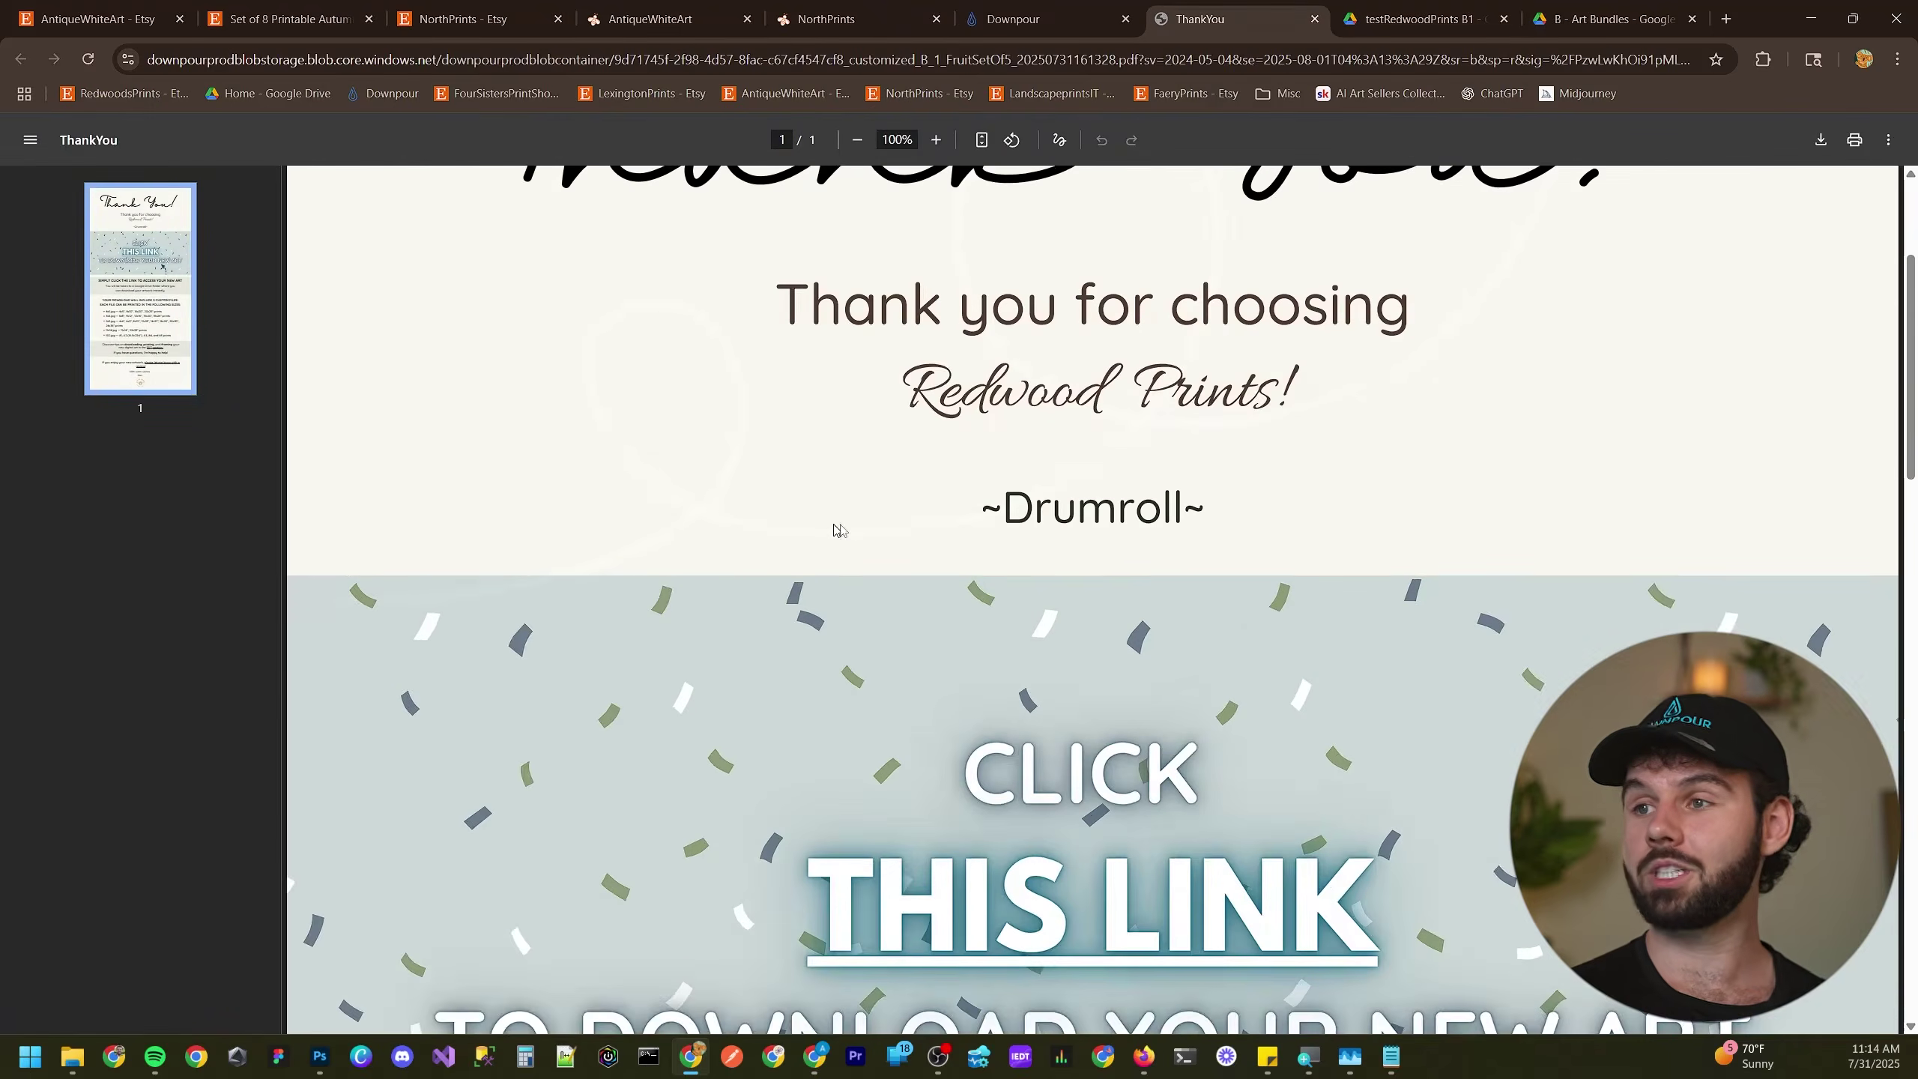
ctrl+scroll(847, 524, down, 3)
scroll(857, 491, up, 1)
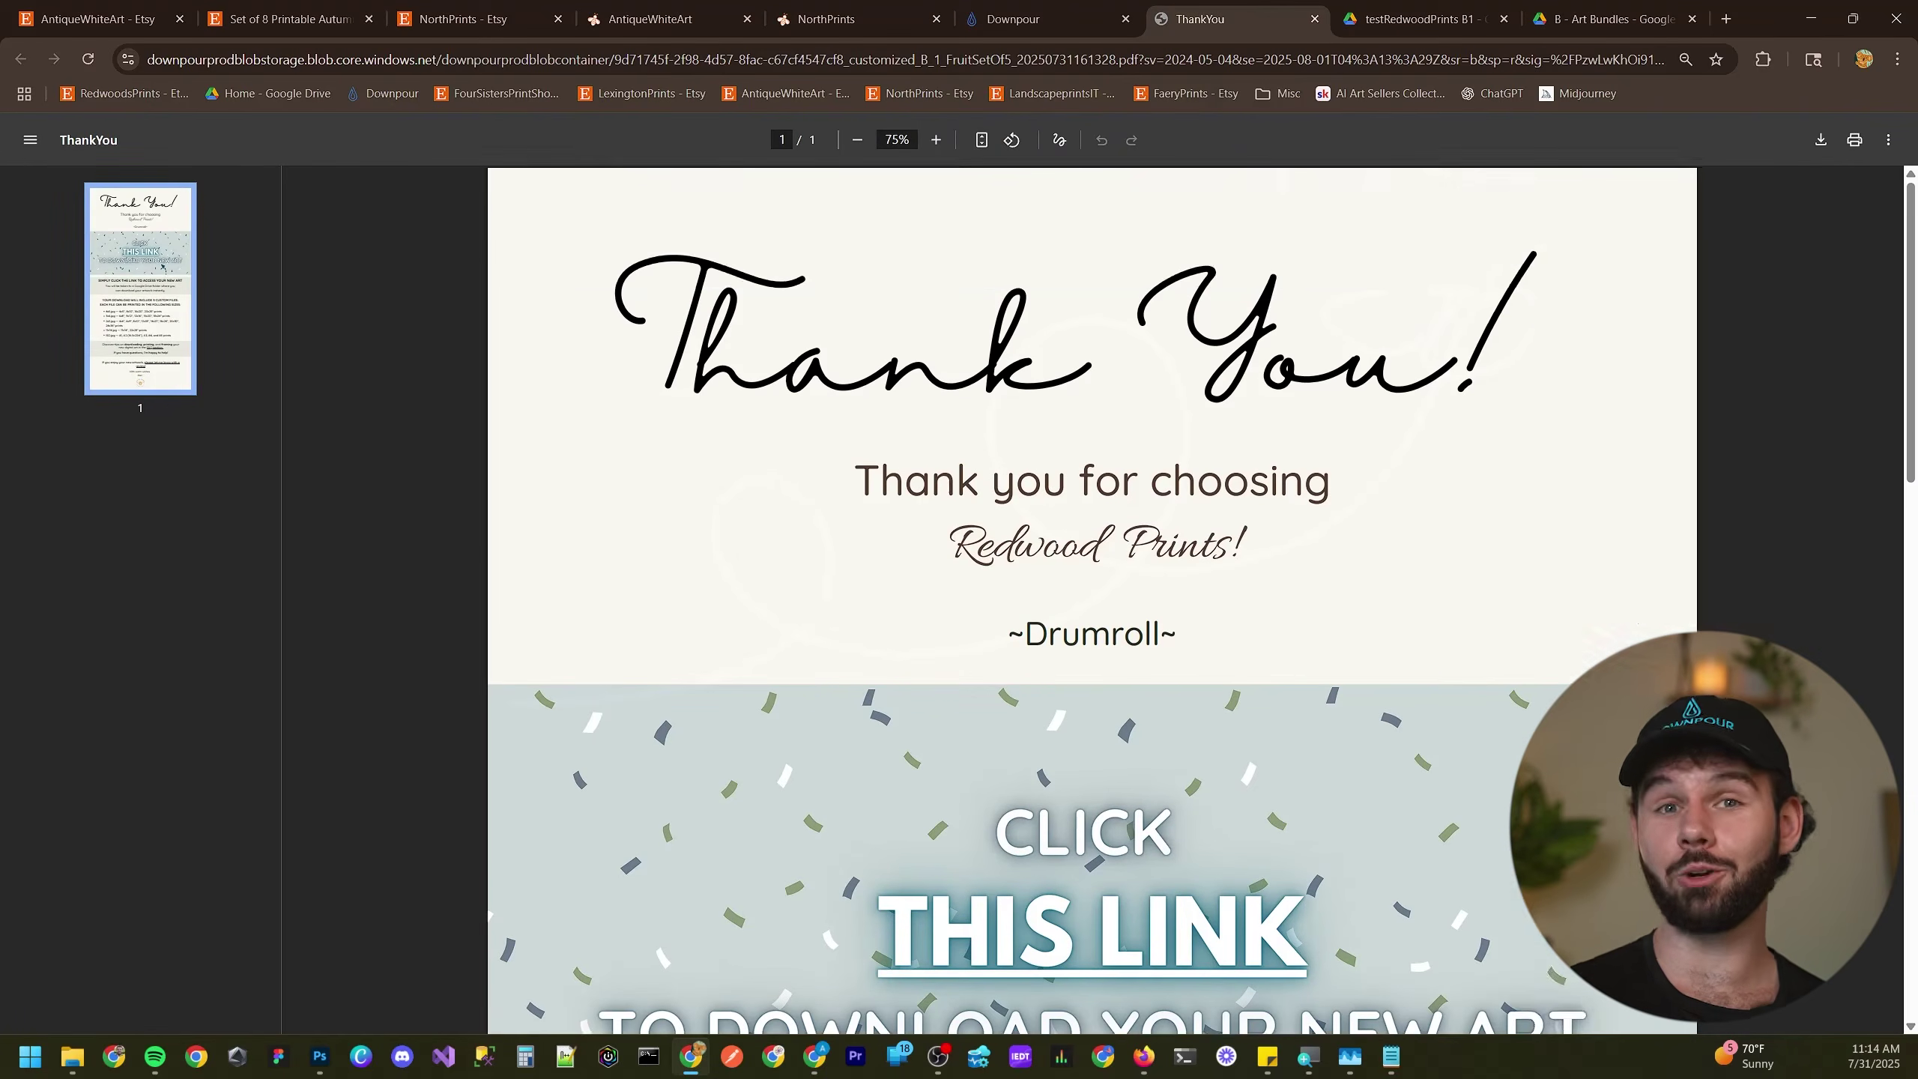
scroll(1061, 756, down, 3)
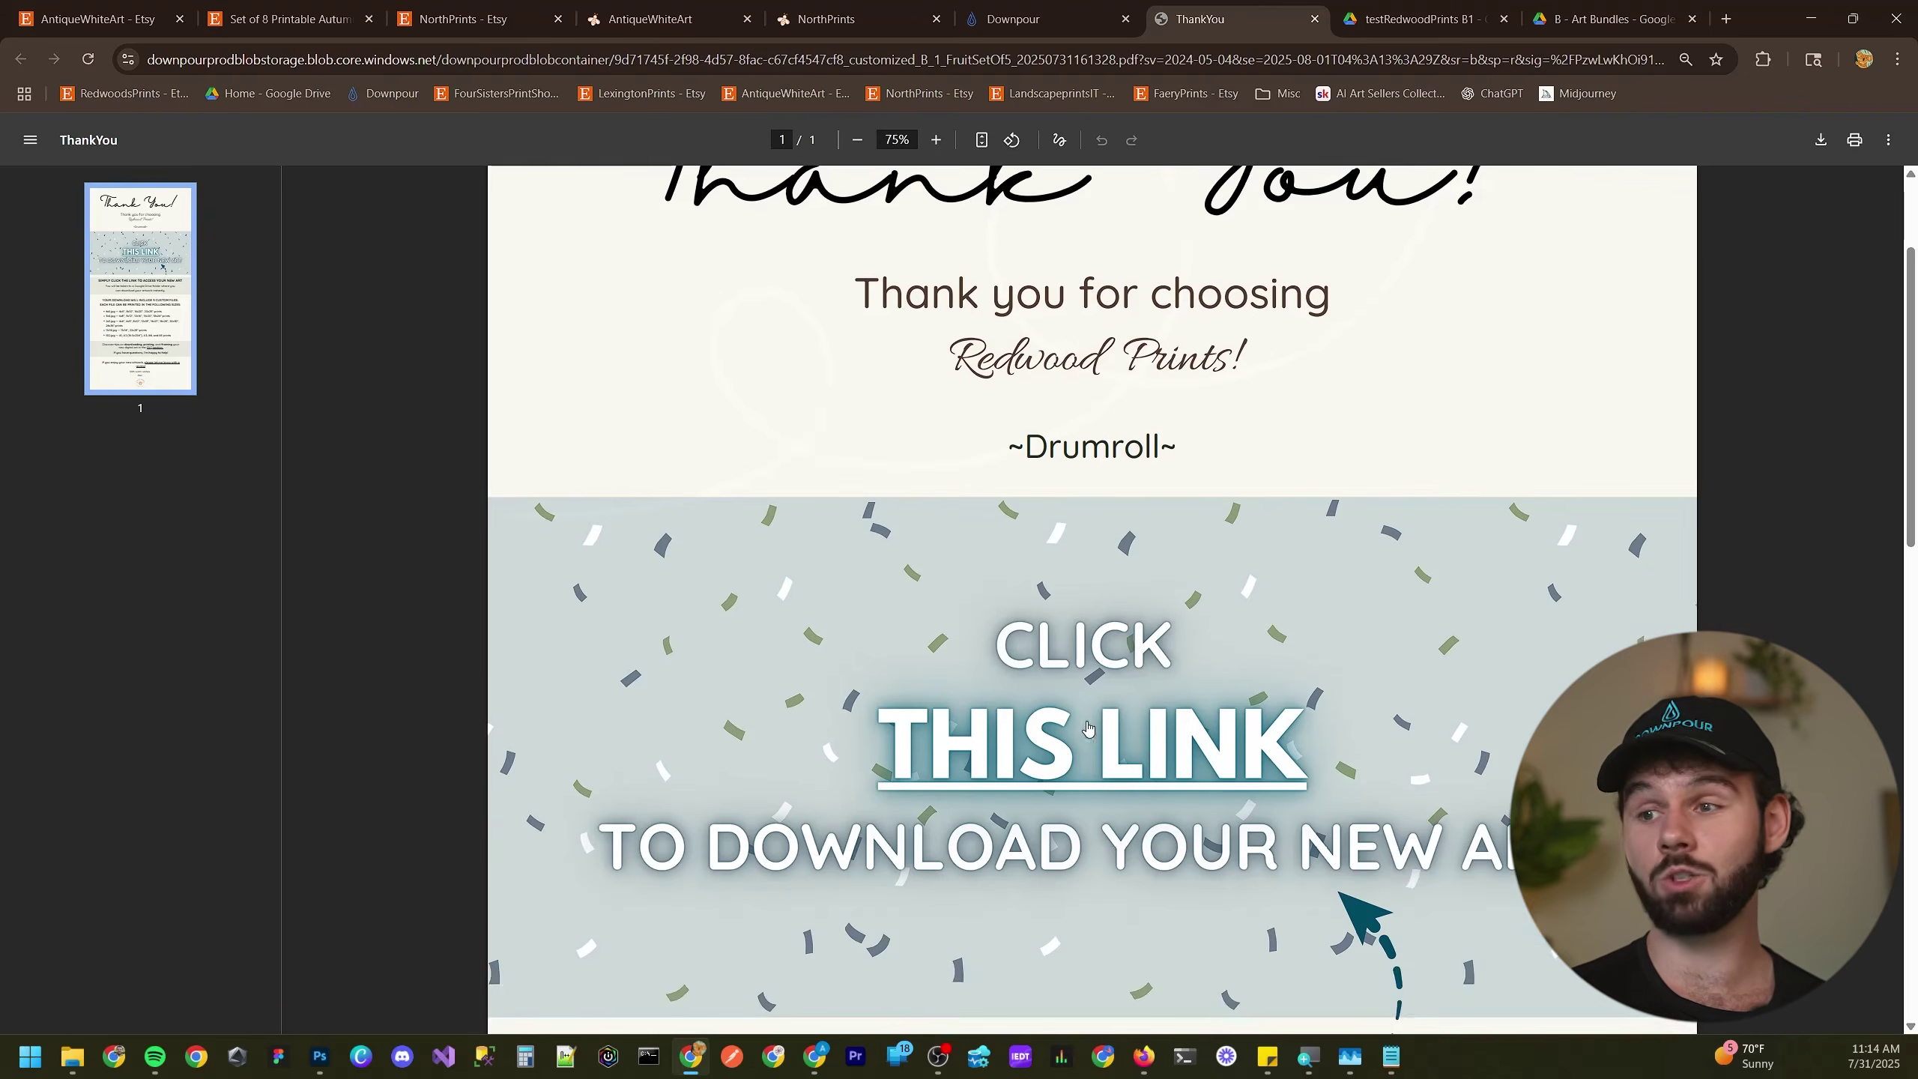
click(1099, 729)
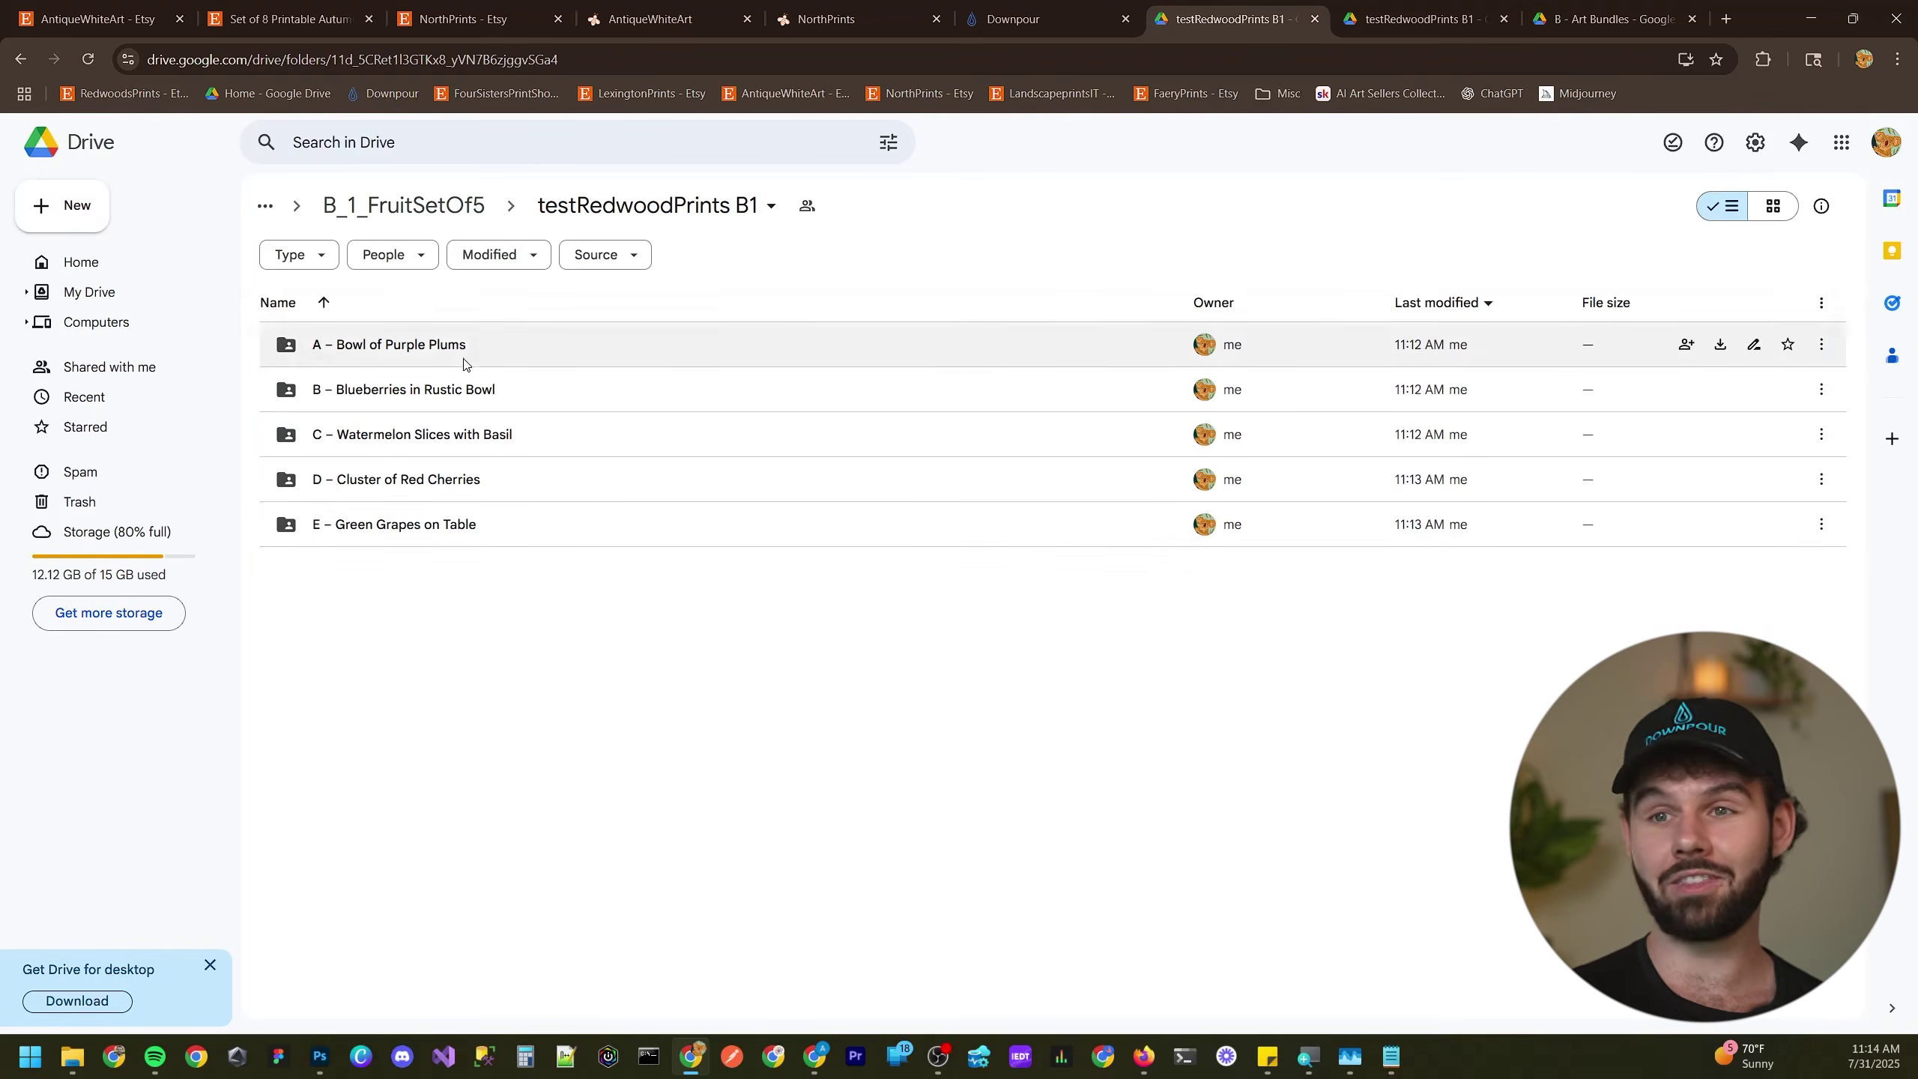
- Go back to Downpour's bulk upload page, reopen the listing's PDF file, and follow its THIS LINK download link again
click(1072, 21)
scroll(728, 471, up, 5)
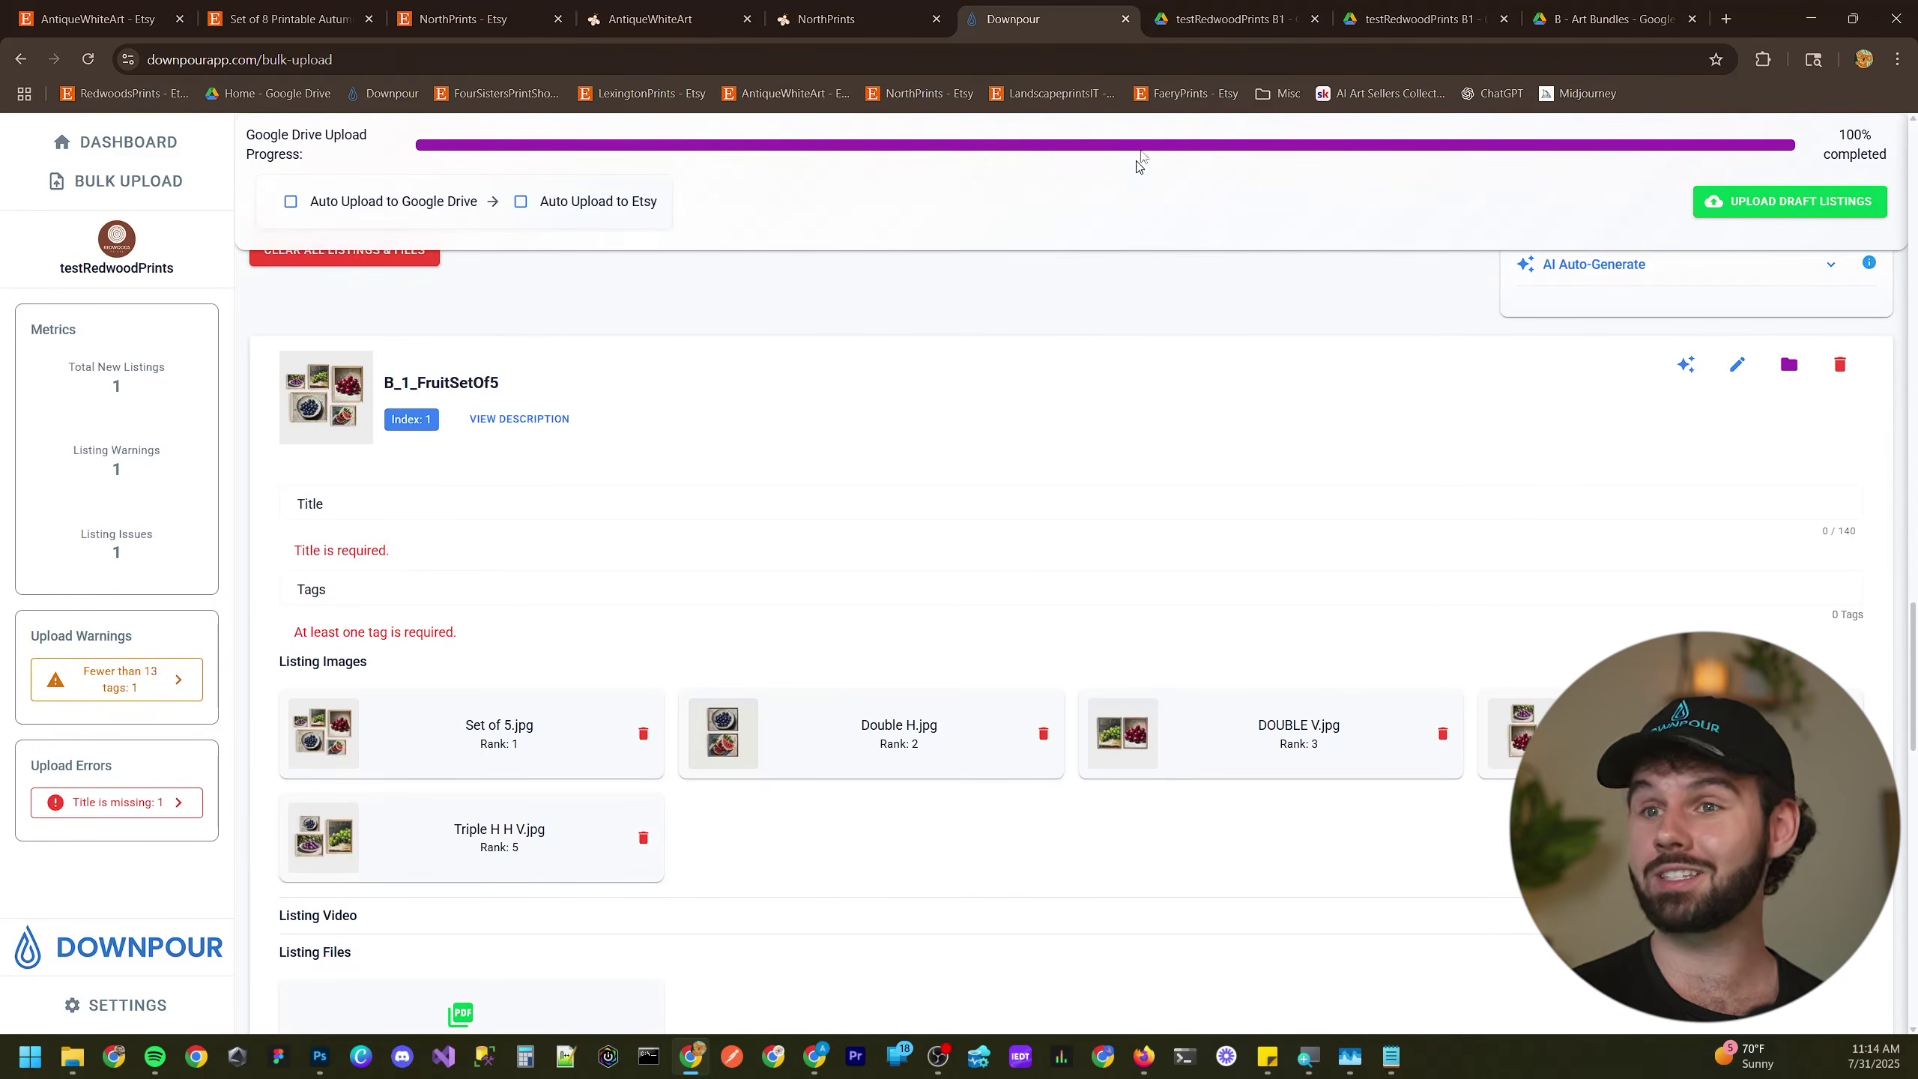
scroll(422, 516, down, 4)
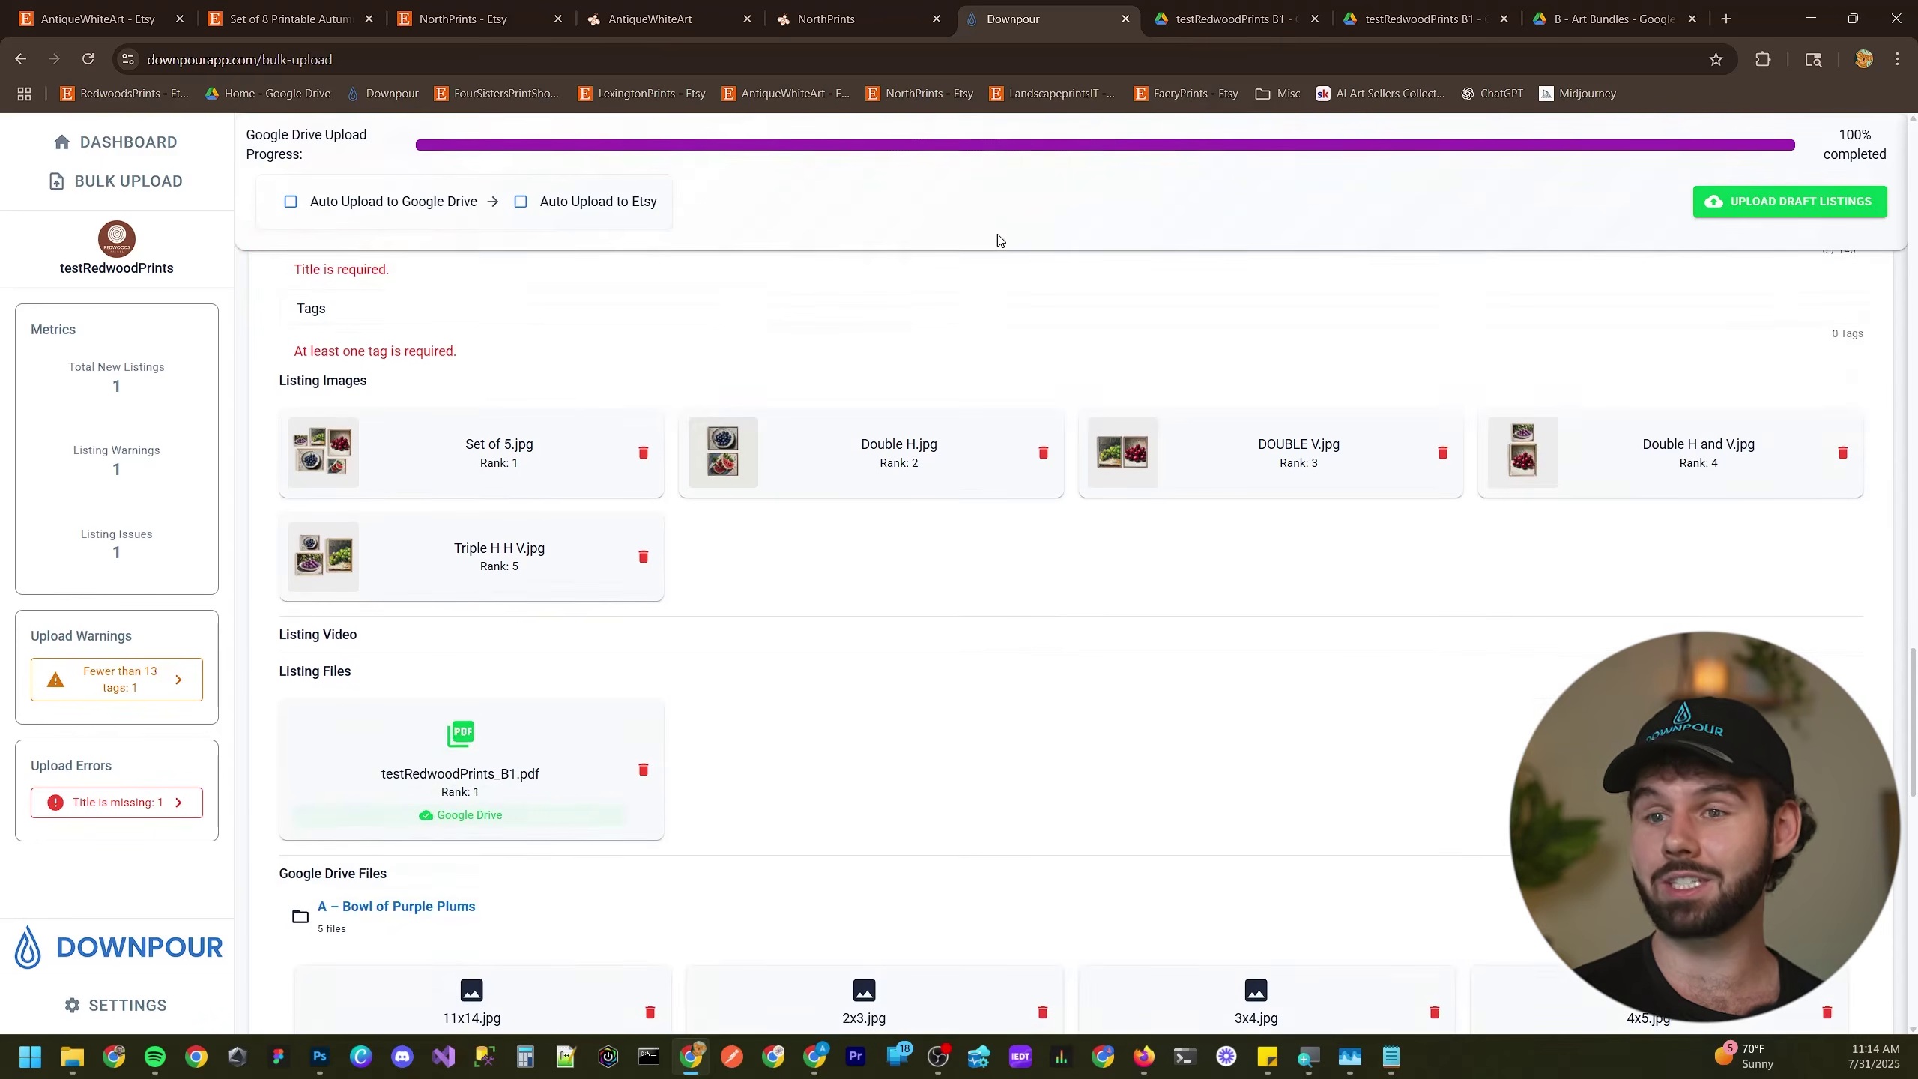
click(461, 733)
scroll(921, 757, down, 4)
scroll(1095, 680, down, 4)
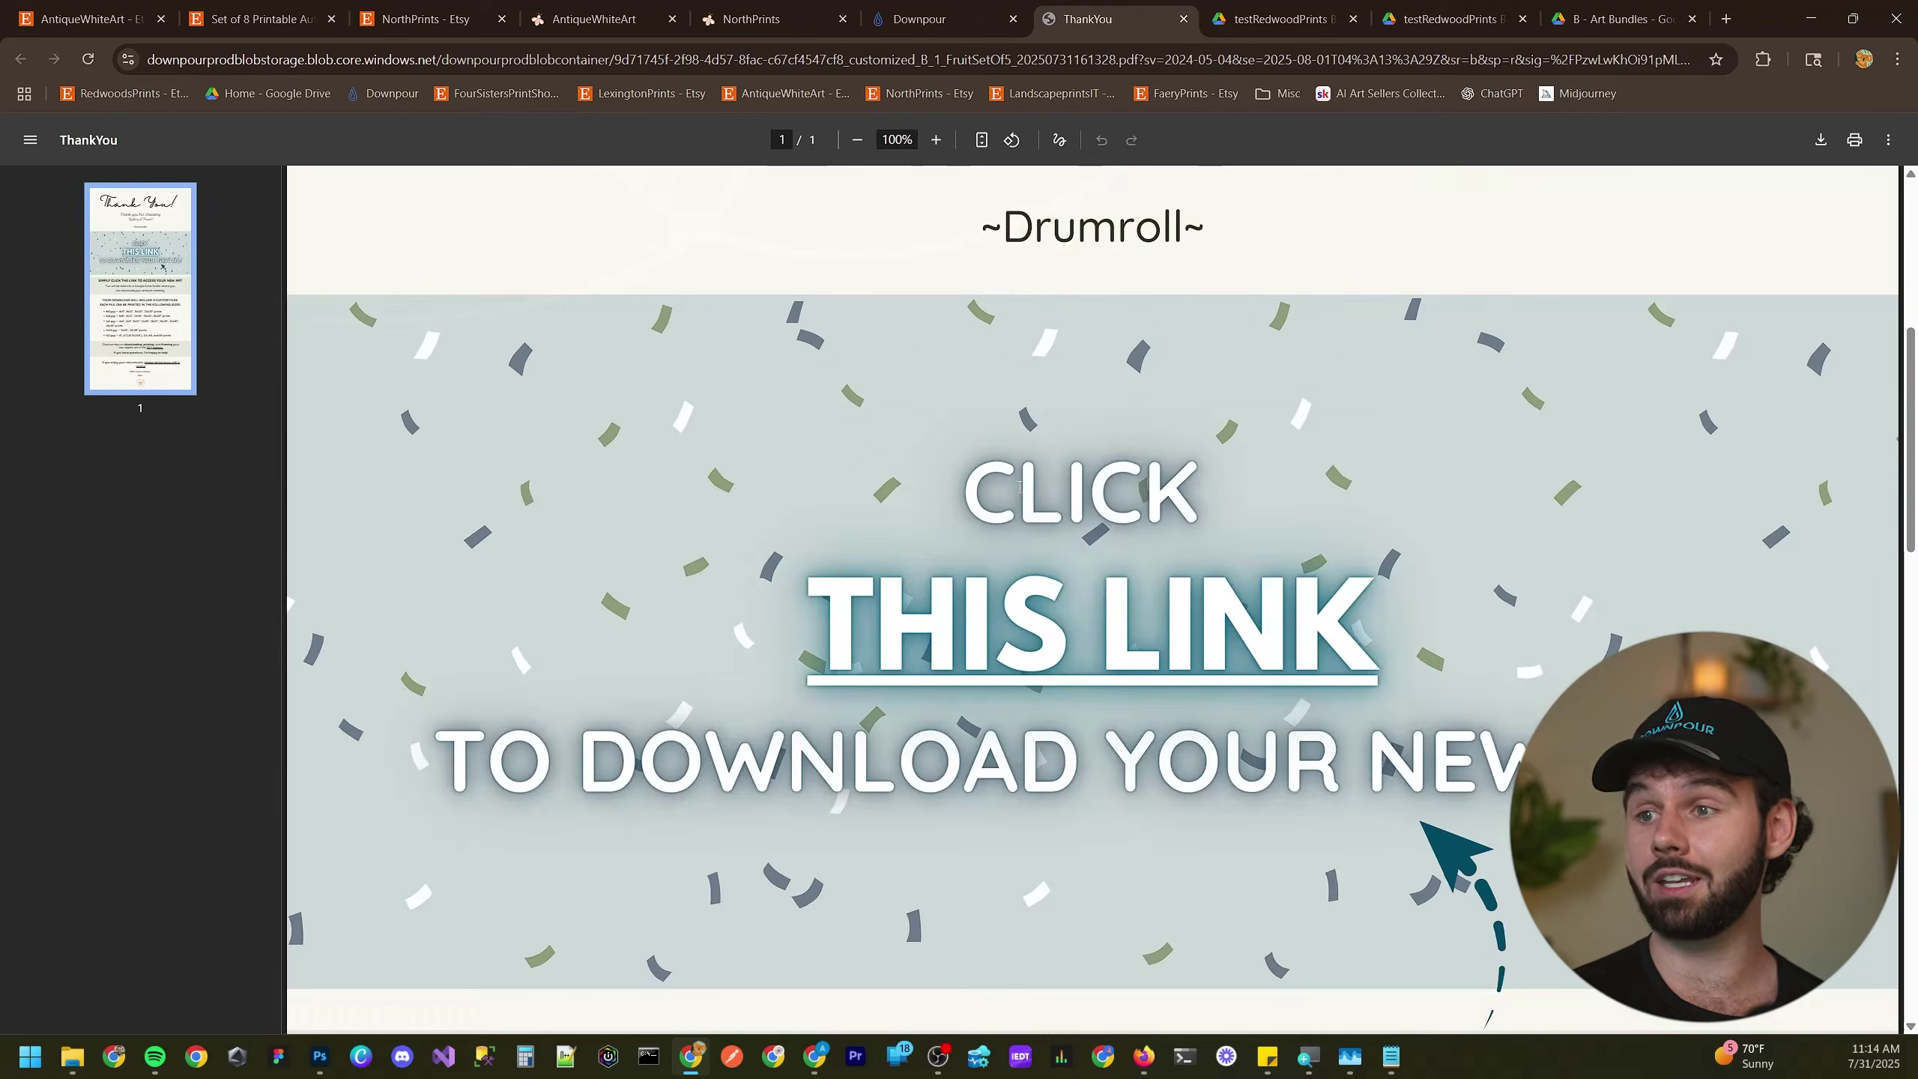
click(1125, 693)
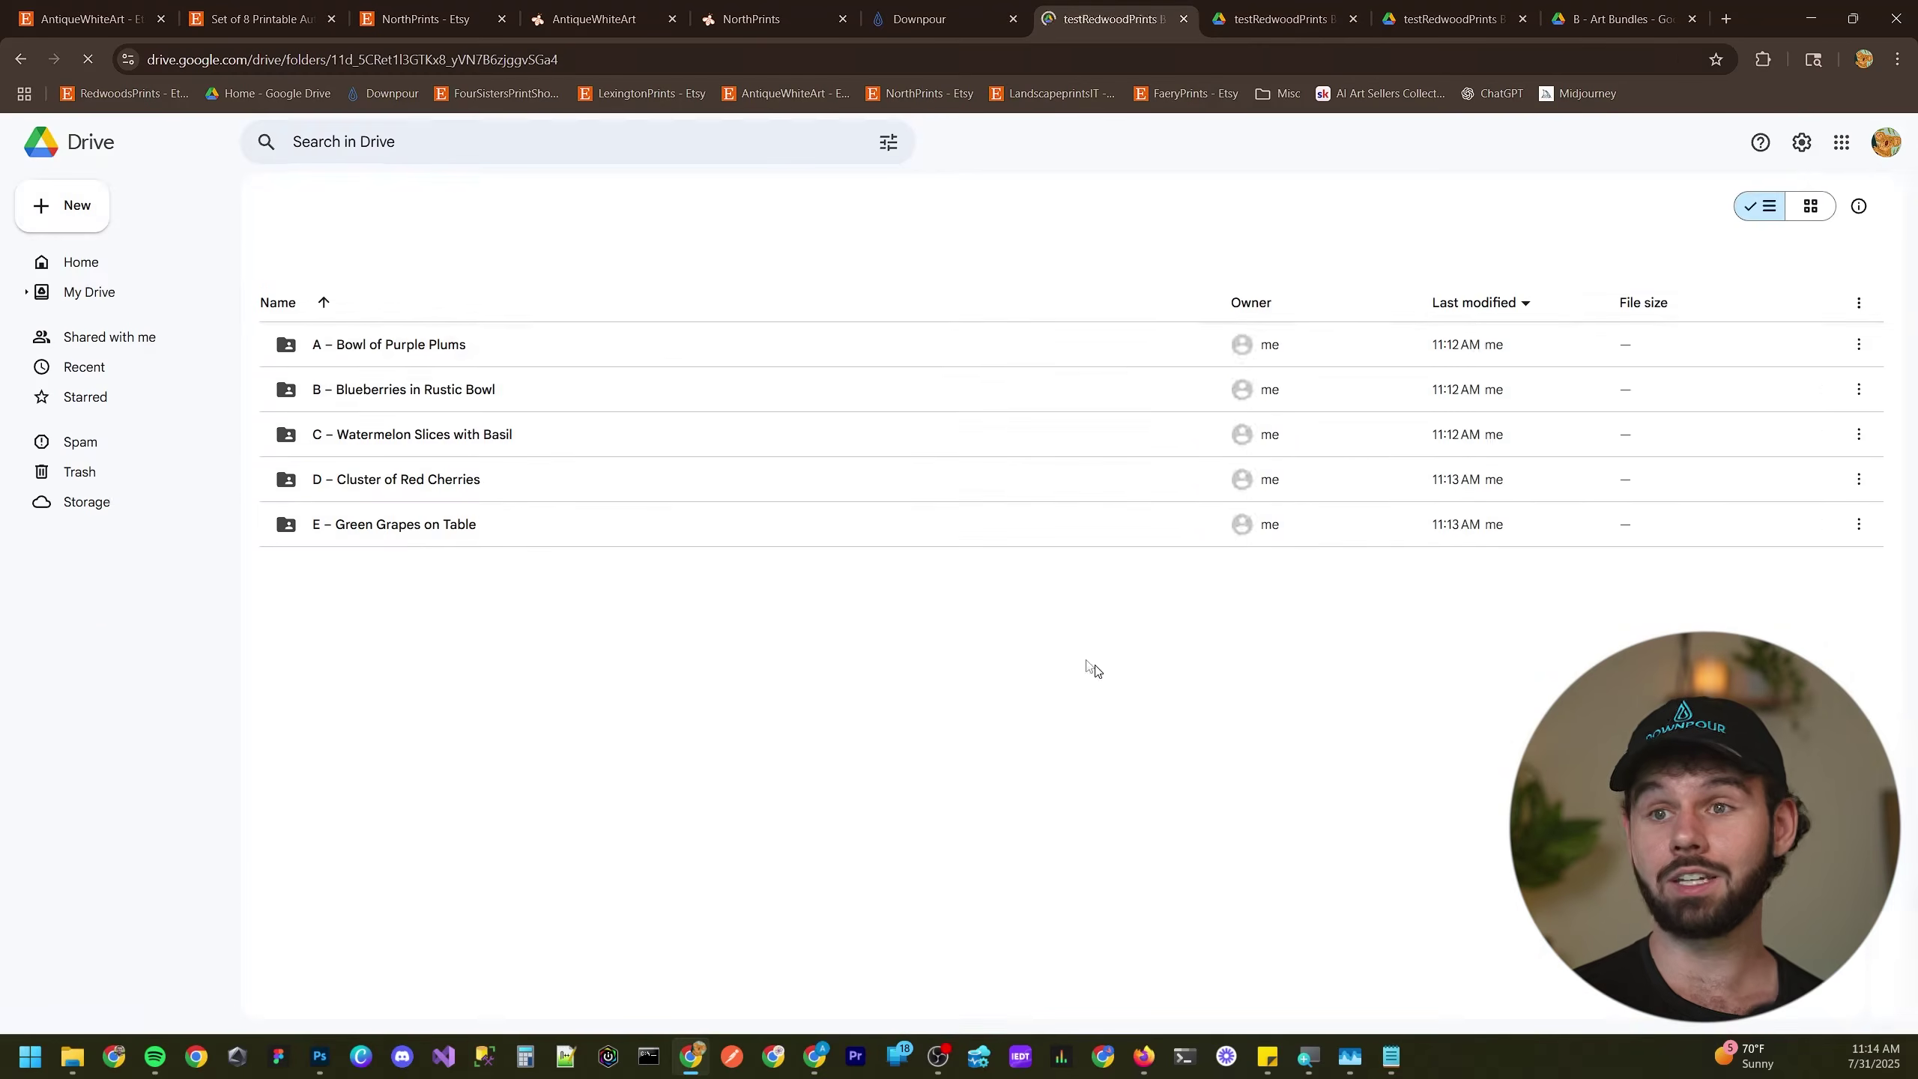
- View the images in the A – Bowl of Purple Plums and E – Green Grapes on Table folders using the grid layout
double_click(491, 350)
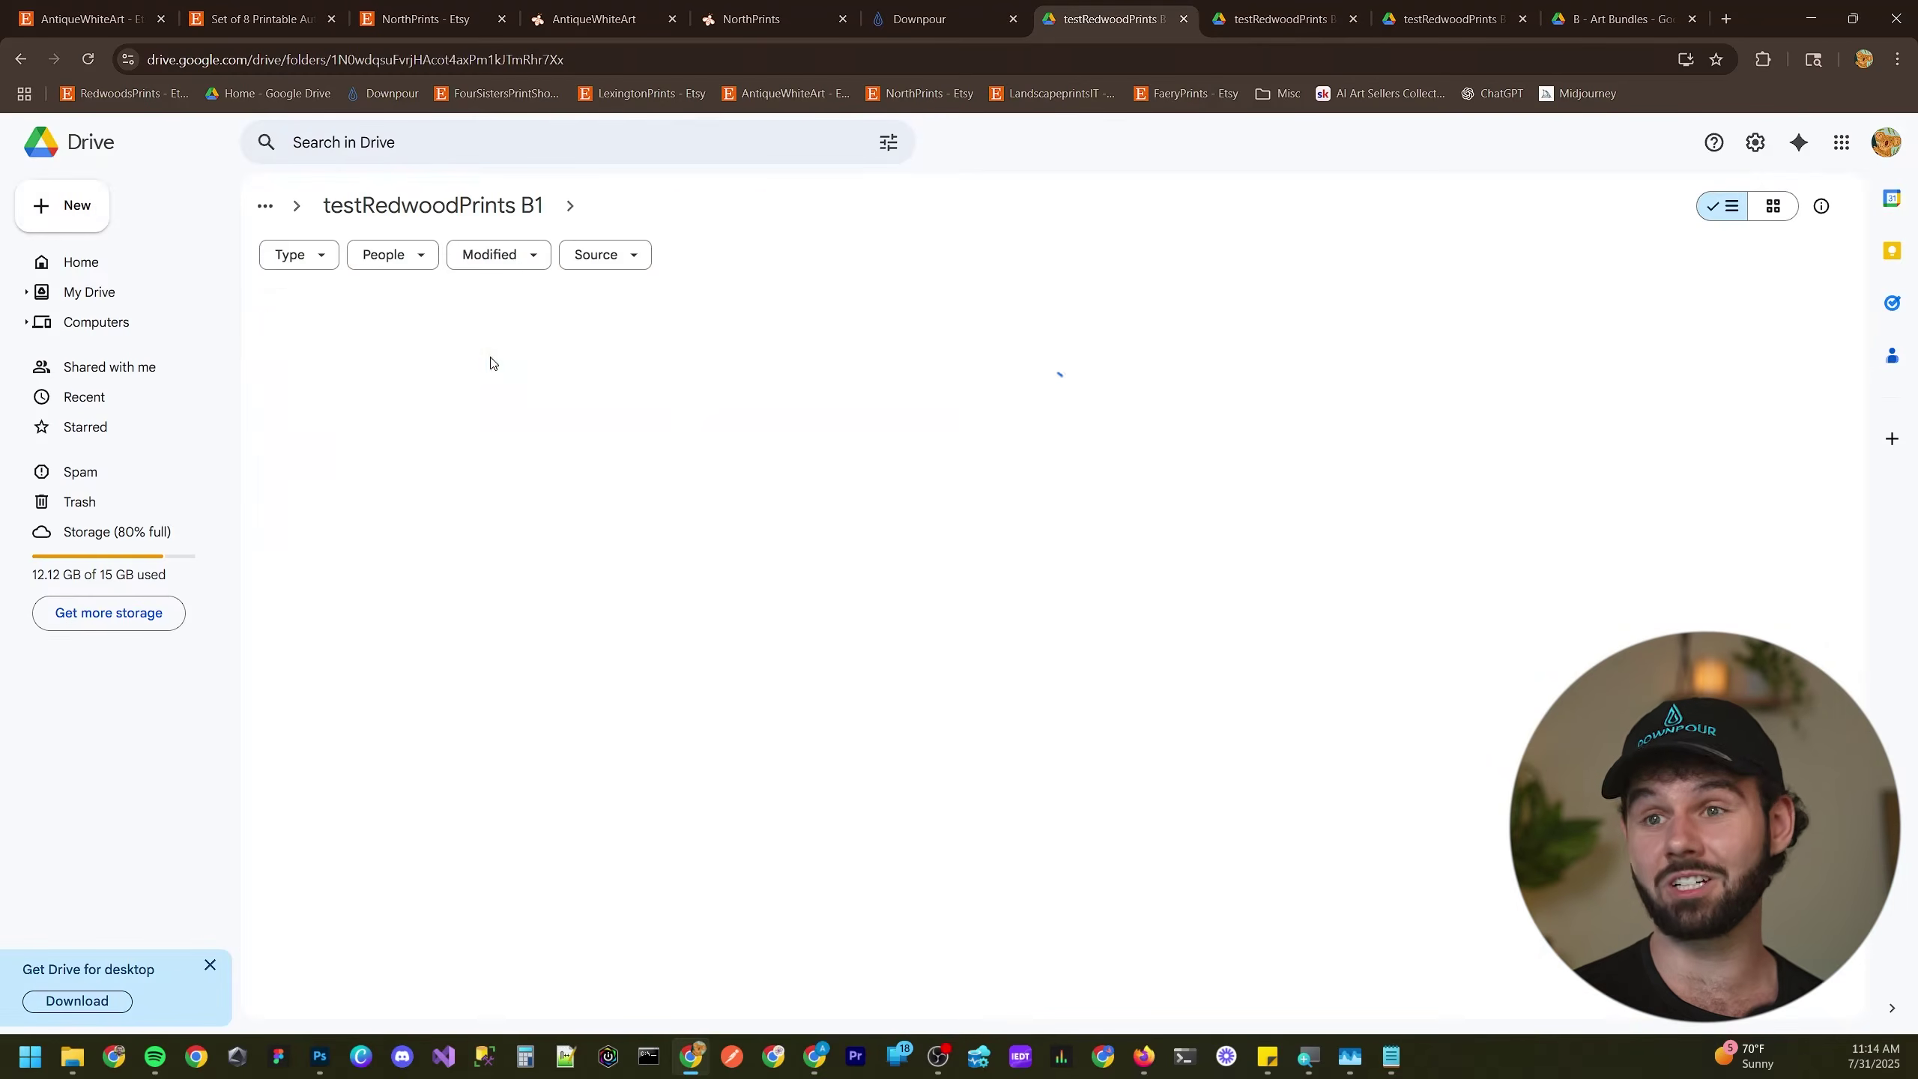
click(1776, 206)
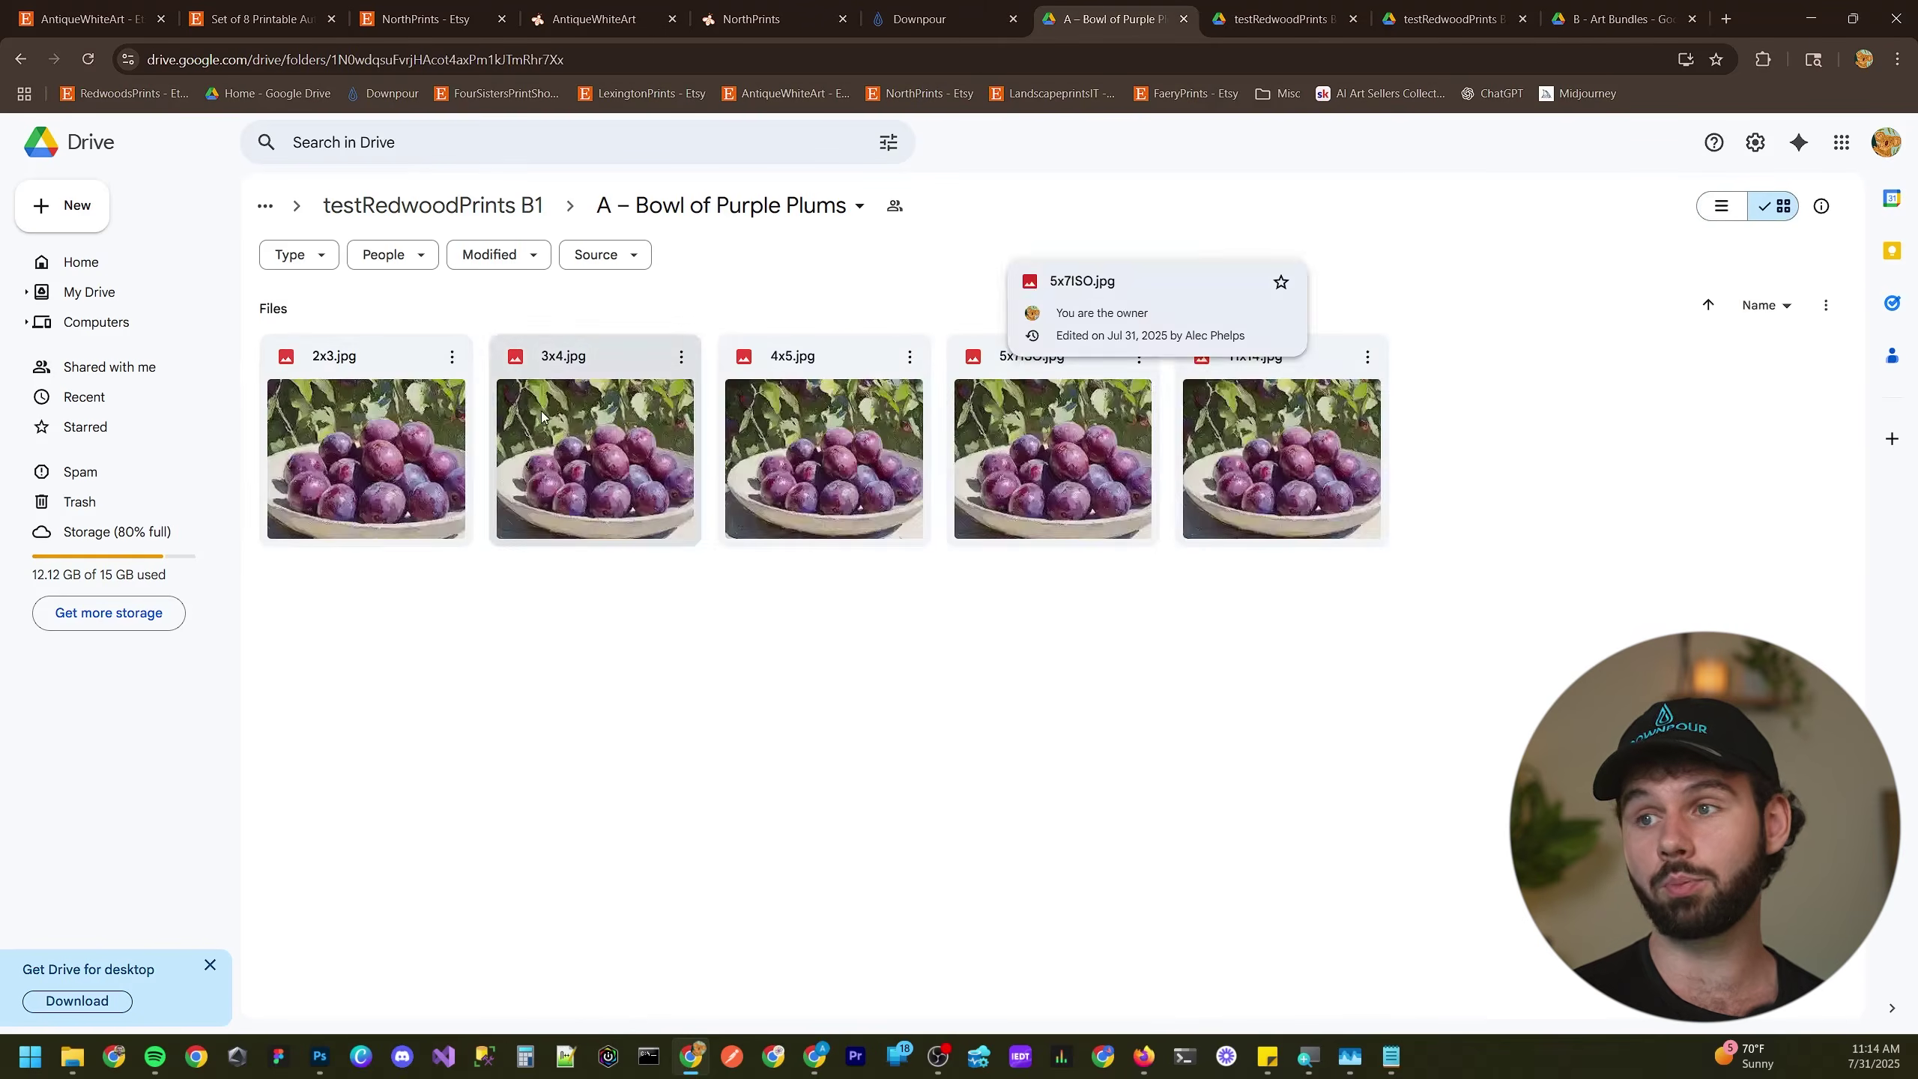
key(alt+Left)
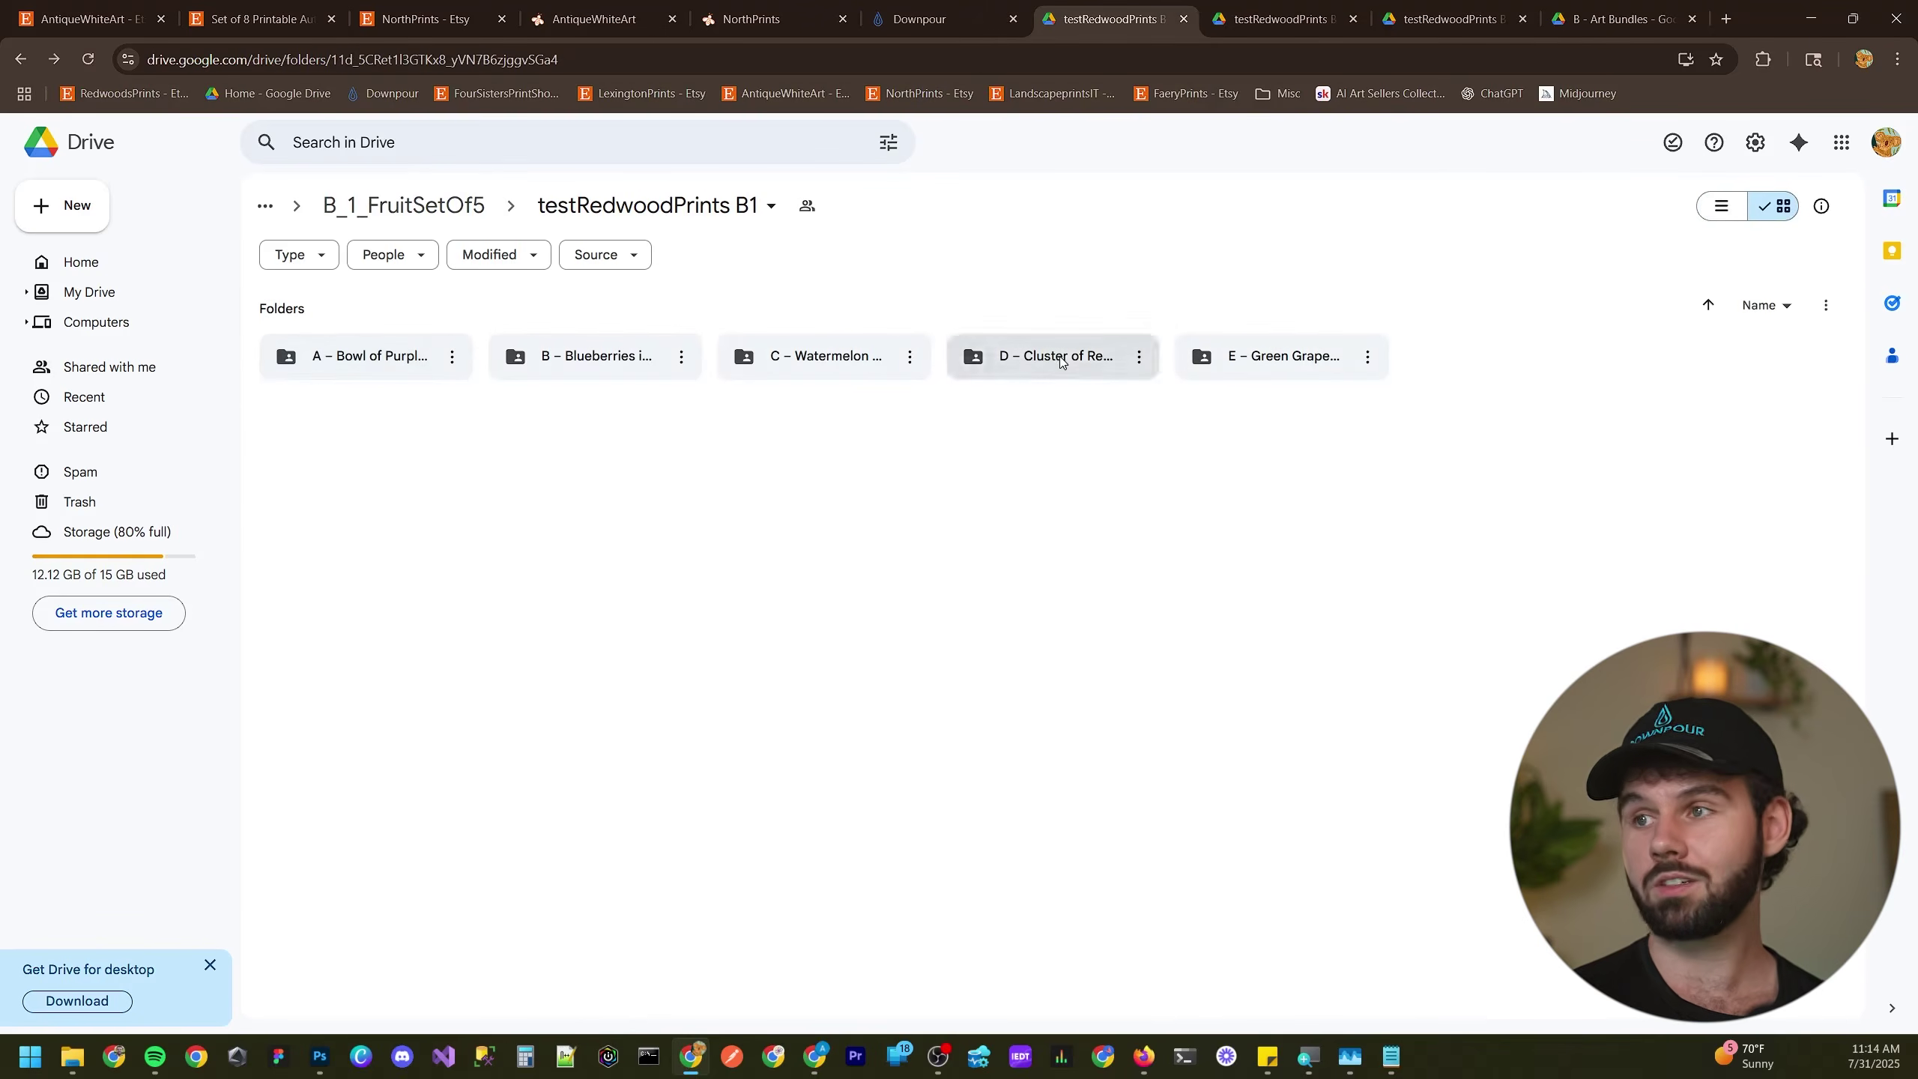
click(1723, 206)
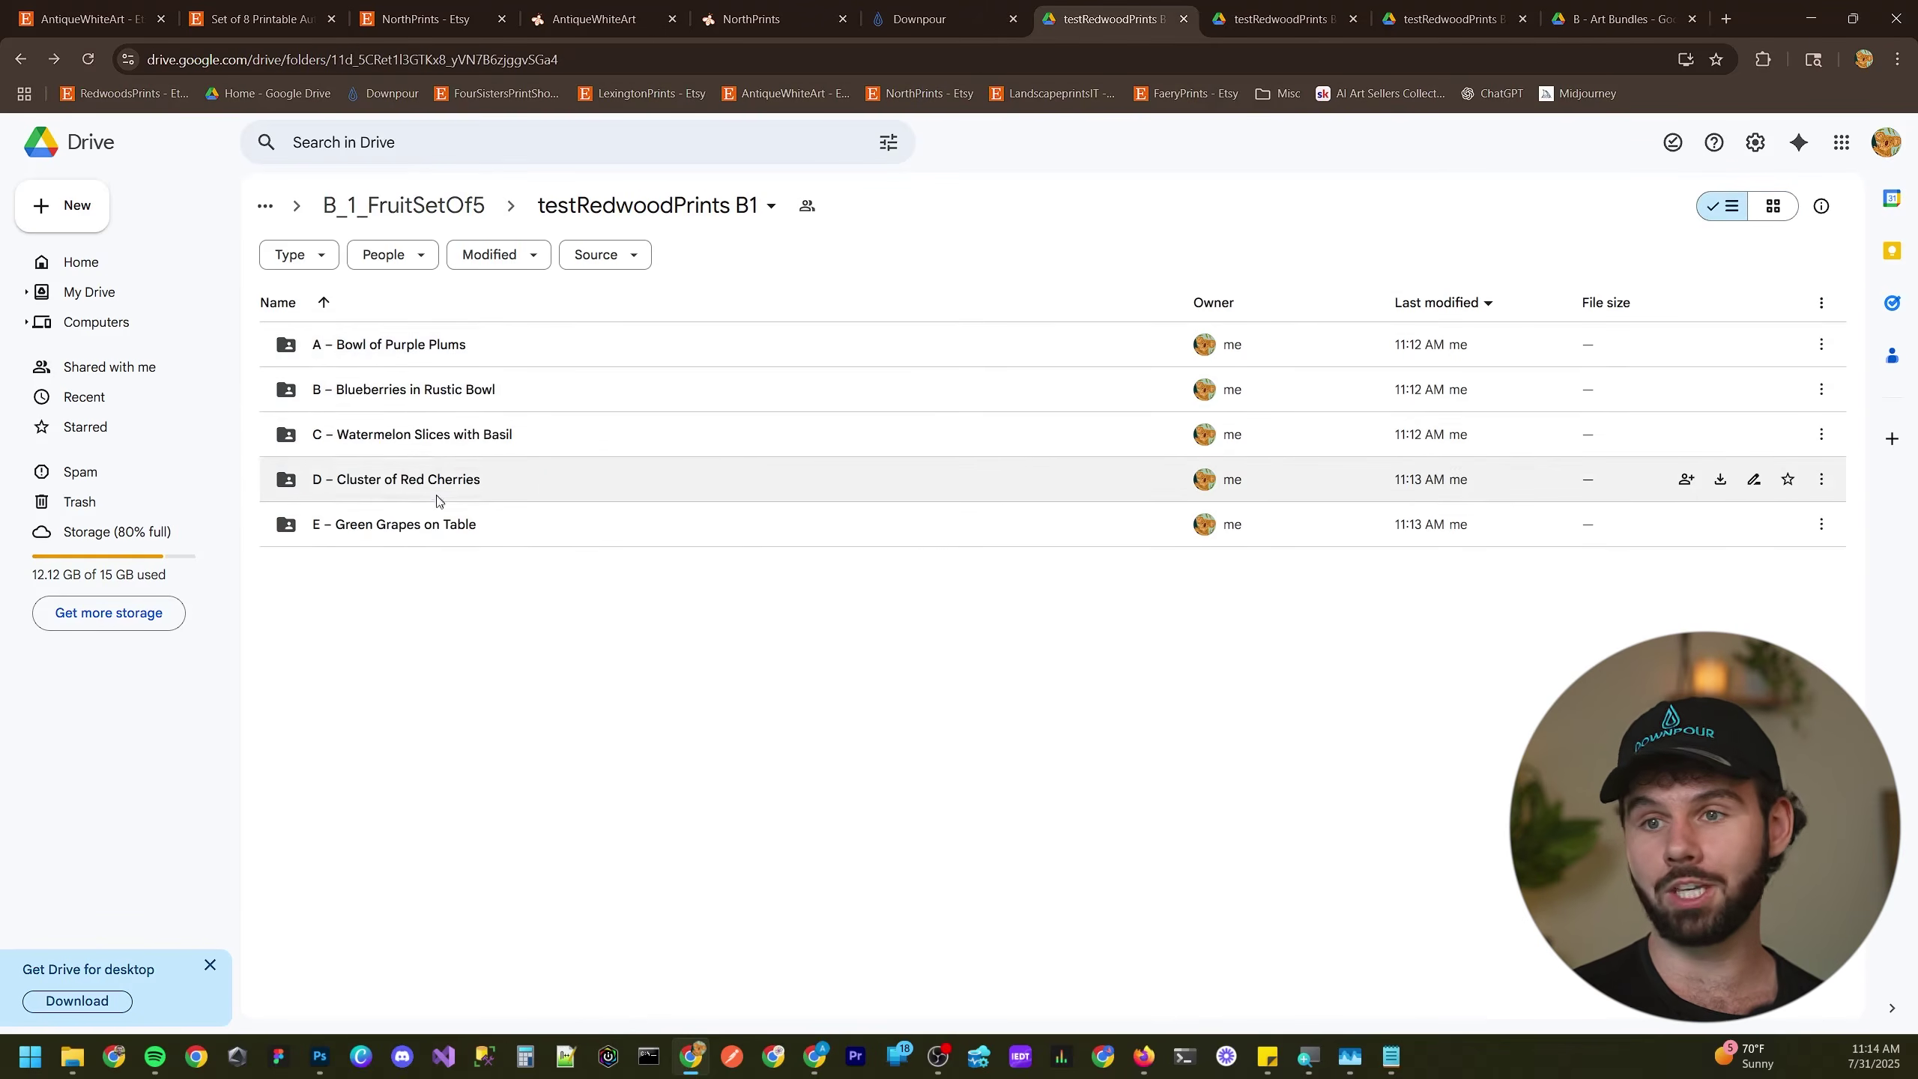
double_click(442, 526)
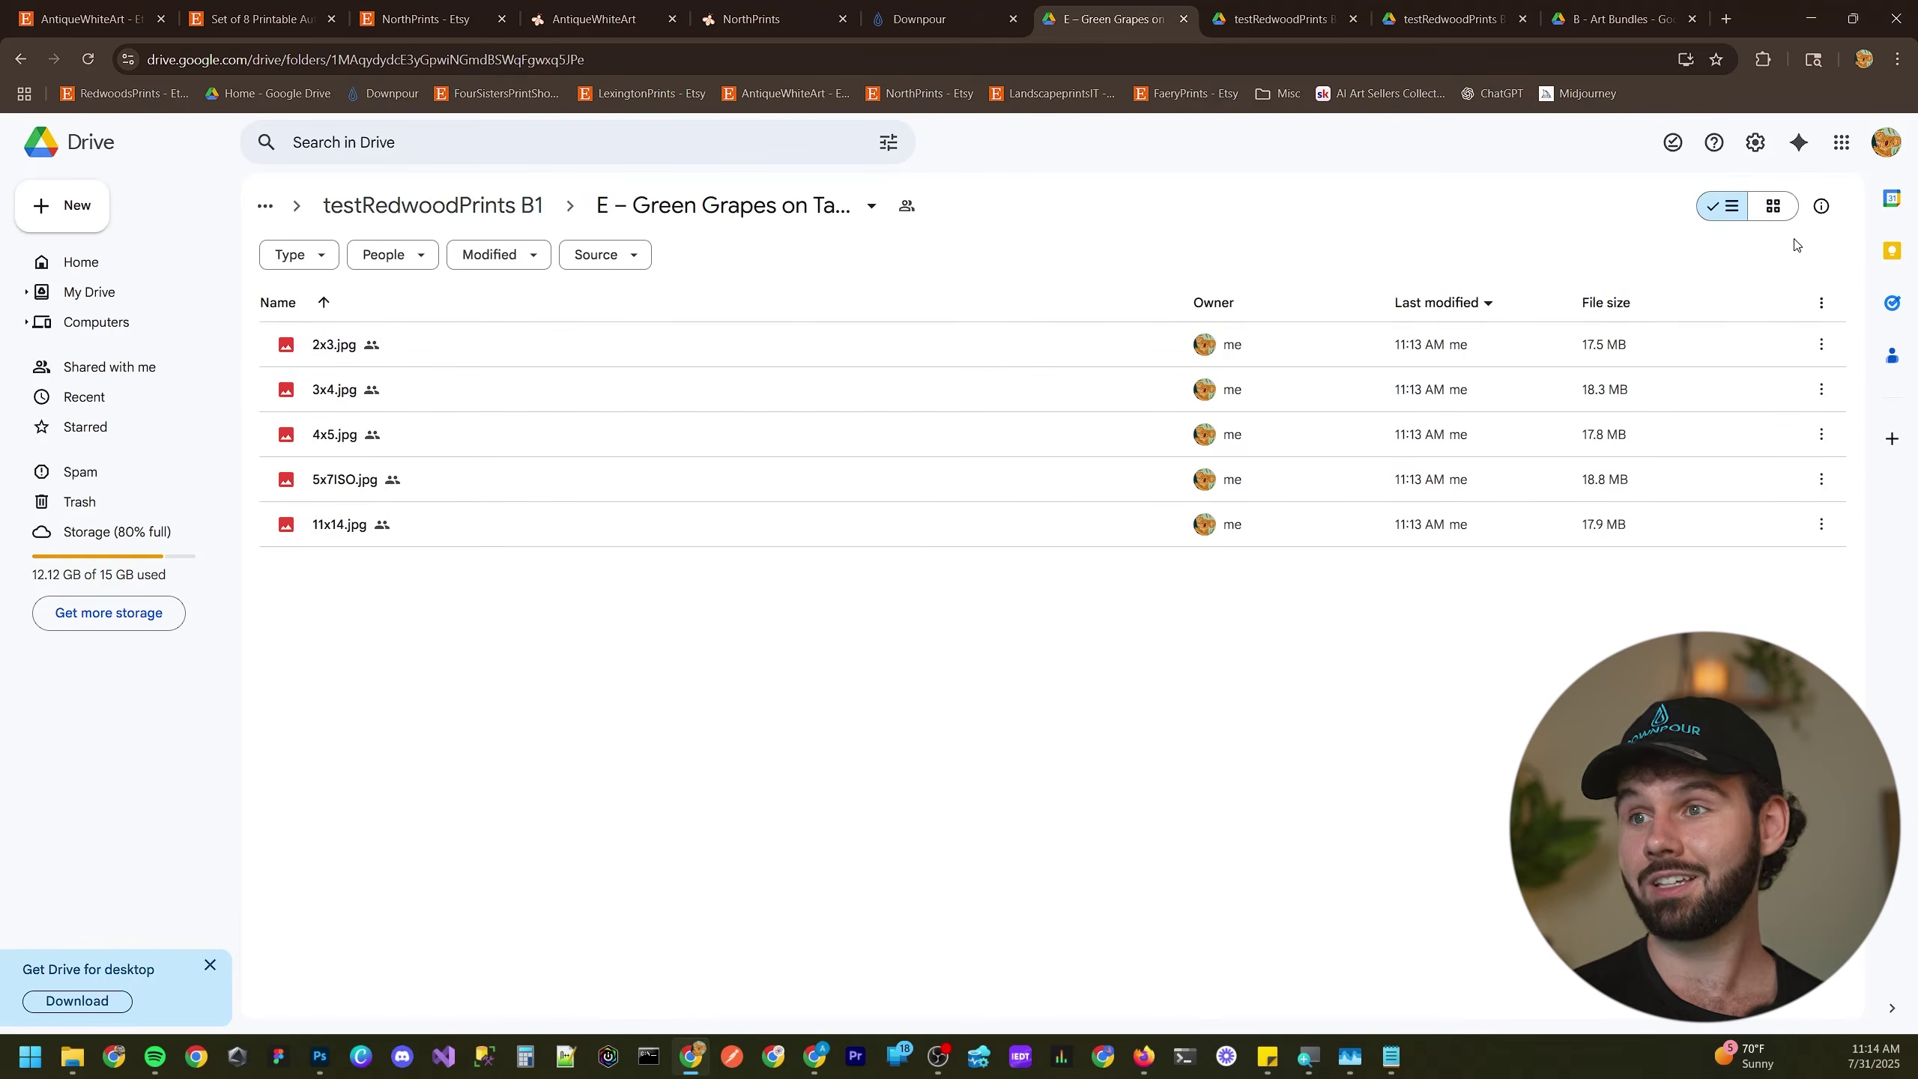
click(1773, 207)
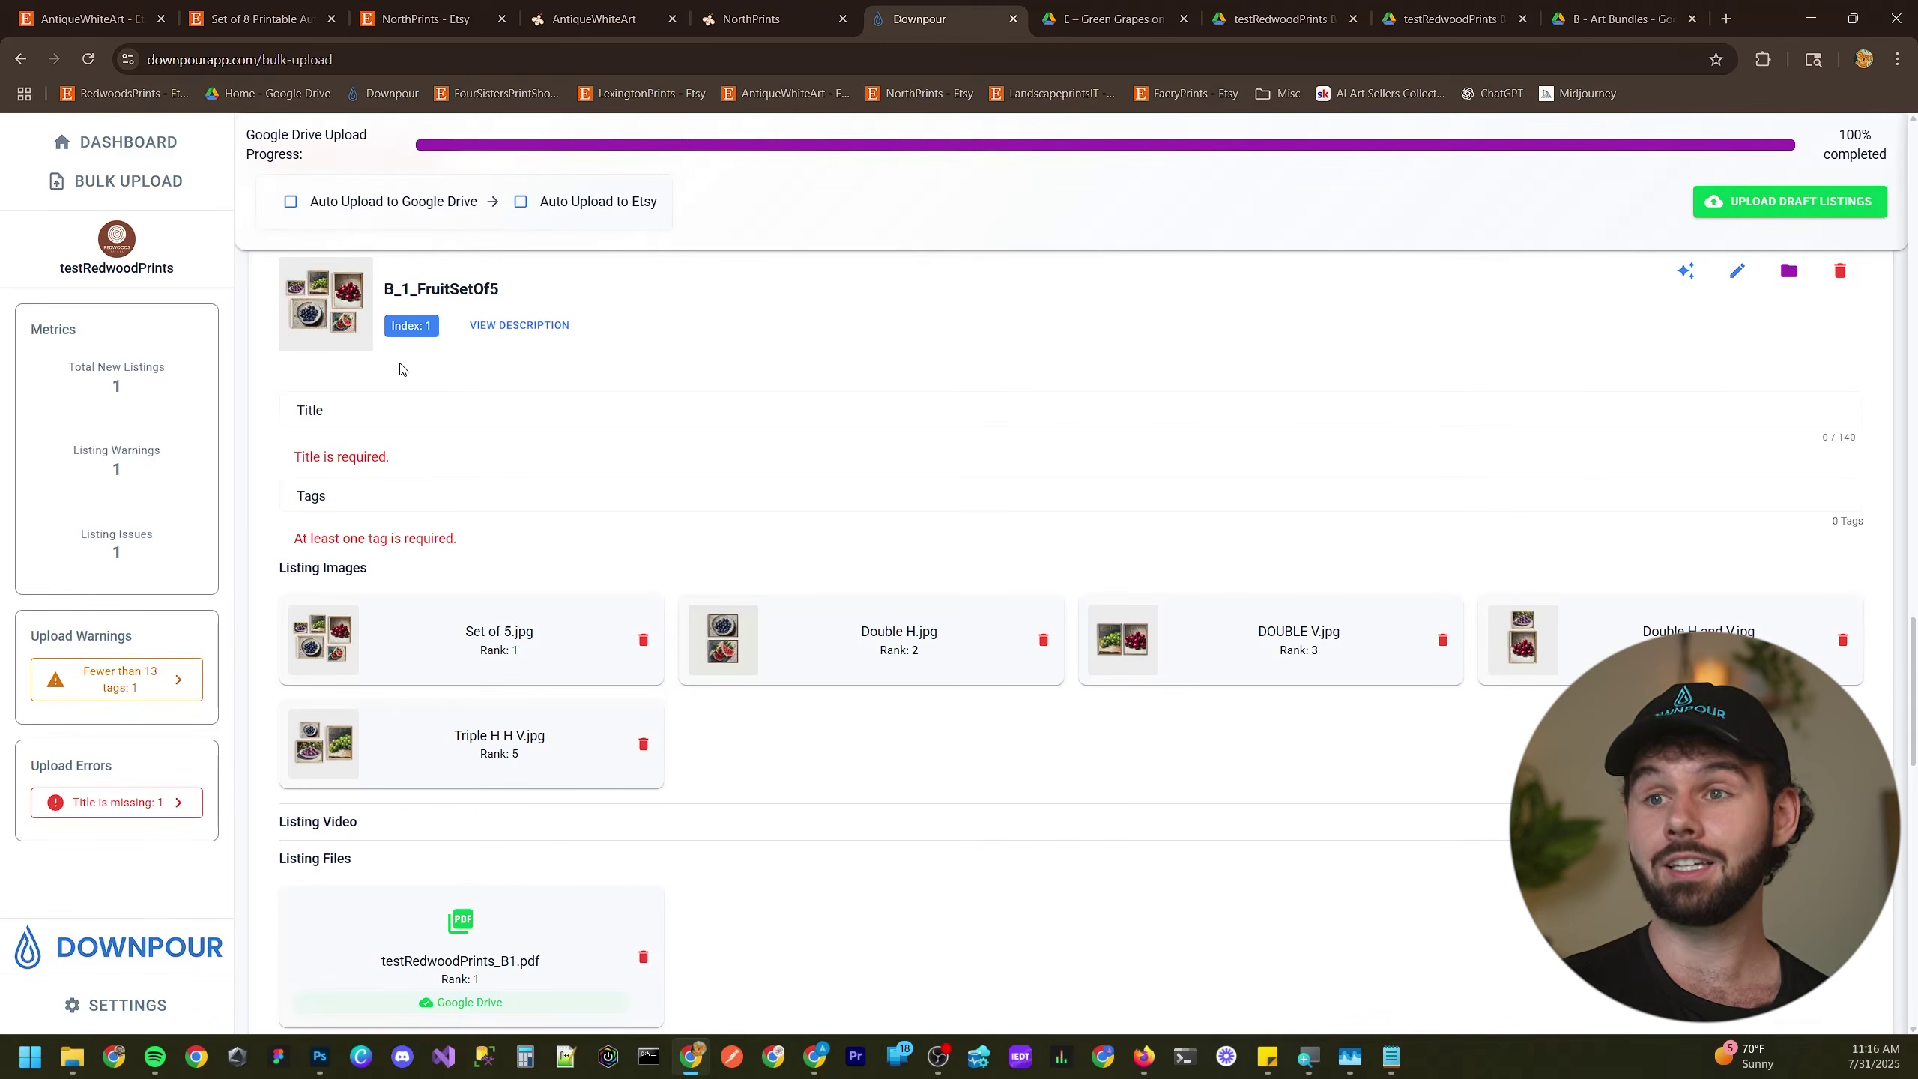
- On Downpour's bulk upload page, expand the AI Auto-Generate settings and set the reference image to 1, Set of 5.jpg
scroll(476, 576, up, 1)
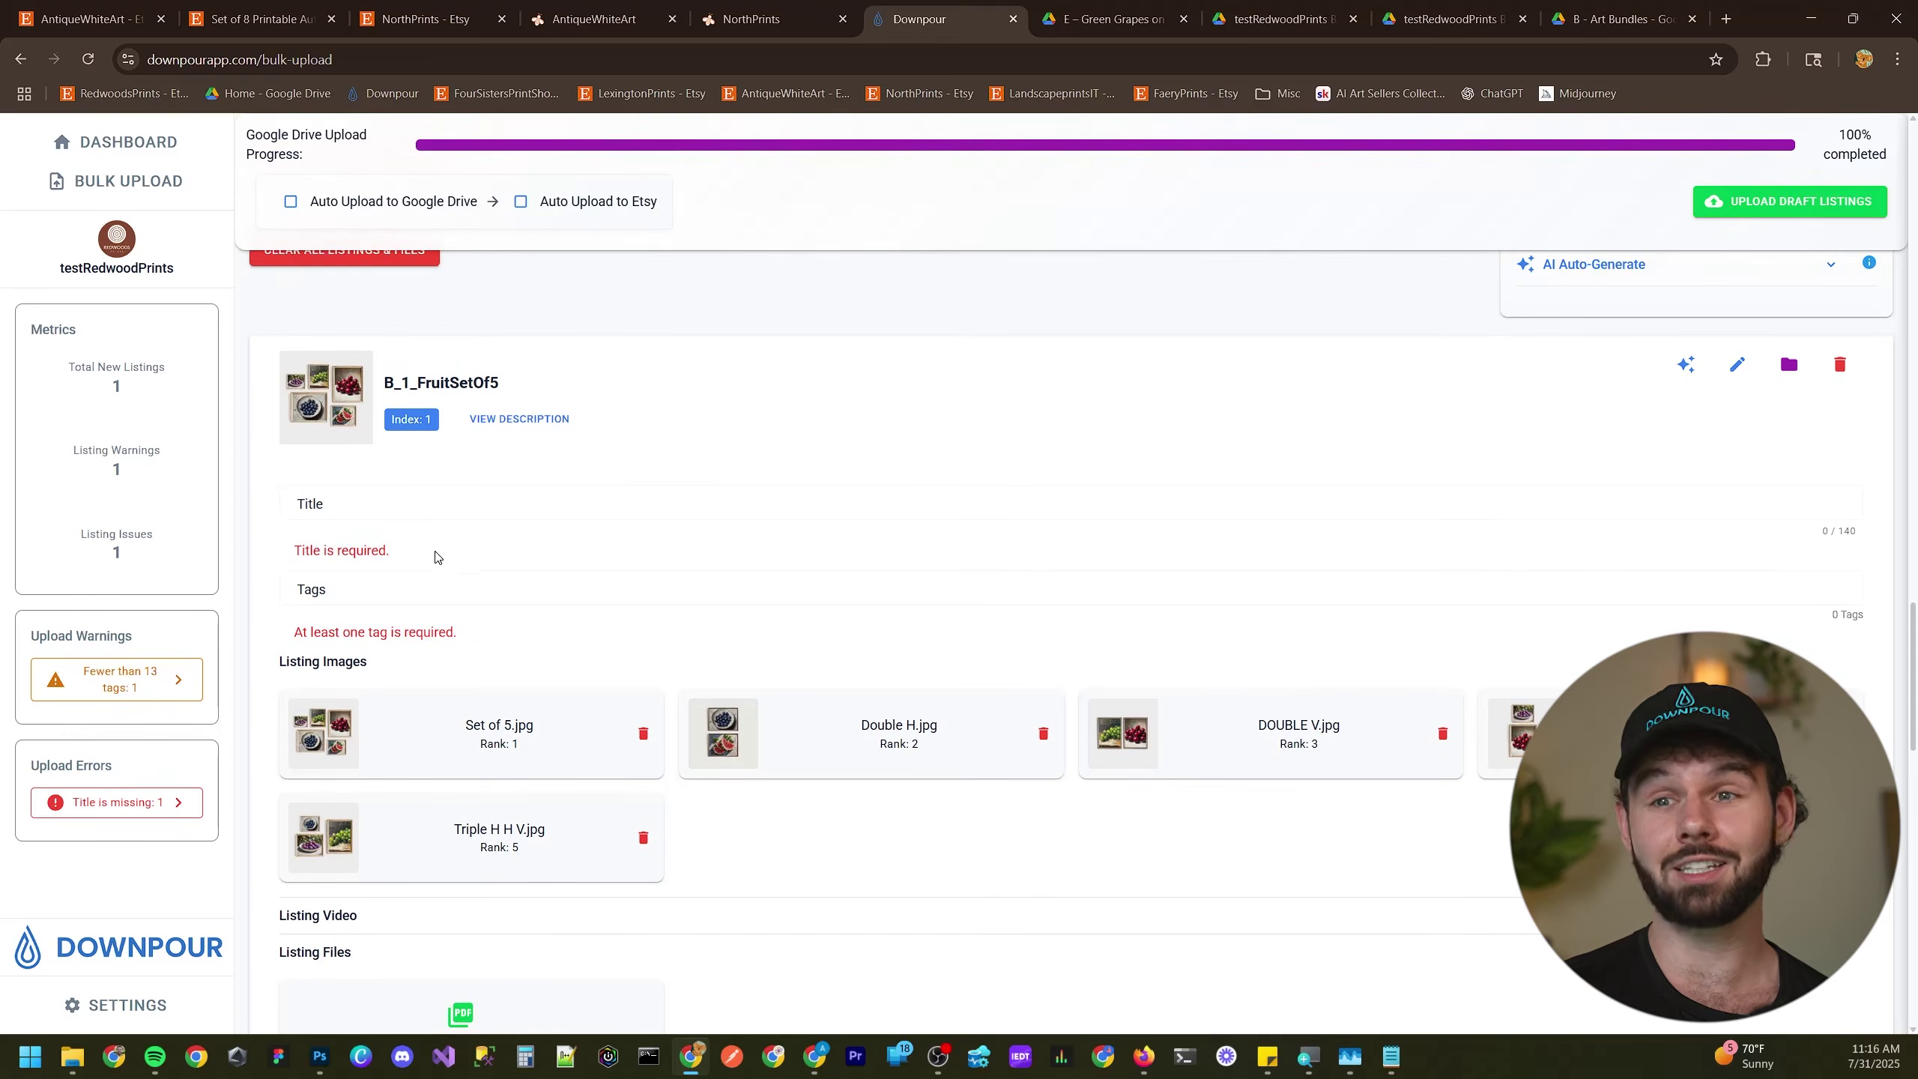
click(1831, 264)
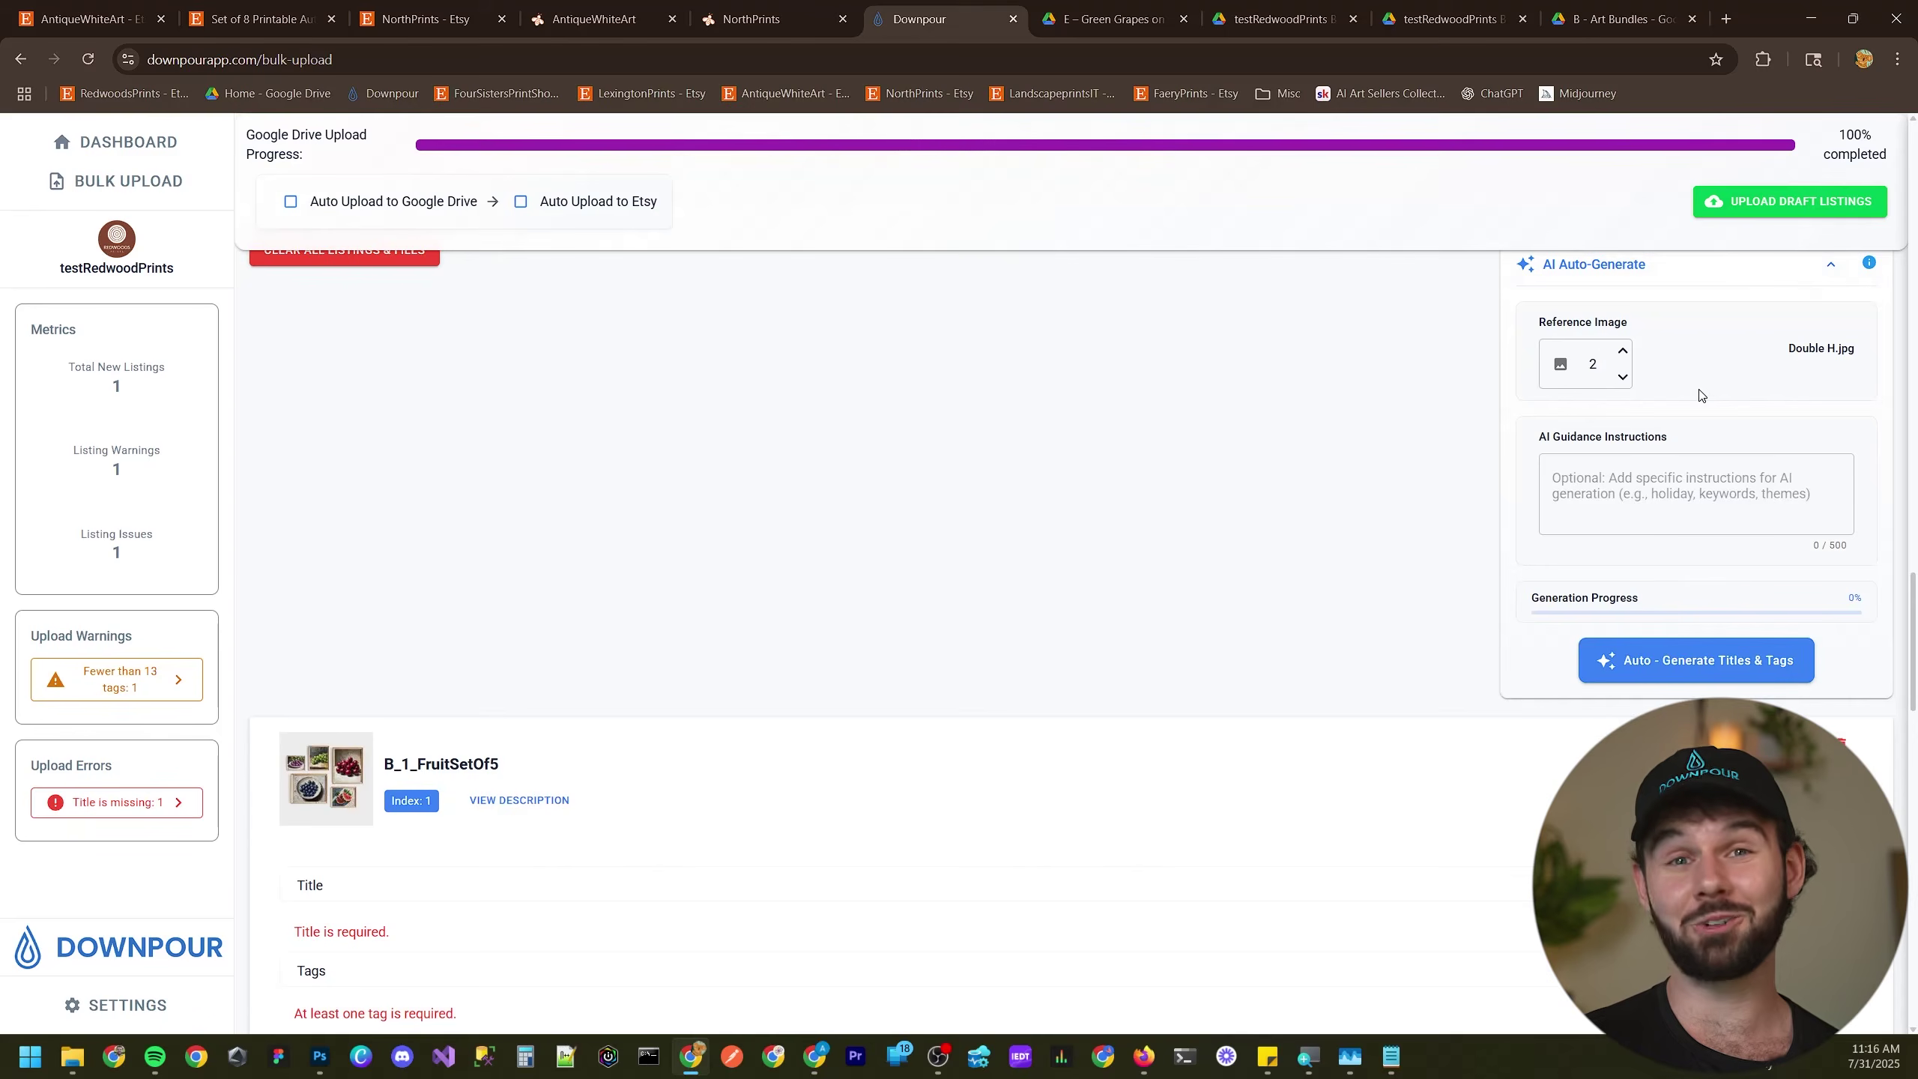
scroll(1220, 626, down, 1)
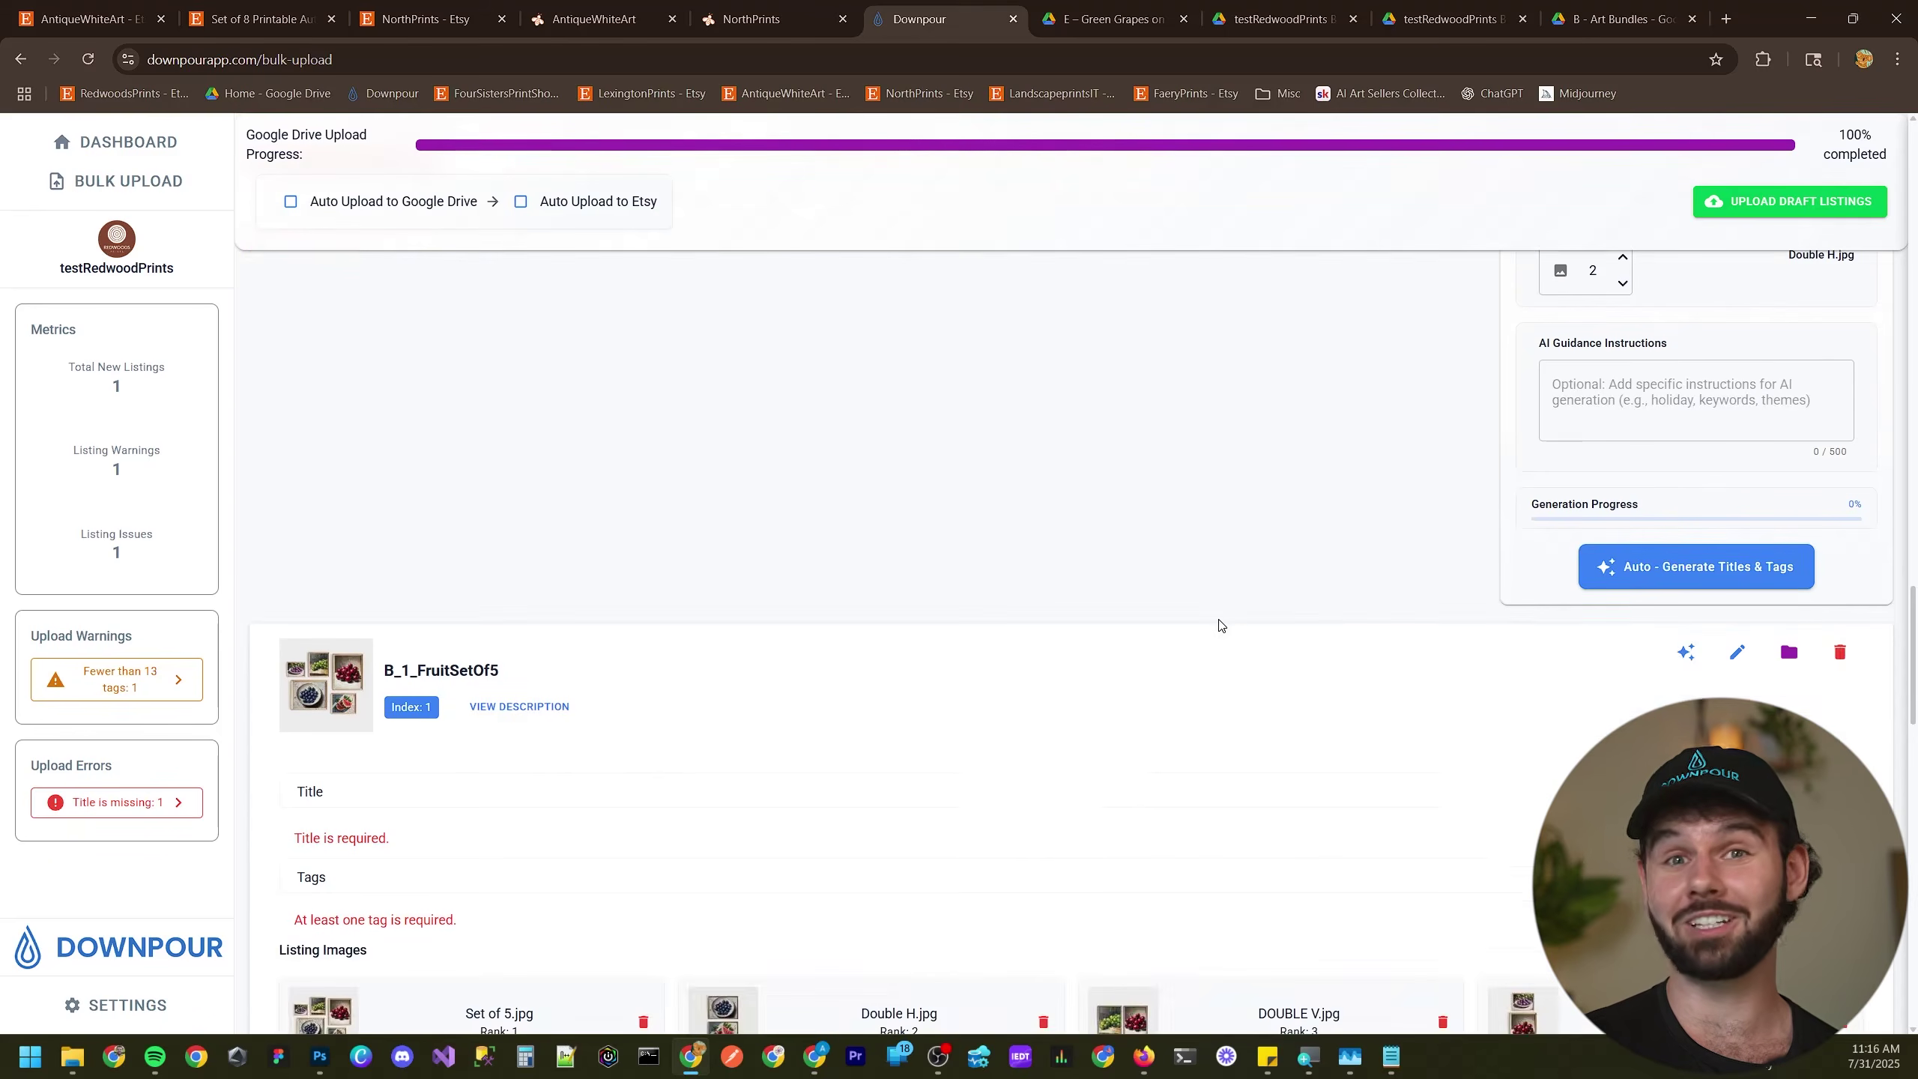
scroll(1584, 461, up, 1)
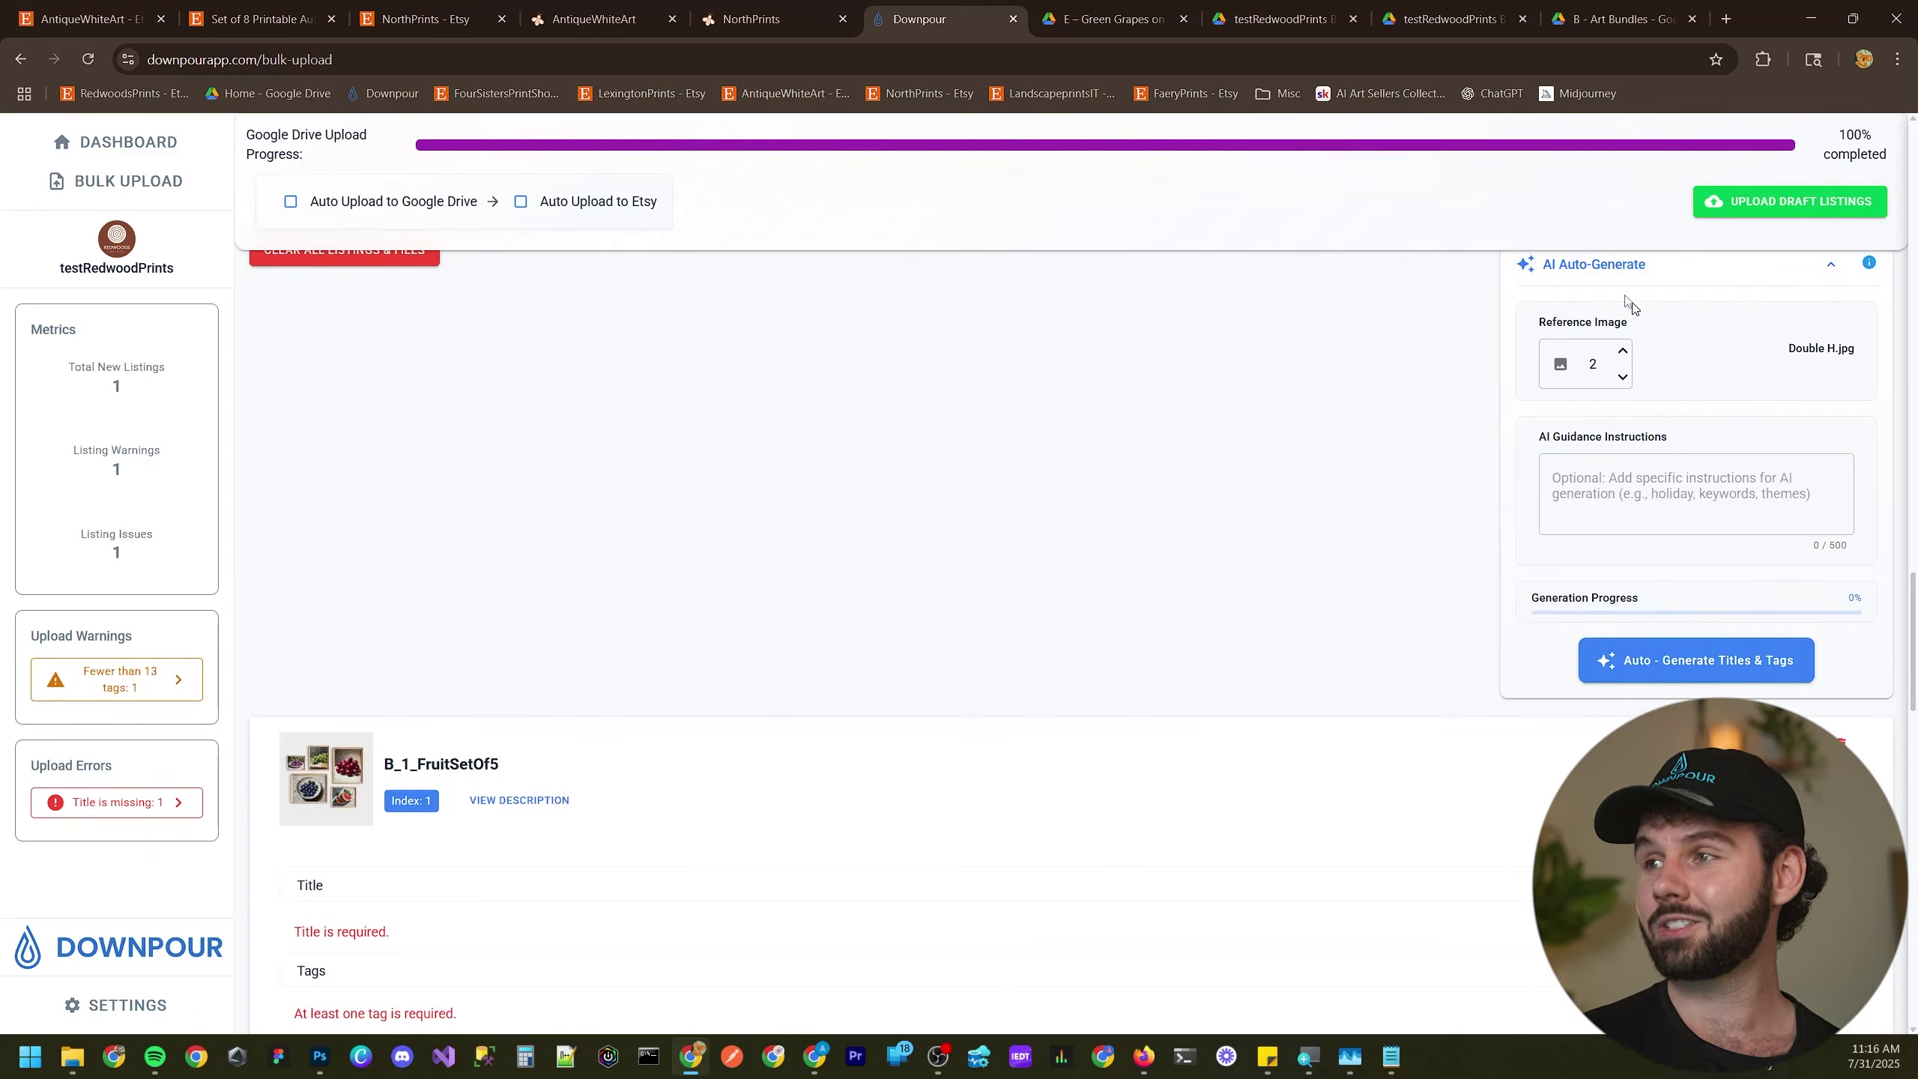
click(1623, 377)
scroll(758, 665, down, 1)
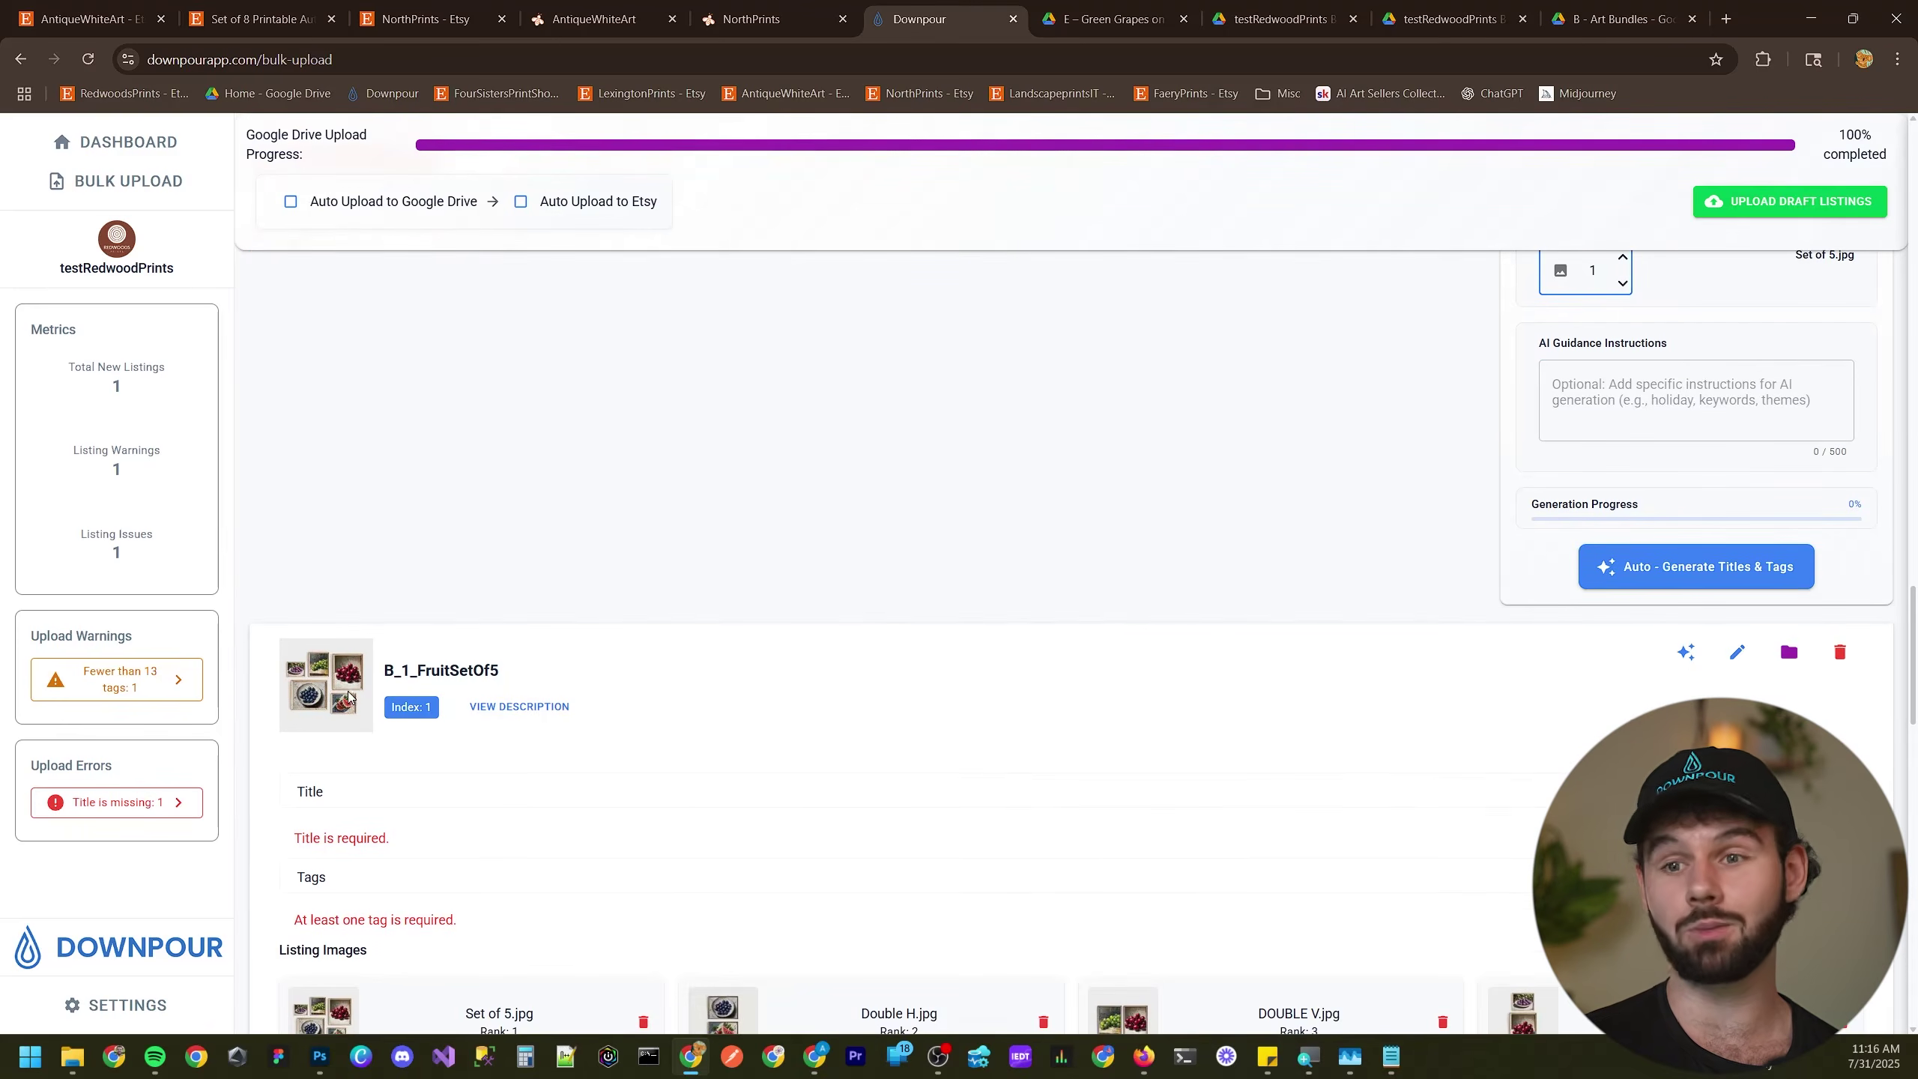
scroll(349, 700, down, 1)
scroll(892, 854, up, 2)
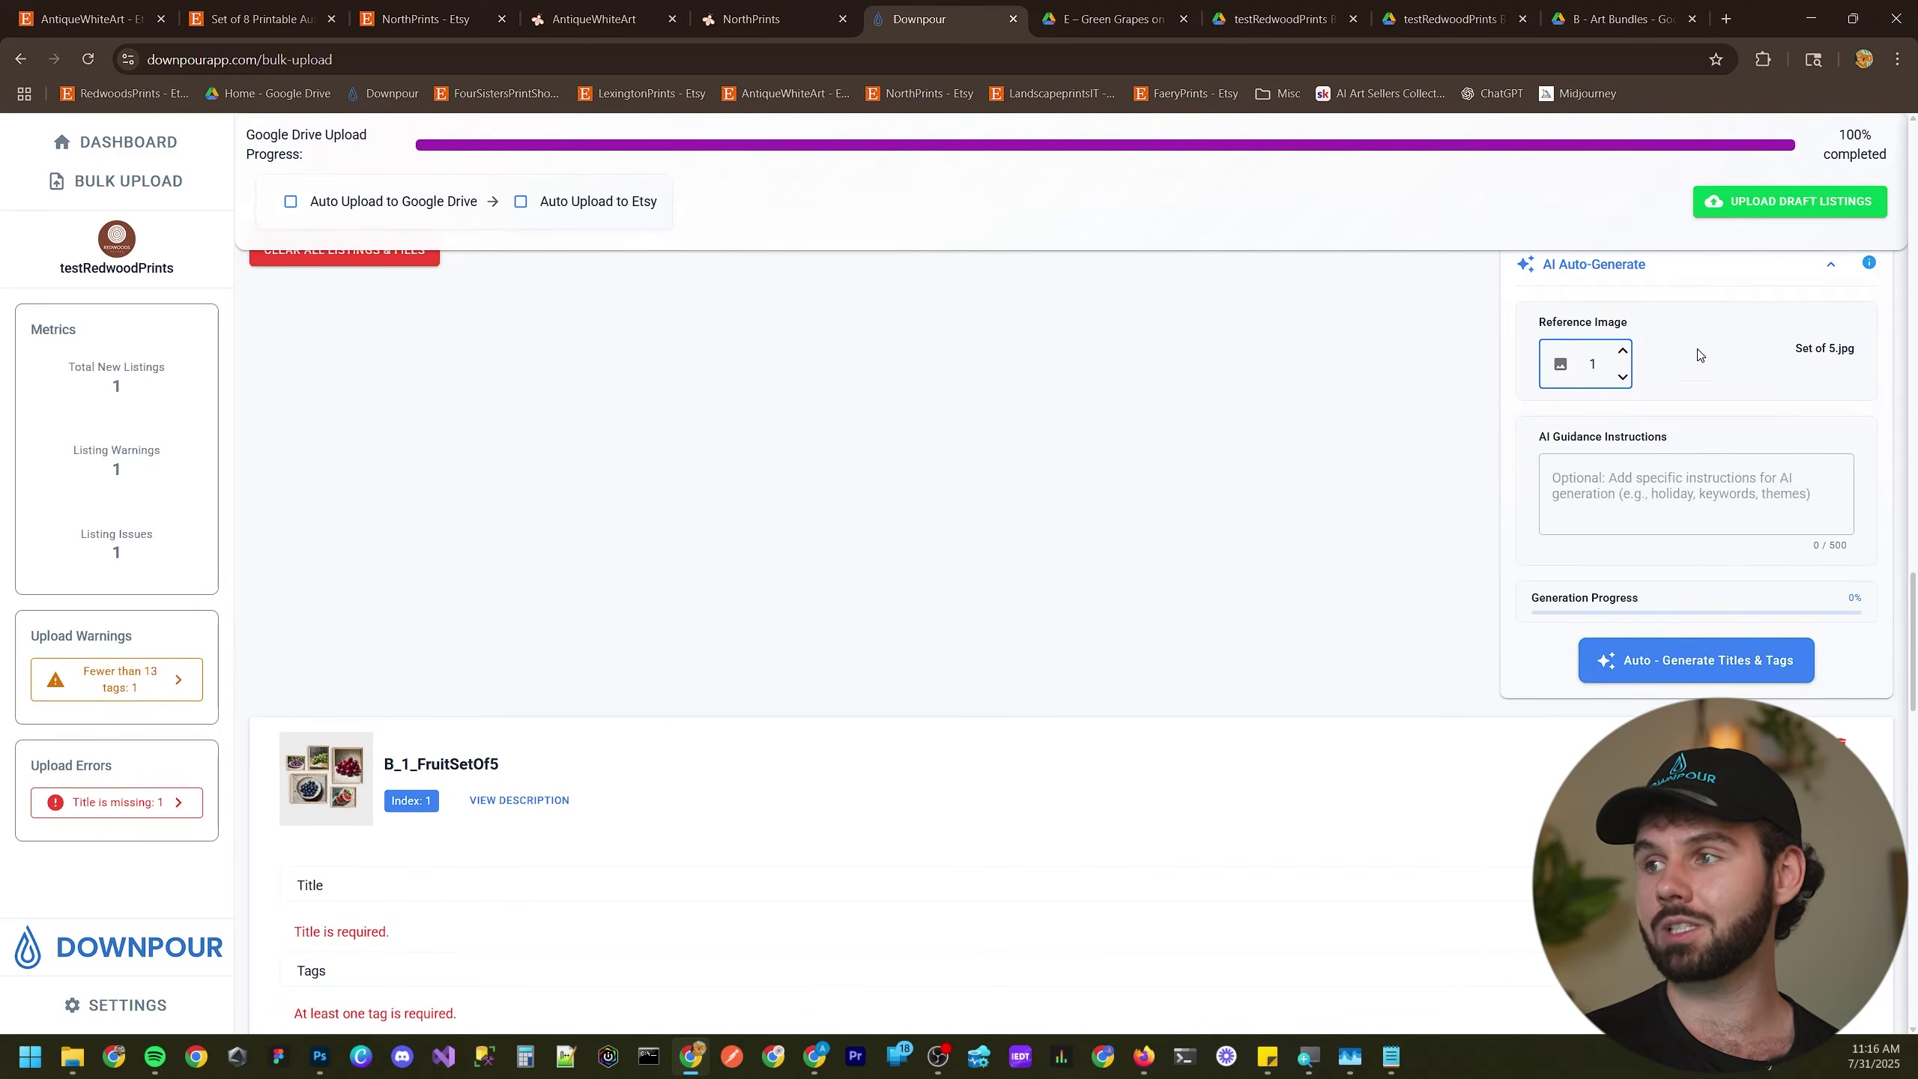
- Auto-generate the listing's title and tags with the AI guidance instructions "Frame set" and check the title's character count
click(1626, 480)
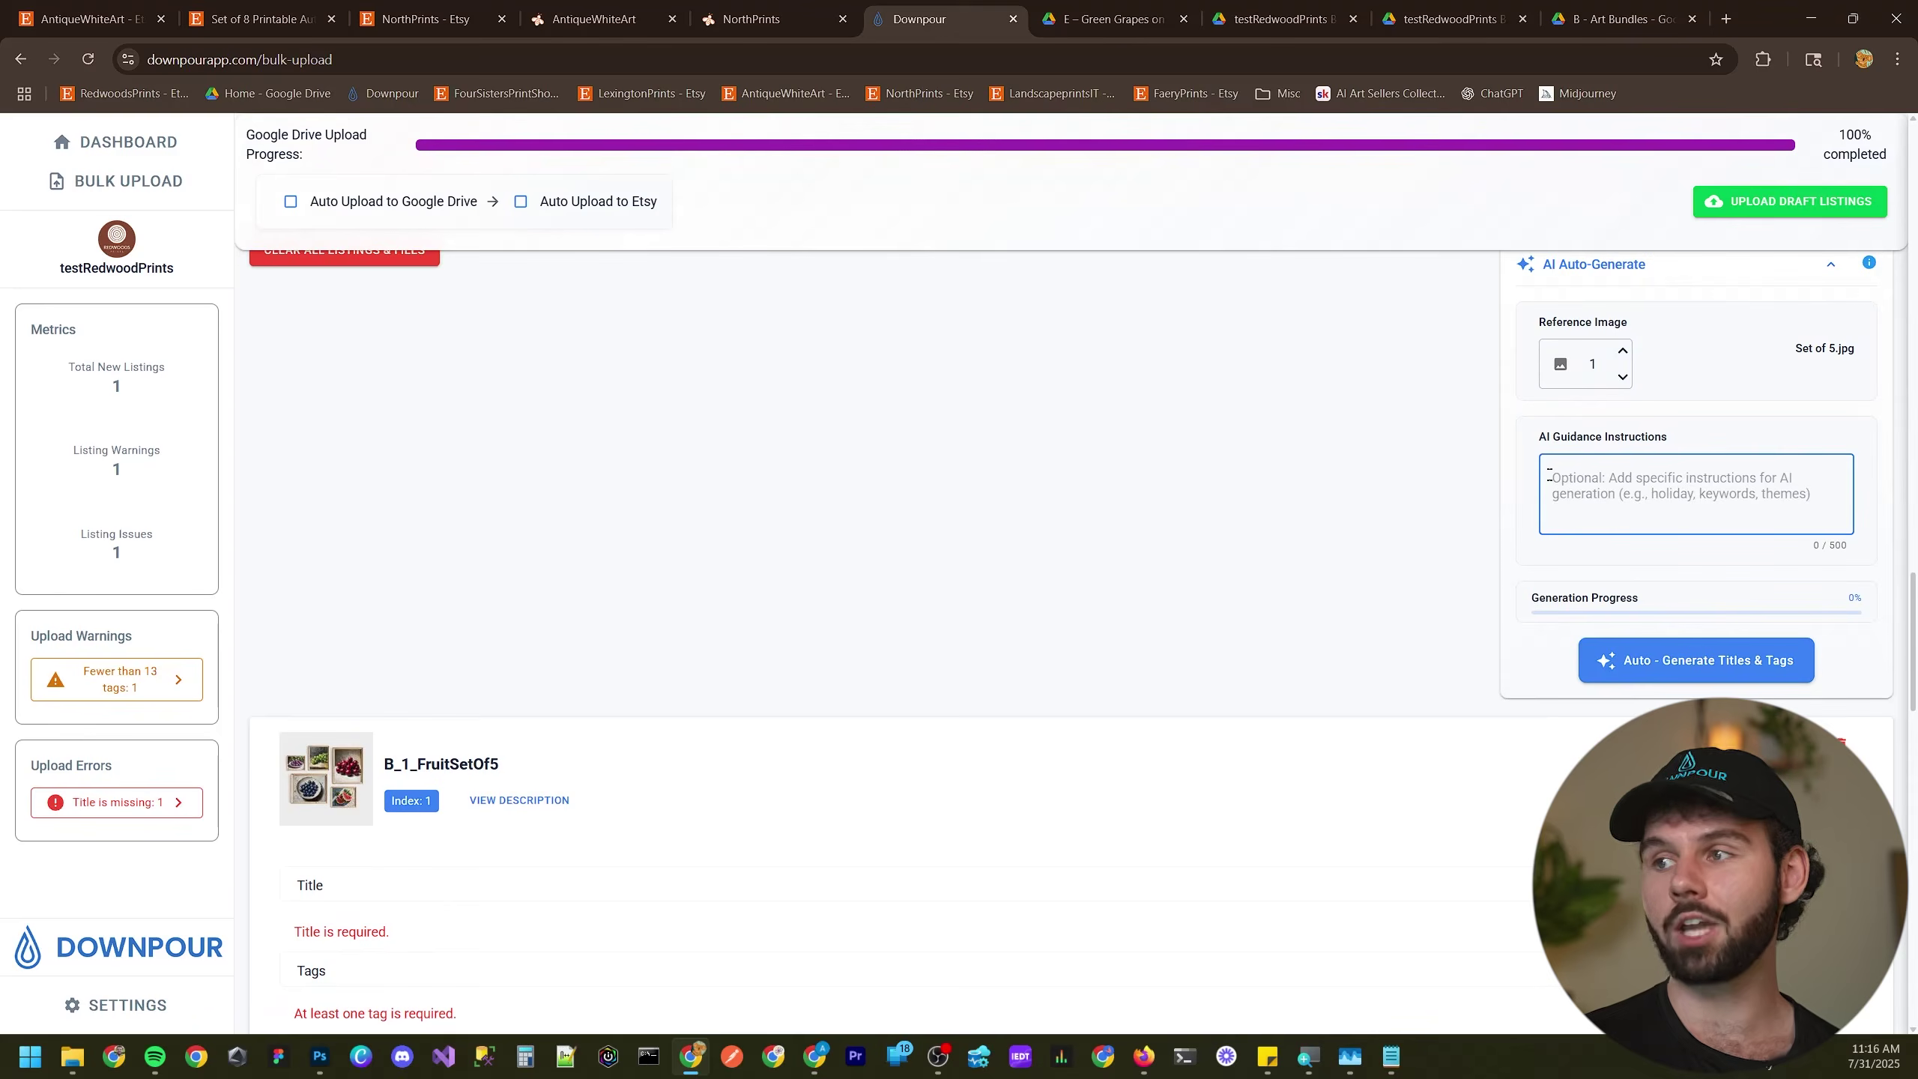
text(Frame set)
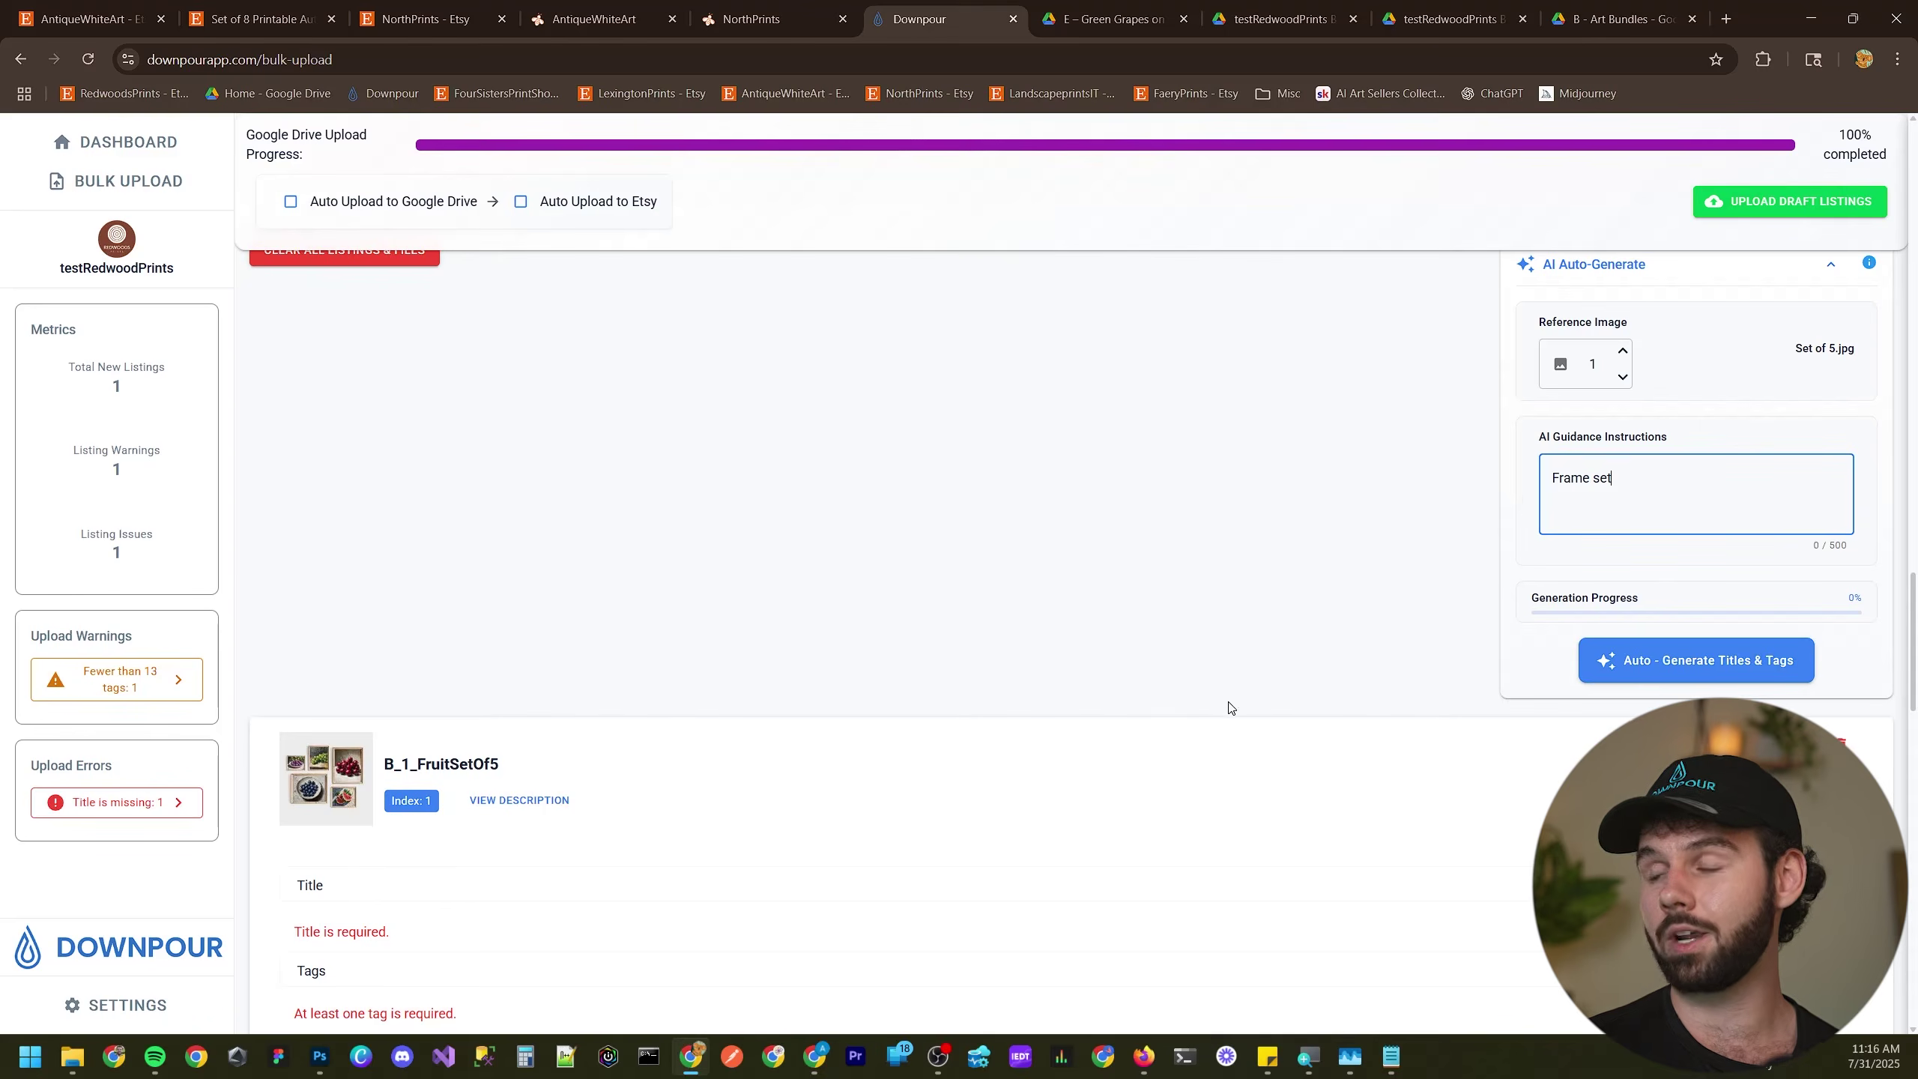
click(1697, 660)
scroll(1055, 505, down, 3)
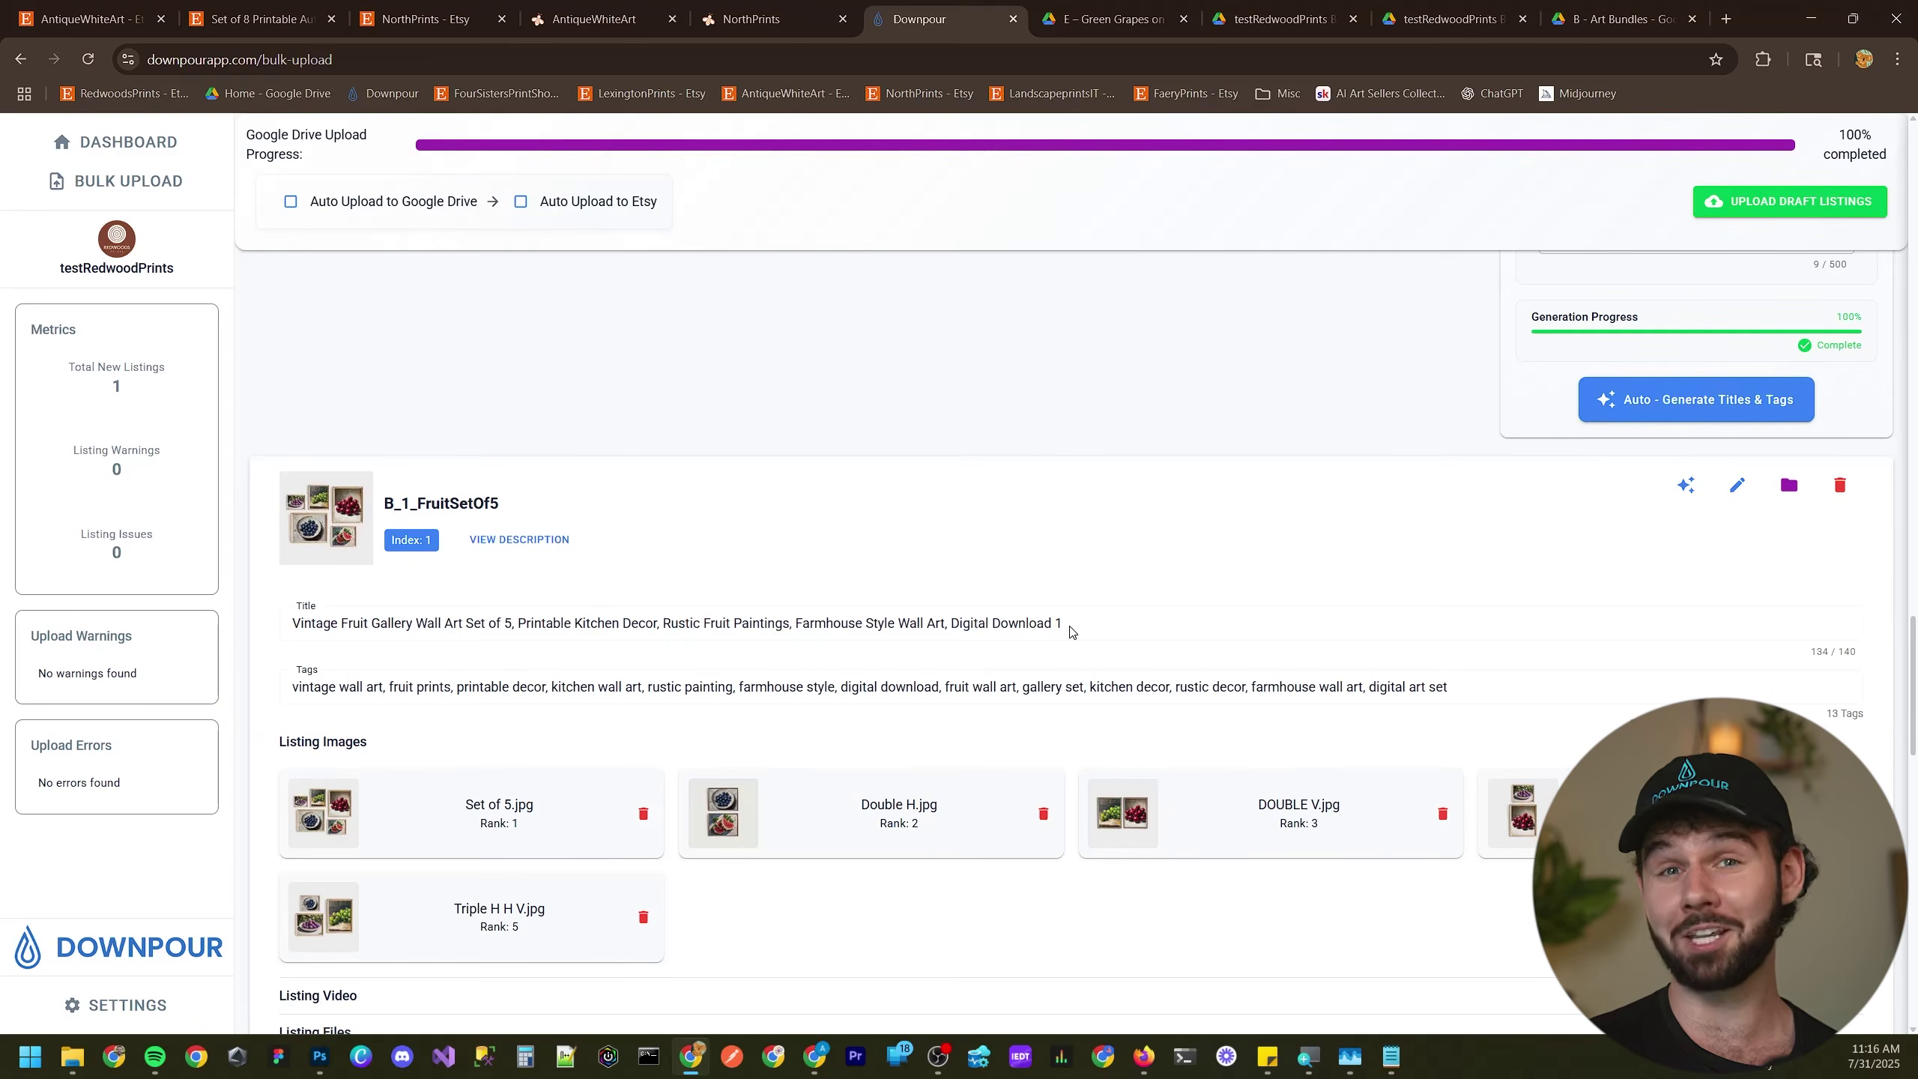
drag(1812, 651, 1858, 652)
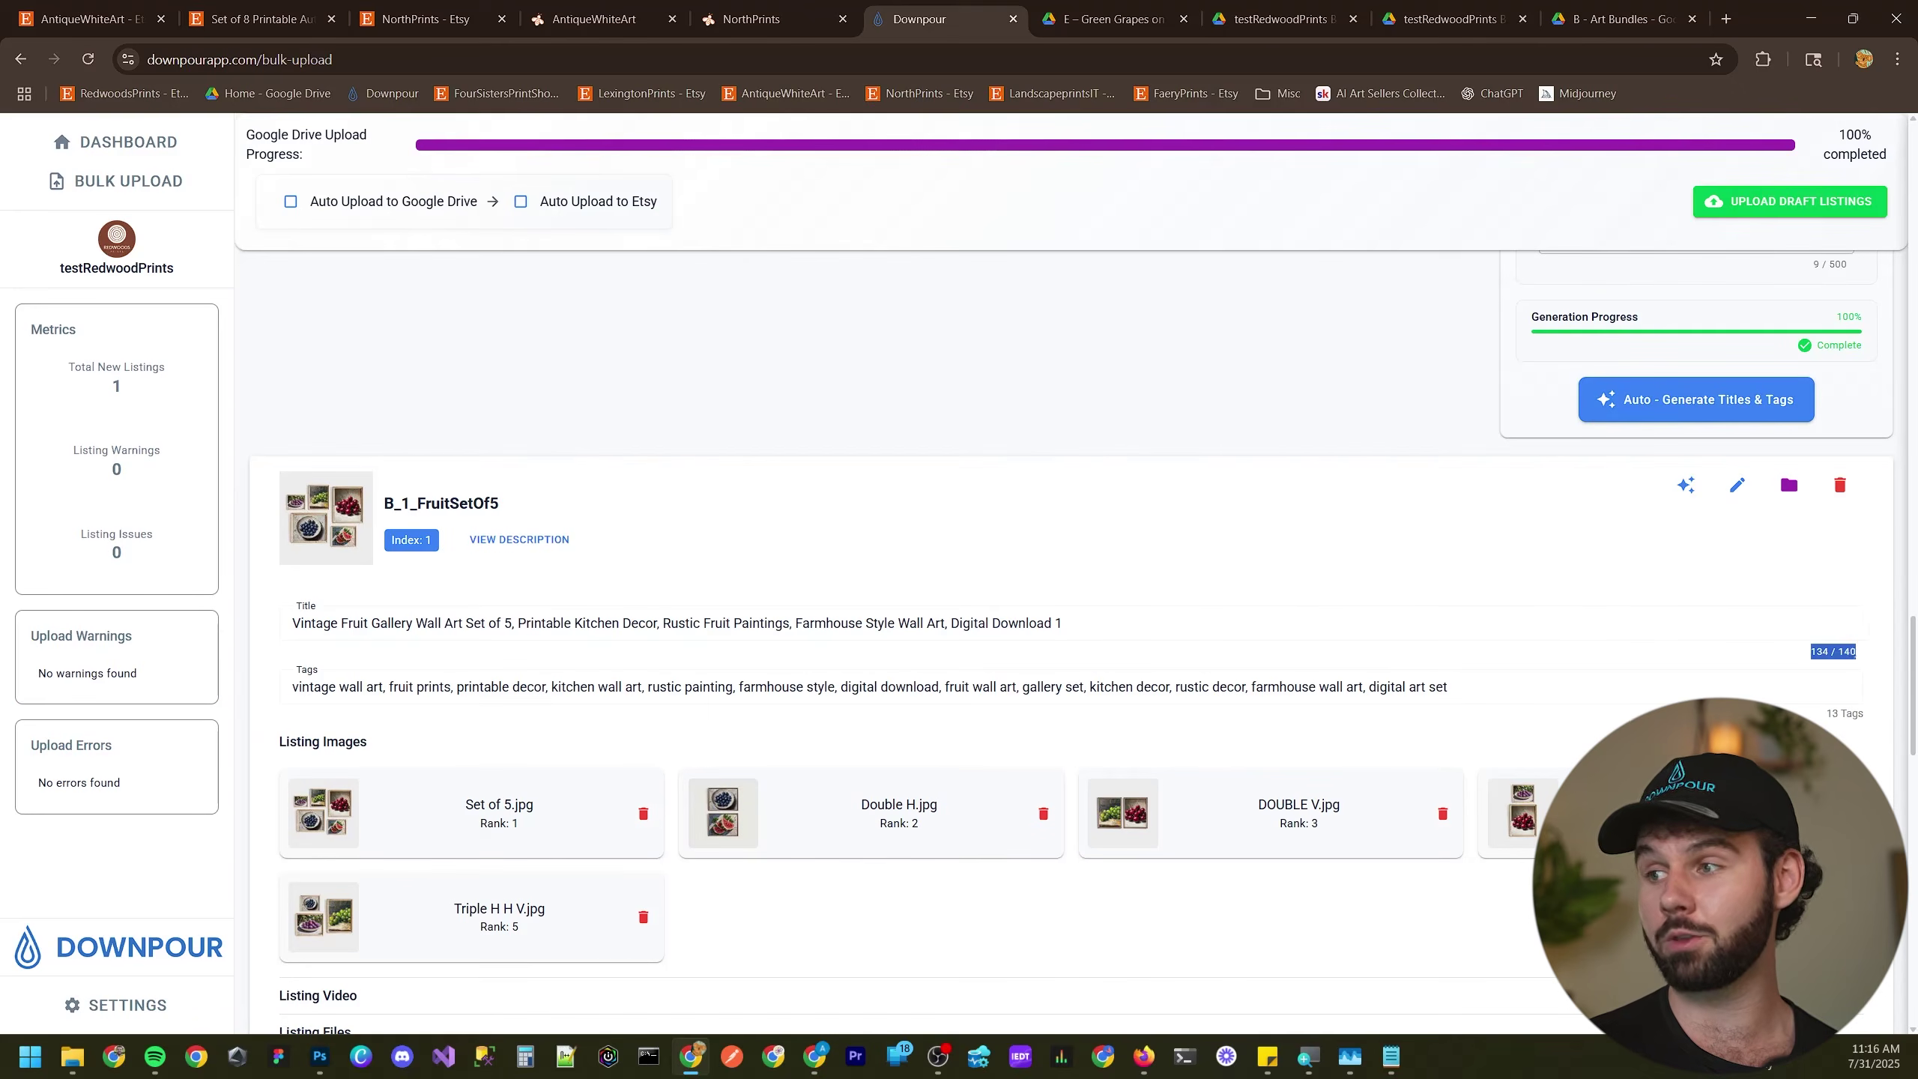
click(1857, 652)
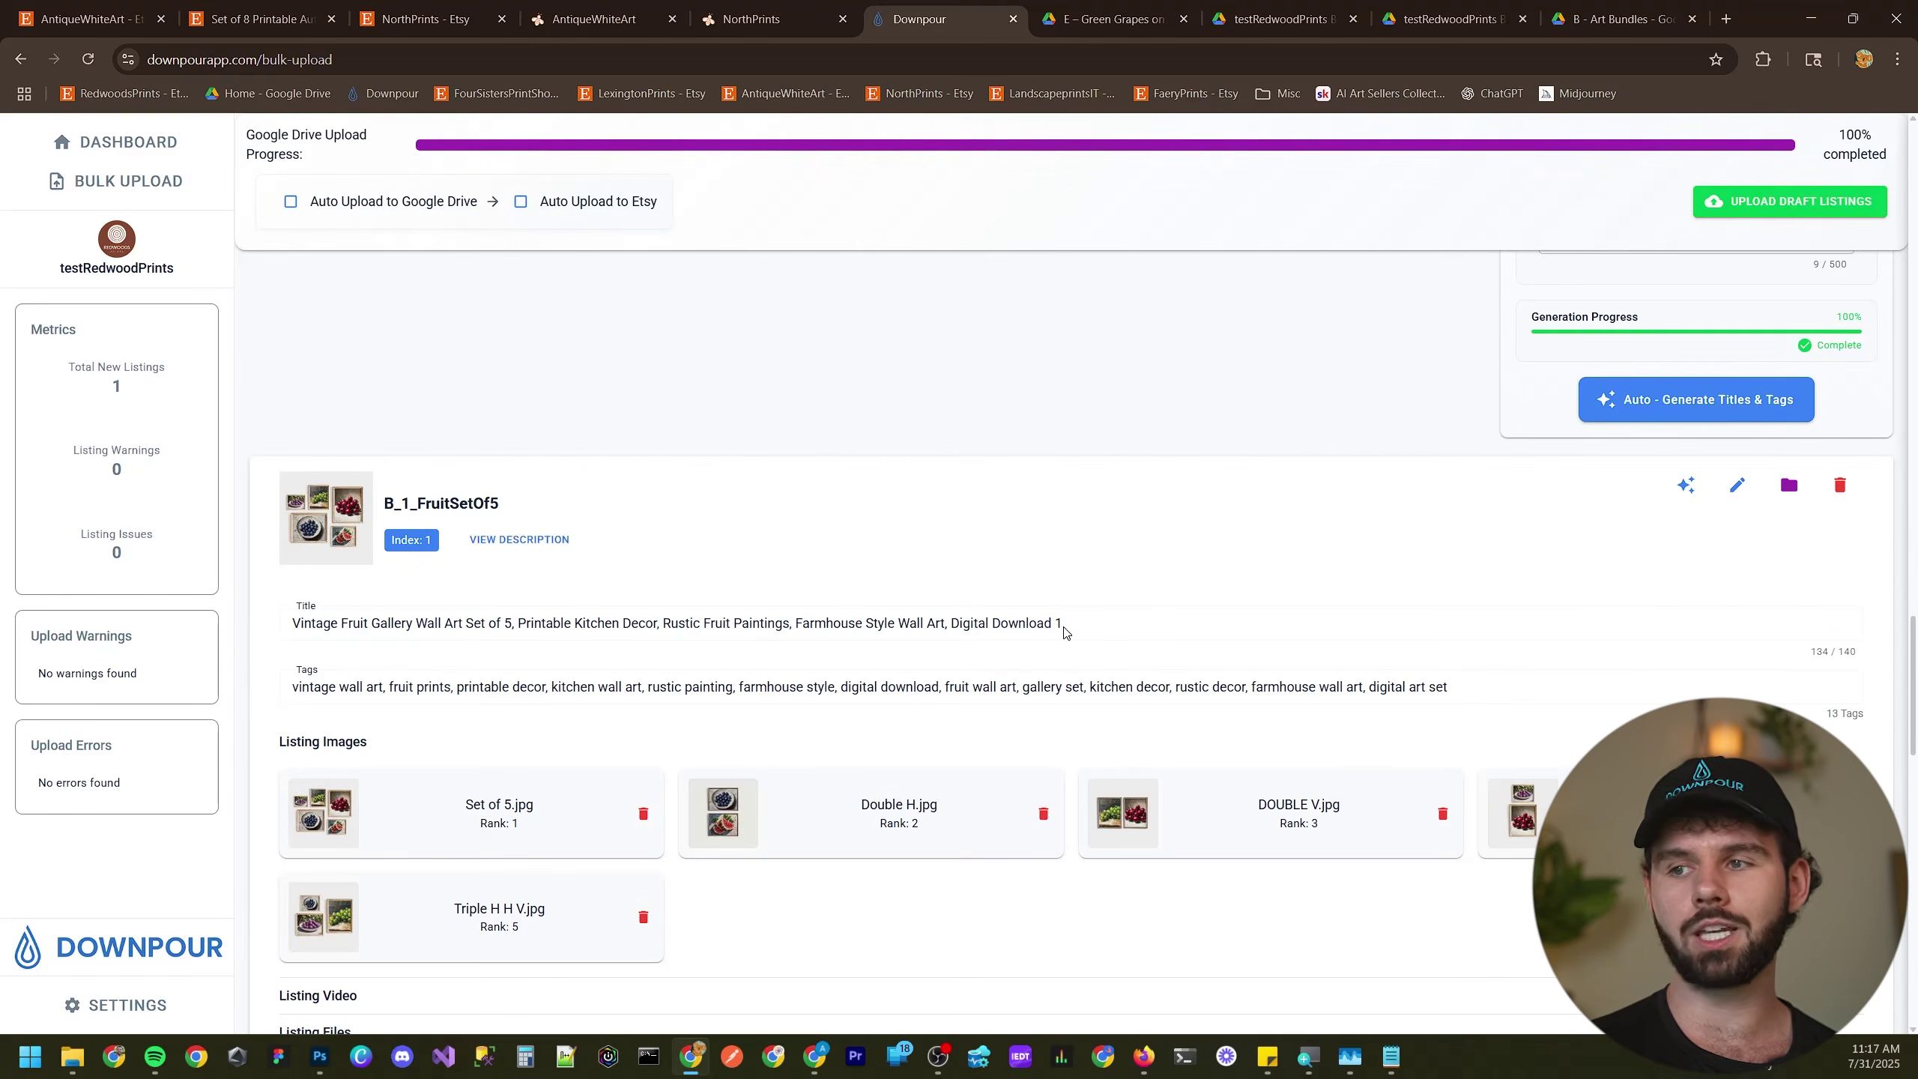
- Compare the set number in the B_1_FruitSetOf5 listing name with the folder name inside Tempest's FrameBundles output folder
drag(400, 503, 410, 504)
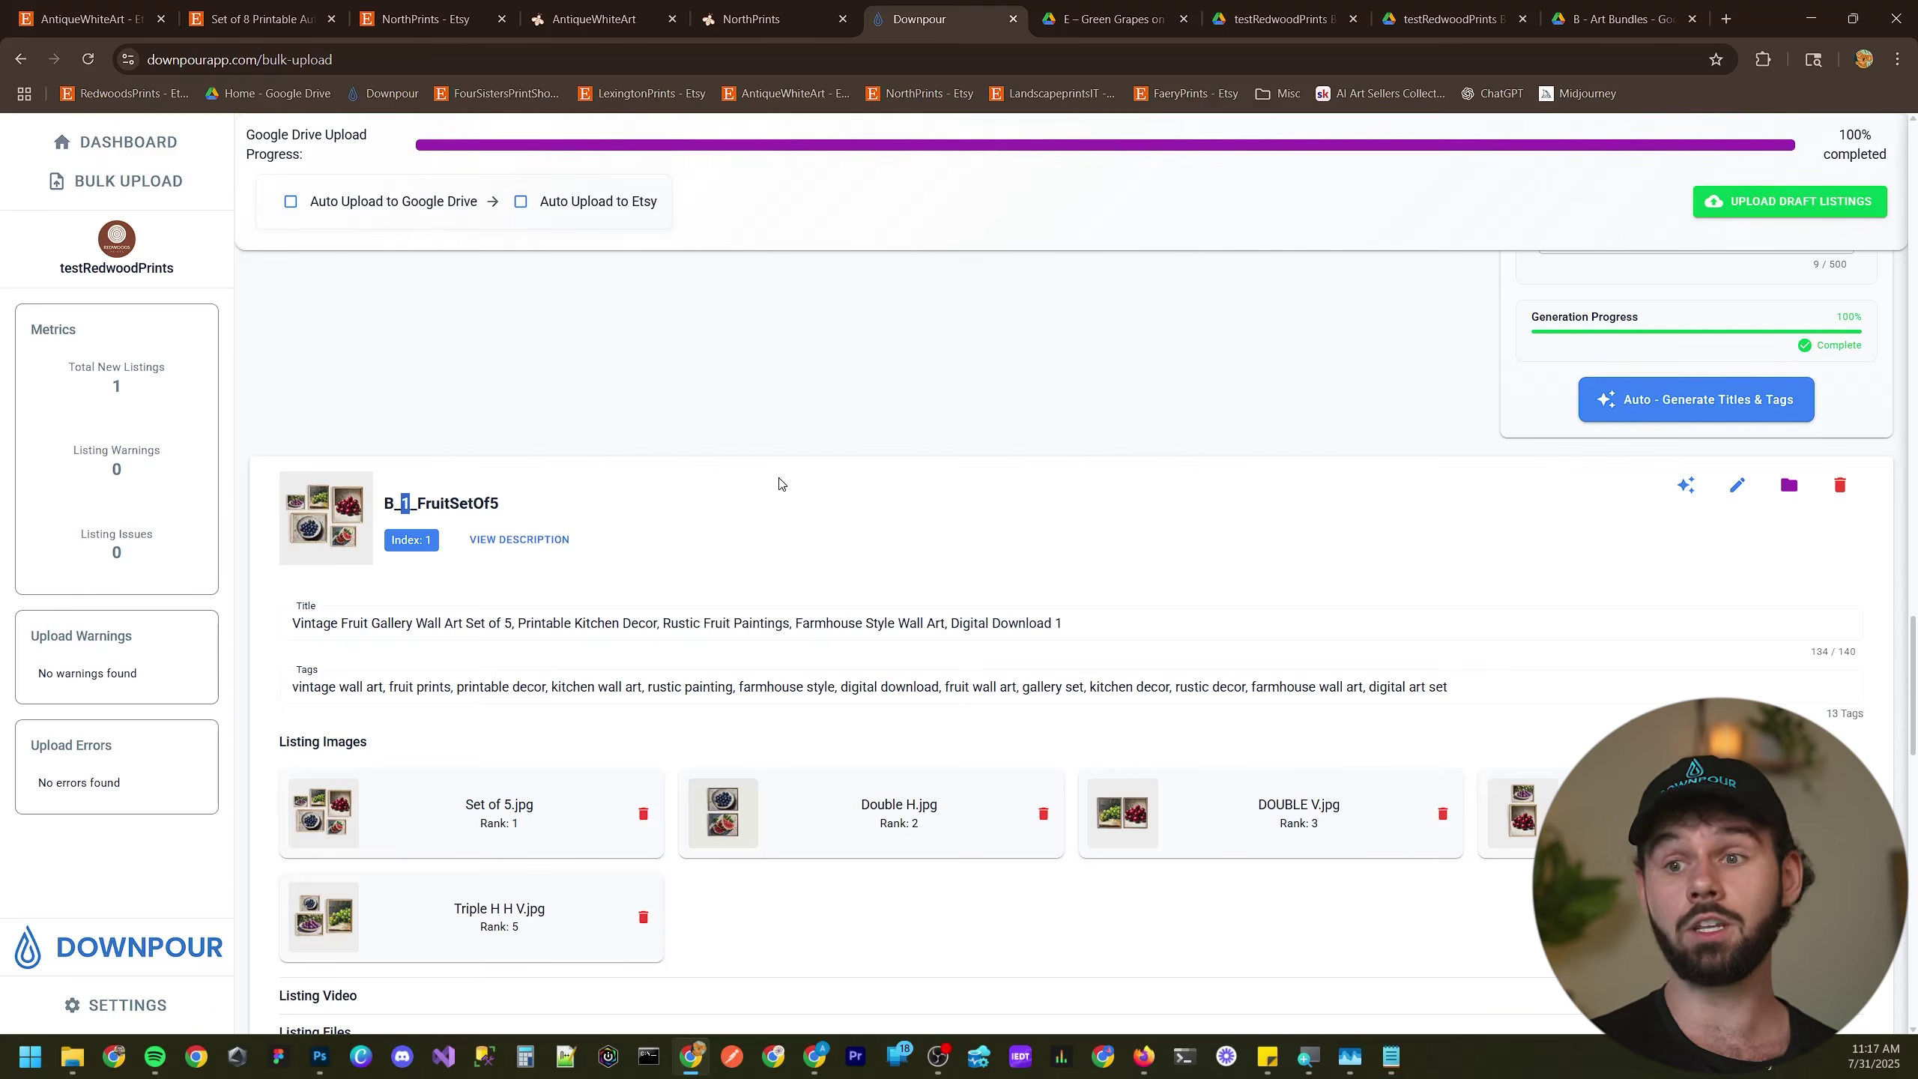
mouse_move(72, 1056)
click(426, 982)
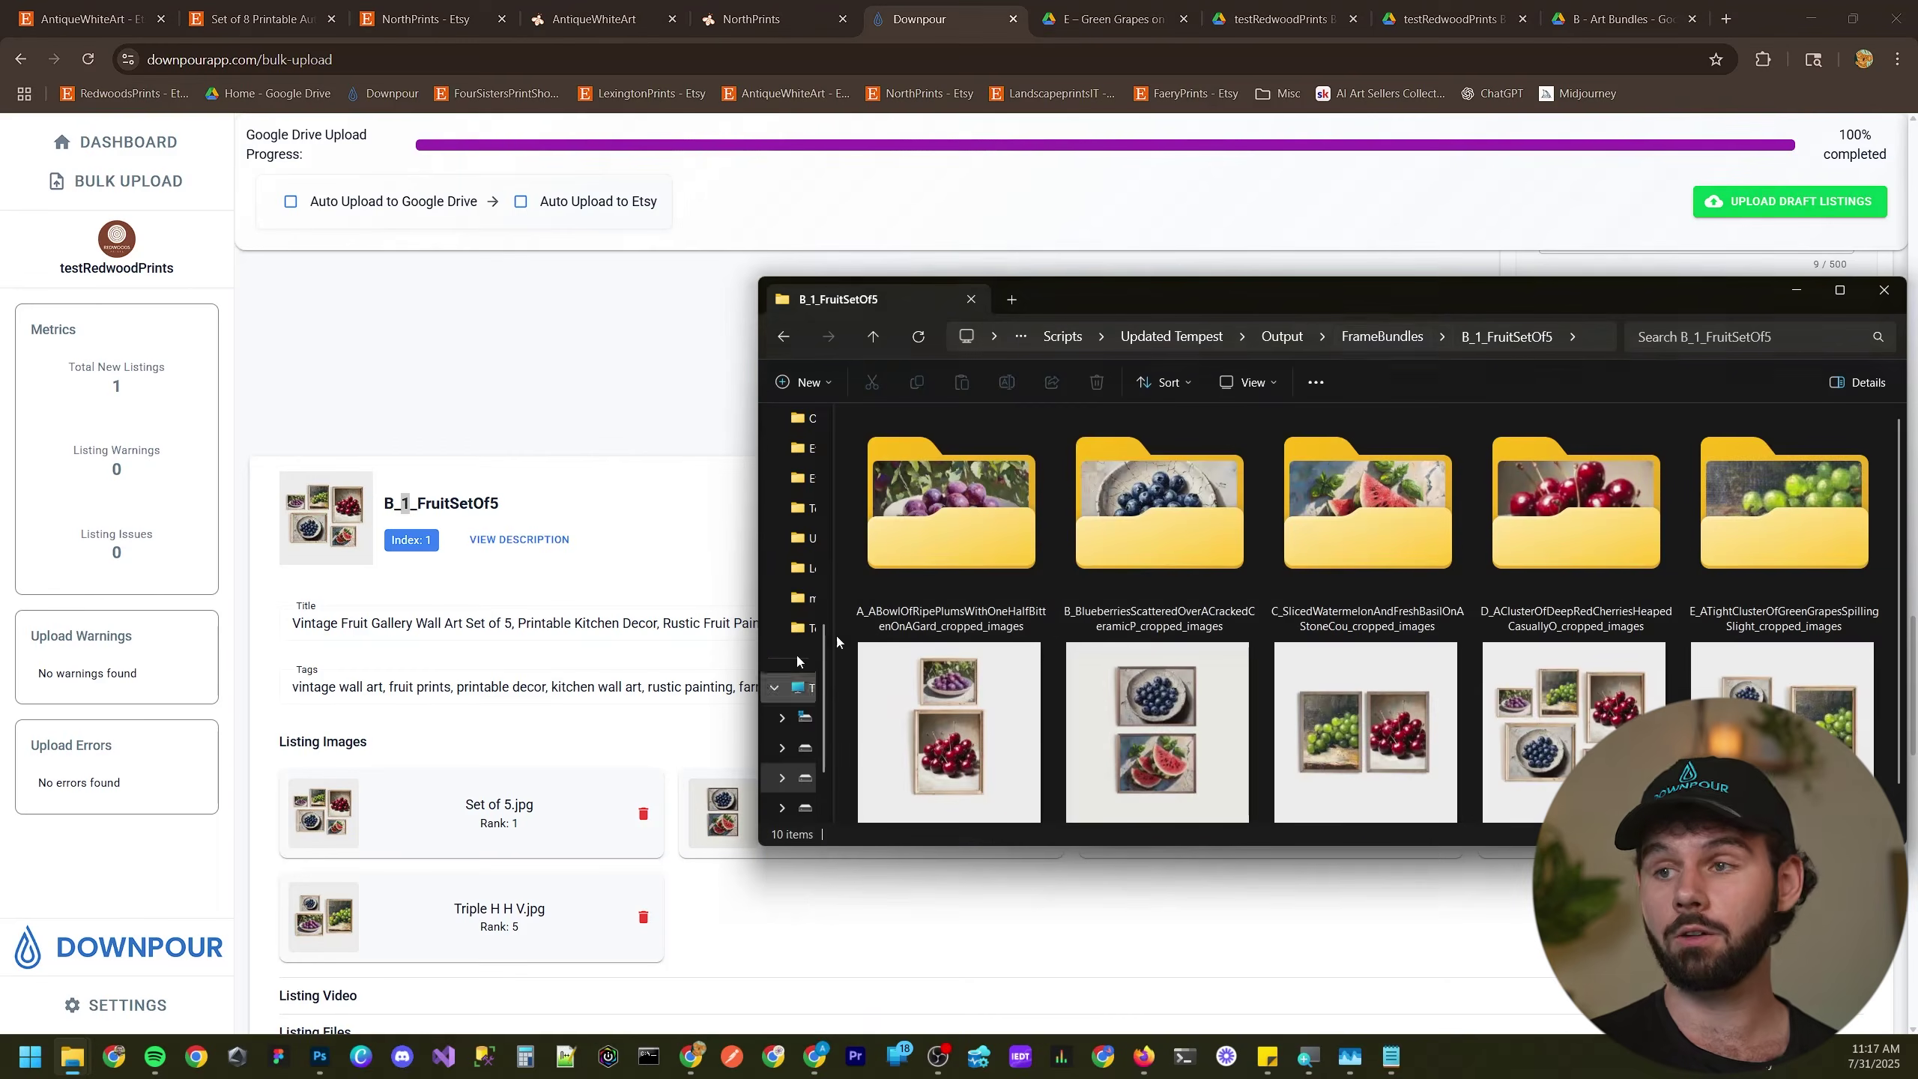
click(1376, 336)
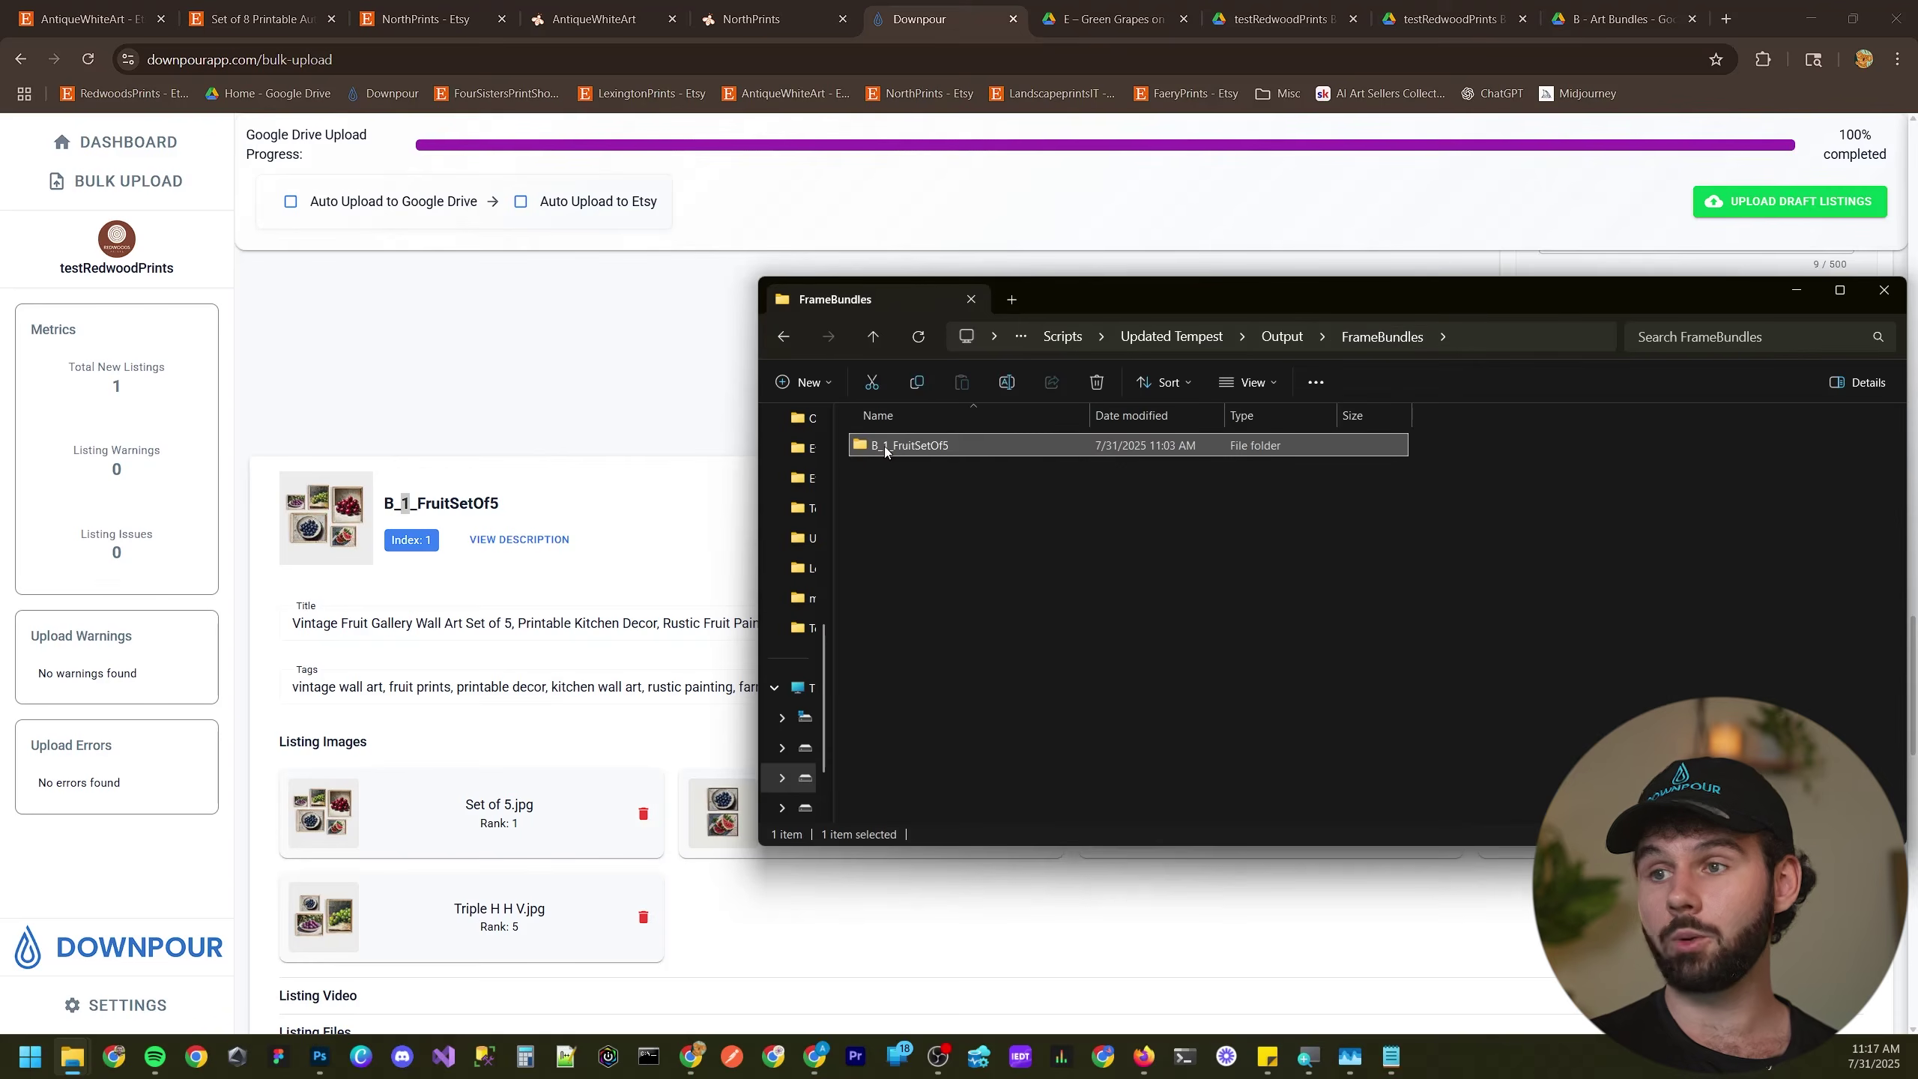
click(611, 483)
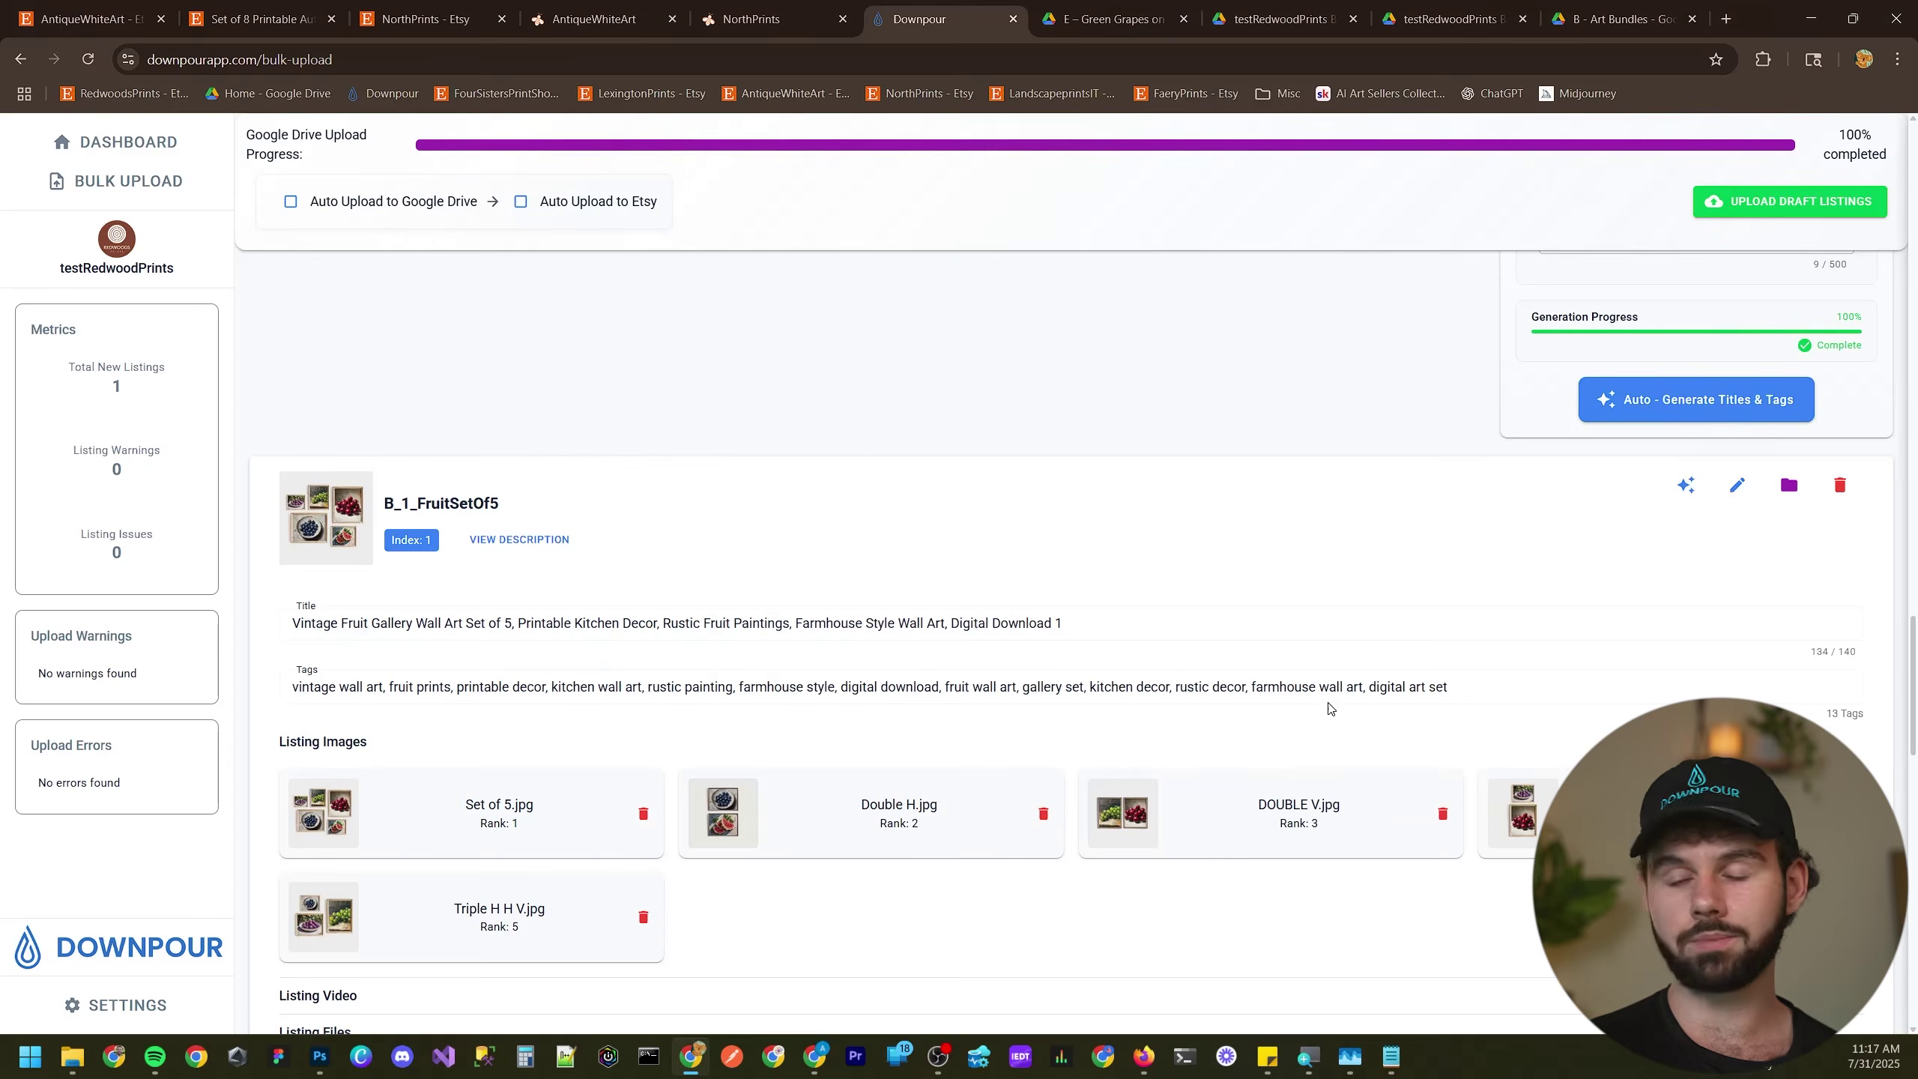
- Upload the B_1_FruitSetOf5 listing to Etsy as a draft and confirm the bulk upload
scroll(1284, 708, down, 5)
scroll(1255, 706, up, 4)
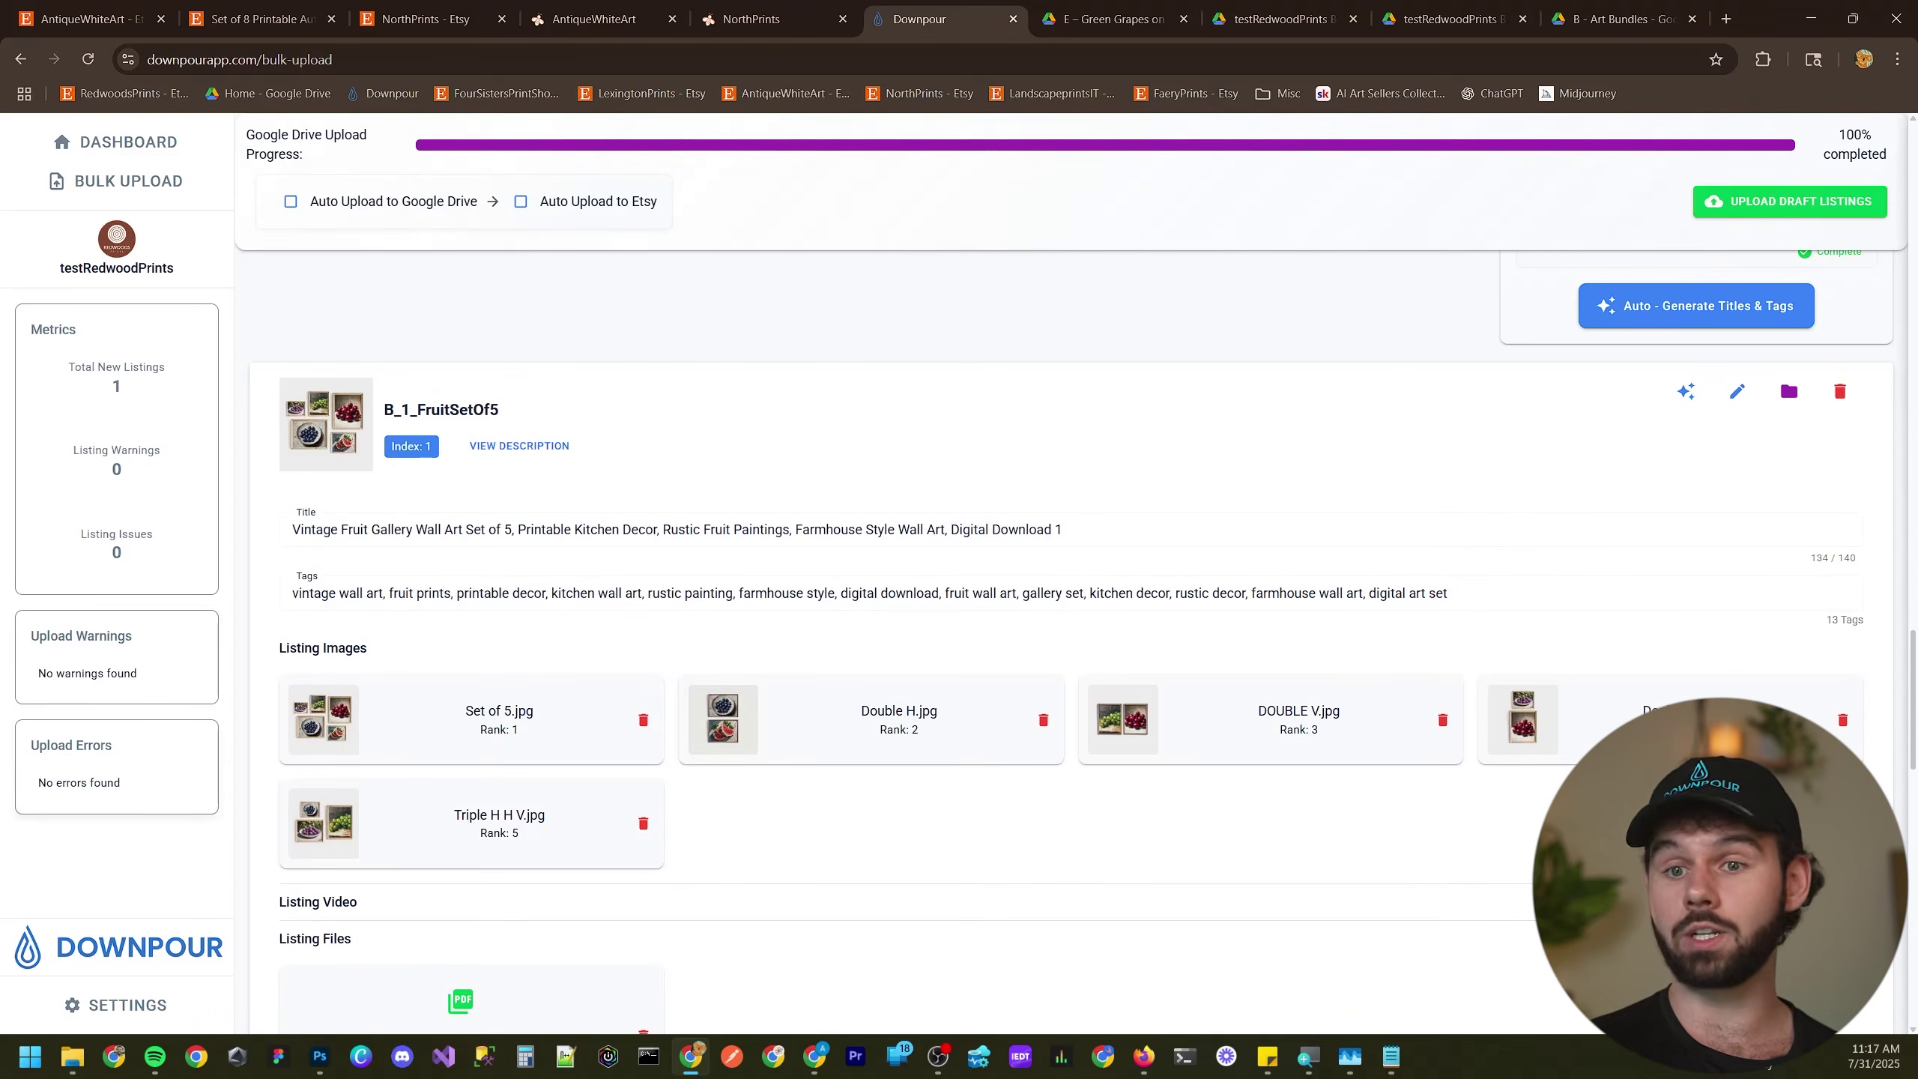
click(1771, 208)
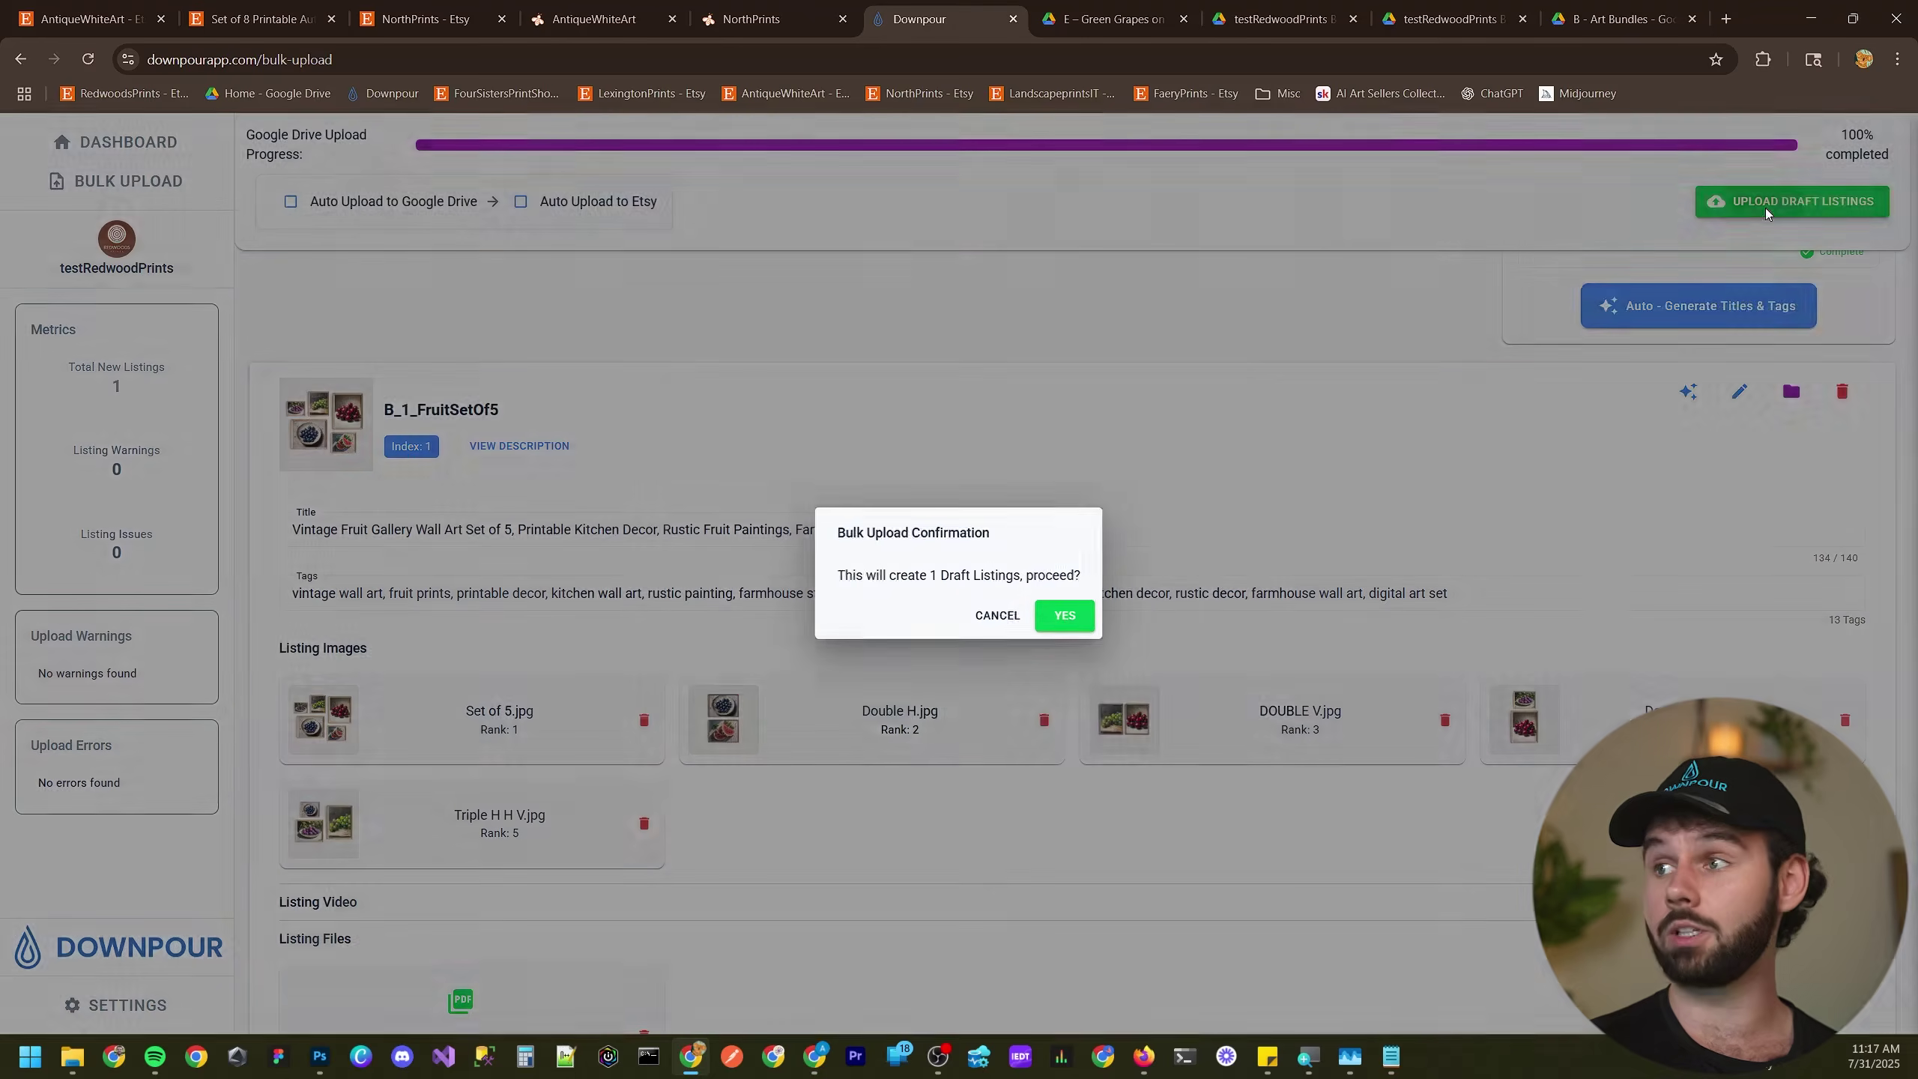
click(1069, 616)
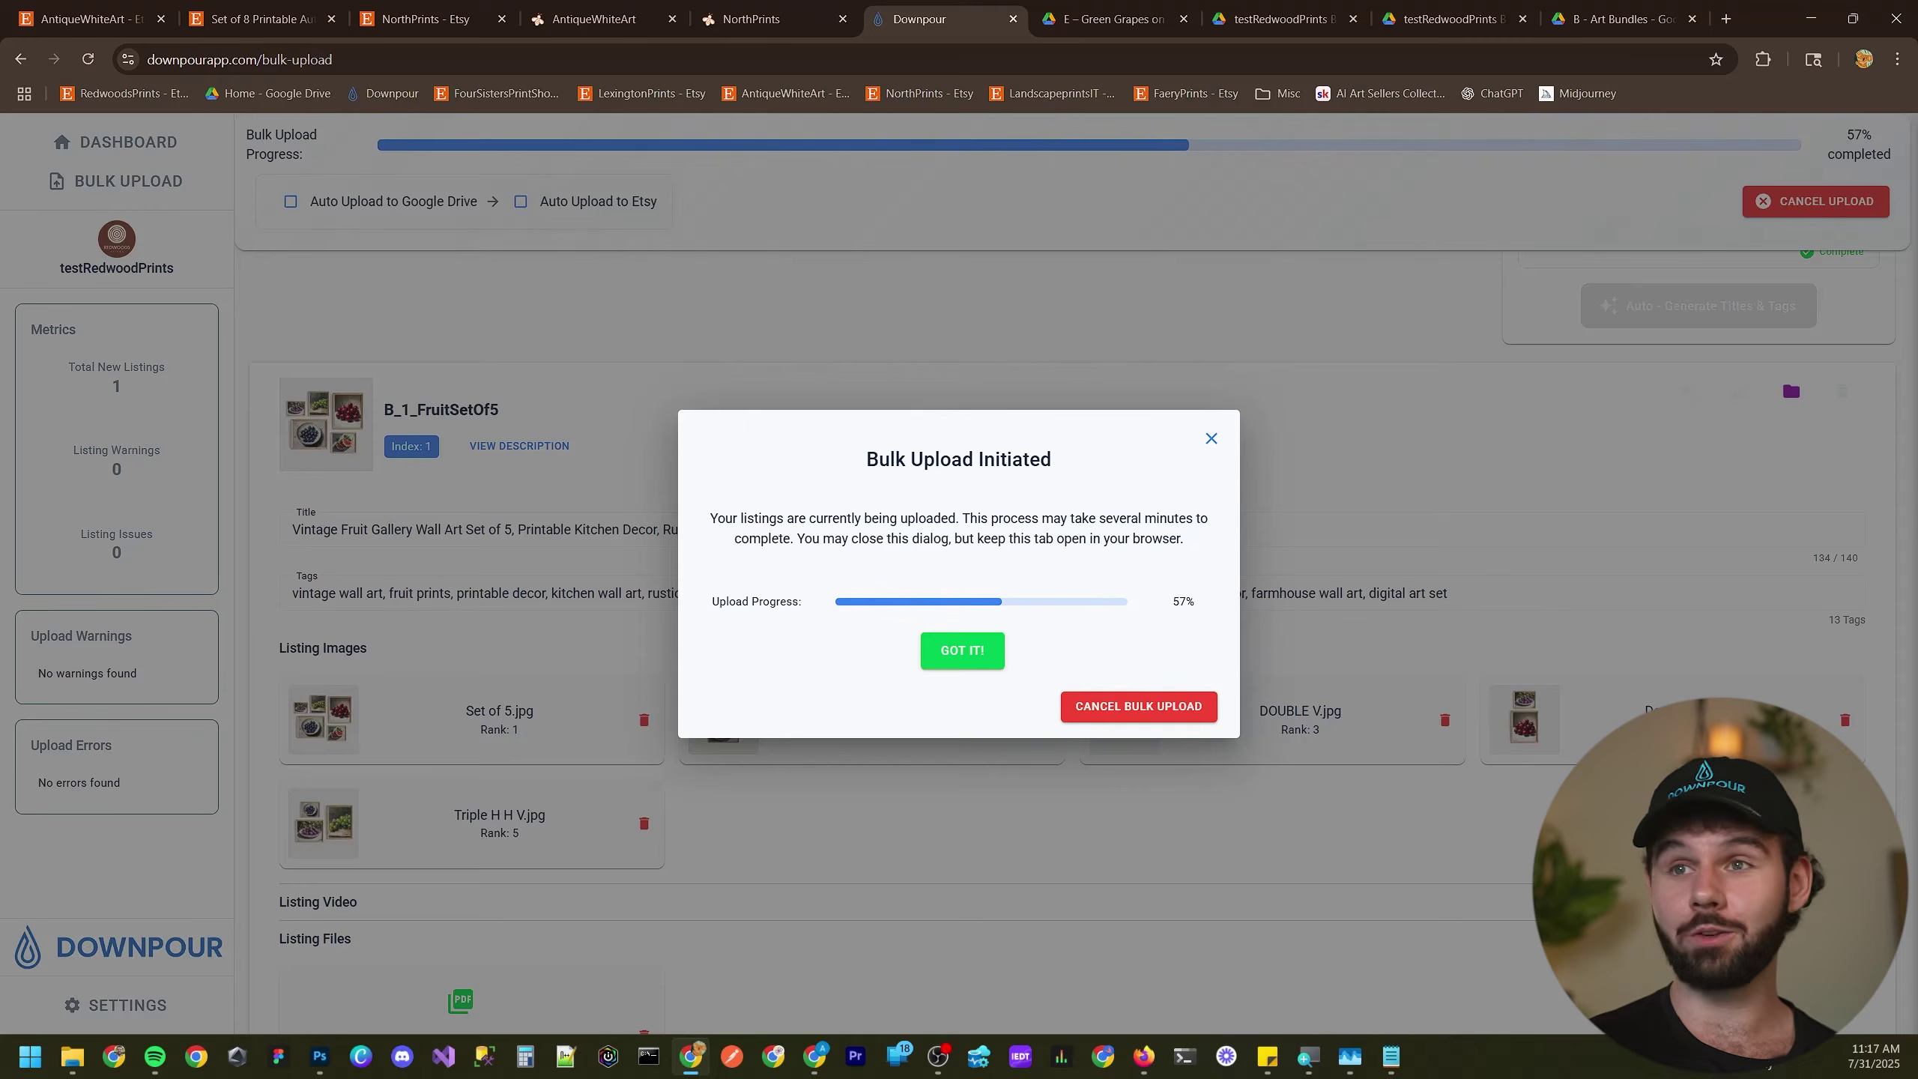
- In the testRedwoodPrints Etsy shop manager, open the draft listing Vintage Fruit Gallery Wall Art Set of 5
click(1111, 19)
click(124, 93)
click(1473, 147)
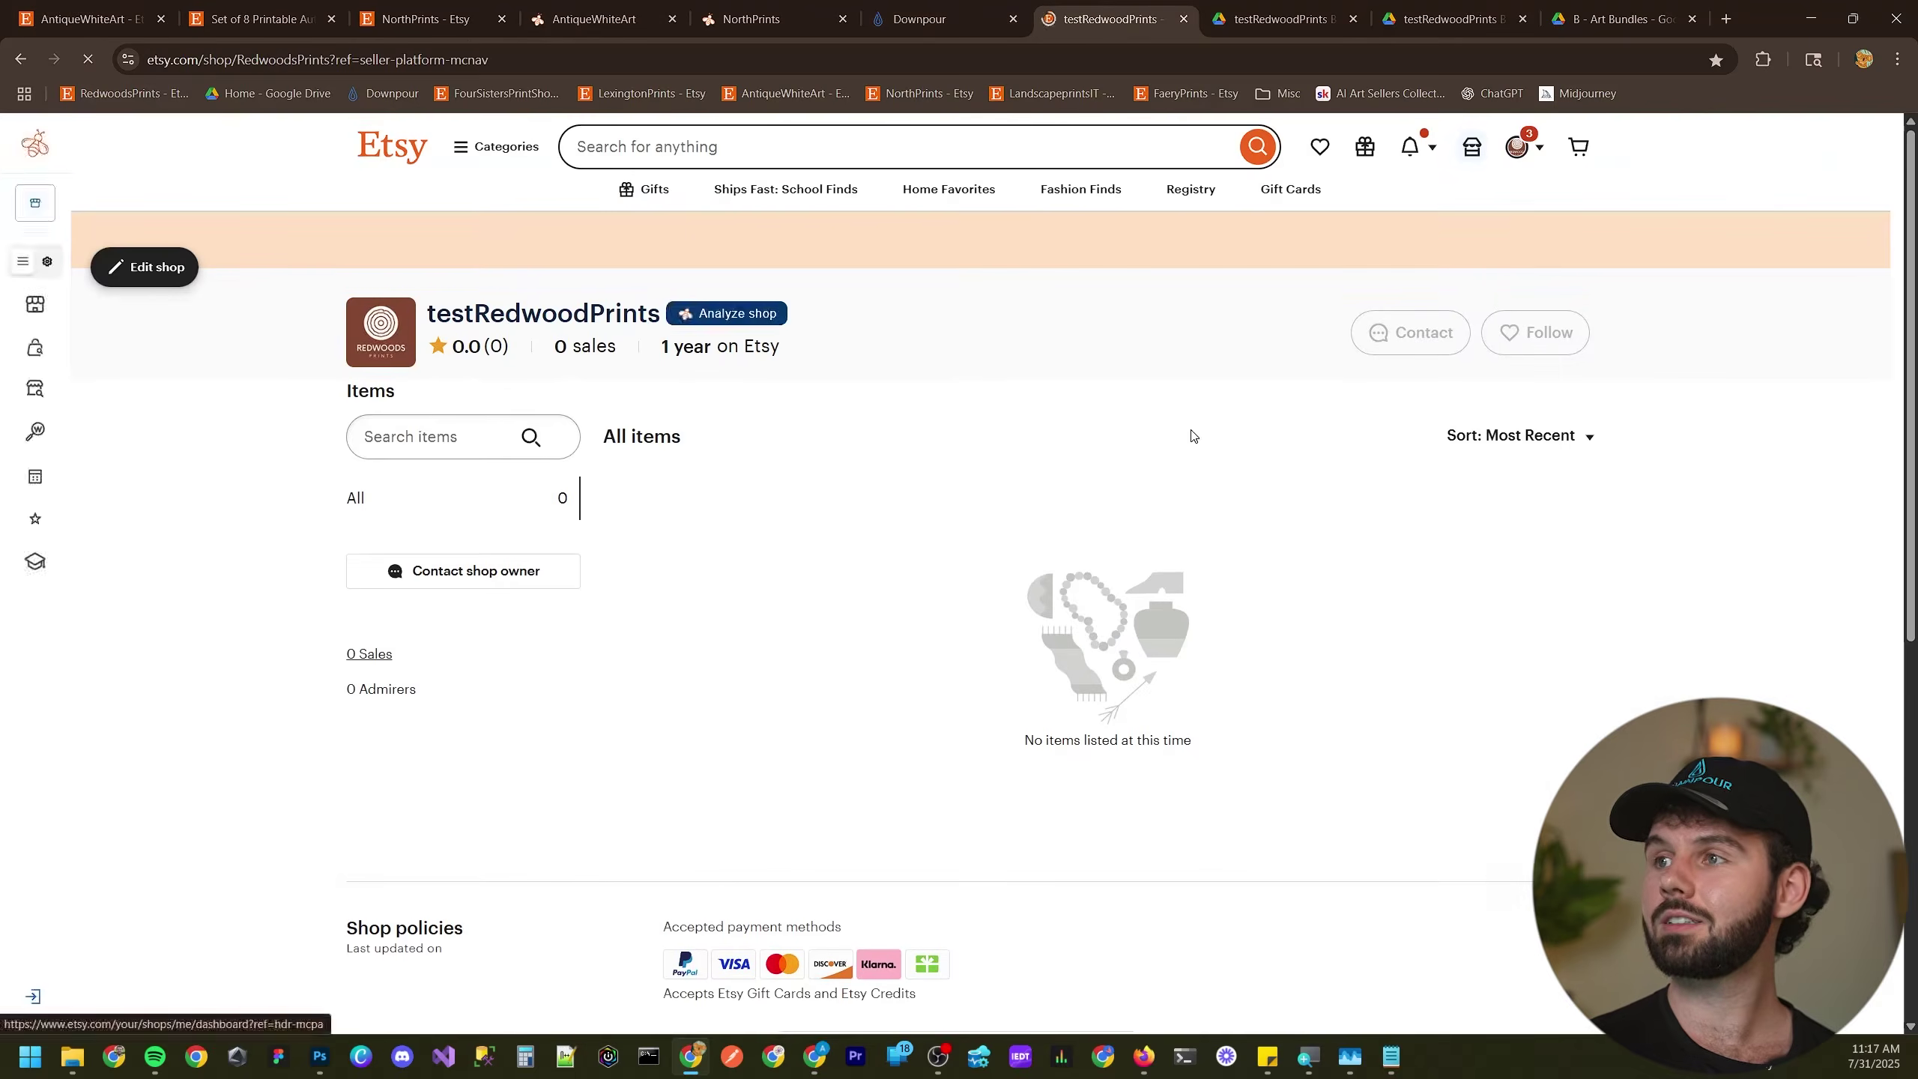
click(74, 252)
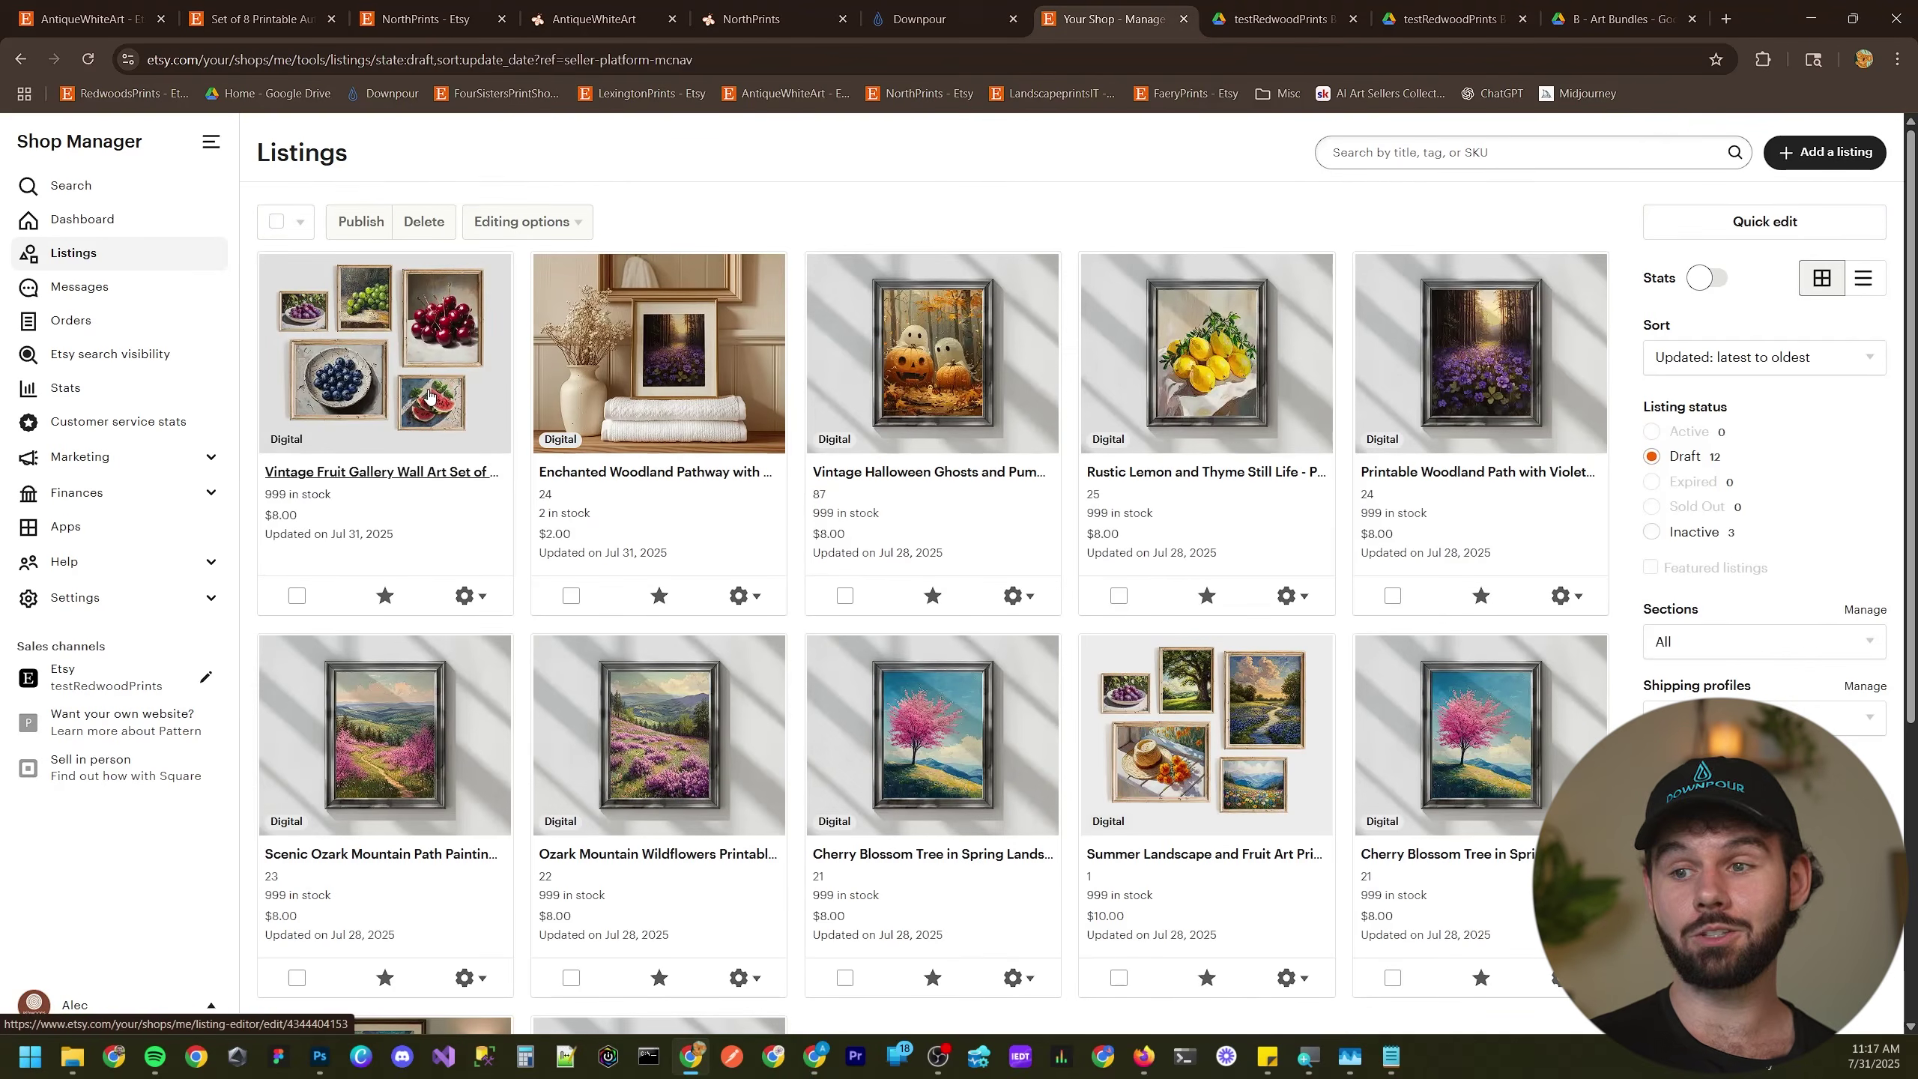
click(421, 381)
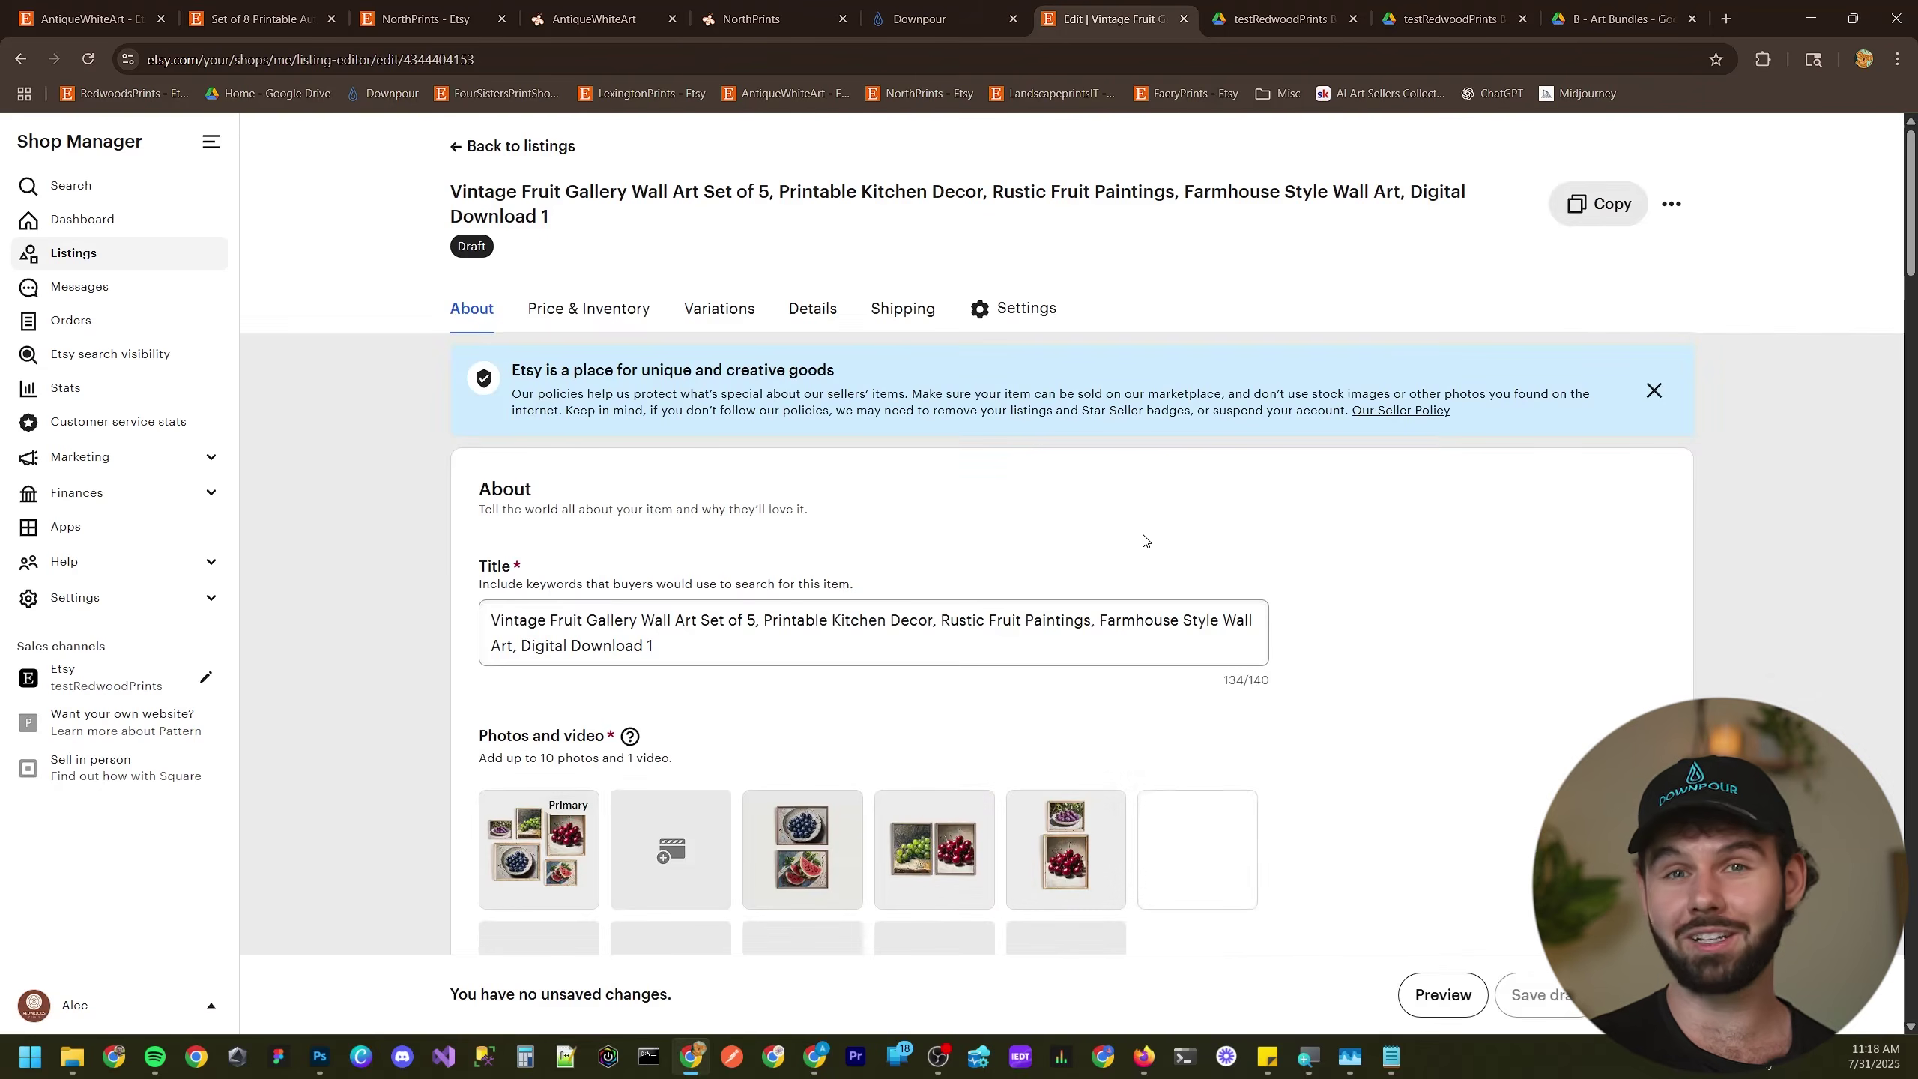
- Review the draft's title and photos, and download its digital file as testRedwoodPrints_B1.pdf to the Downloads folder
scroll(1458, 507, down, 5)
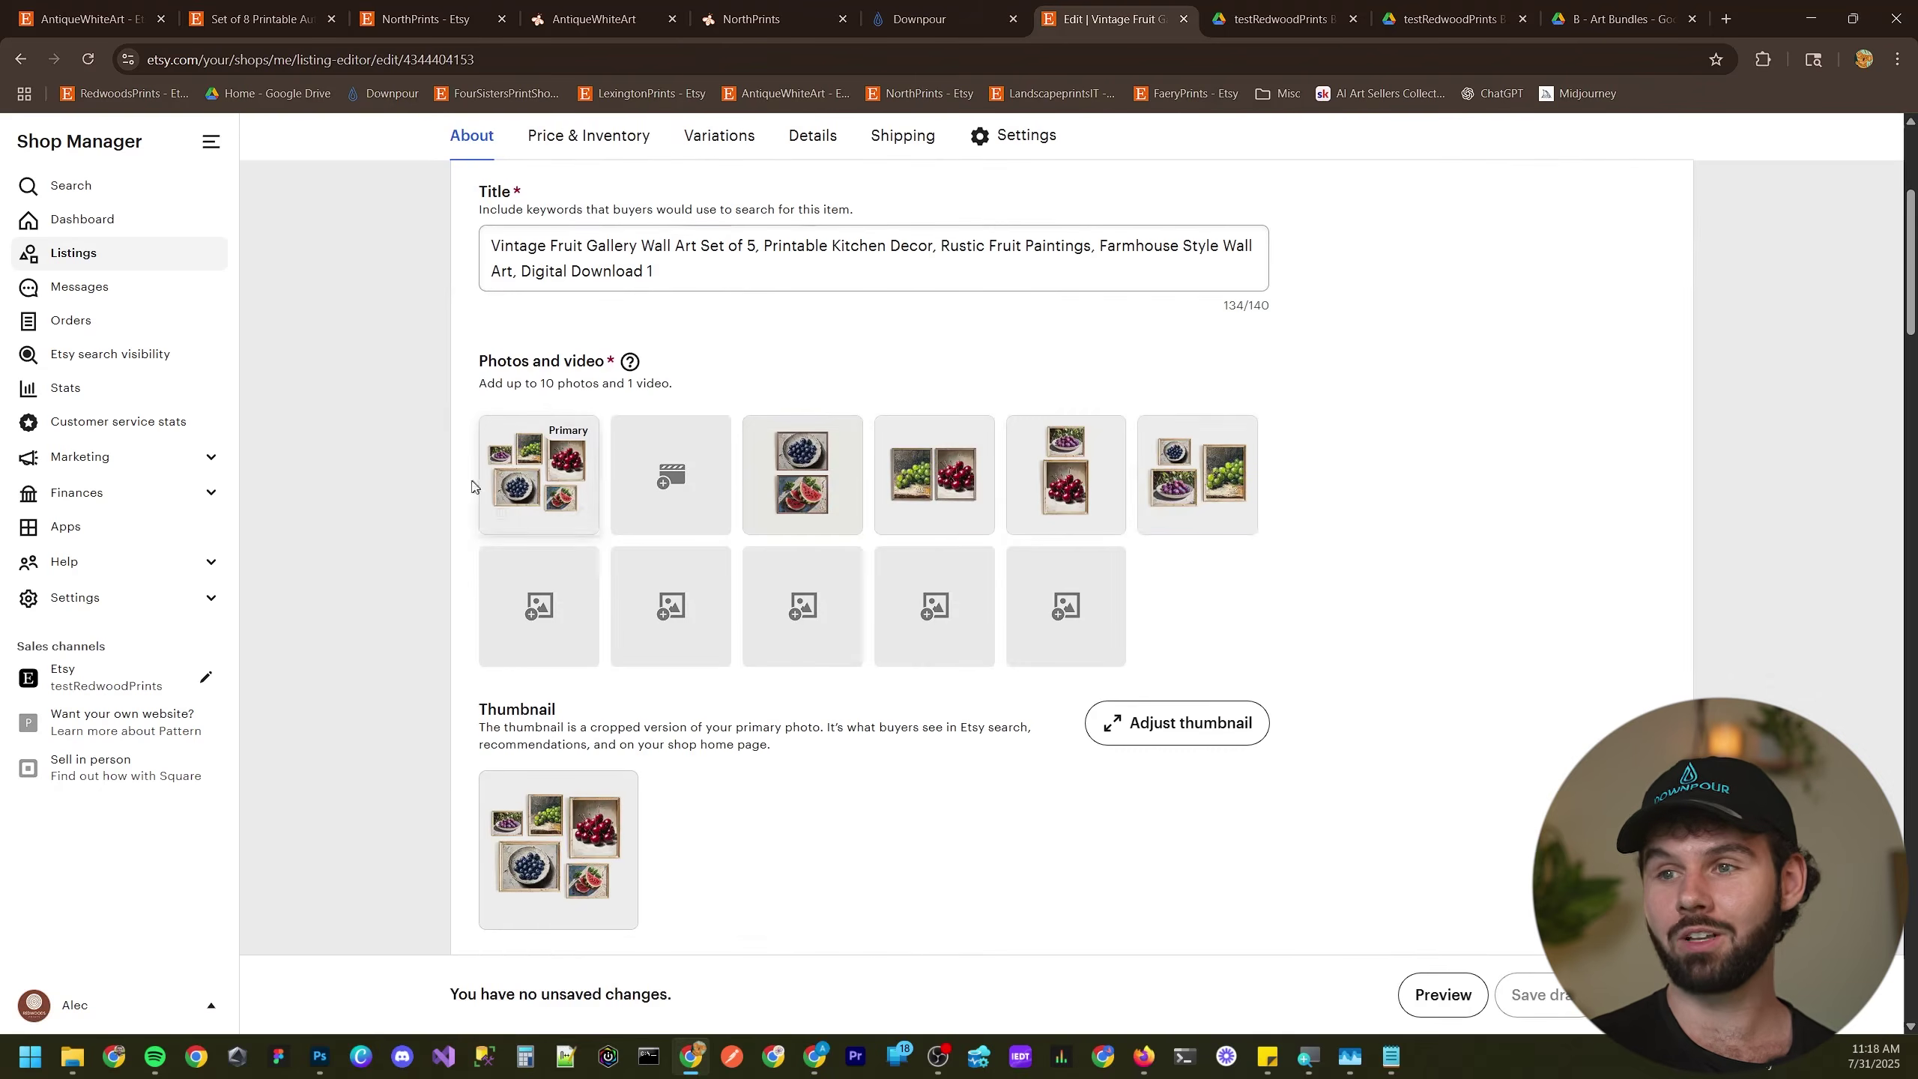
scroll(1398, 518, down, 2)
scroll(1491, 533, down, 7)
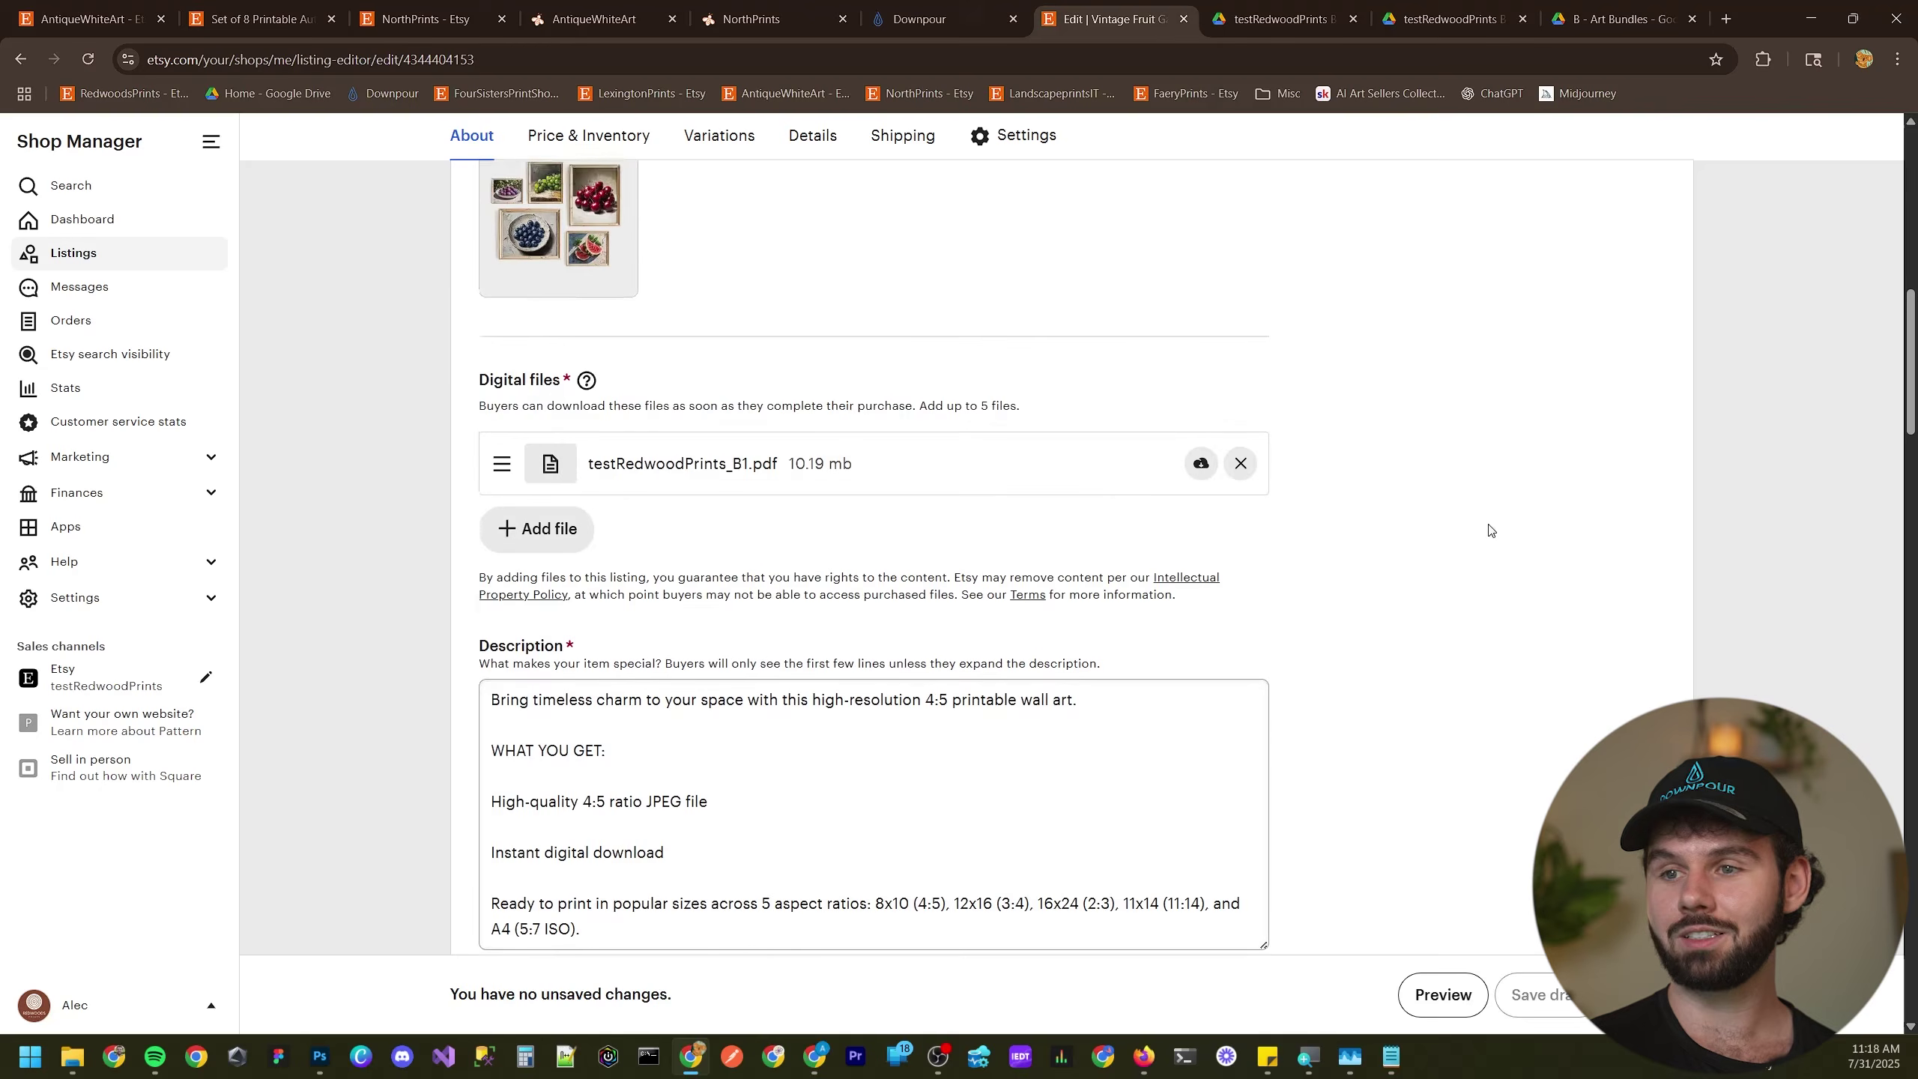
click(1201, 440)
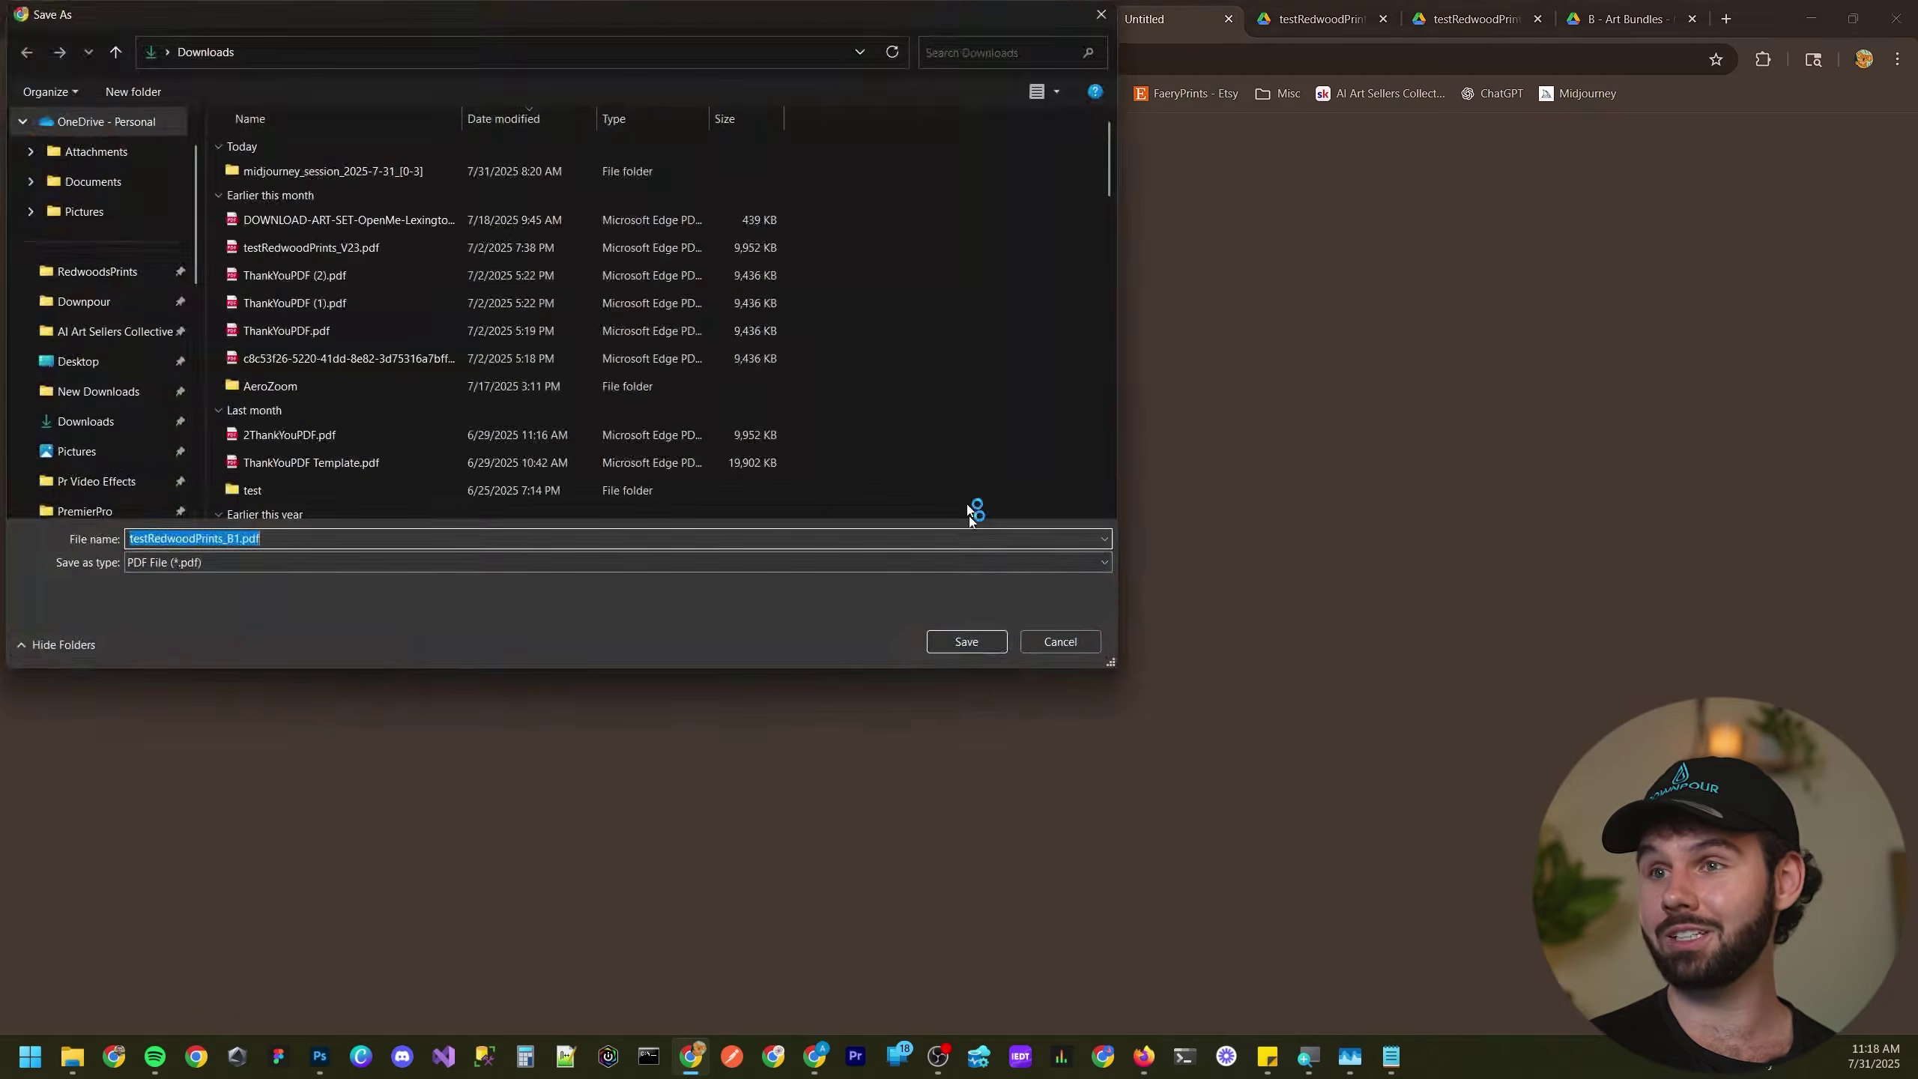
click(978, 641)
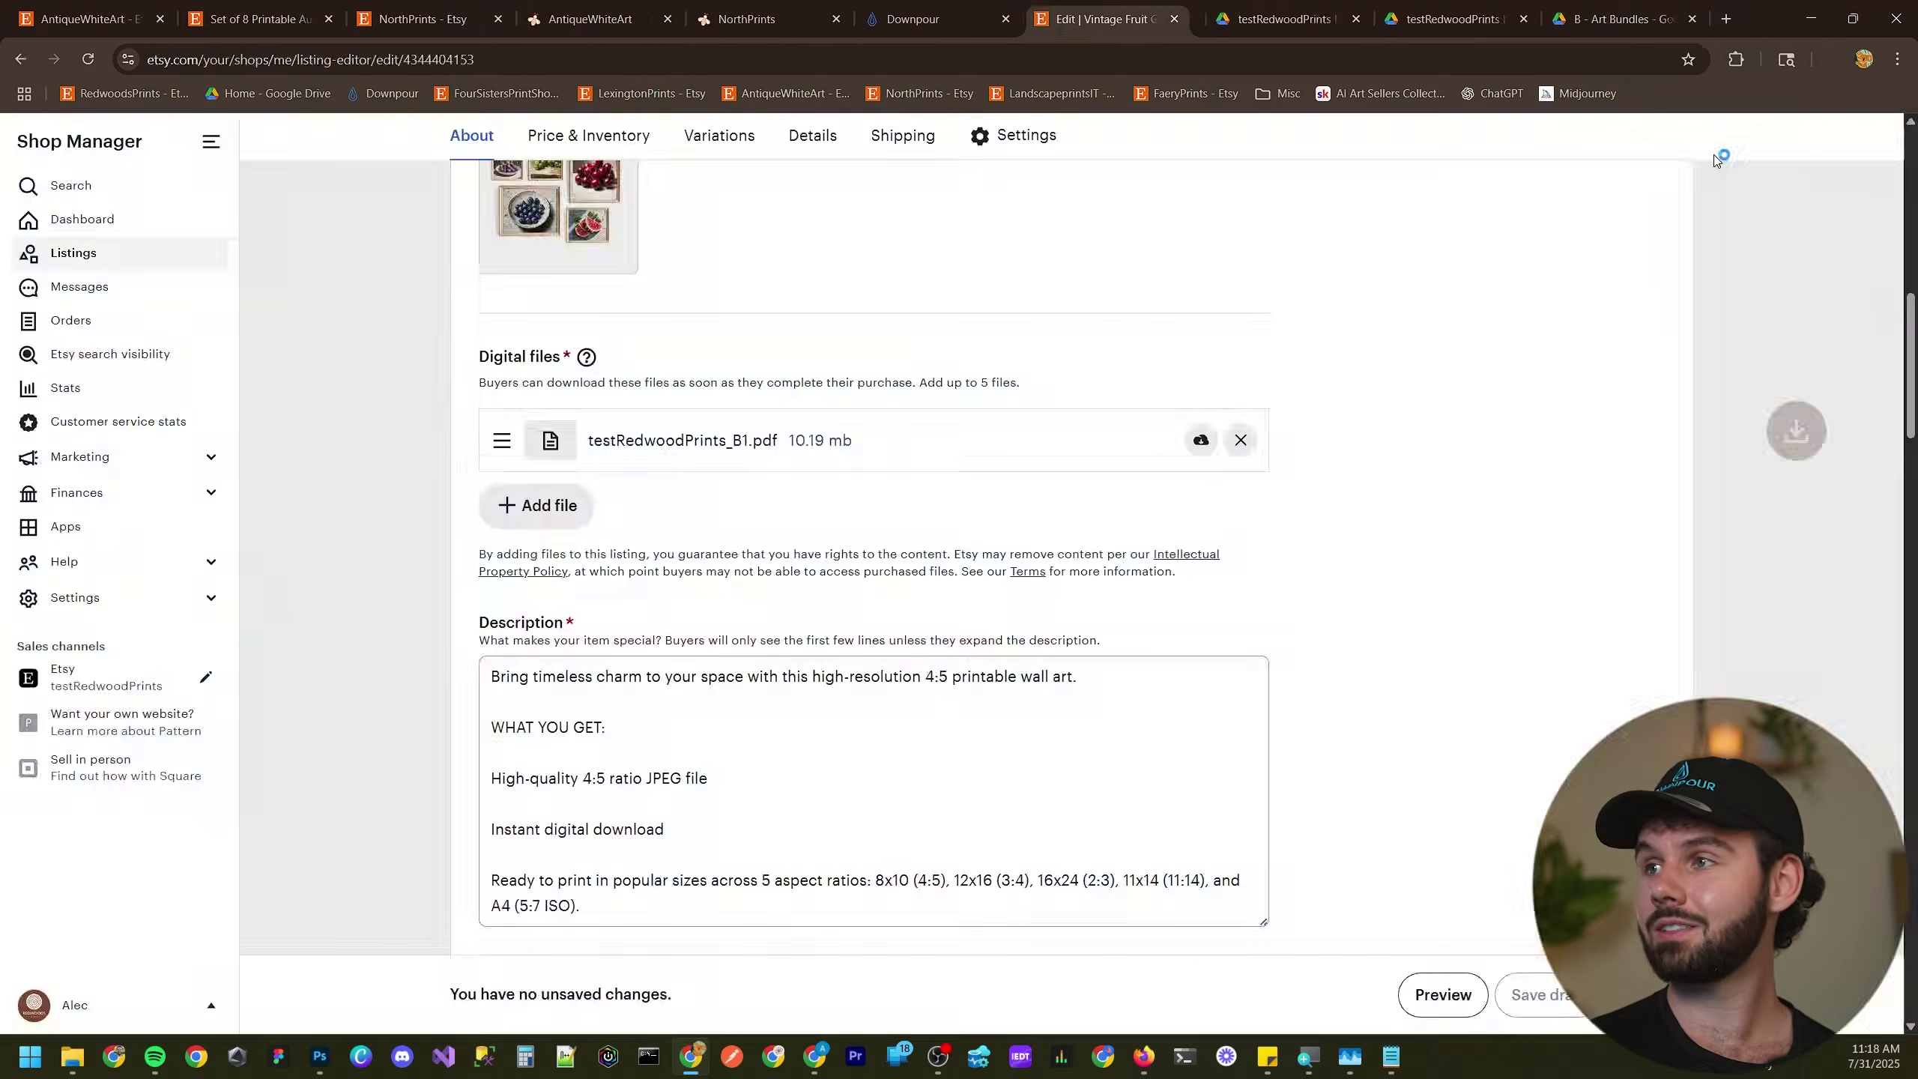
- Follow the THIS LINK download link in the downloaded PDF and show the Google Drive folders in list layout
scroll(1289, 455, down, 5)
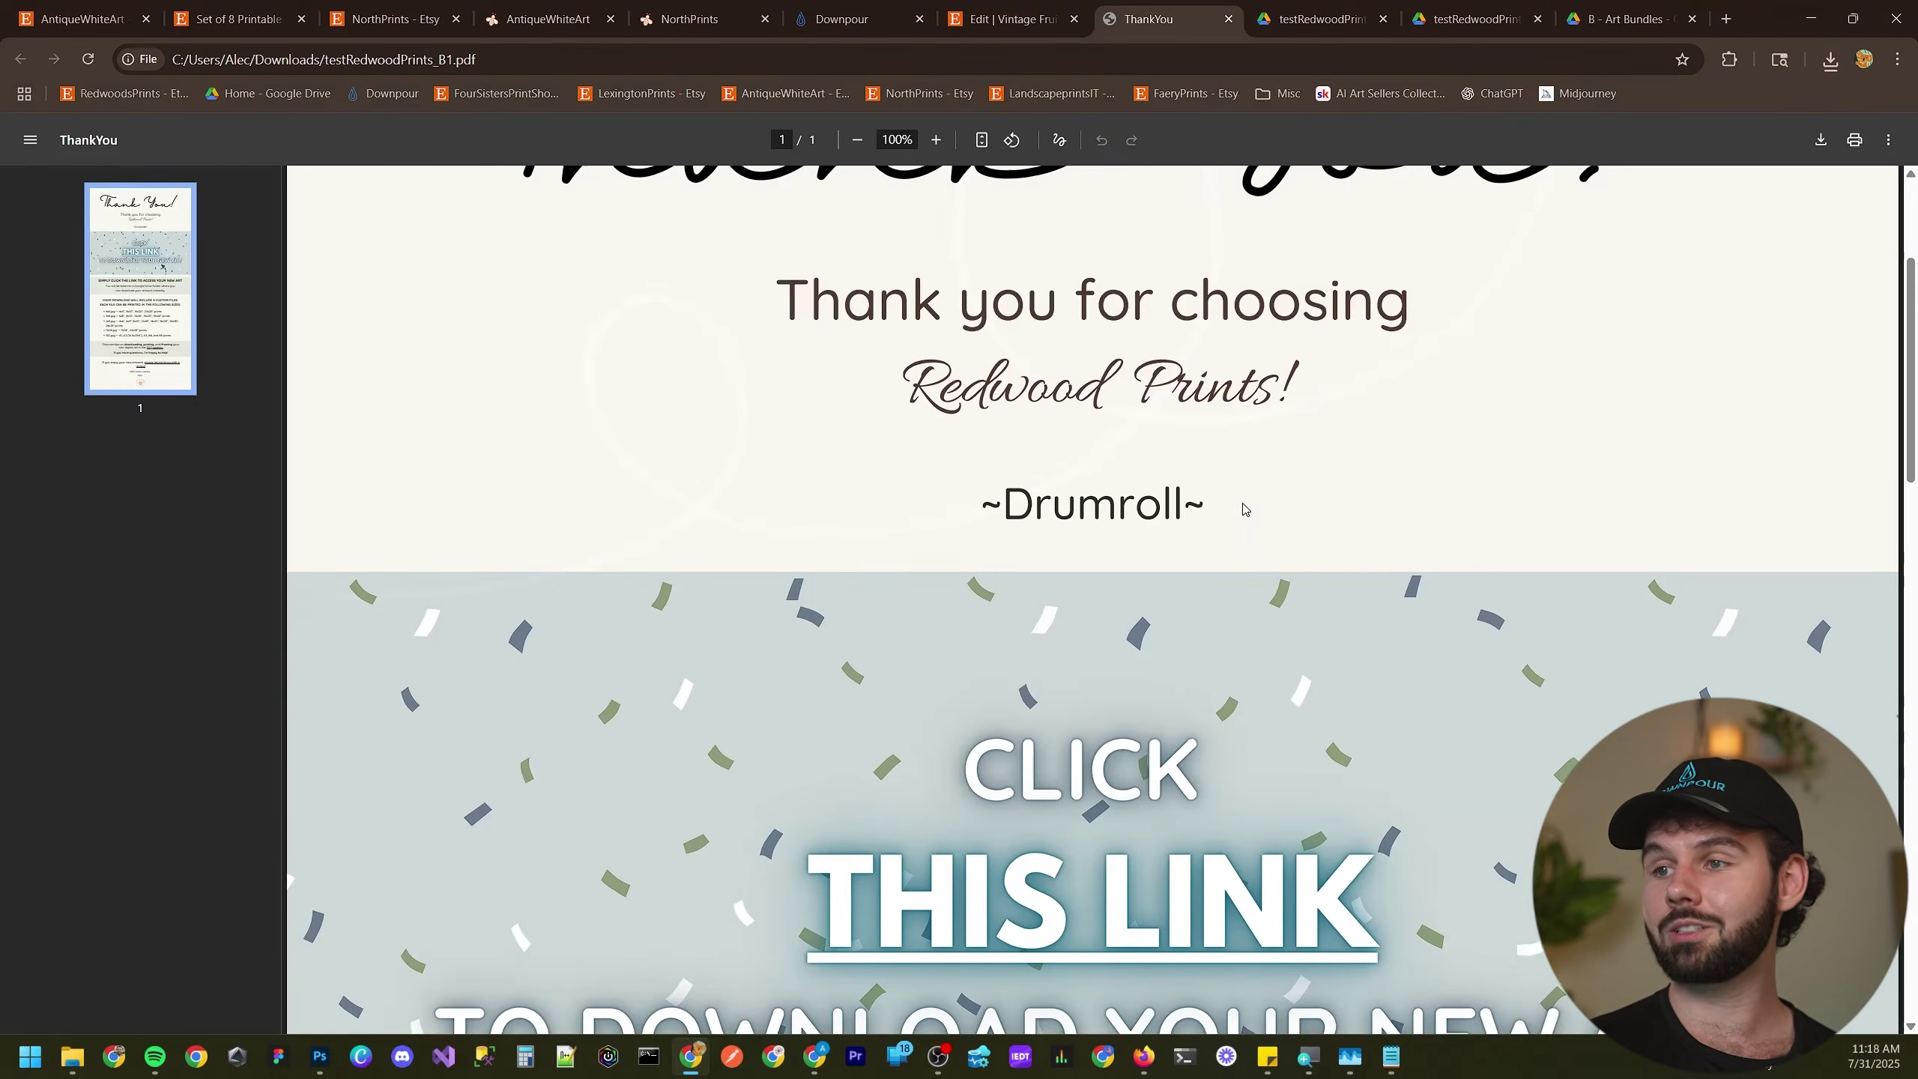
click(1184, 684)
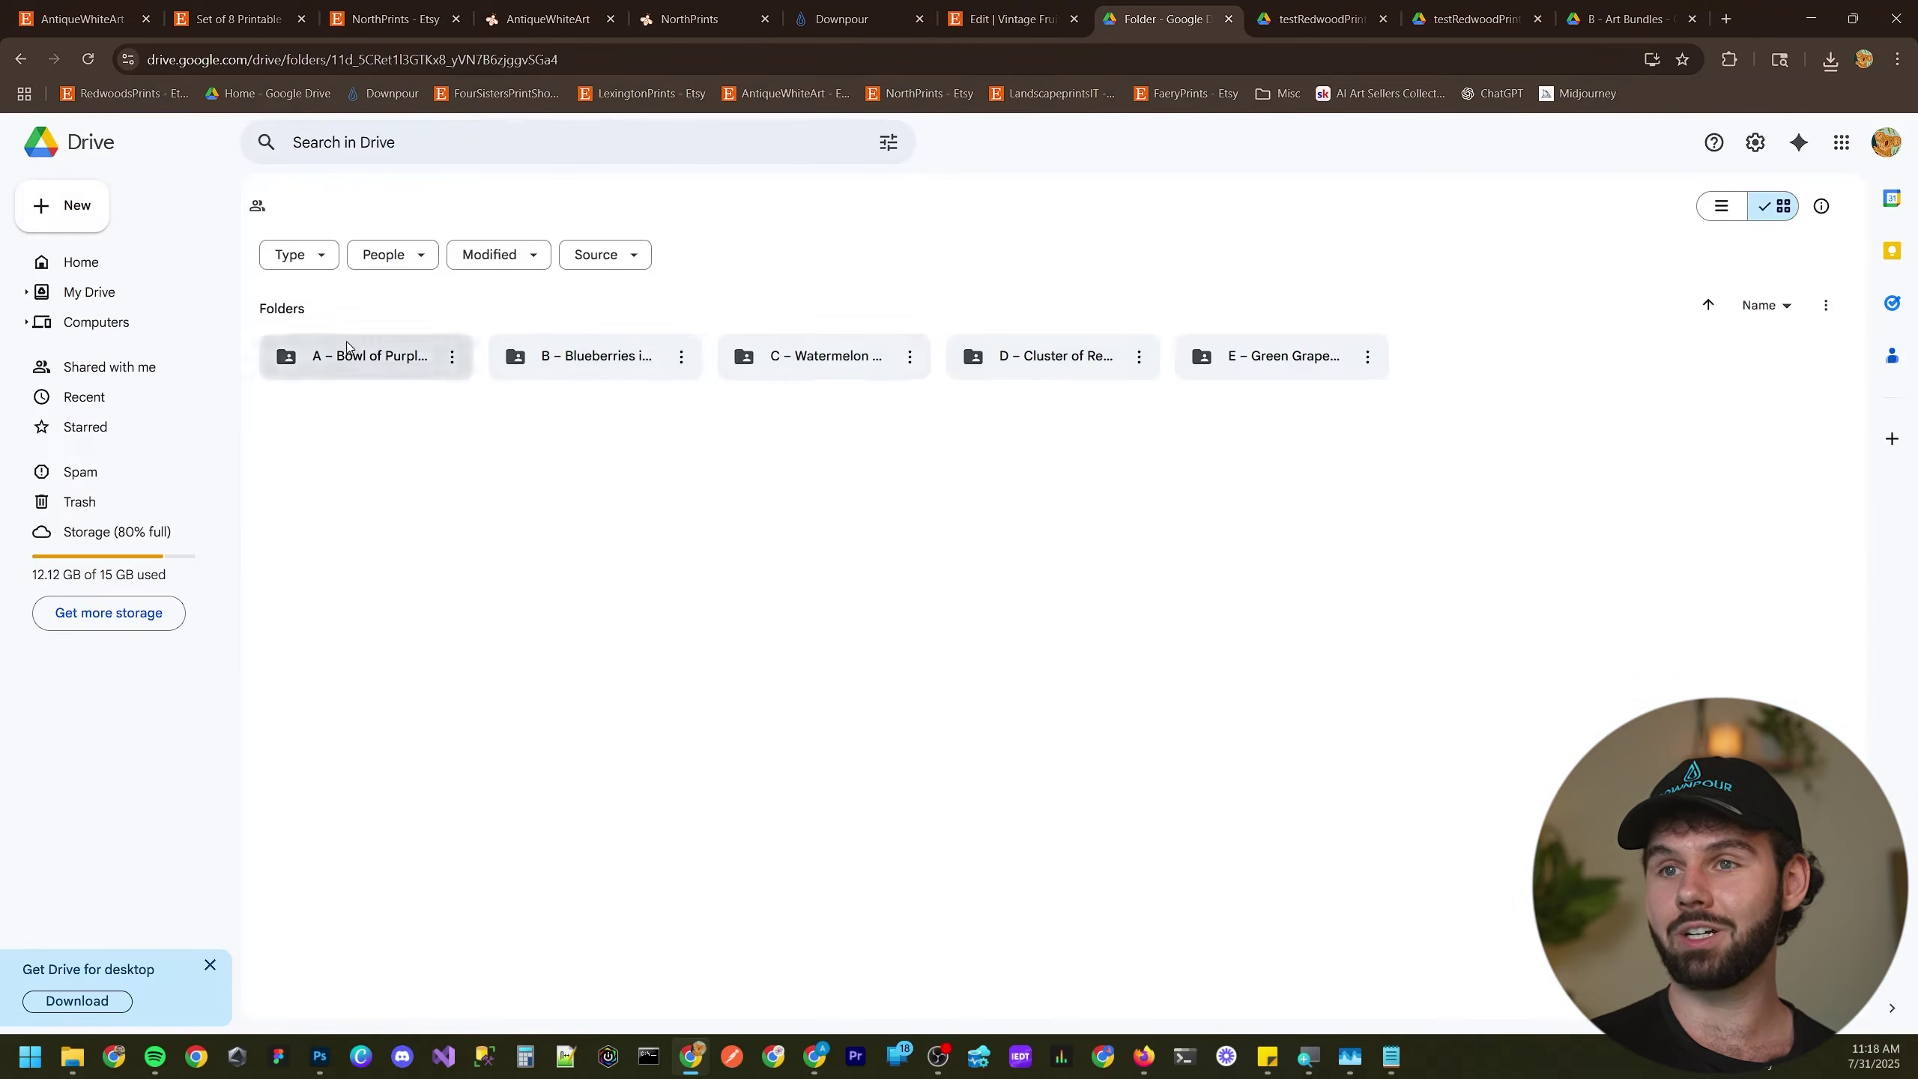
click(1722, 209)
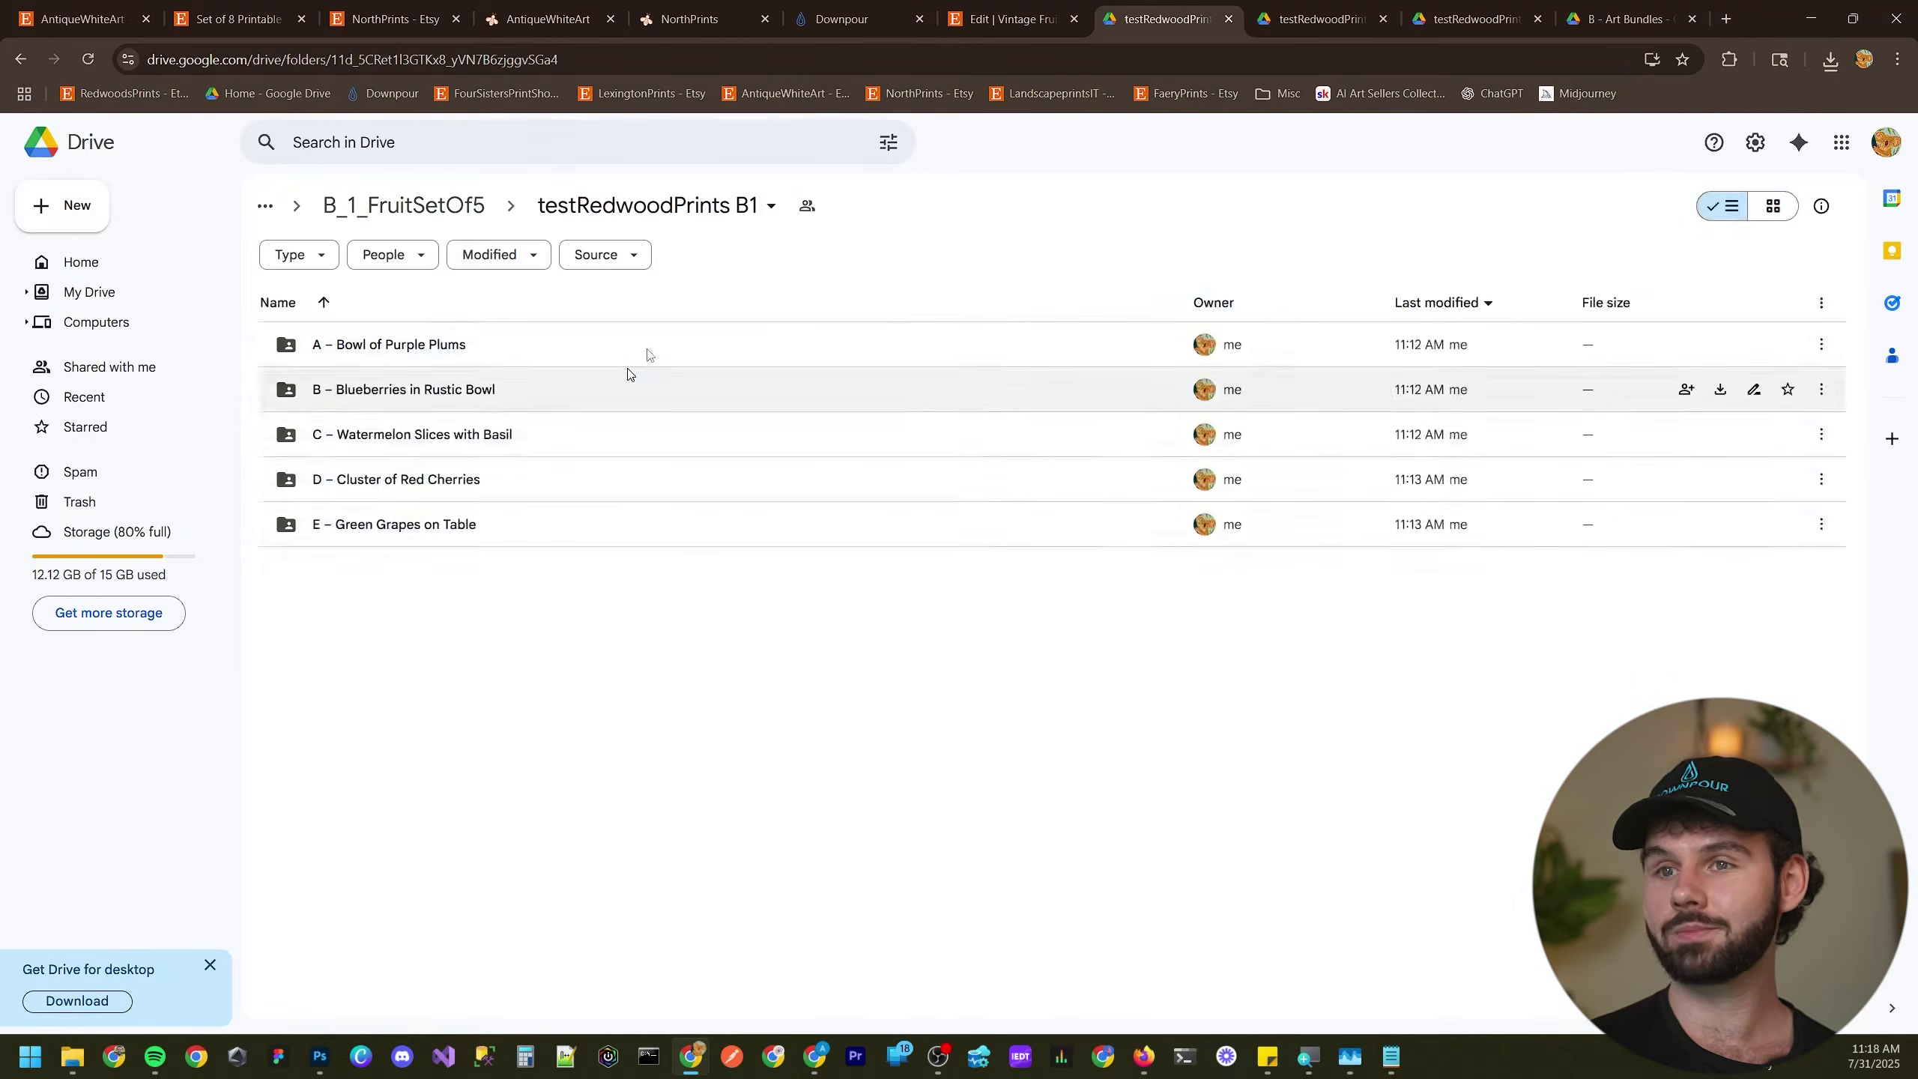
- Return to the Etsy draft and review its description, price, quantity, SKU, core details and tags
click(1009, 18)
scroll(597, 432, down, 4)
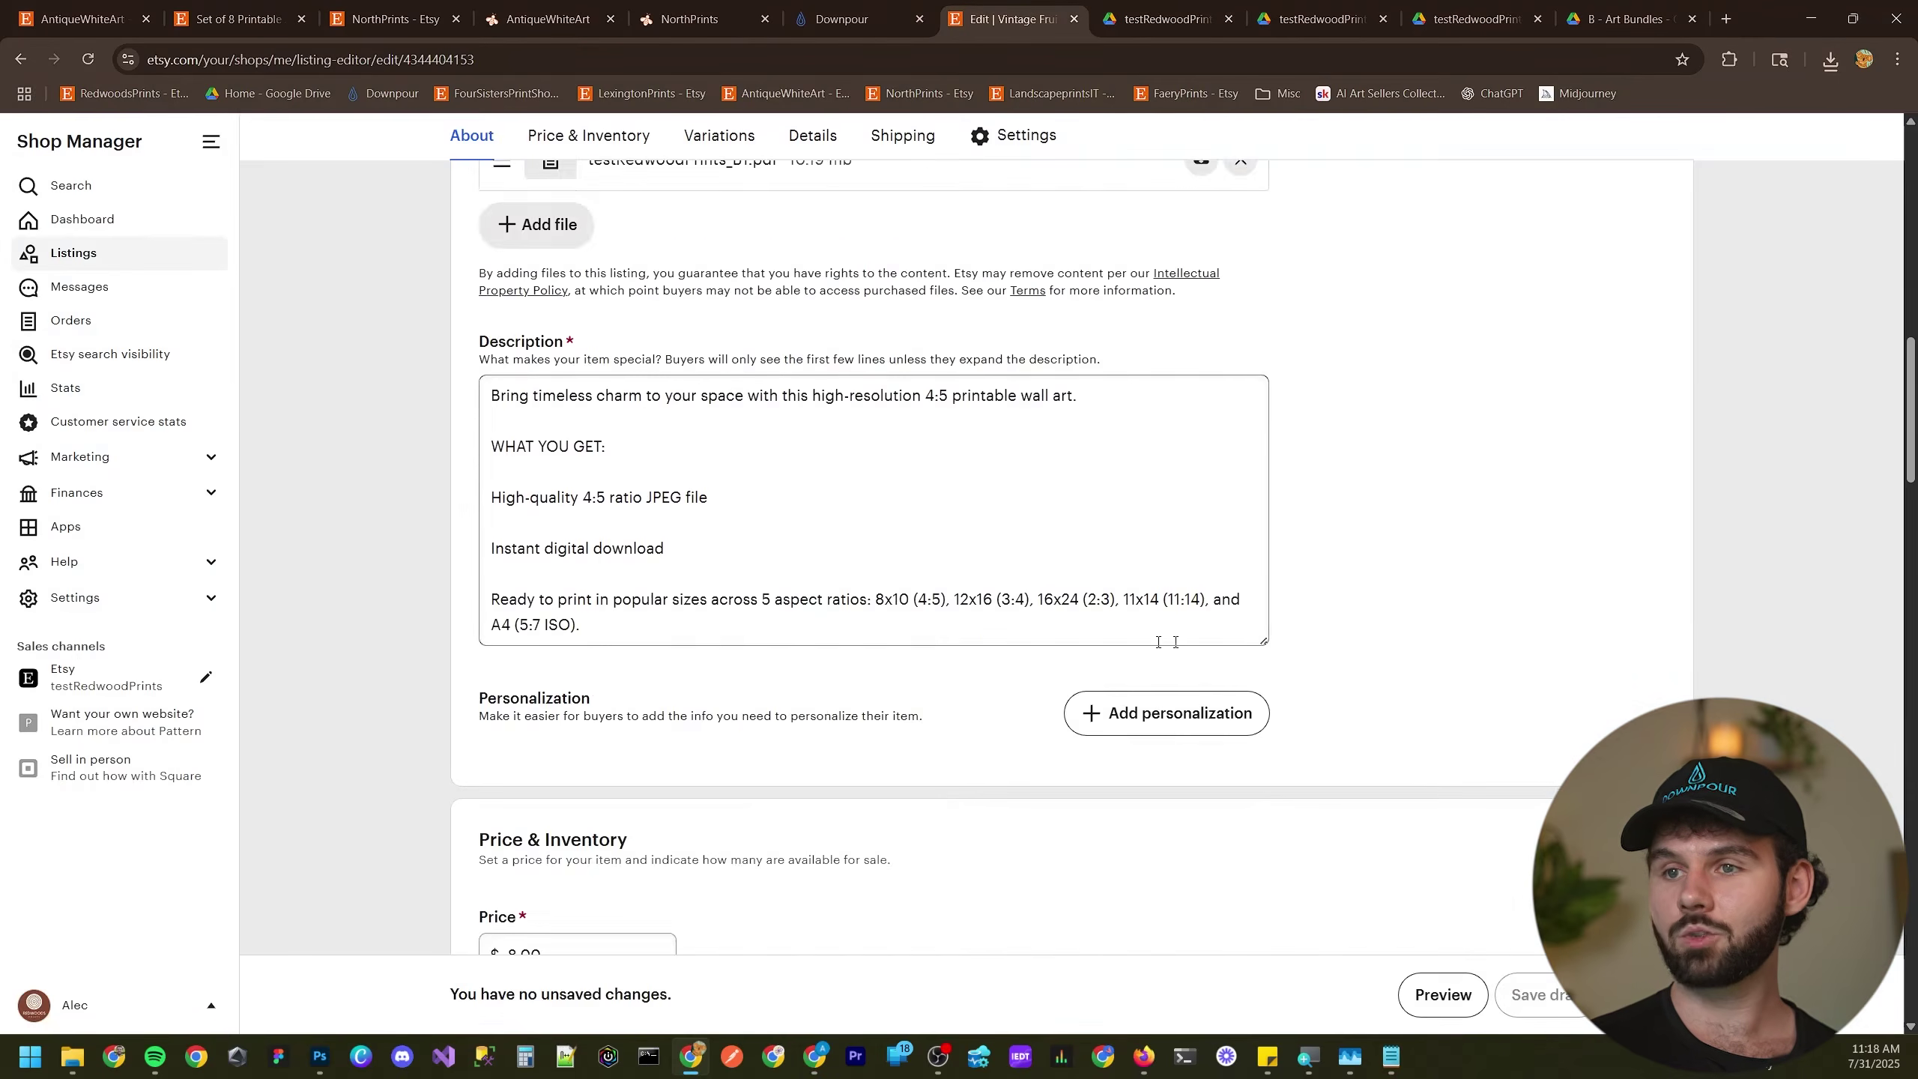
scroll(1367, 614, down, 7)
scroll(428, 524, down, 5)
scroll(428, 524, down, 5)
scroll(407, 552, up, 5)
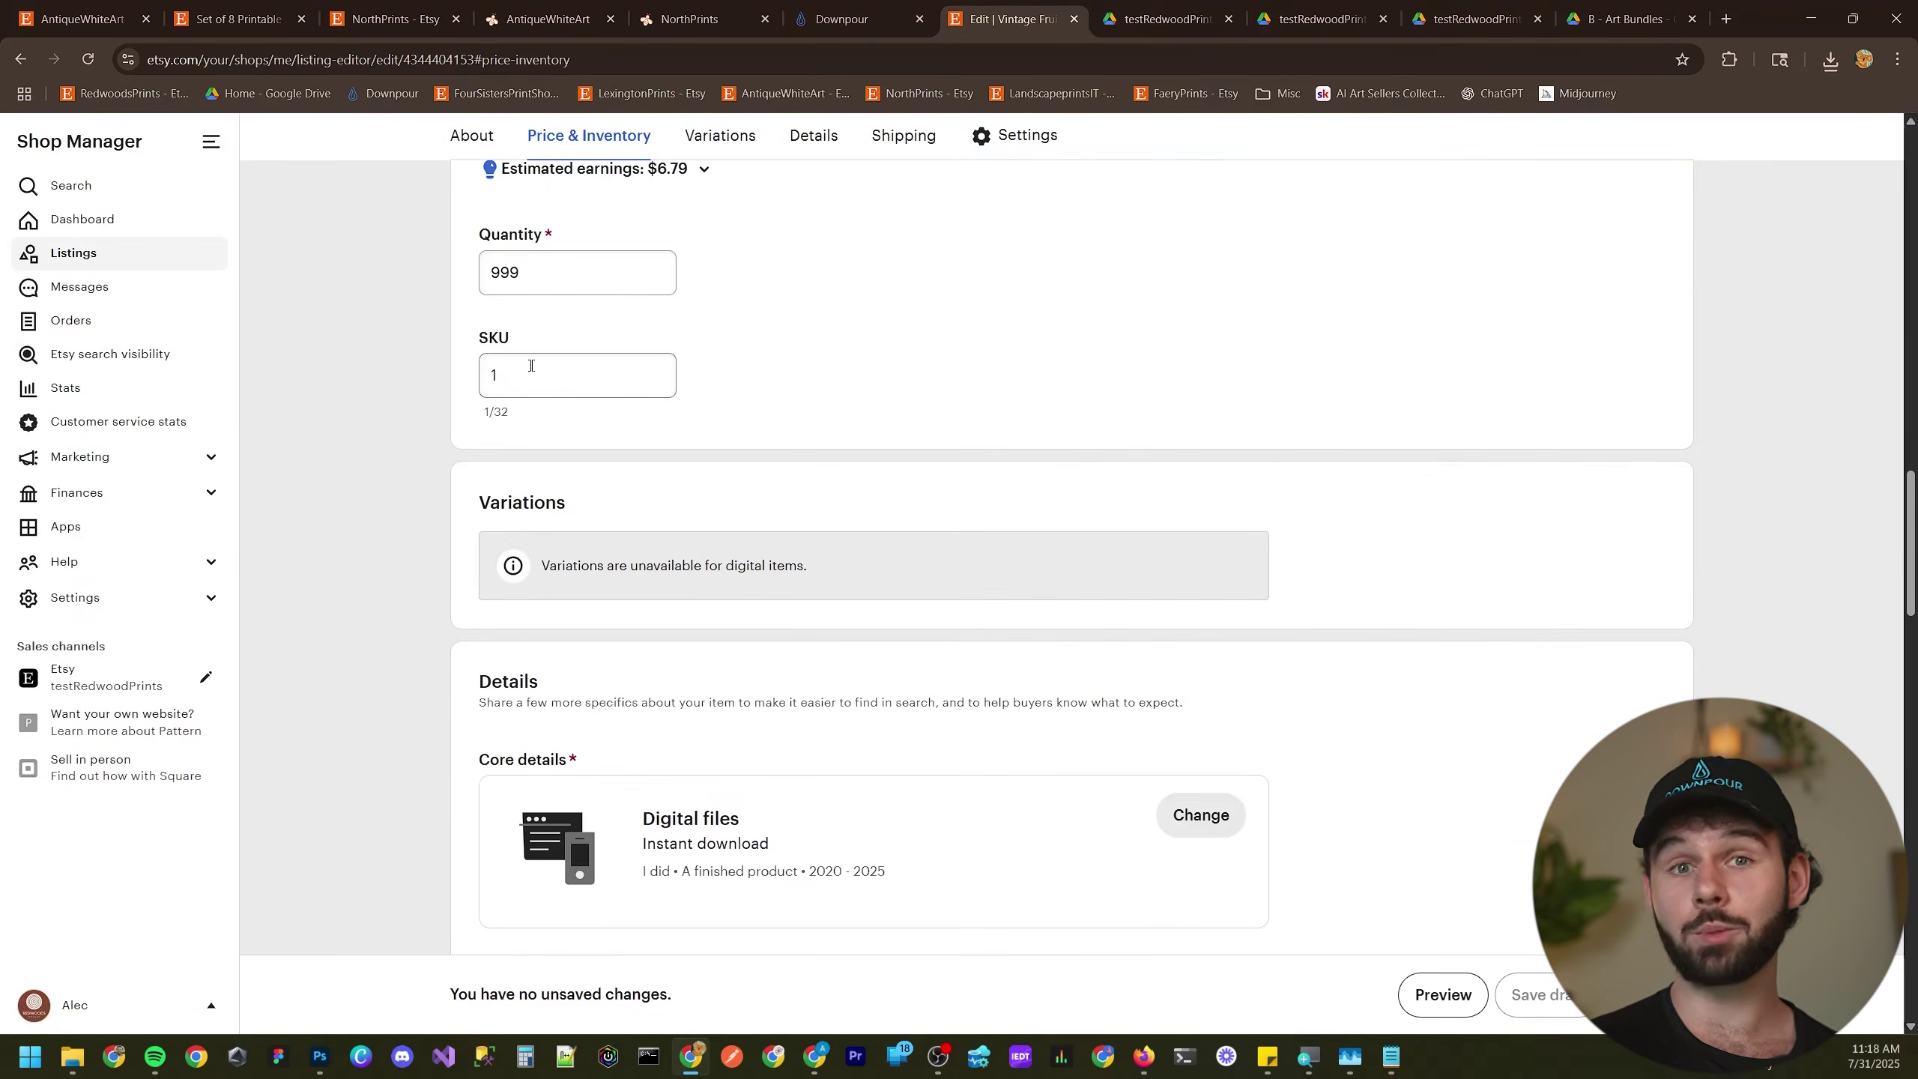
click(487, 380)
click(831, 375)
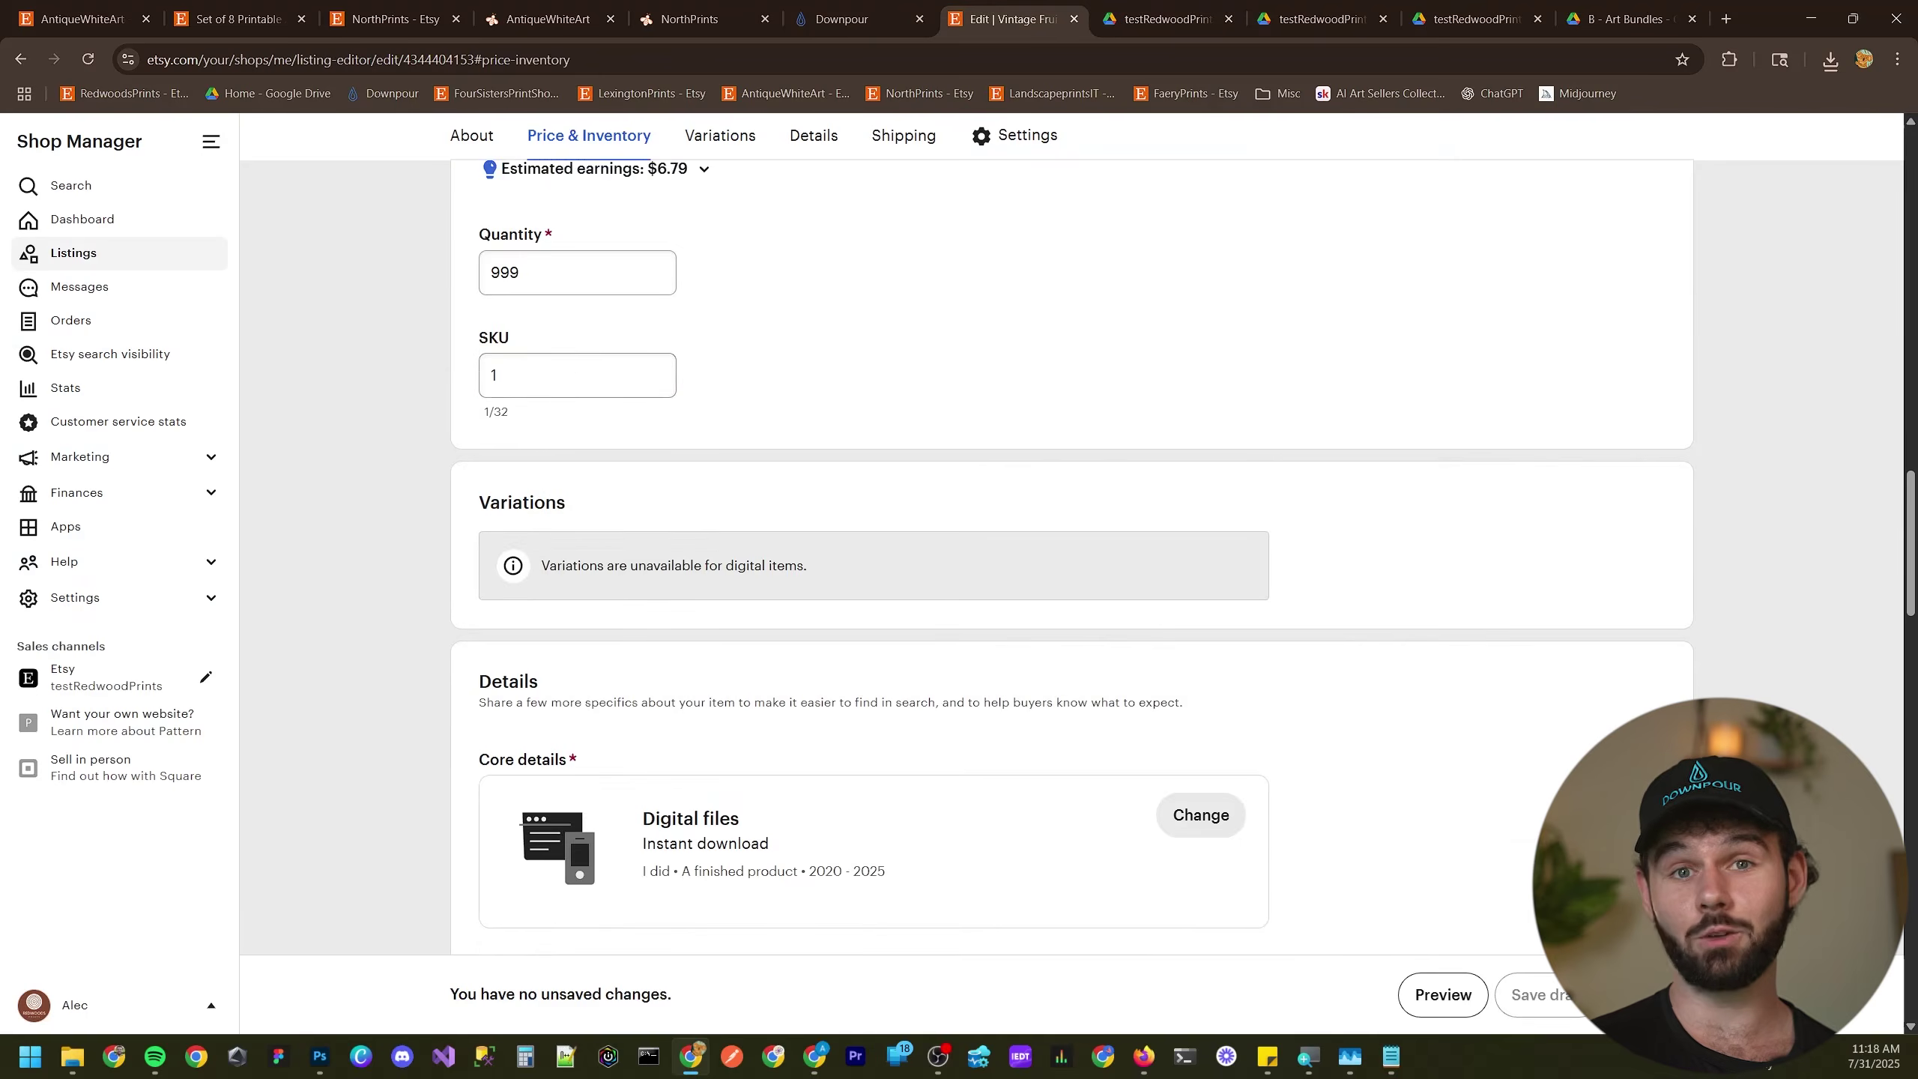
scroll(785, 454, down, 1)
scroll(796, 463, down, 20)
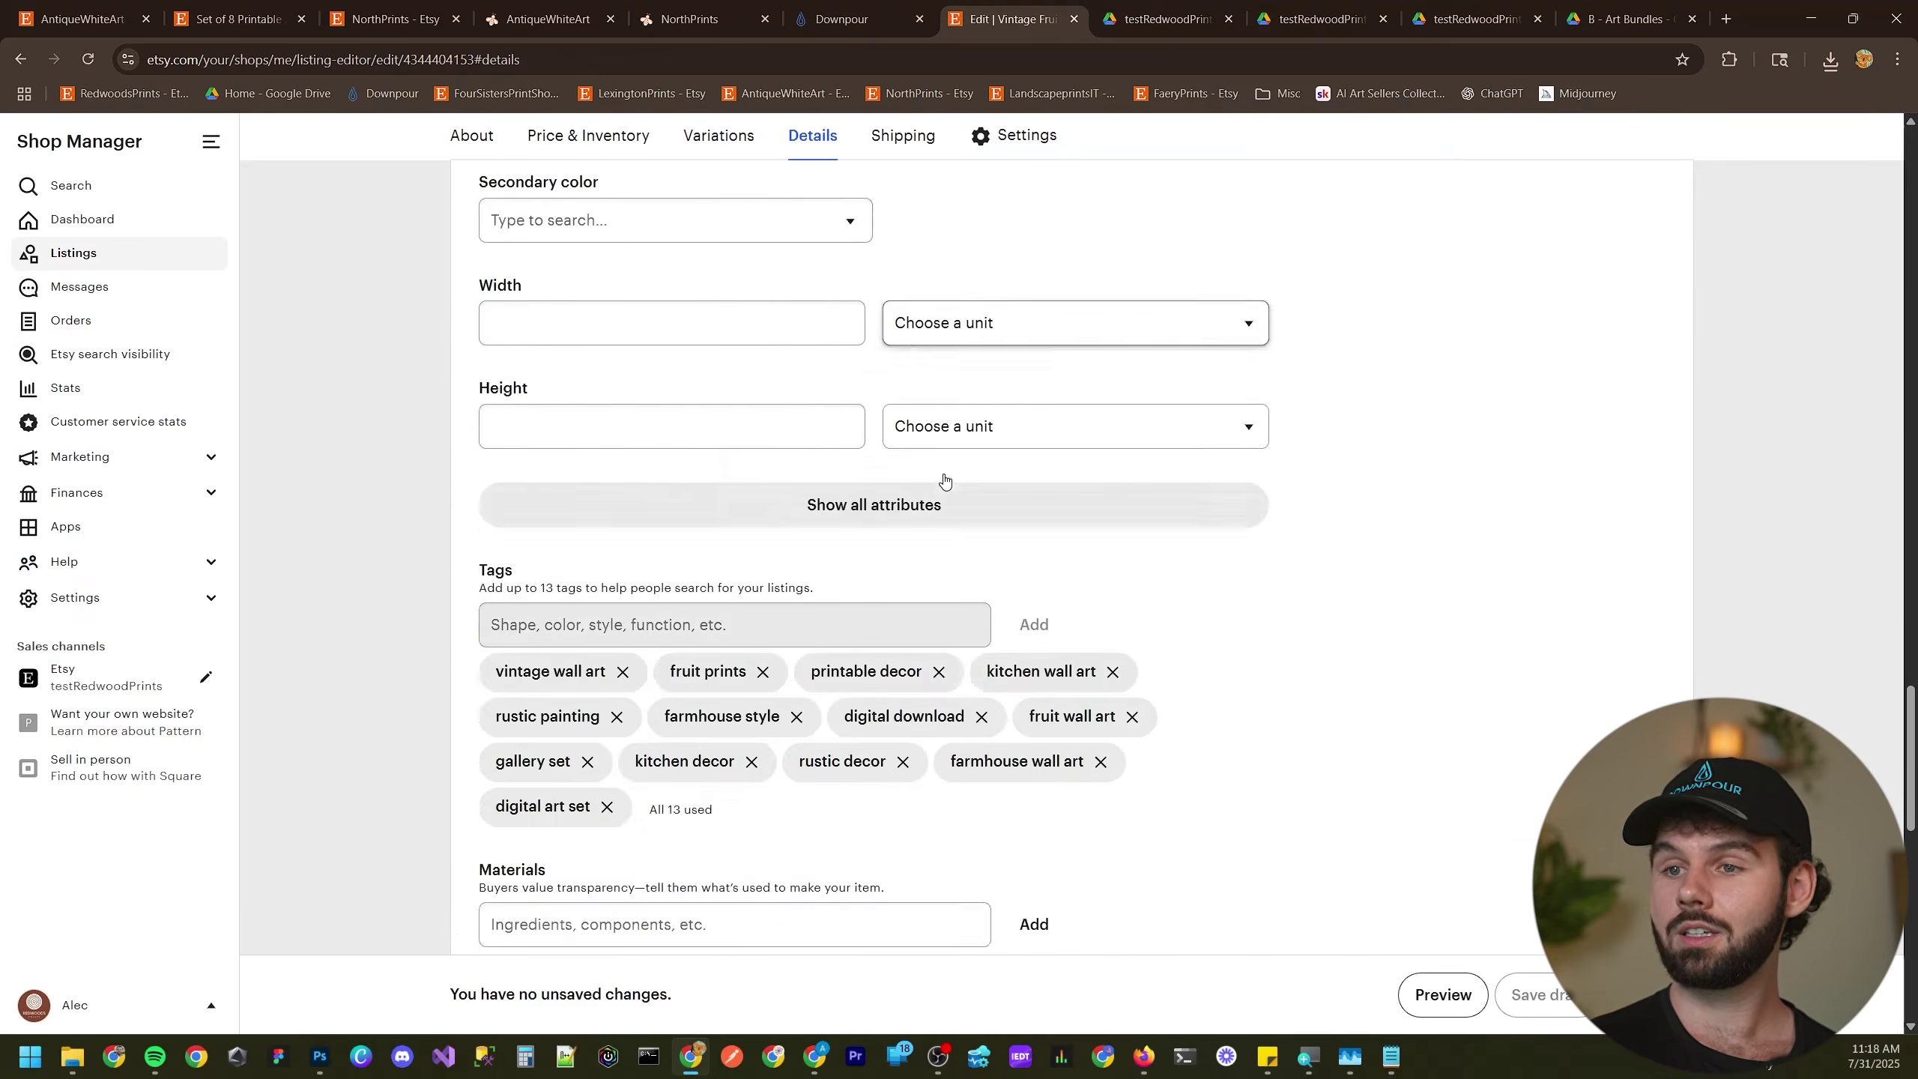
scroll(657, 503, up, 5)
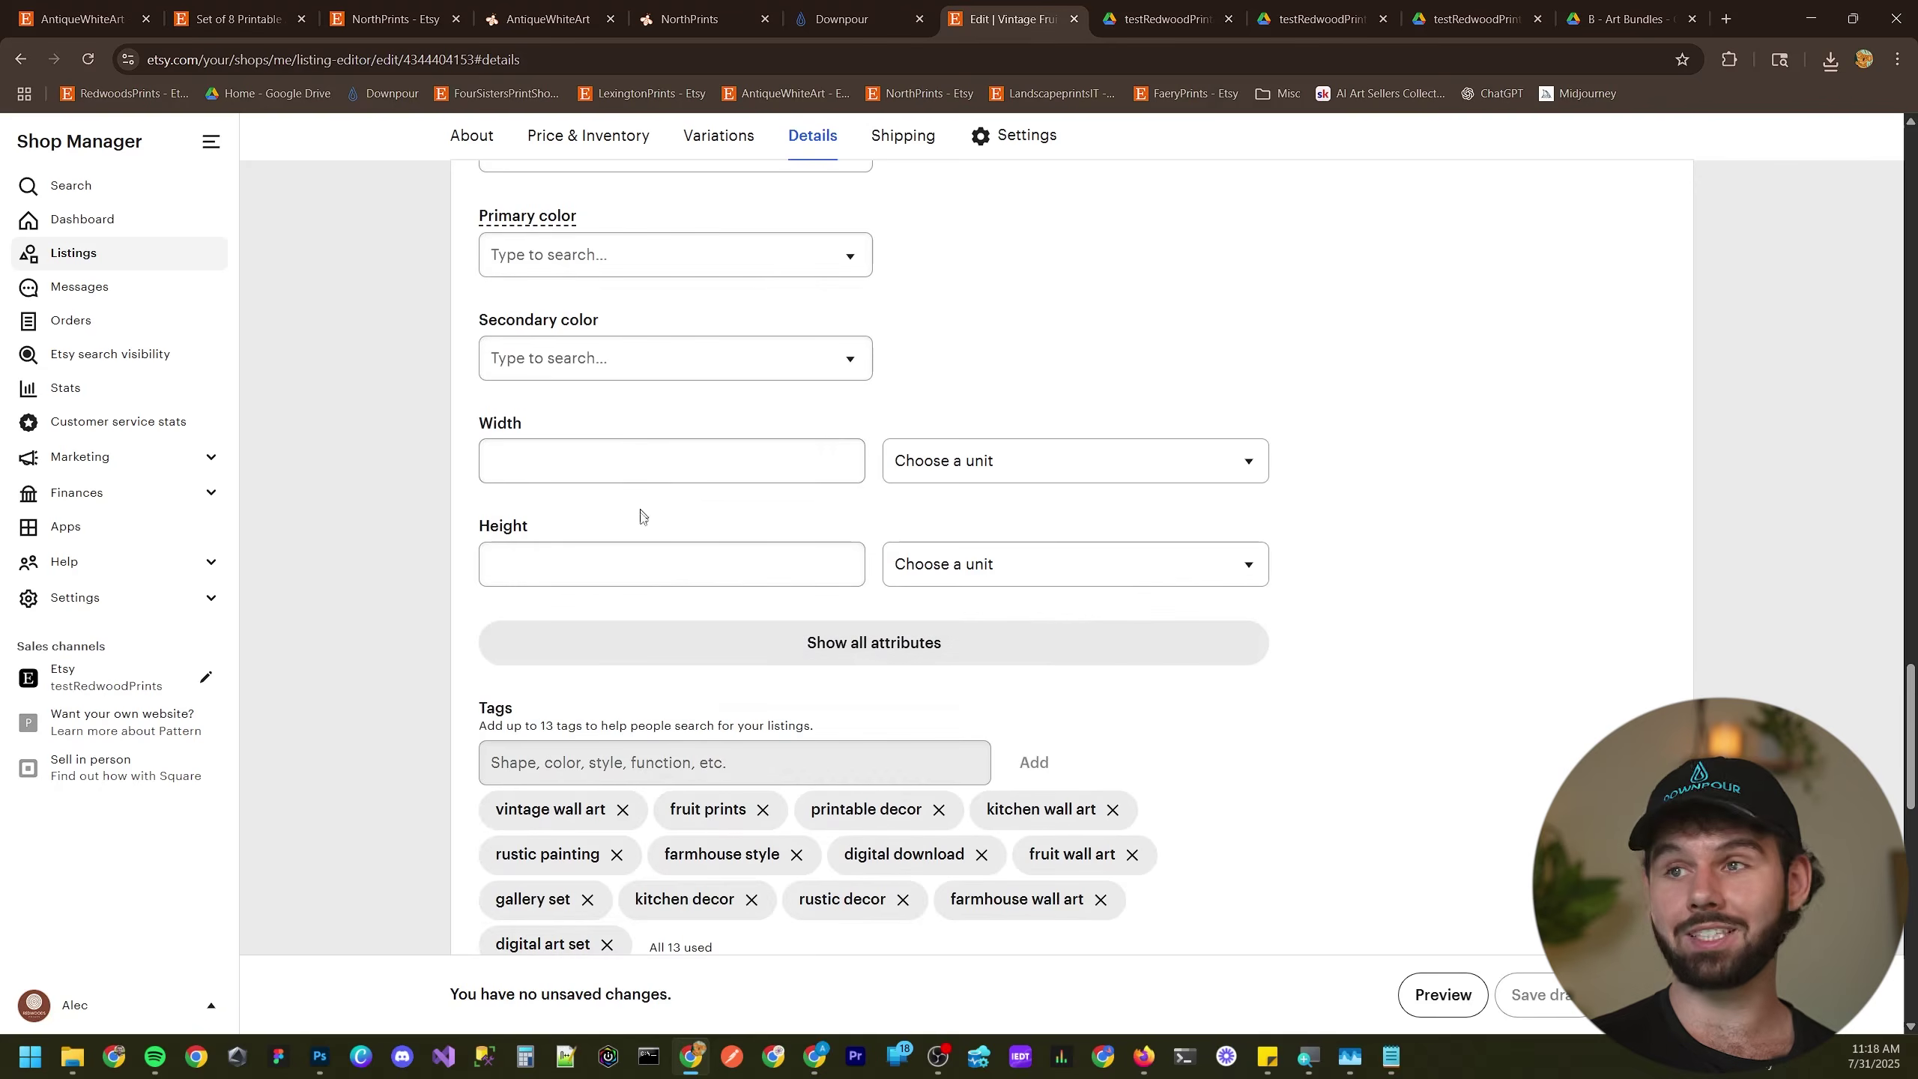
- Check the upload summary in Downpour and go back to the beginning of the Etsy draft listing
click(846, 18)
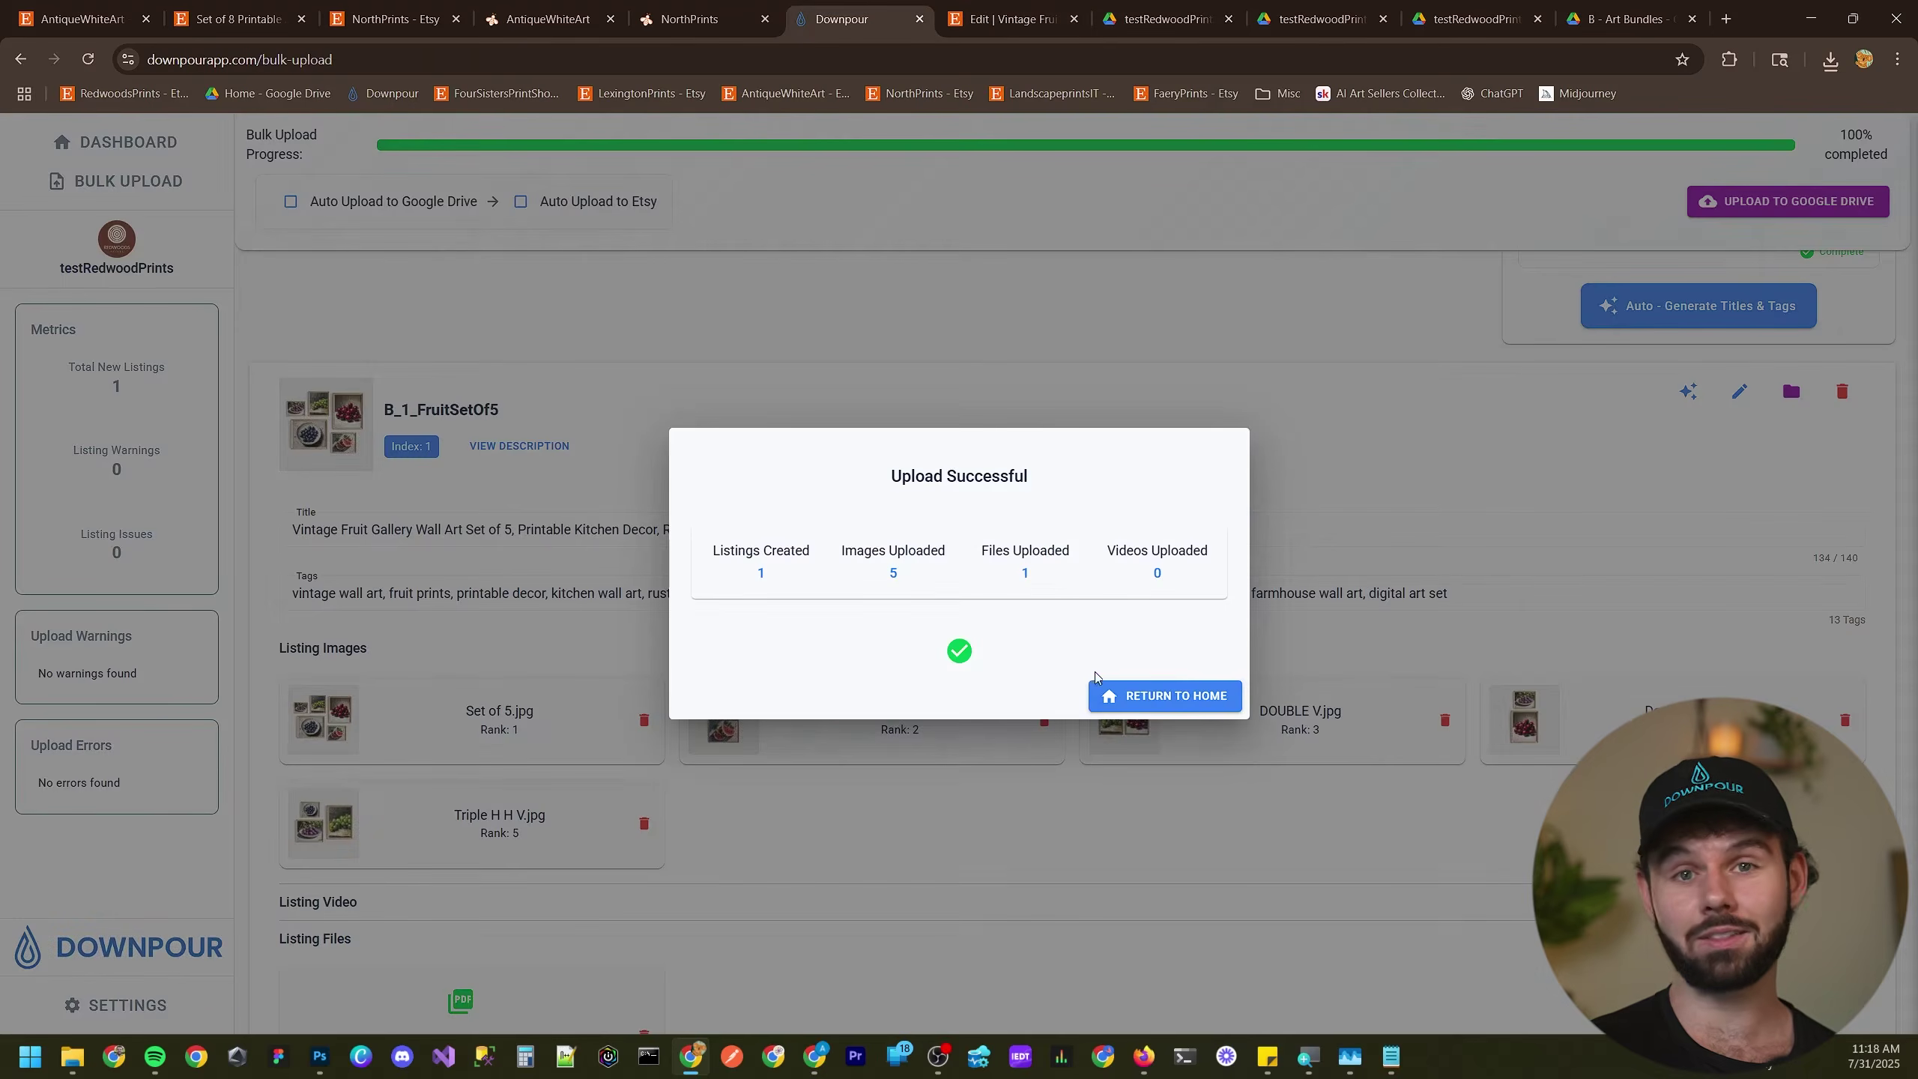
click(1044, 6)
scroll(1023, 561, down, 5)
scroll(1020, 604, up, 15)
scroll(1016, 638, up, 5)
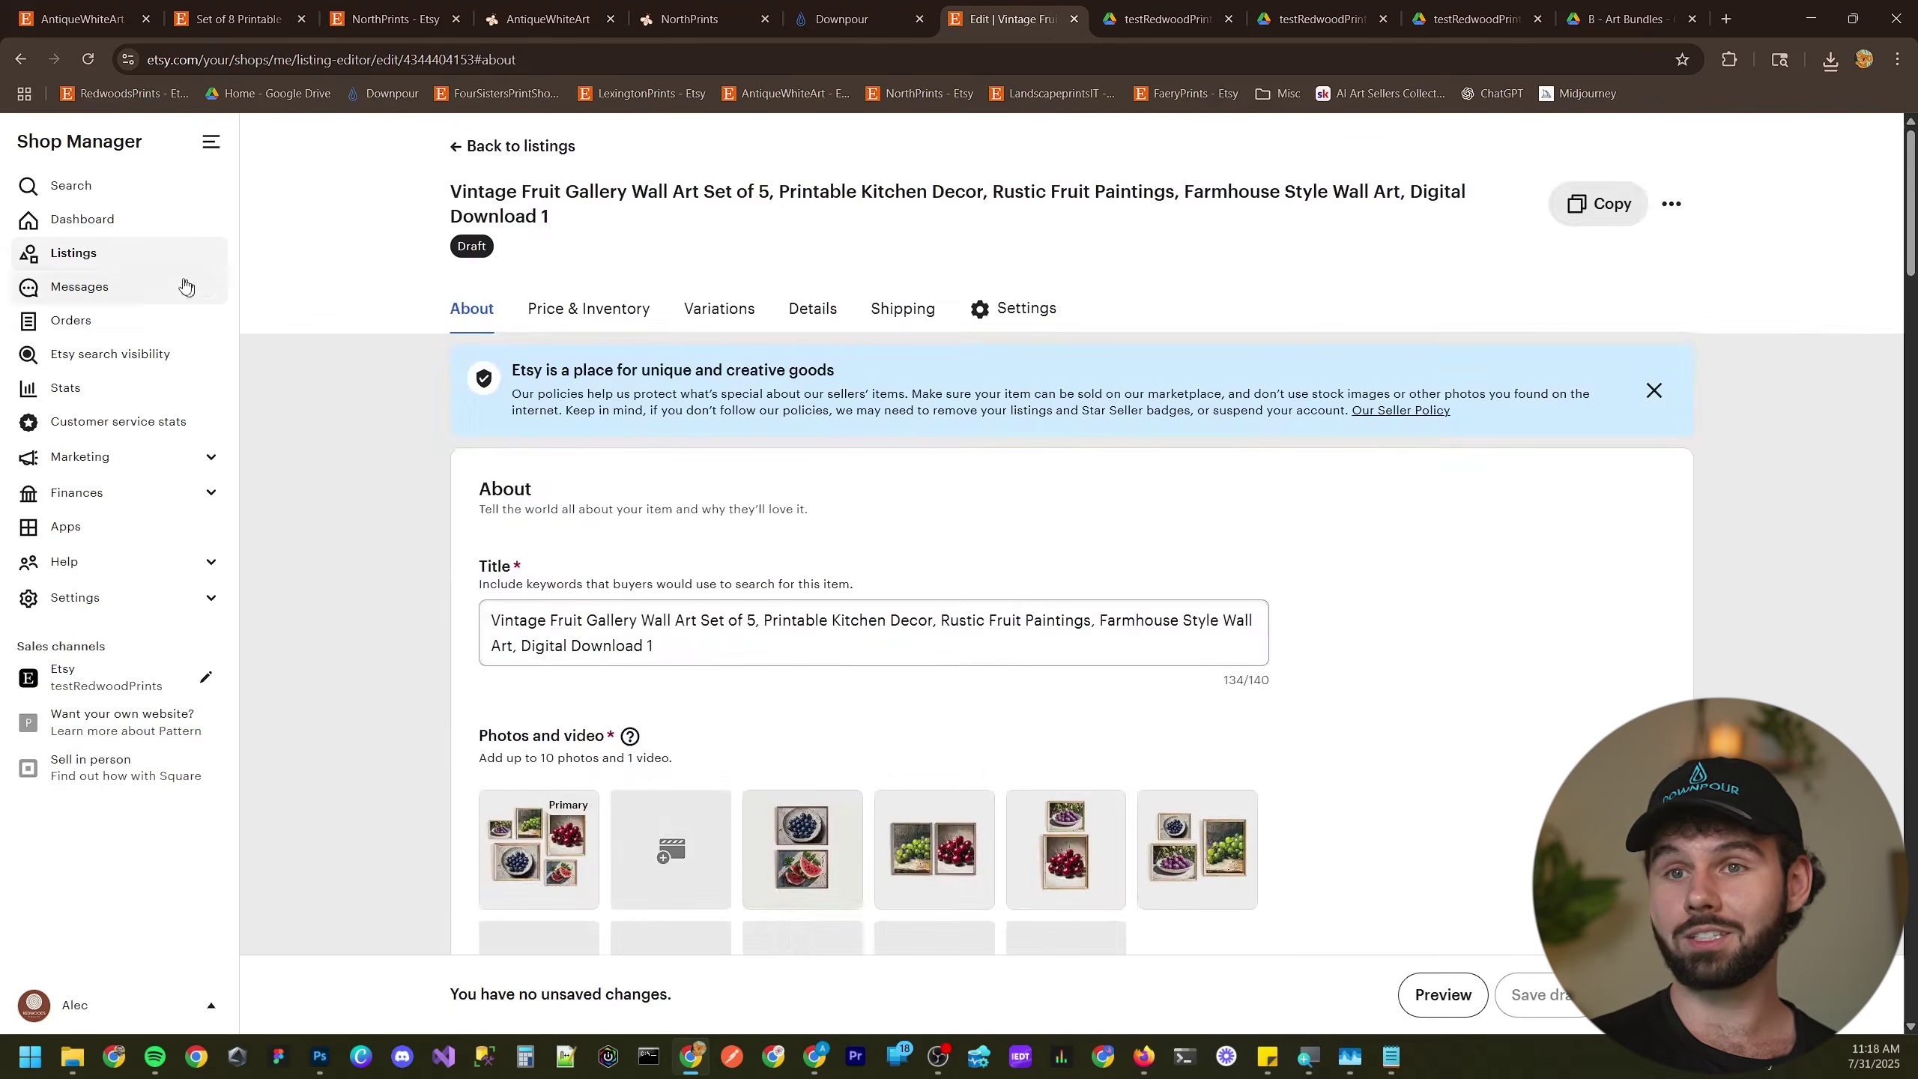
- Back in the shop's draft listings, select the Vintage Fruit Gallery Wall Art draft and start publishing it
click(476, 149)
click(297, 596)
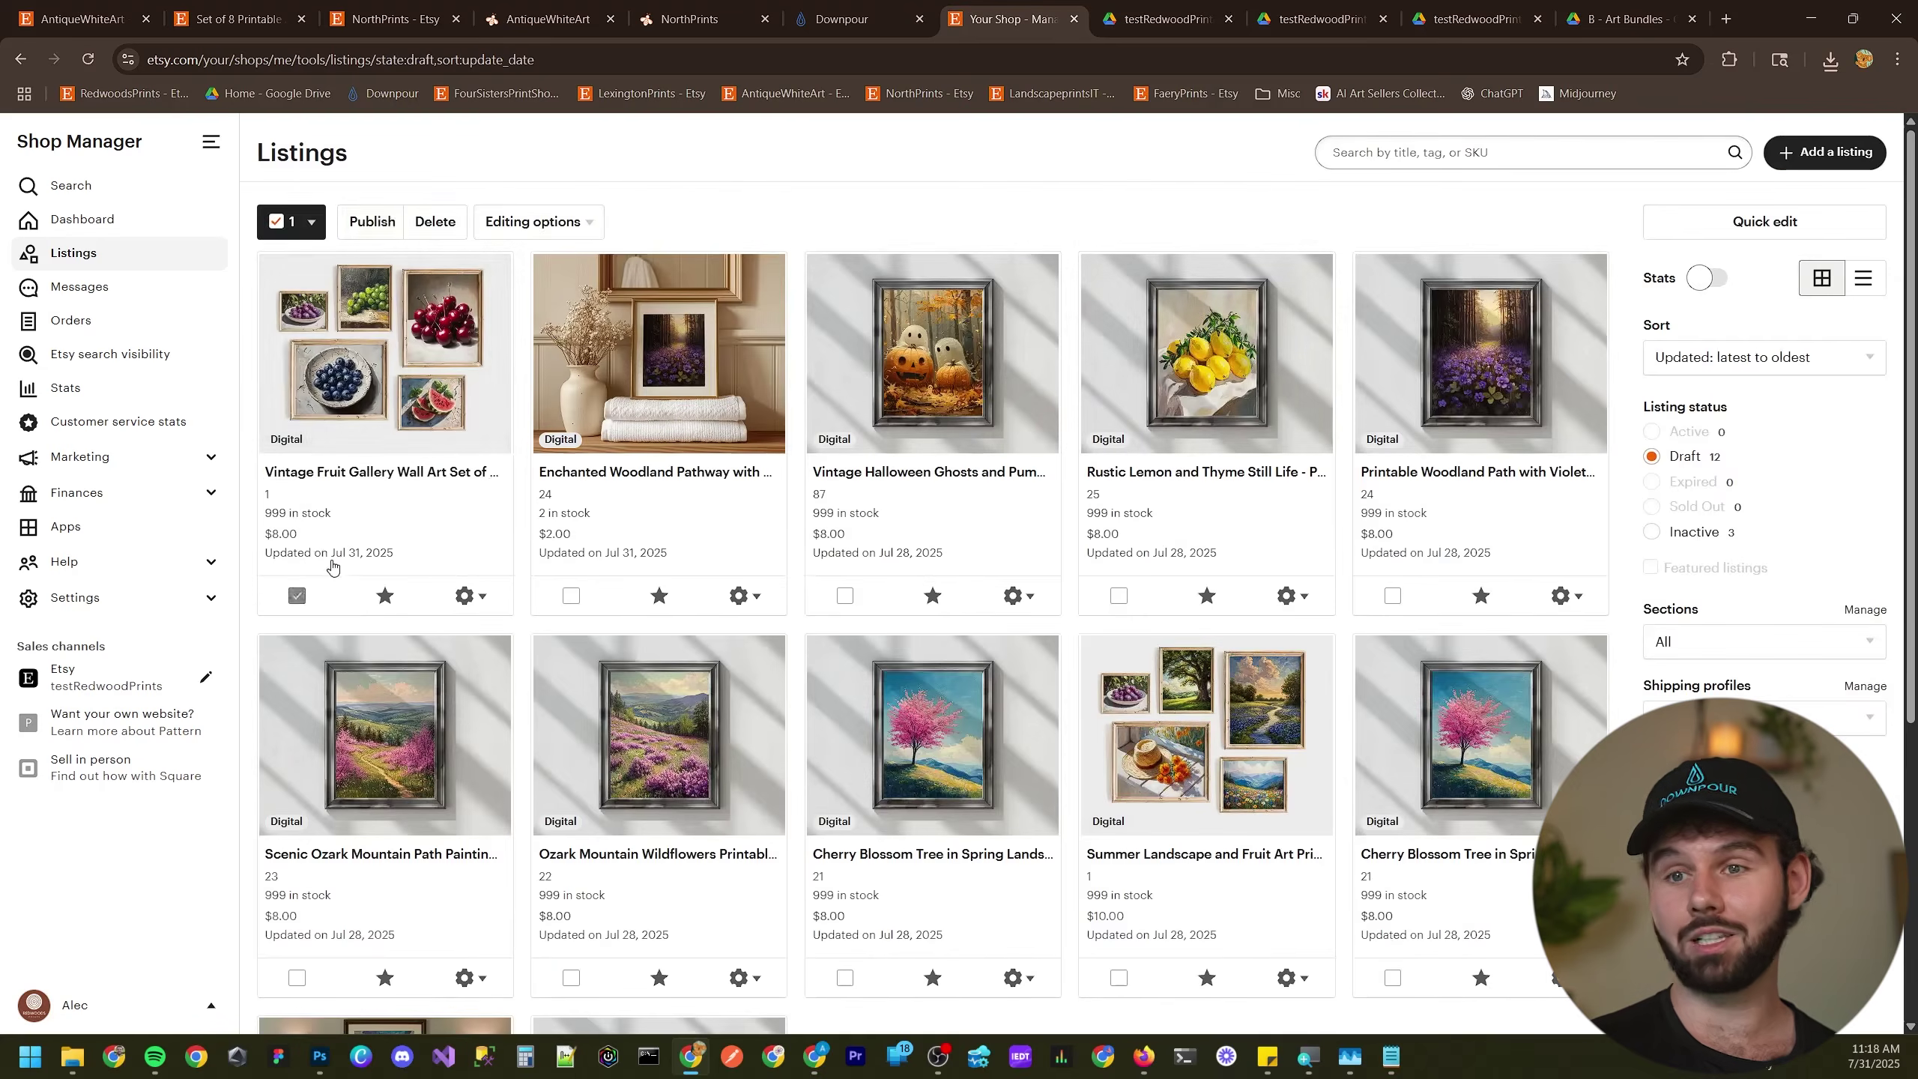
click(371, 221)
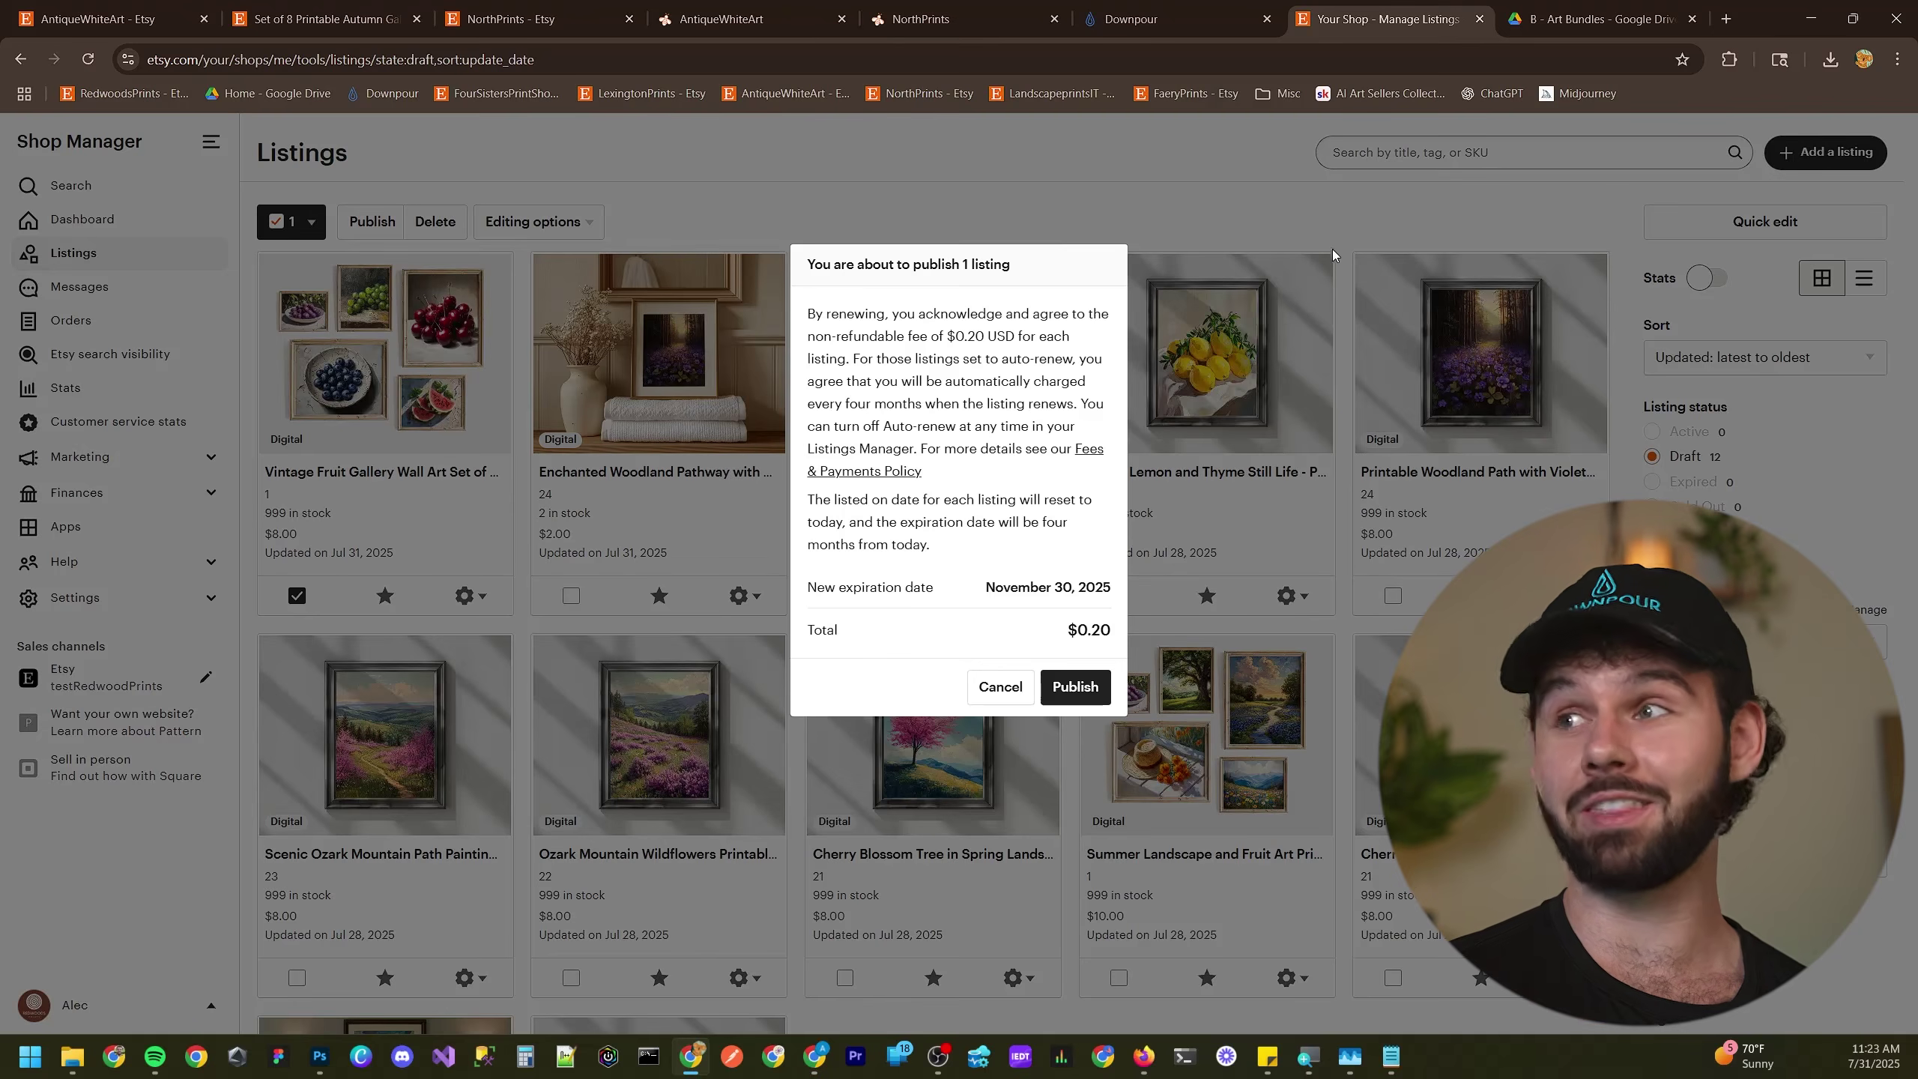
- Open the AI Art Sellers Collective community on Skool and view its Classroom courses
click(1537, 11)
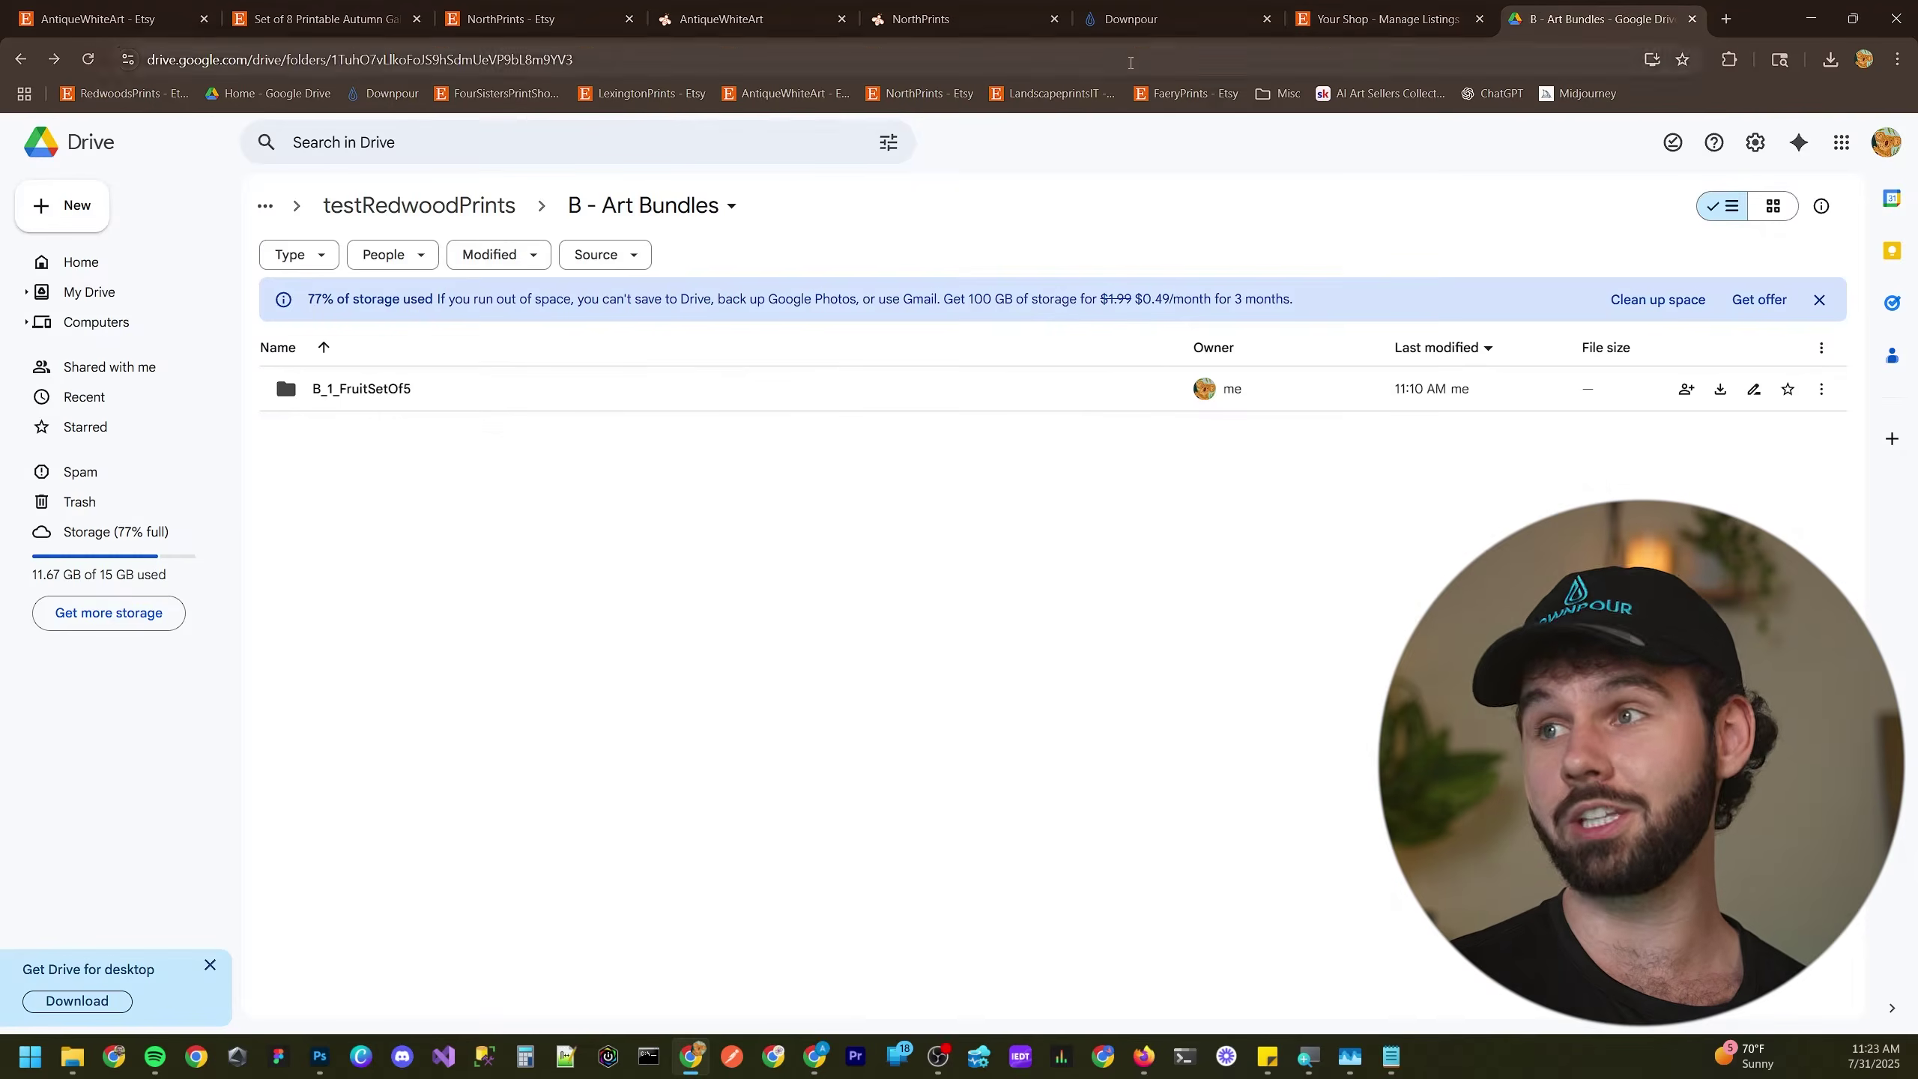
click(1382, 92)
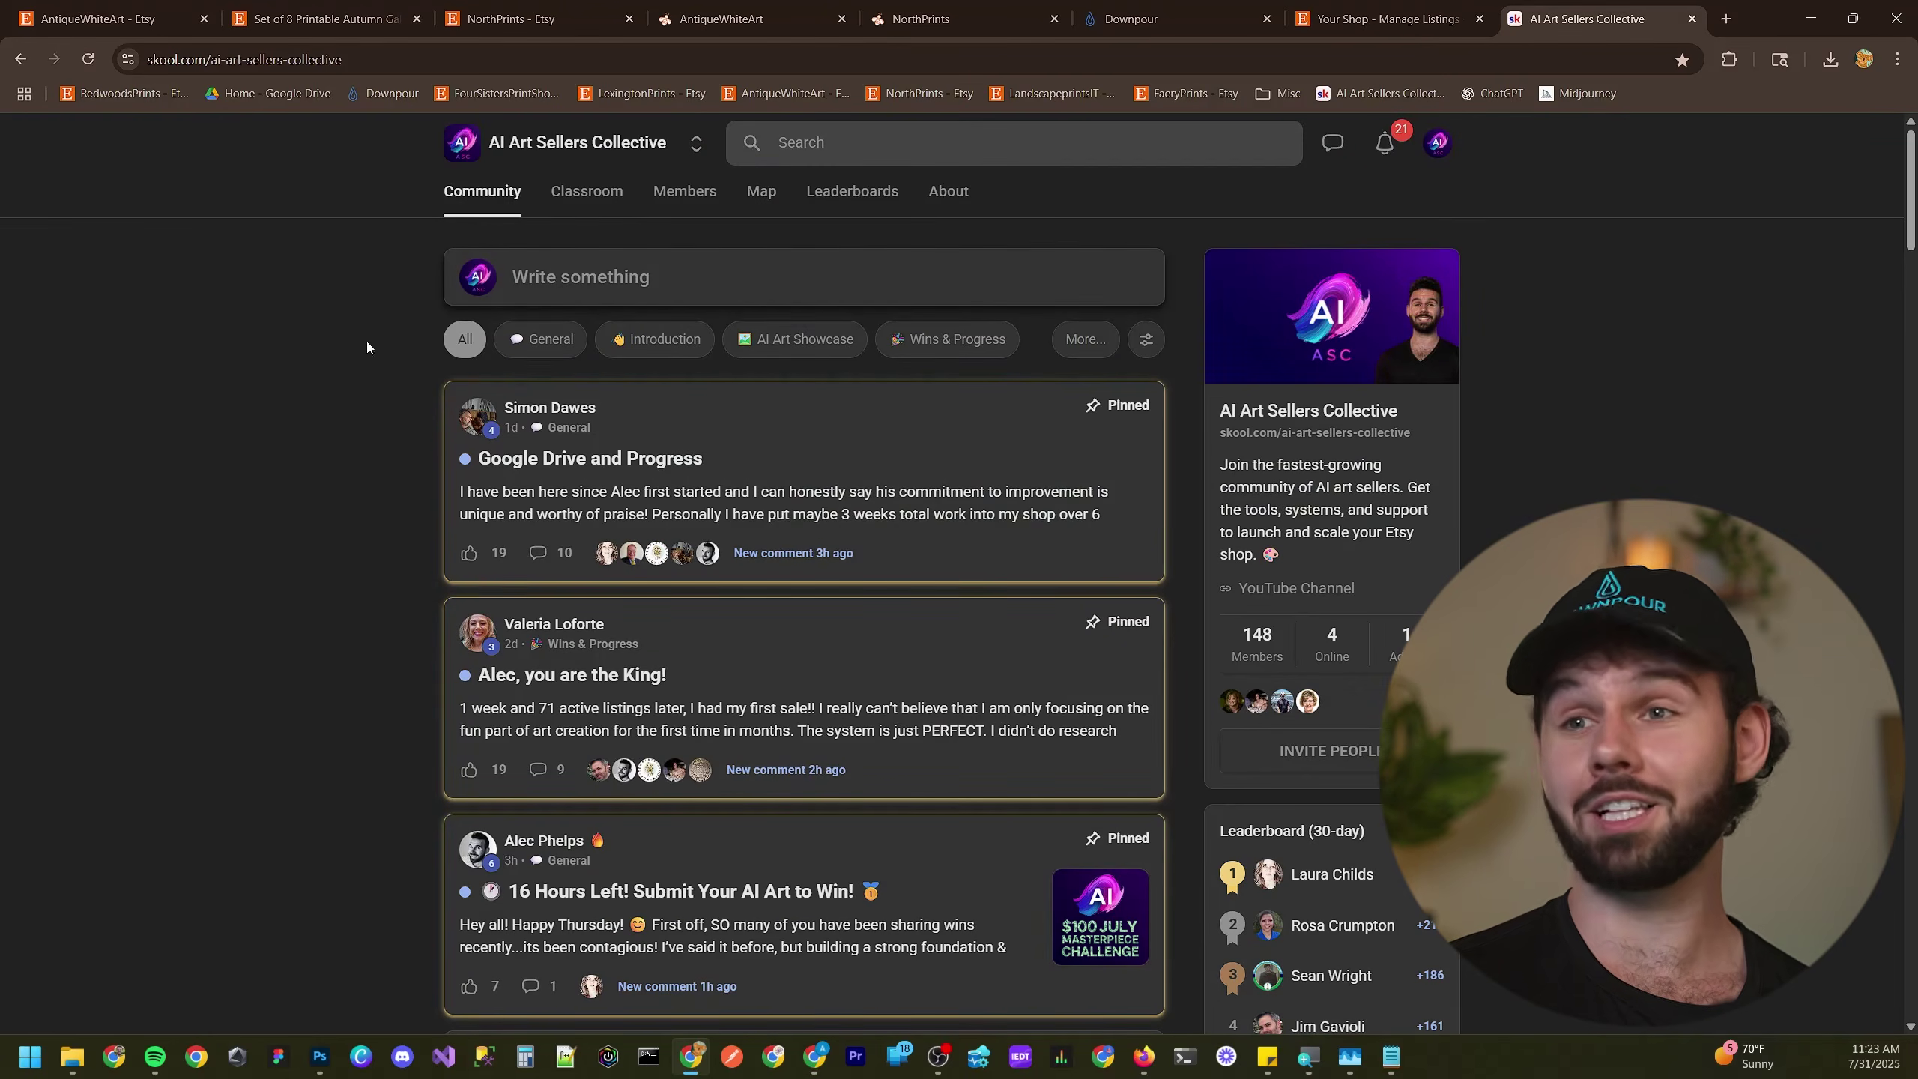
click(587, 191)
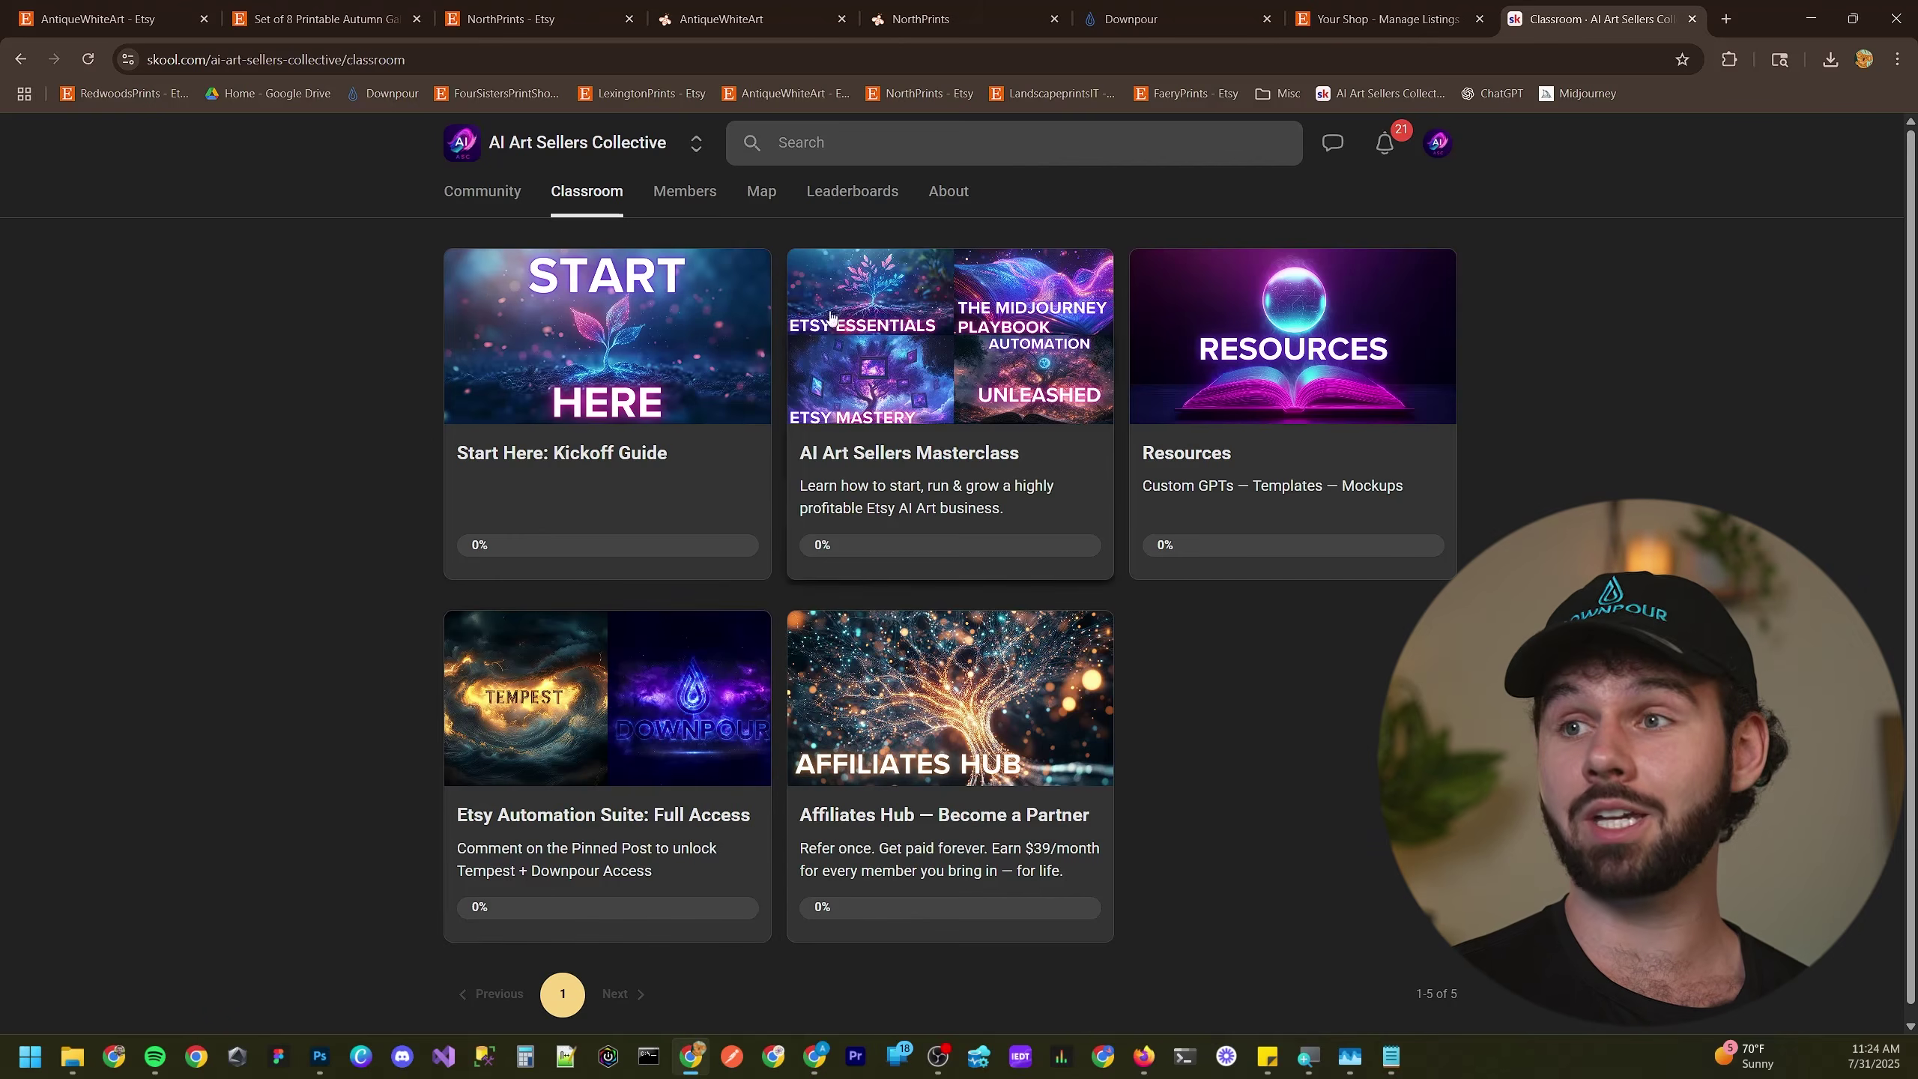
- View the member testimonial images in the community's About gallery, enlarge the last one and close it
click(949, 194)
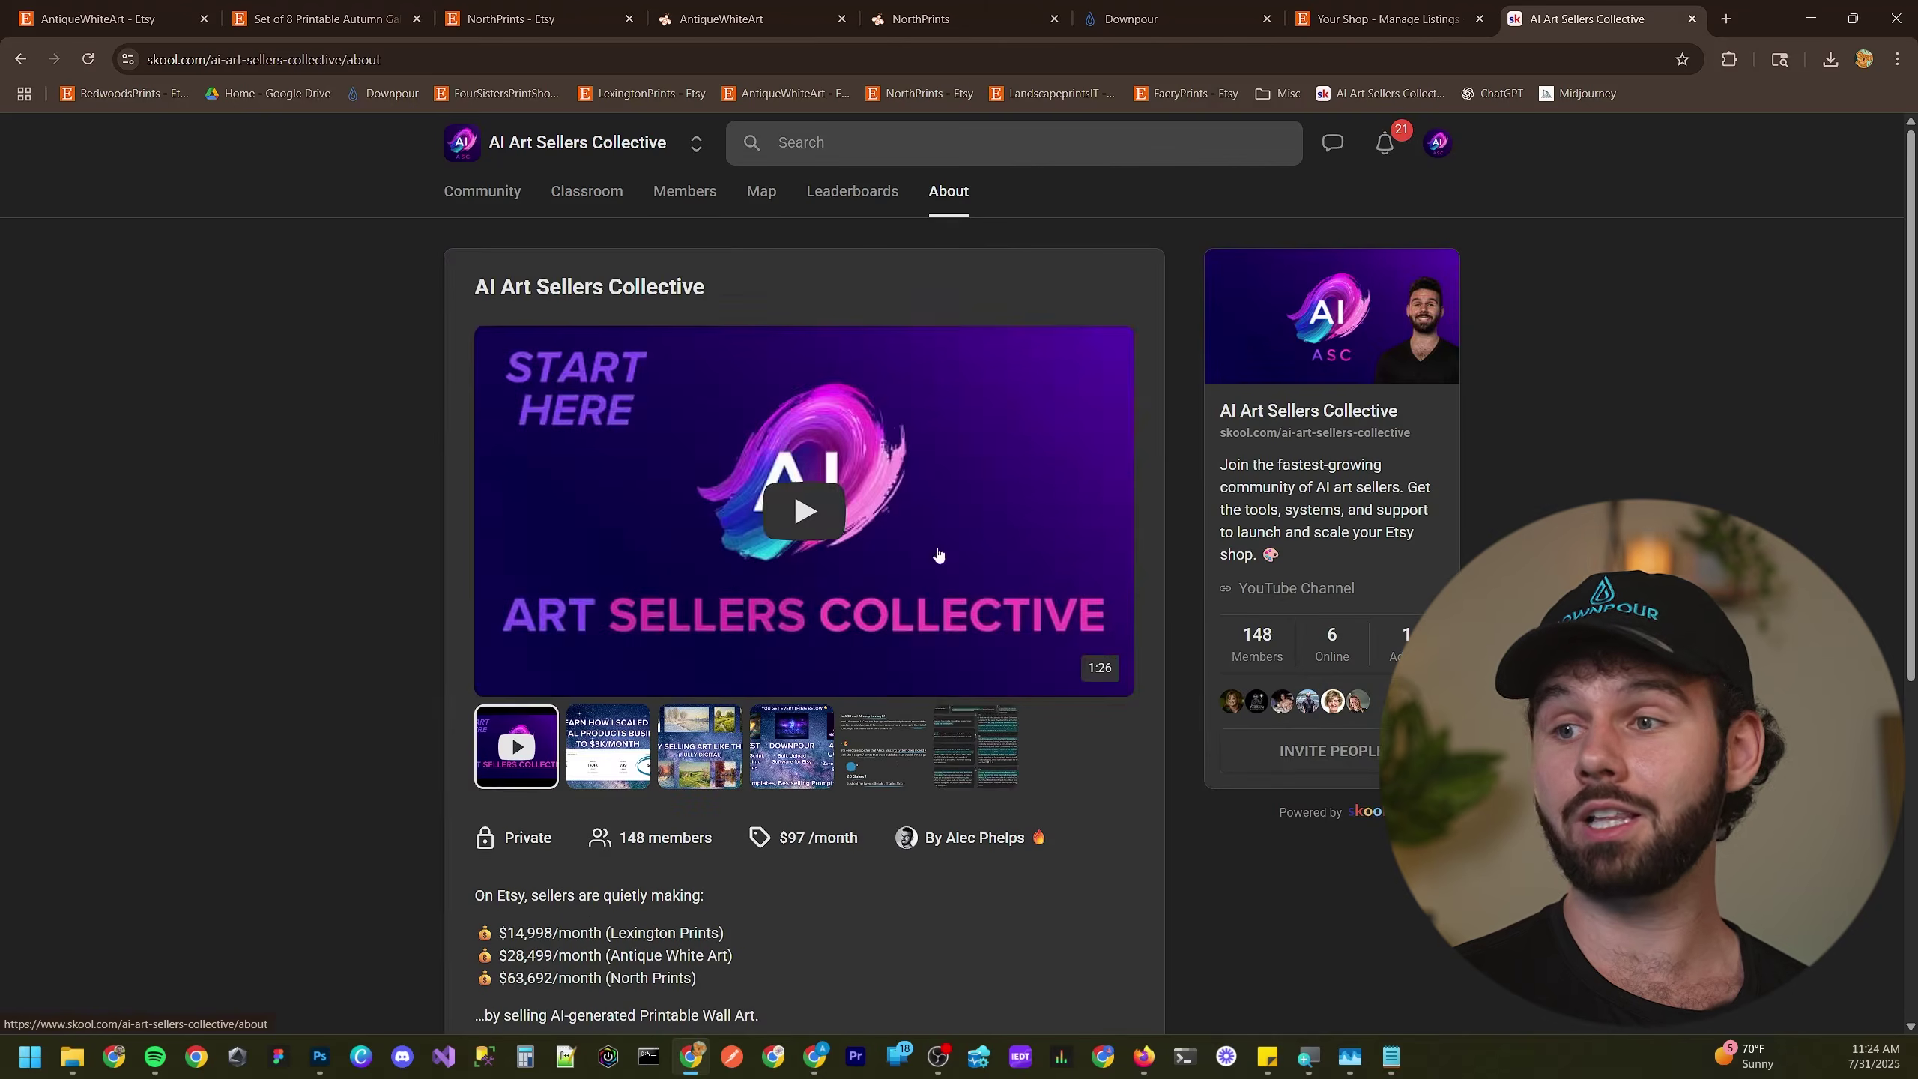
click(971, 746)
click(900, 752)
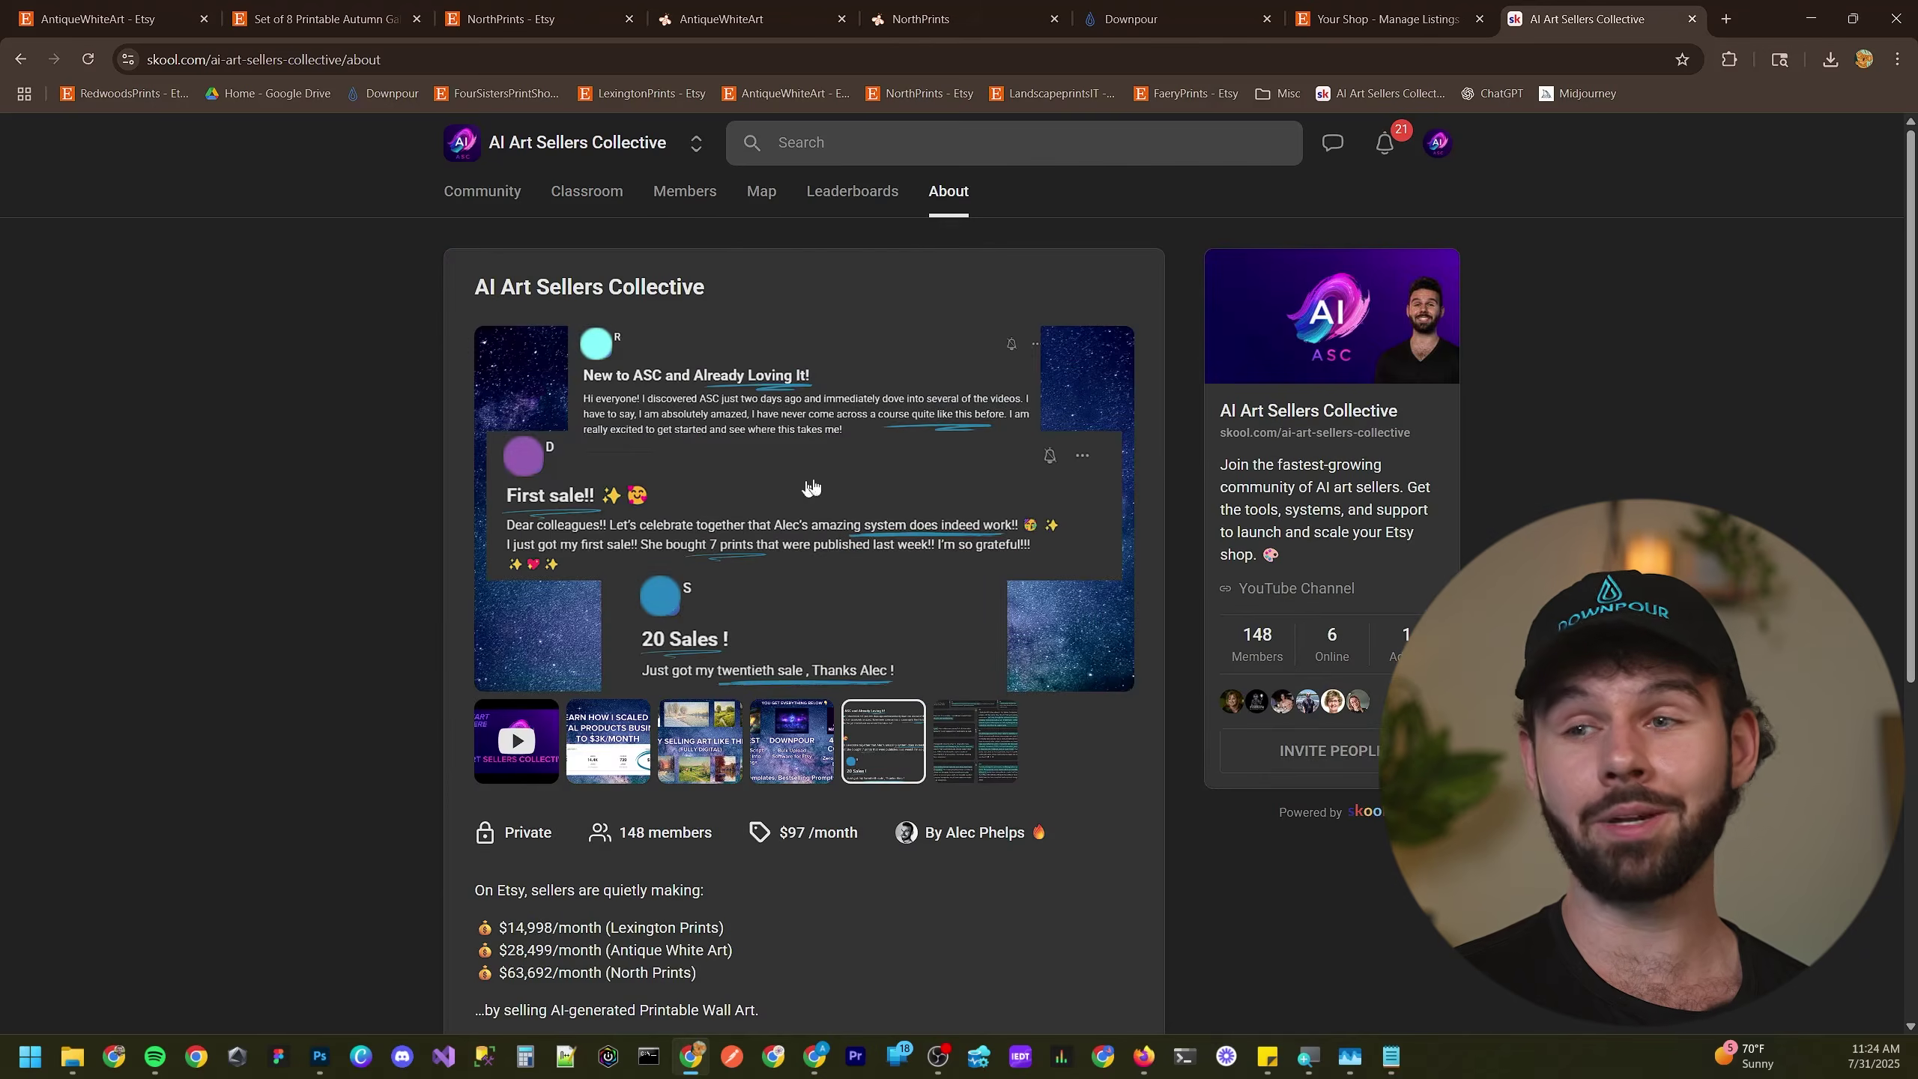
click(956, 748)
click(781, 544)
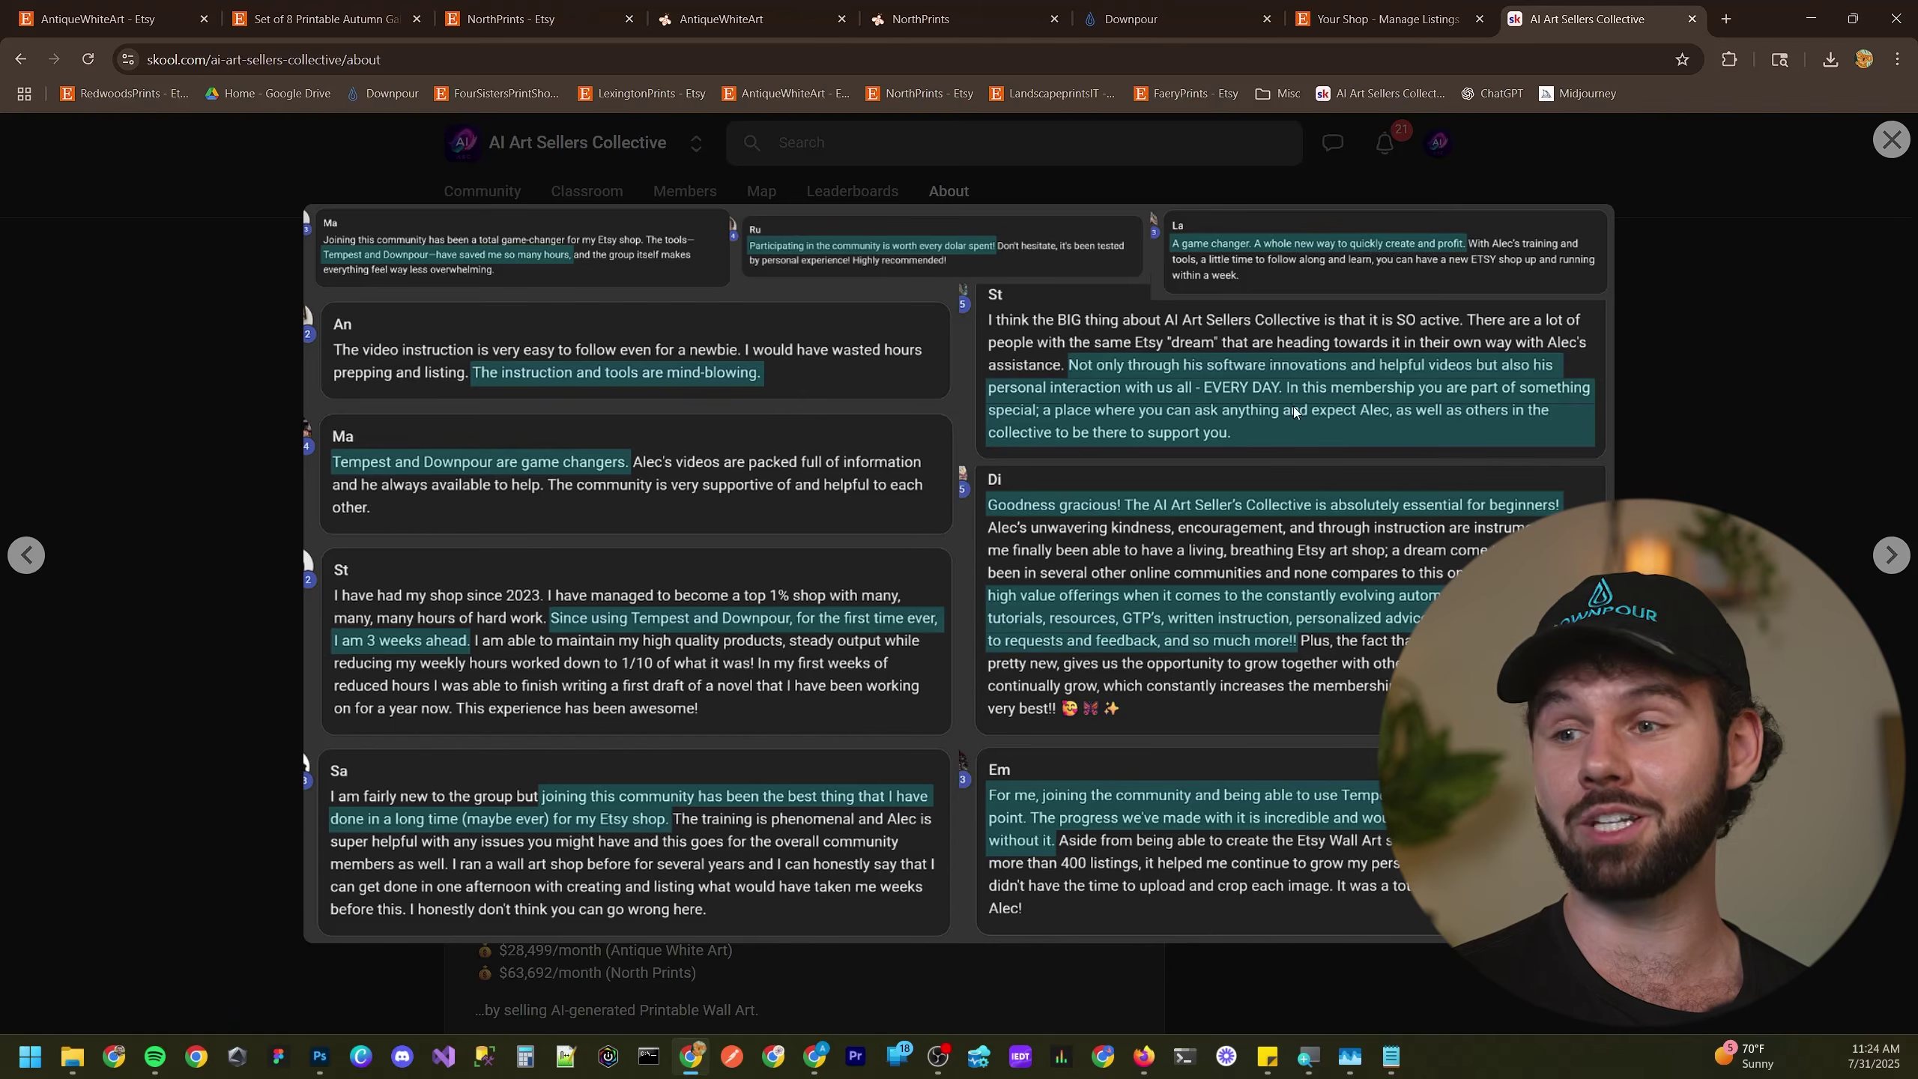
click(241, 381)
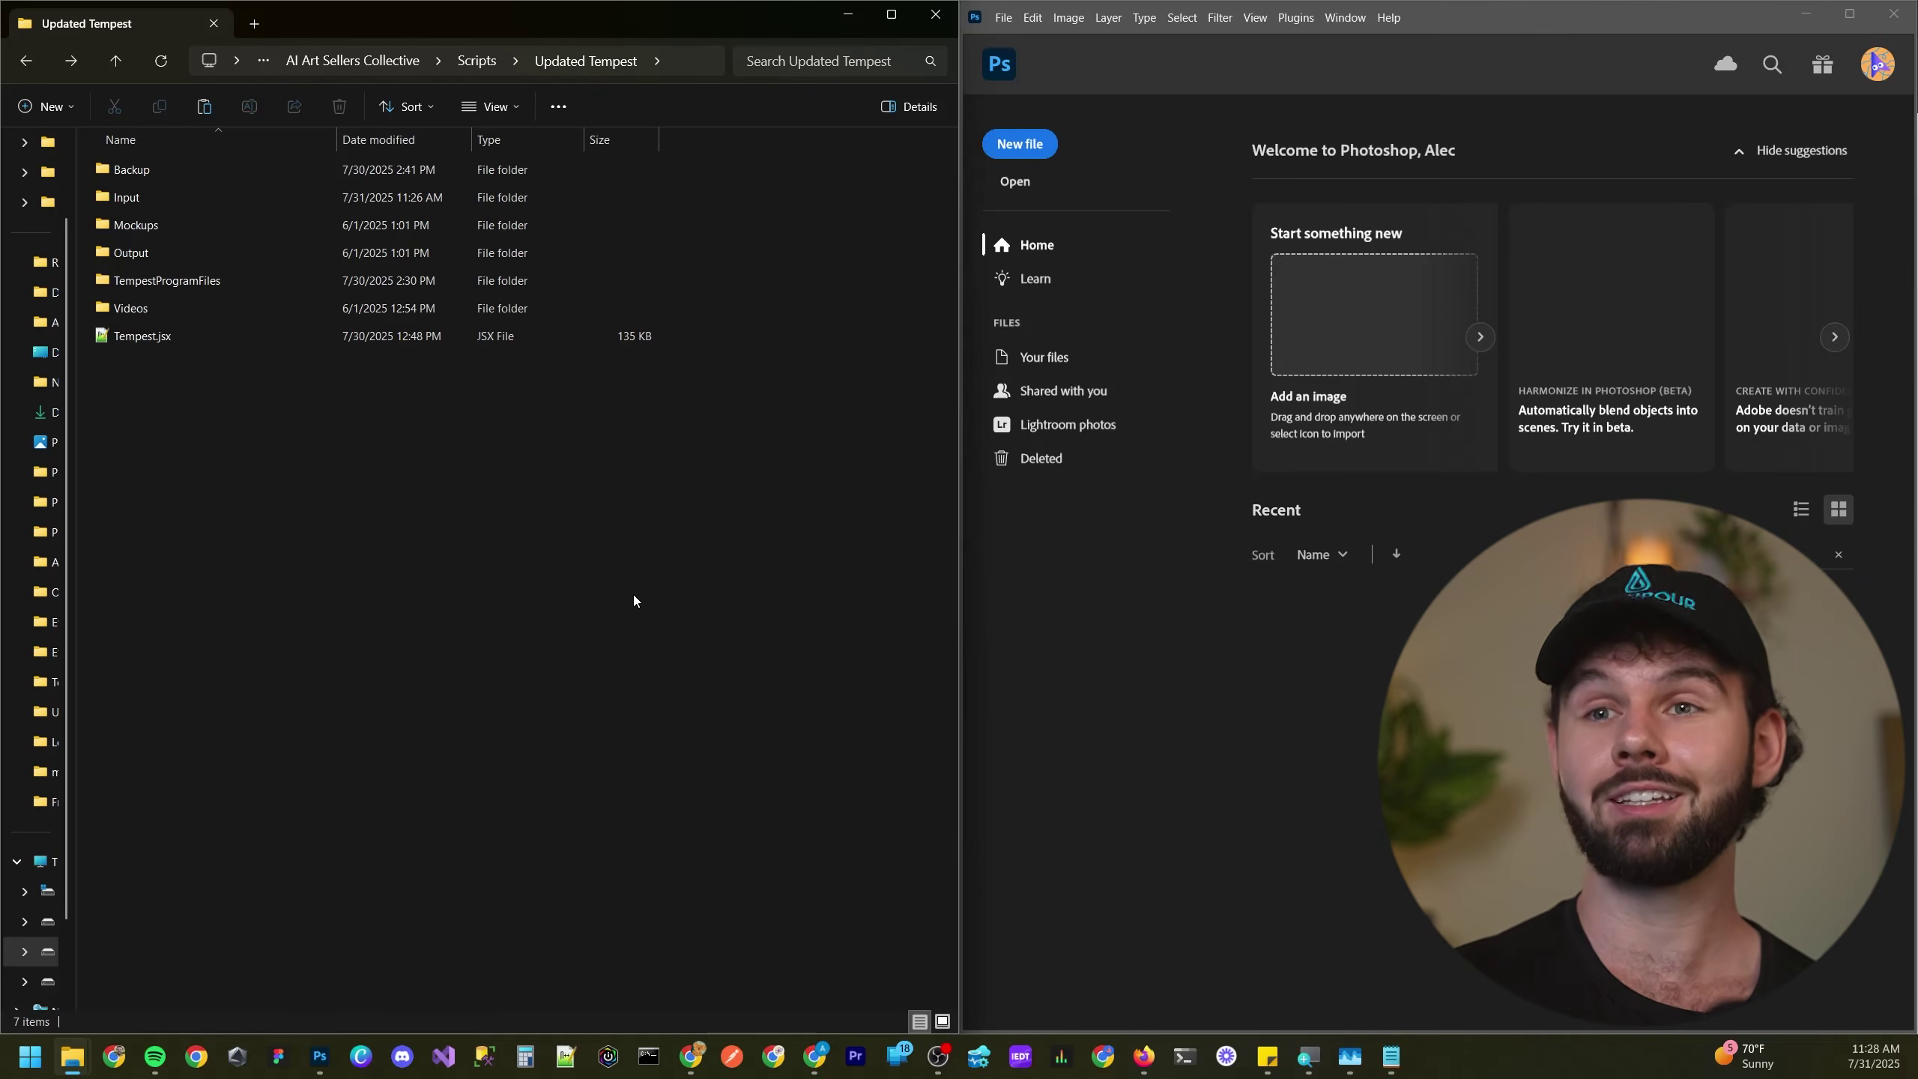
- In File Explorer, open the FrameBundlesMockups folder inside Updated Tempest's Mockups folder and select Double H and V.psd
double_click(213, 227)
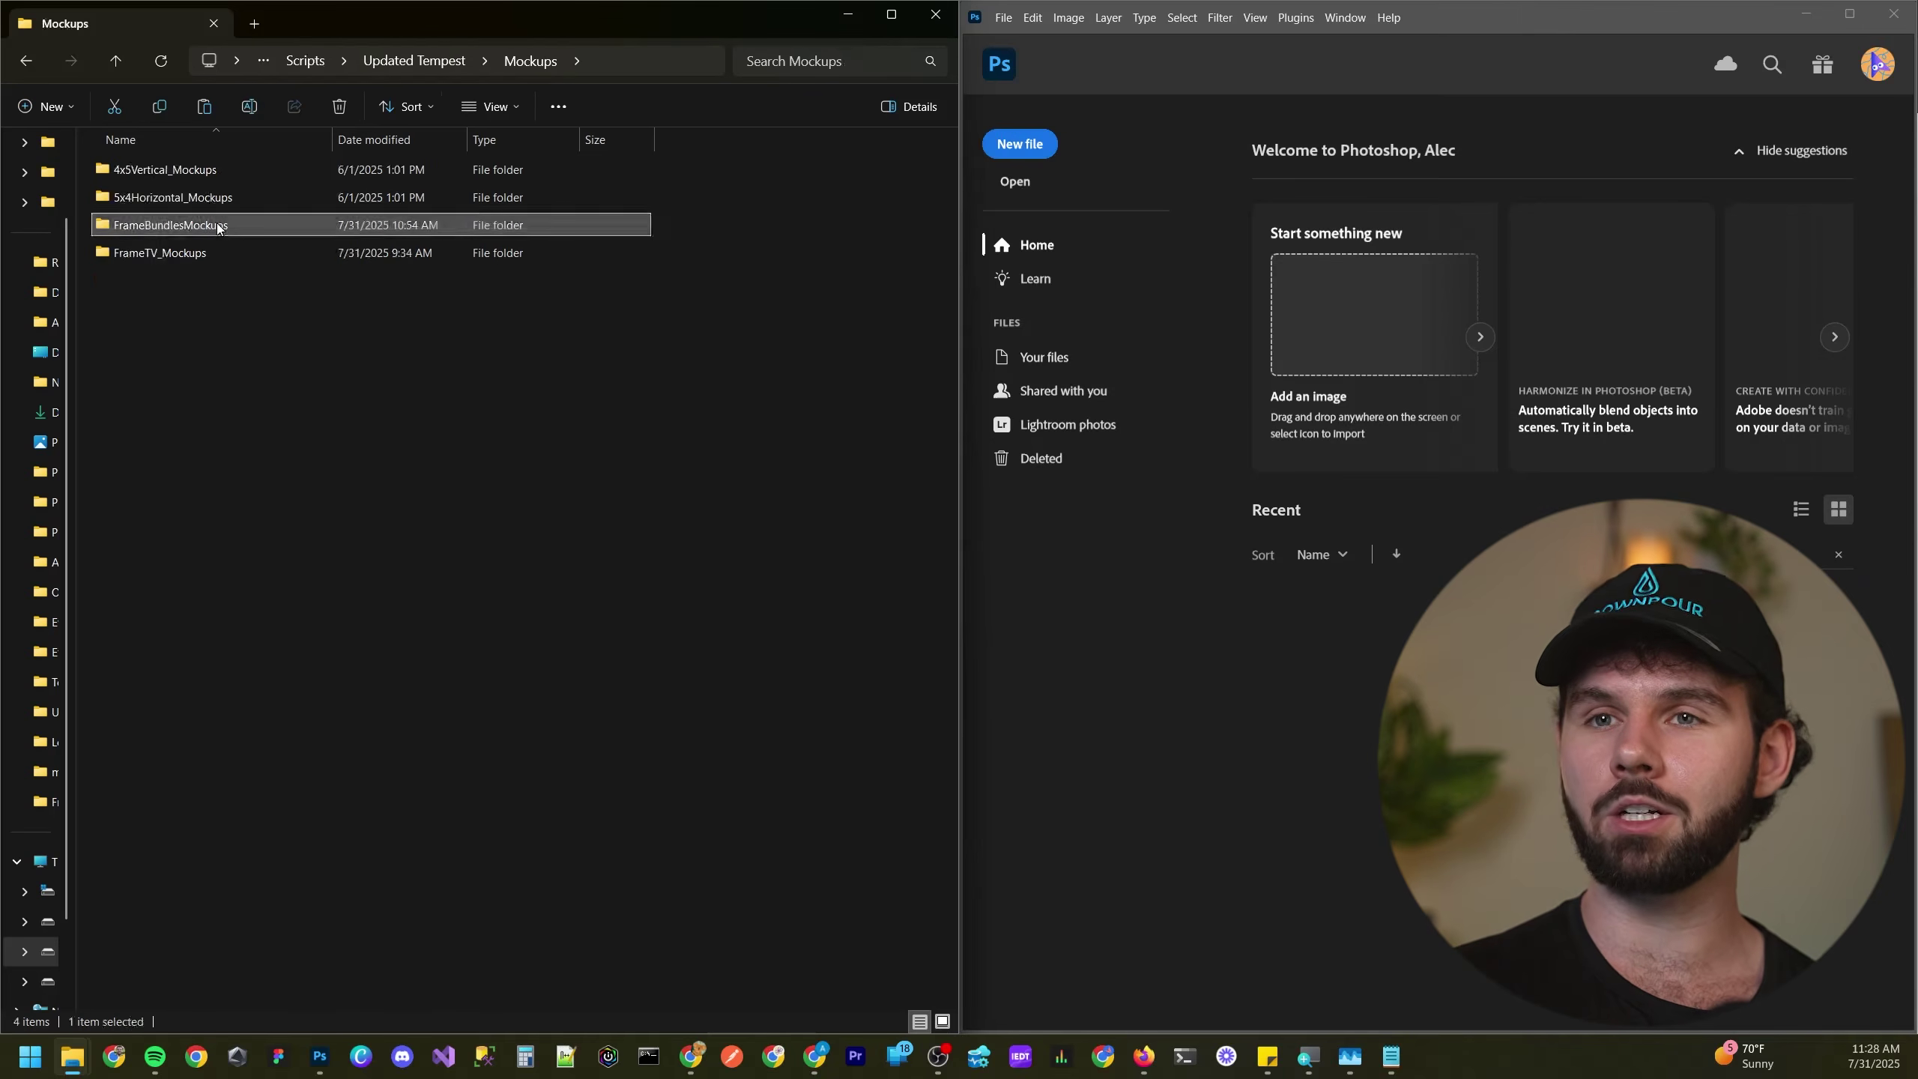
double_click(214, 225)
click(159, 227)
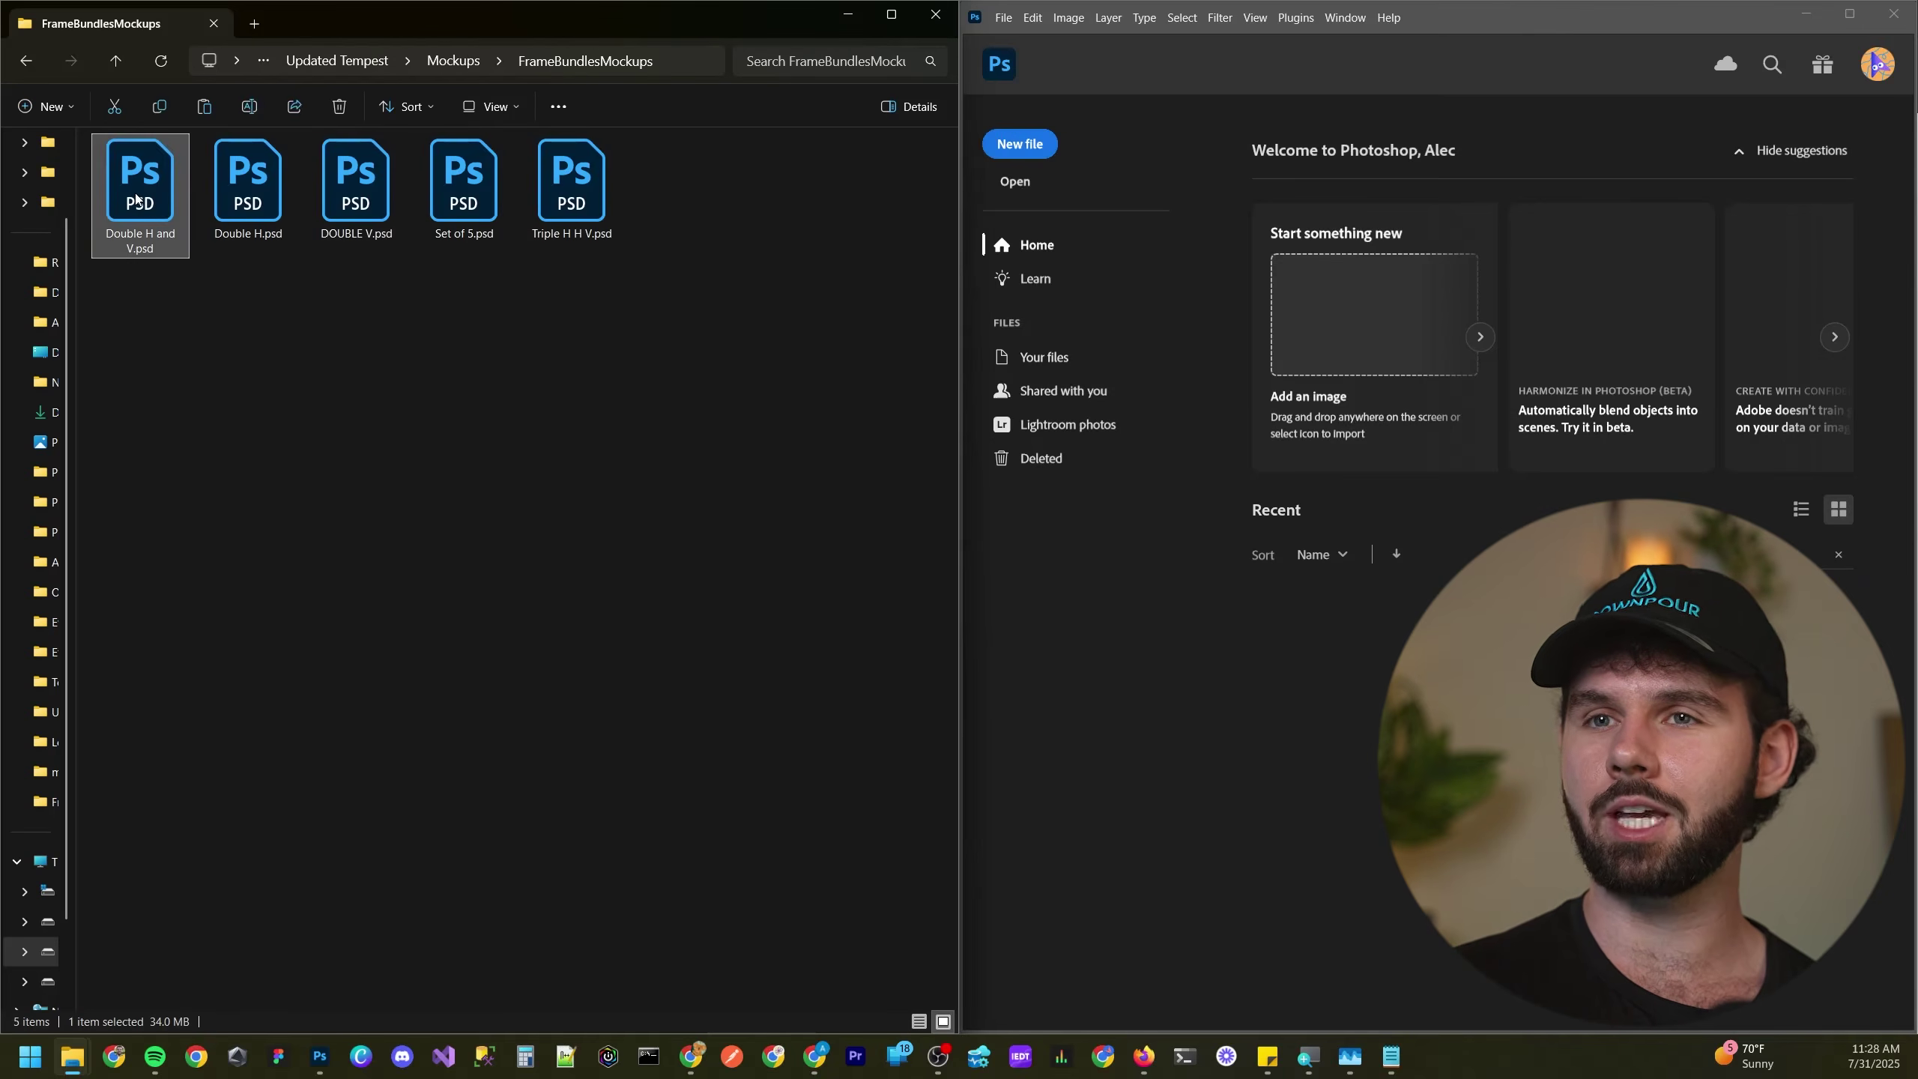
- Open Double H and V.psd in Photoshop and examine layer A by hiding and reshowing it
key(Return)
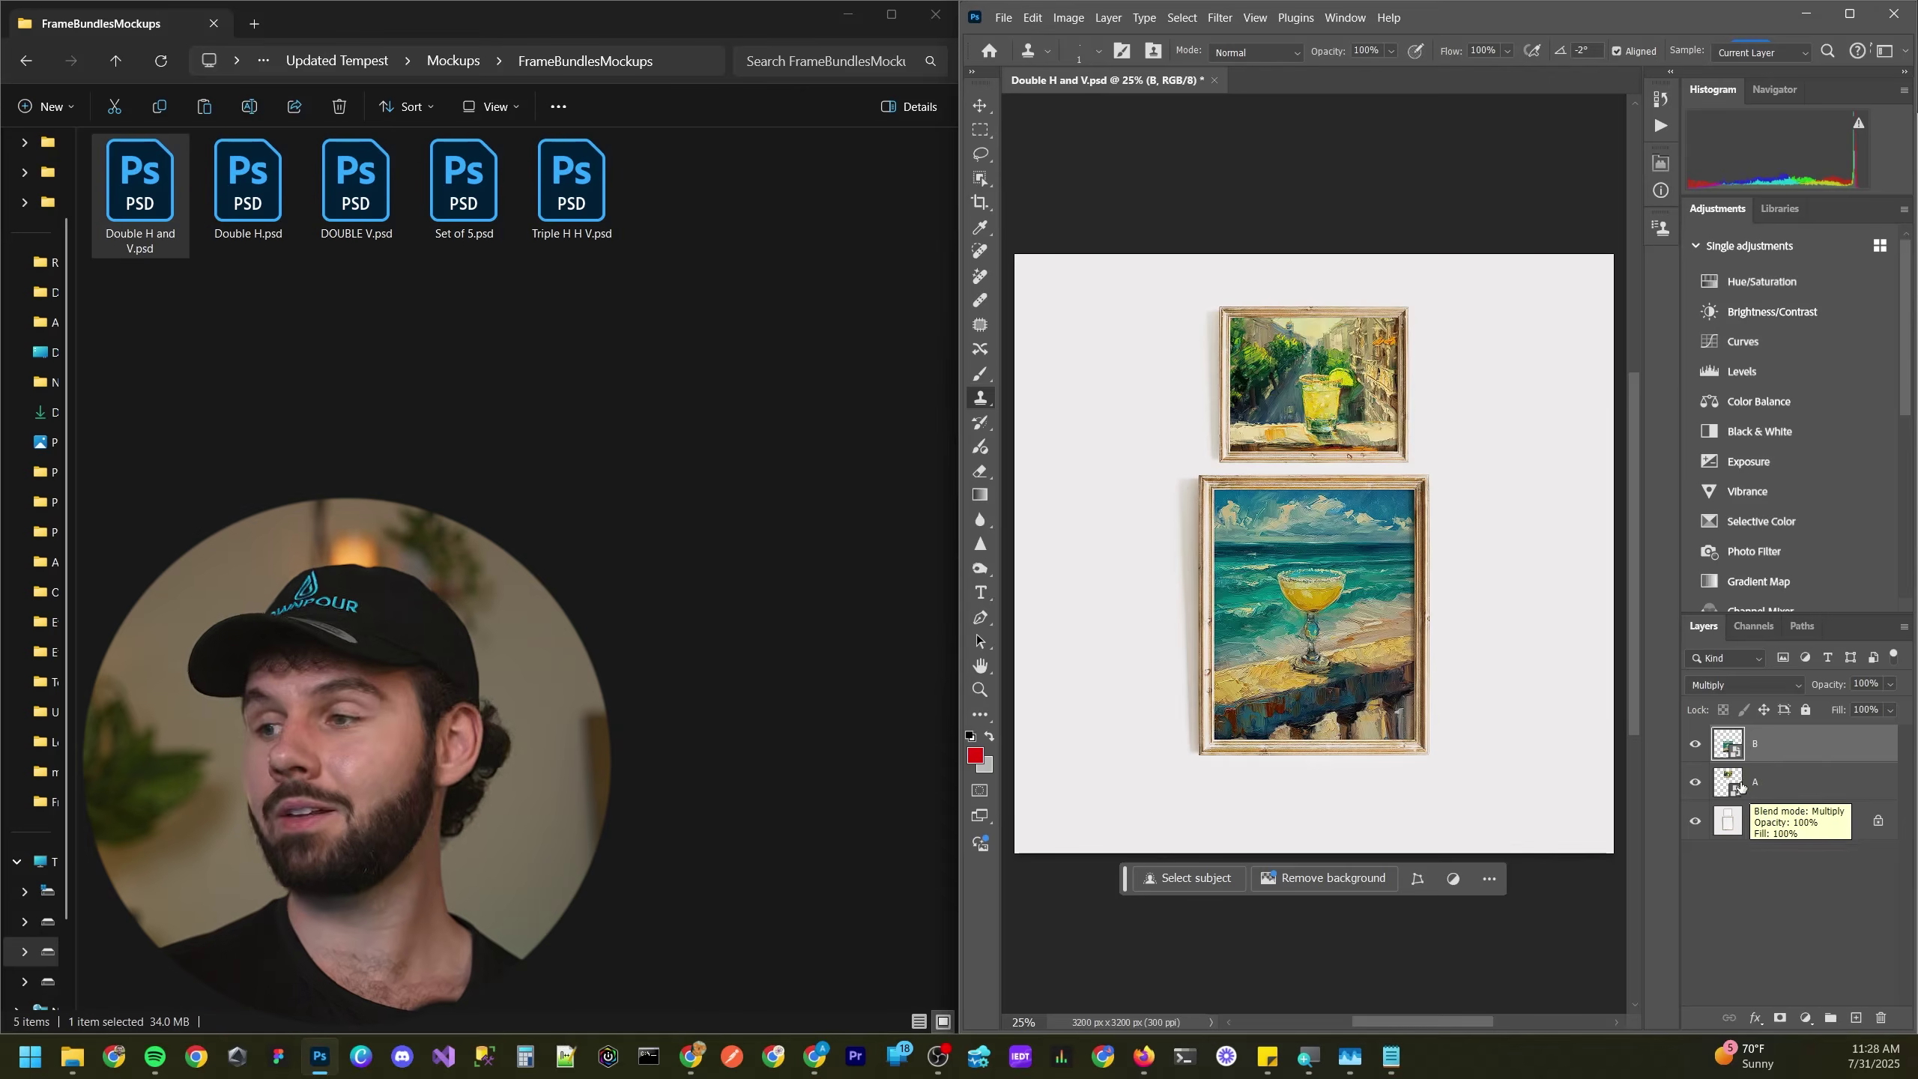
click(1696, 783)
click(1695, 783)
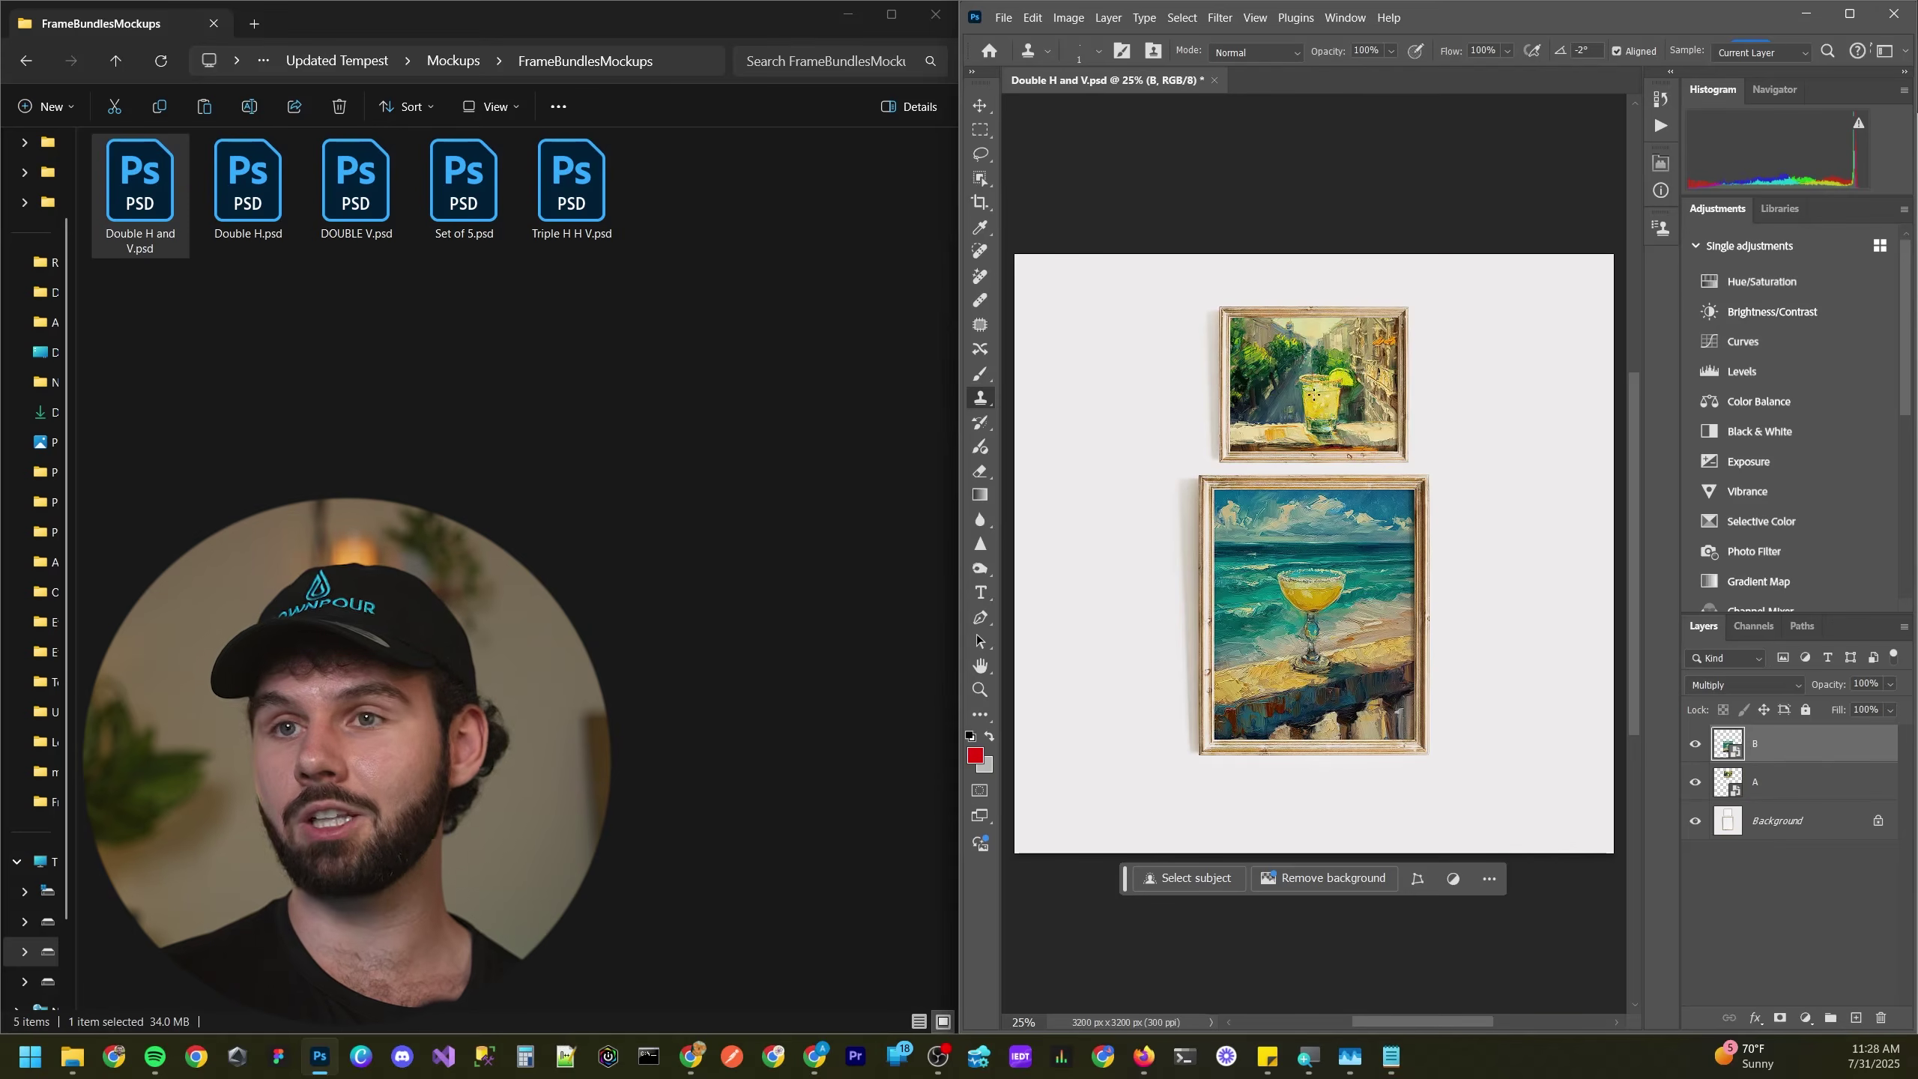
- Open Double H.psd and examine its layer A by hiding and reshowing it
key(Right)
key(Return)
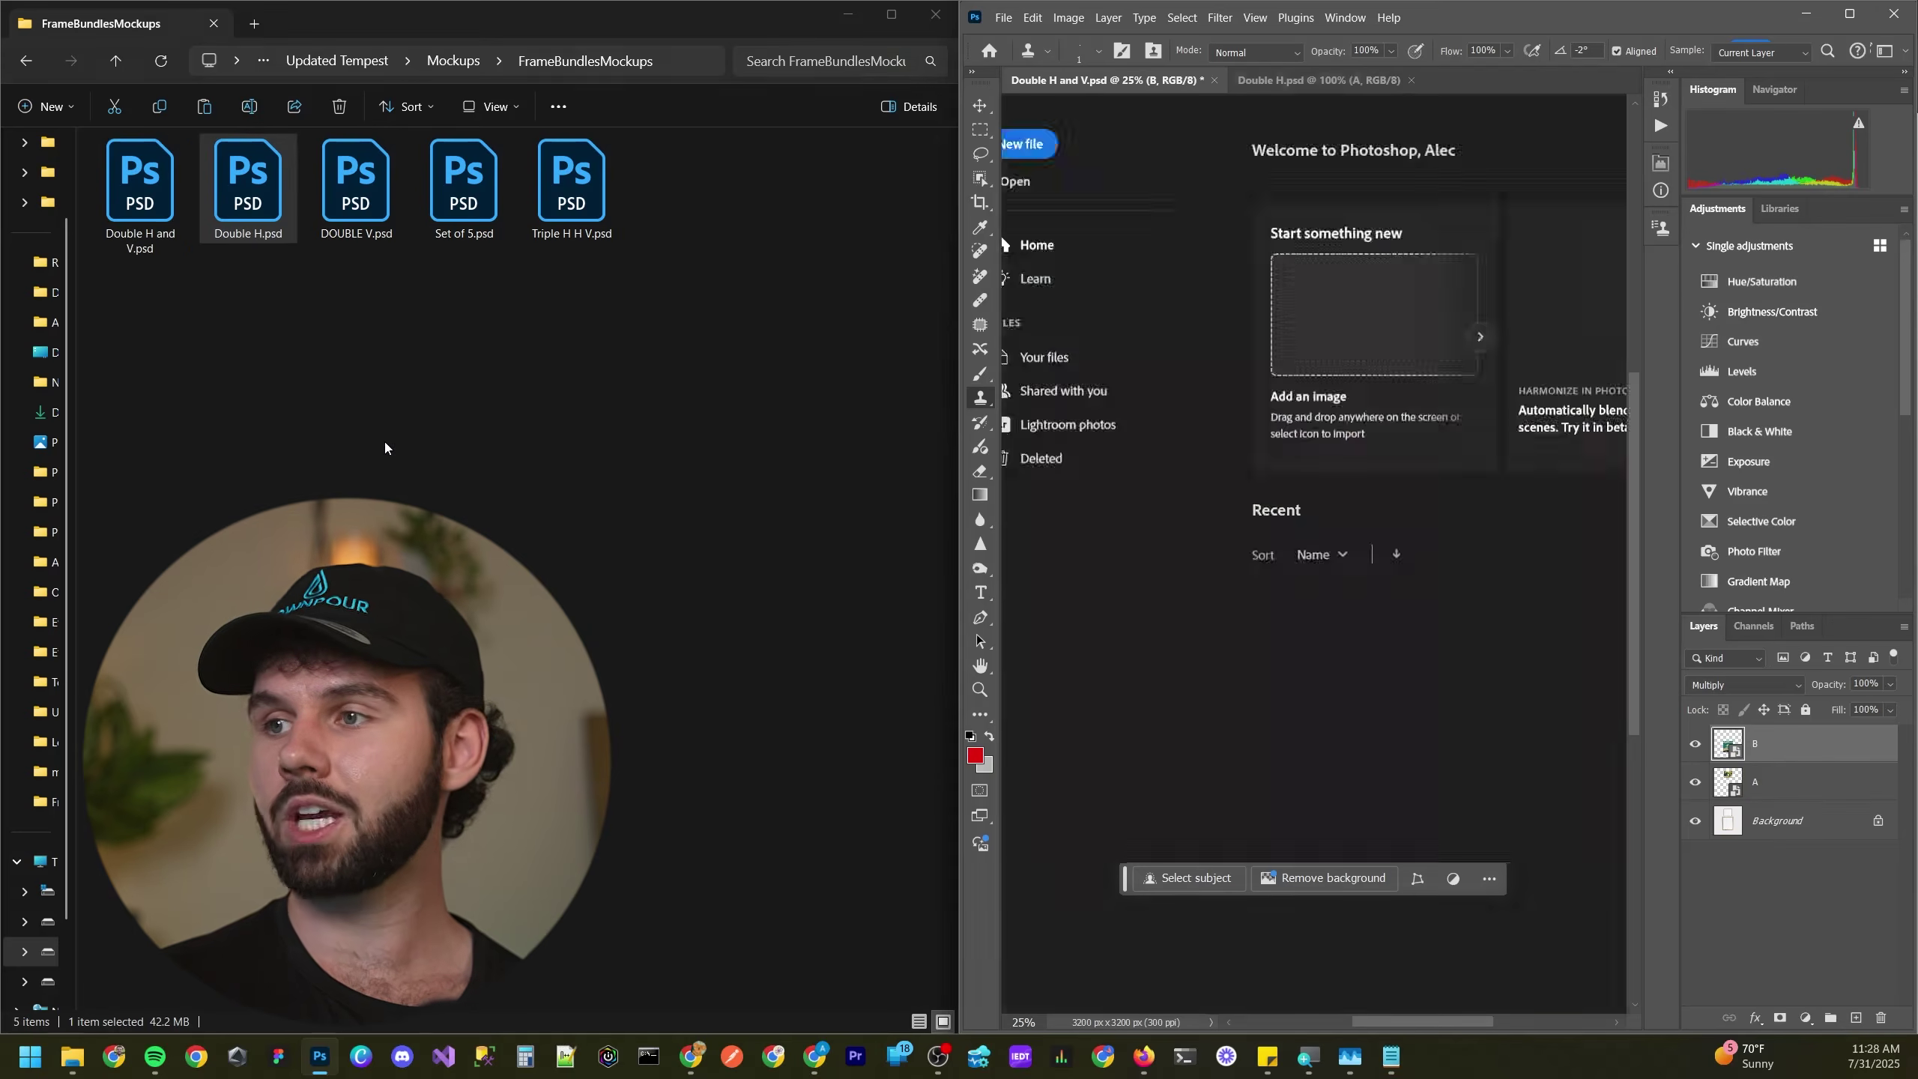
click(1695, 788)
click(1694, 788)
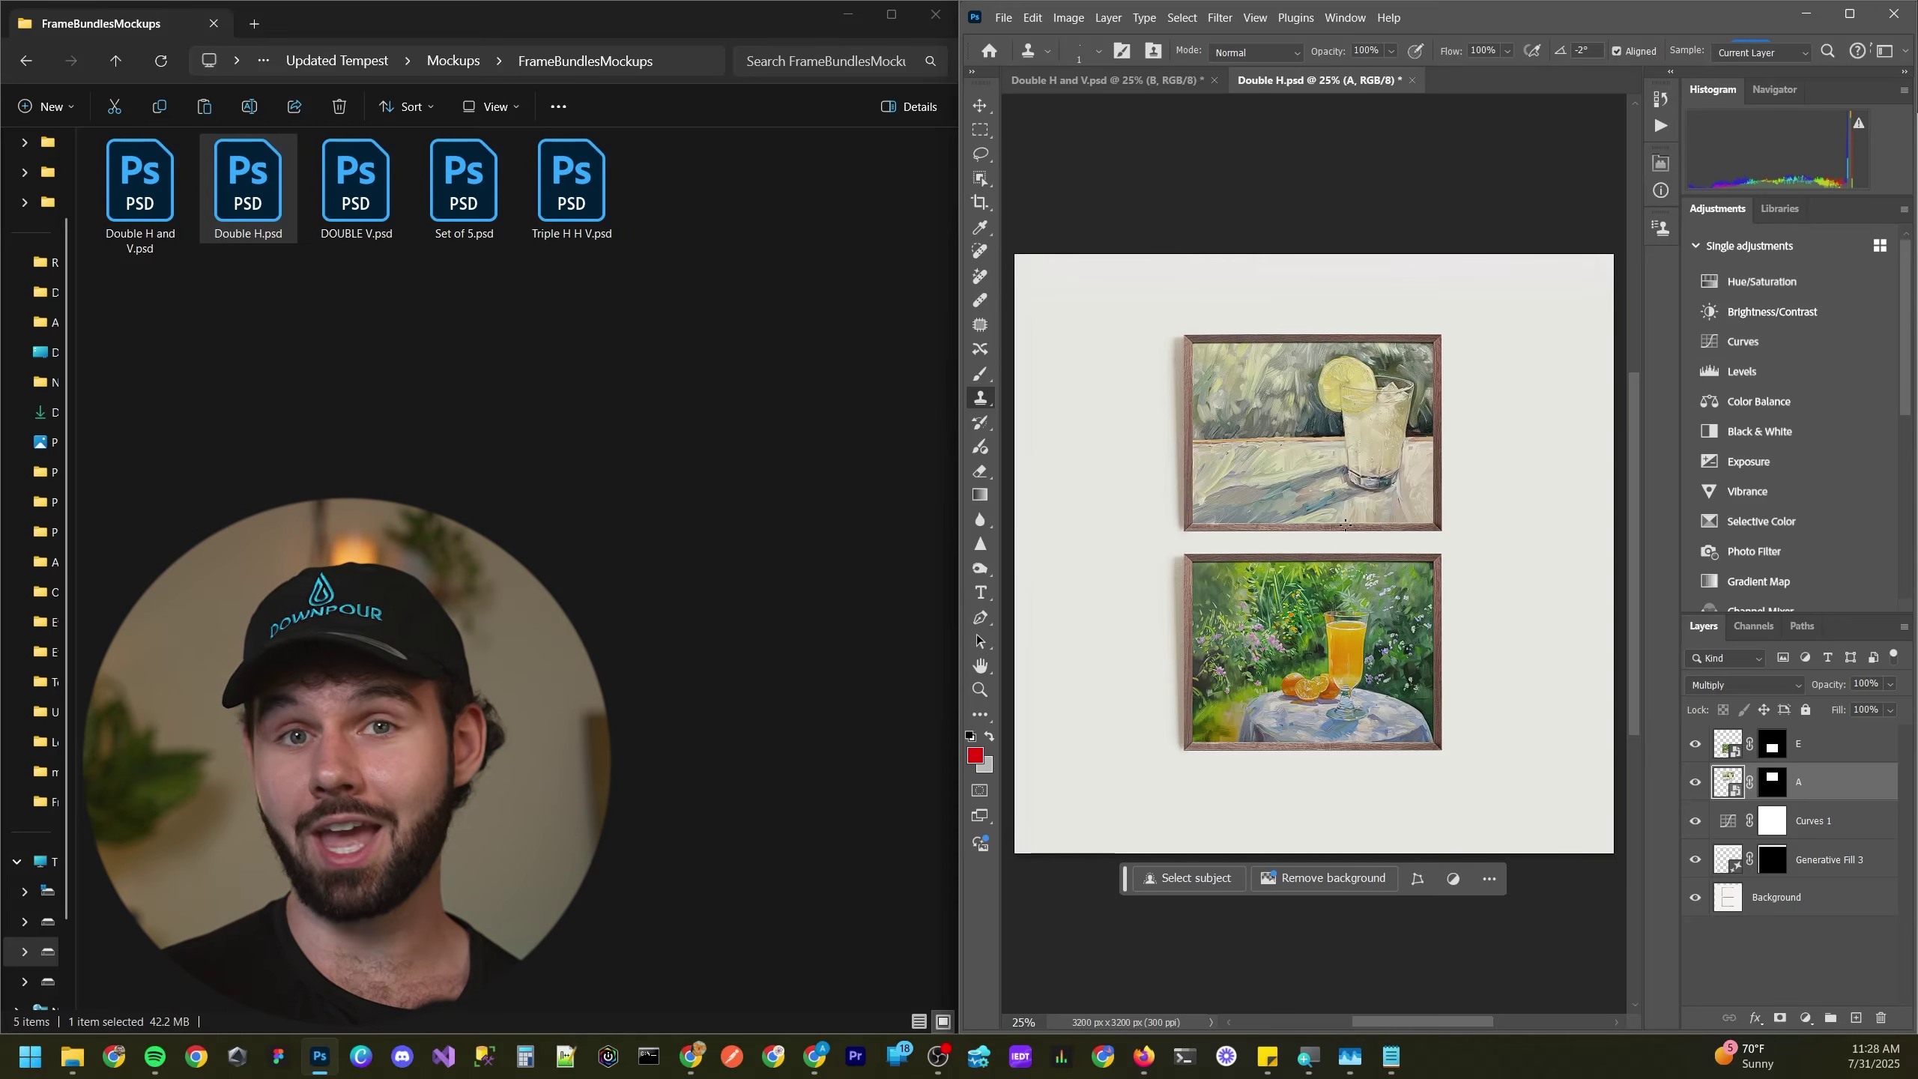
key(ctrl+Tab)
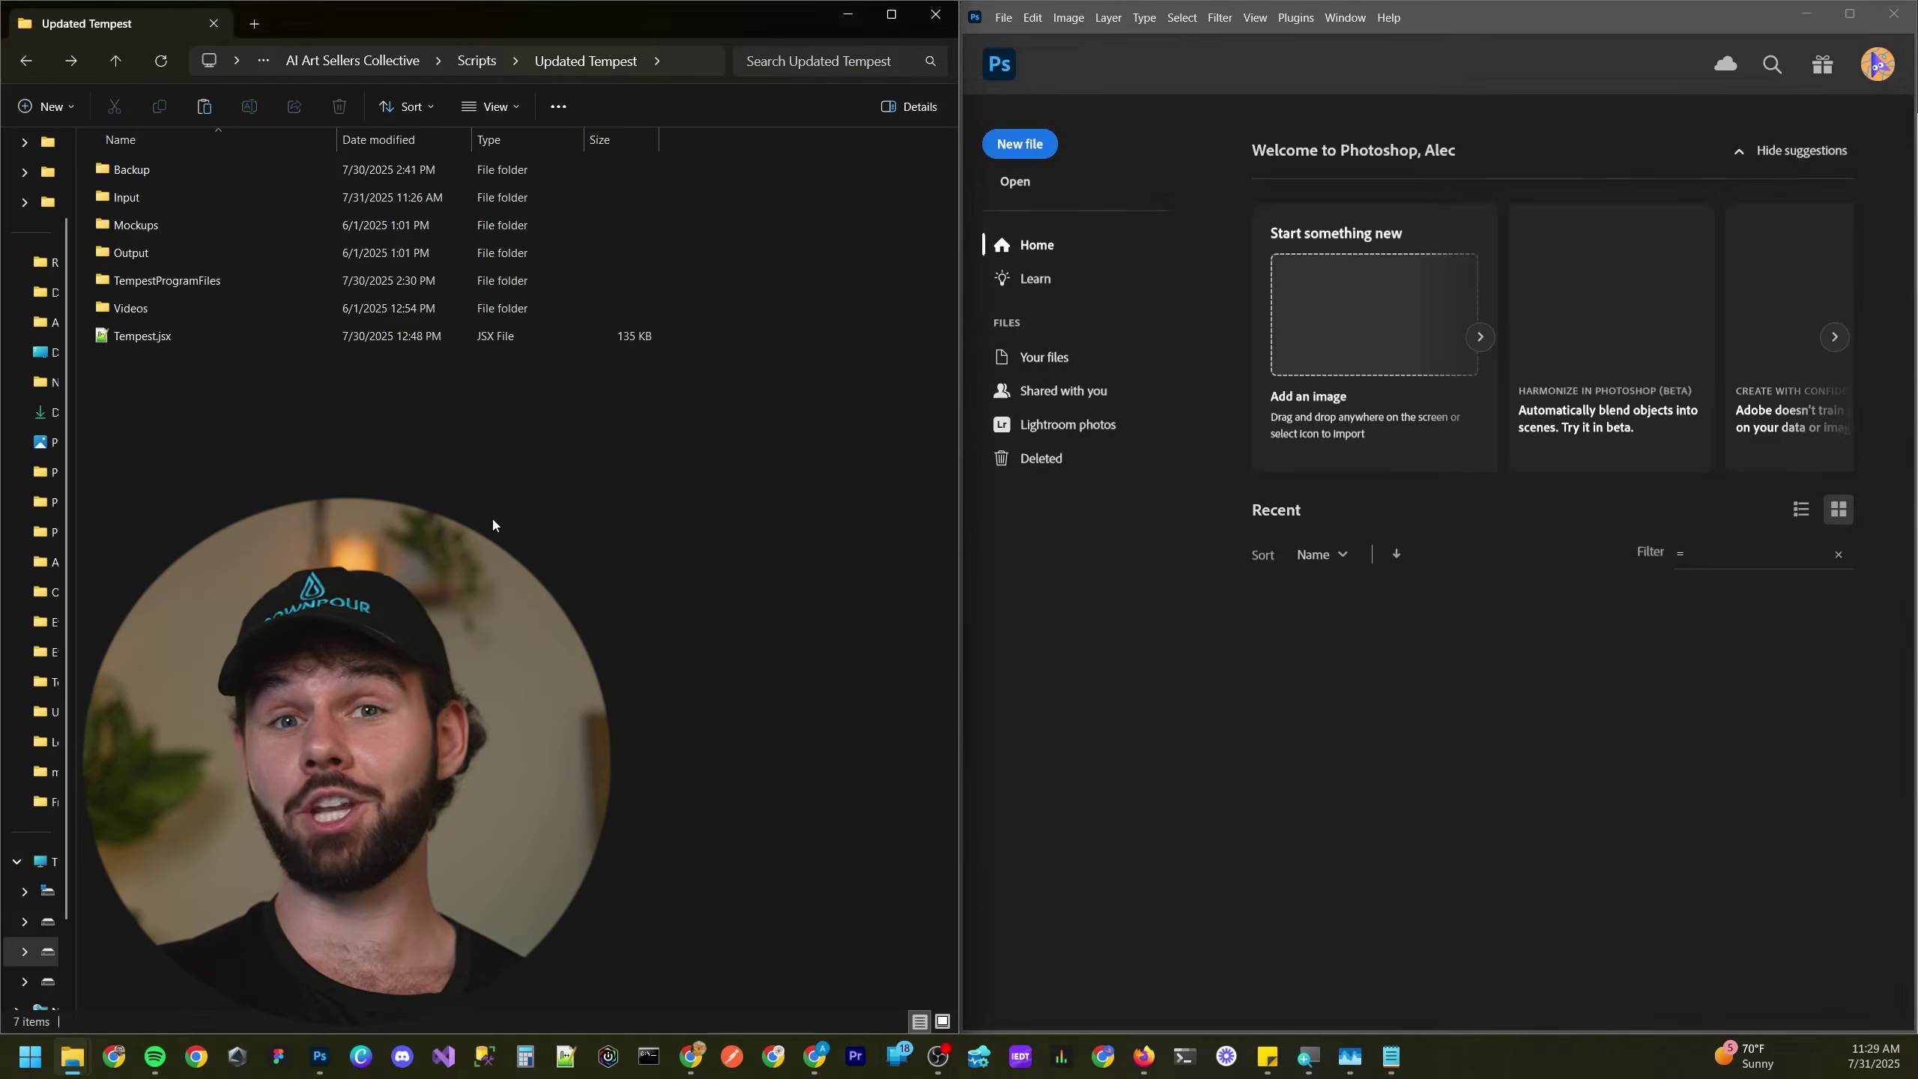
- Run the Tempest.jsx script in Photoshop and choose the Frame Bundle orientation with manually assigned image placement
click(1002, 18)
mouse_move(1068, 482)
click(1247, 665)
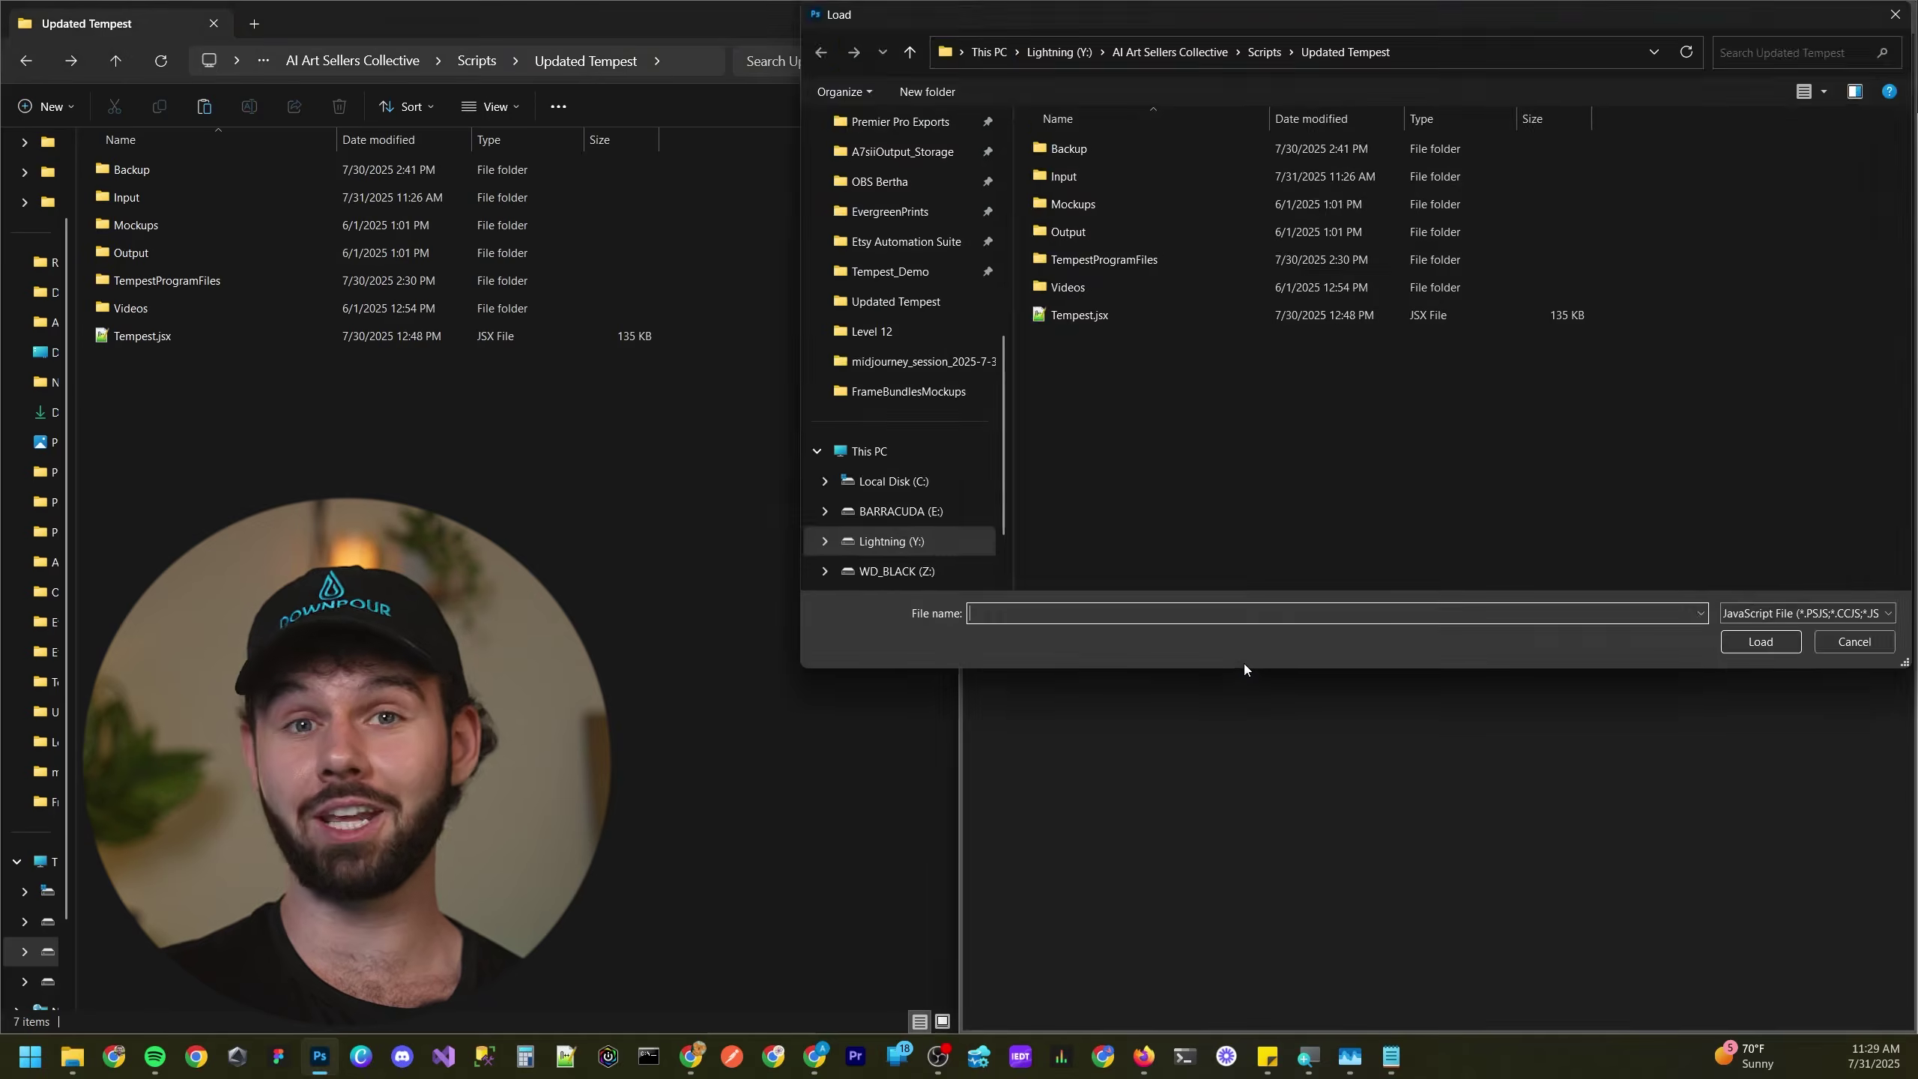
double_click(1112, 315)
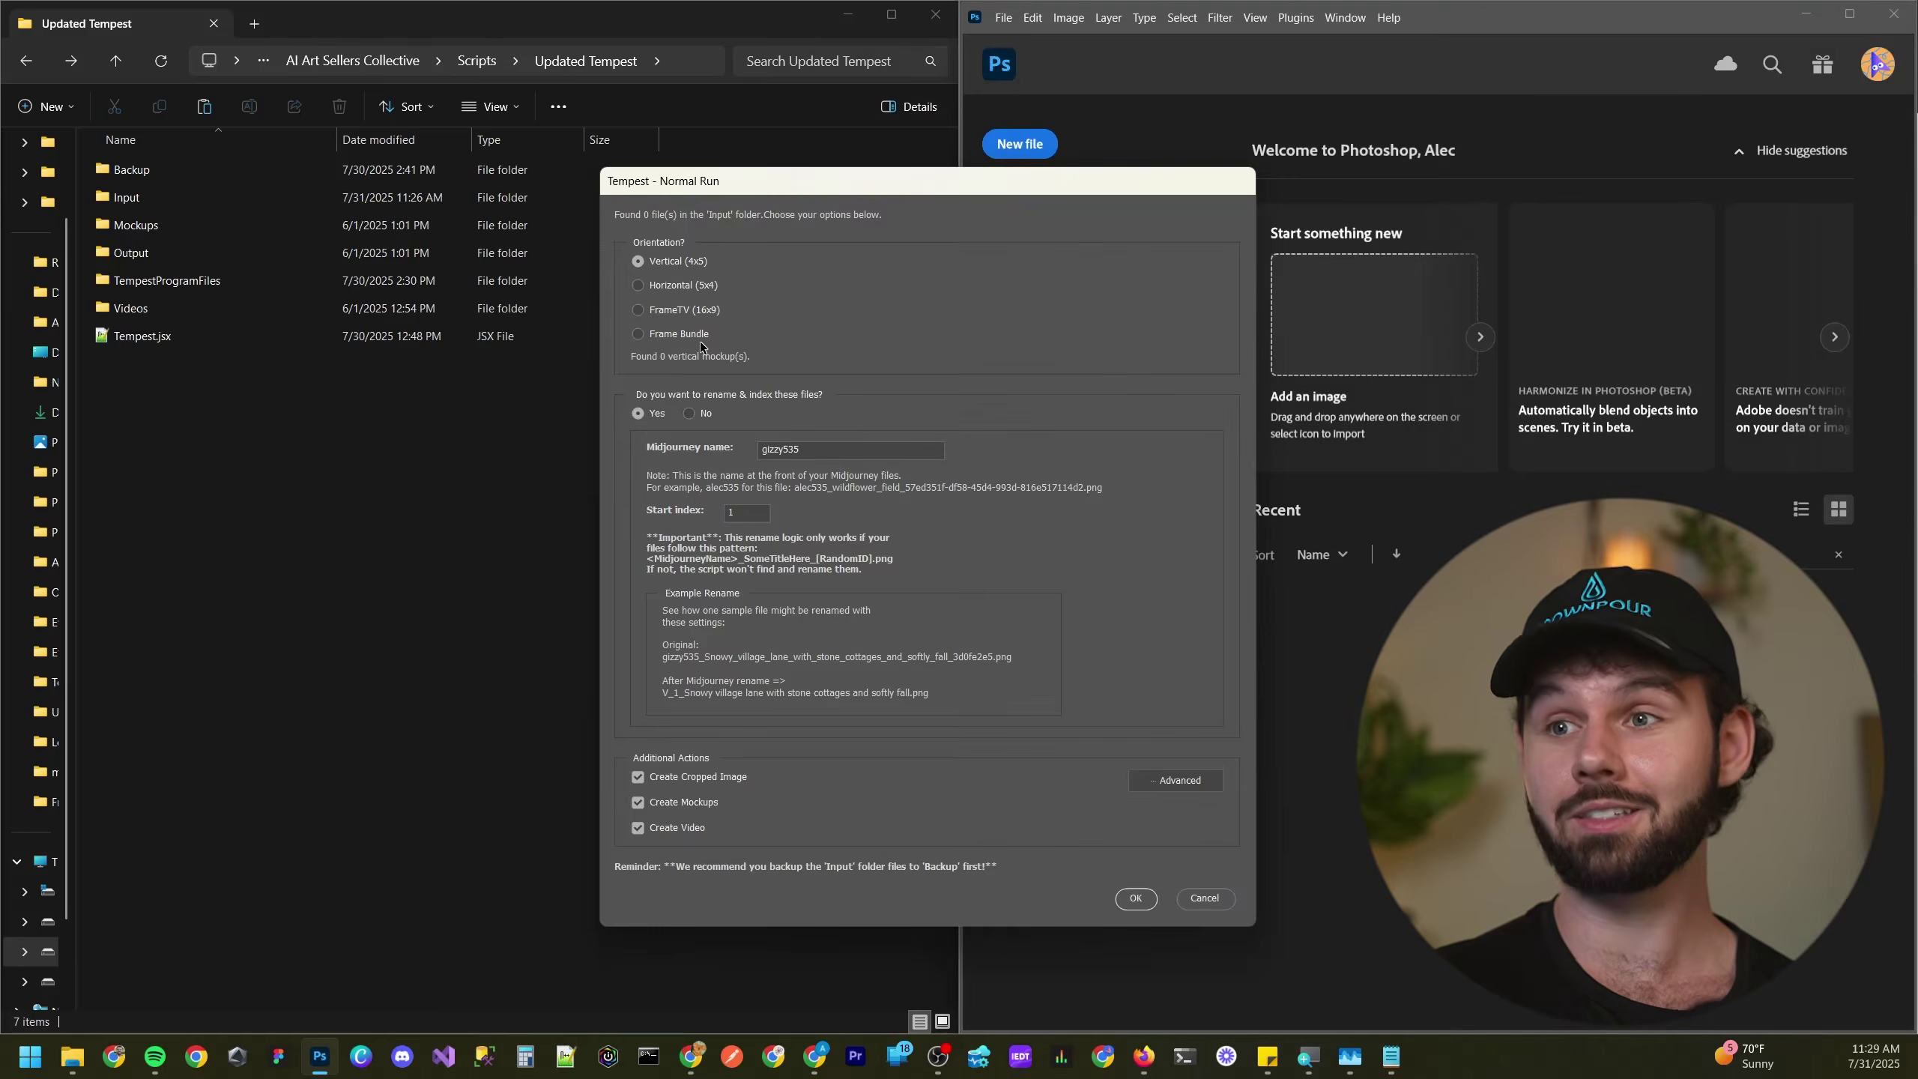
click(691, 335)
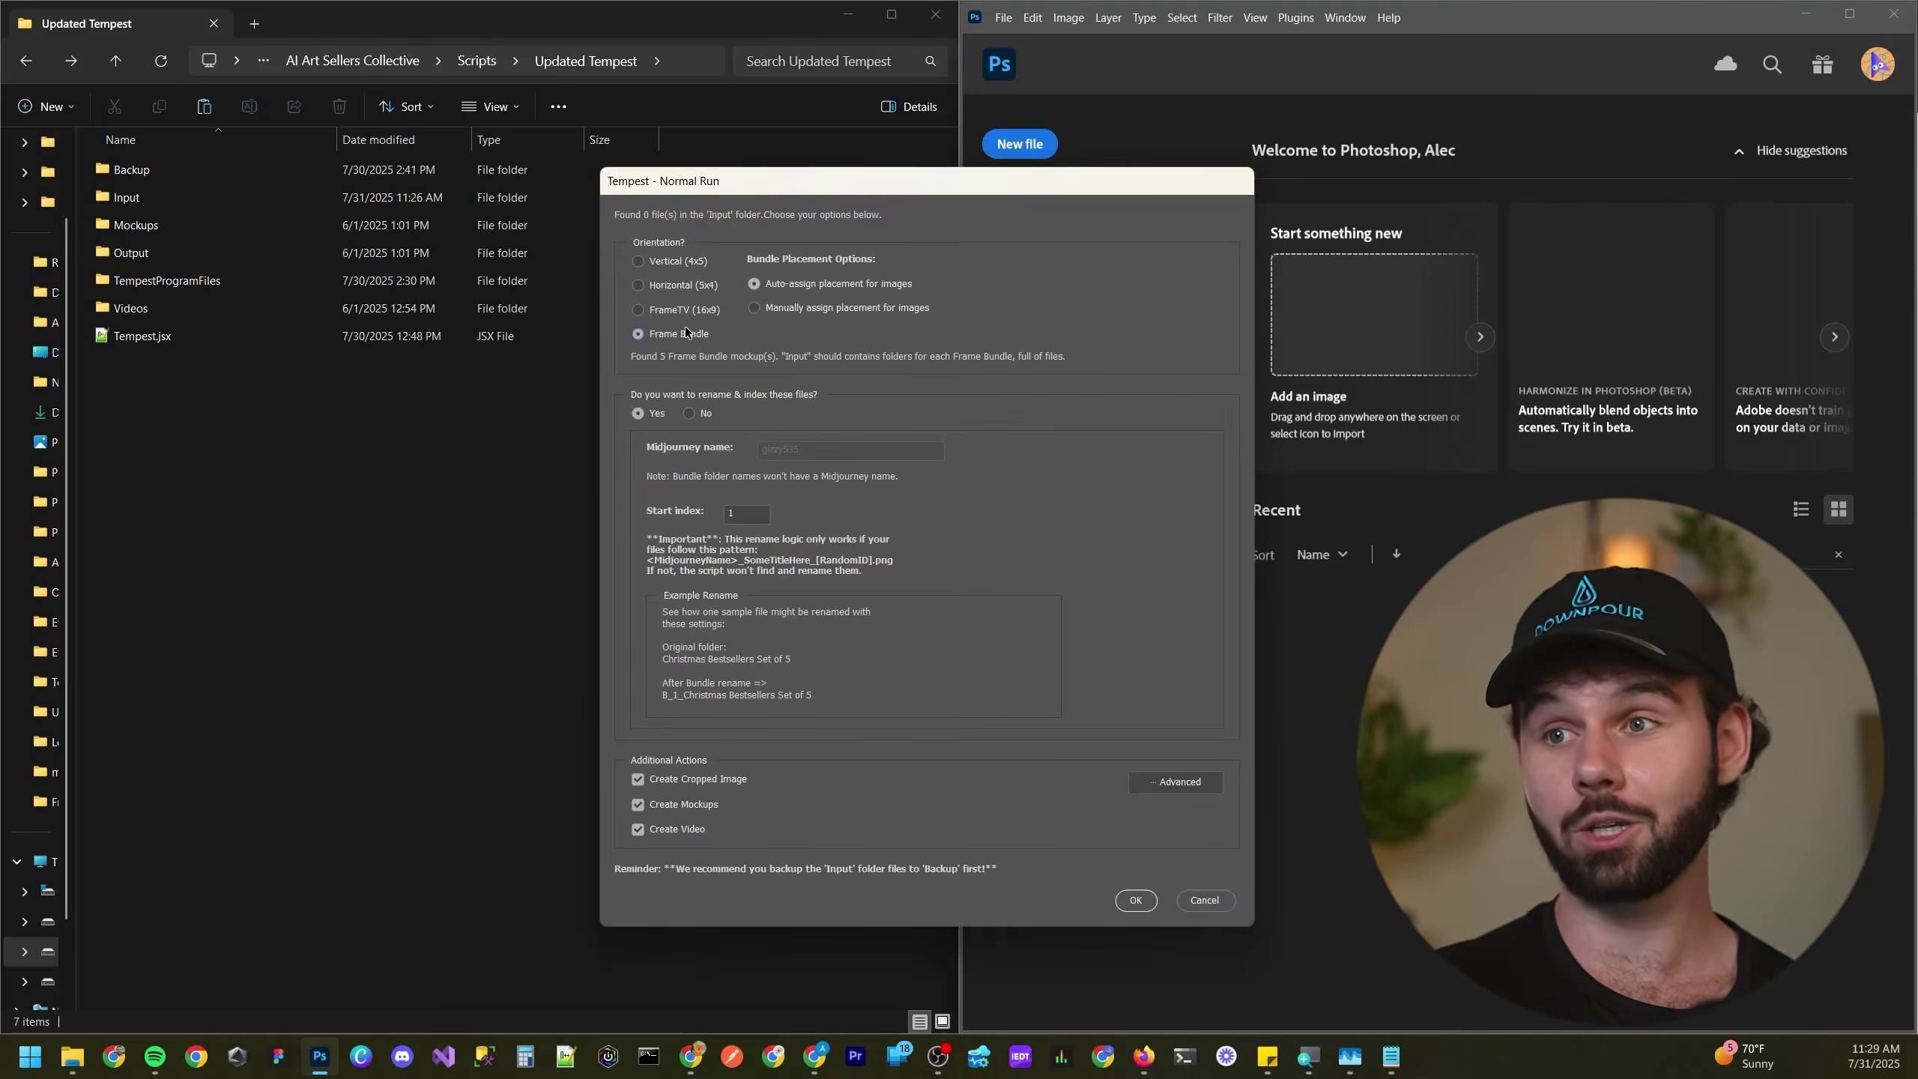
click(803, 307)
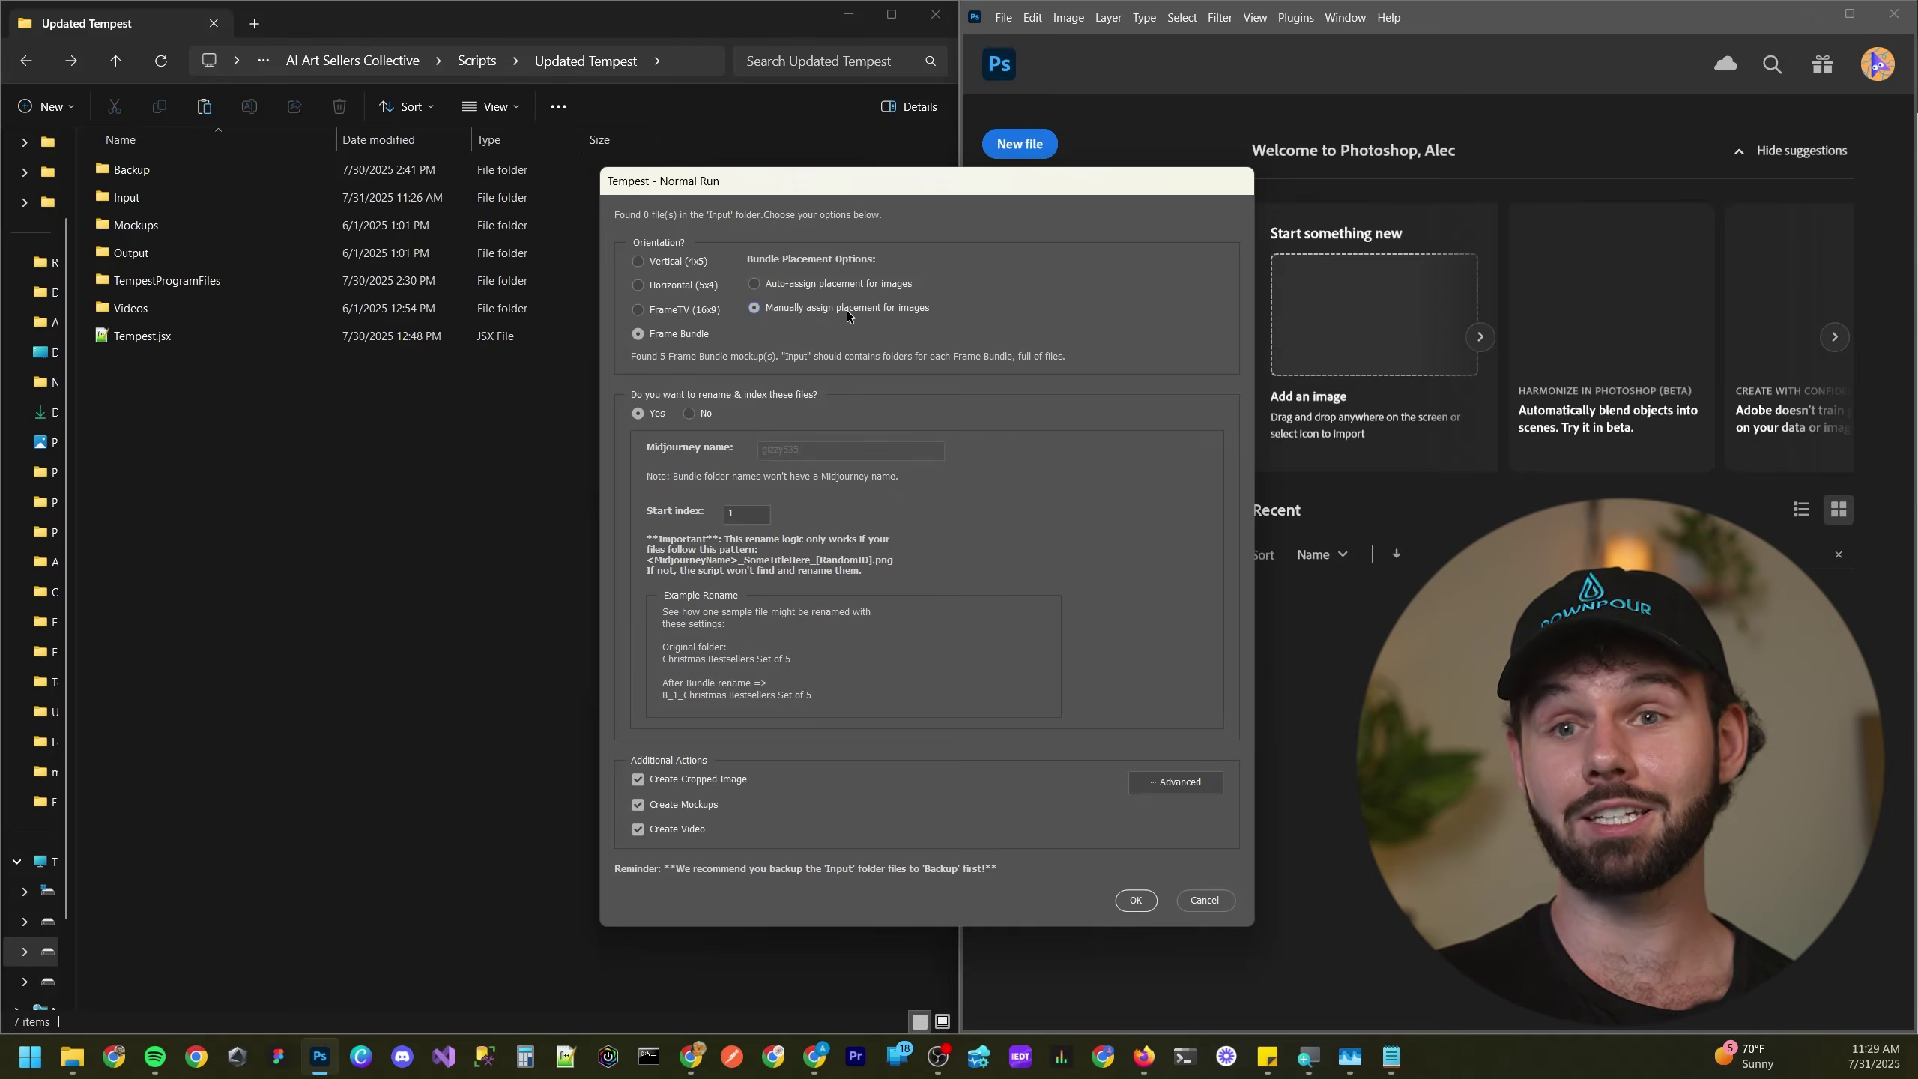
- Check the bundle folders in Input and in Output's FrameBundles folder, and set Tempest's start index to 2
double_click(163, 195)
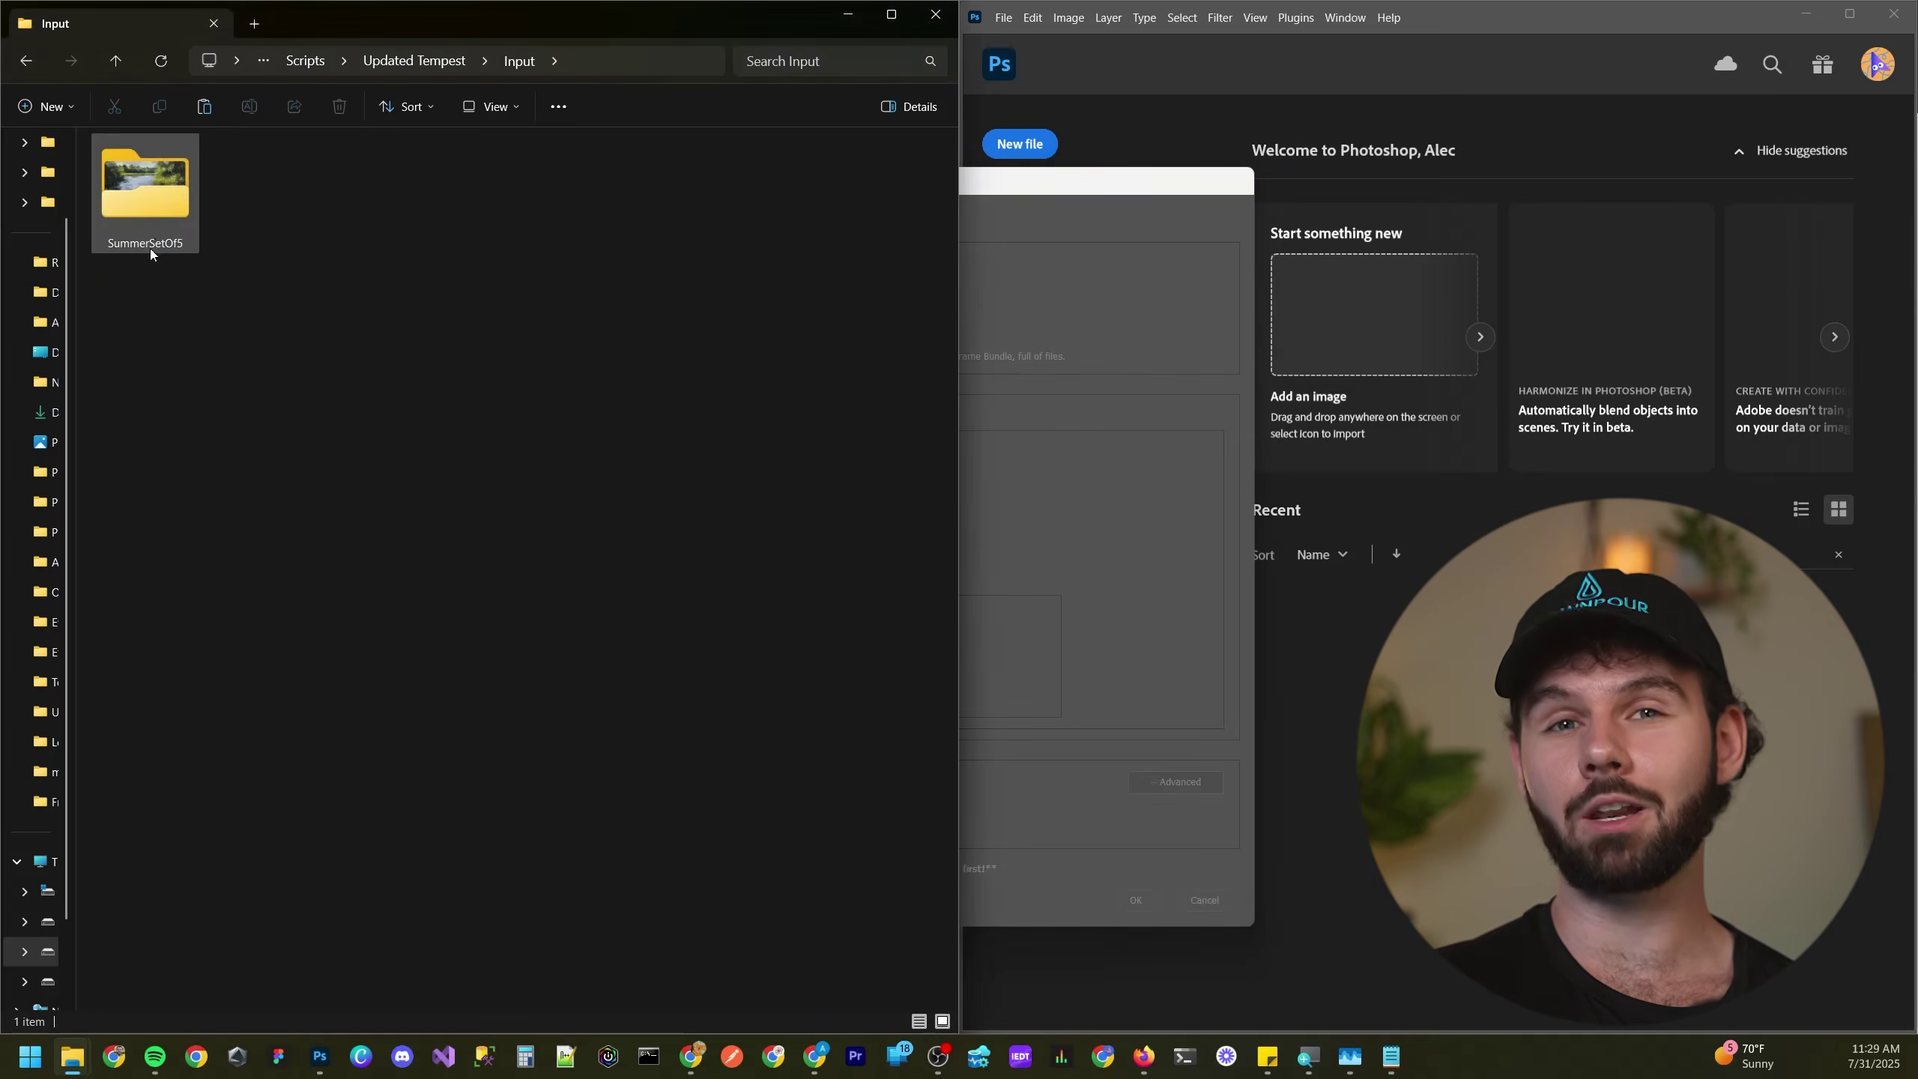
click(412, 62)
double_click(219, 253)
double_click(211, 226)
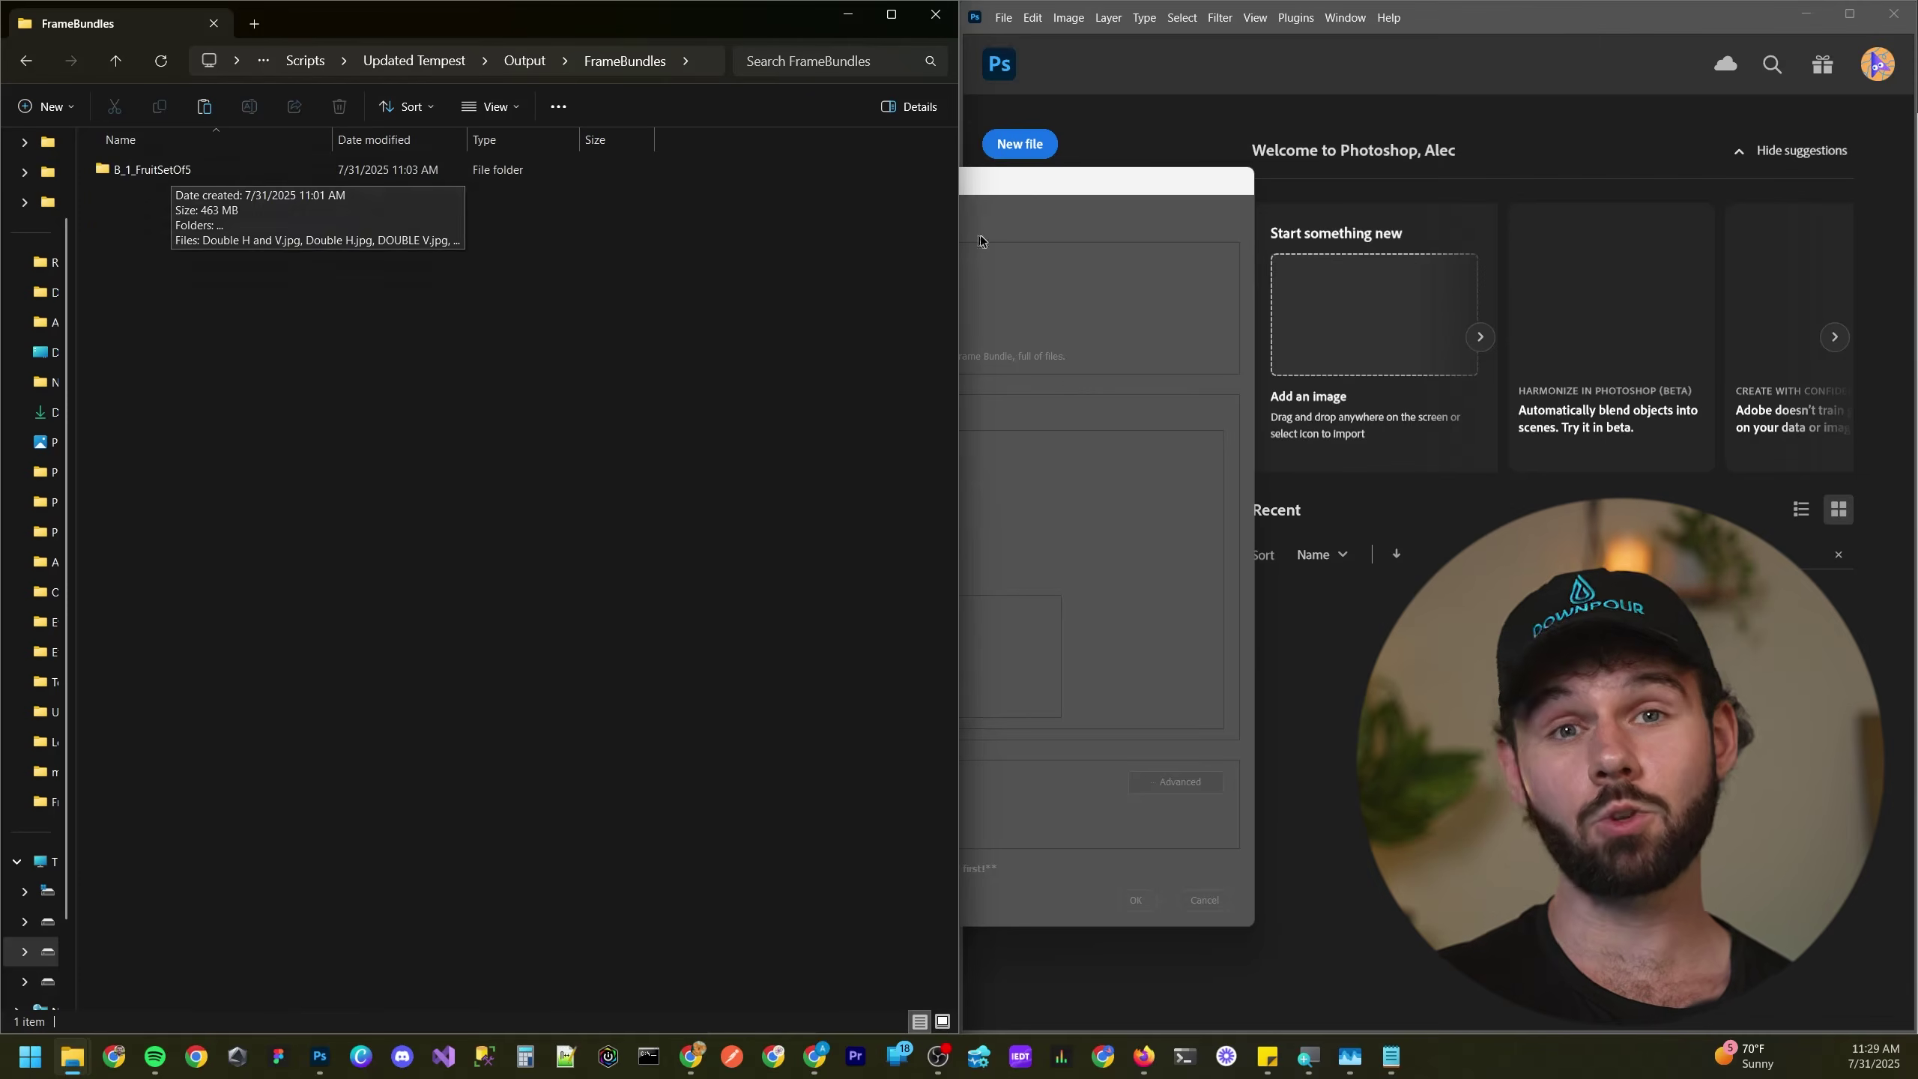
click(1013, 237)
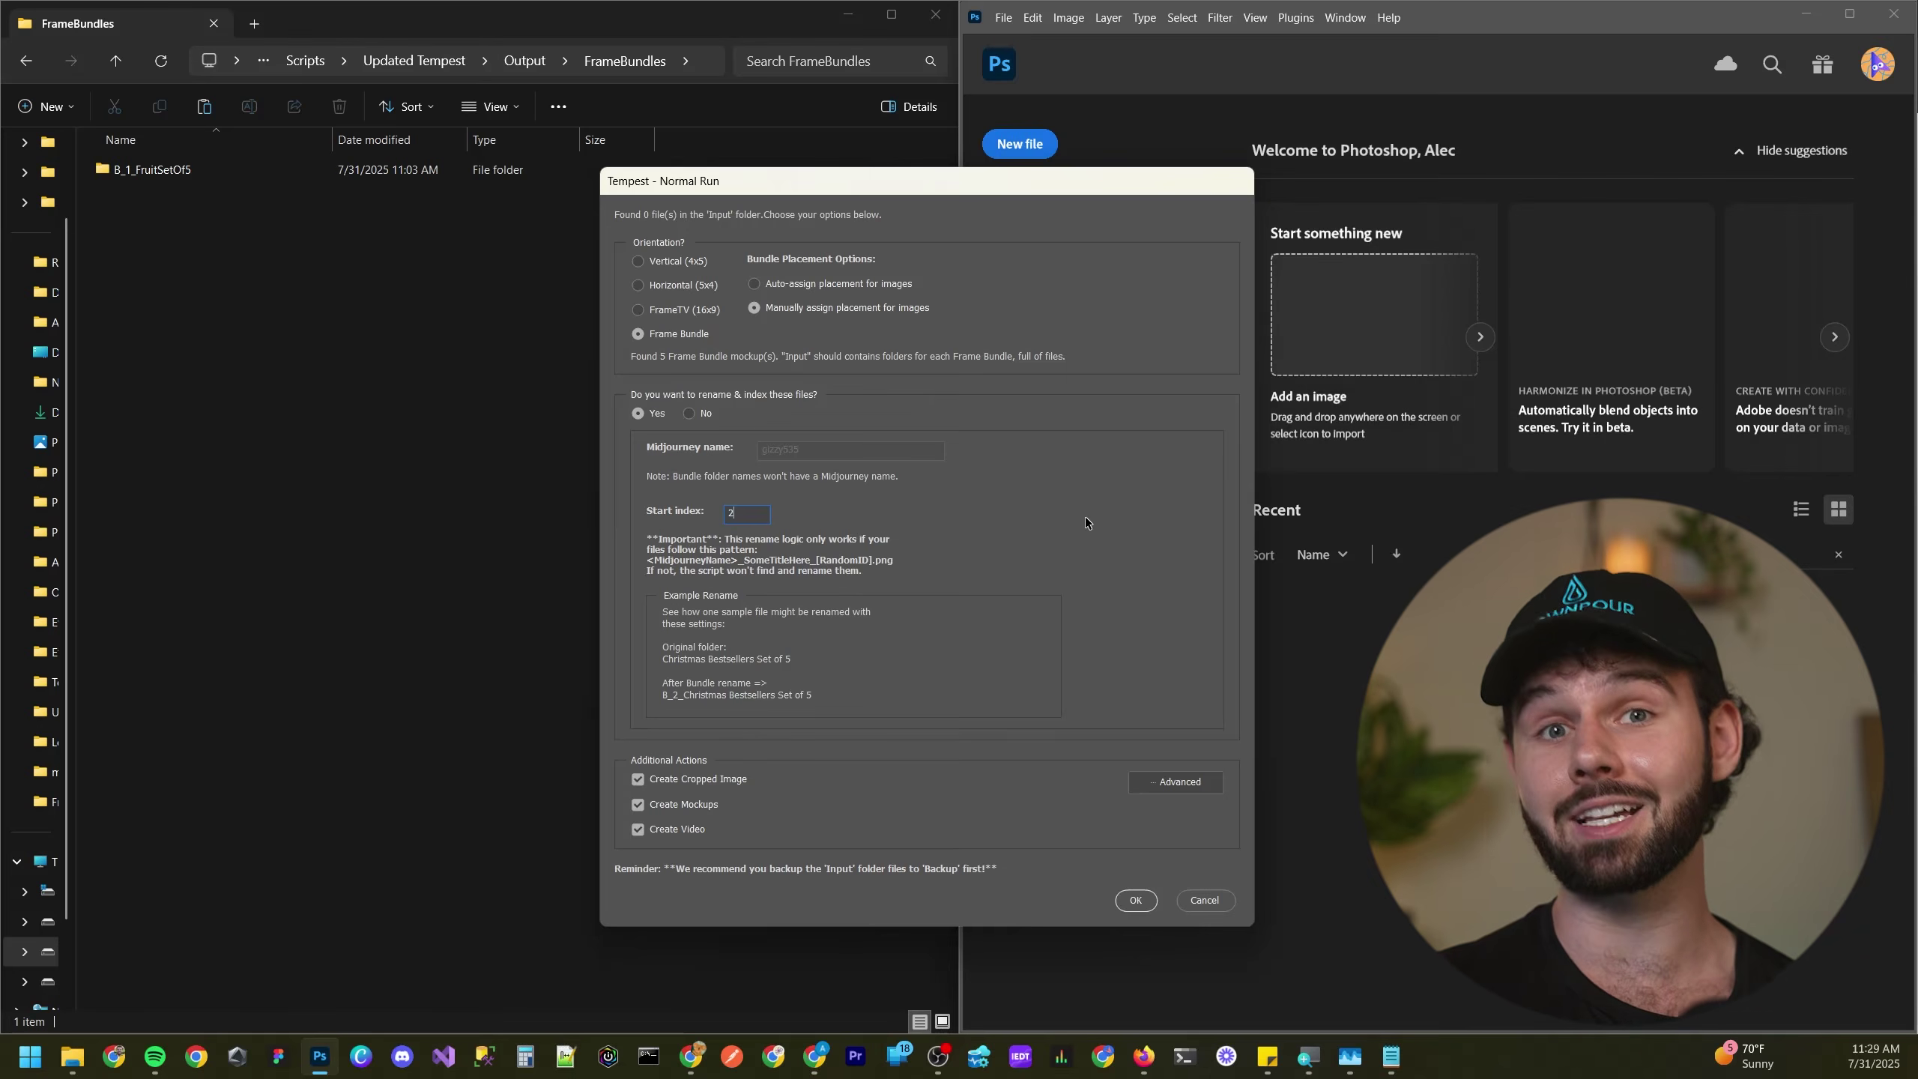
- In File Explorer, return to Updated Tempest's Input folder and select the SummerSetOf5 folder
click(257, 274)
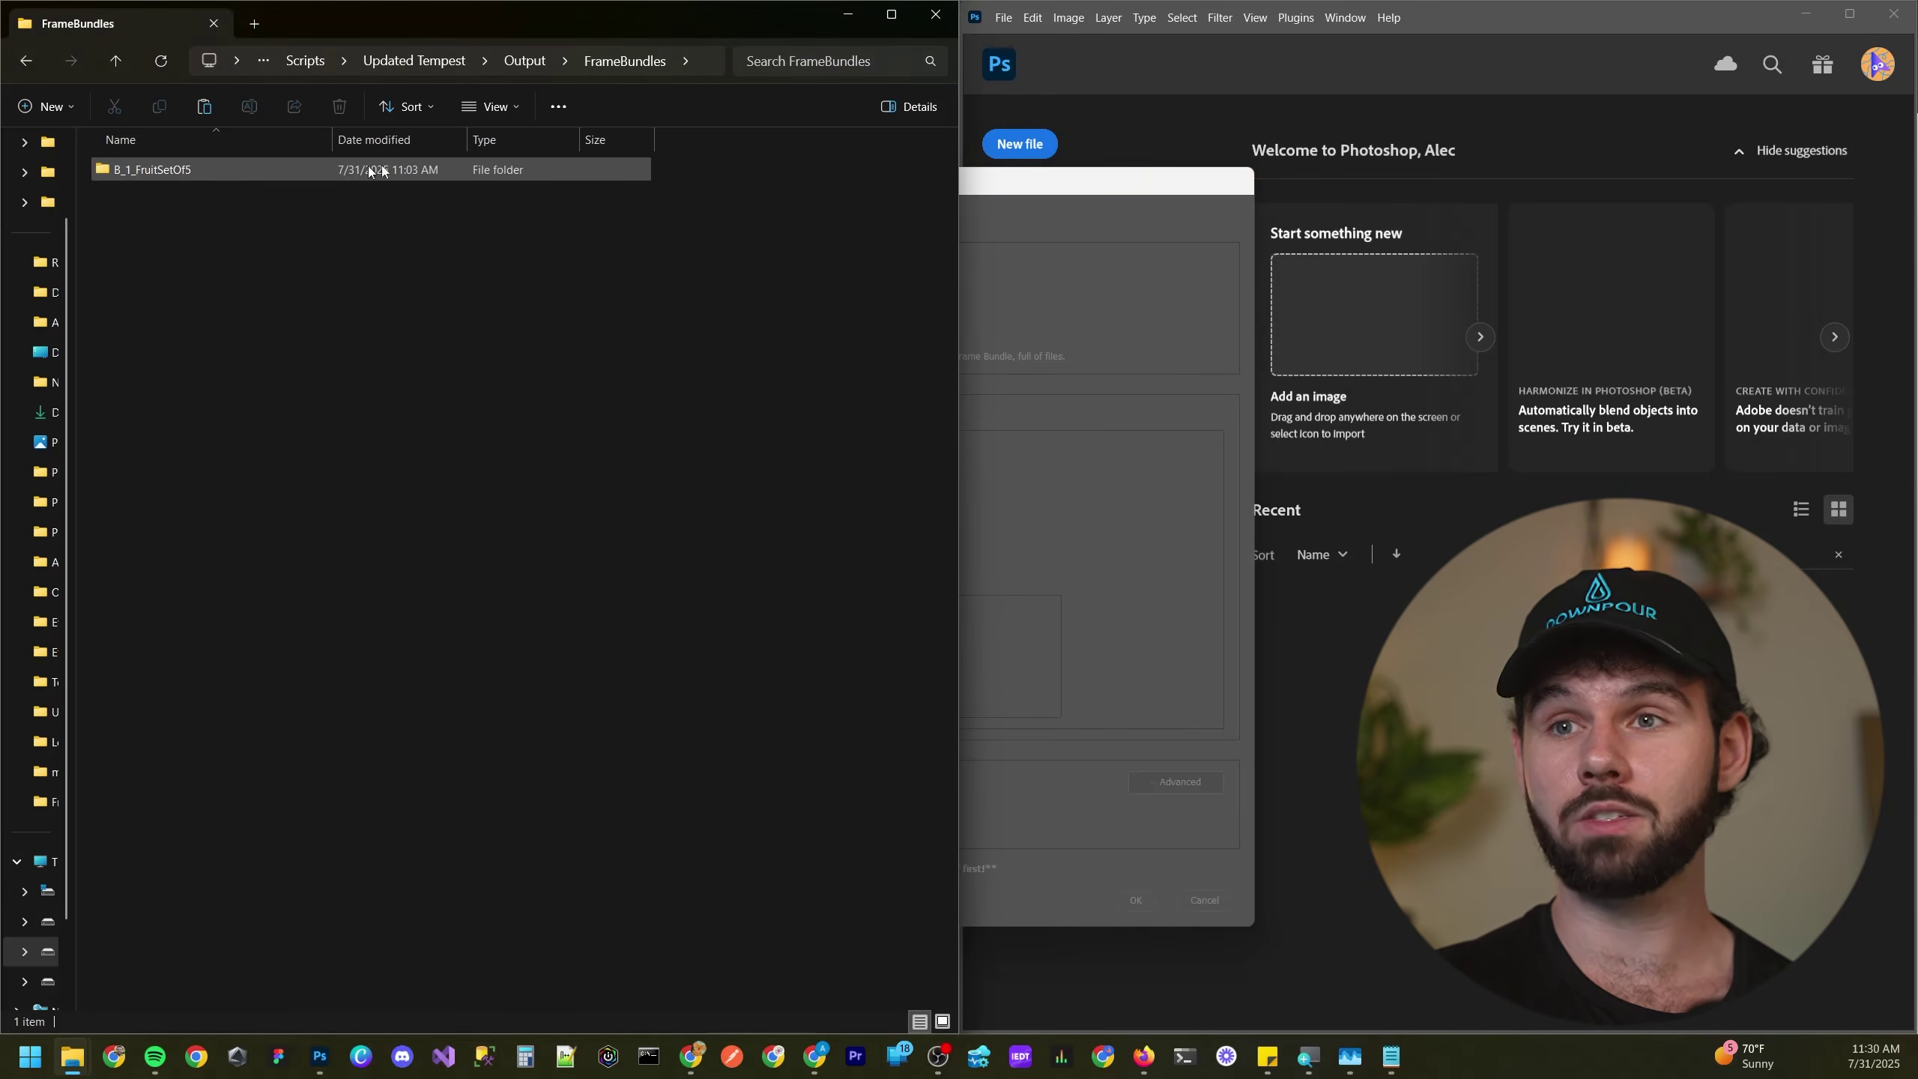
click(414, 61)
double_click(222, 197)
click(178, 215)
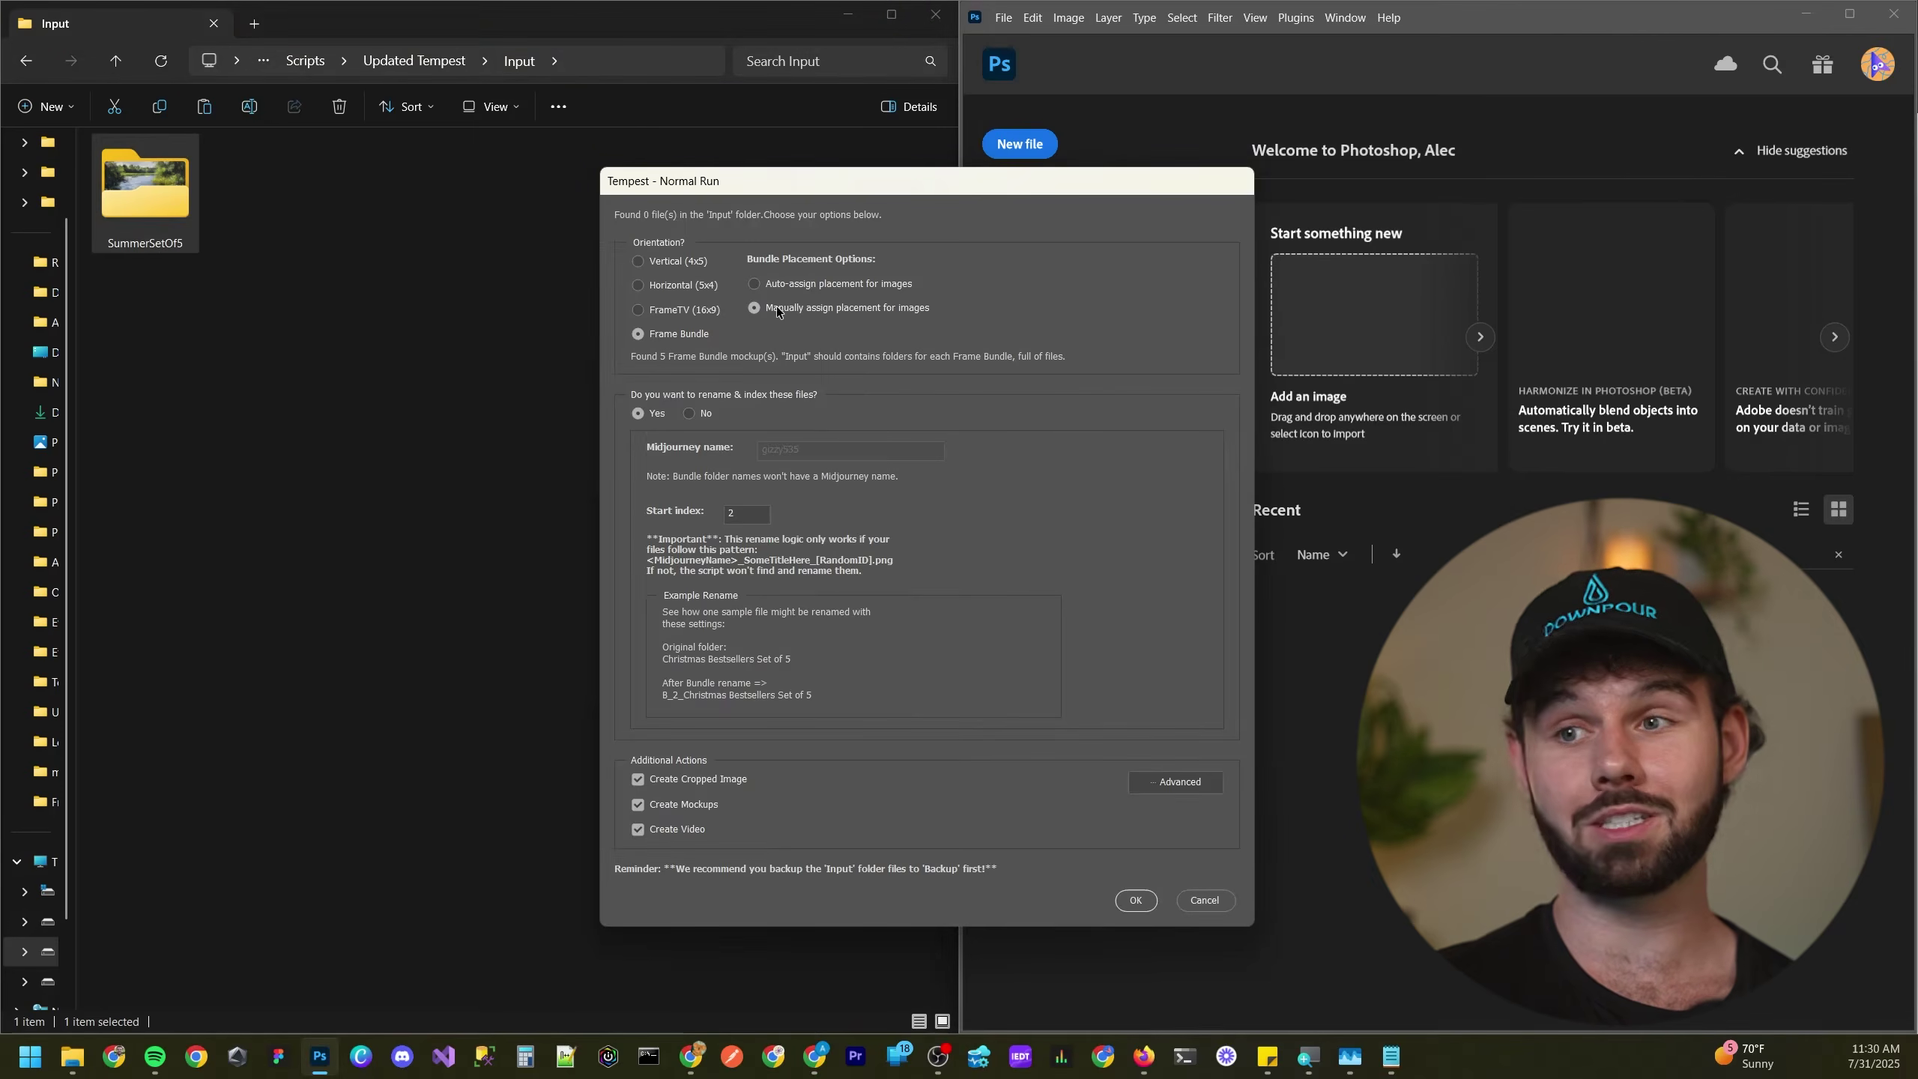
- Review Tempest's advanced export settings without changing them, and start the Frame Bundle run
click(1133, 789)
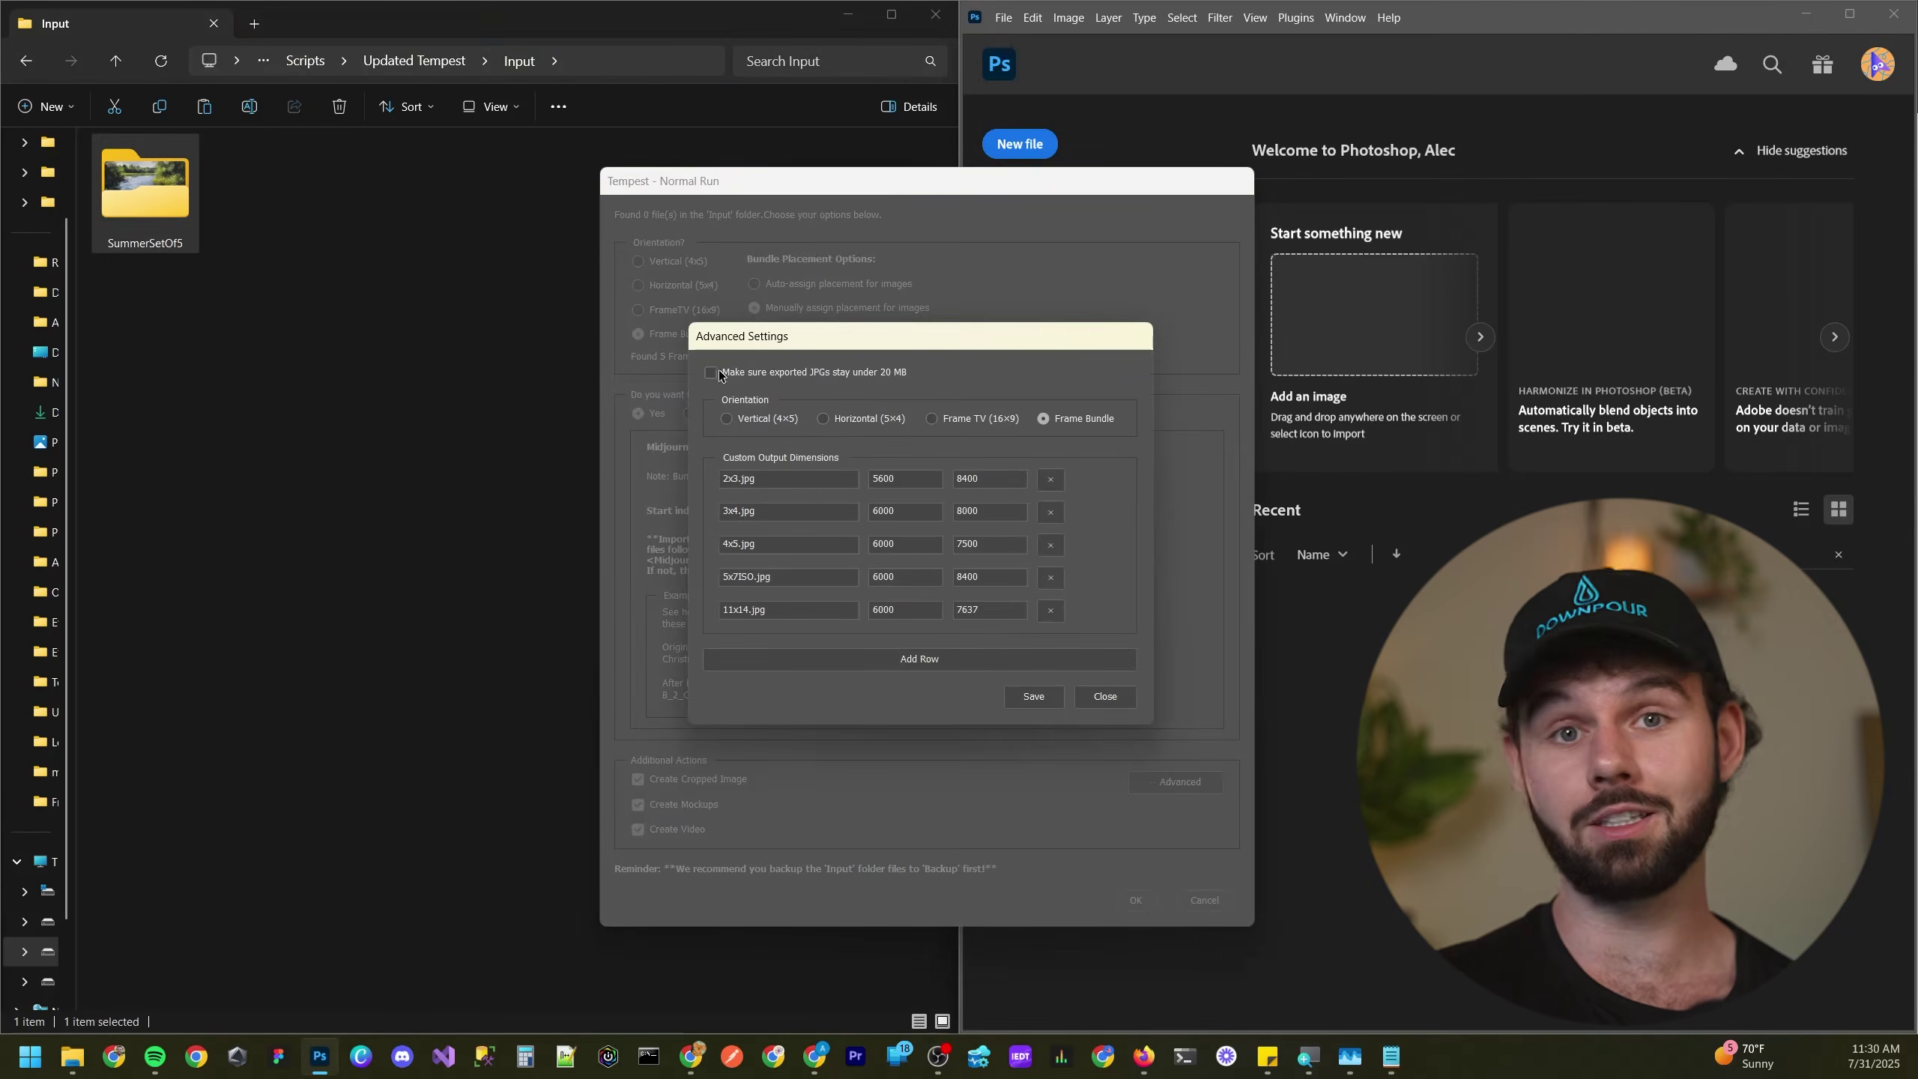
click(1099, 696)
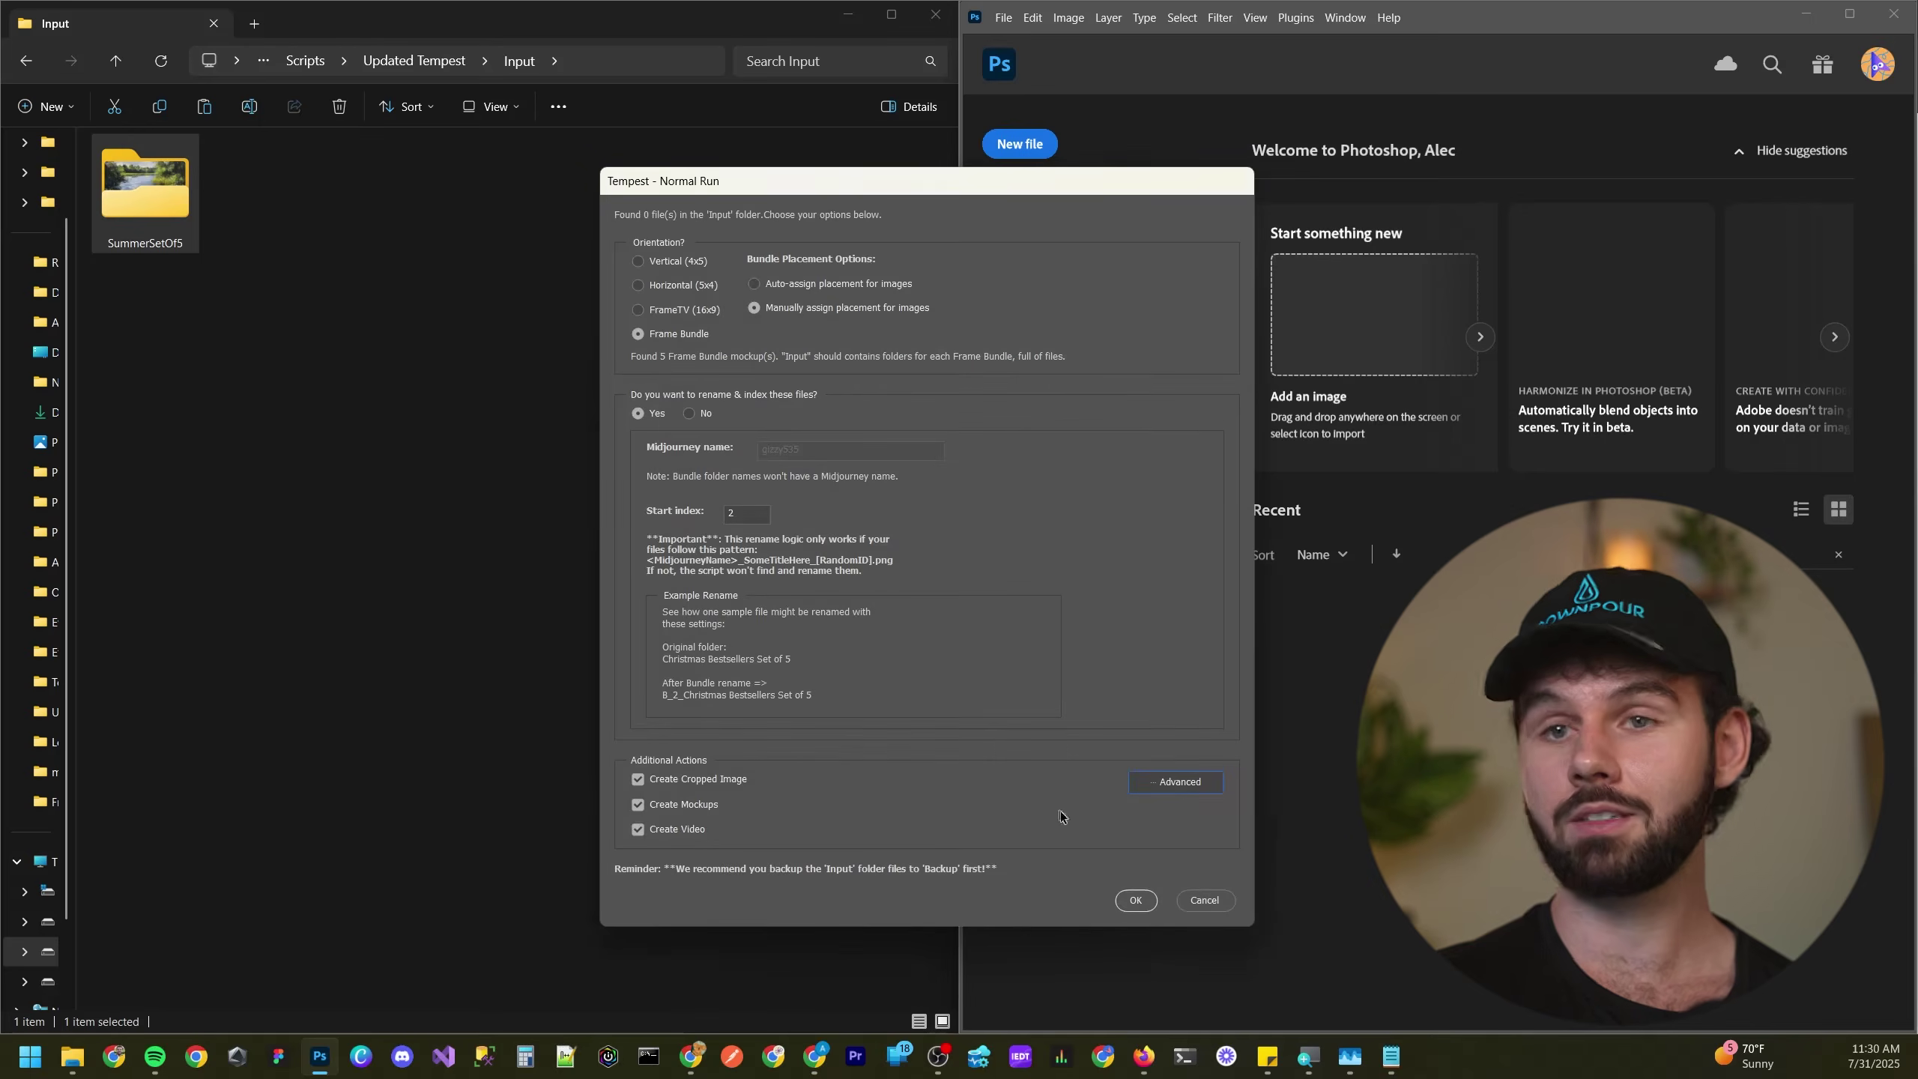
click(1136, 900)
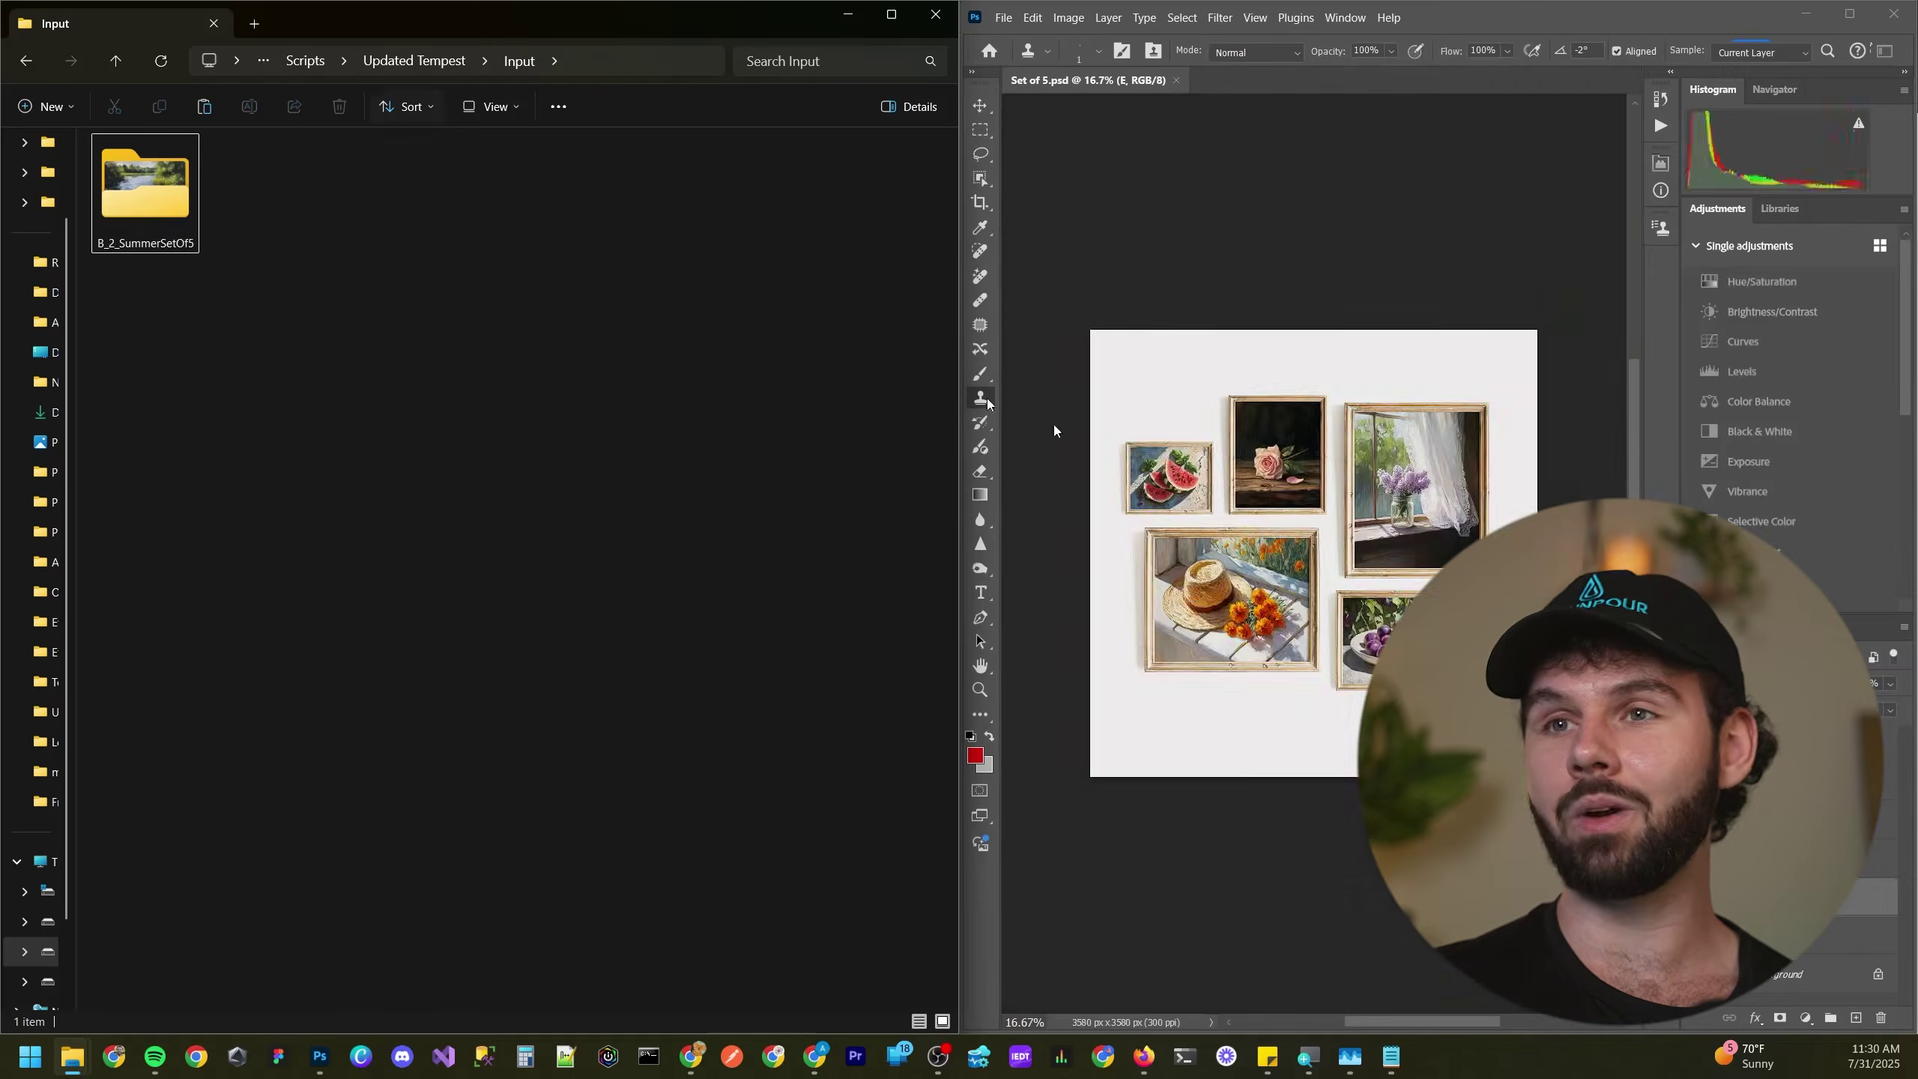
- Open the FrameBundles folder inside Updated Tempest's Output folder while the script processes the images
click(412, 62)
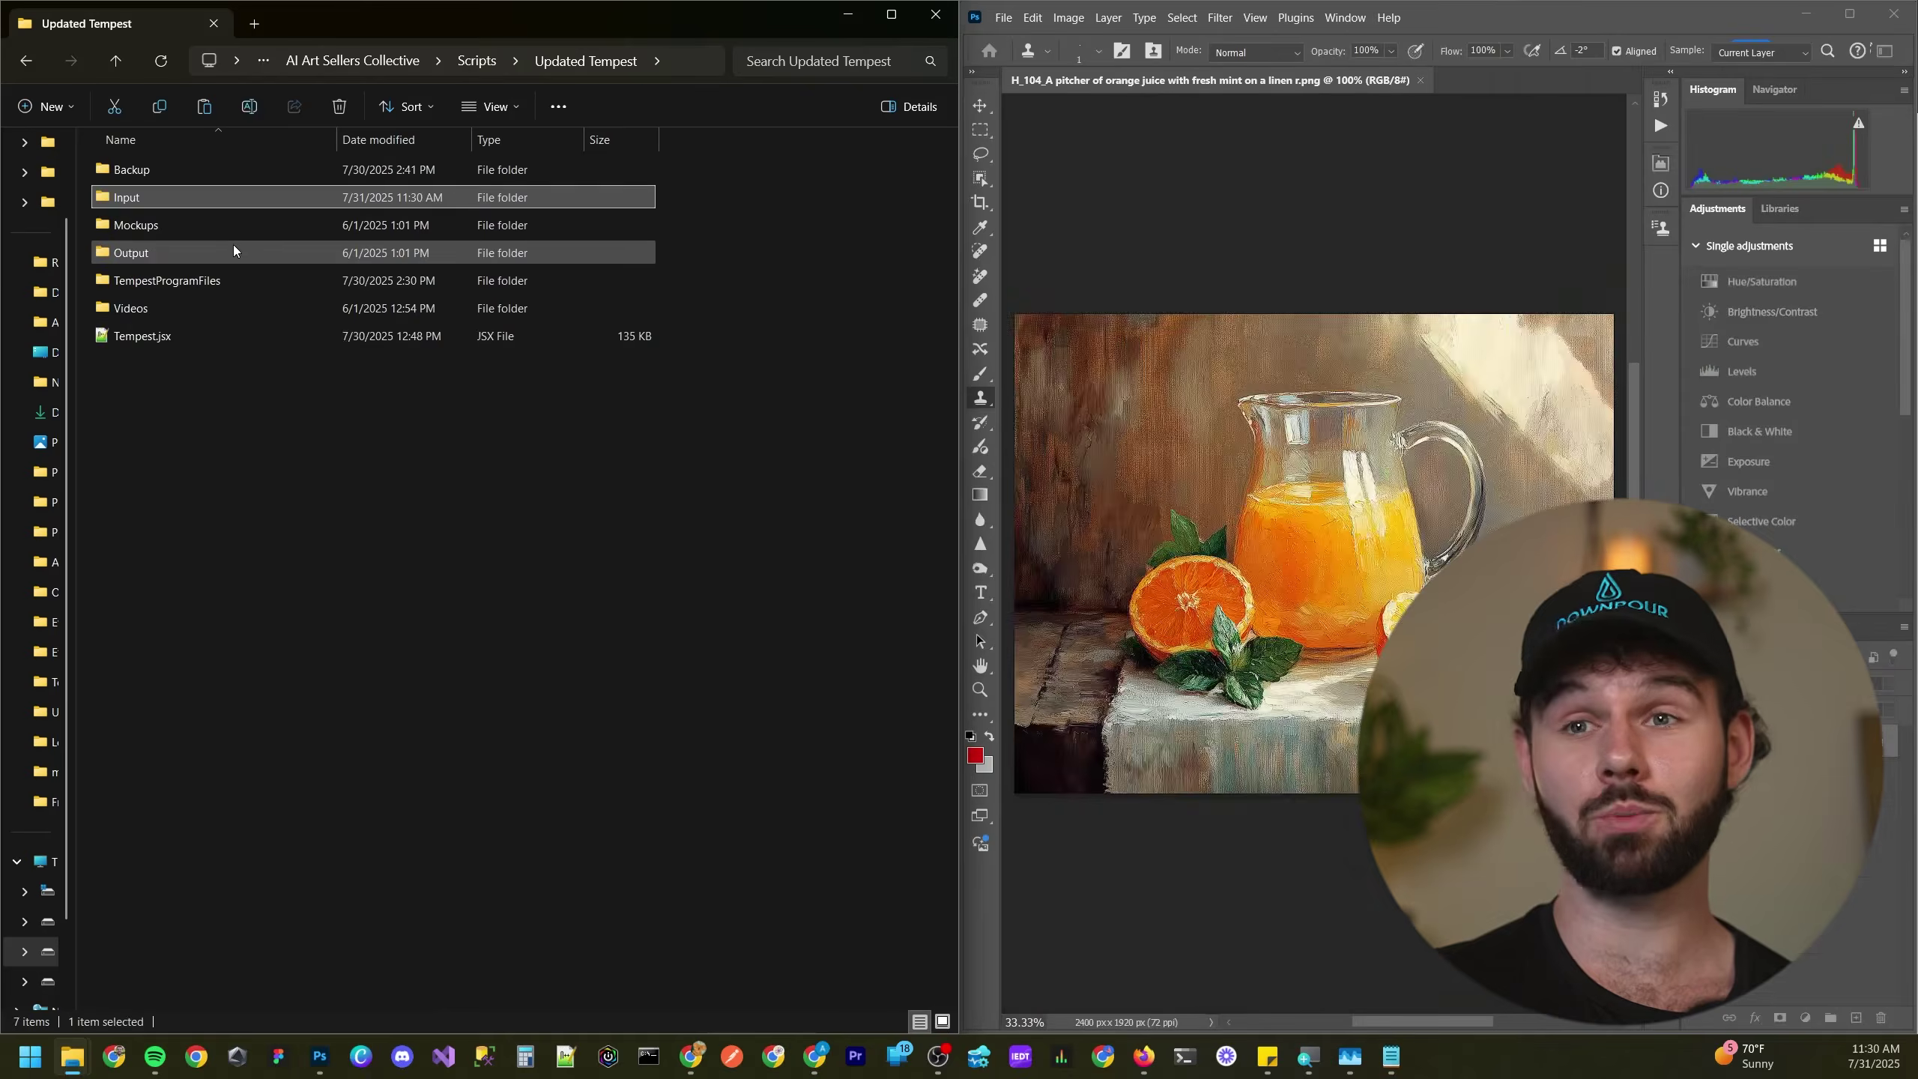
double_click(232, 249)
click(215, 236)
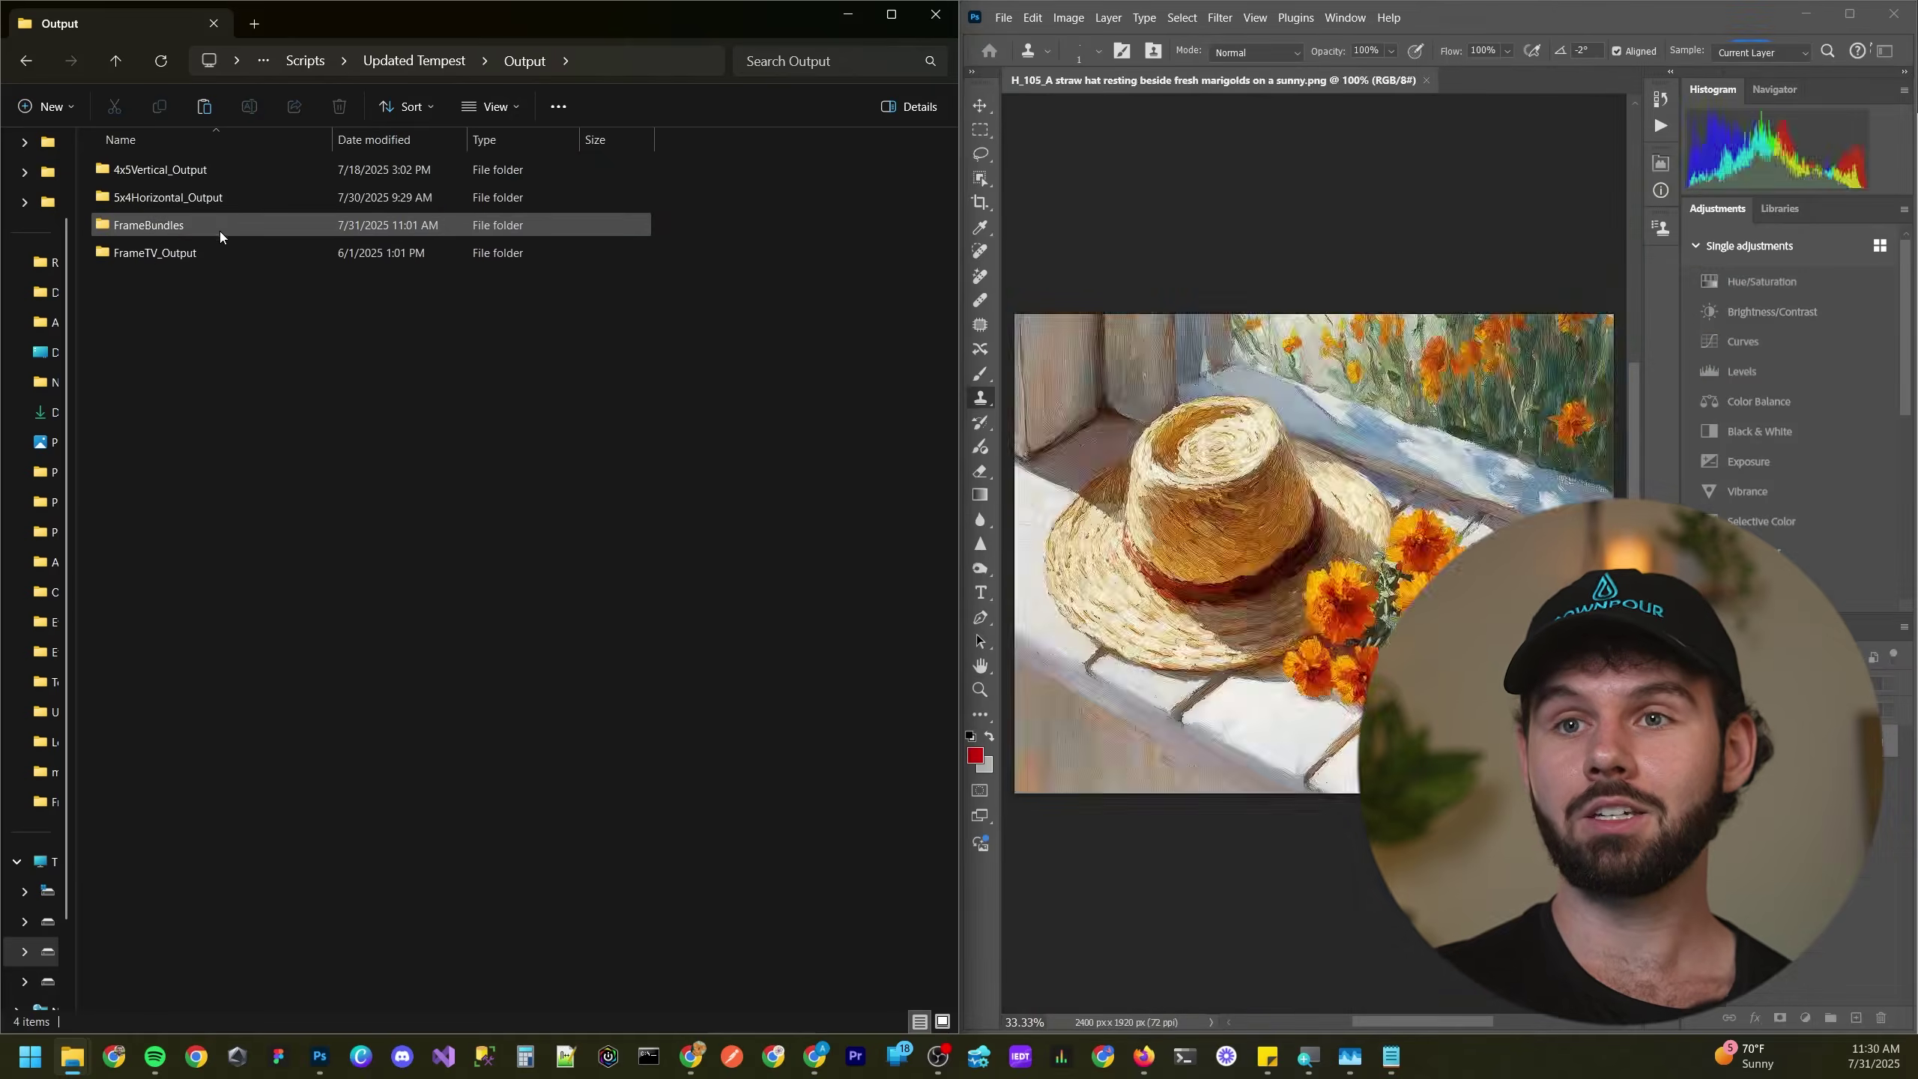
double_click(215, 233)
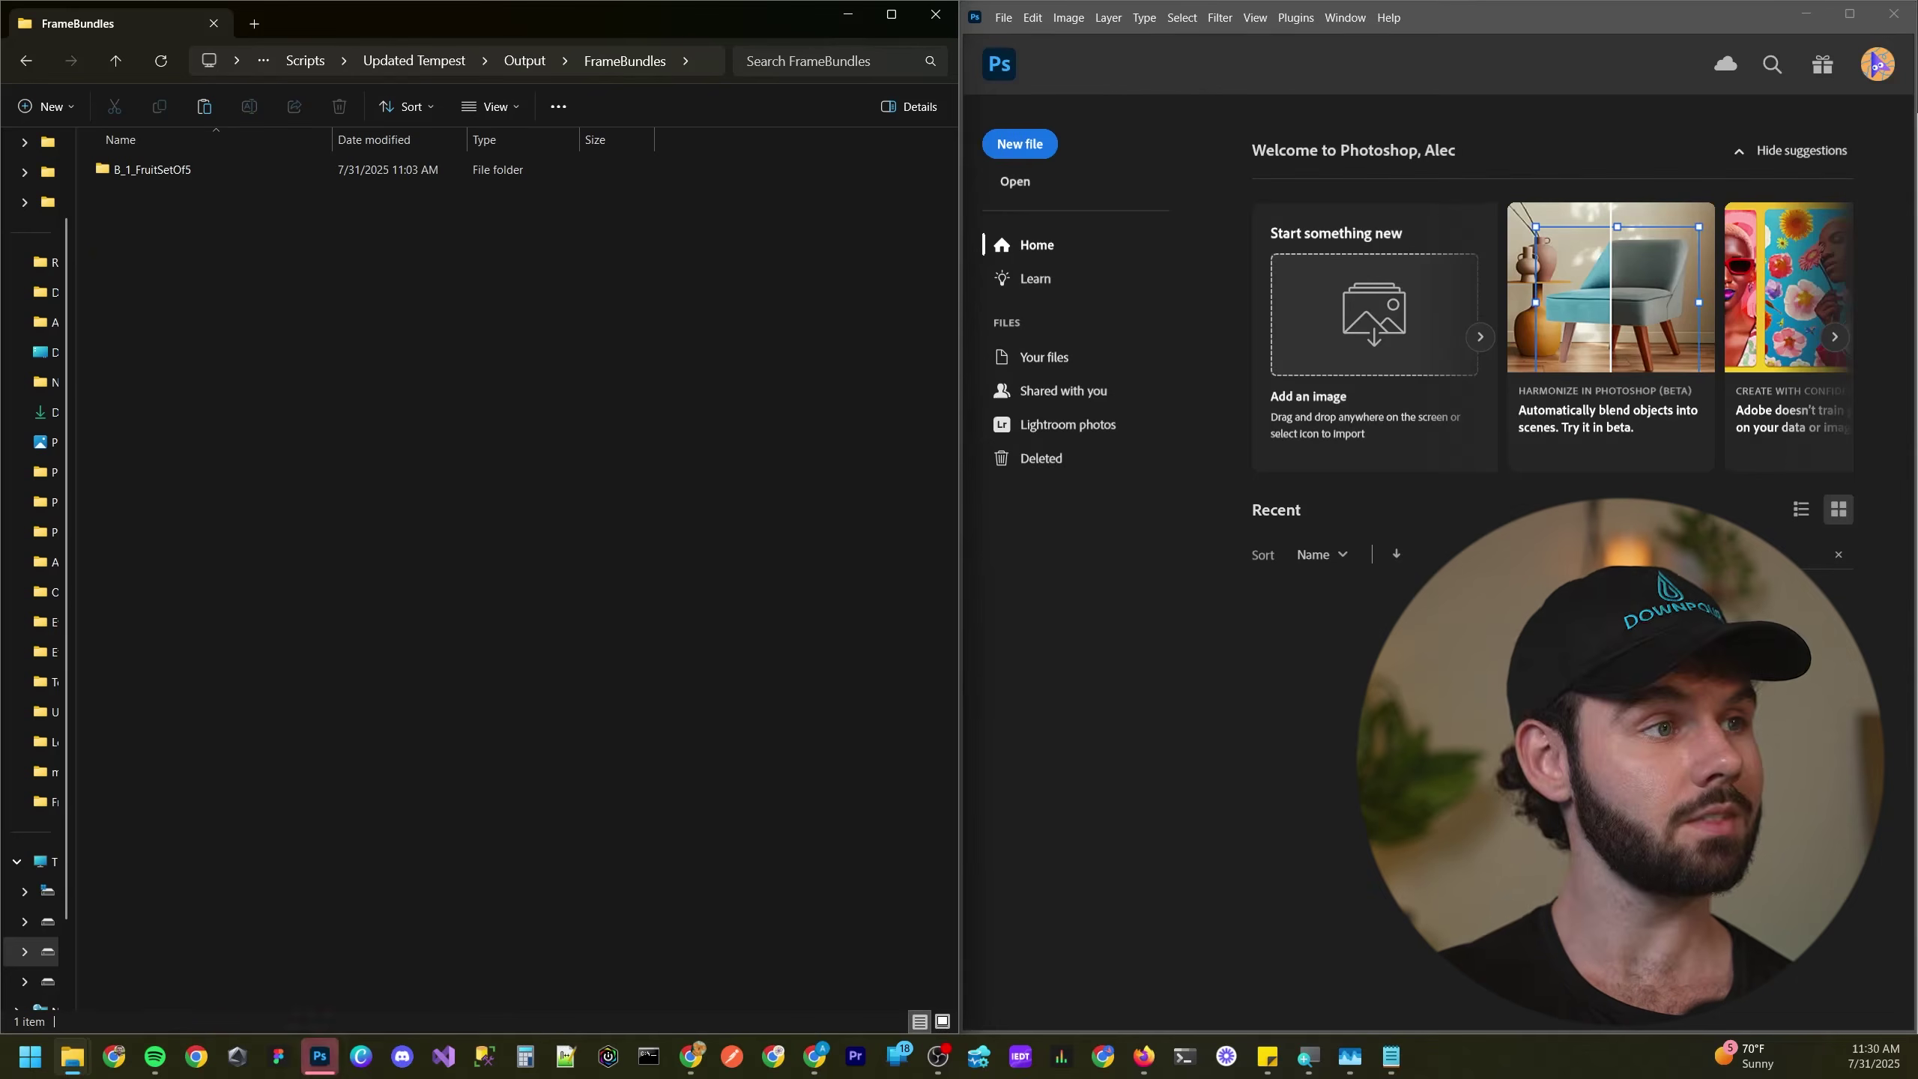
drag(0, 279, 773, 271)
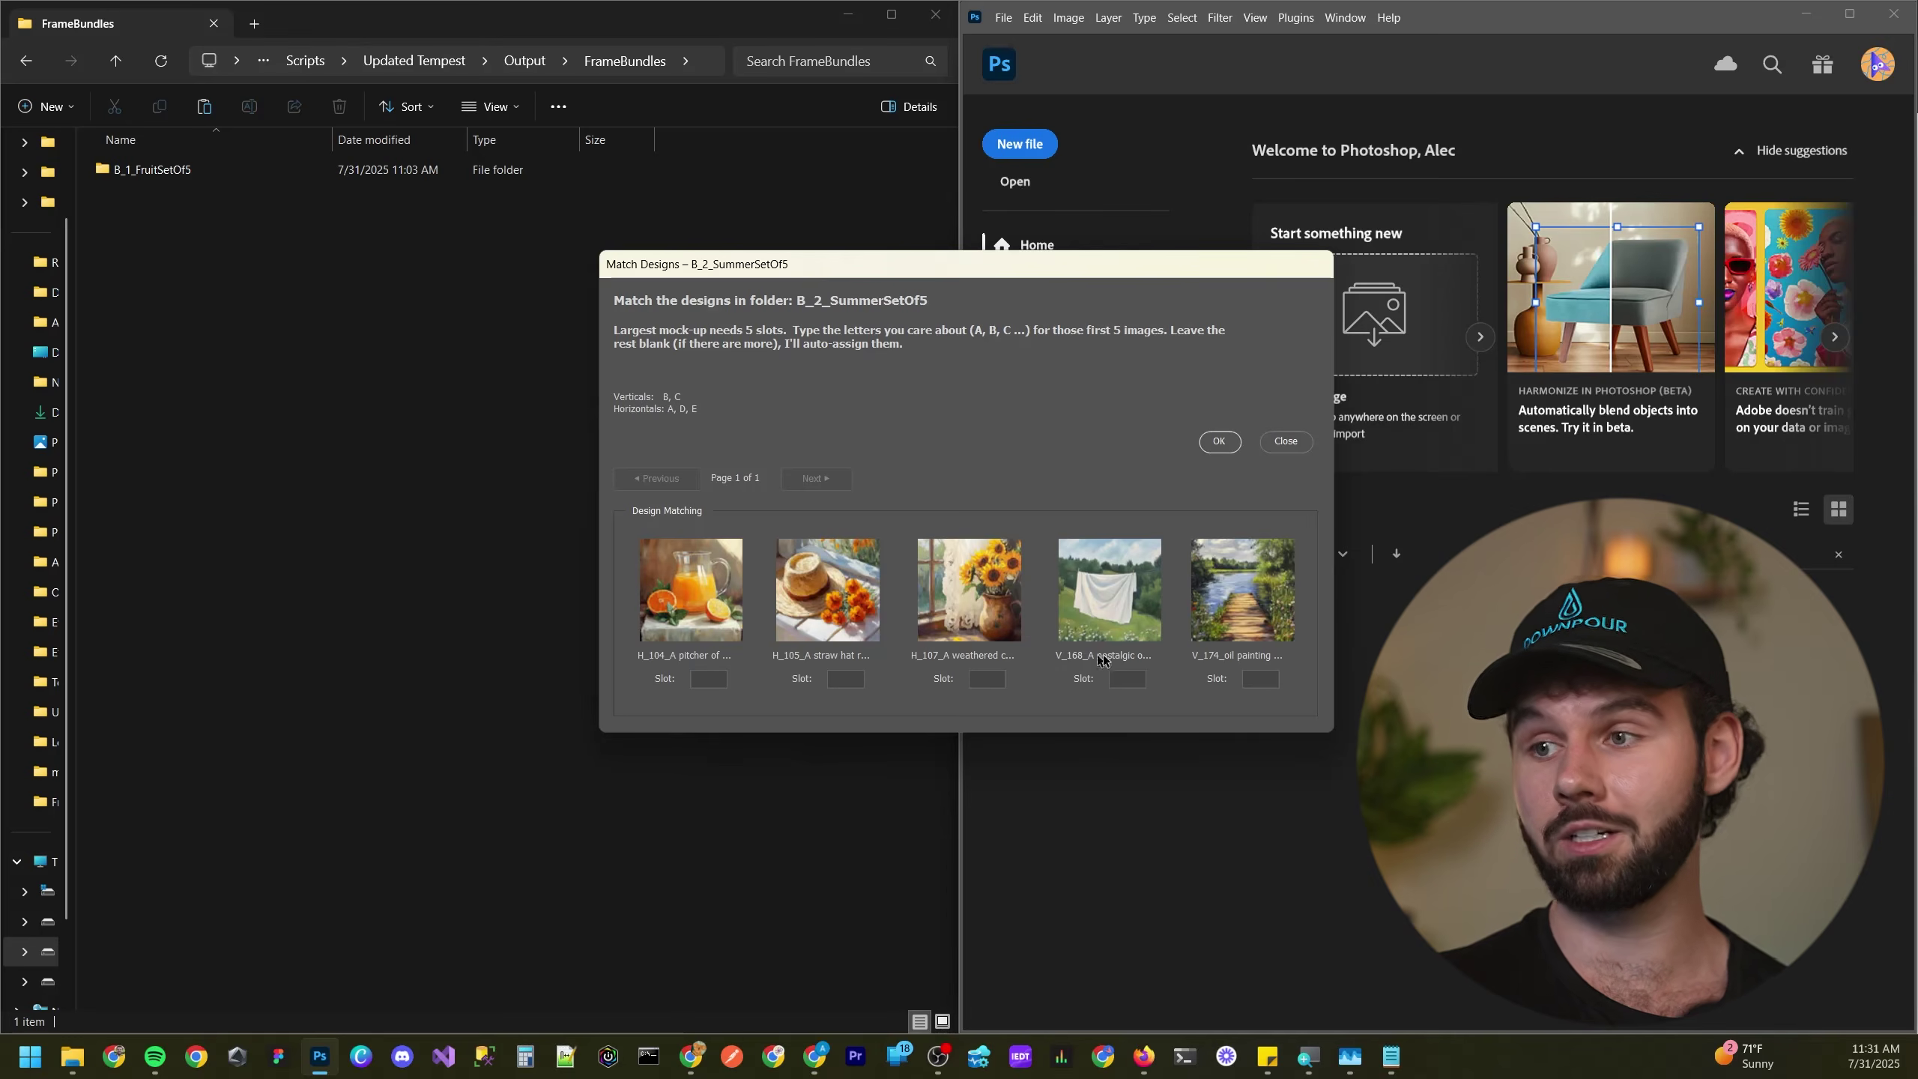
- Match the vertical designs by assigning slot B to the V_168 image and slot C to the V_174 image
click(1131, 679)
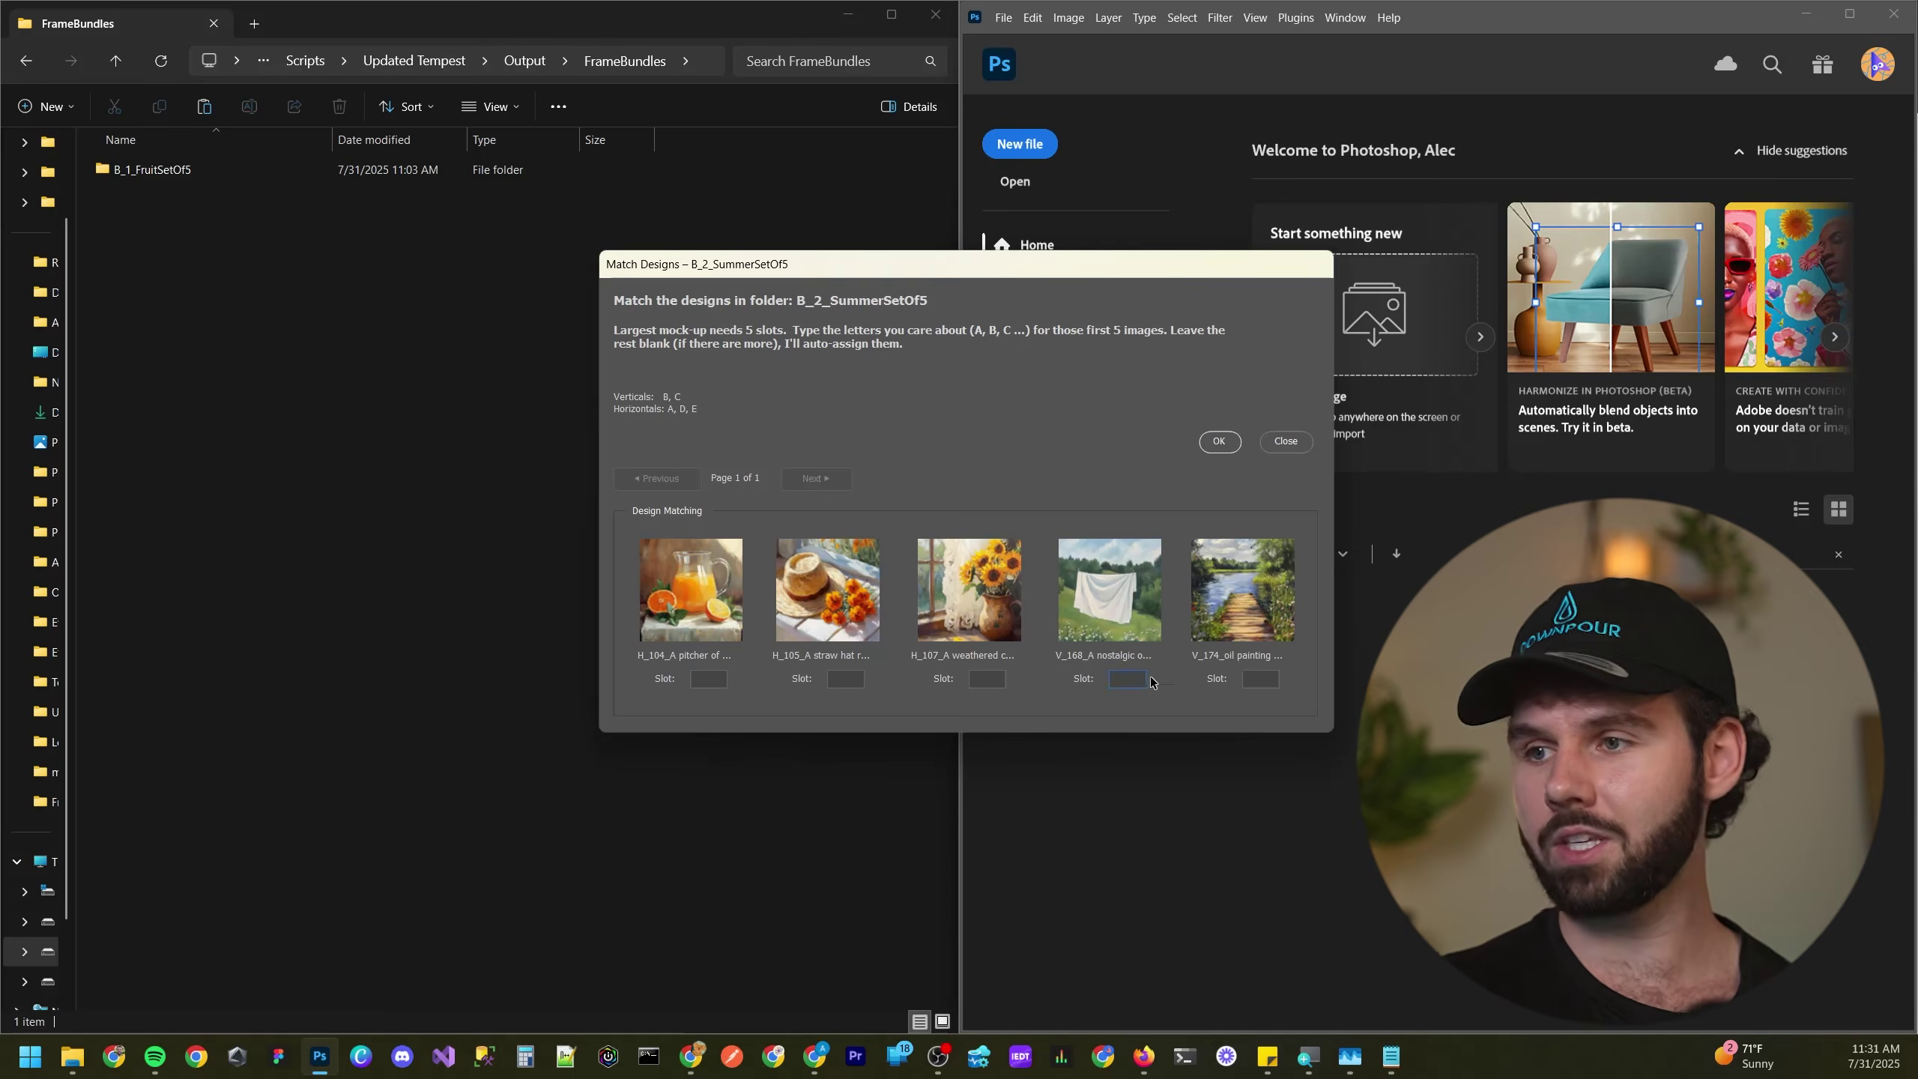
text(B)
click(1261, 681)
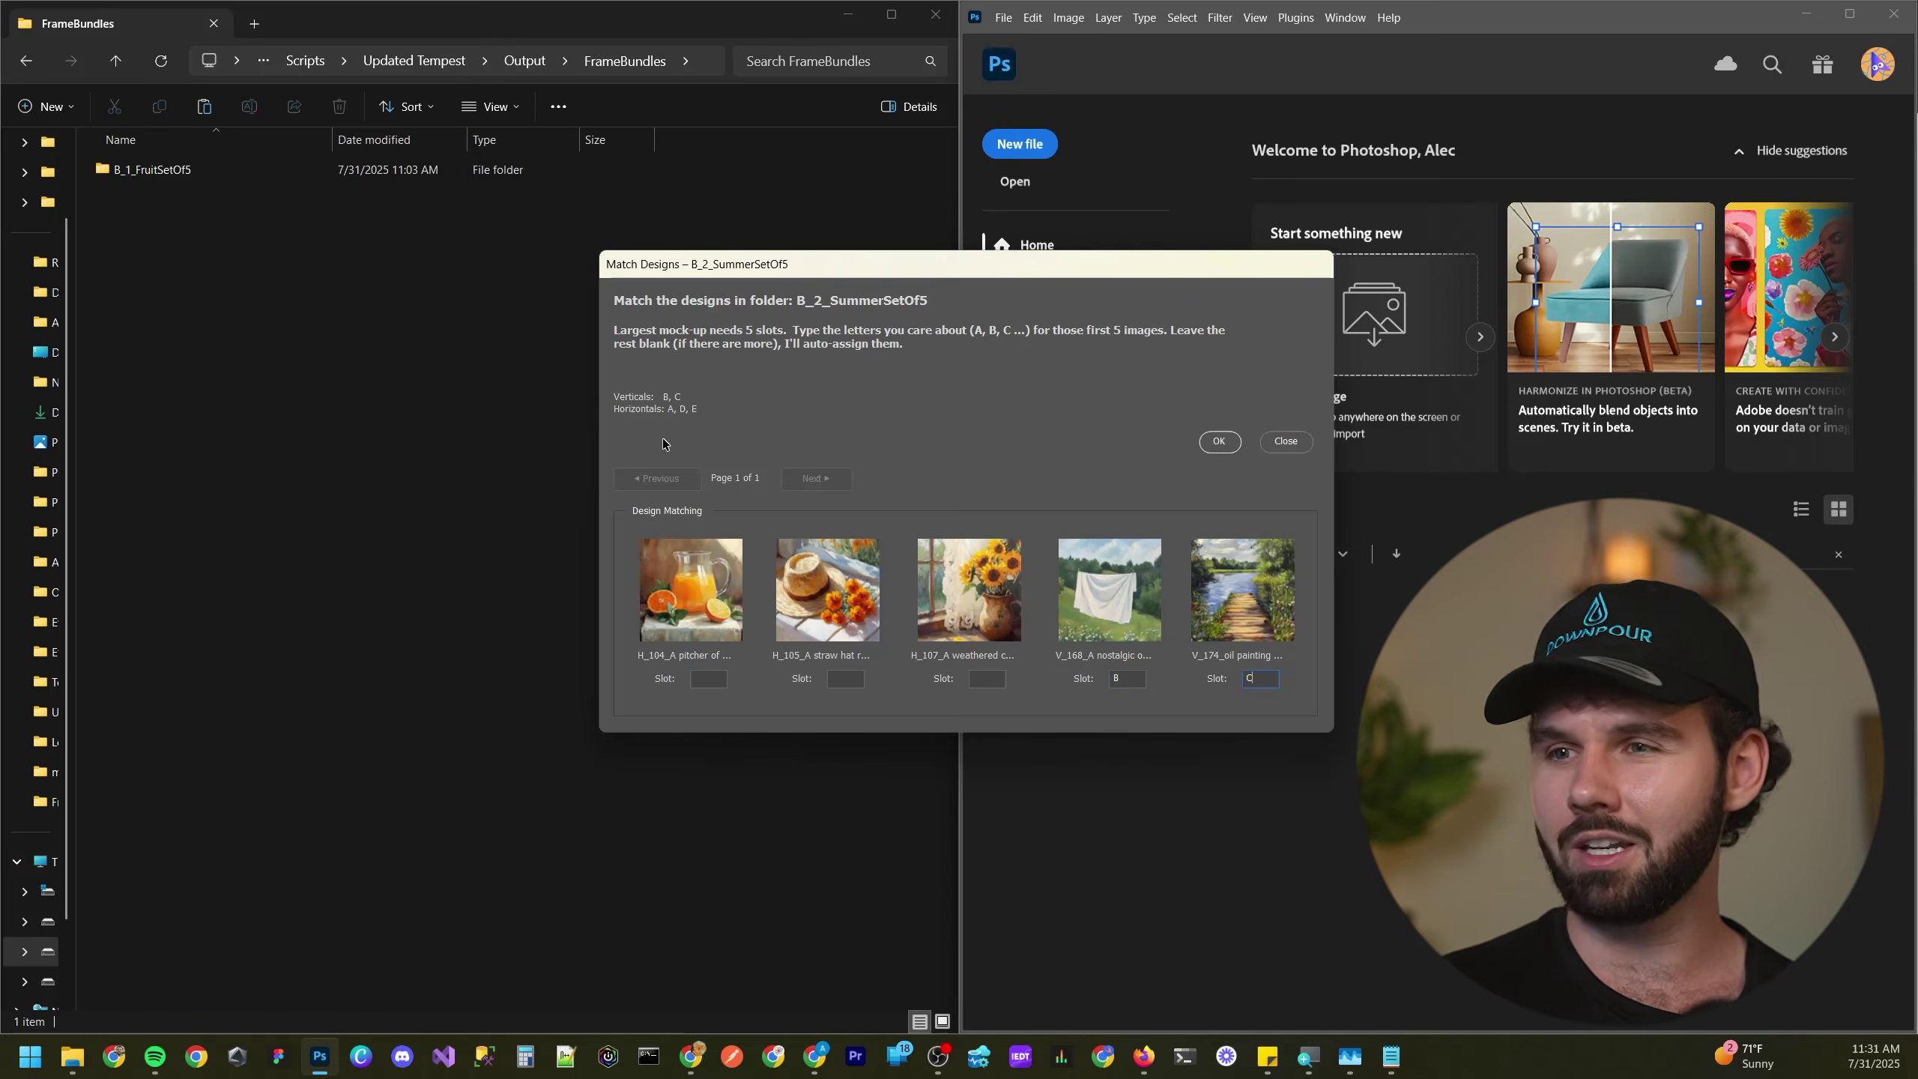
- Assign slot A to the H_105 straw hat image, leave the other two horizontal designs' slots blank, and accept the design matching
click(845, 677)
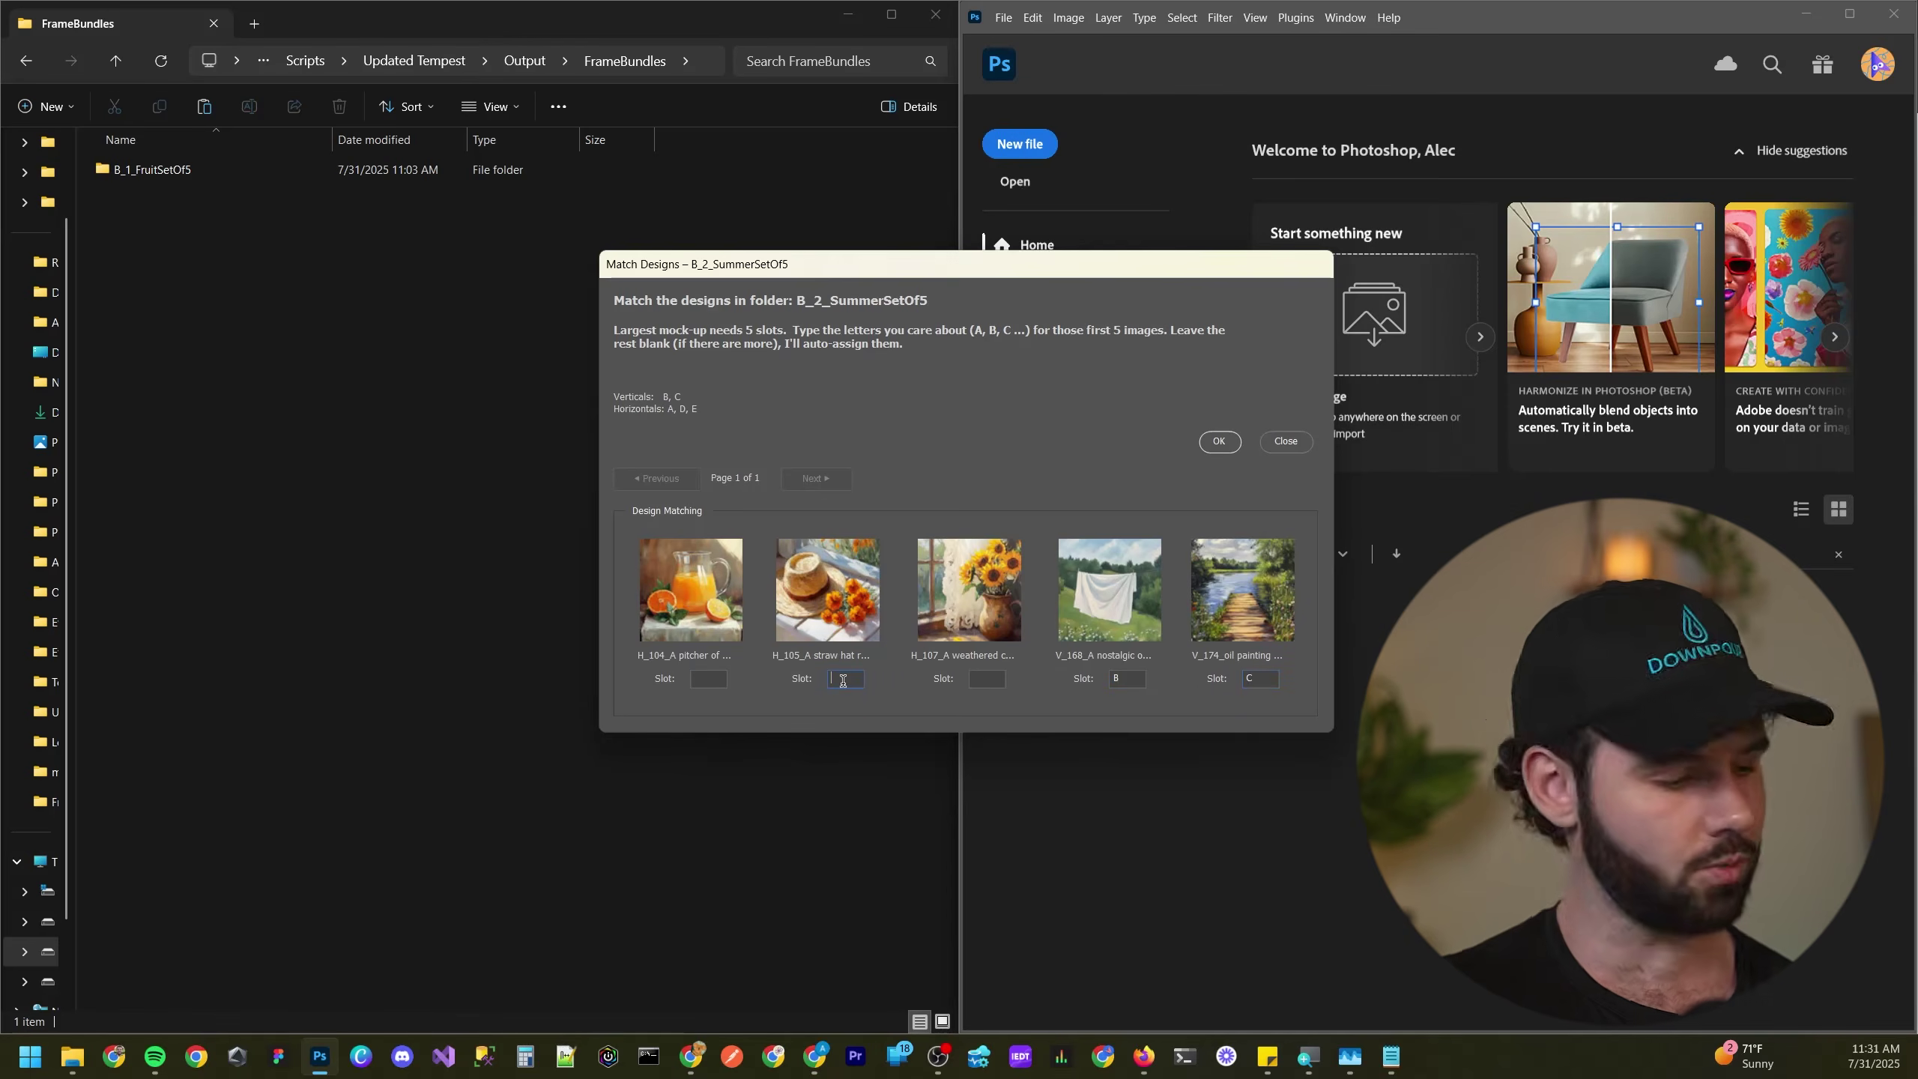
text(A)
click(985, 676)
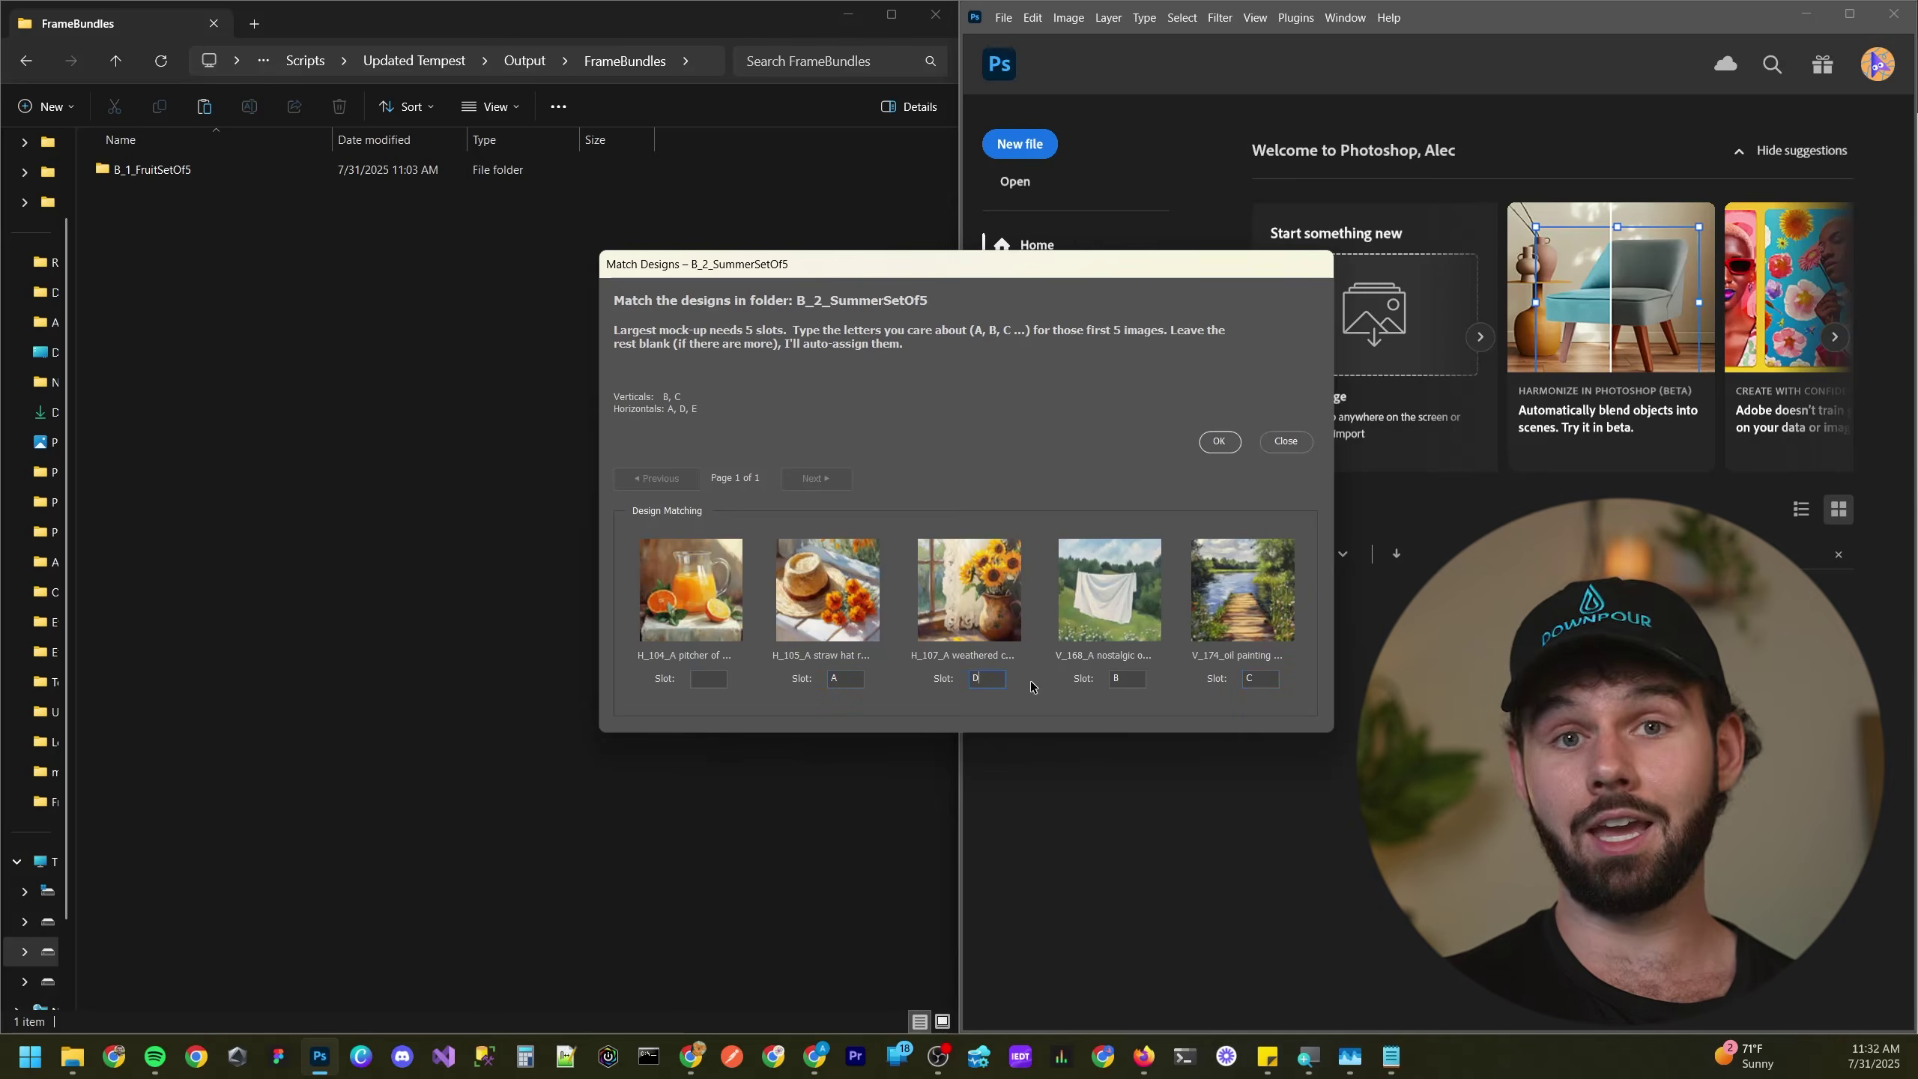
key(shift+Tab)
key(shift+Tab)
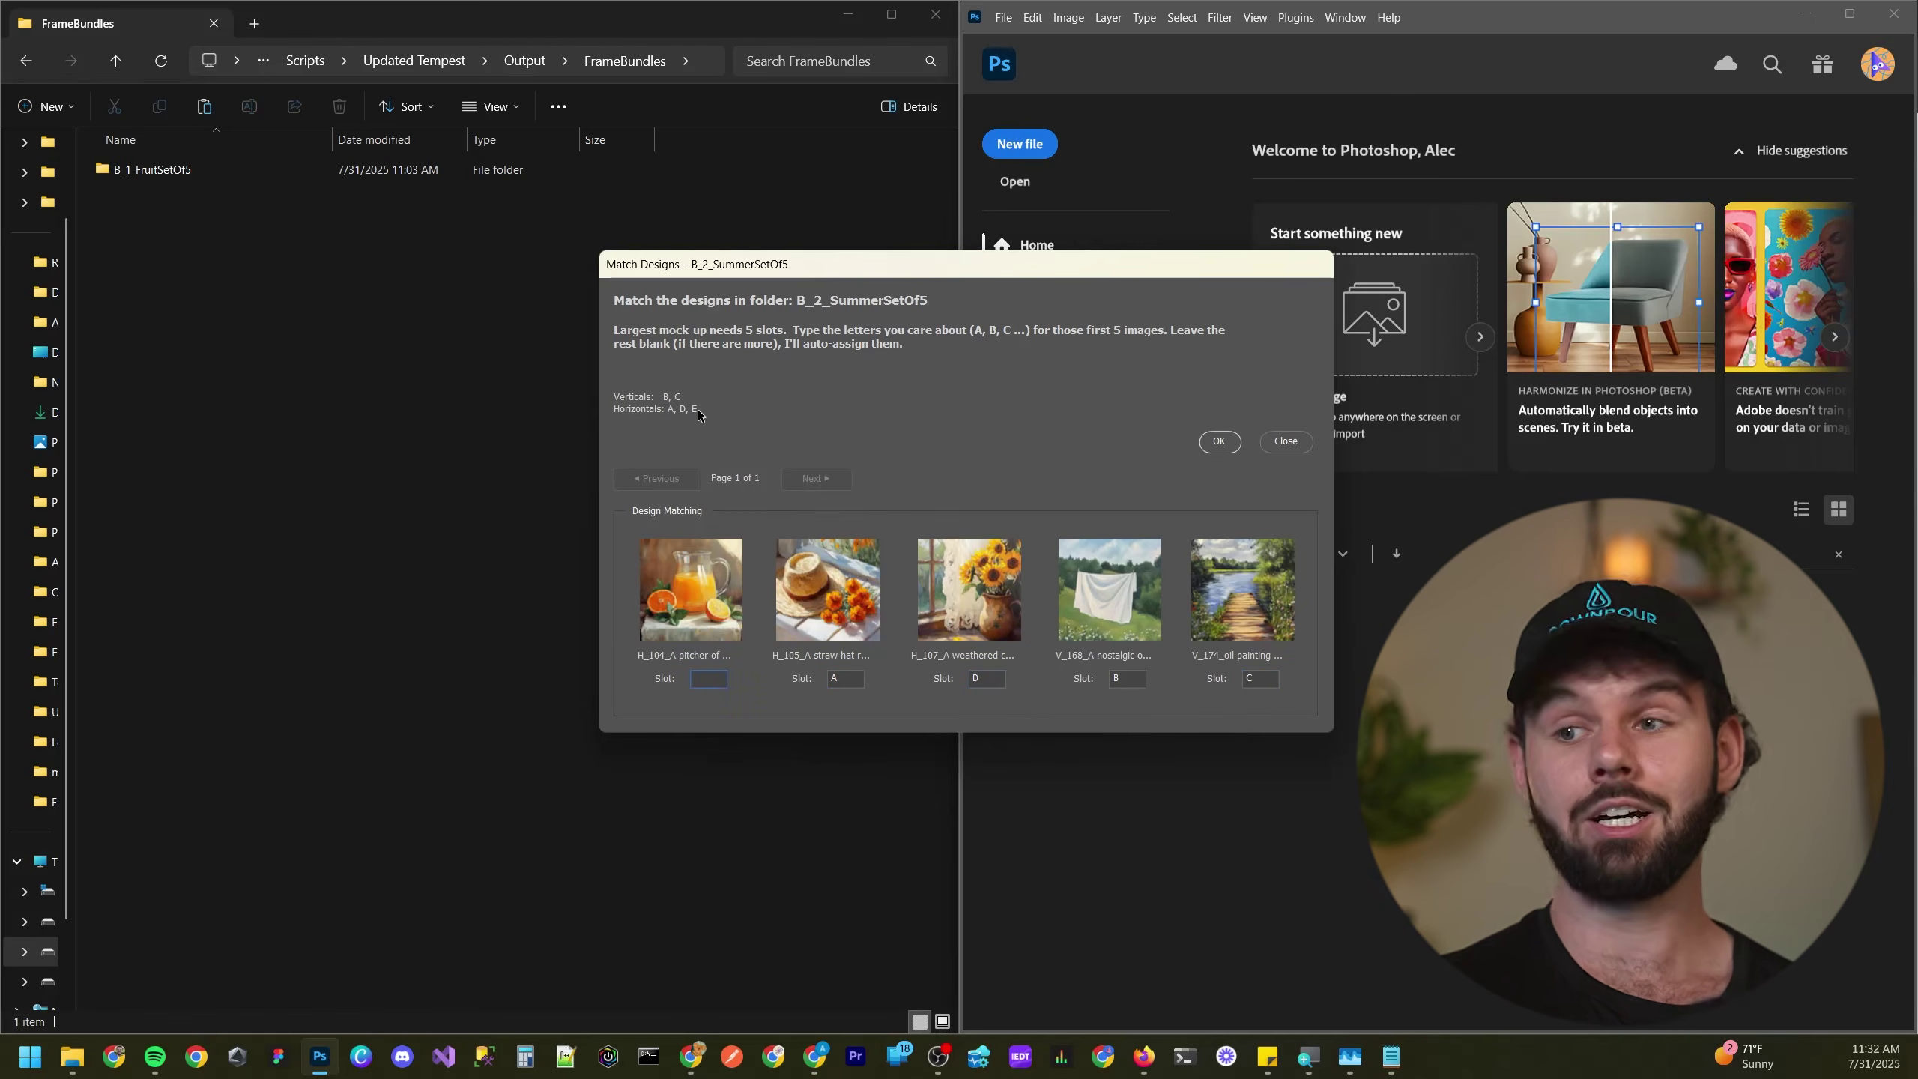
click(984, 678)
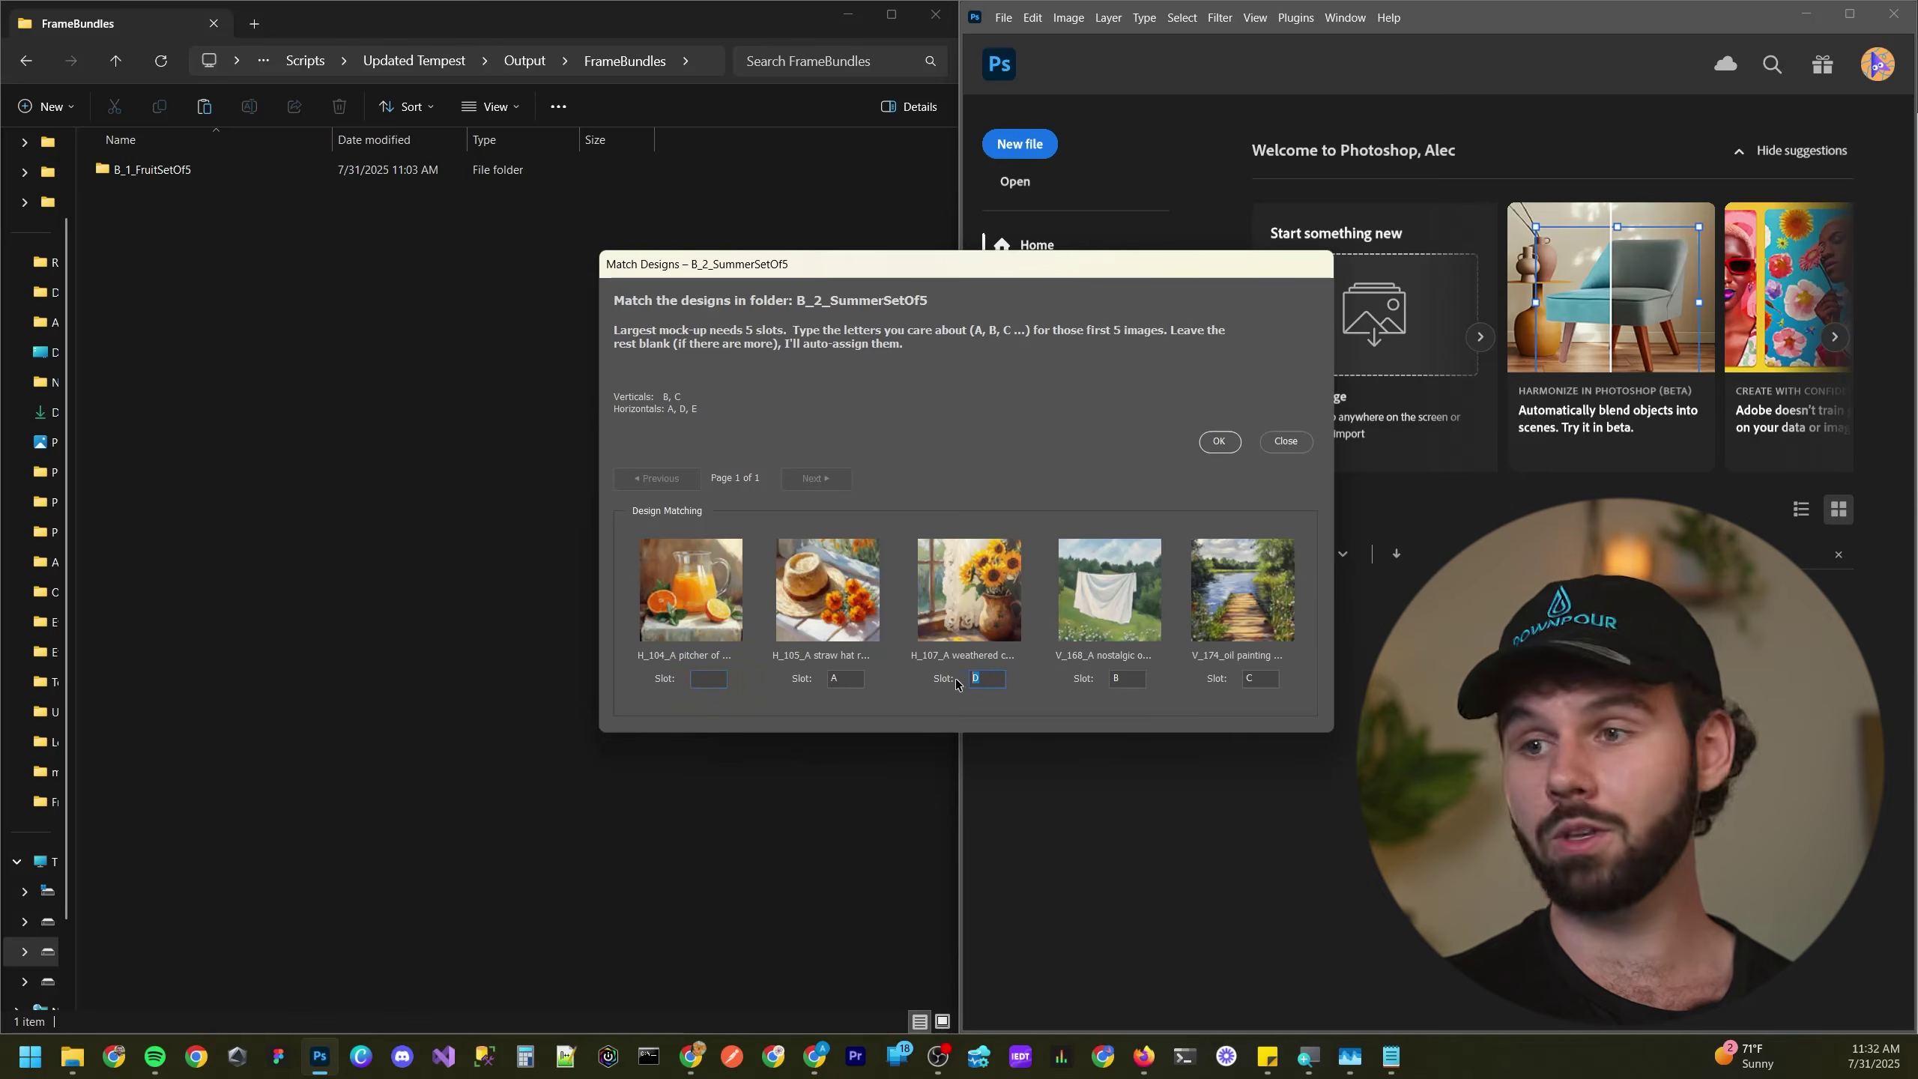
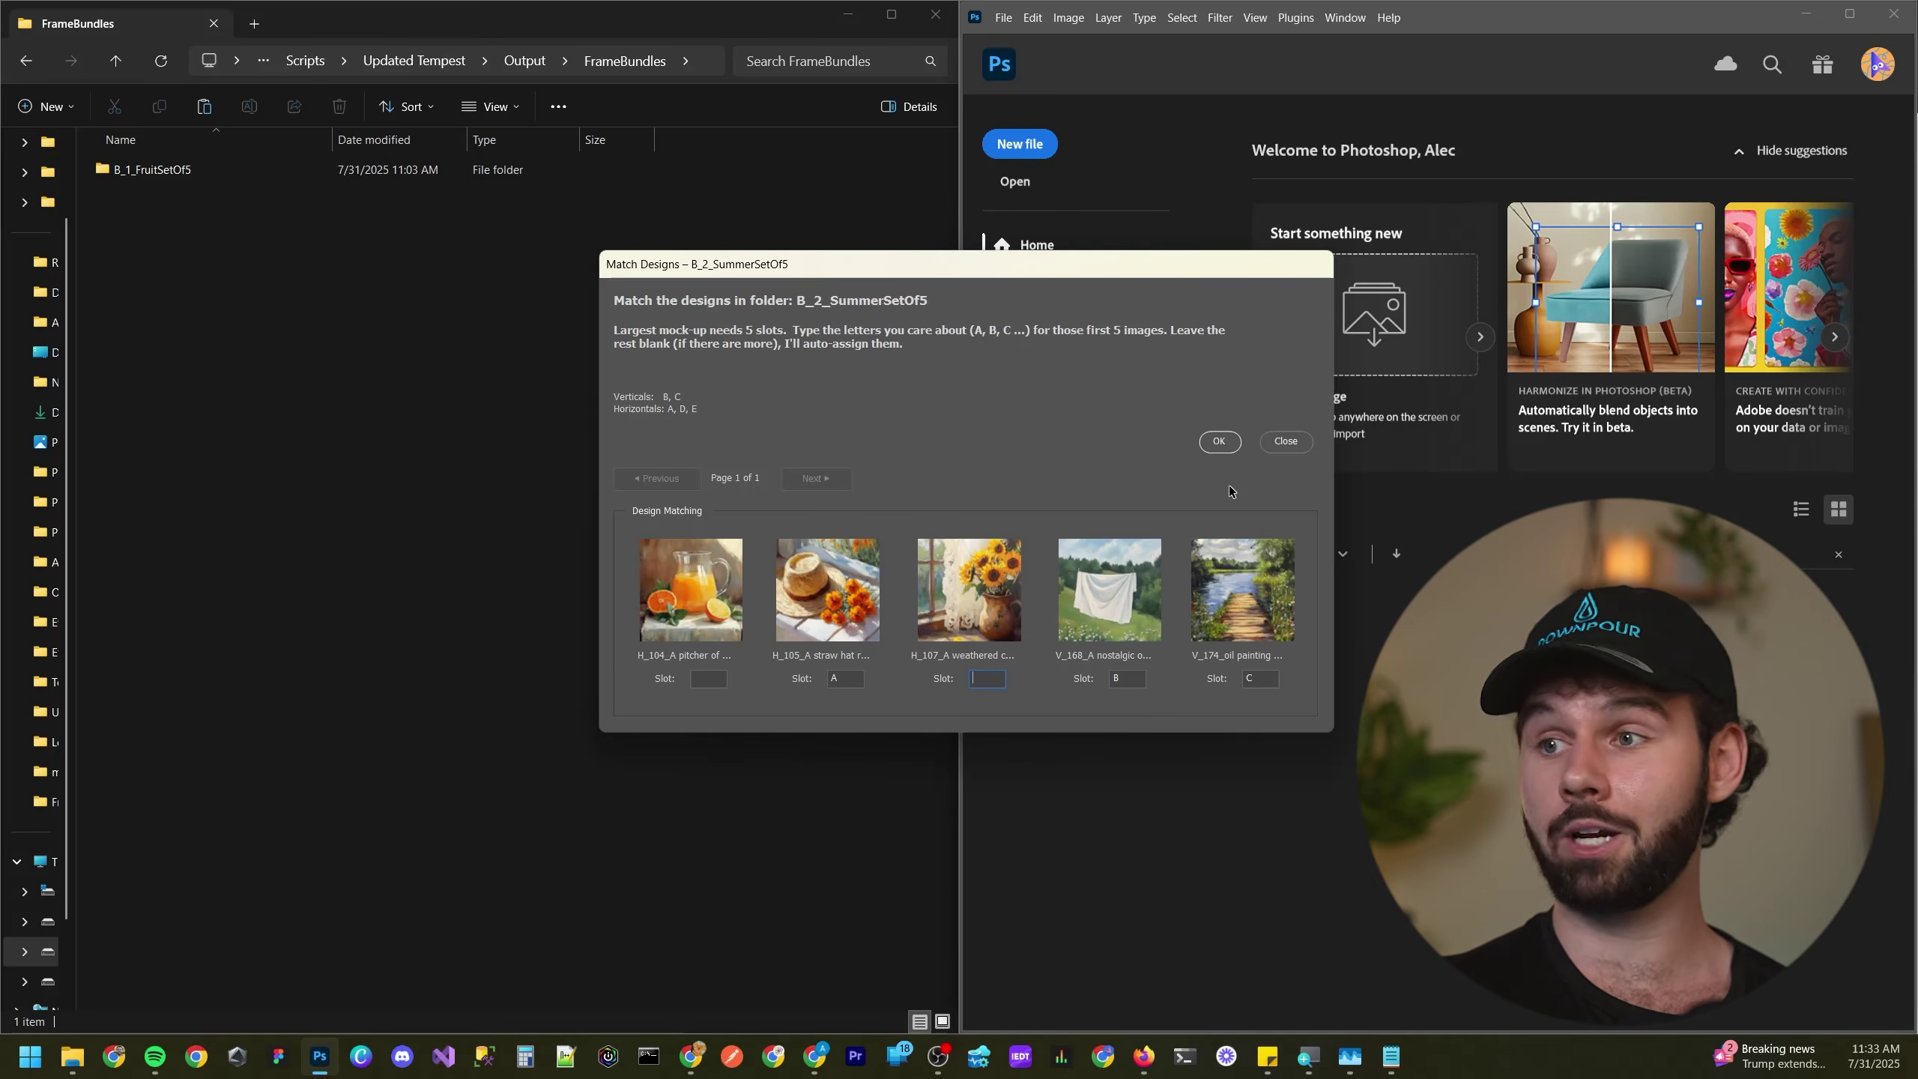
click(1219, 441)
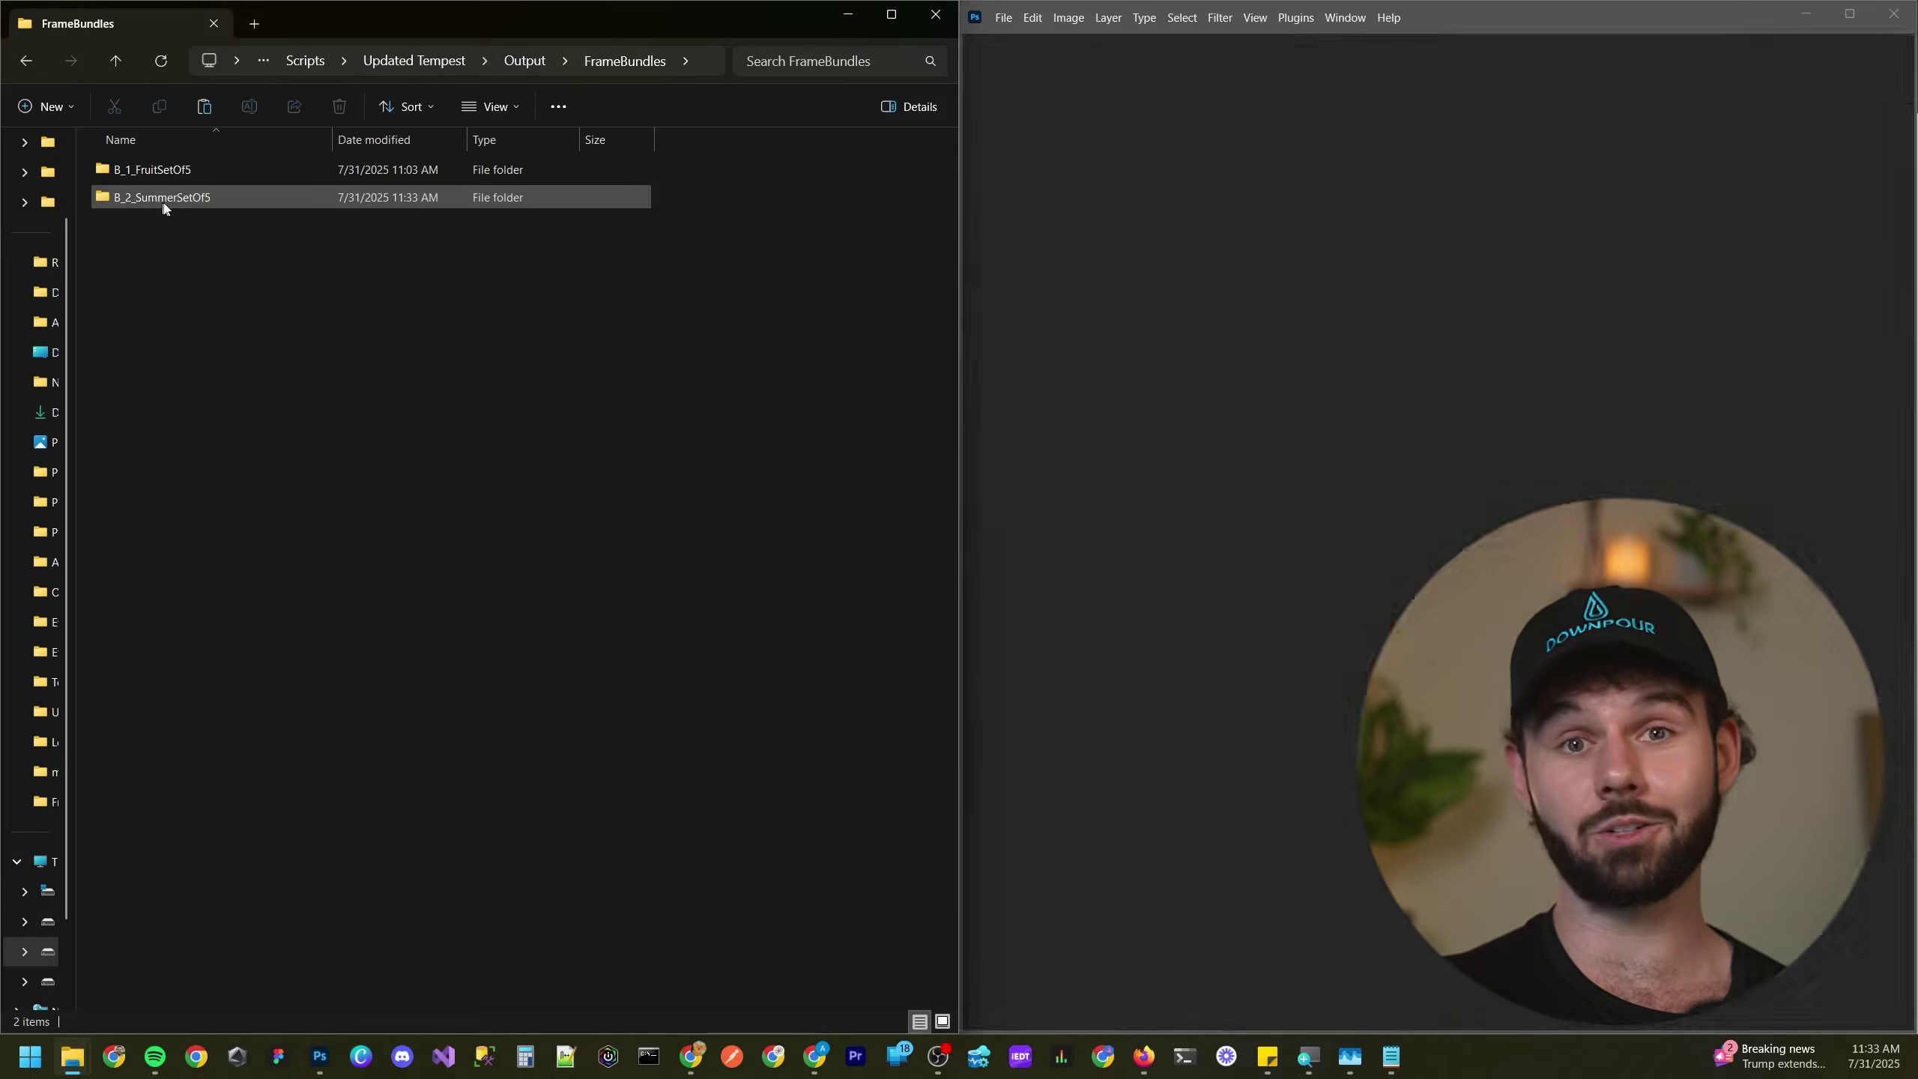
- Open the B_2_SummerSetOf5 output folder and enlarge its file thumbnails to view the generated mockups
double_click(178, 199)
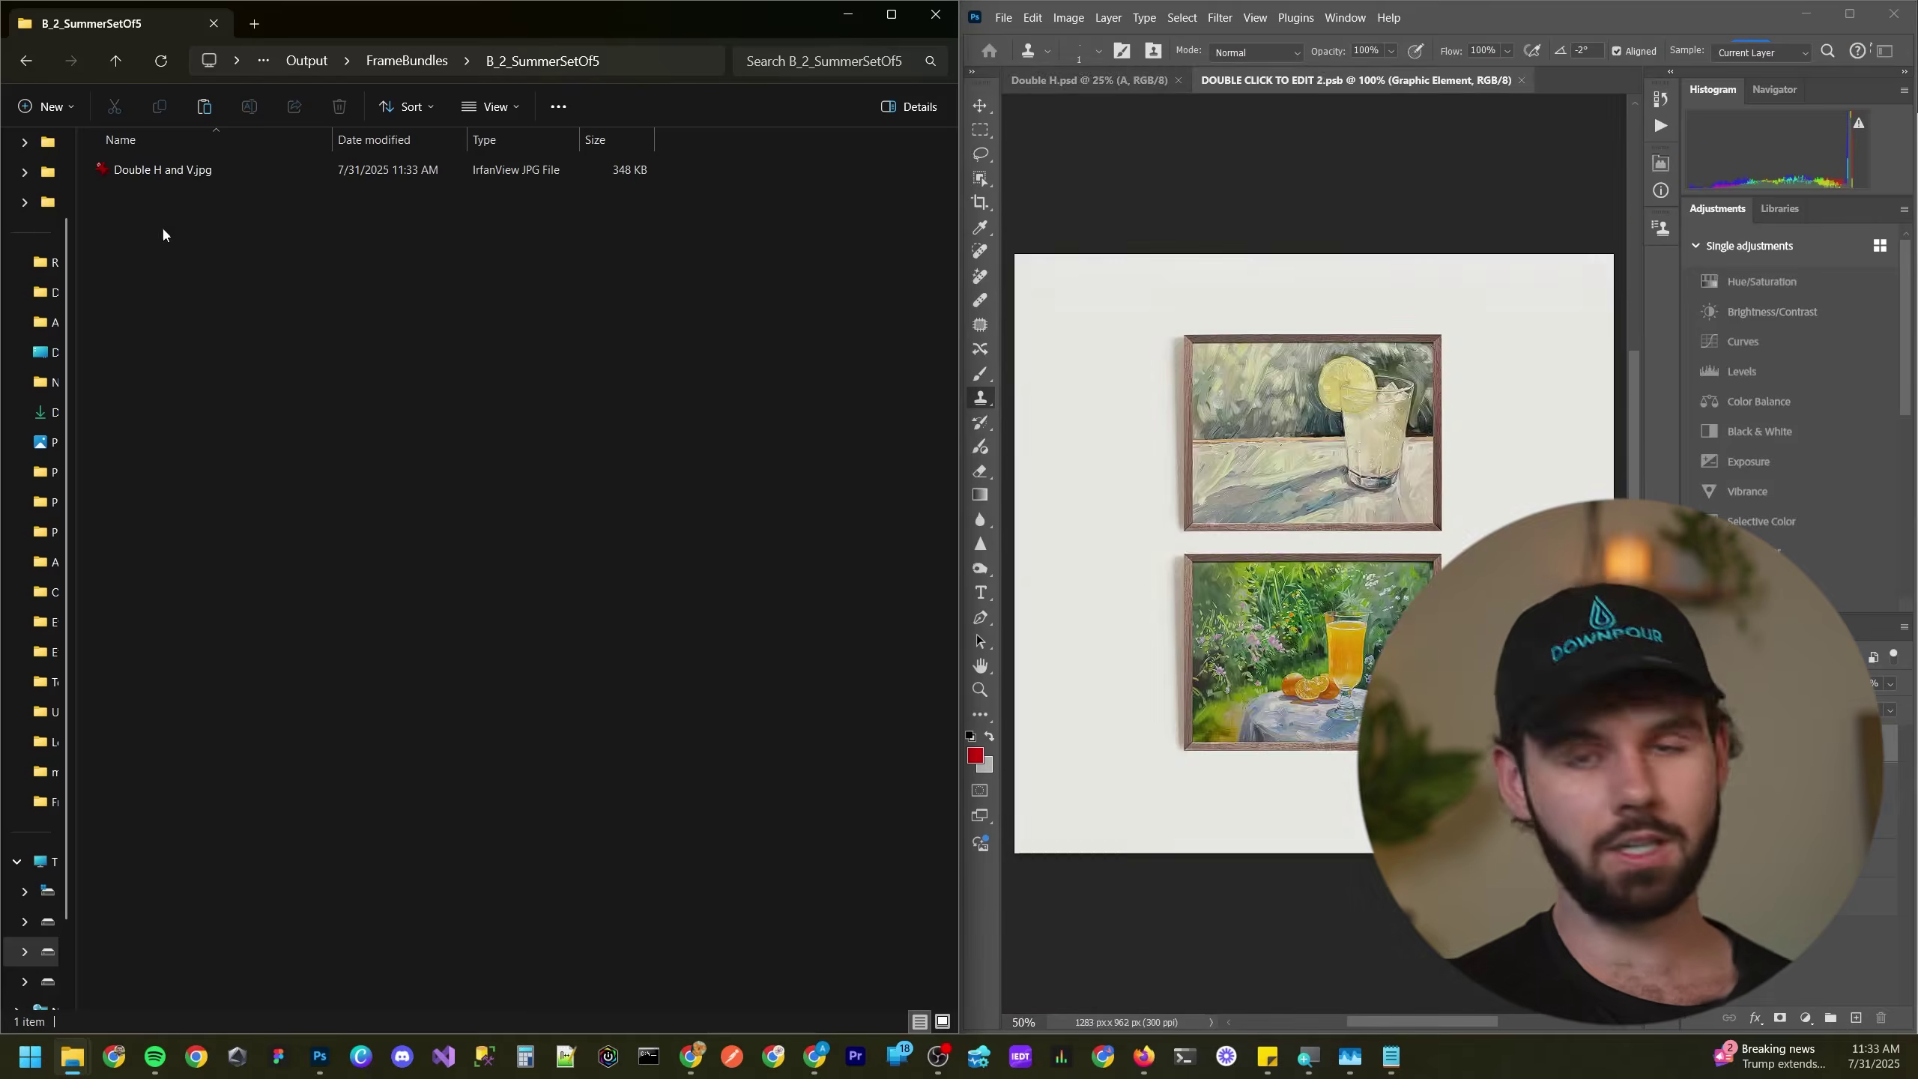
scroll(235, 315, up, 4)
scroll(236, 320, up, 1)
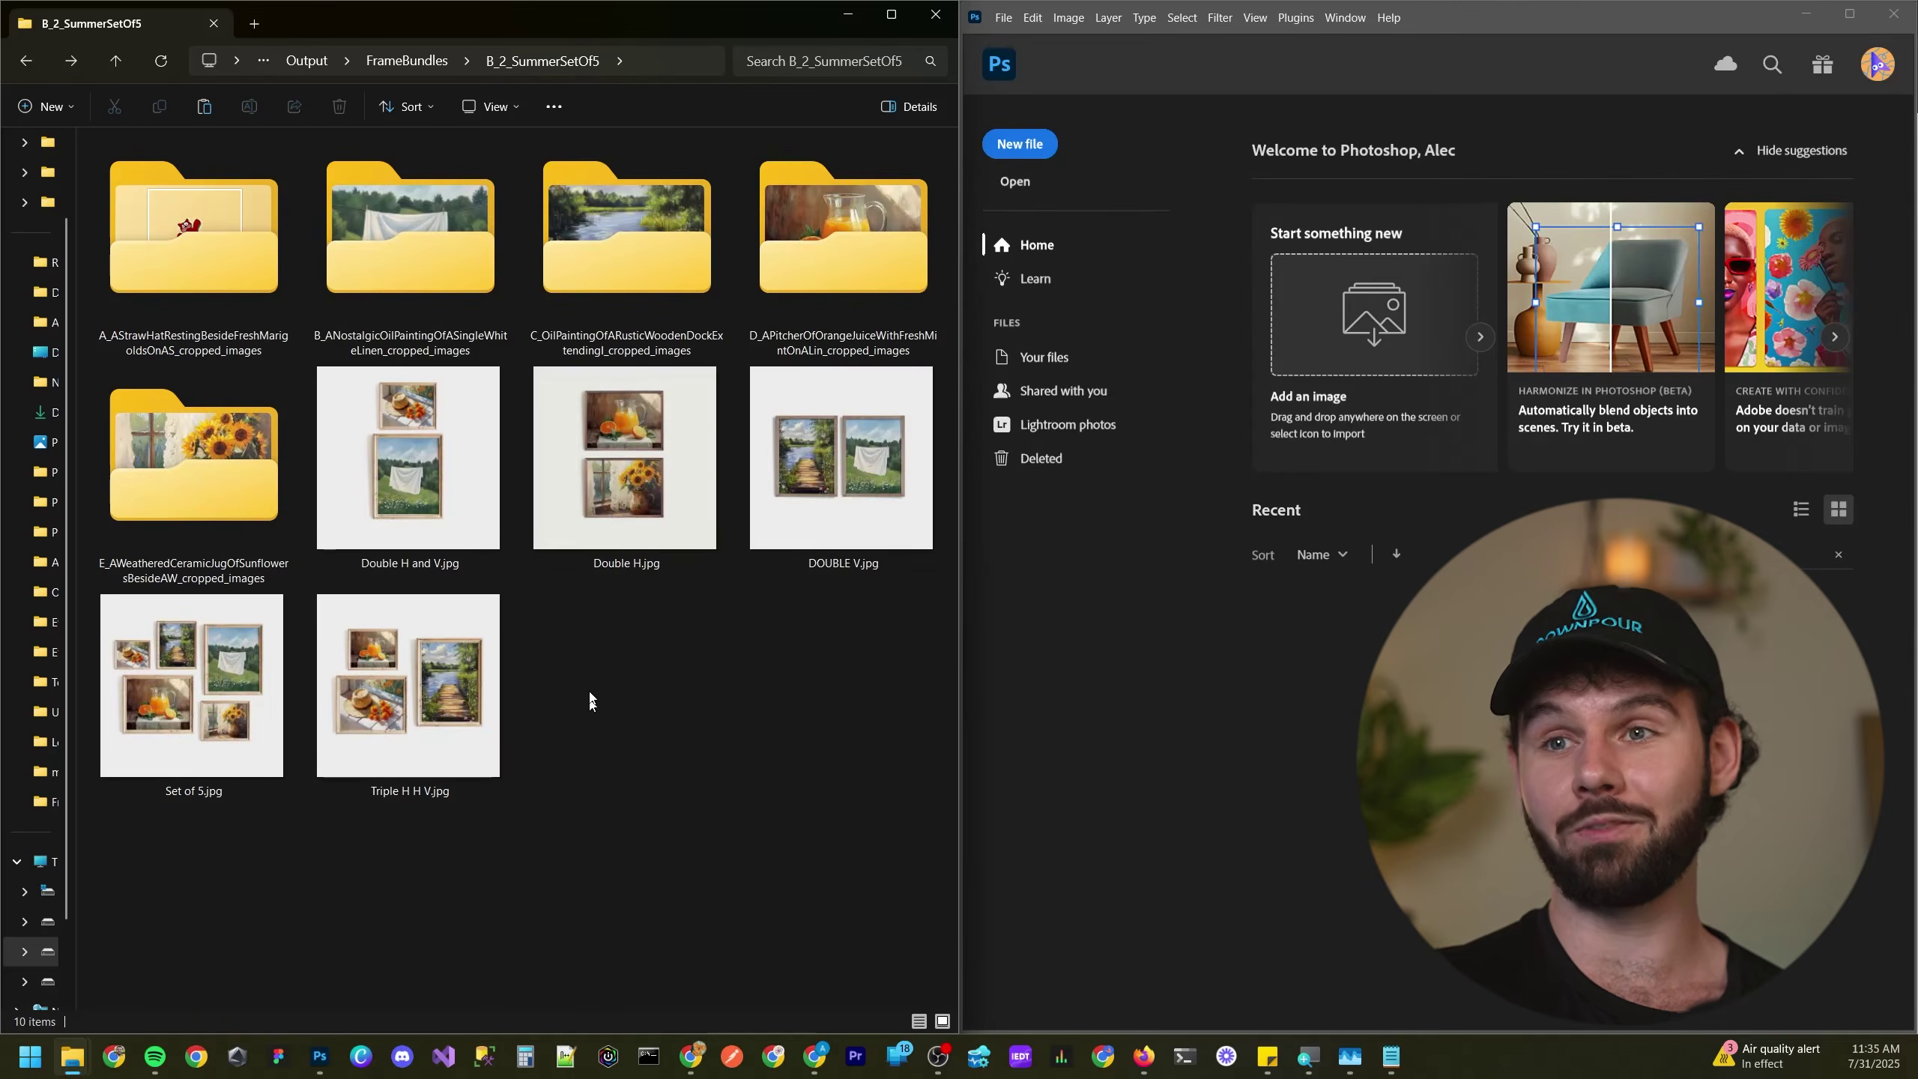
- View the cropped images of the white linen painting, return to the bundle folder and select the DOUBLE V.jpg mockup
double_click(384, 303)
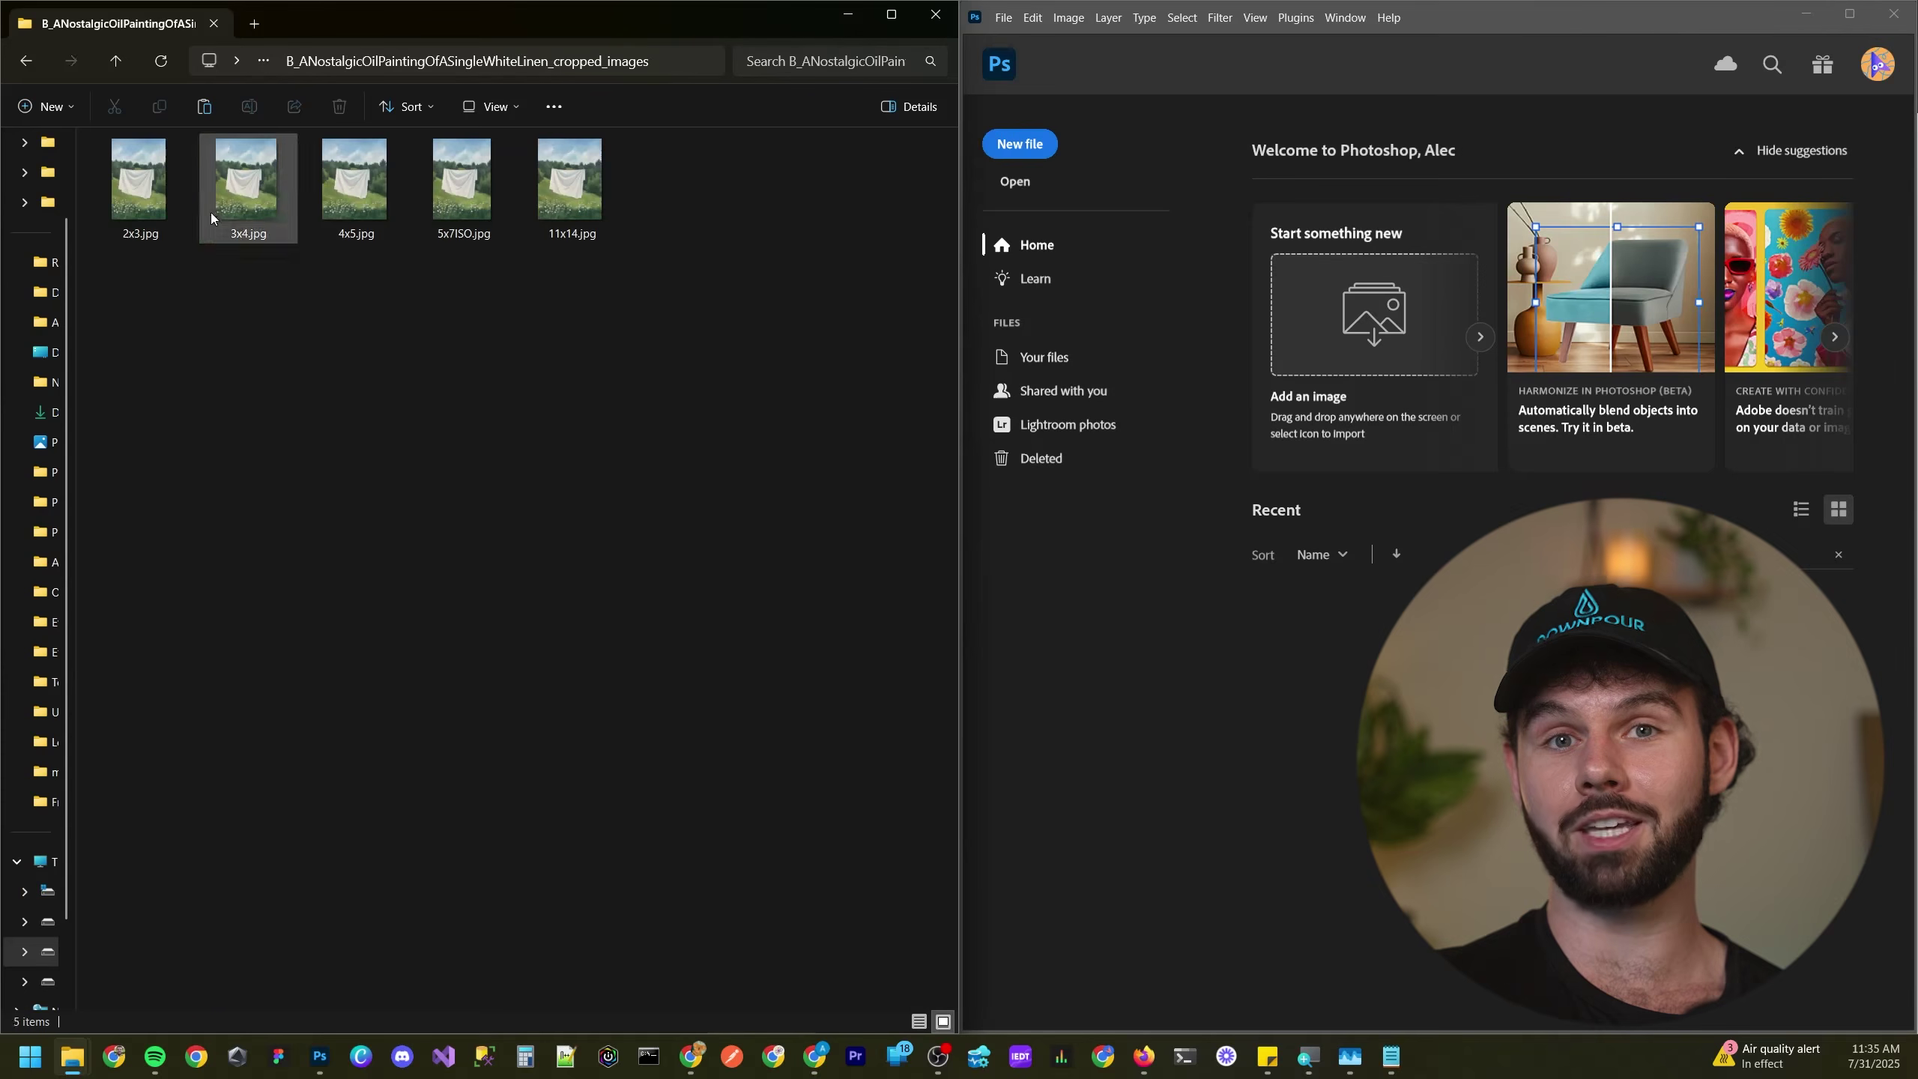
key(alt+Left)
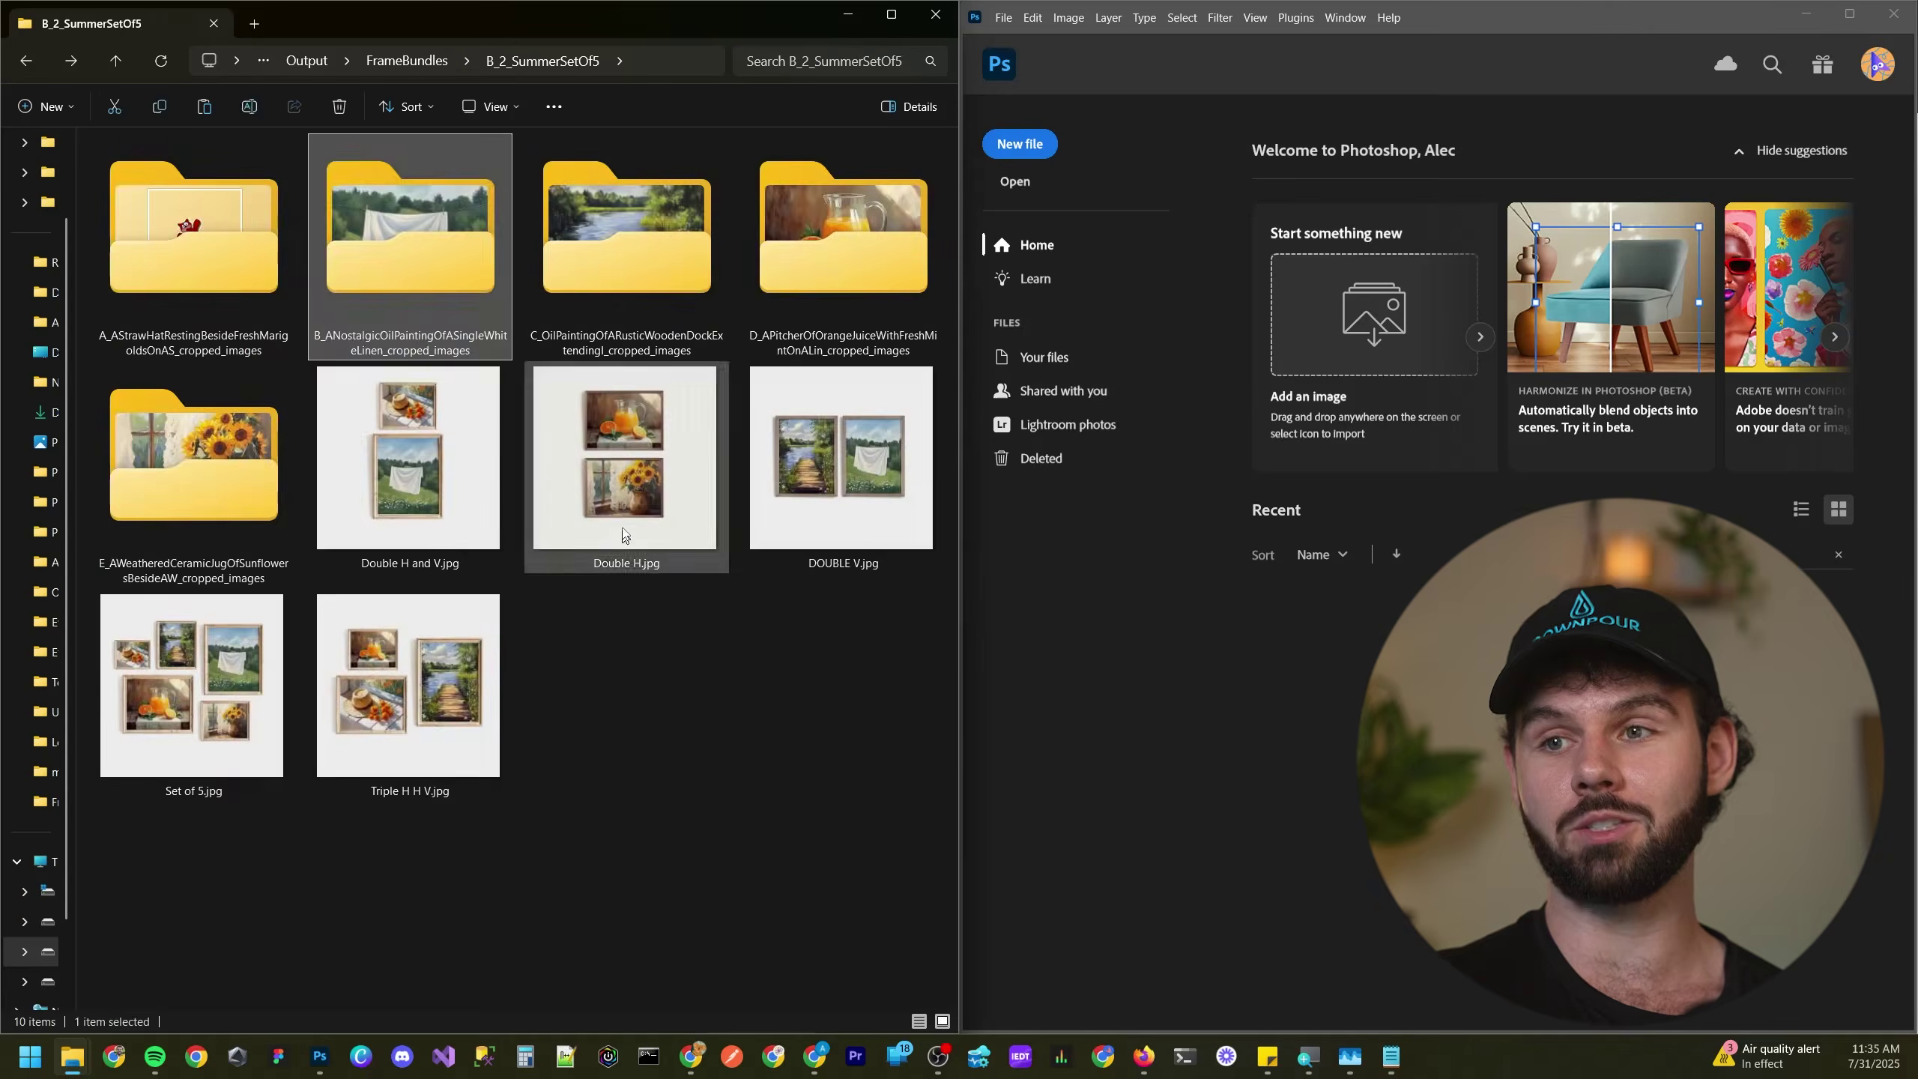
click(756, 486)
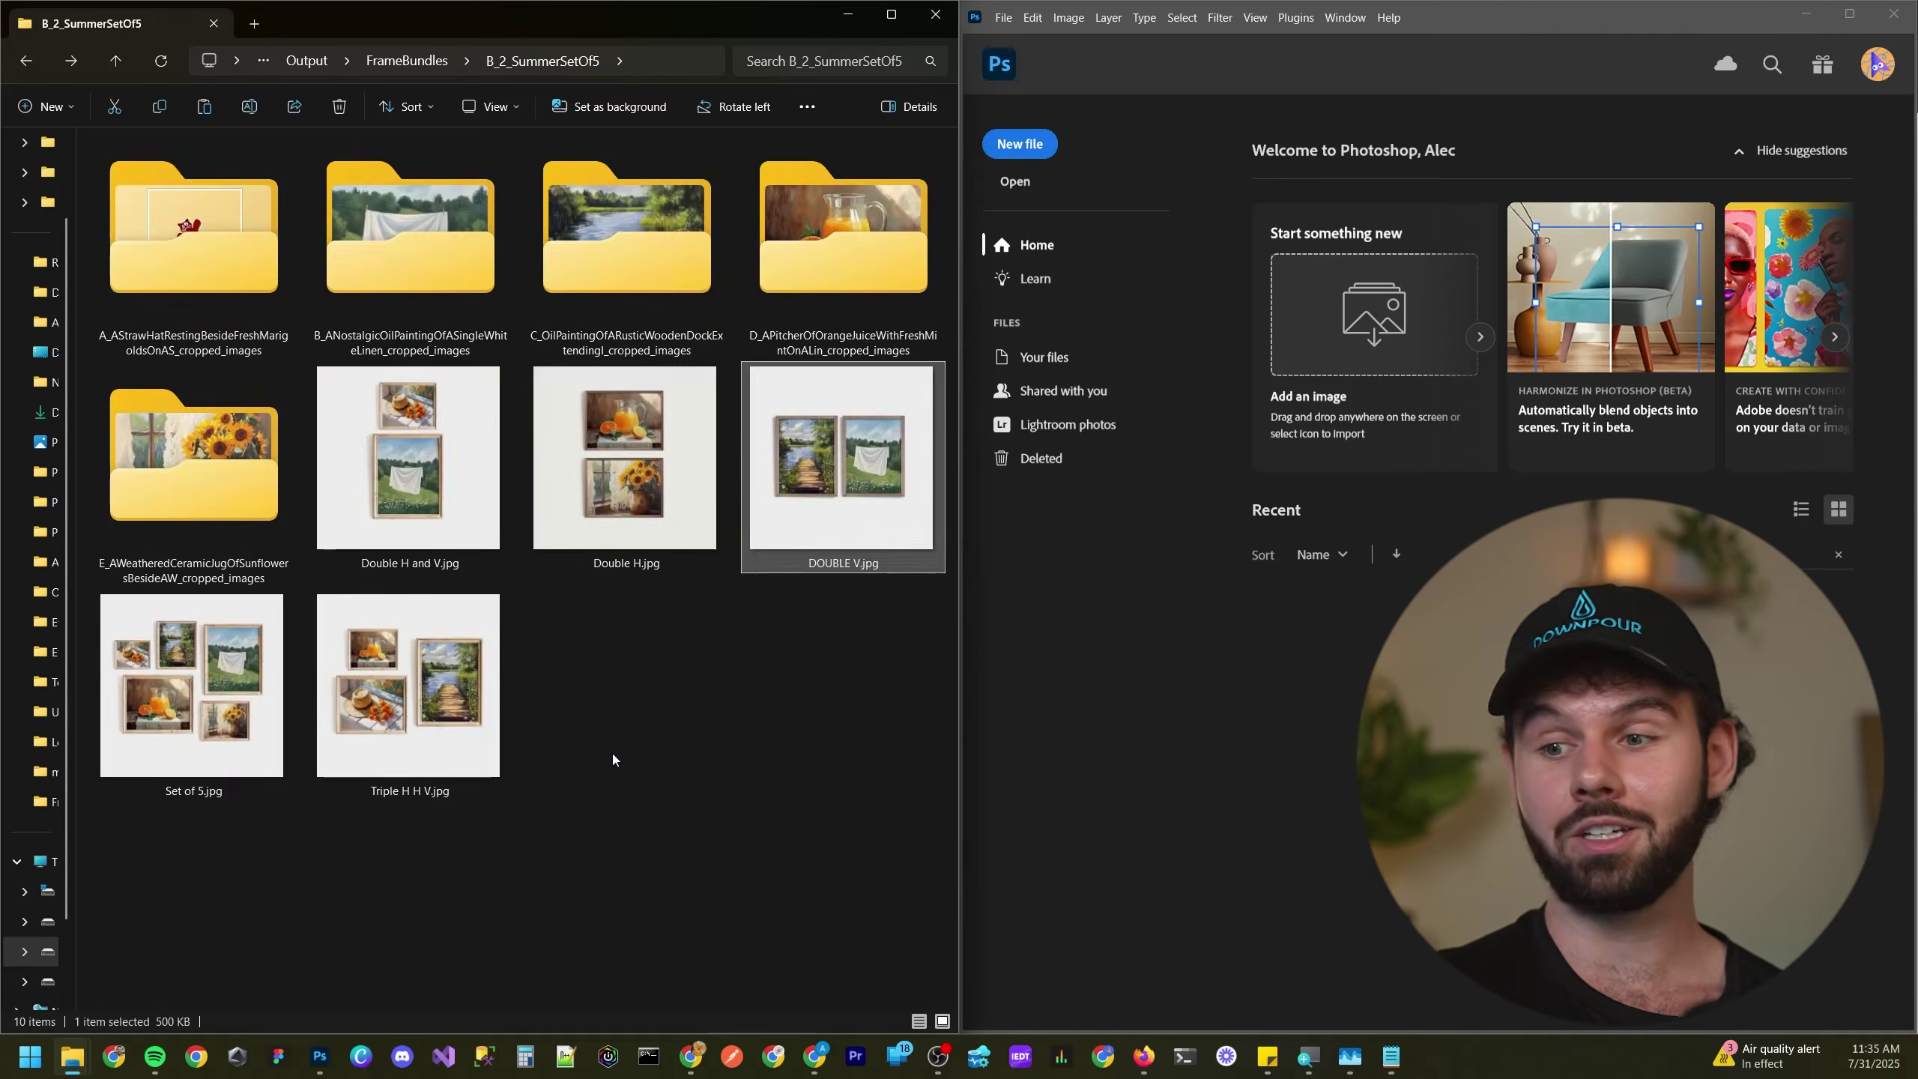
- Switch to Chrome, back to the AI Art Sellers Collective About page on Skool
click(690, 1057)
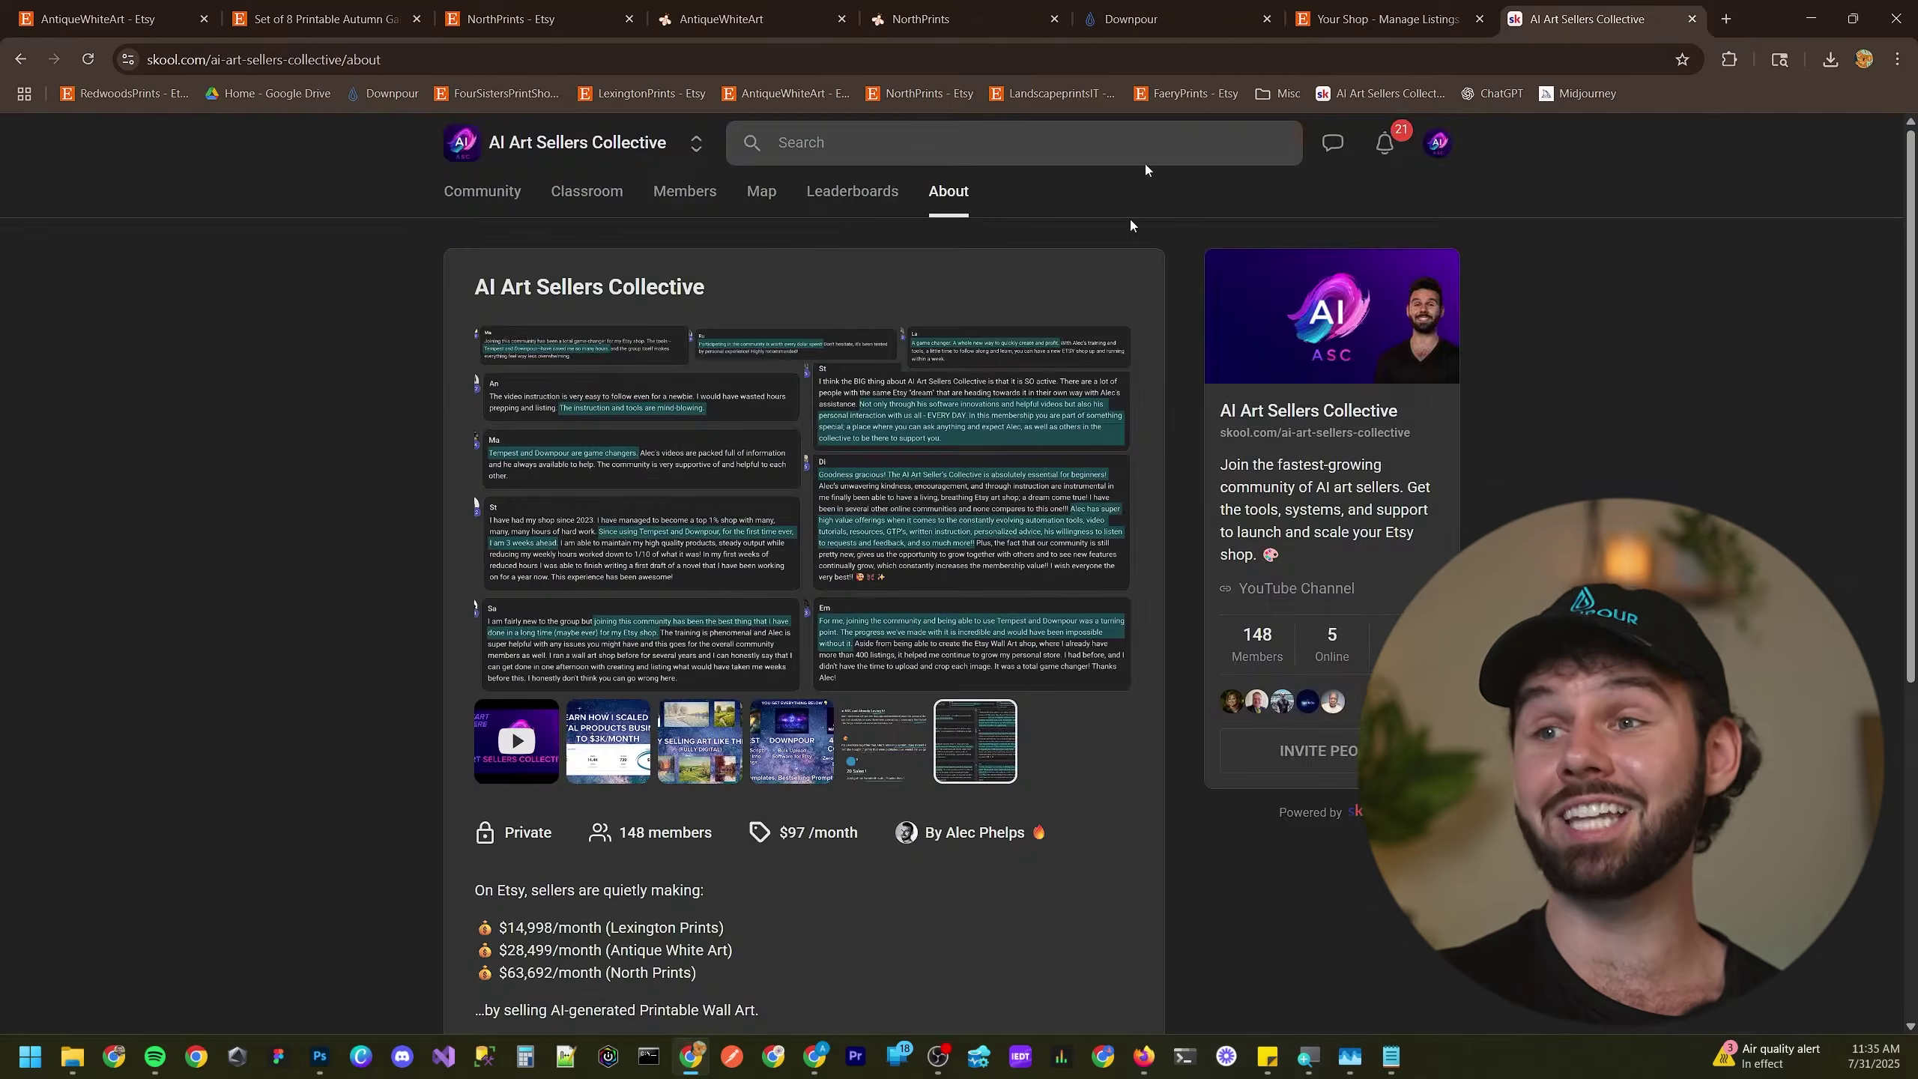
- Switch to Downpour and open its bulk upload page
click(1127, 20)
click(1111, 689)
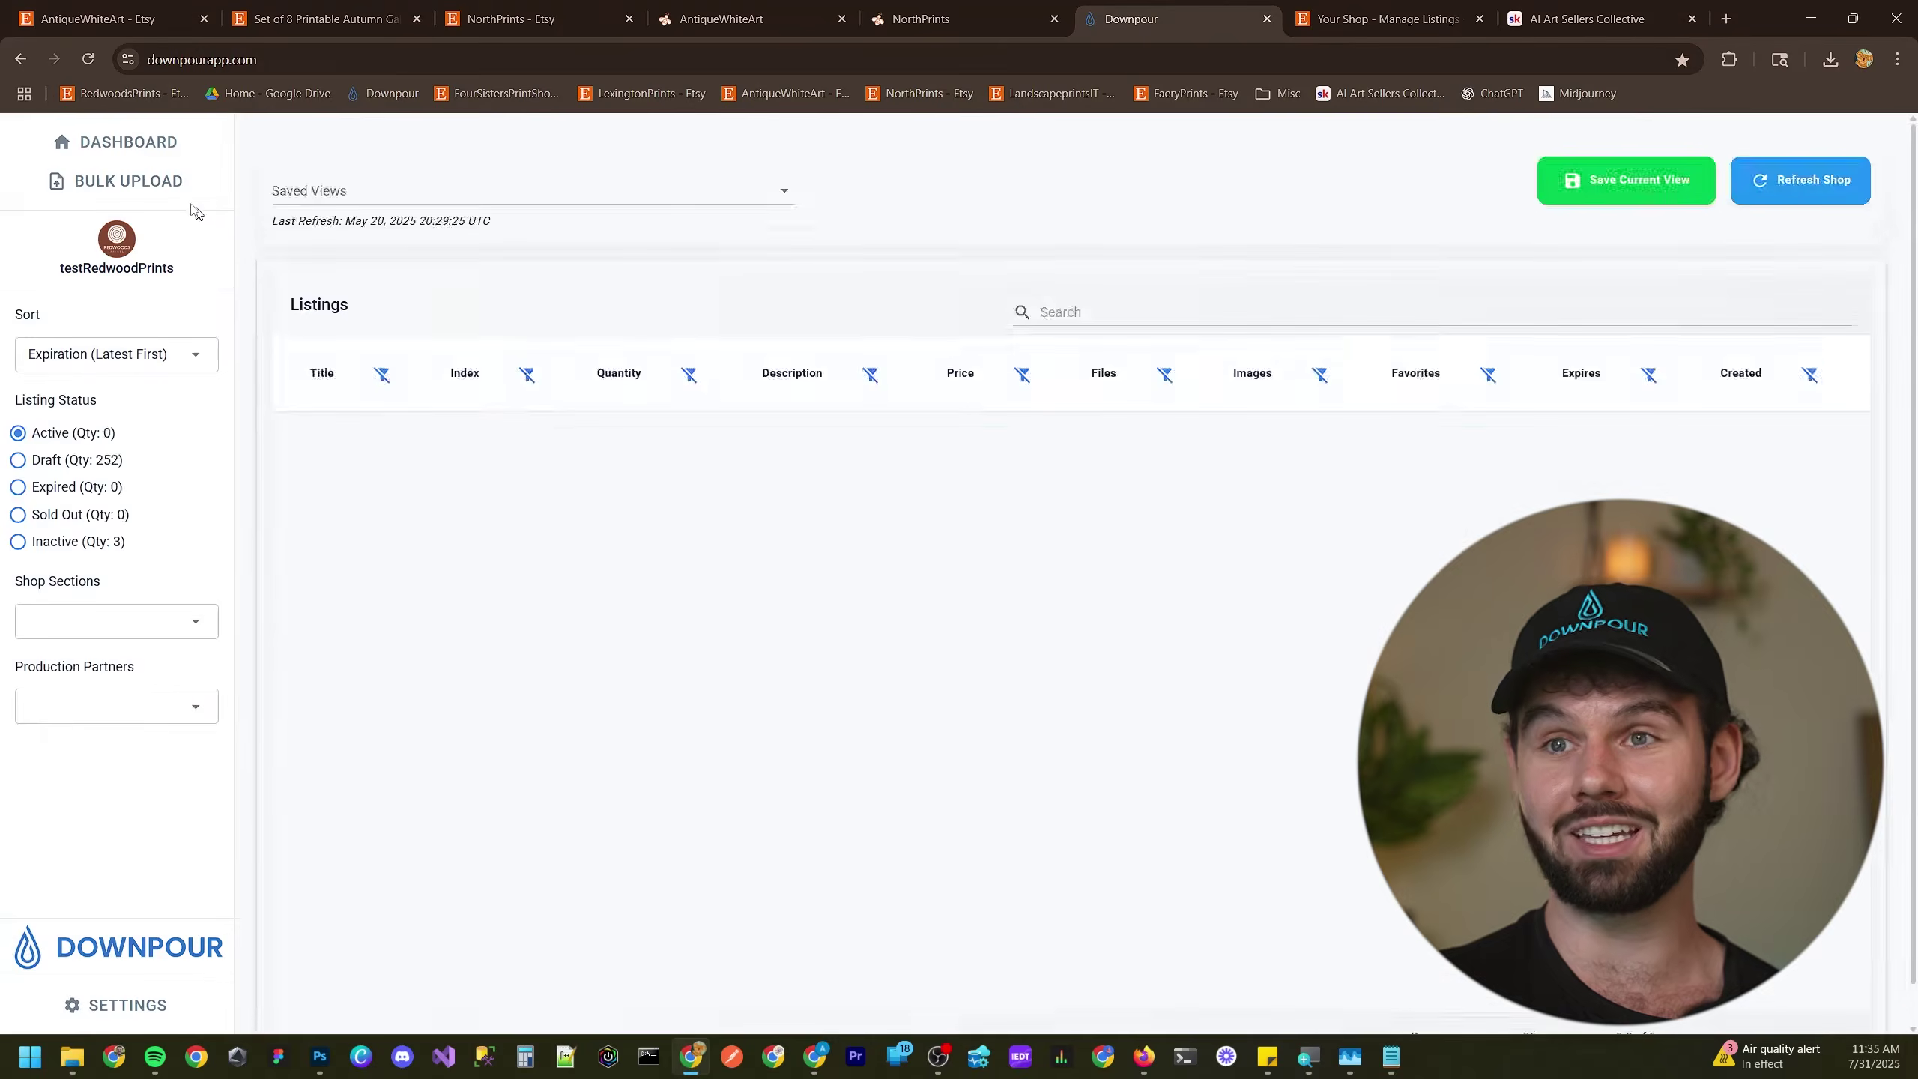
click(173, 184)
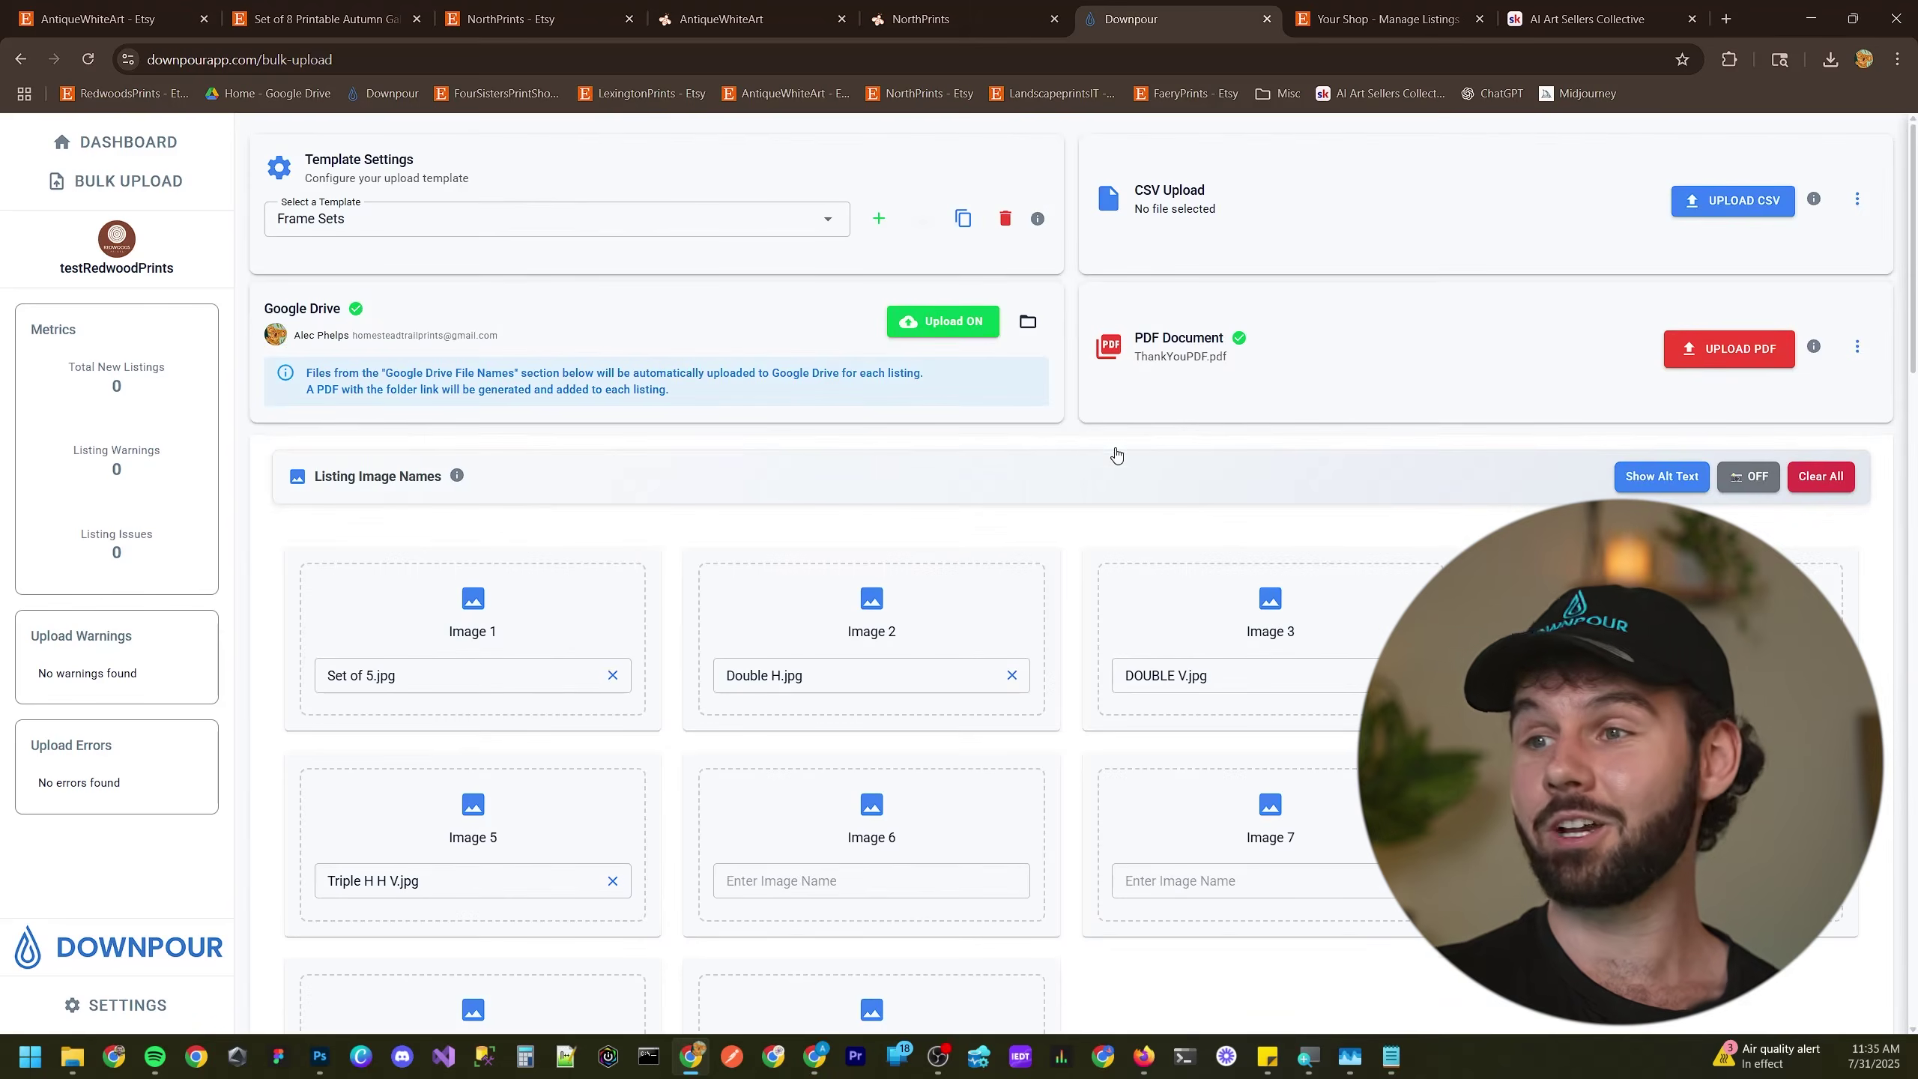
- Upload the B_2_SummerSetOf5 bundle folder from its local FrameBundles folder into Downpour's file drop area
scroll(1117, 454, down, 15)
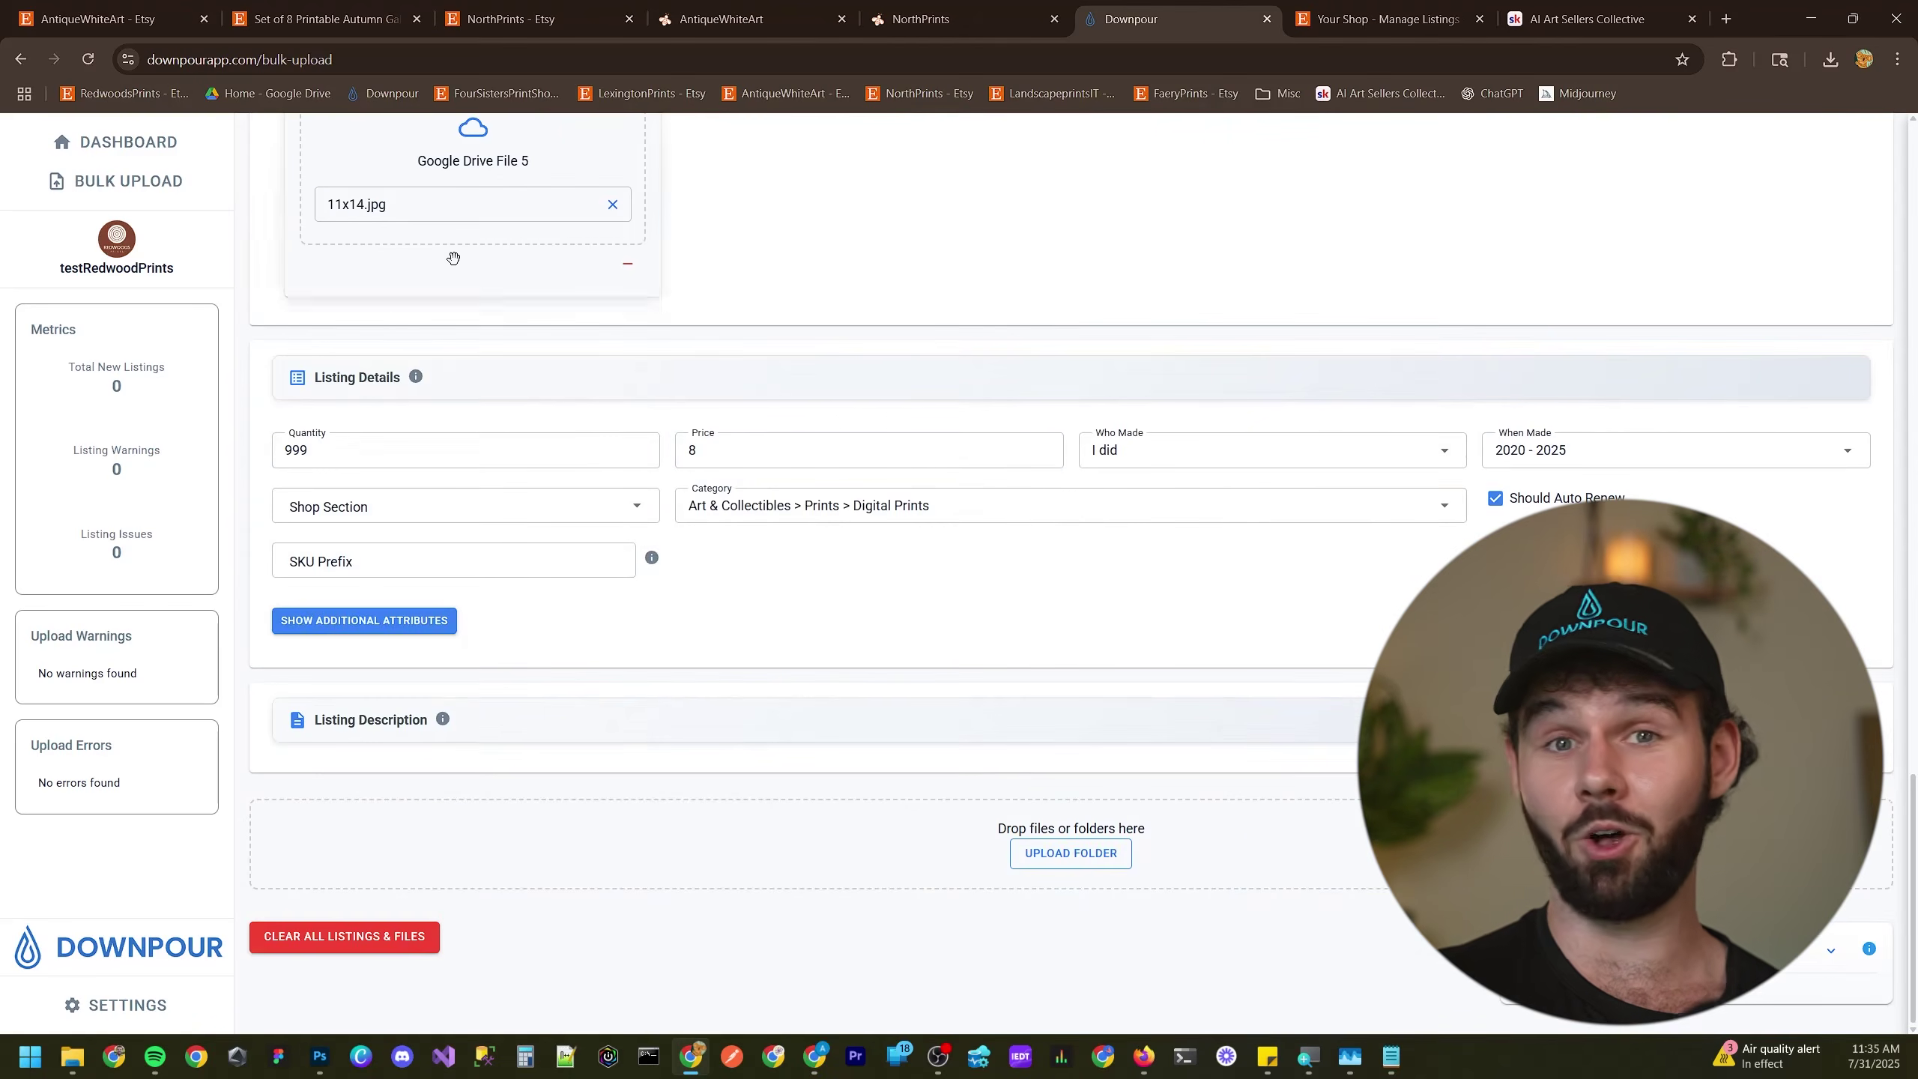
mouse_move(72, 1057)
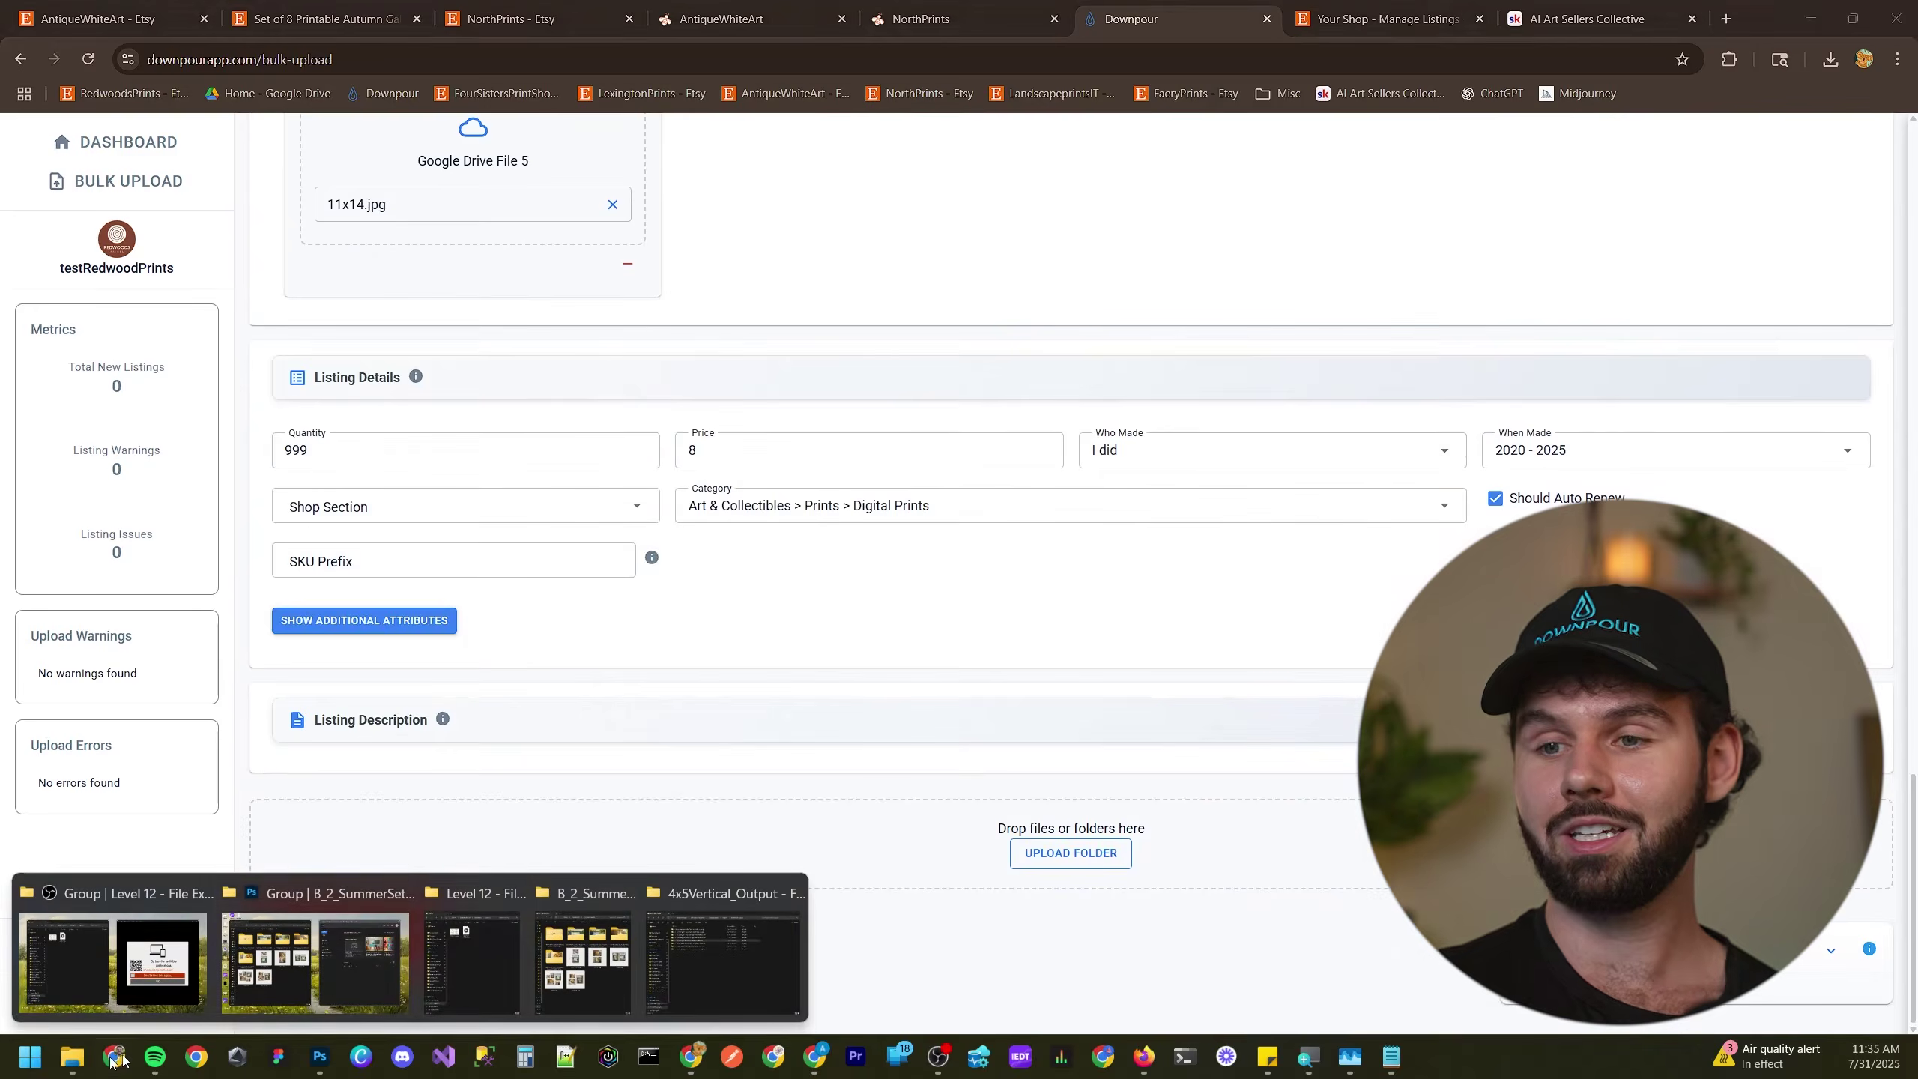
mouse_move(498, 965)
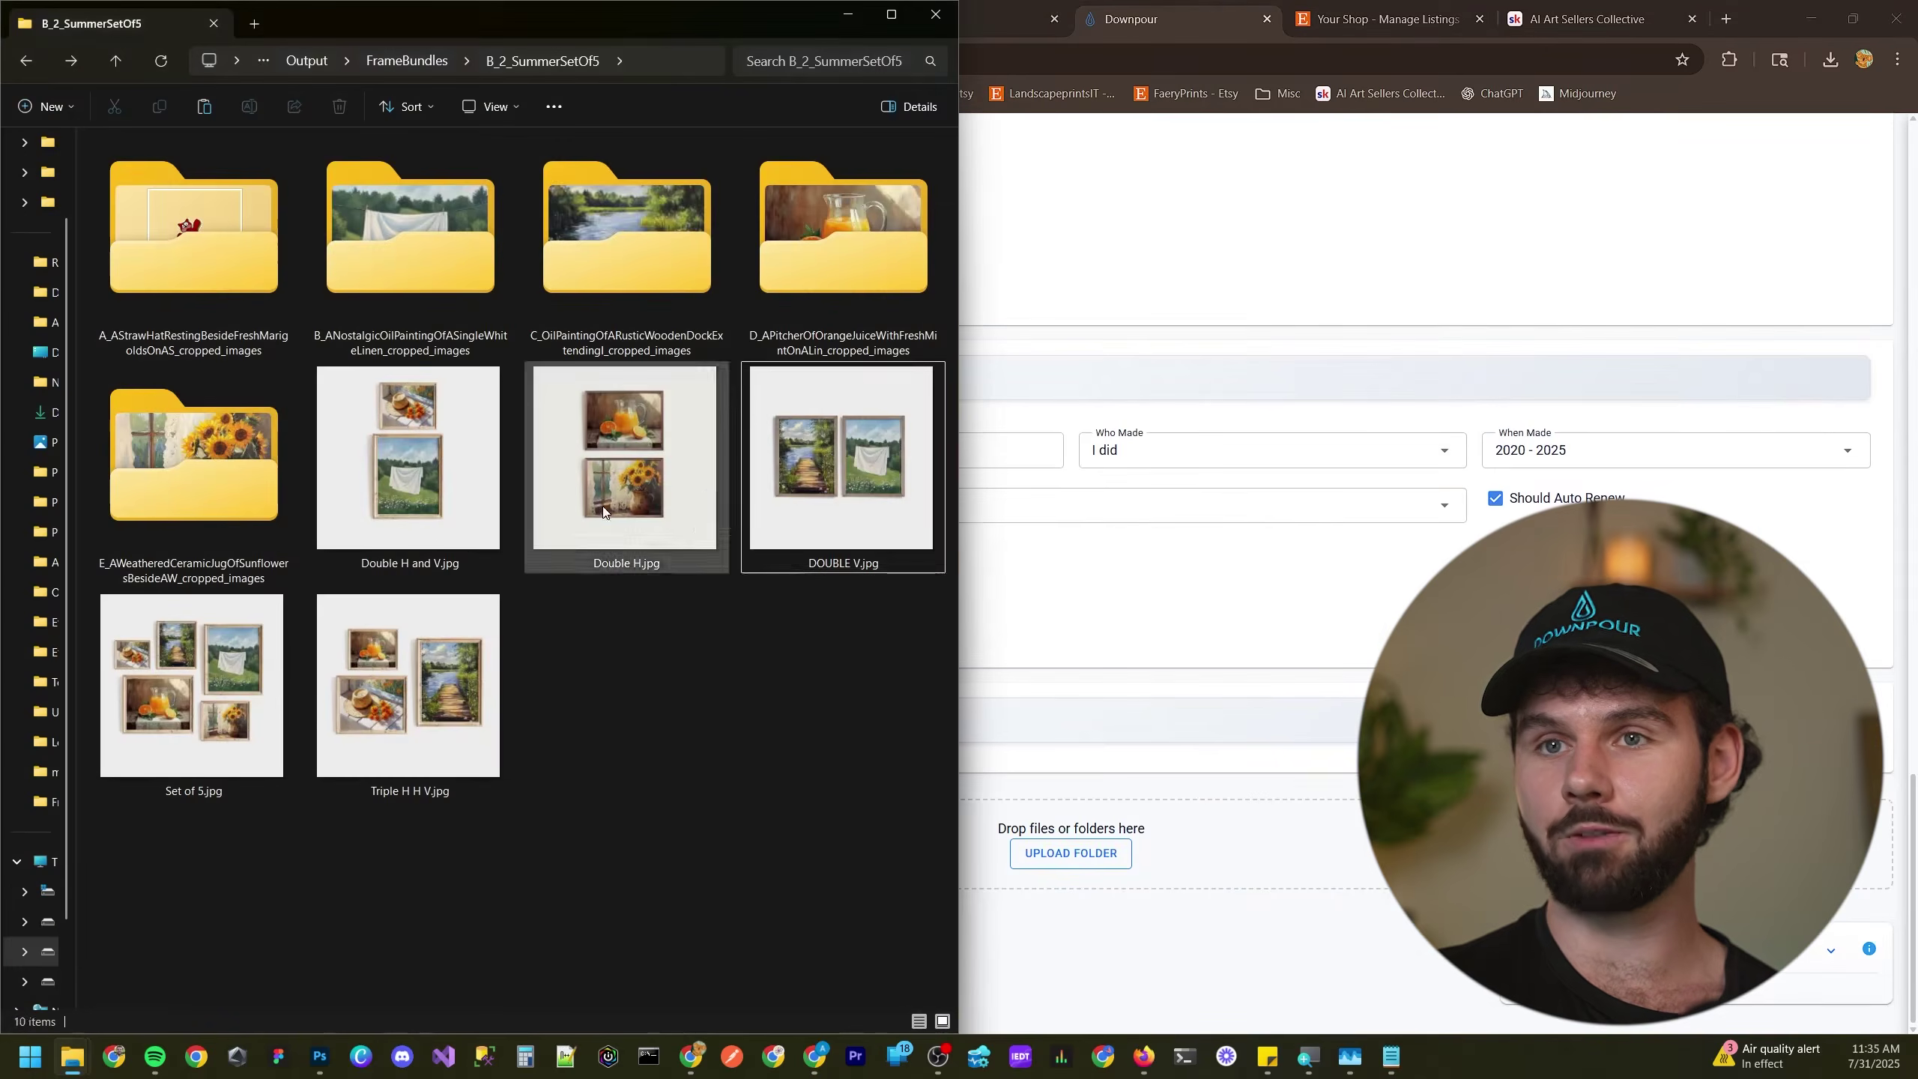
key(alt+Up)
drag(181, 206, 1043, 837)
scroll(1044, 837, down, 1)
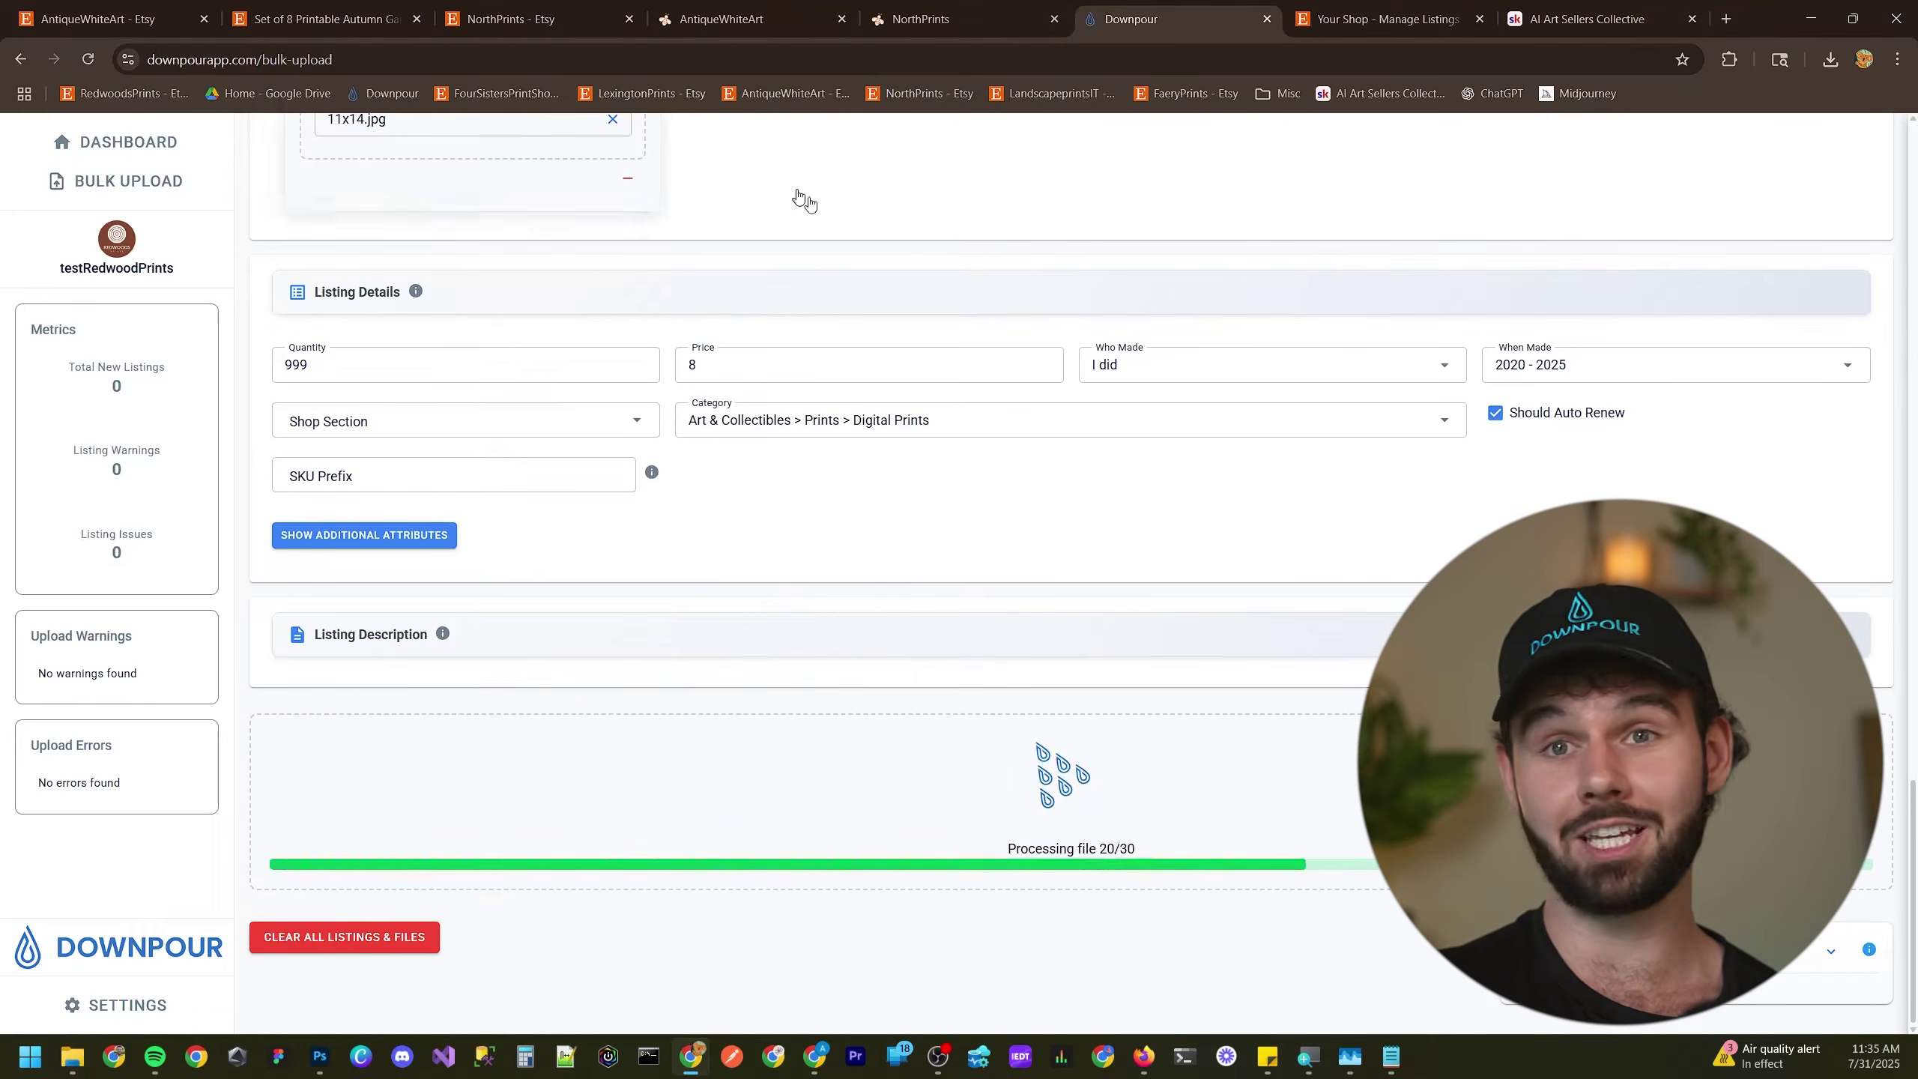
- Examine the B_2_SummerSetOf5 listing's images and the names of its Google Drive subfolders while the files process
scroll(1322, 546, down, 9)
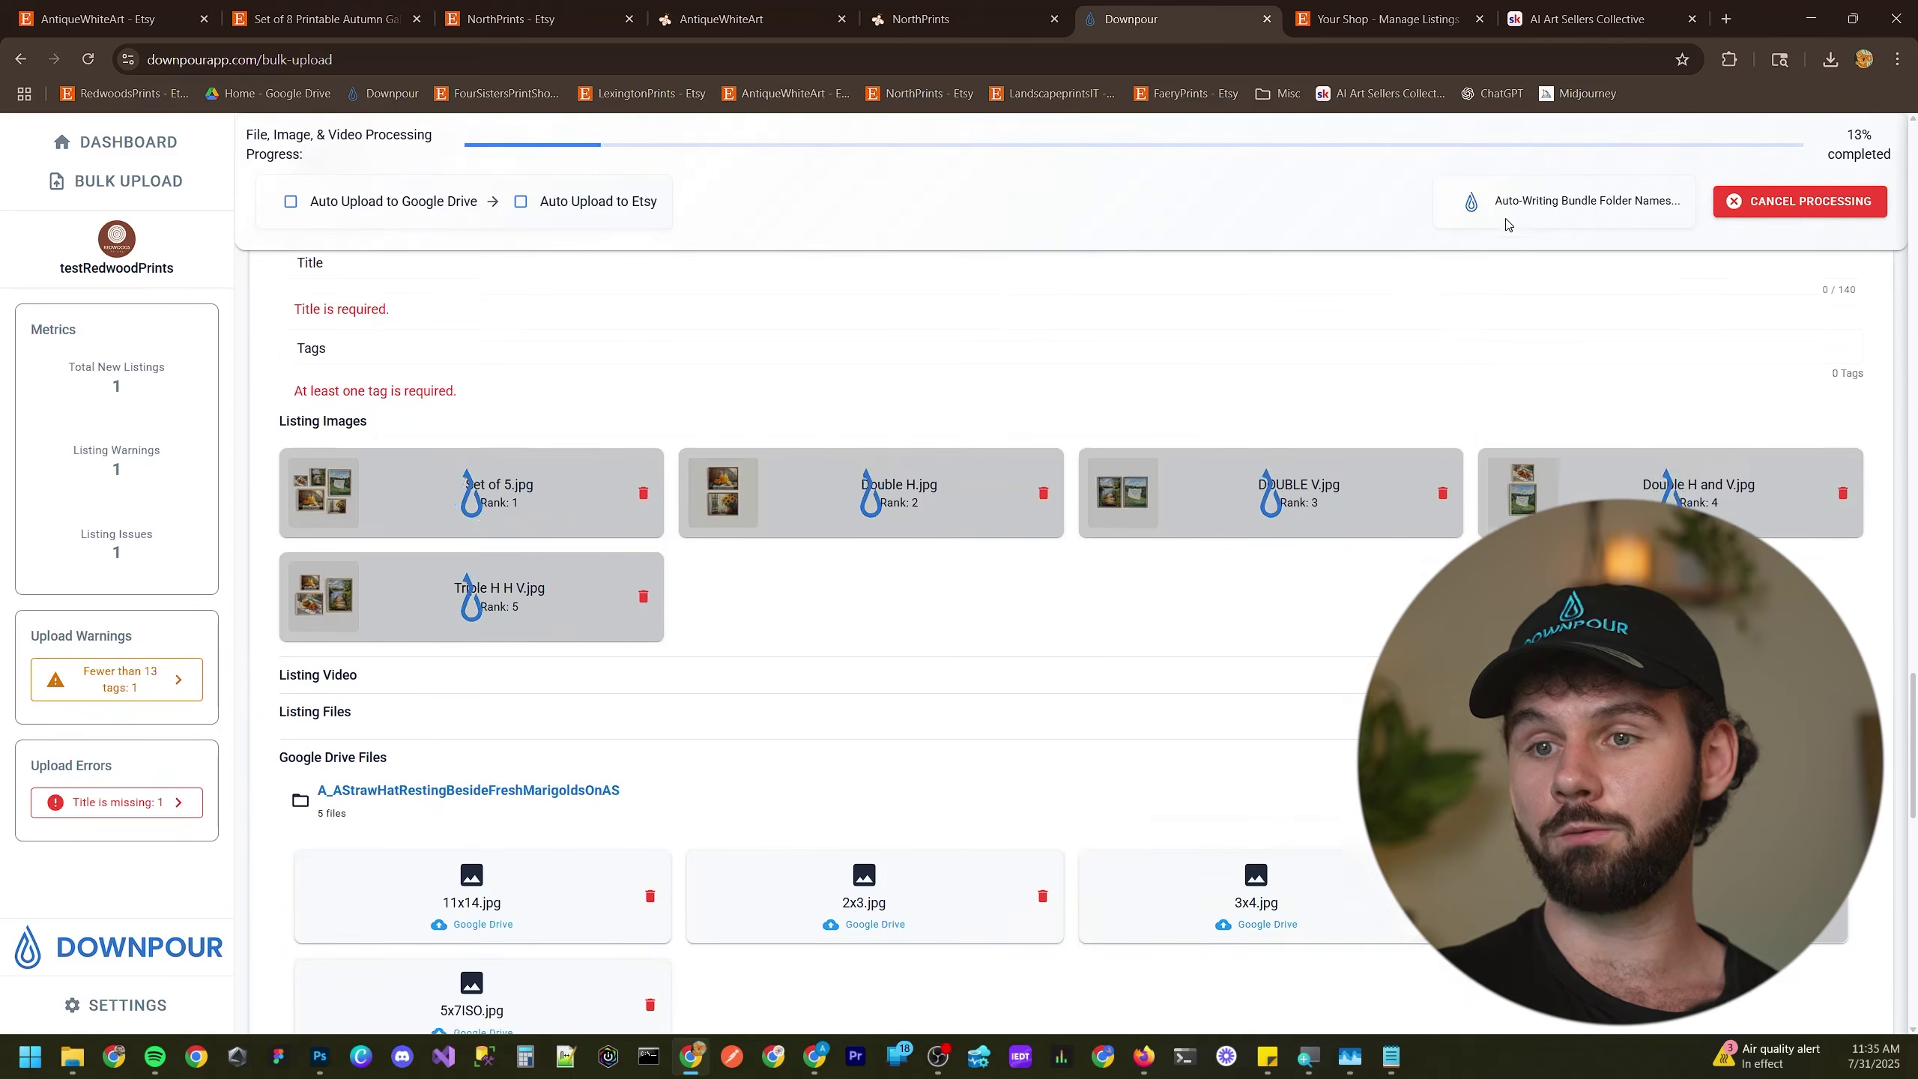
scroll(1535, 215, down, 2)
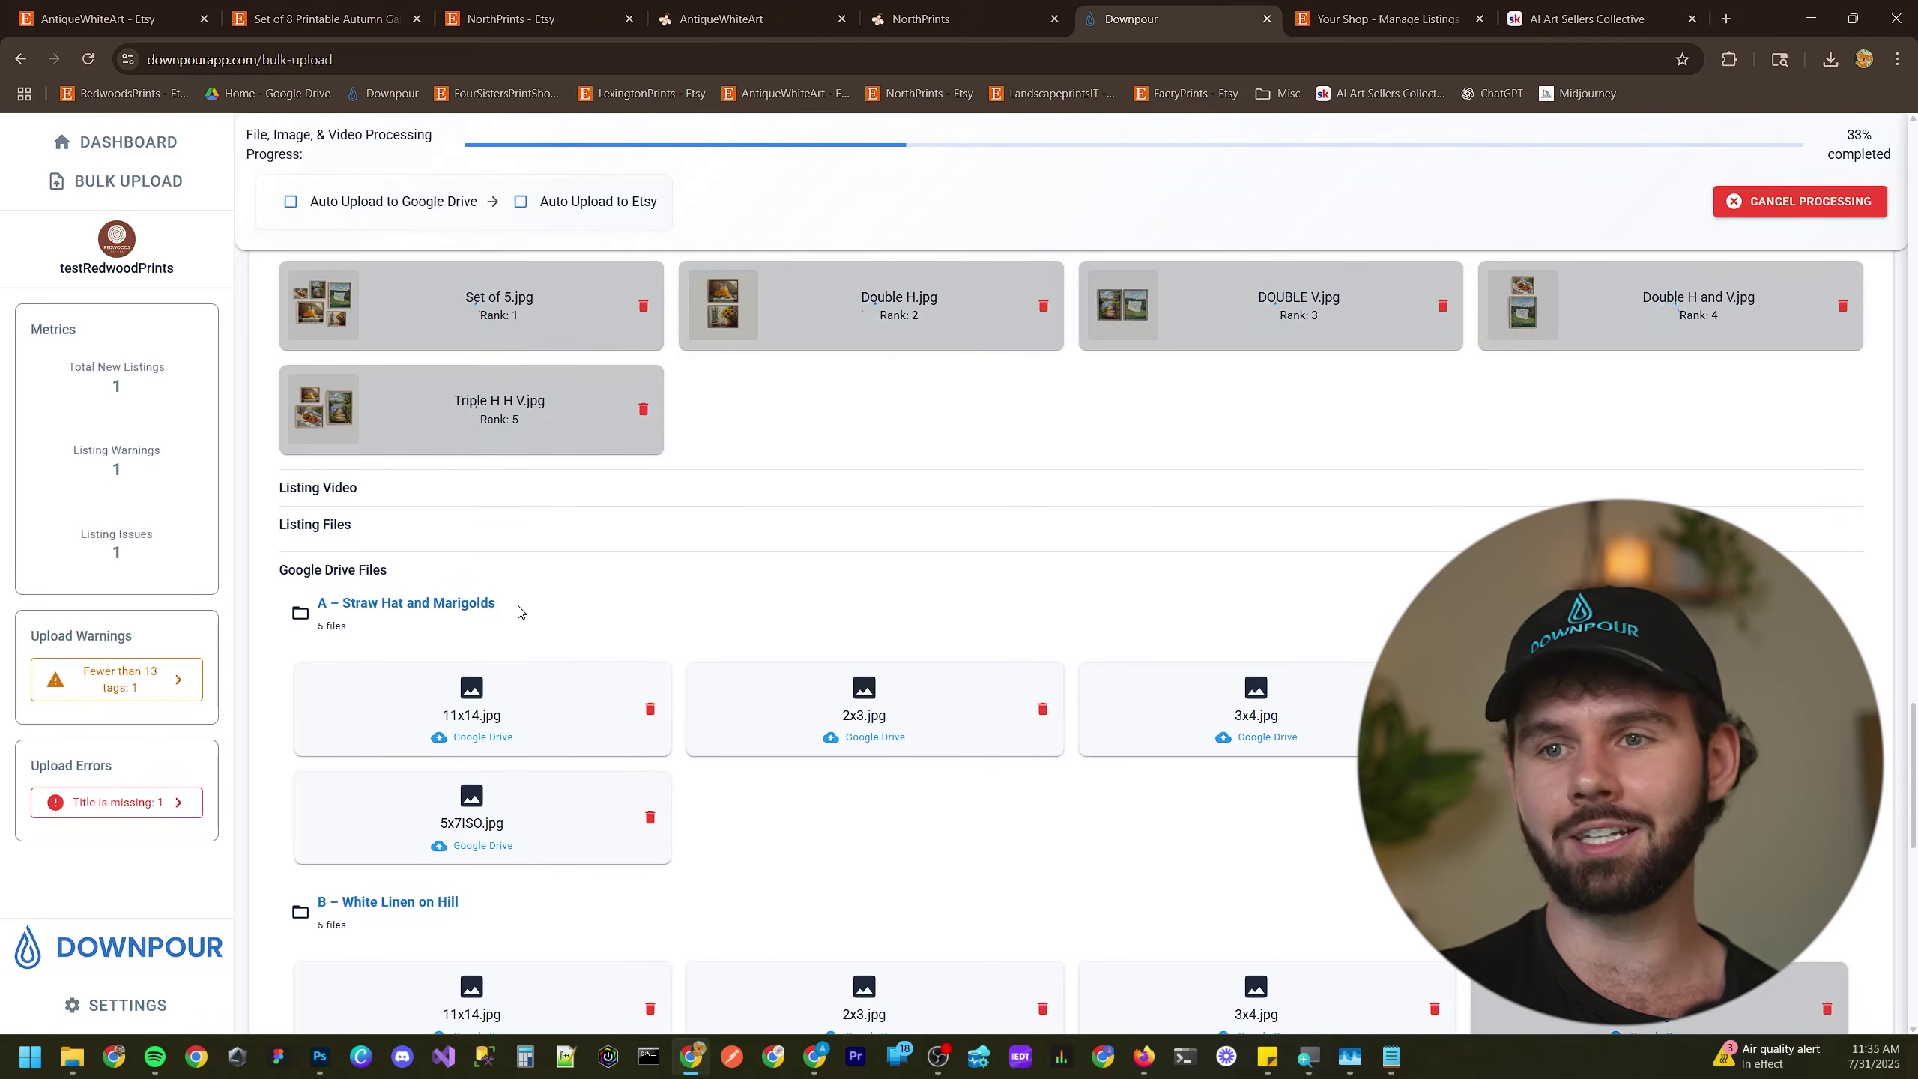
drag(518, 606, 317, 612)
click(431, 617)
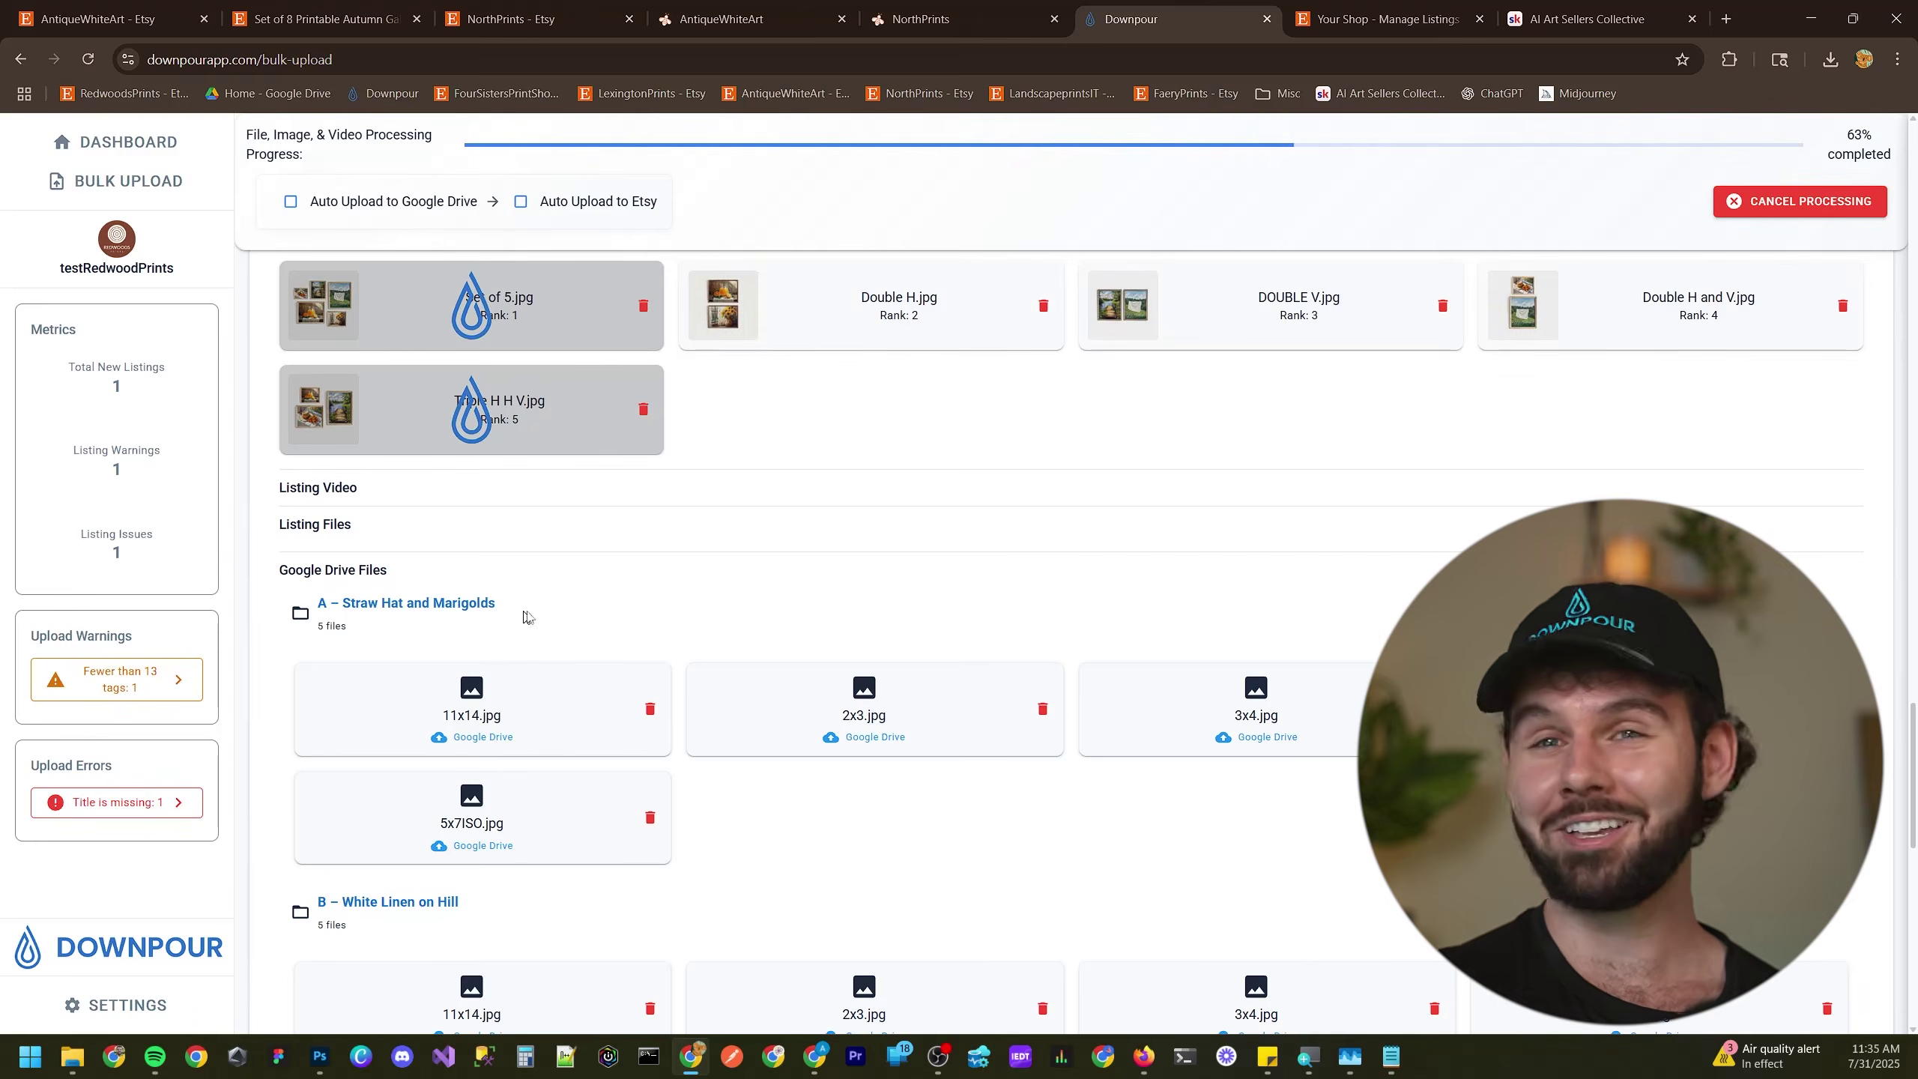
- Auto-generate the listing's title and tags with AI, using image 1, Set of 5.jpg, as the reference image
scroll(558, 613, up, 9)
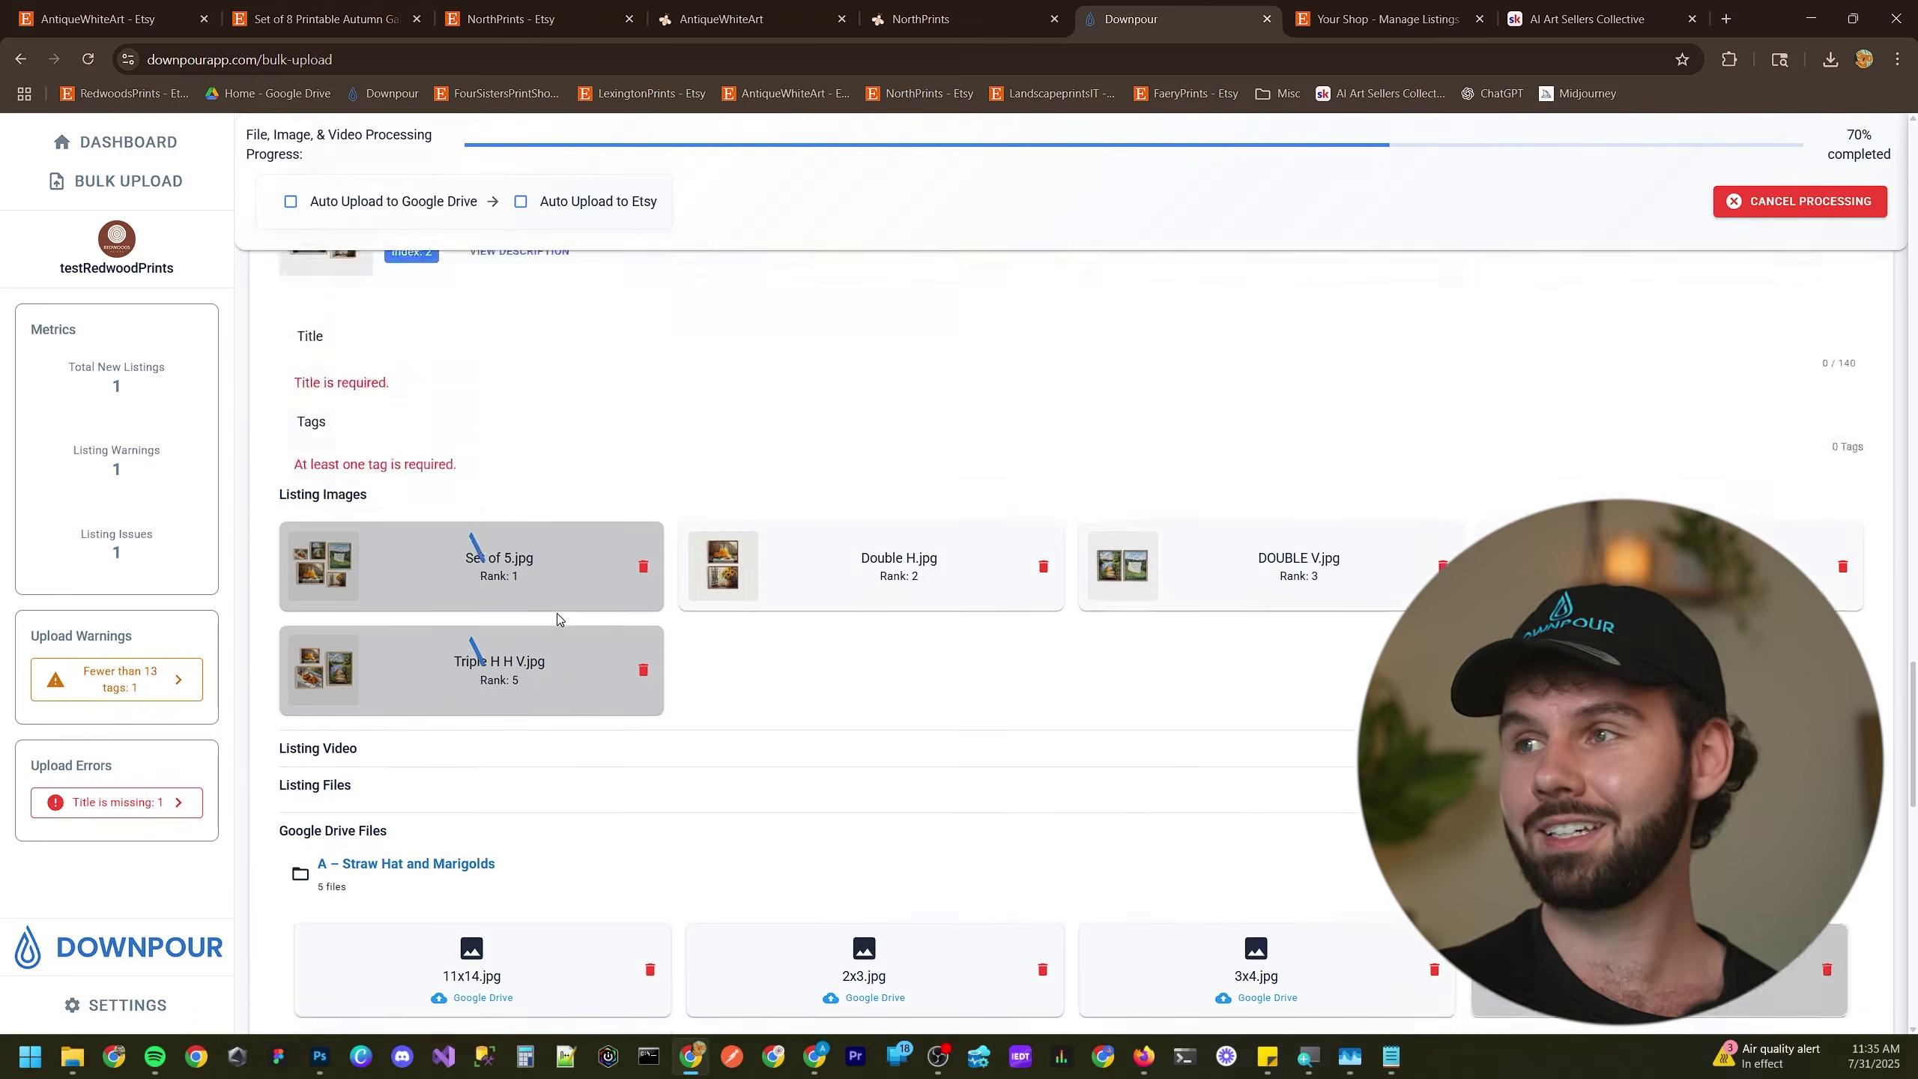
click(1830, 491)
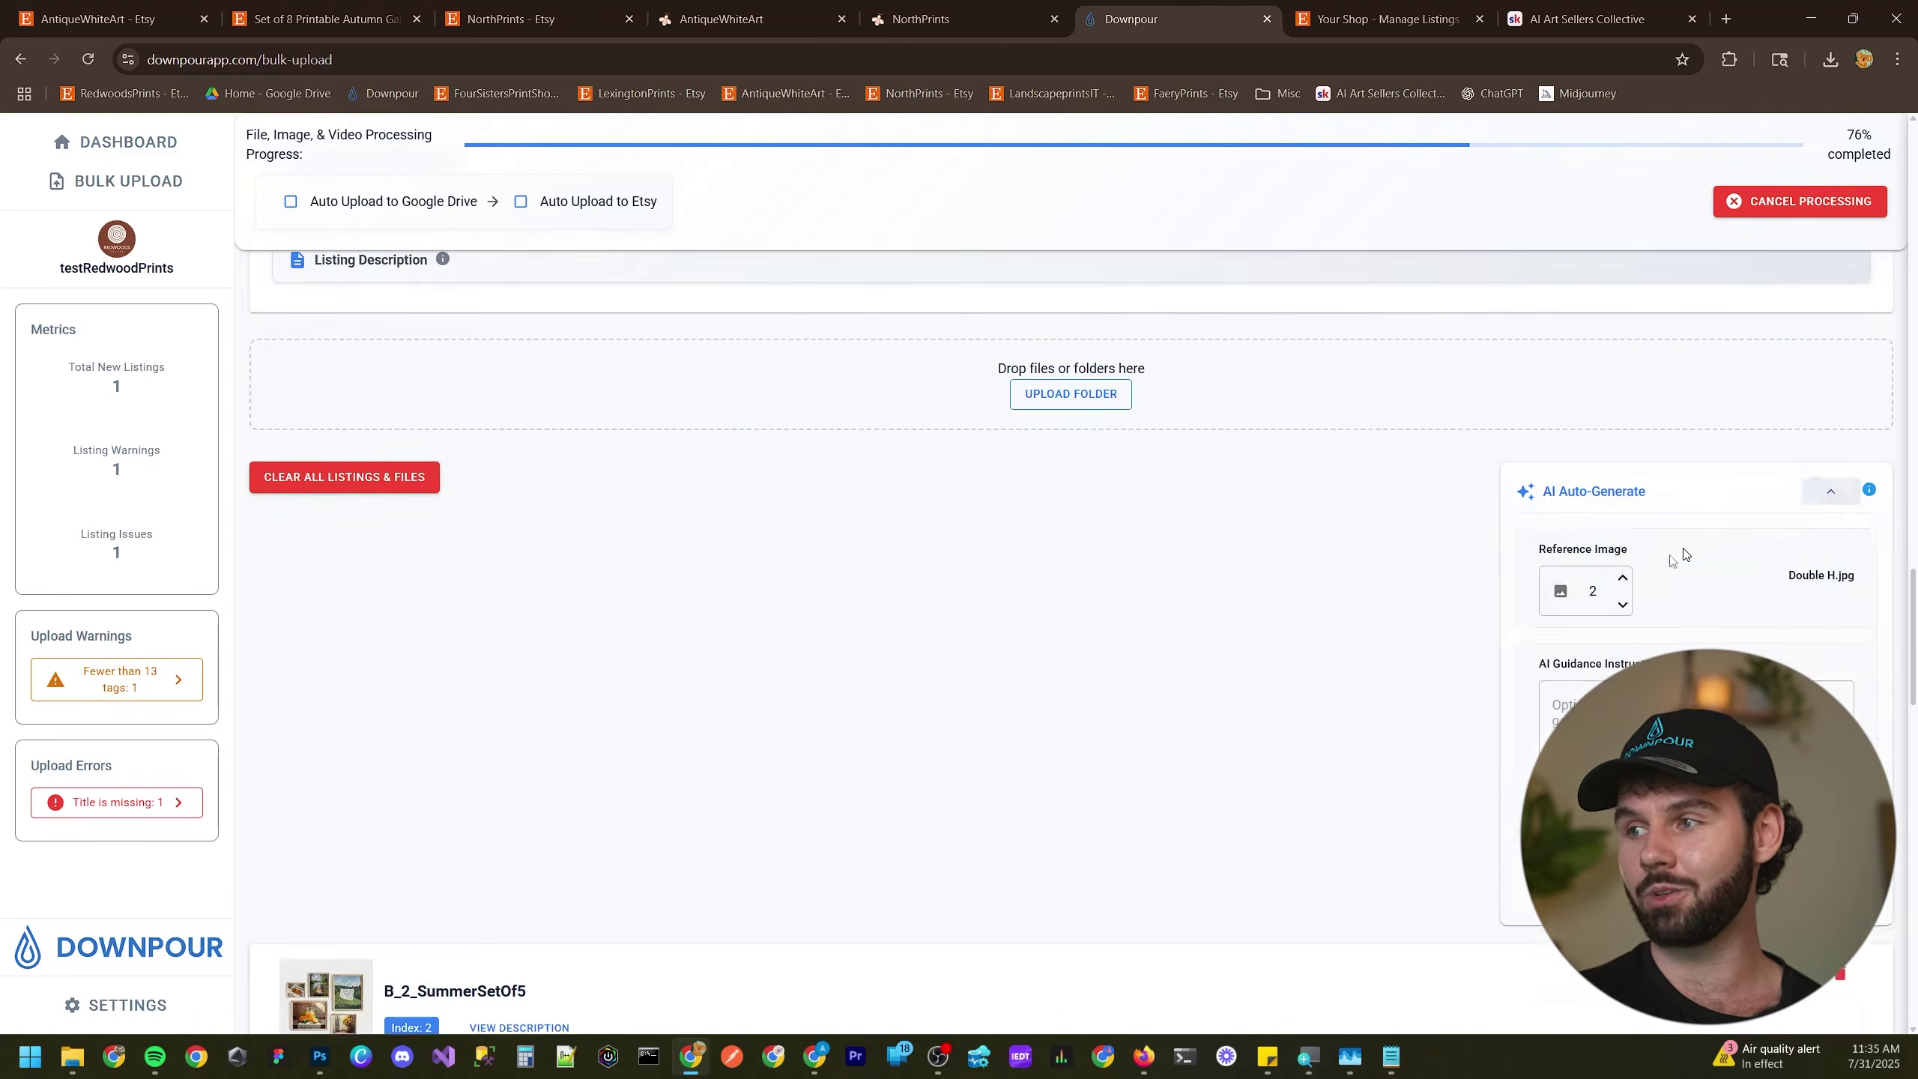
scroll(1626, 529, down, 1)
scroll(572, 696, down, 3)
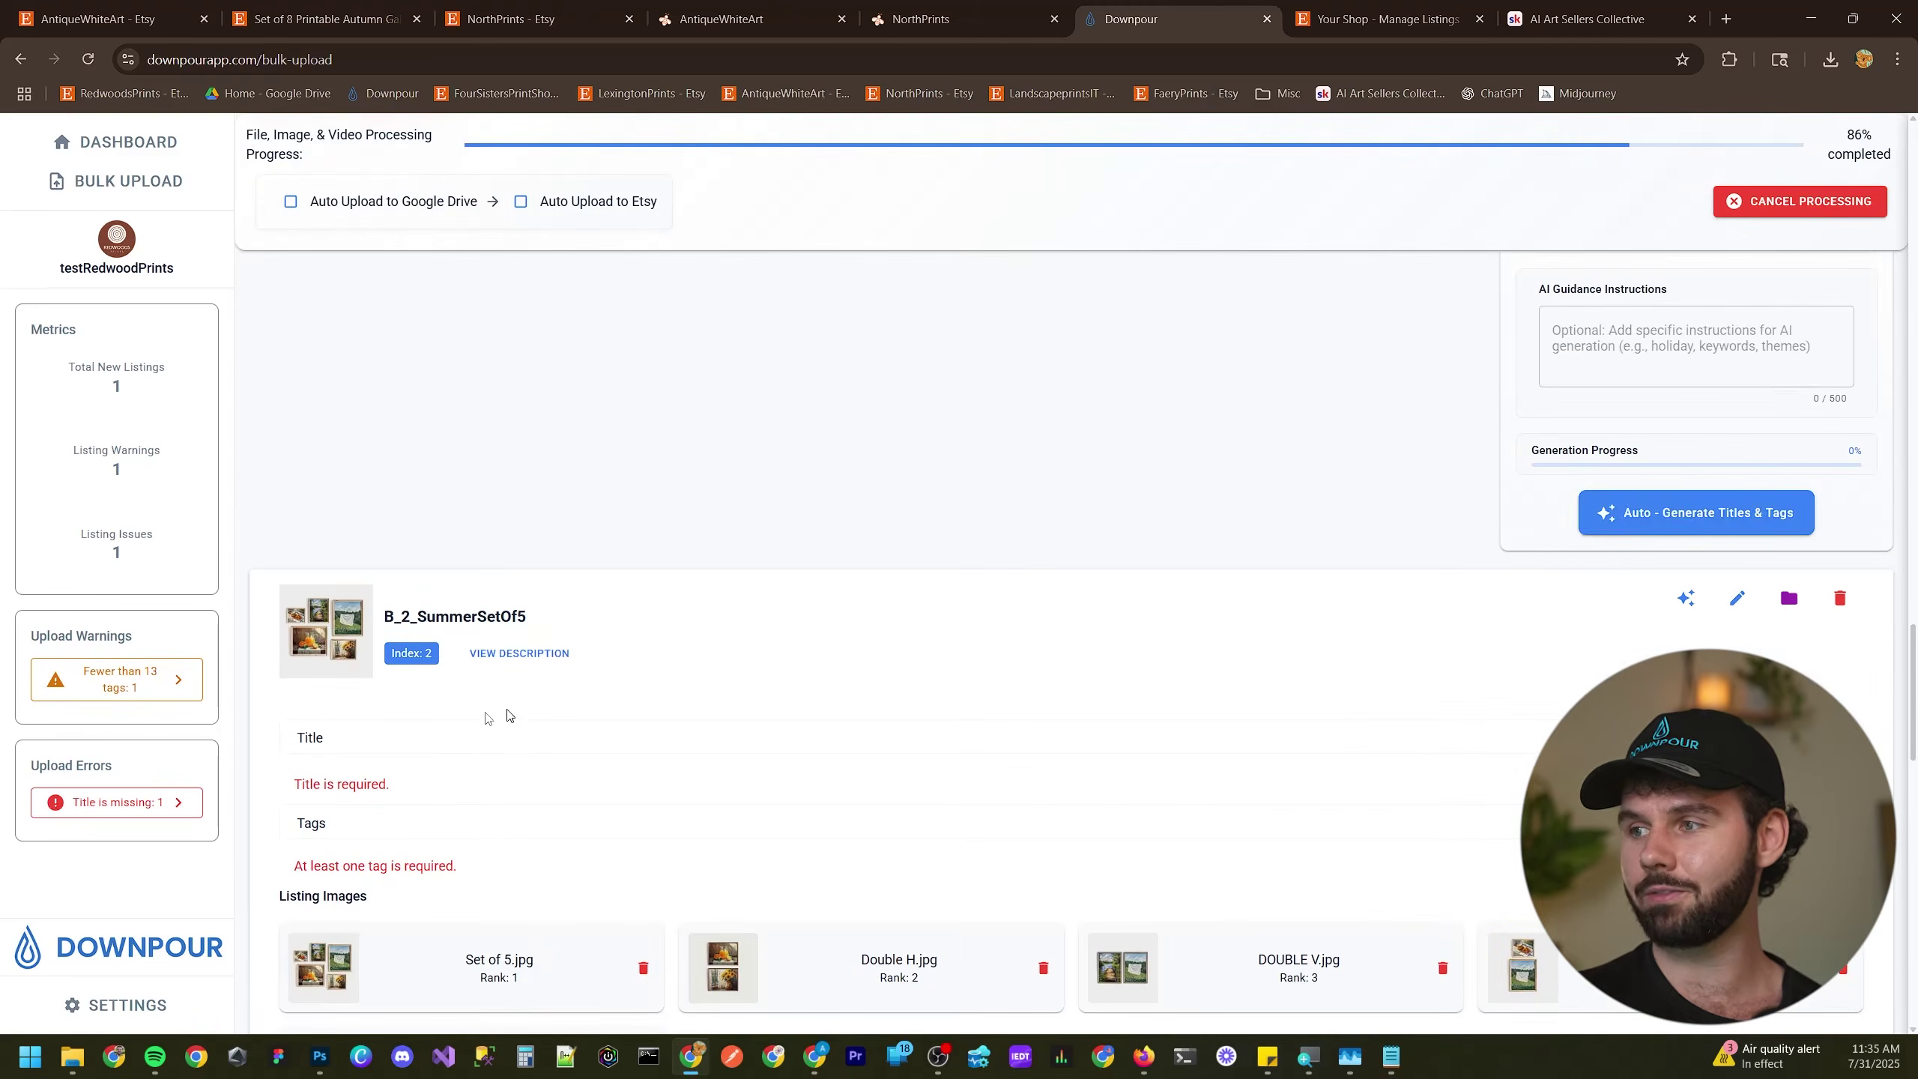
click(1627, 508)
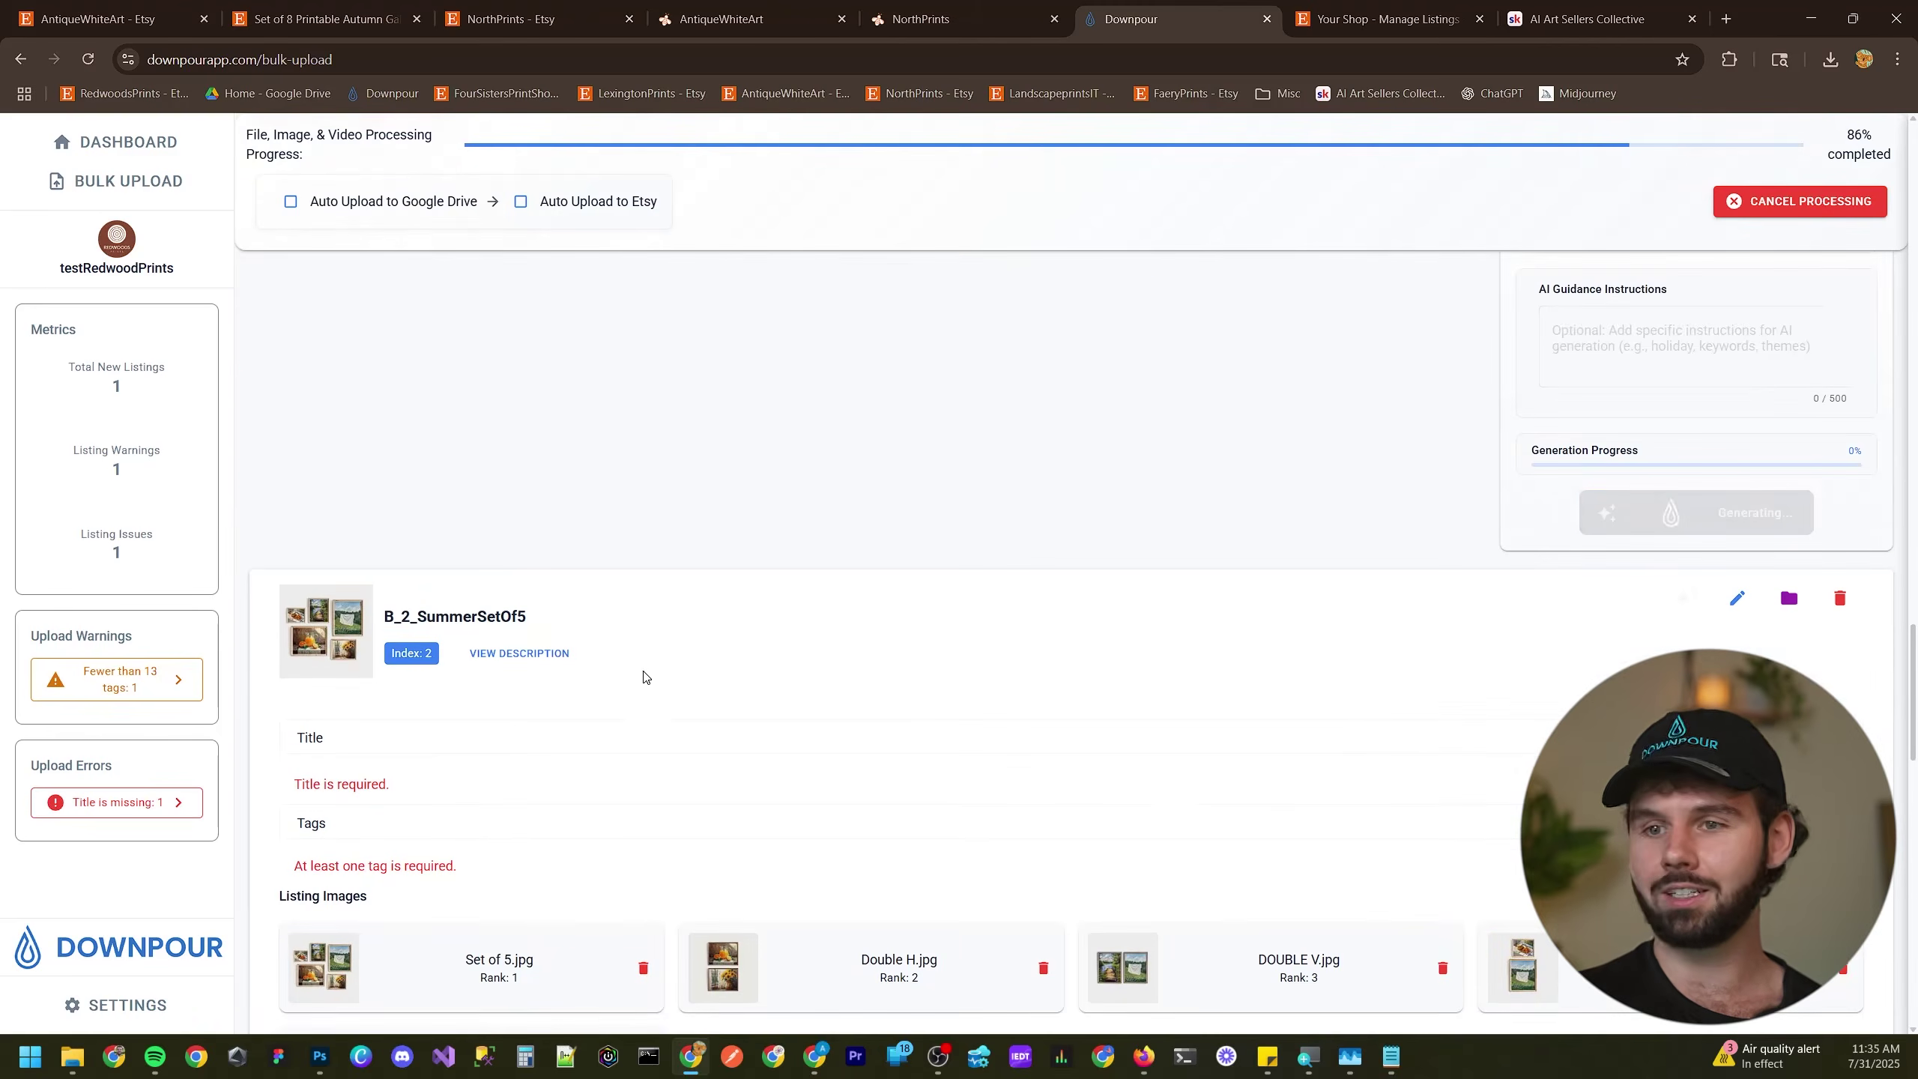
- Check the listing's title and tags, and enable automatic upload to Google Drive and on to Etsy
scroll(646, 677, down, 2)
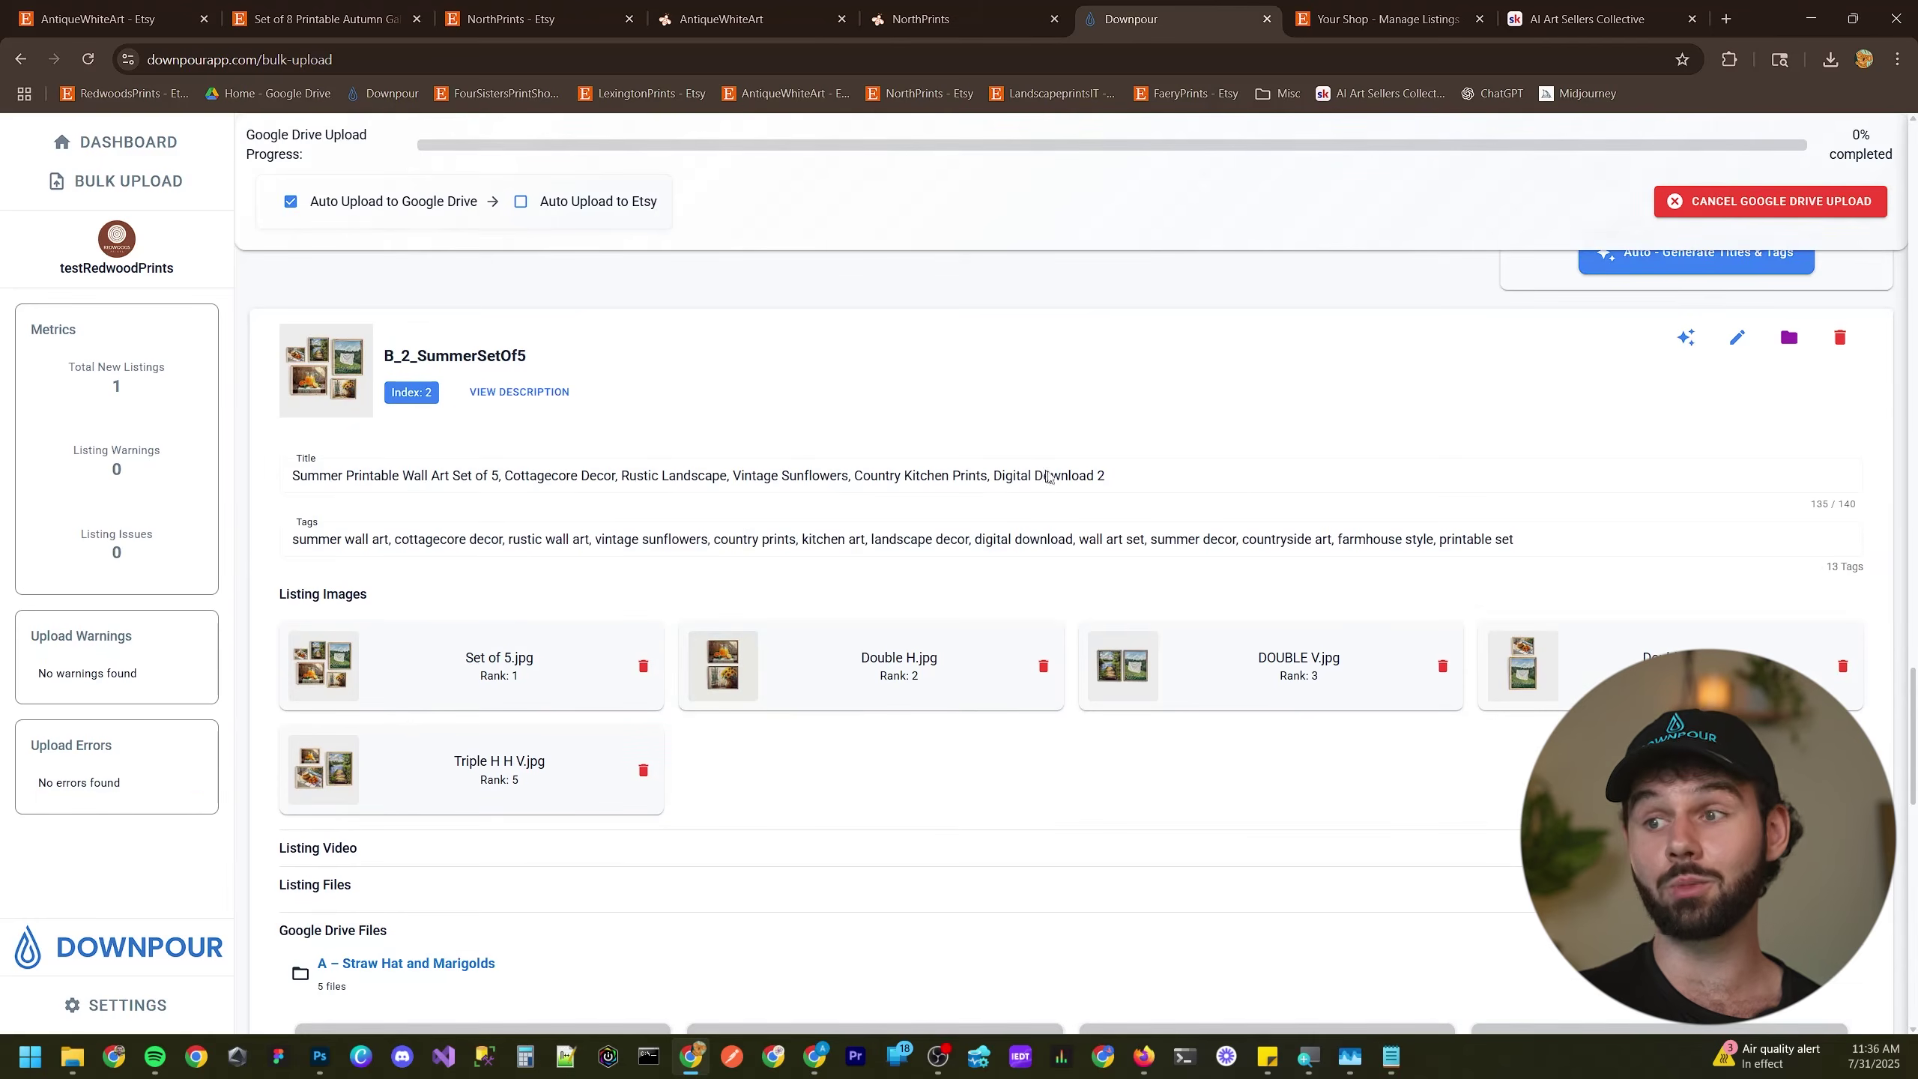
scroll(1063, 565, down, 5)
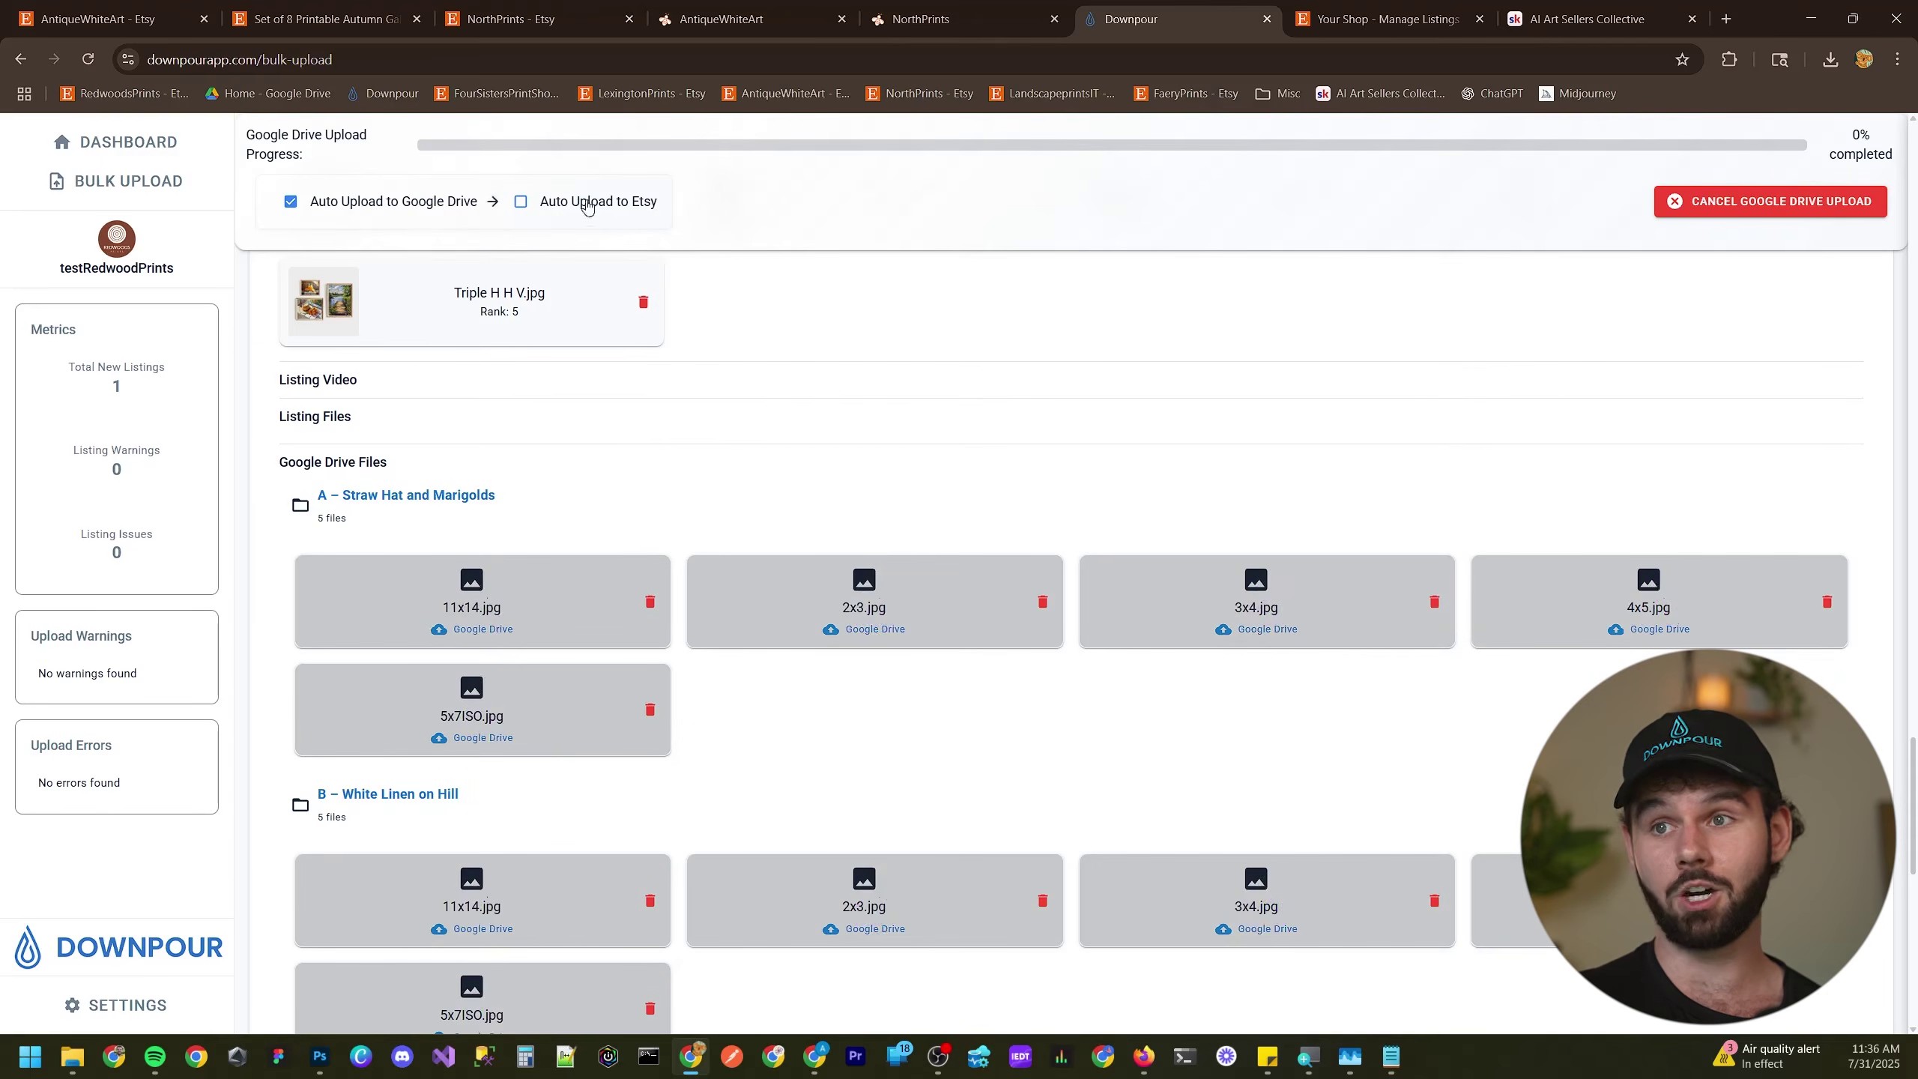
click(587, 208)
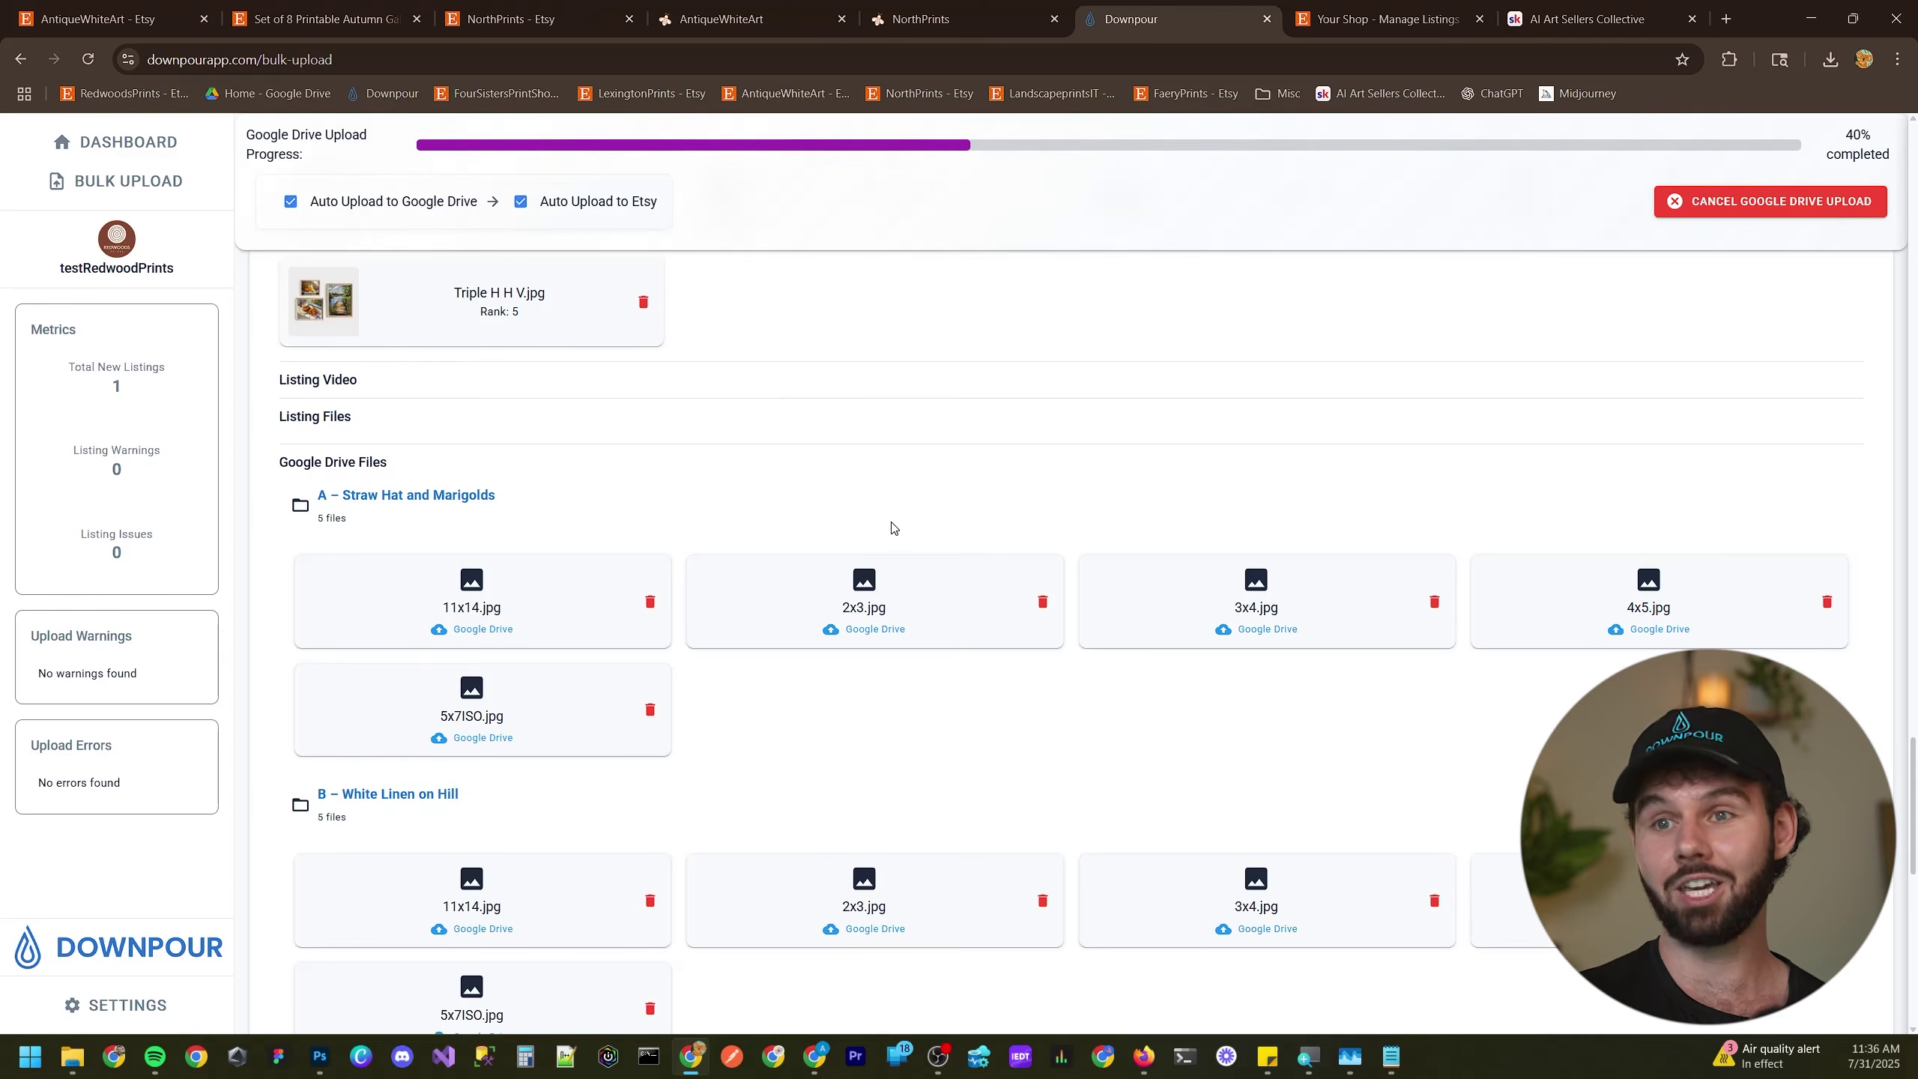
- Open the Google Drive folder belonging to the B_2_SummerSetOf5 listing
scroll(891, 528, up, 5)
scroll(883, 528, up, 4)
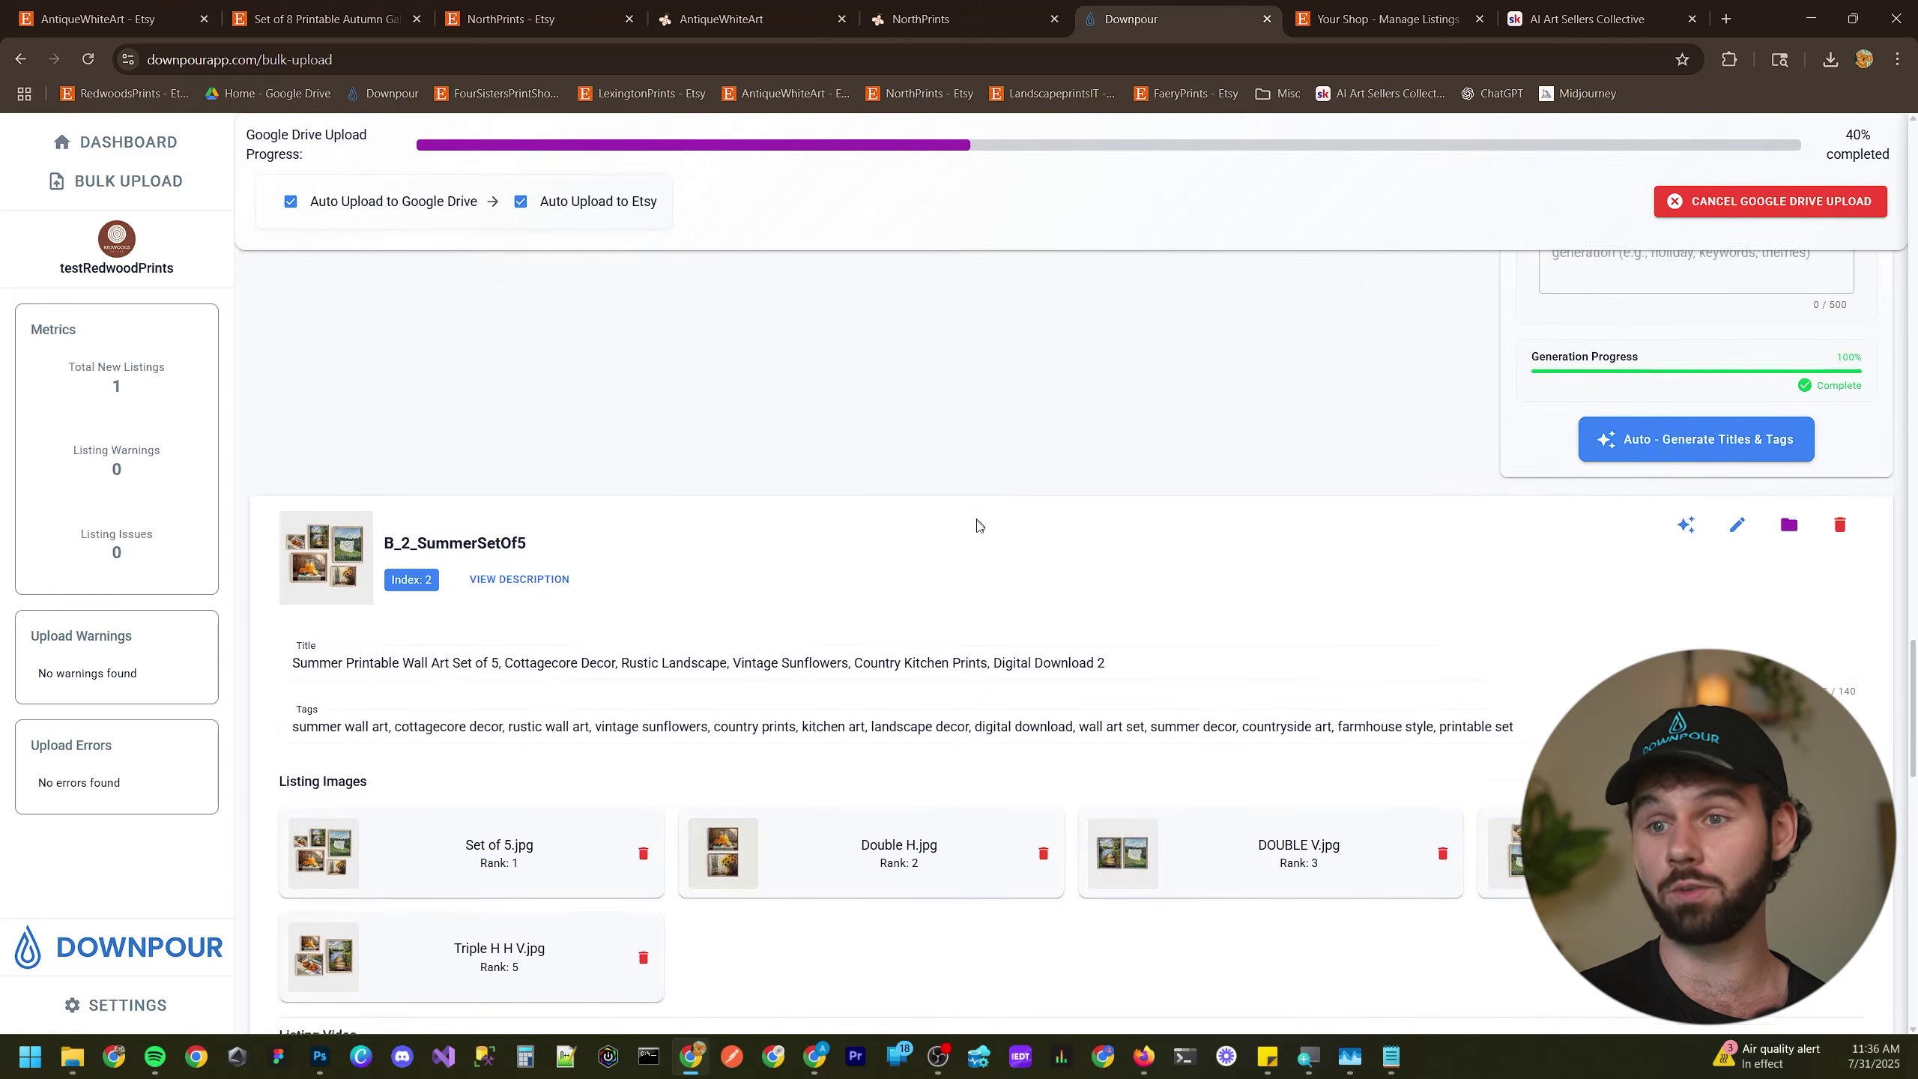
scroll(976, 520, up, 3)
scroll(391, 714, up, 4)
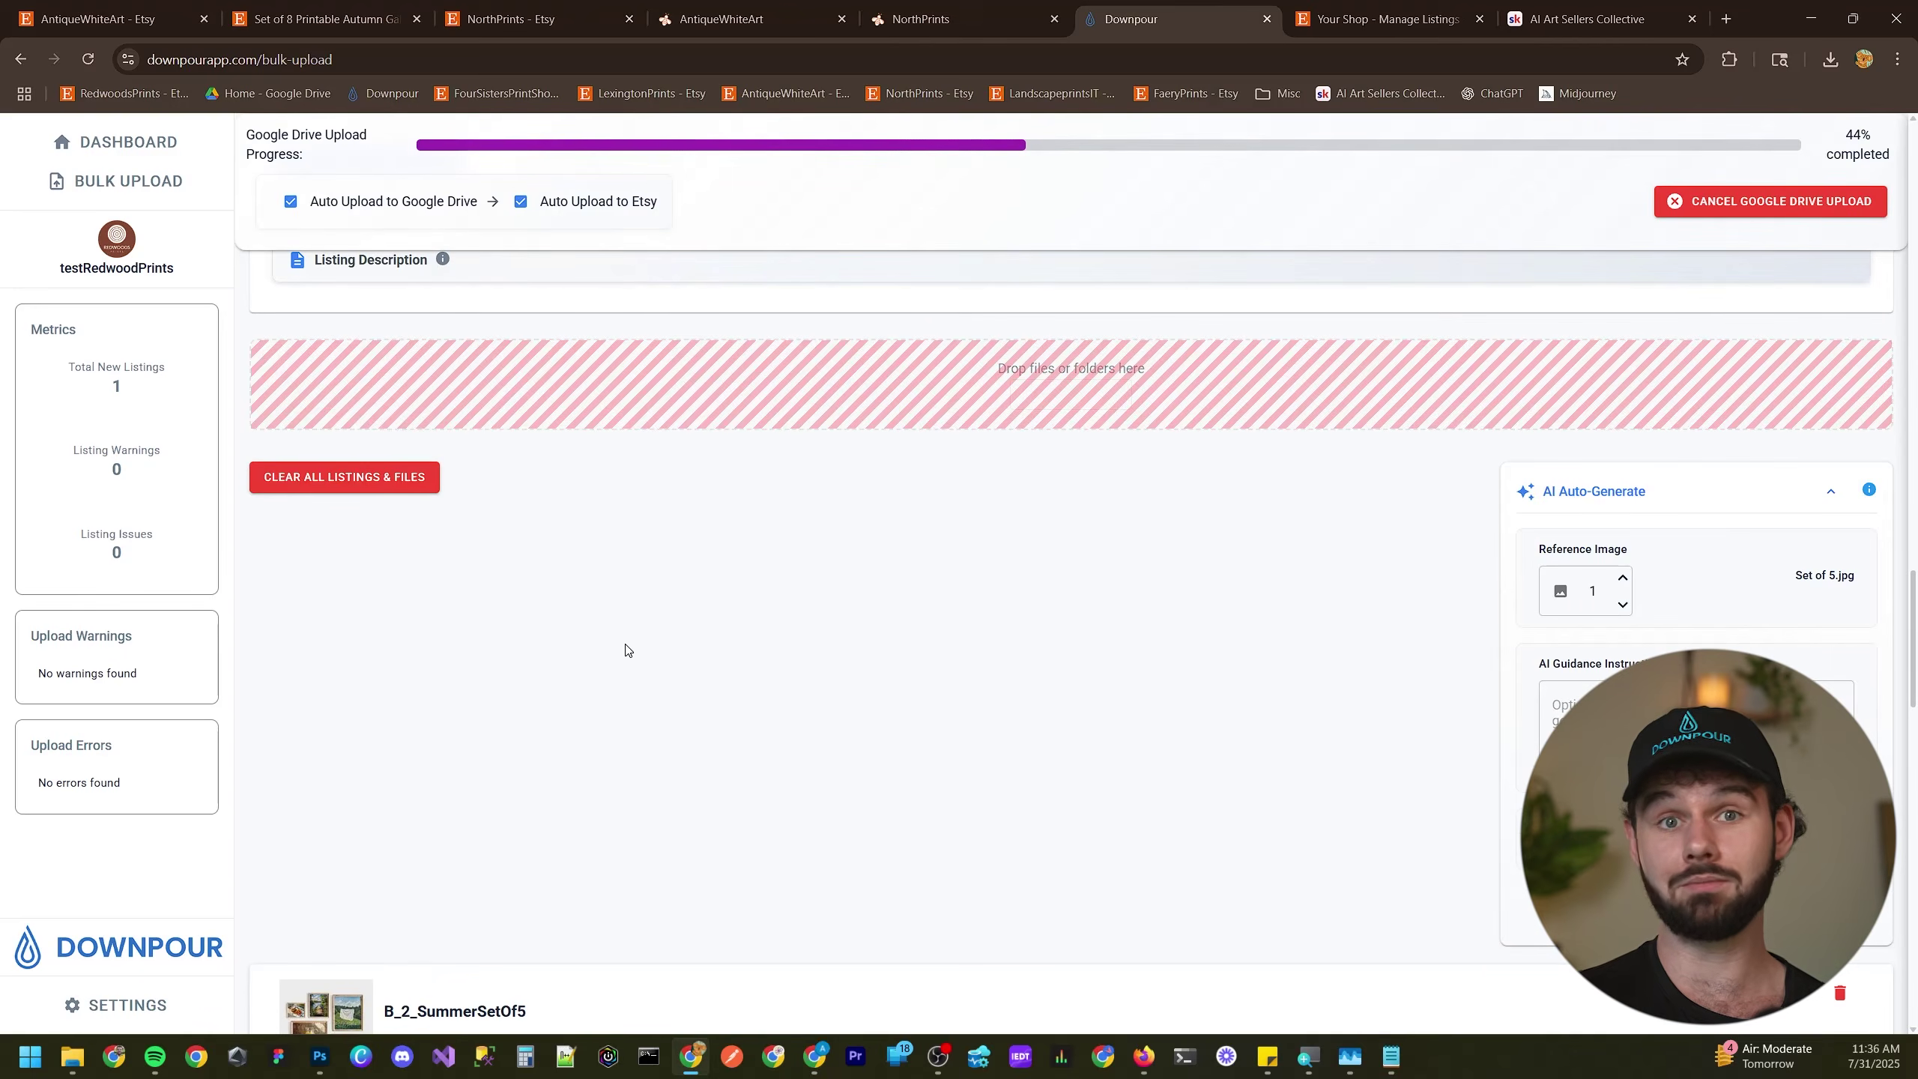
scroll(629, 651, down, 4)
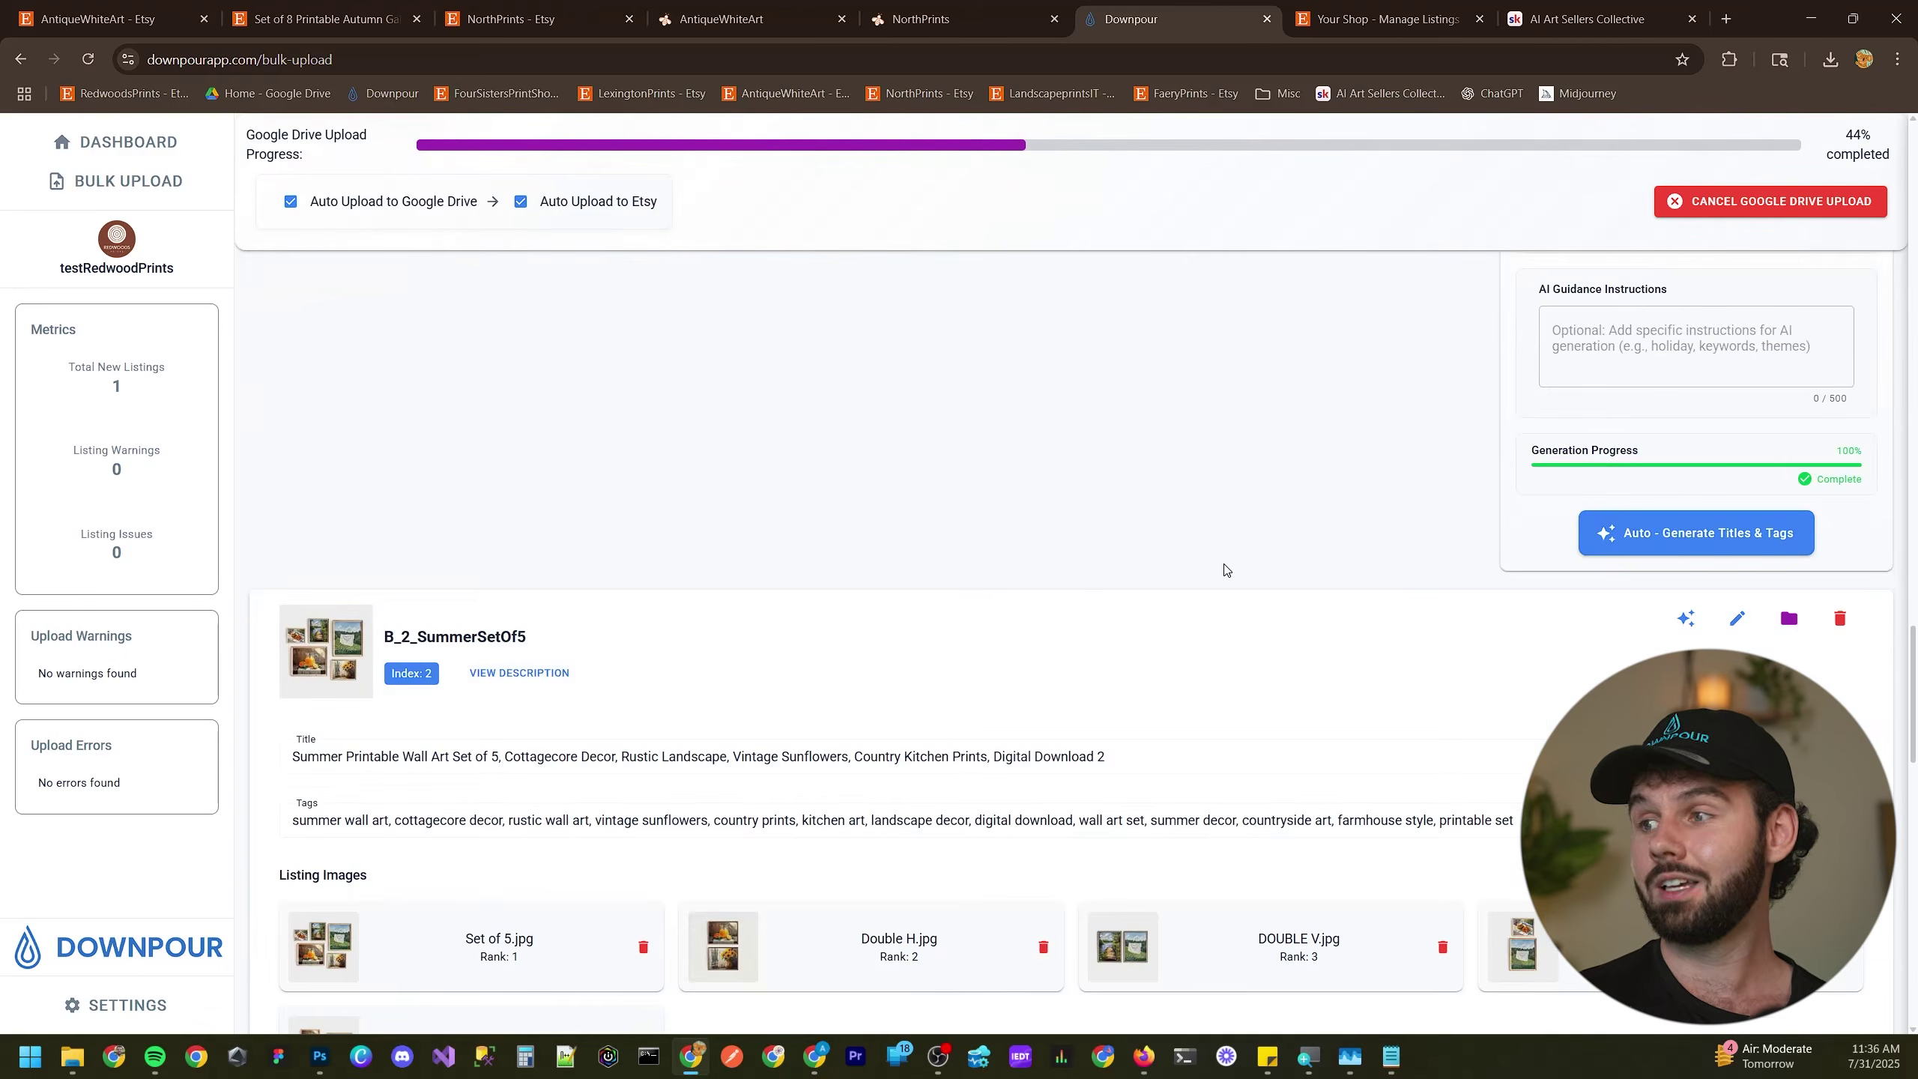
scroll(1206, 567, down, 1)
click(1787, 527)
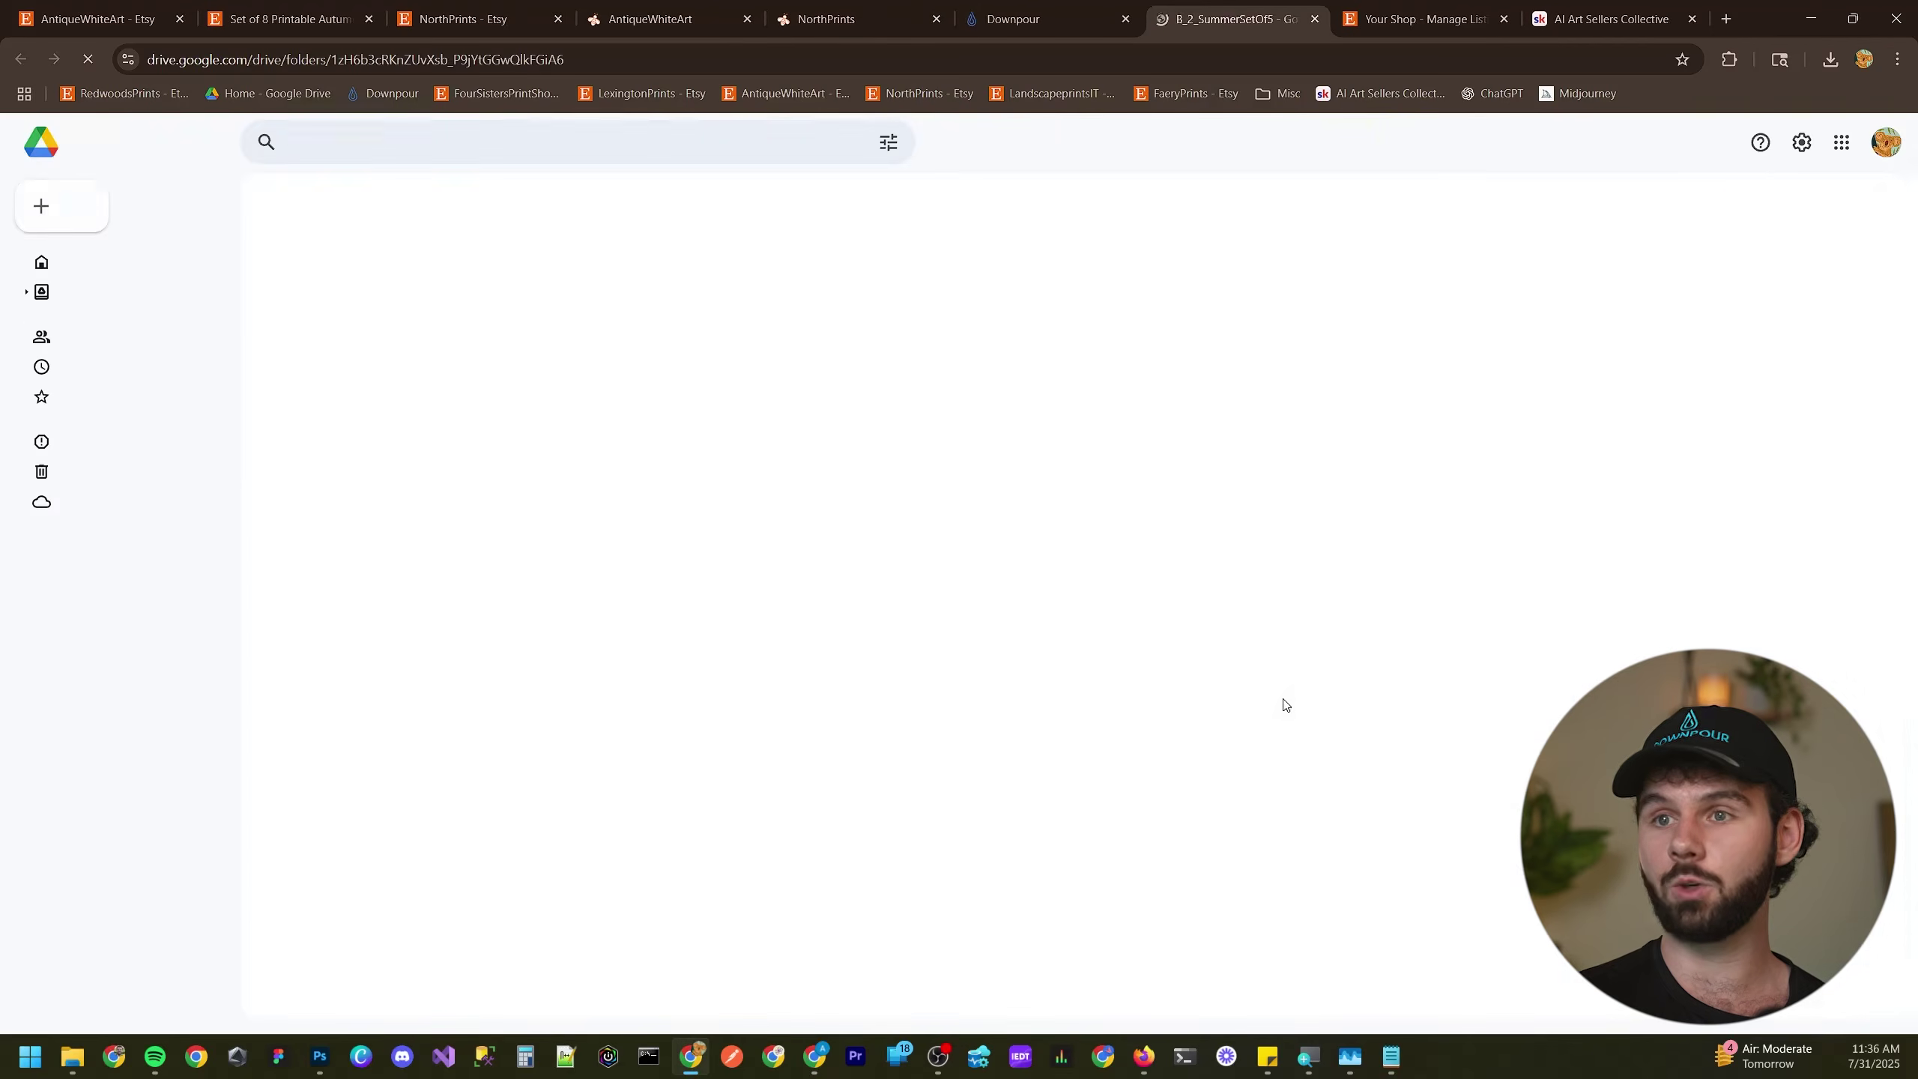
- Look through the testRedwoodPrints B2 folder and its D – Orange Juice and Mint subfolder, and return to Downpour's upload progress
click(450, 362)
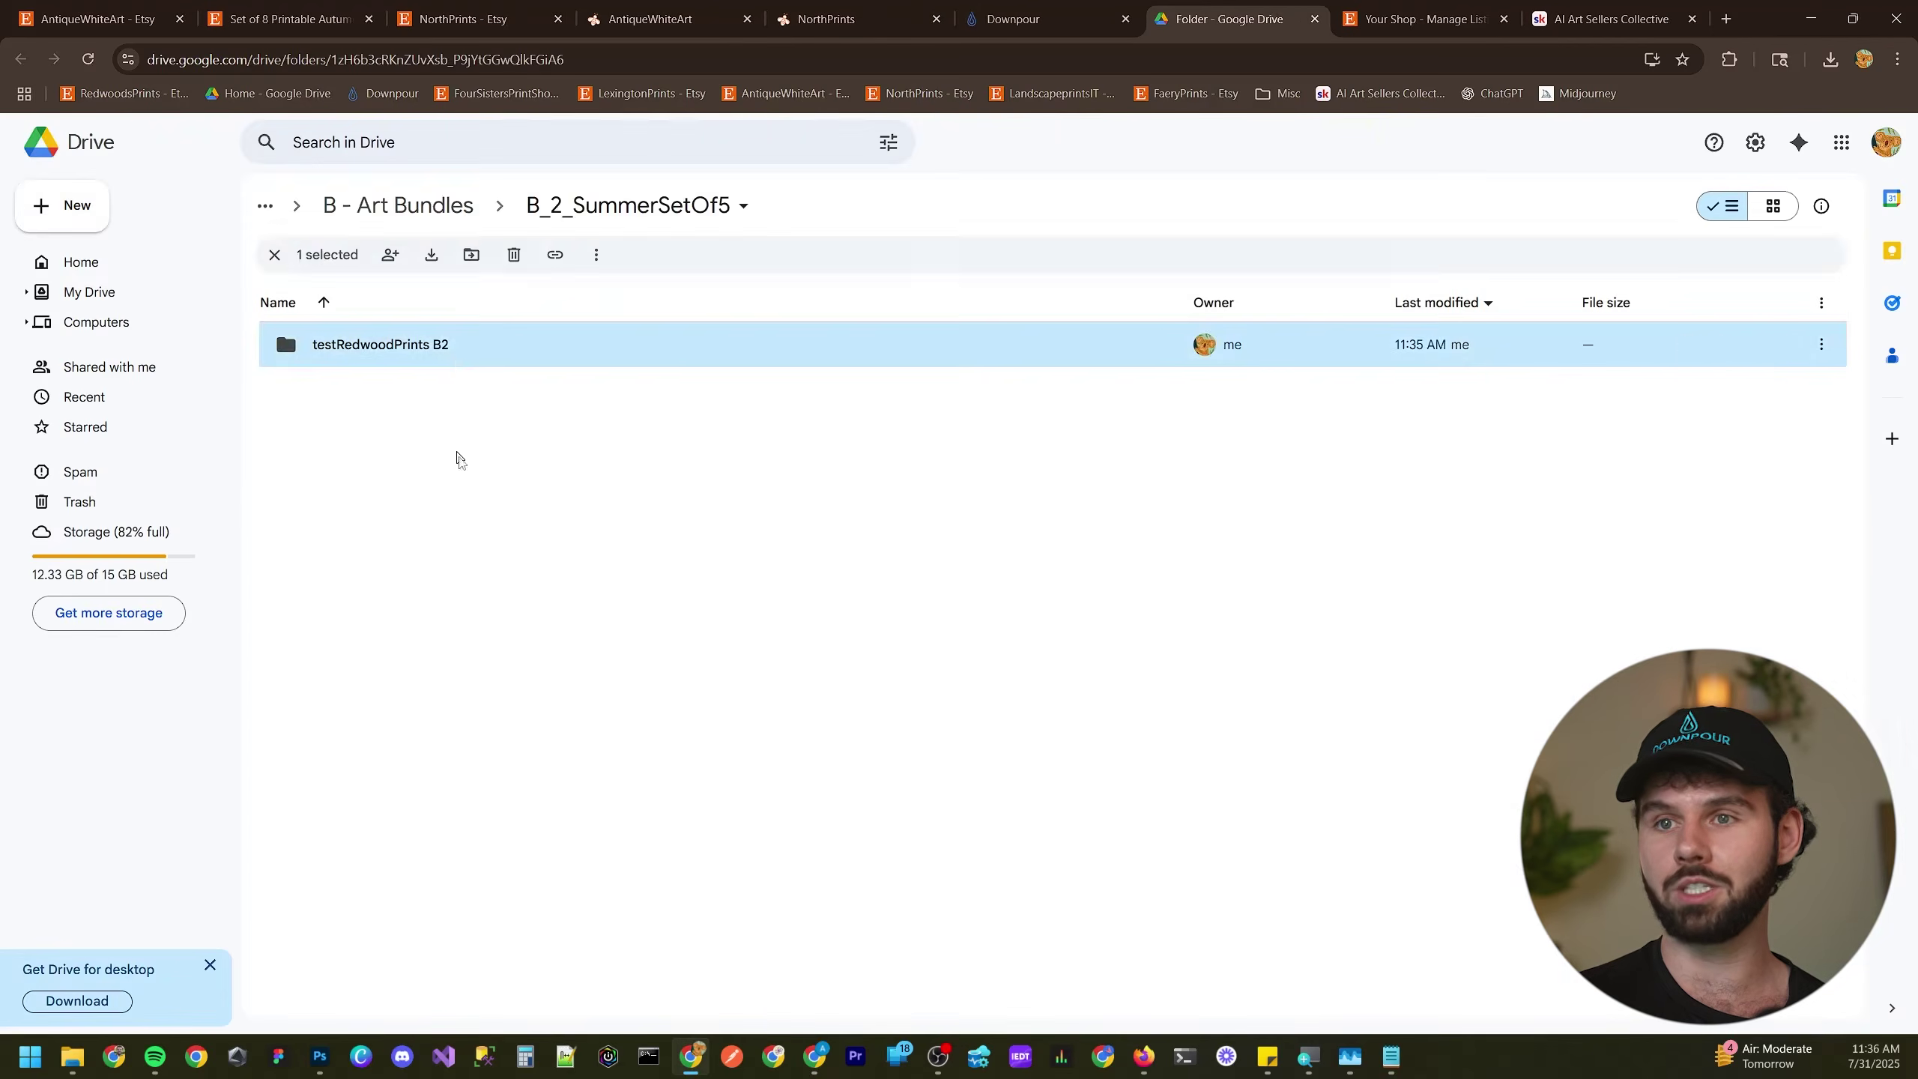
double_click(484, 345)
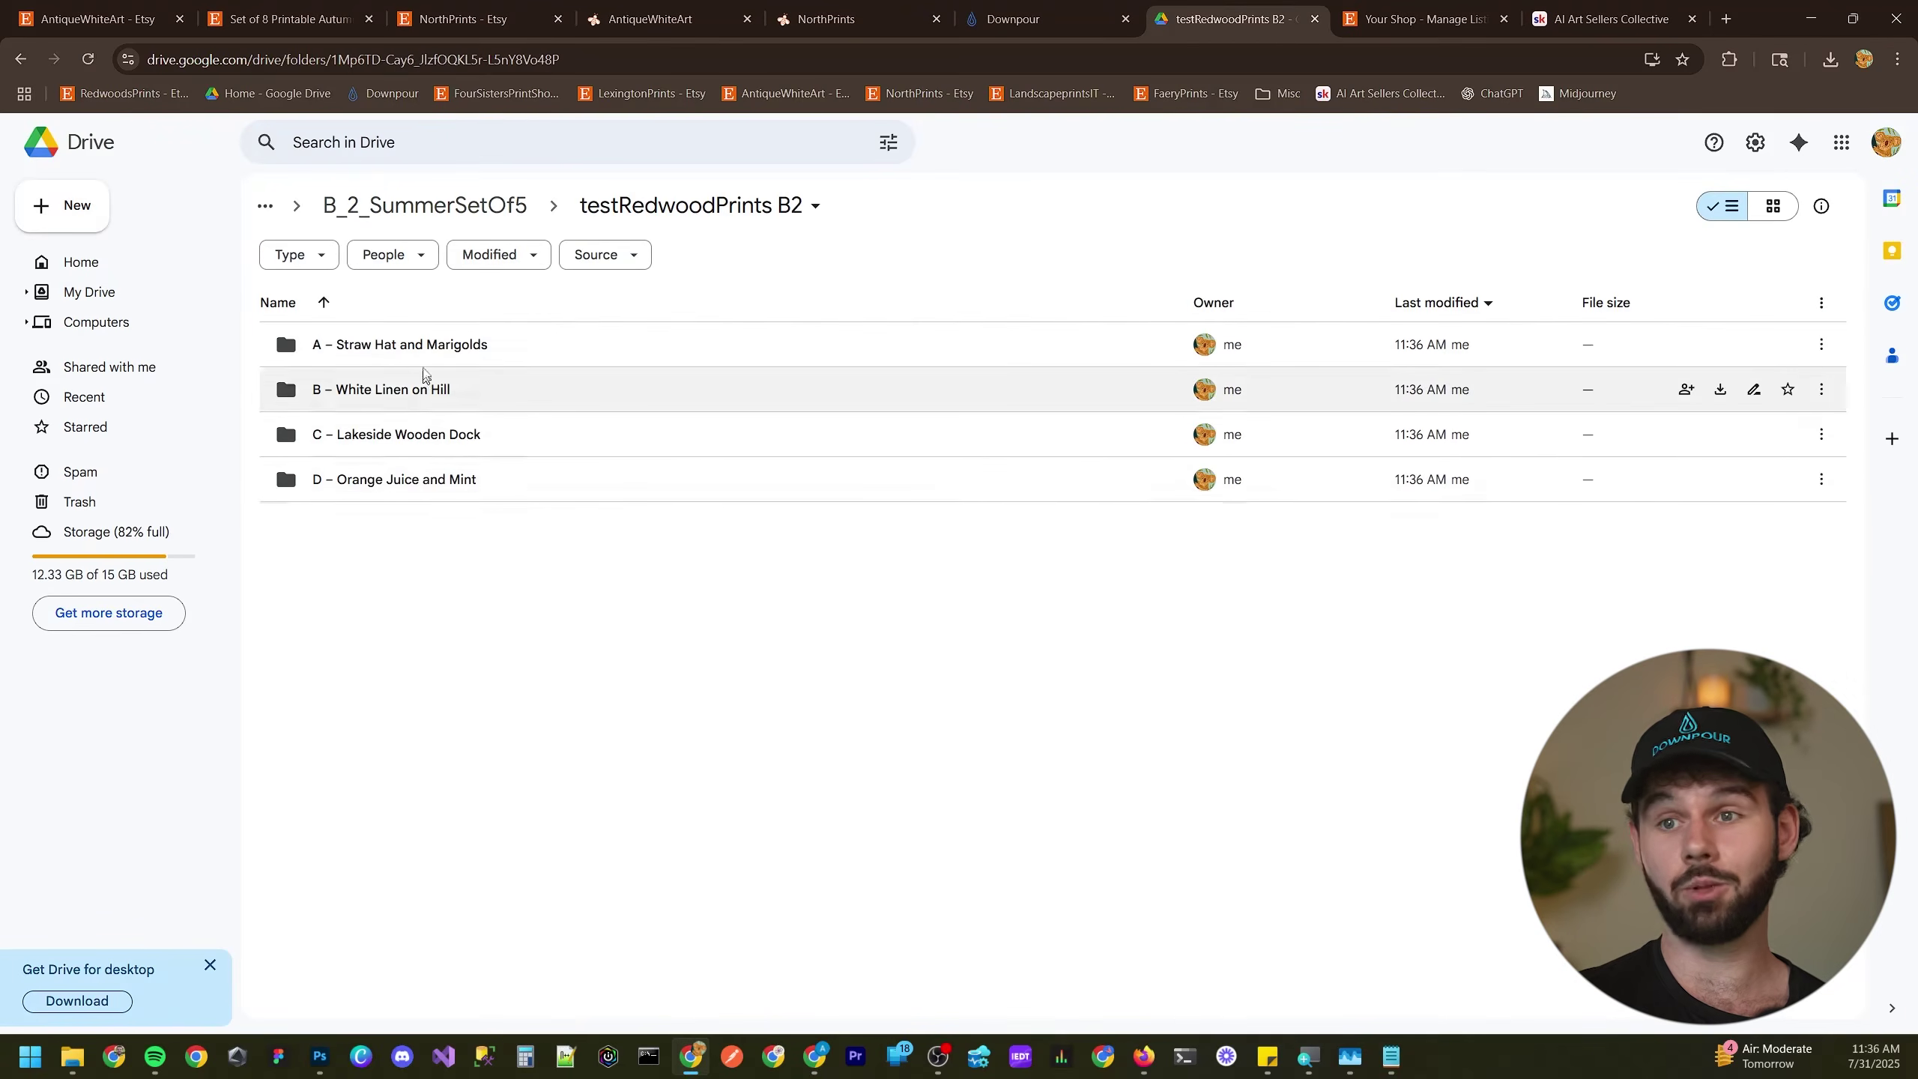
click(414, 467)
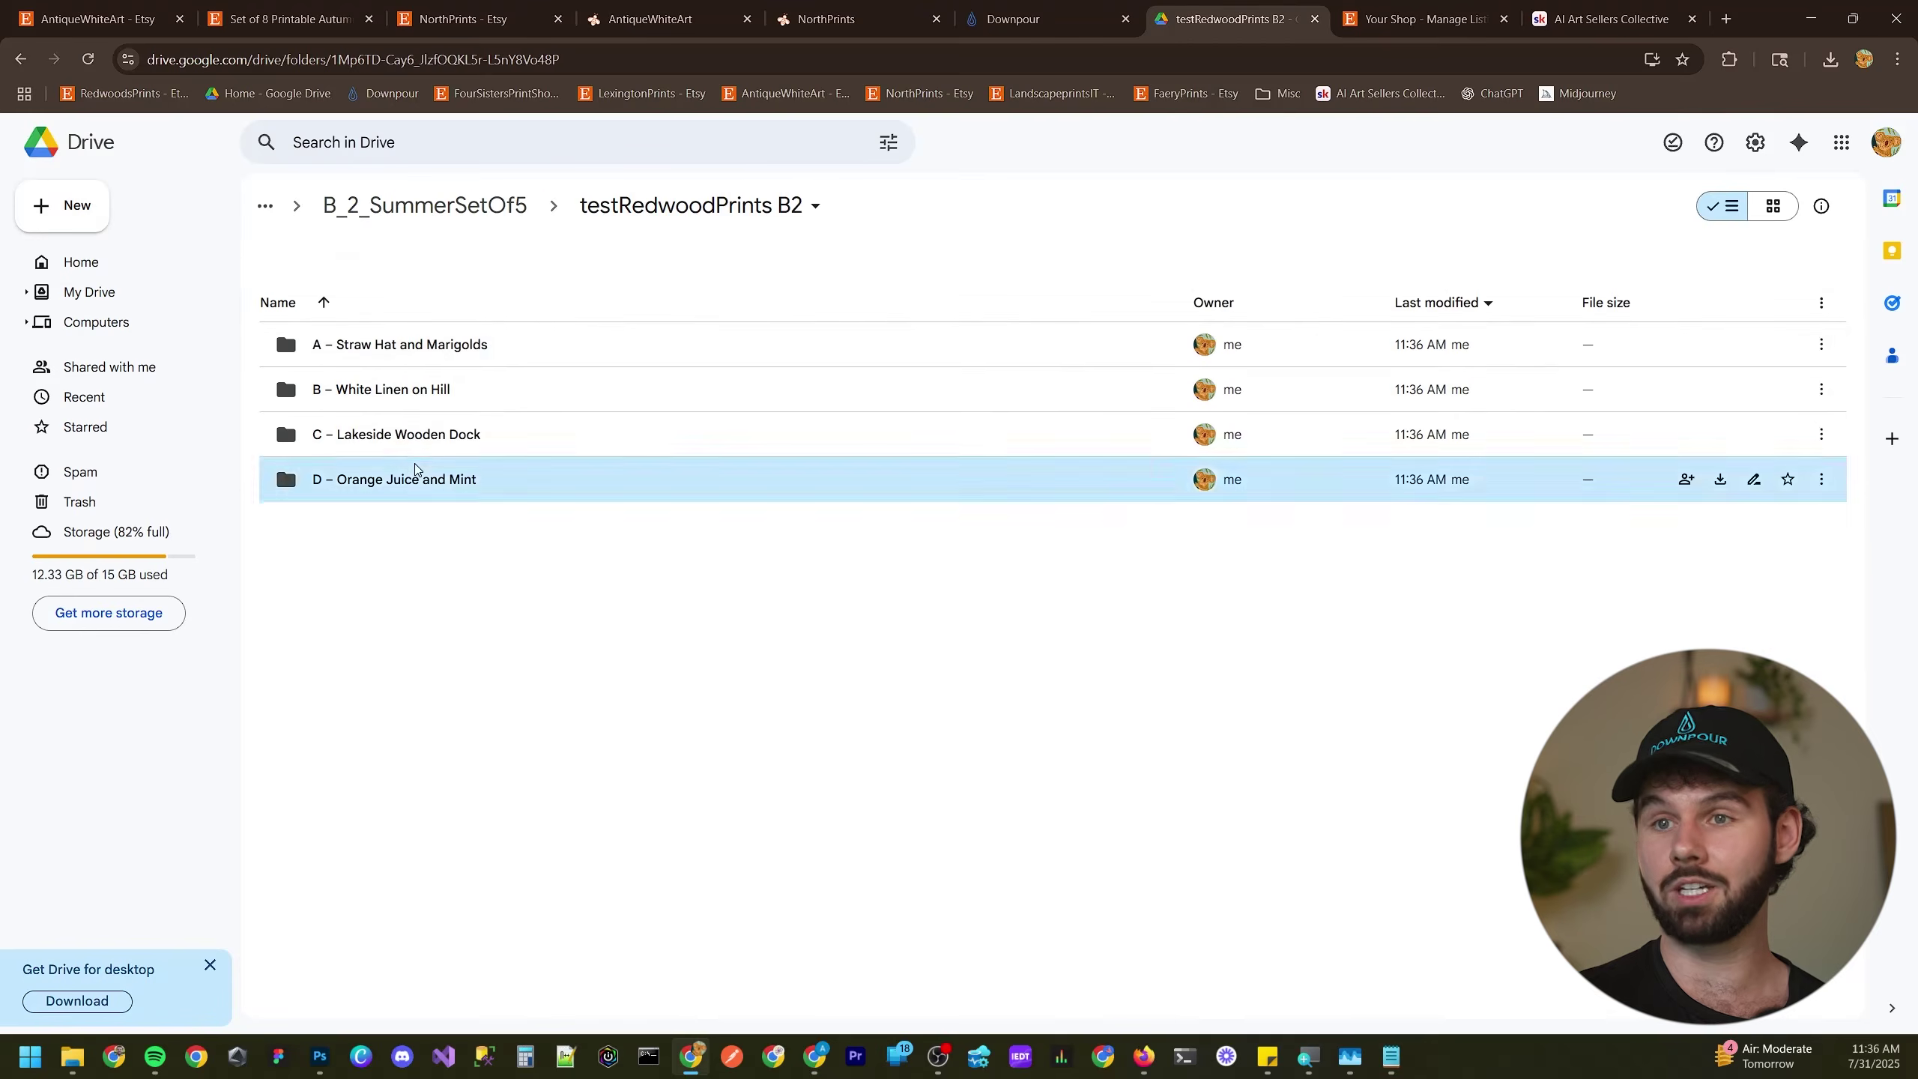
double_click(414, 468)
key(ctrl+shift+Tab)
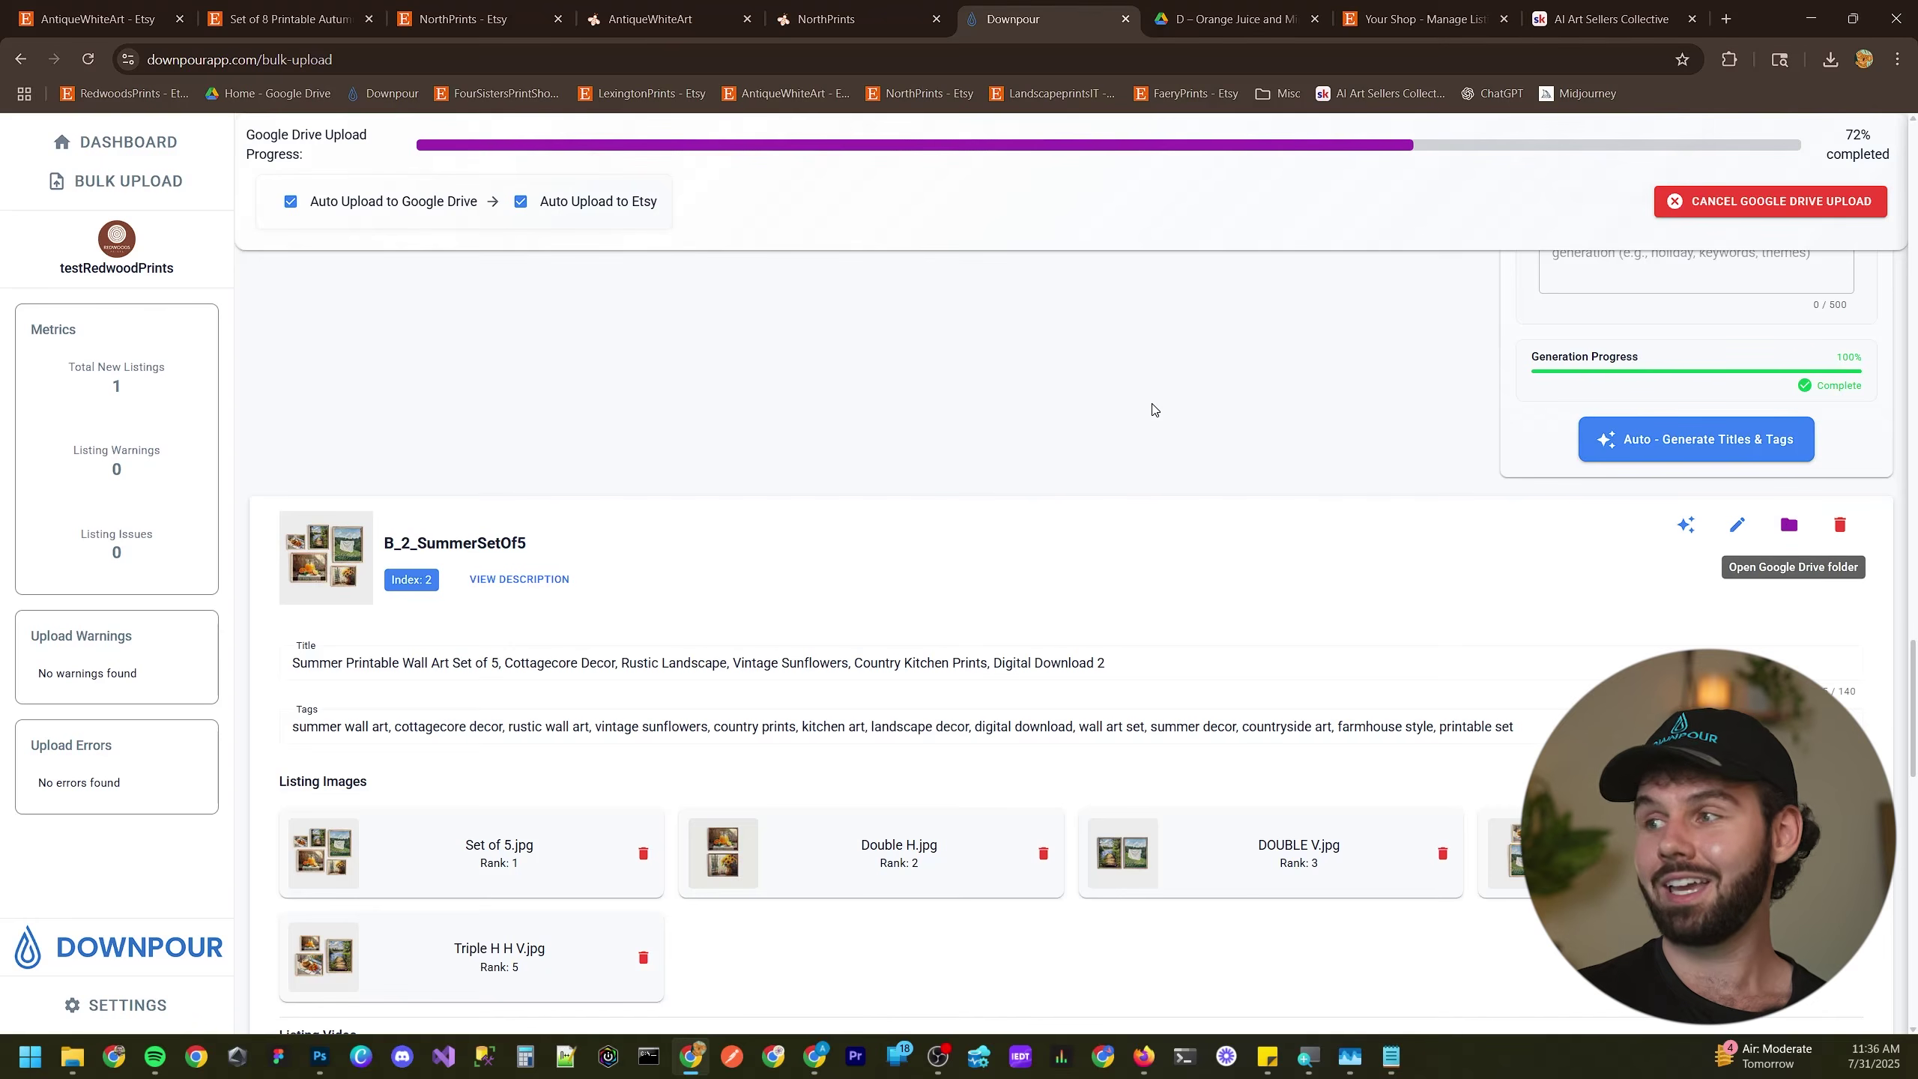
scroll(1273, 491, down, 2)
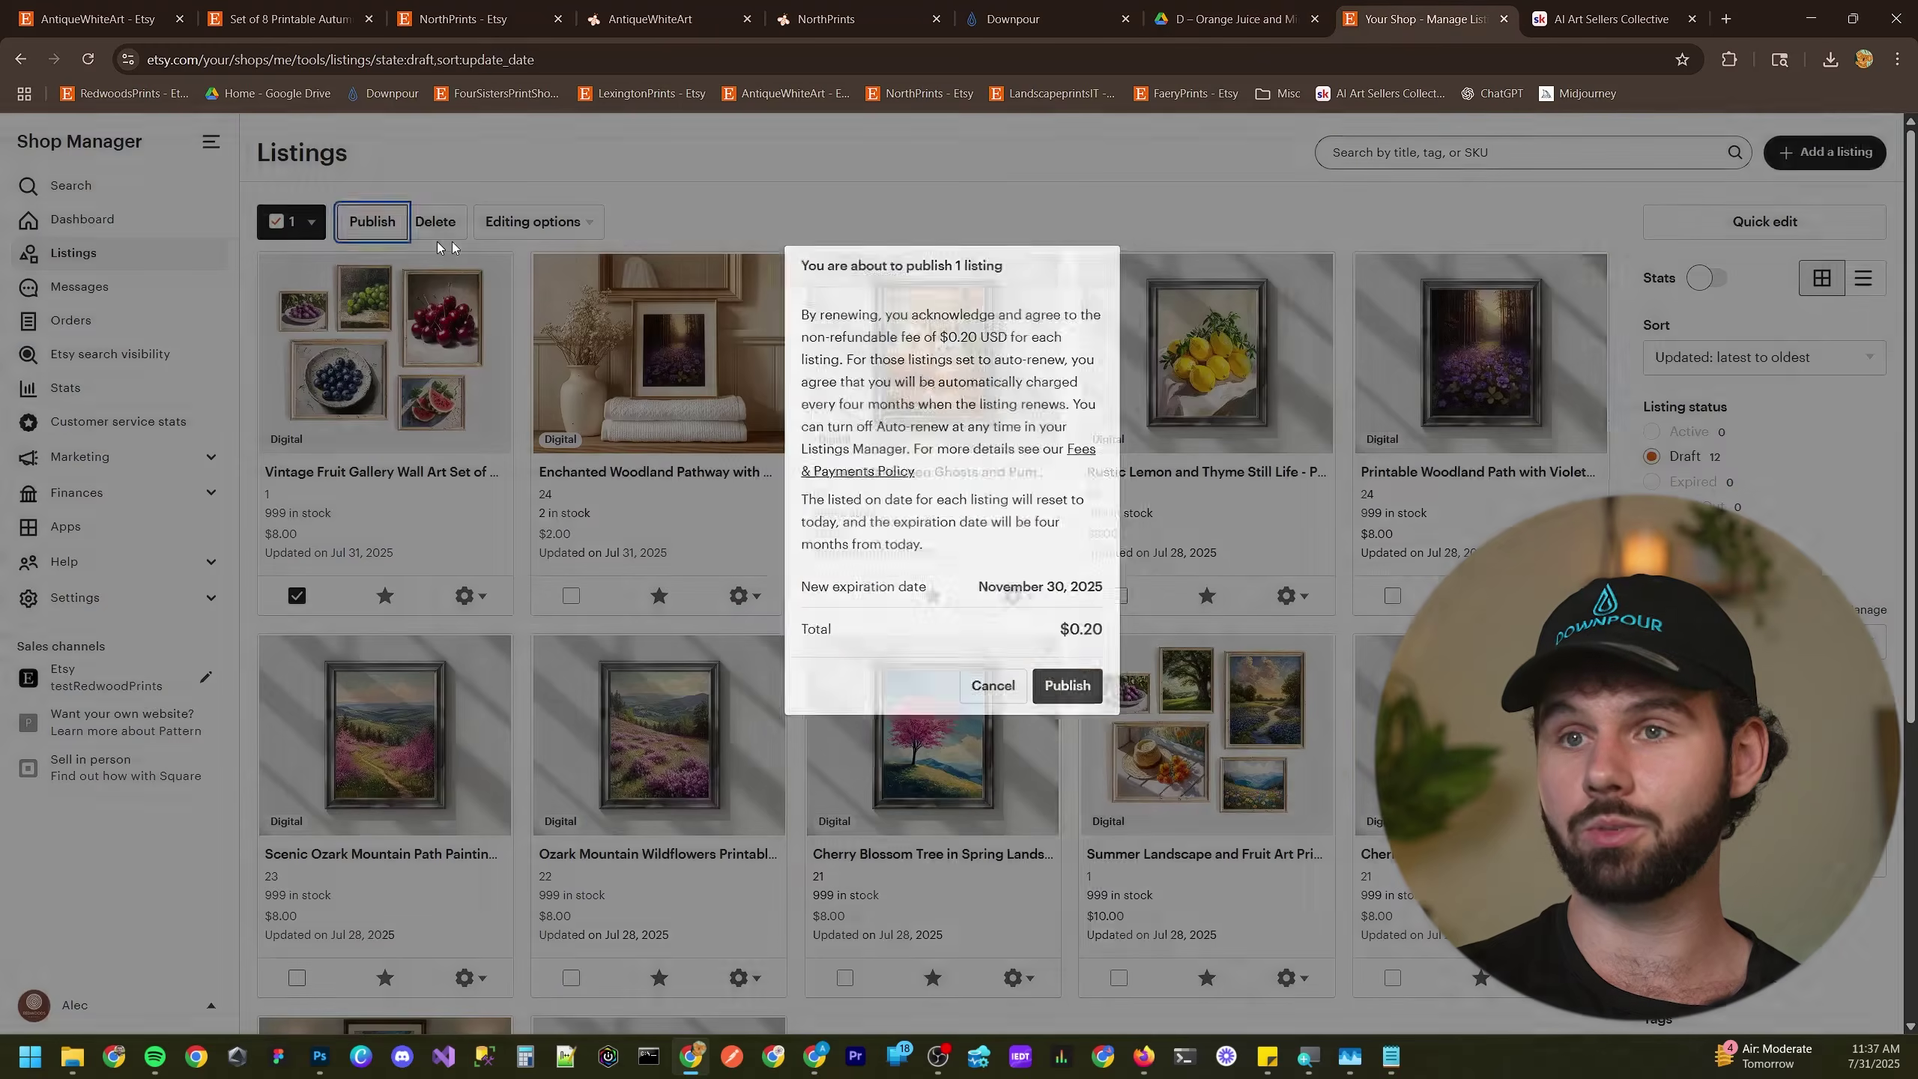
- Open the Summer Printable Wall Art Set of 5 draft from Etsy's listings and review its photos, description, price and quantity
click(439, 247)
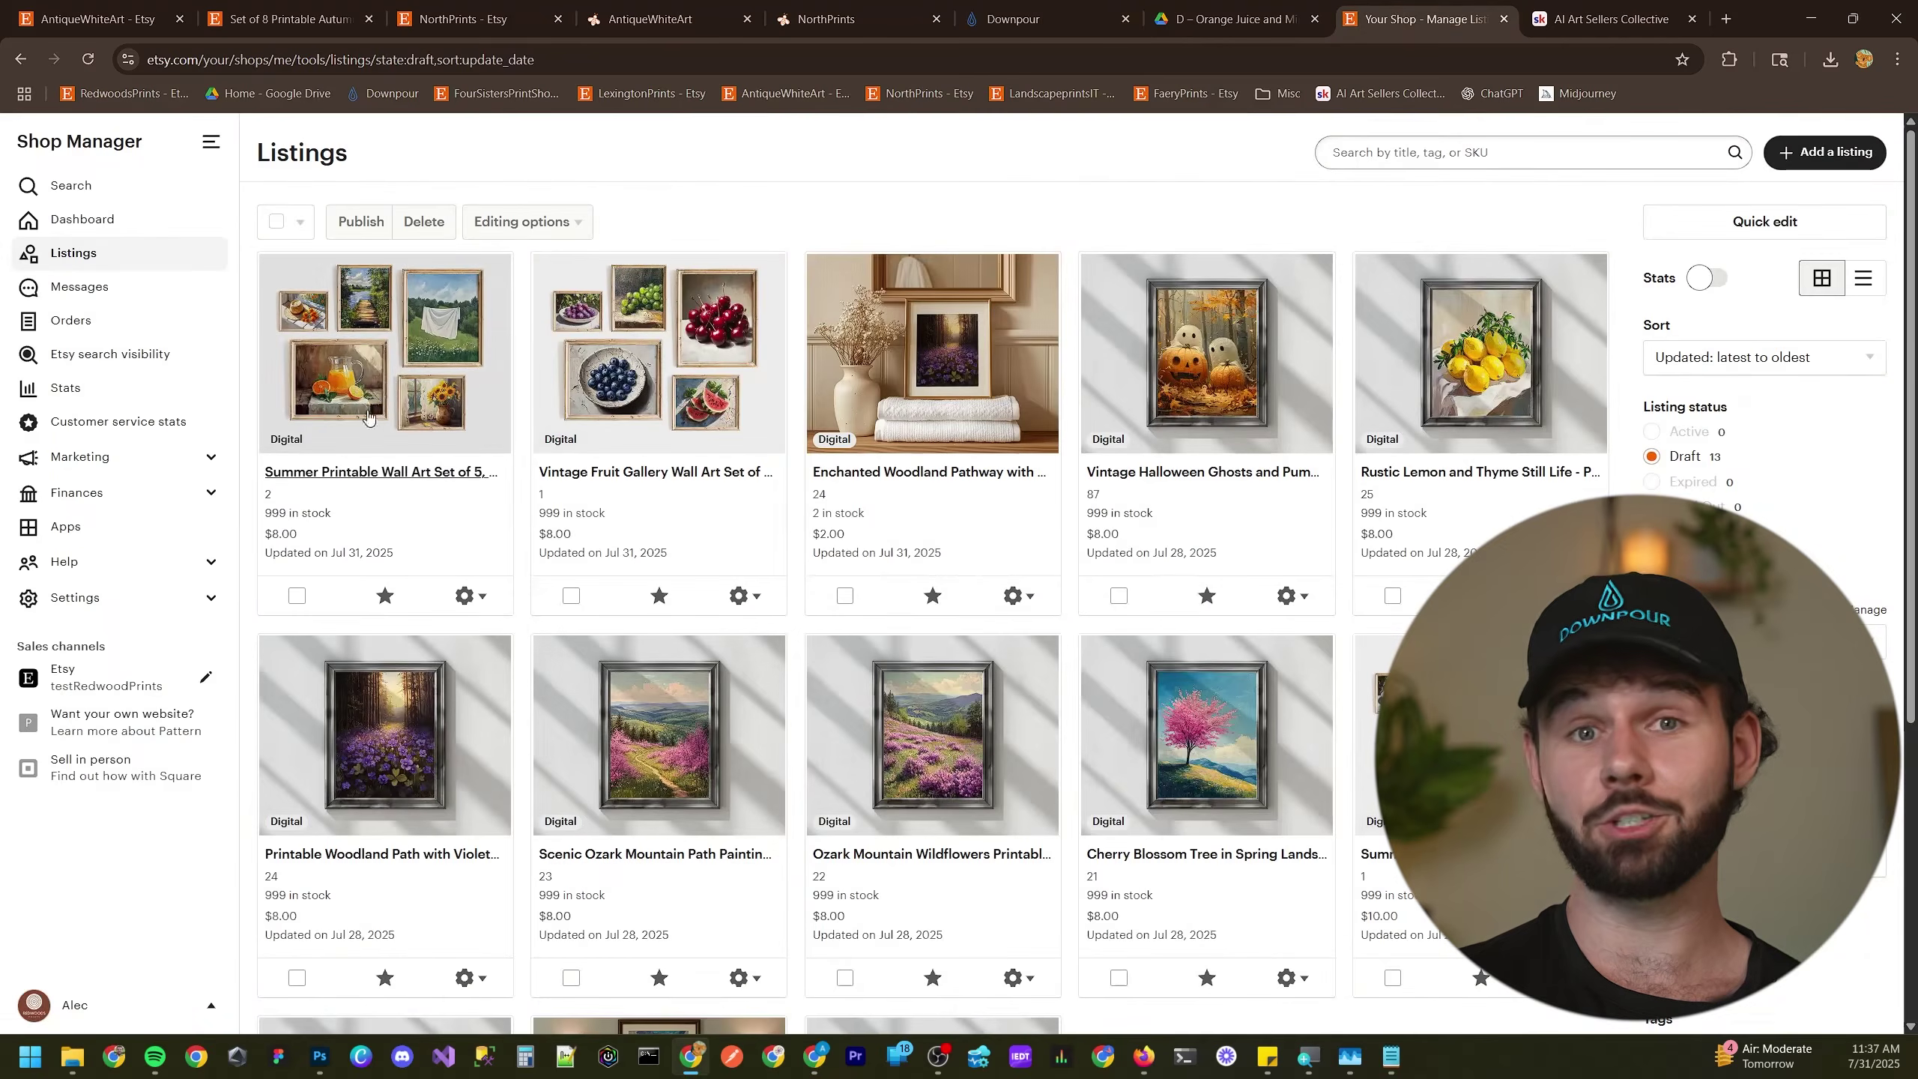
click(387, 371)
scroll(377, 505, down, 3)
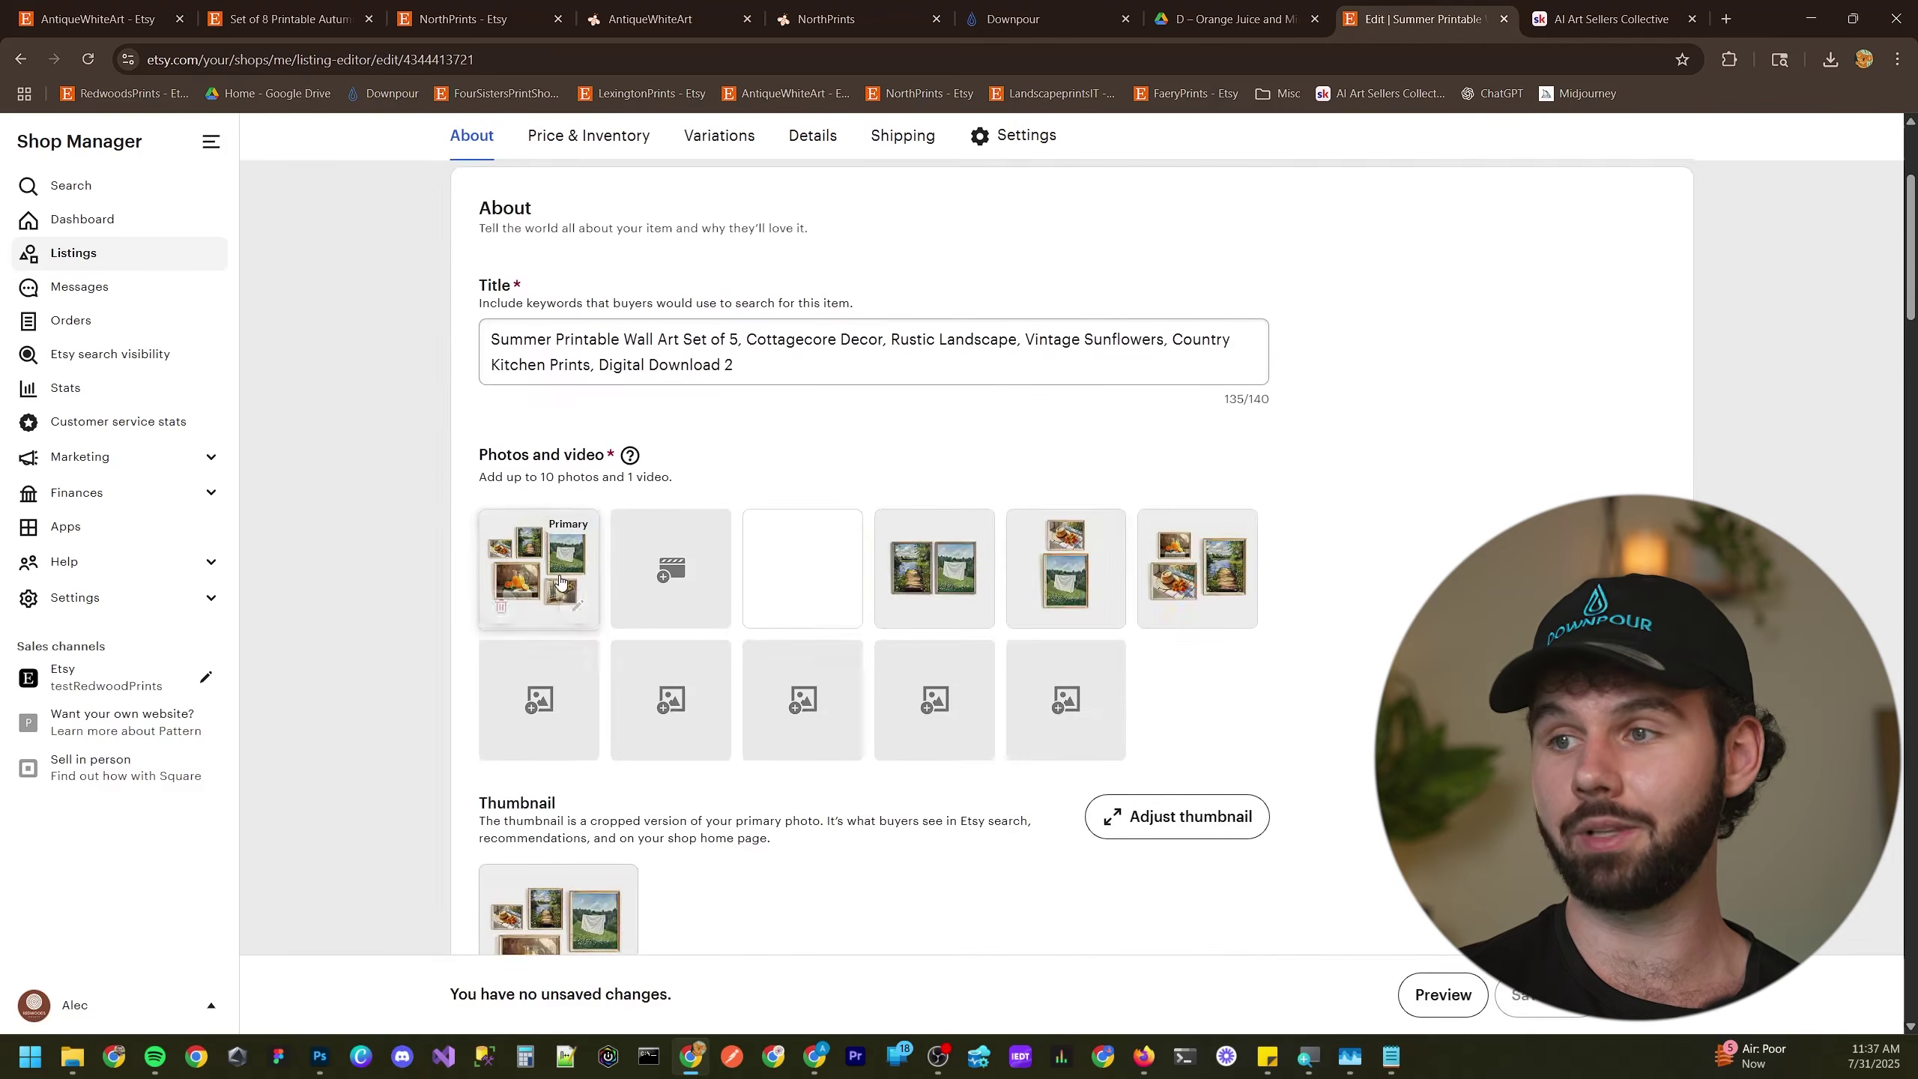
scroll(1359, 563, down, 10)
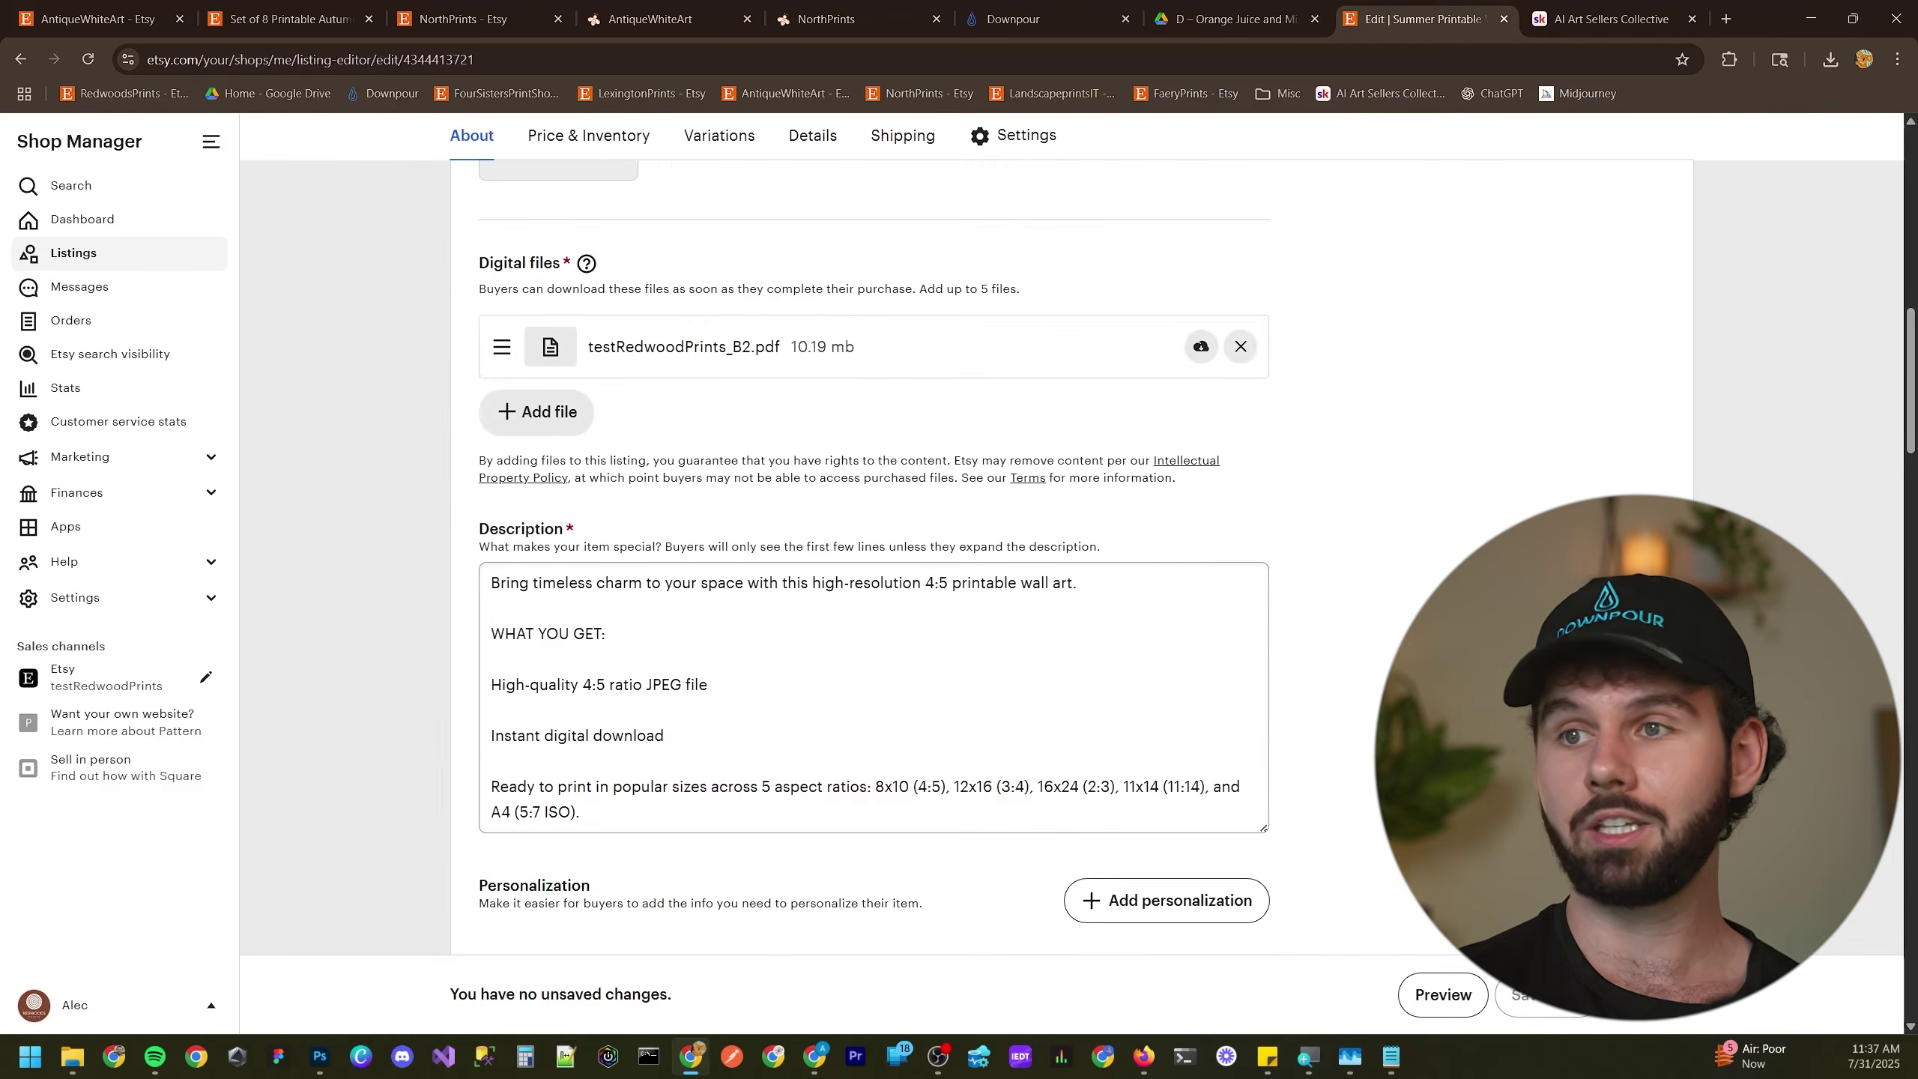
scroll(649, 362, down, 10)
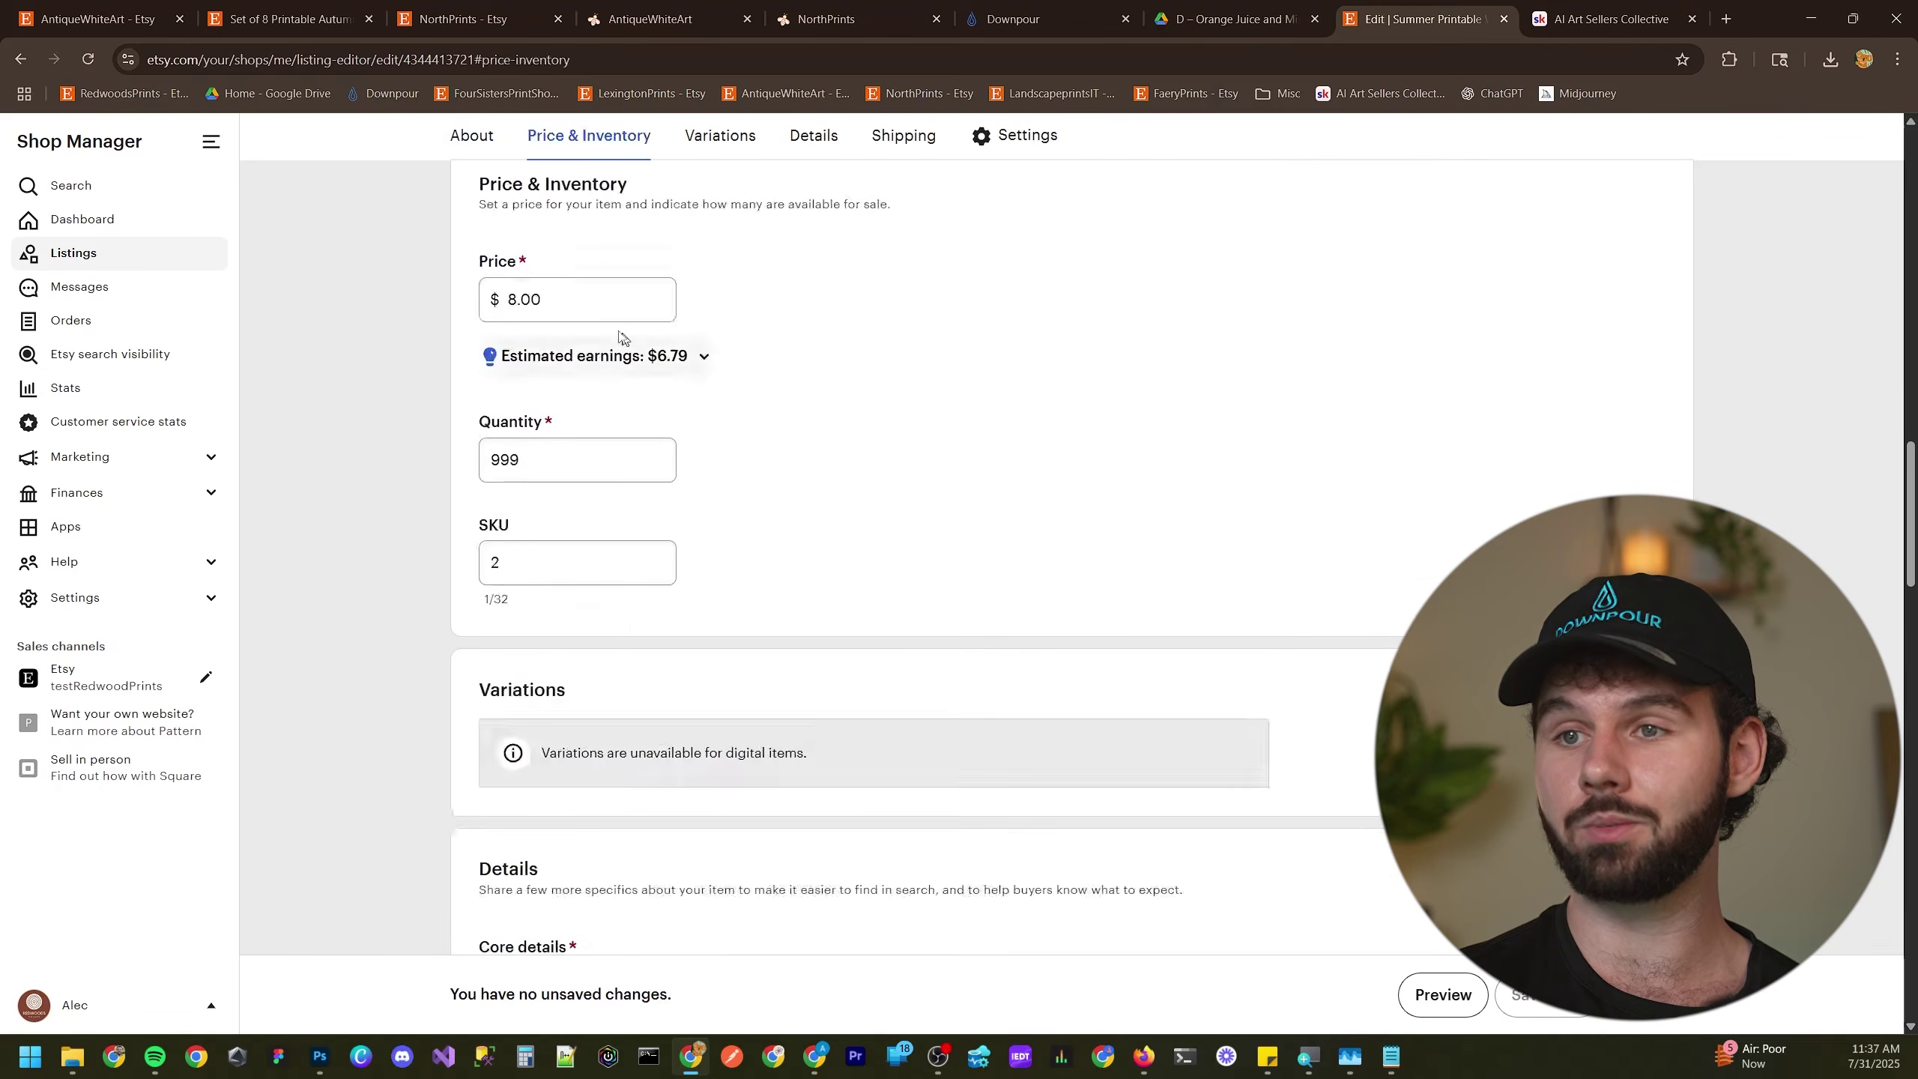
scroll(802, 623, down, 3)
- Download the draft listing's digital file, saving it as testRedwoodPrints_B2.pdf in Downloads
scroll(802, 624, up, 10)
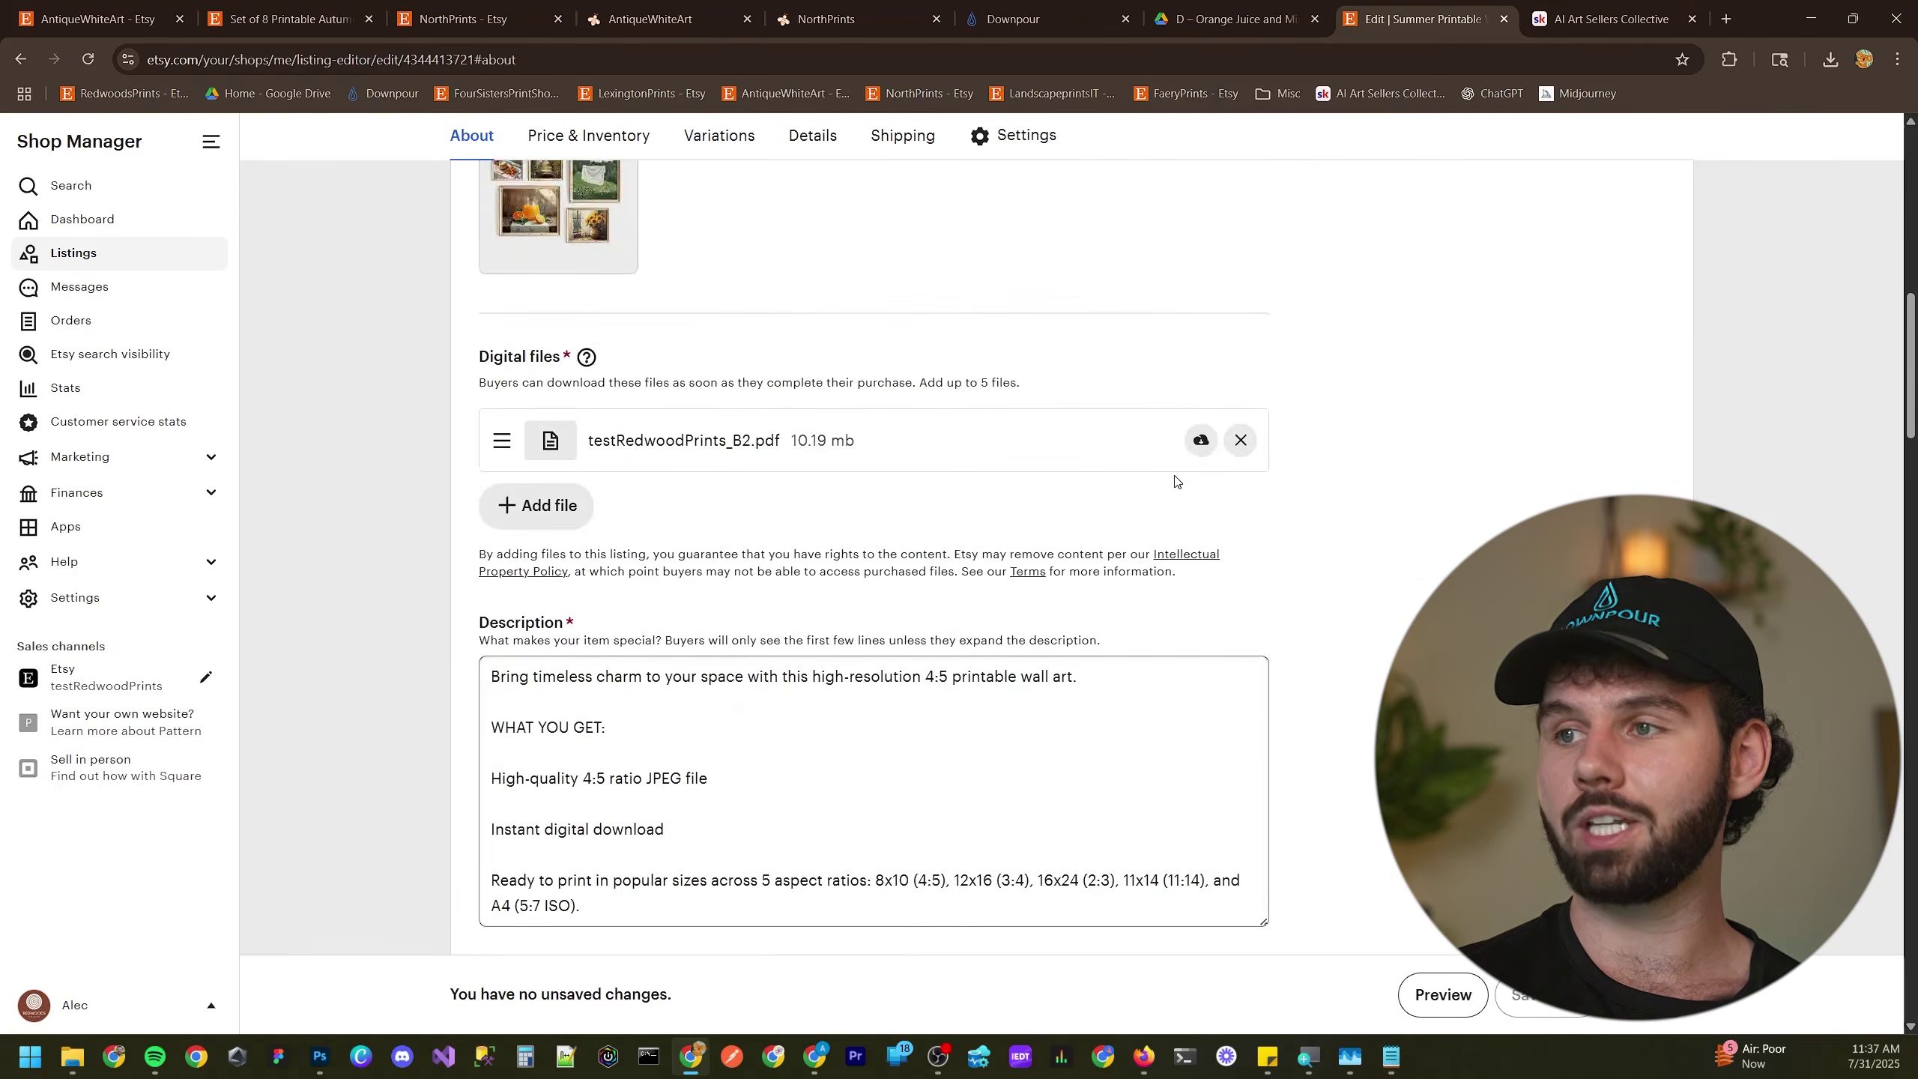
click(1197, 444)
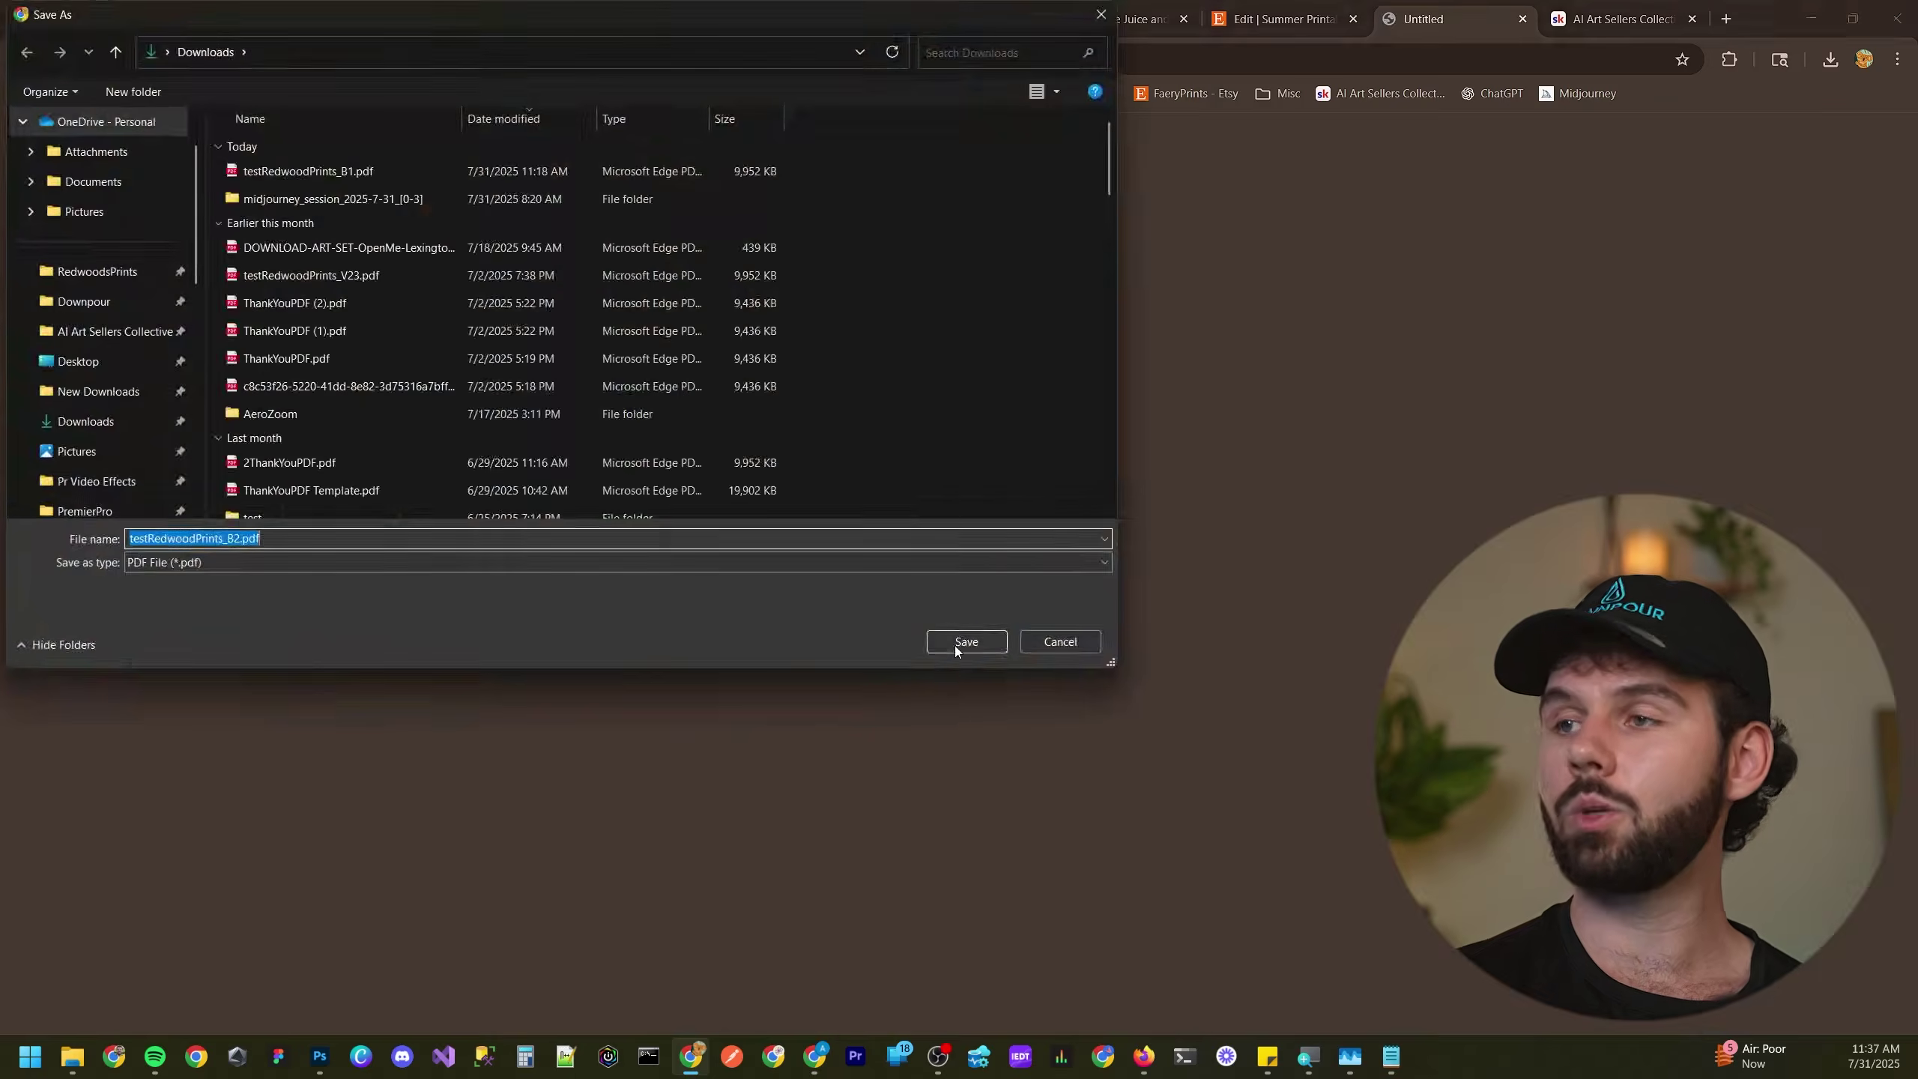
click(955, 644)
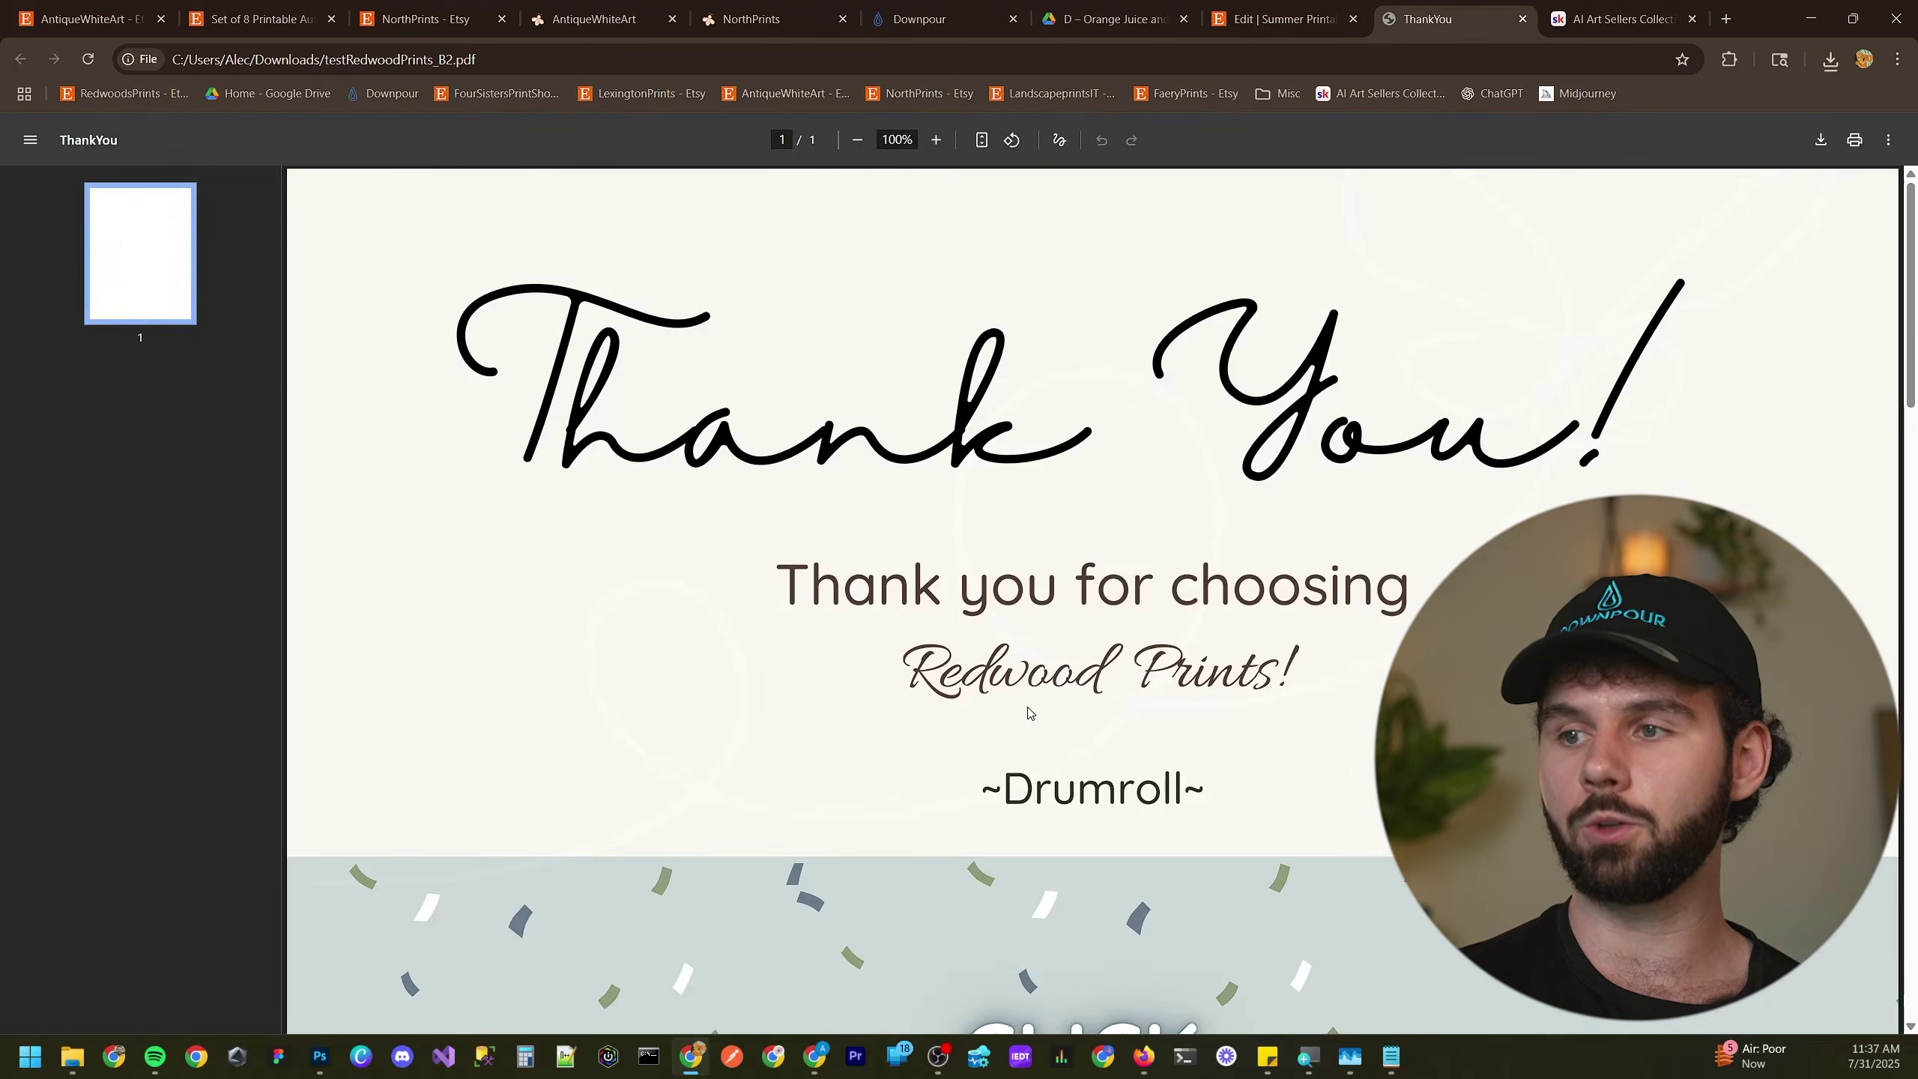
- Follow the PDF's link to its Google Drive folder, view the B – White Linen on Hill images, and return to the parent folder
scroll(1095, 605, down, 5)
click(1090, 634)
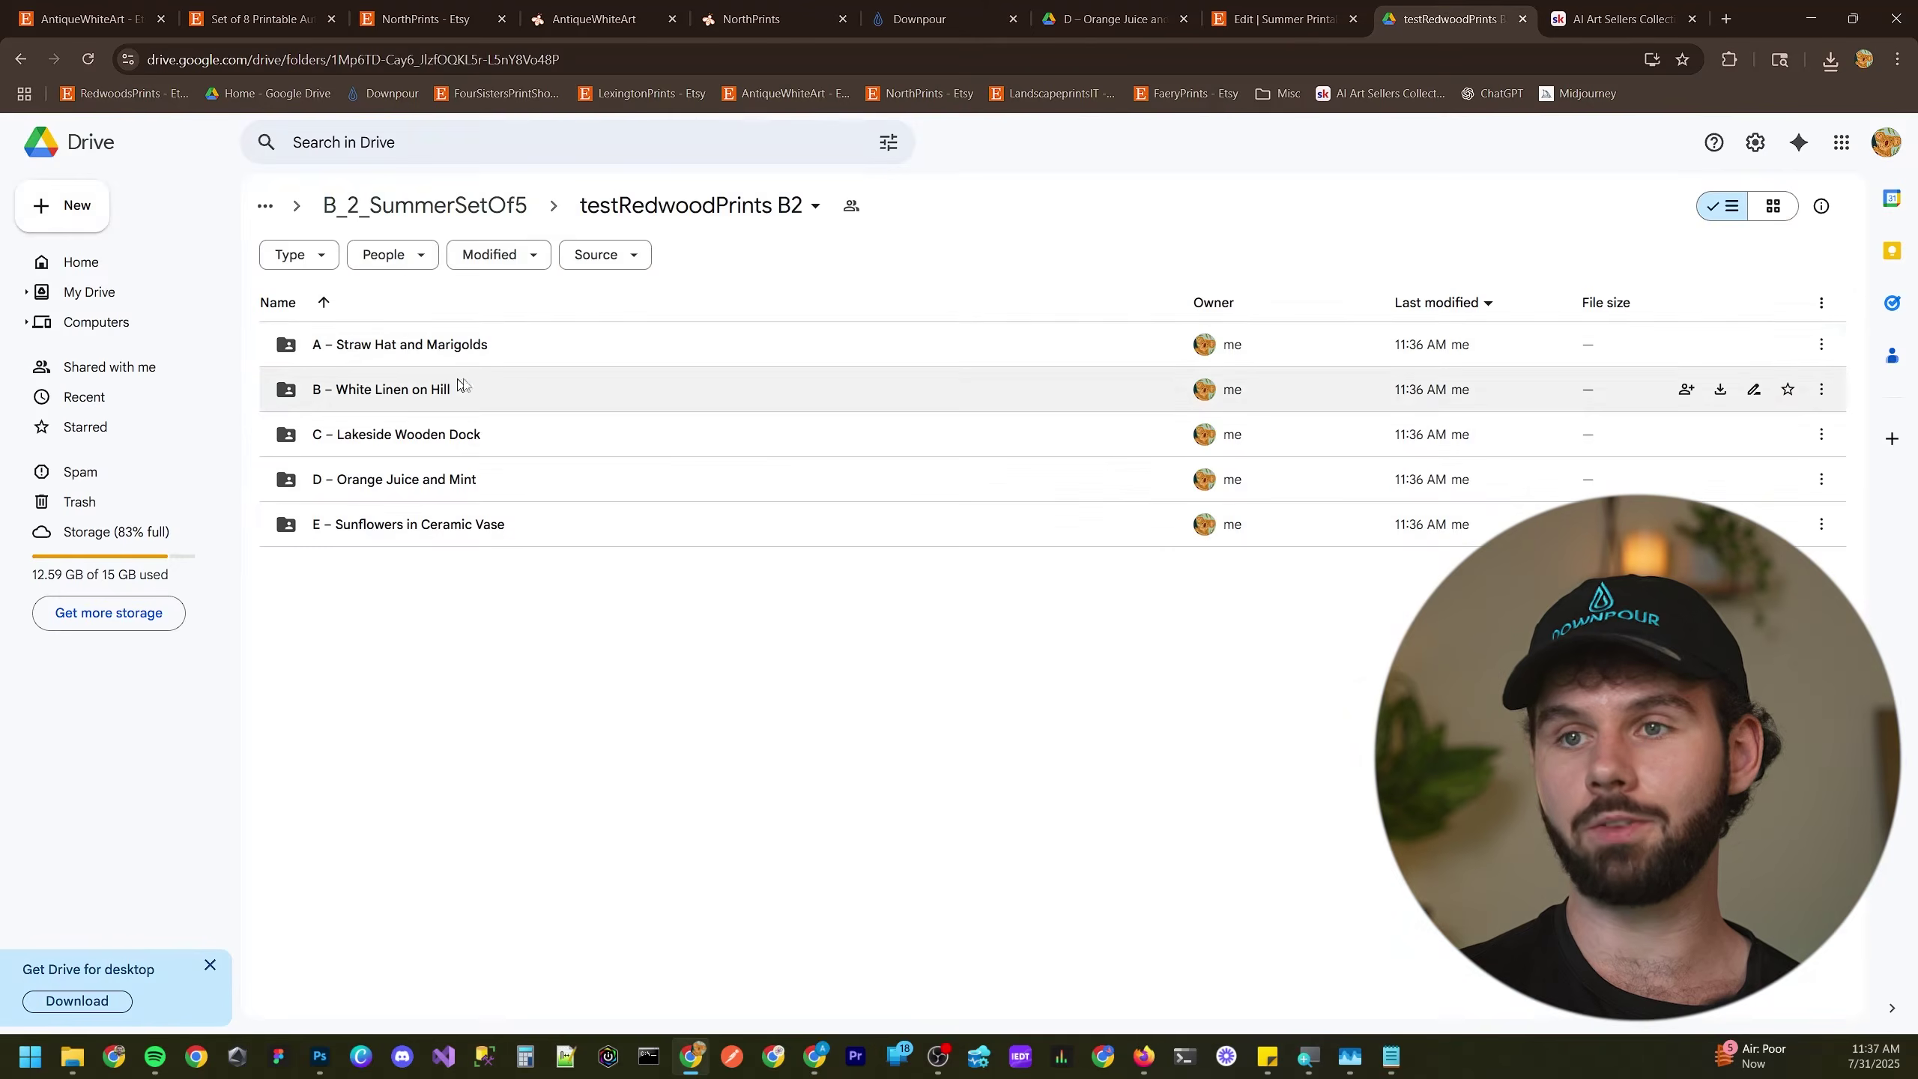
double_click(489, 398)
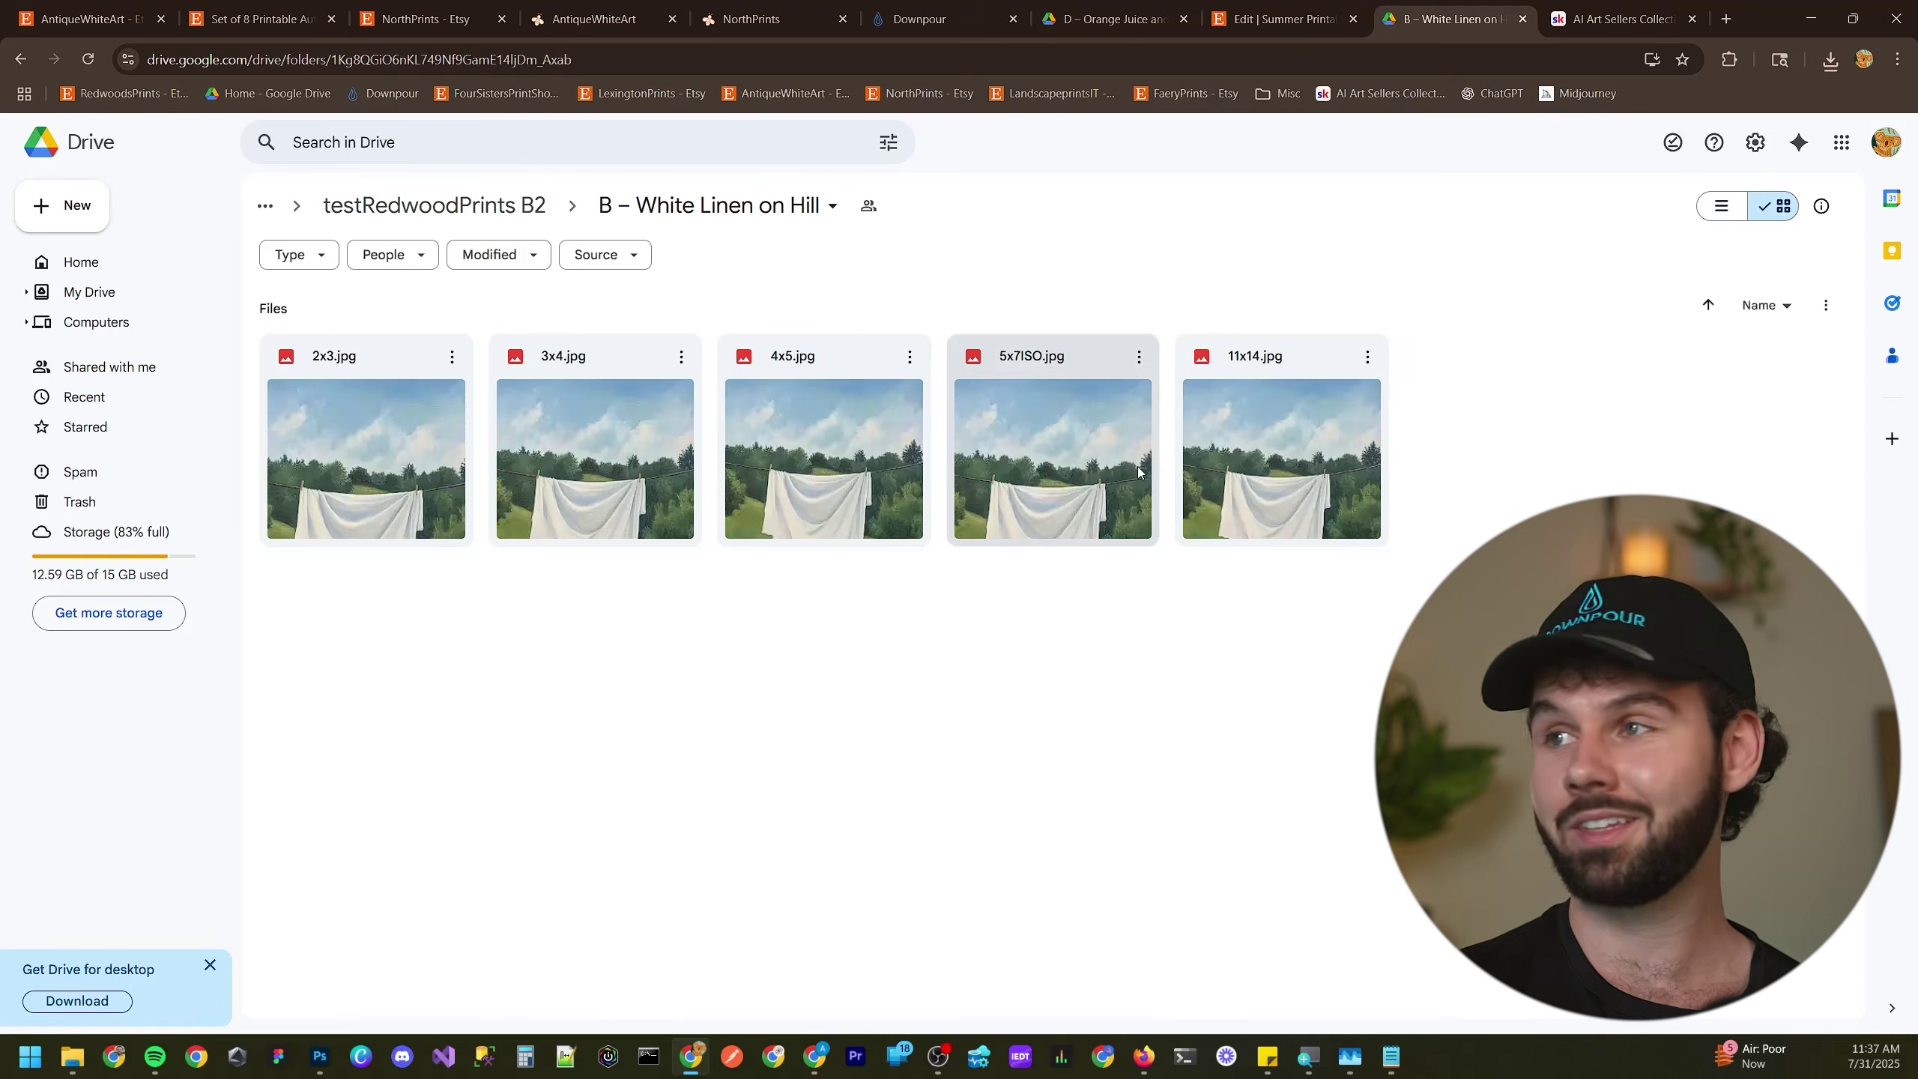
key(alt+Left)
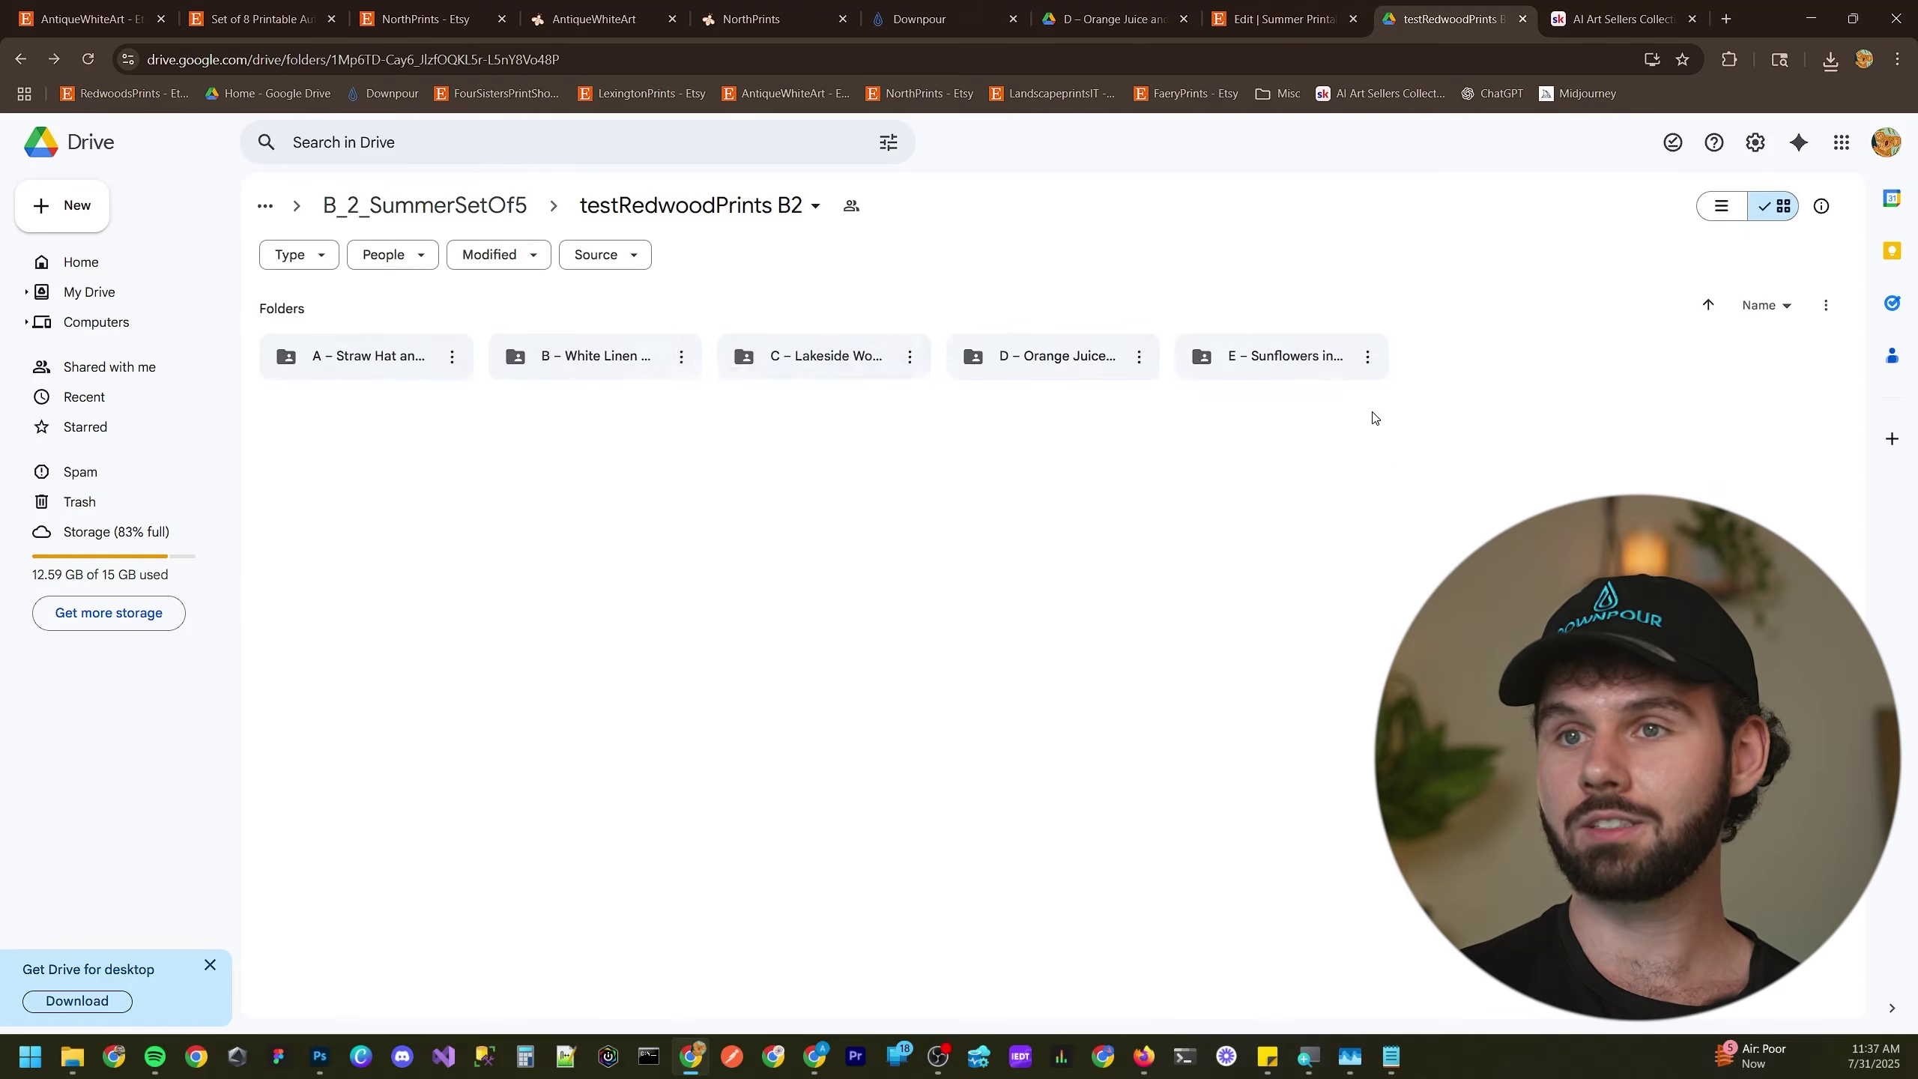
- Go up to the DownpourGoogleDrive folder, show its contents as a list, and open the testRedwoodPrints folder
key(alt+Left)
click(423, 210)
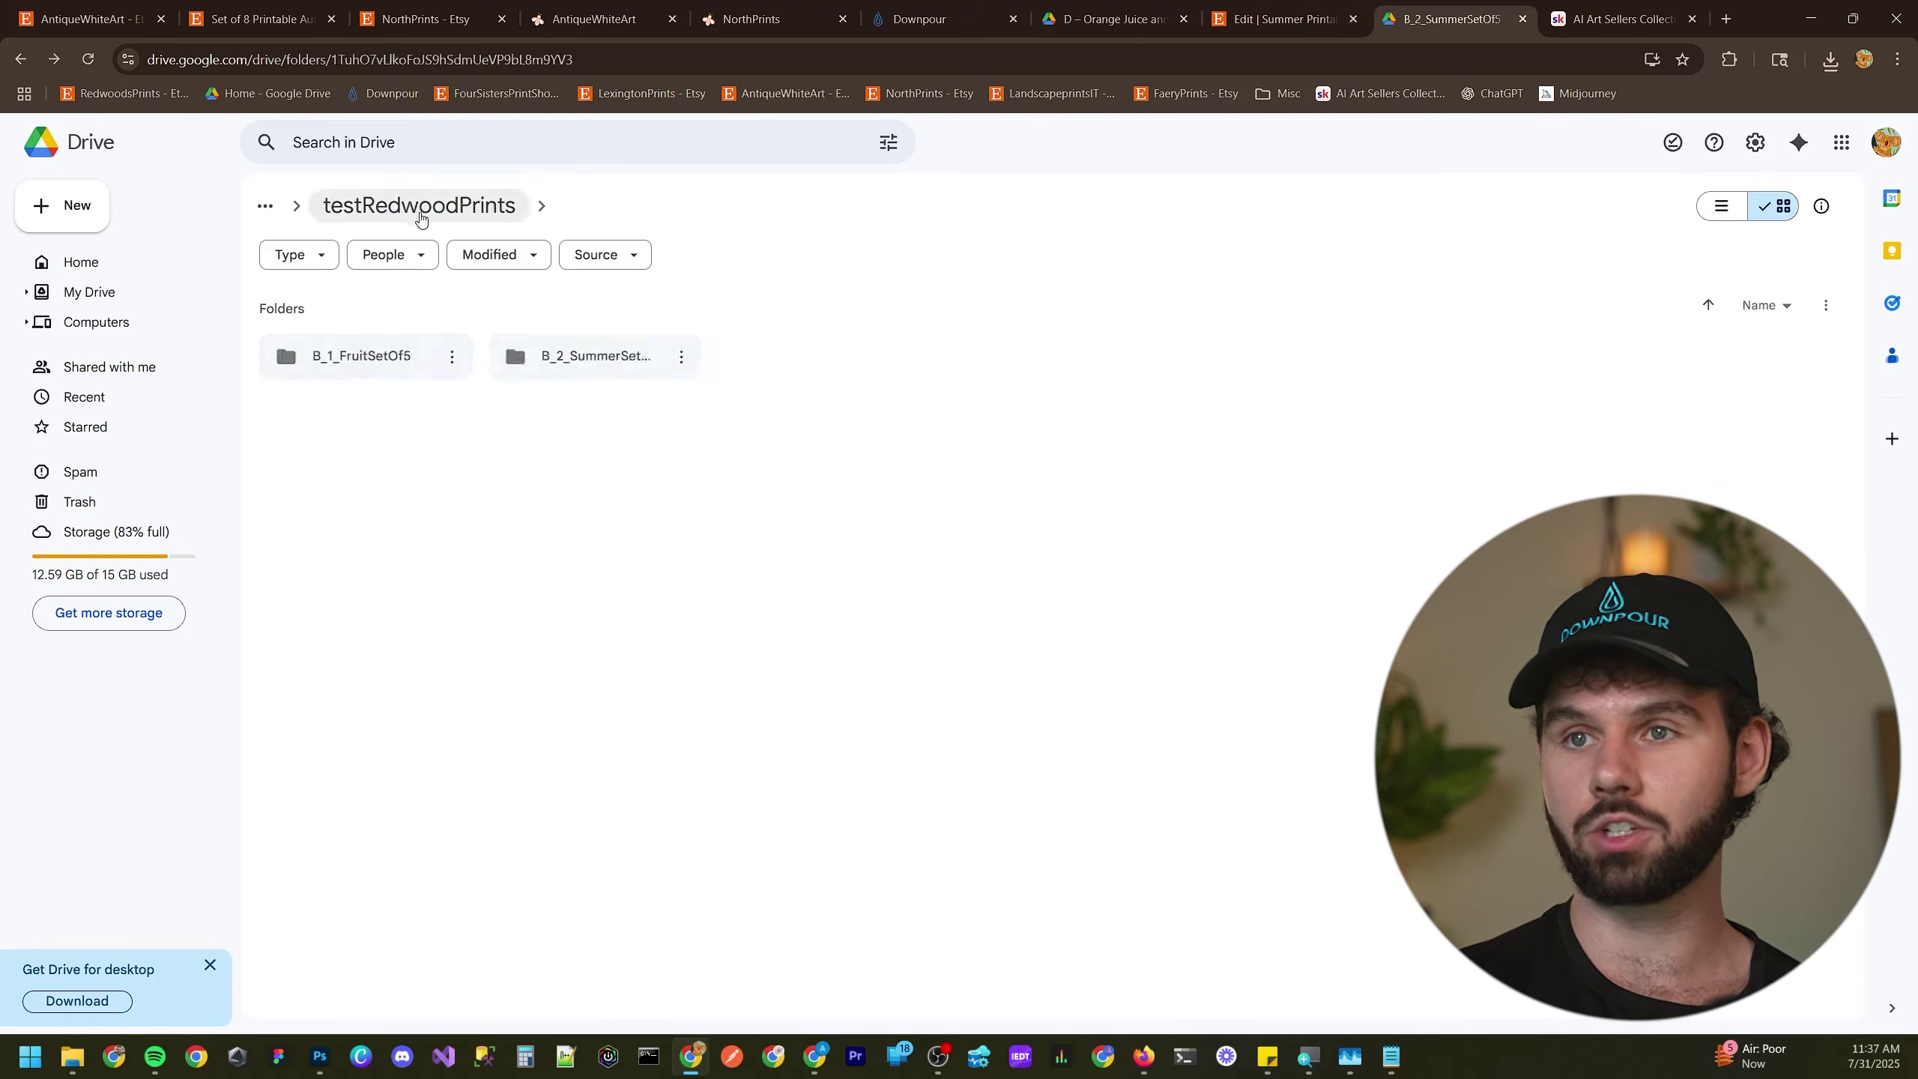
click(454, 208)
click(486, 211)
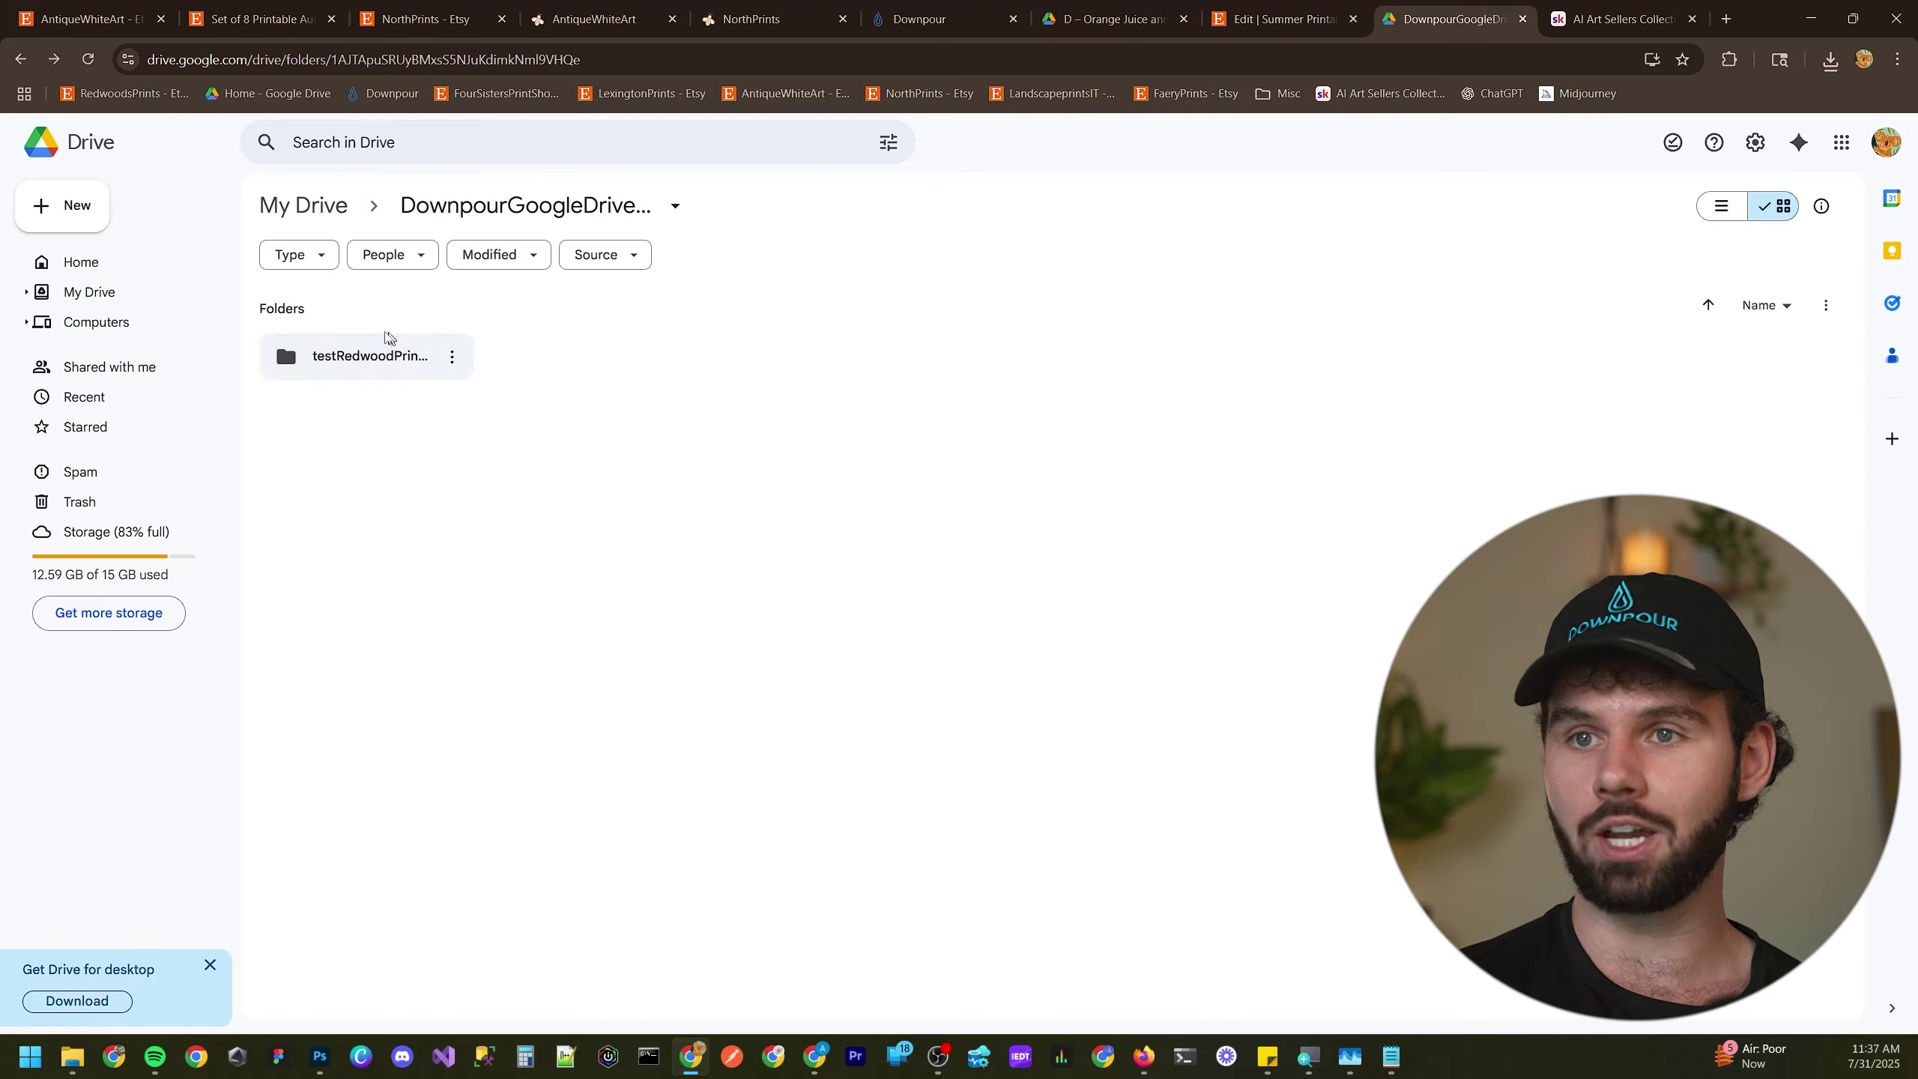
click(1723, 211)
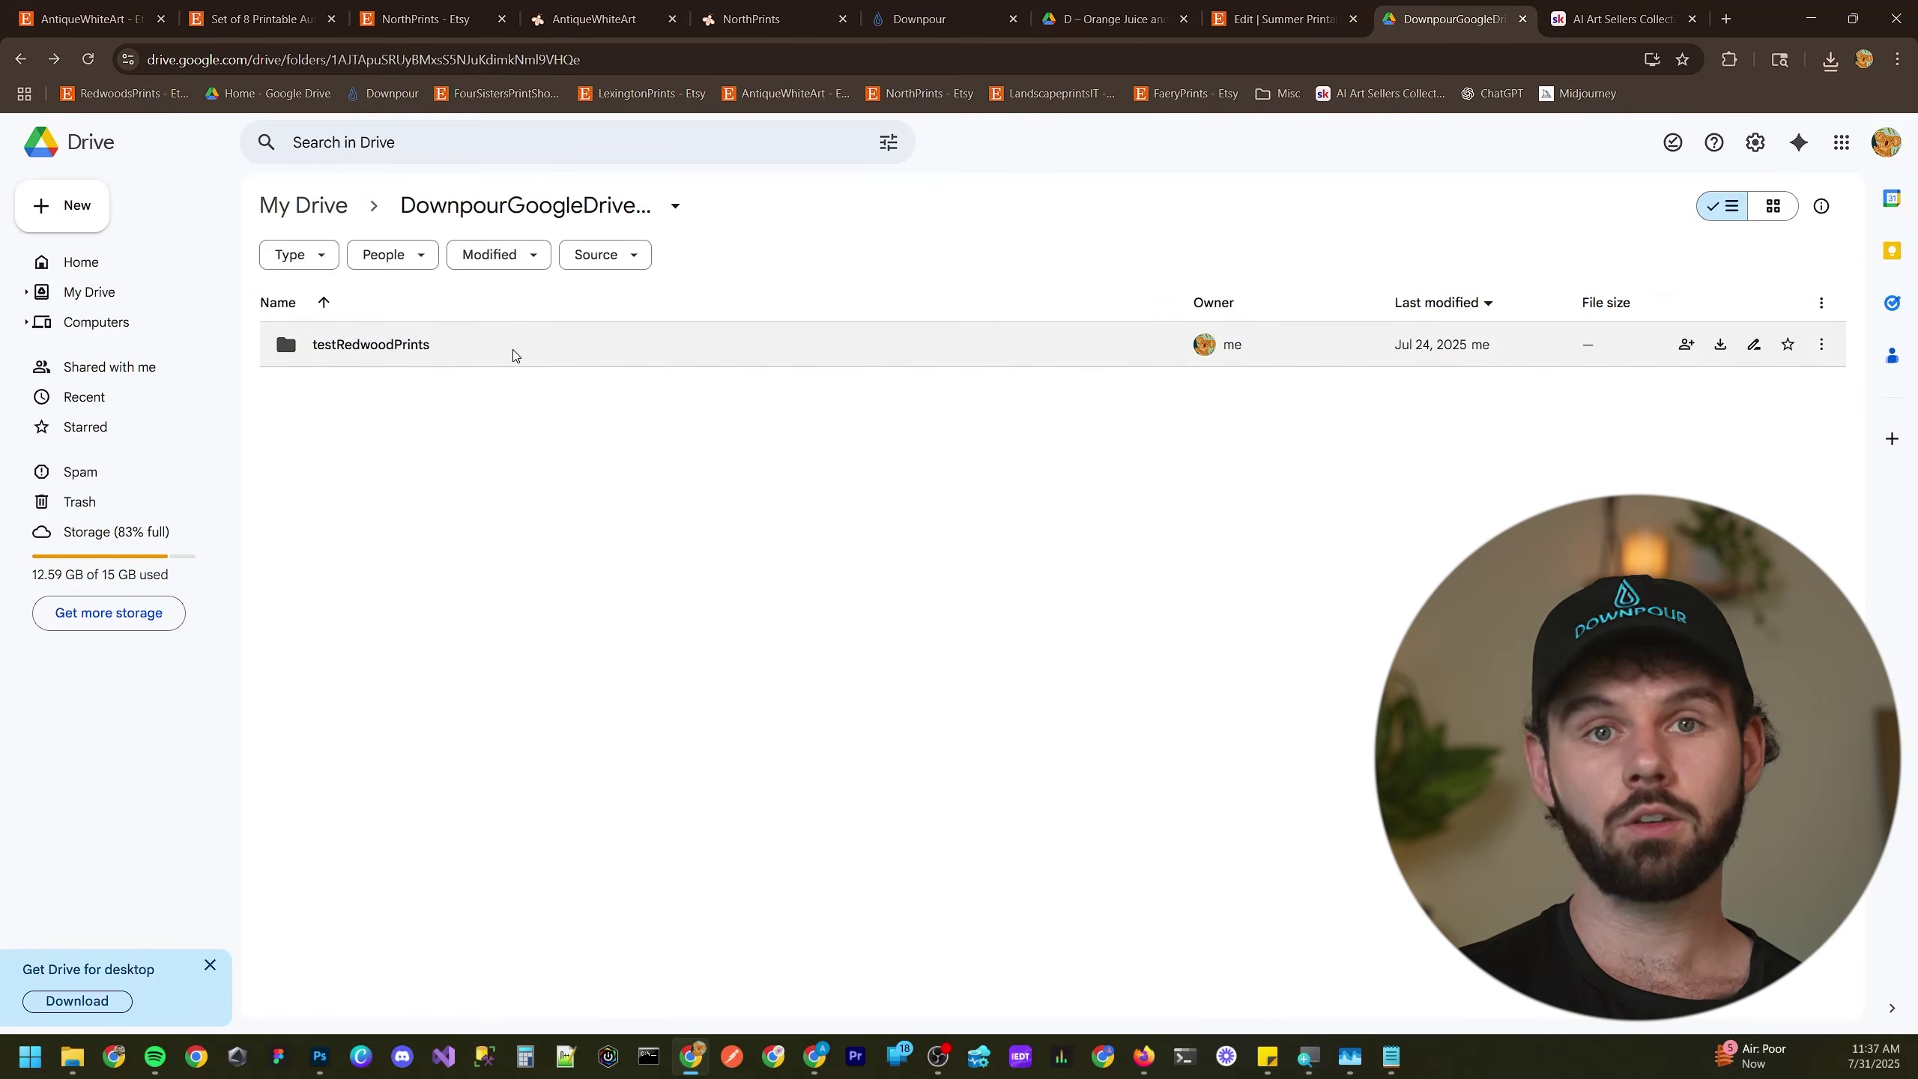
double_click(492, 348)
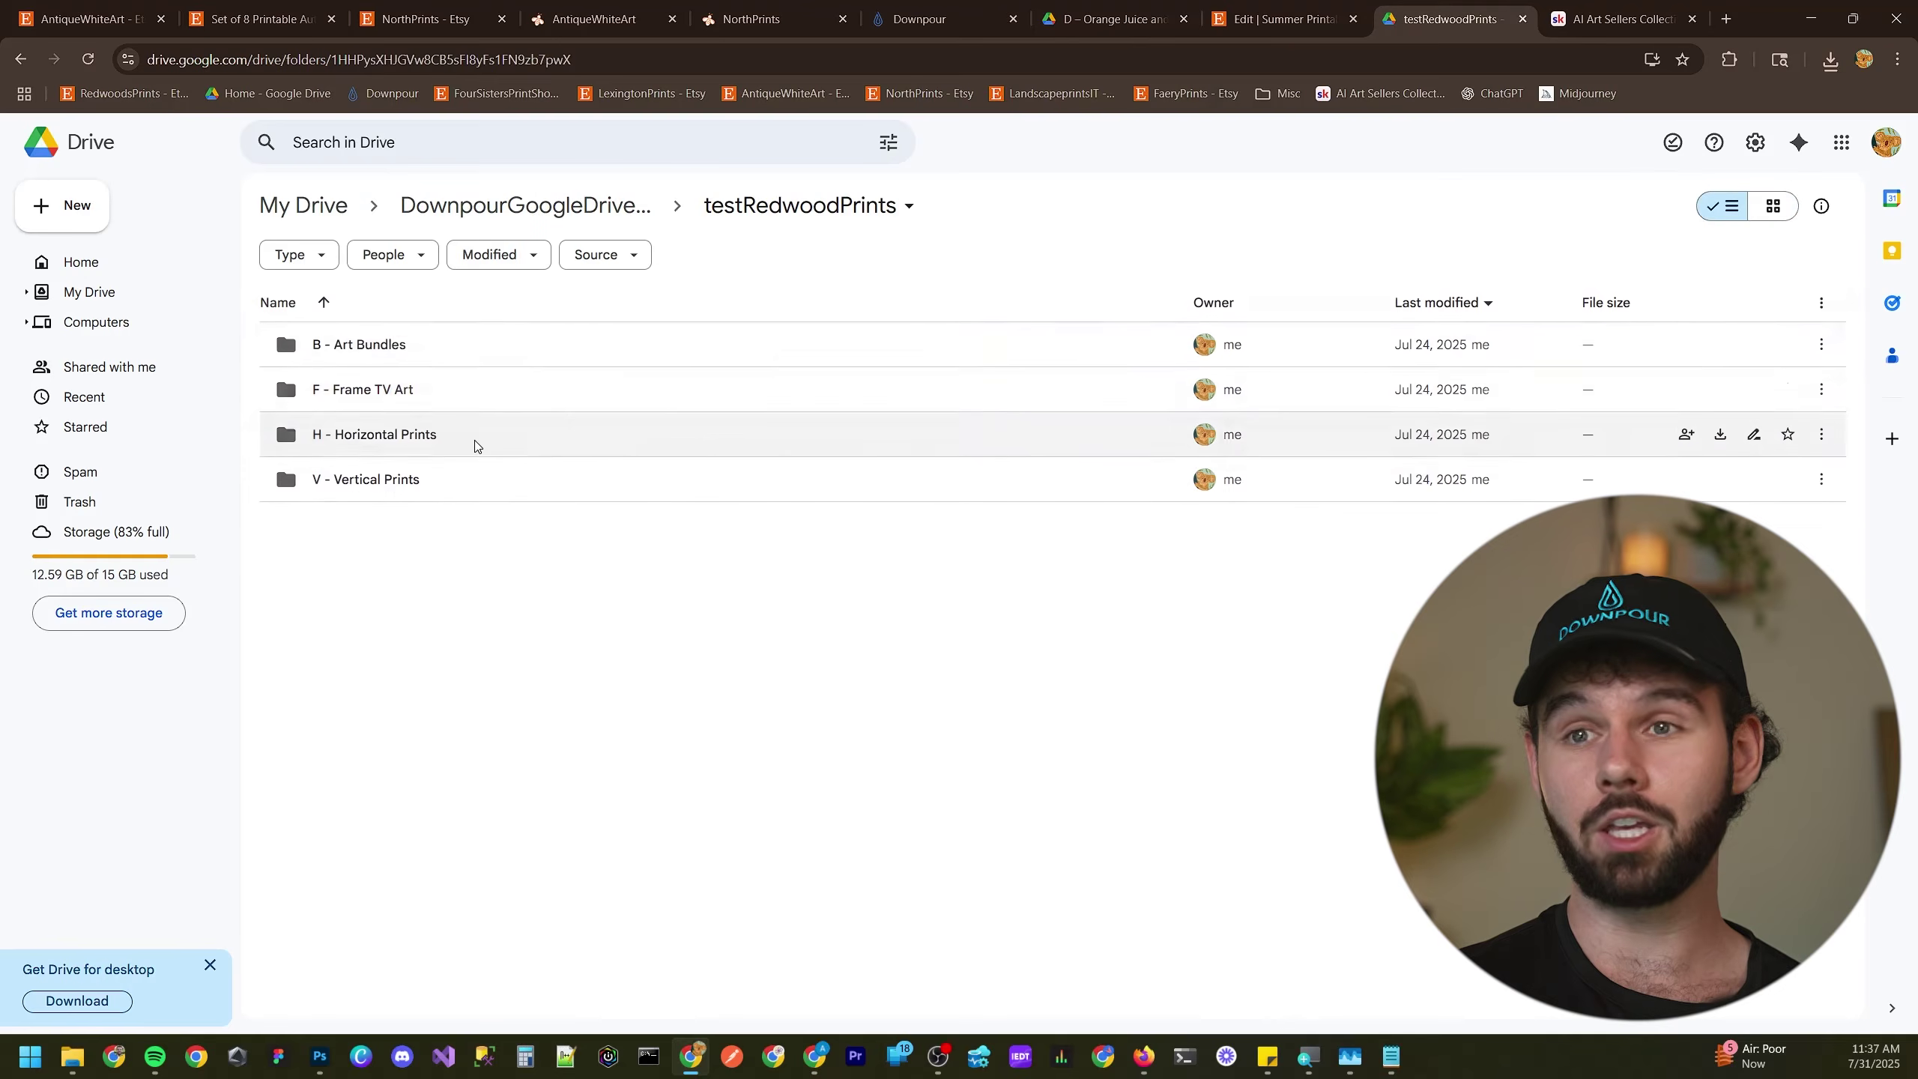
- Review the category folders and the two bundles in B - Art Bundles, and open testRedwoodPrints B2 inside B_2_SummerSetOf5
click(441, 351)
click(448, 389)
click(453, 434)
click(461, 476)
click(467, 402)
double_click(463, 349)
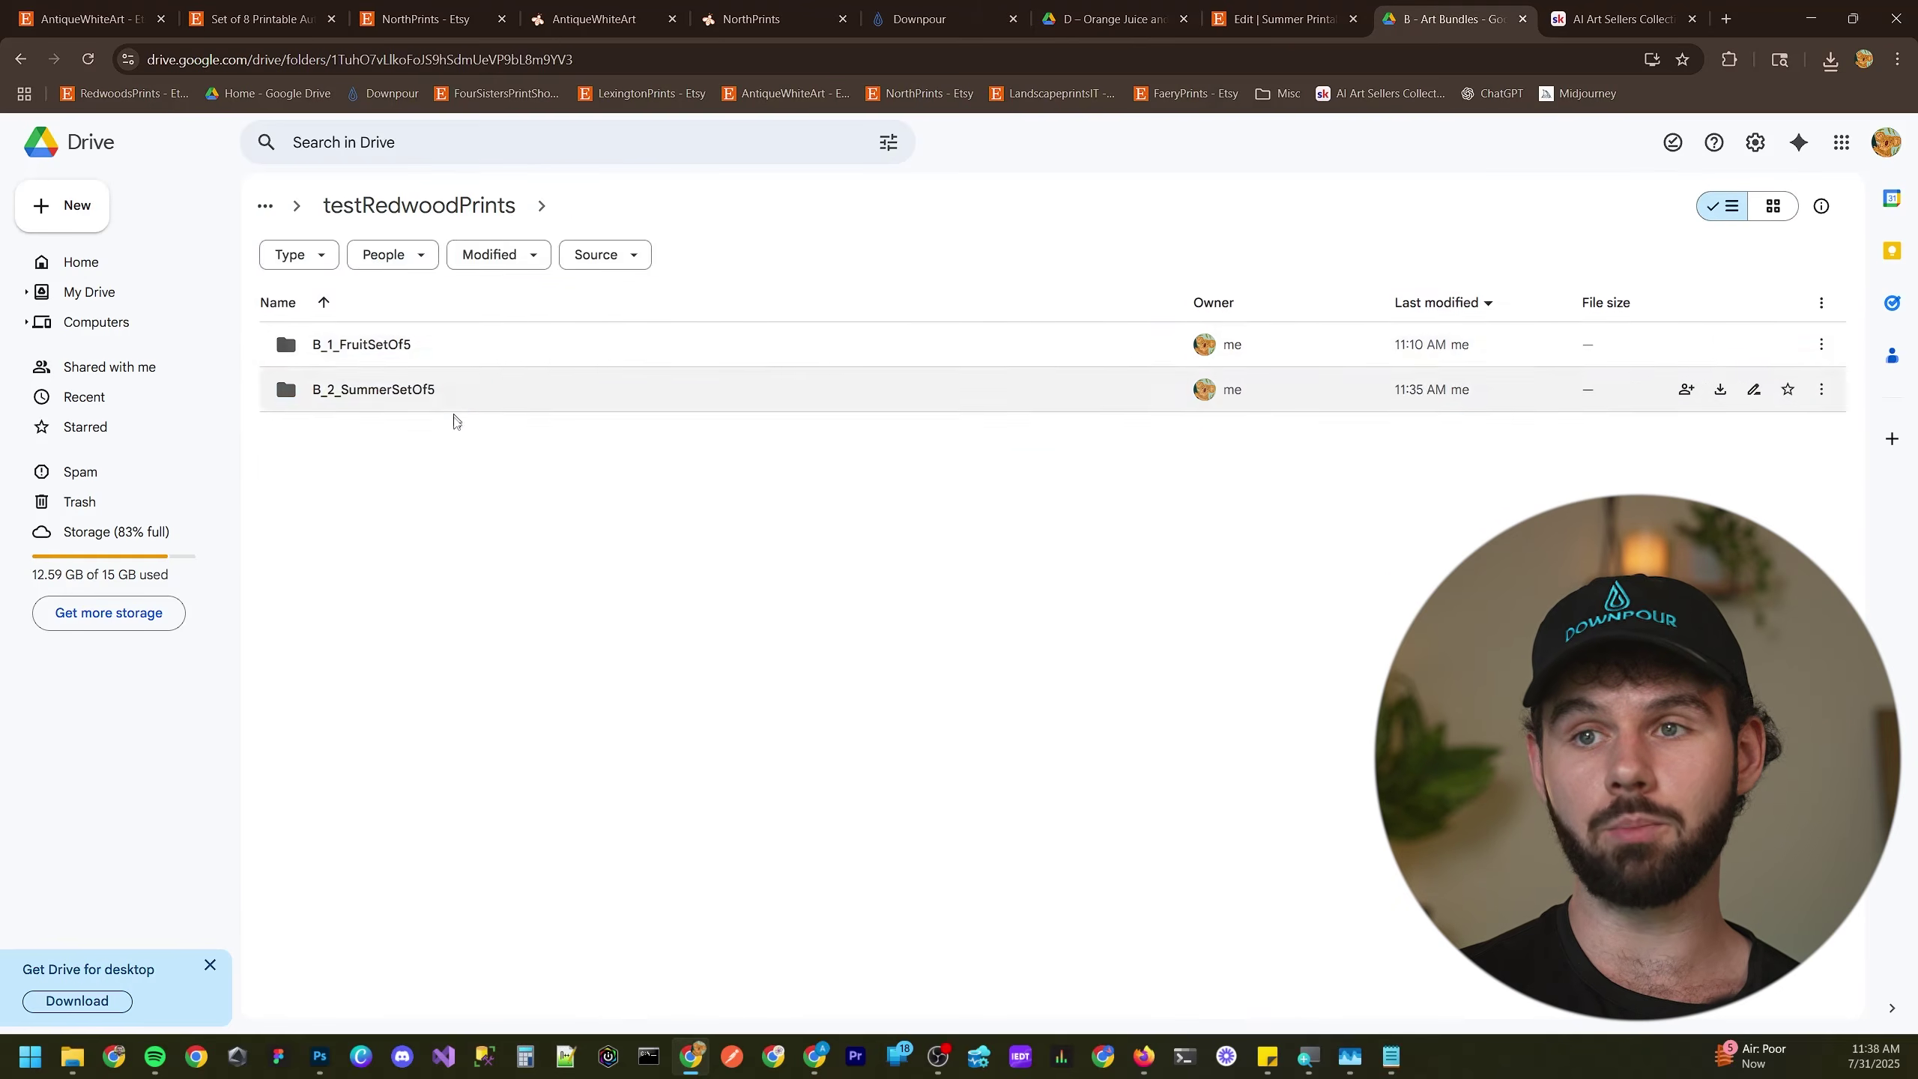
click(463, 389)
click(460, 356)
click(460, 377)
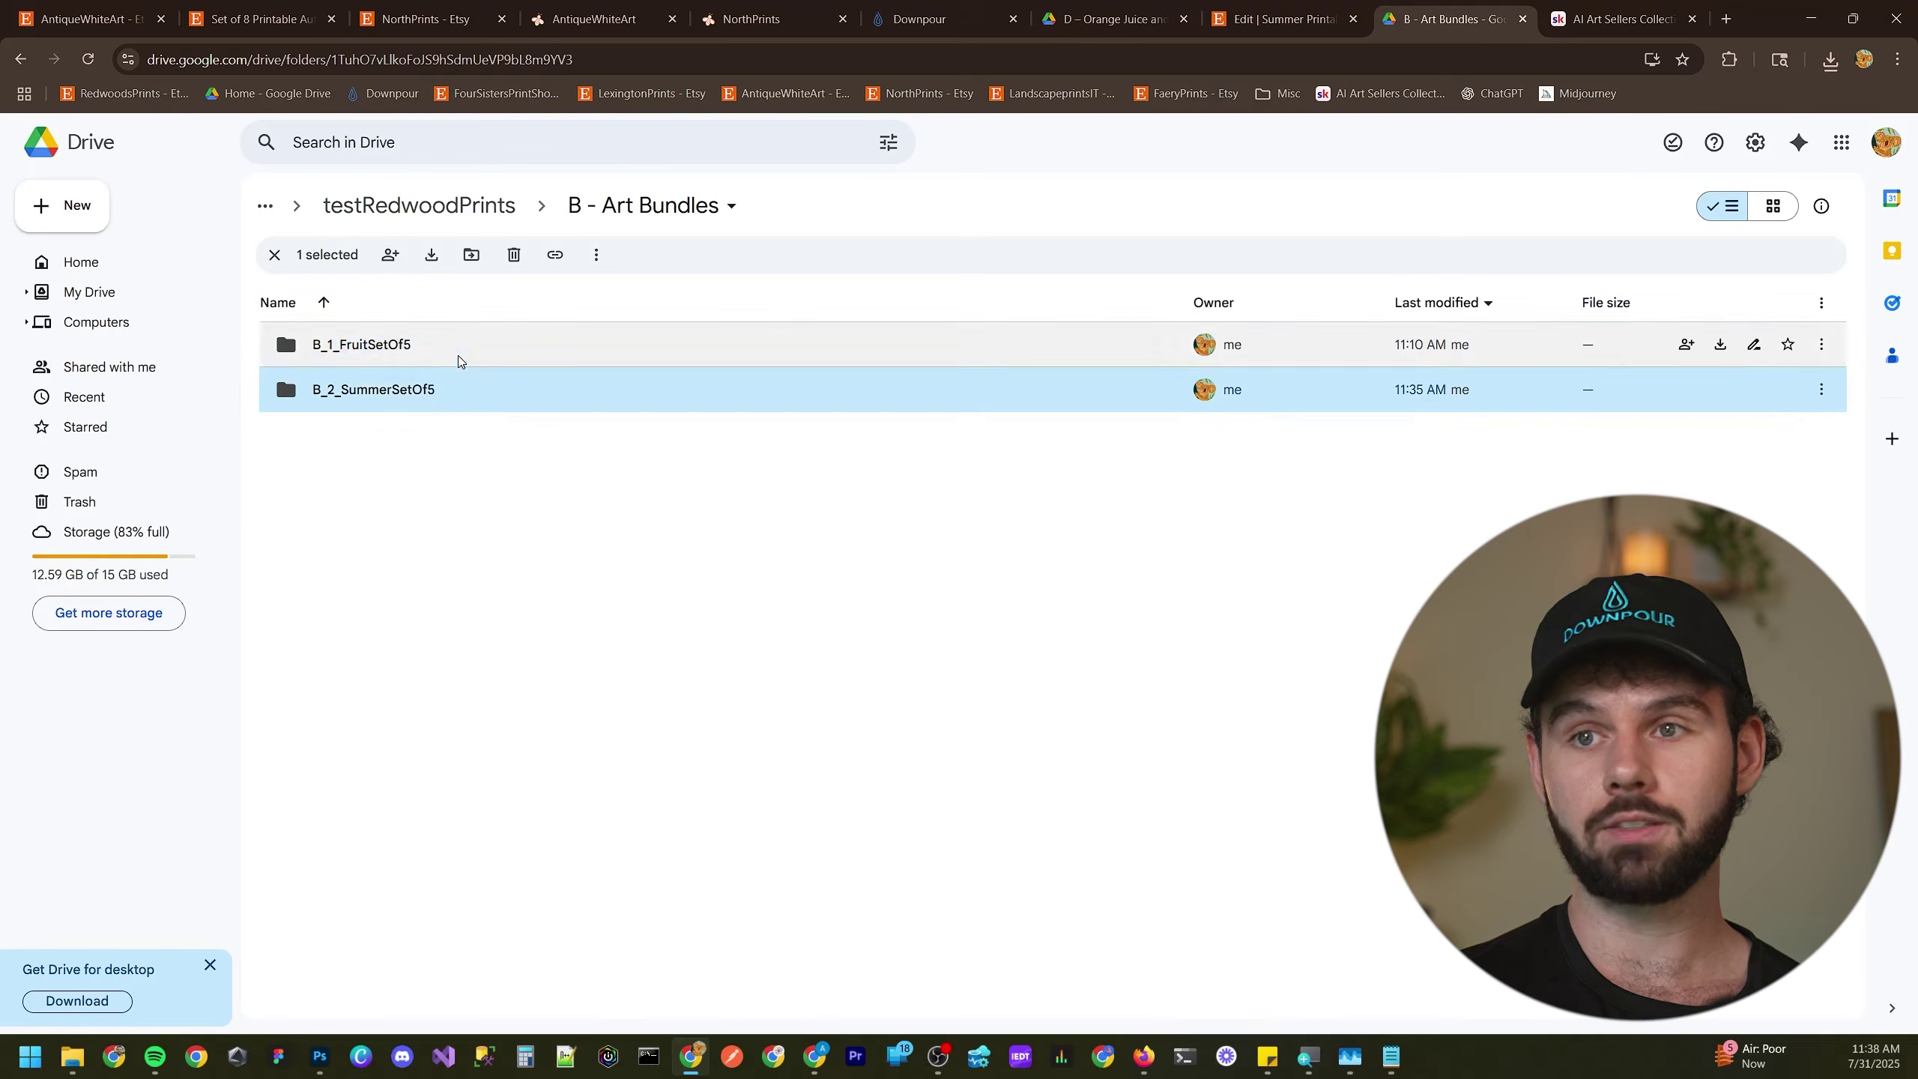
click(459, 361)
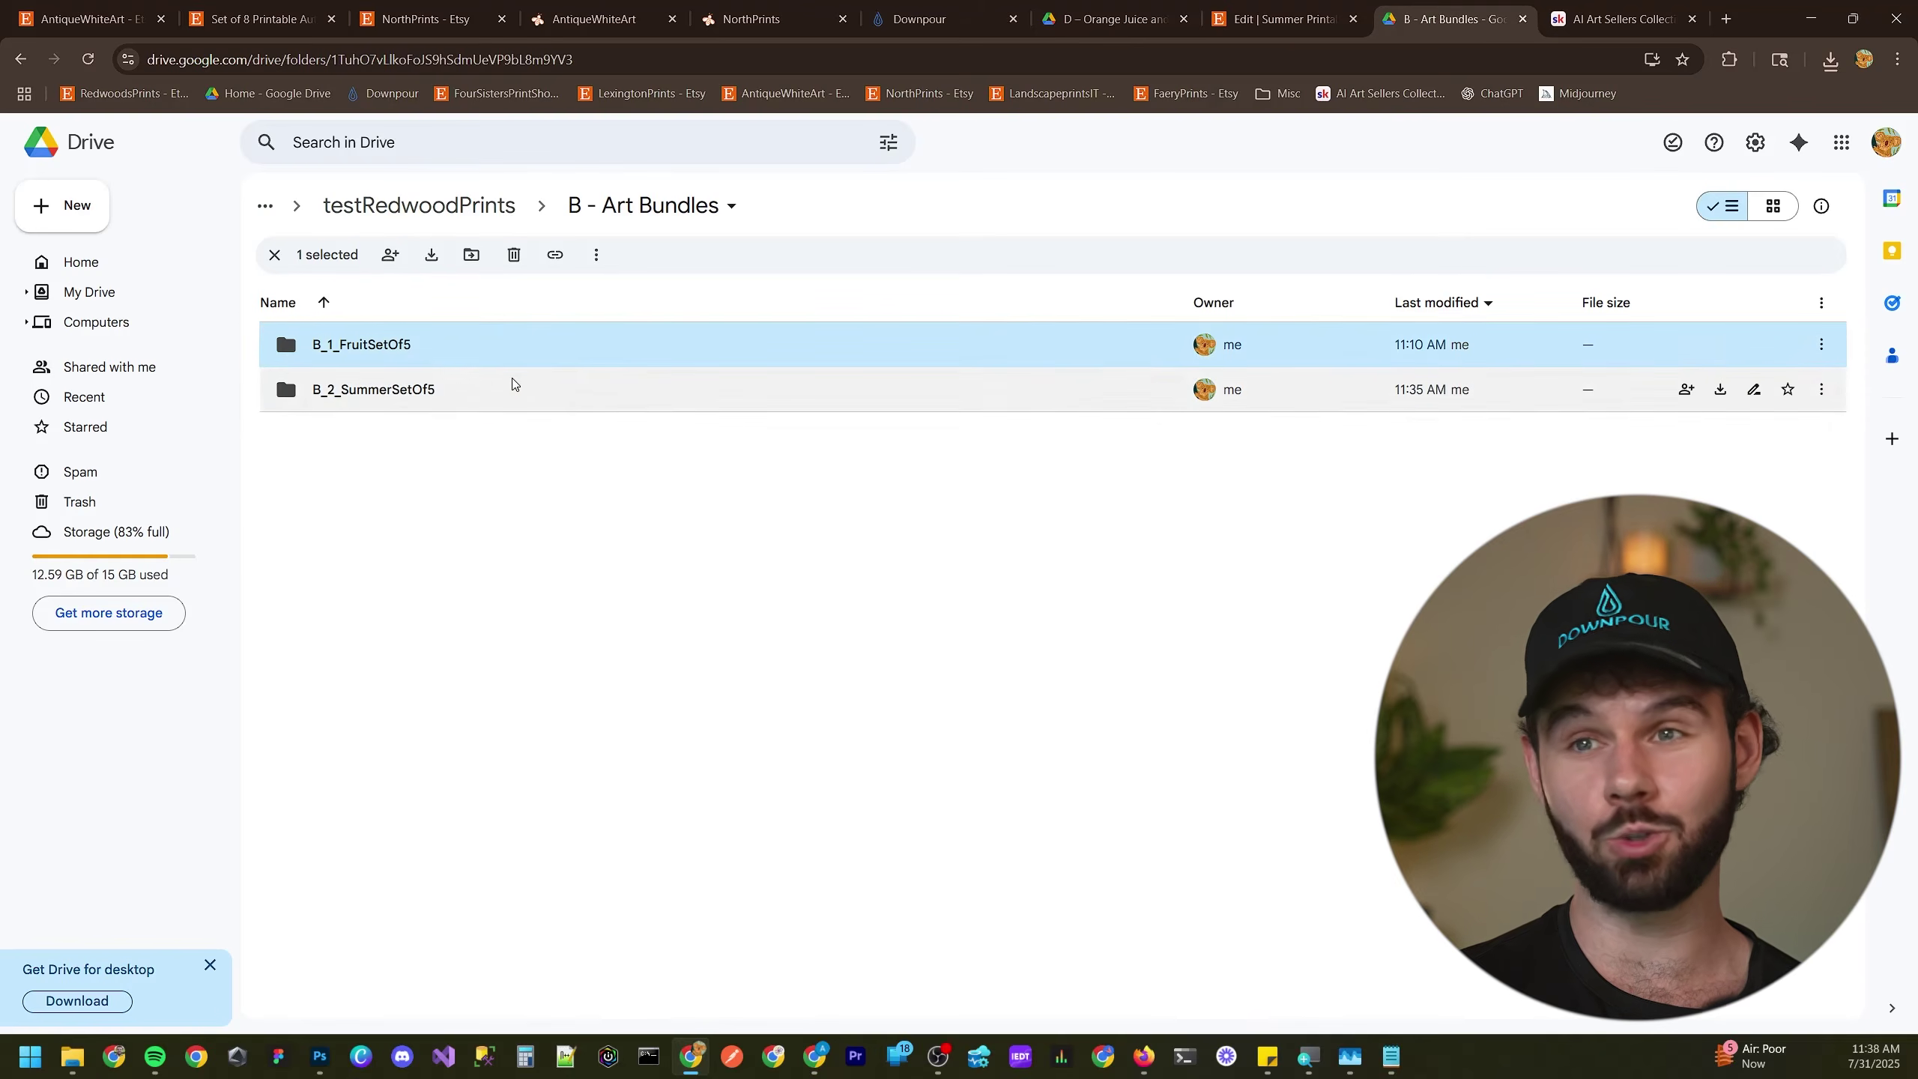
double_click(564, 396)
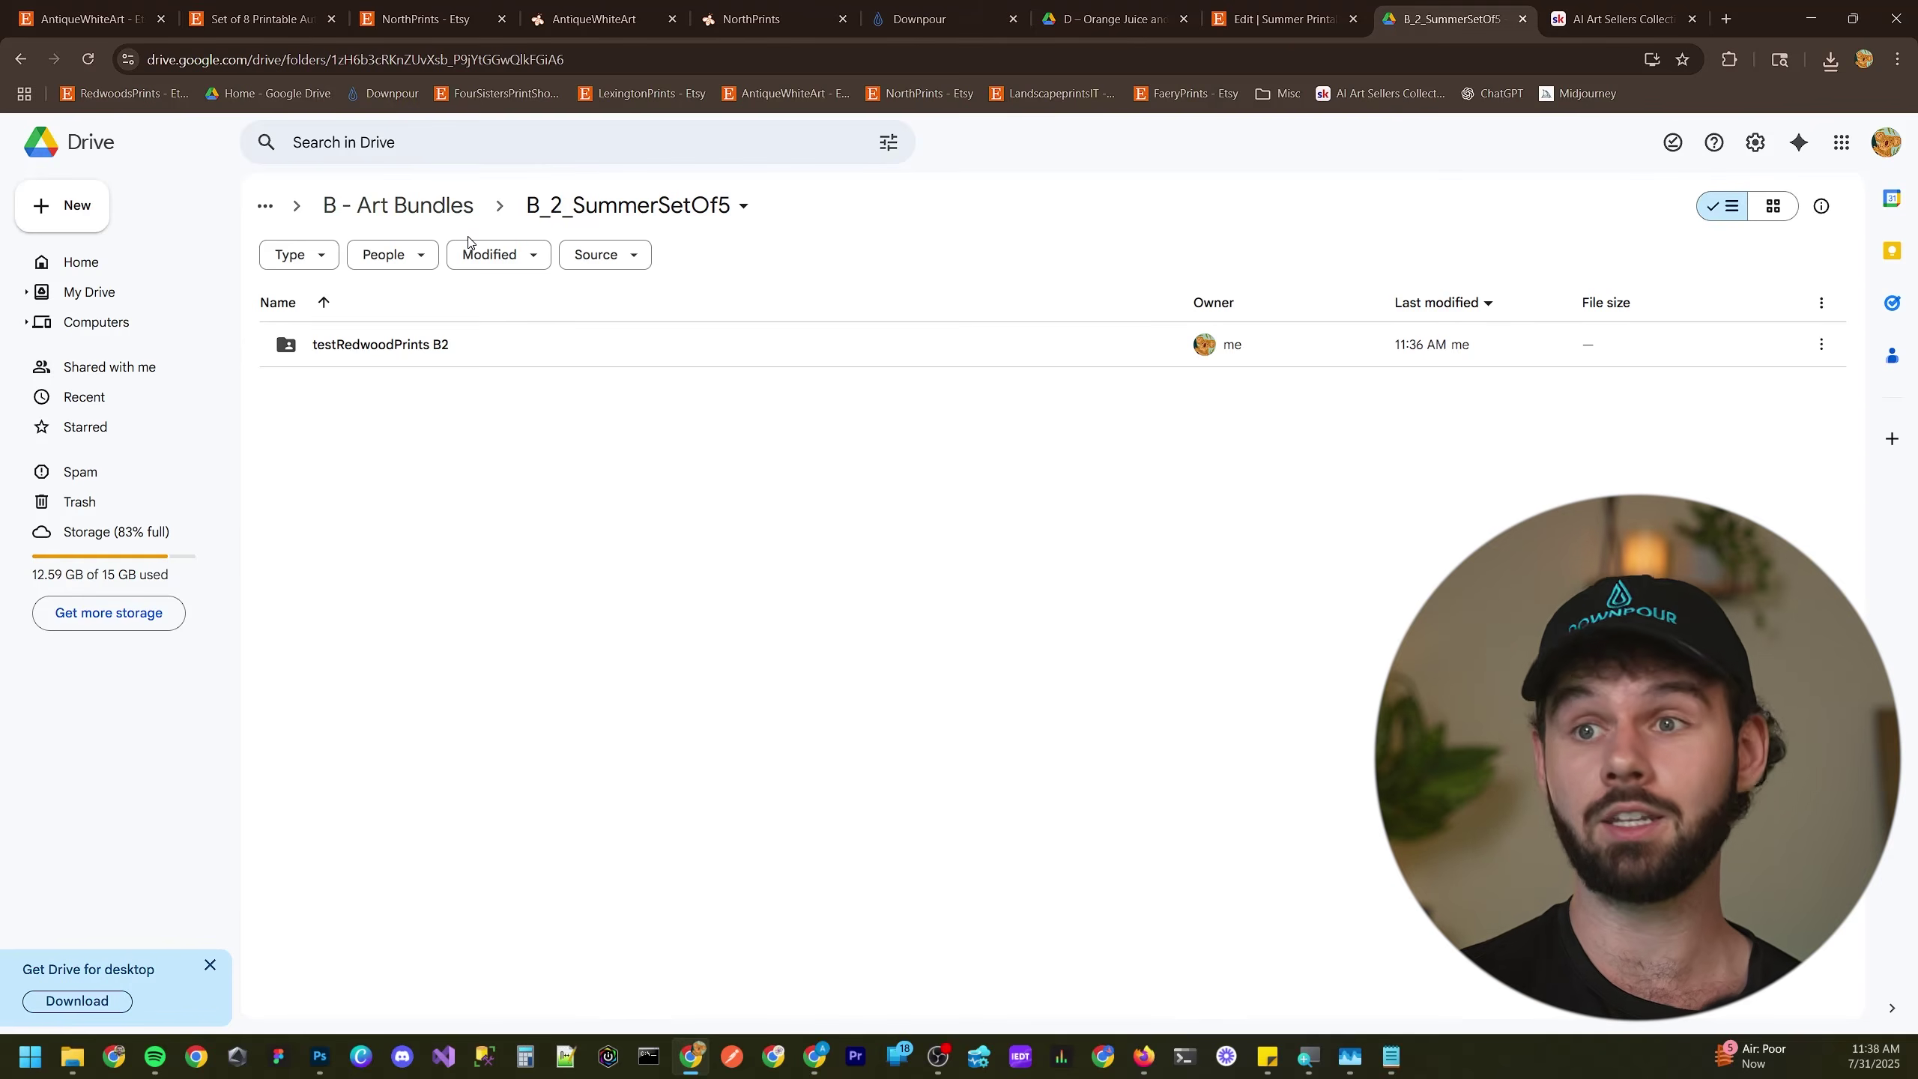
double_click(549, 344)
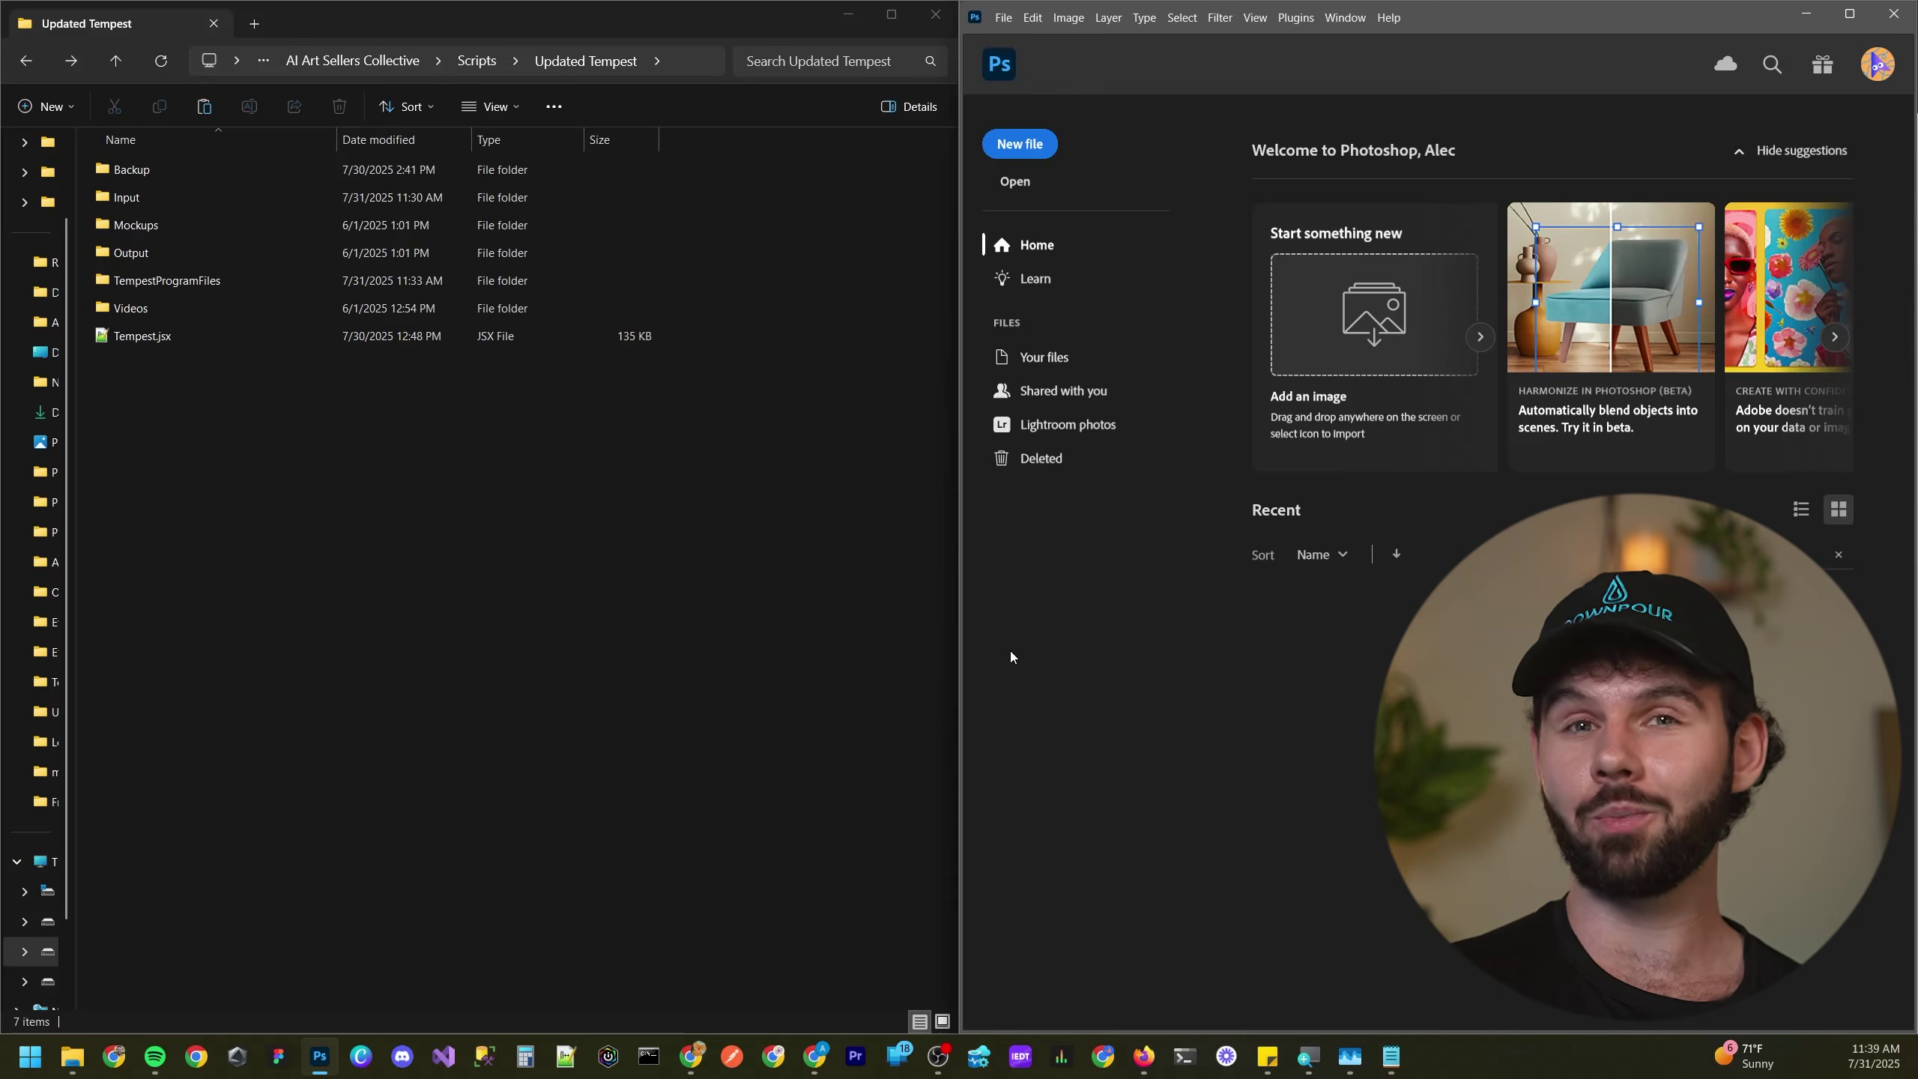
- Switch to Photoshop and launch the Tempest.jsx script
click(1003, 17)
mouse_move(1058, 478)
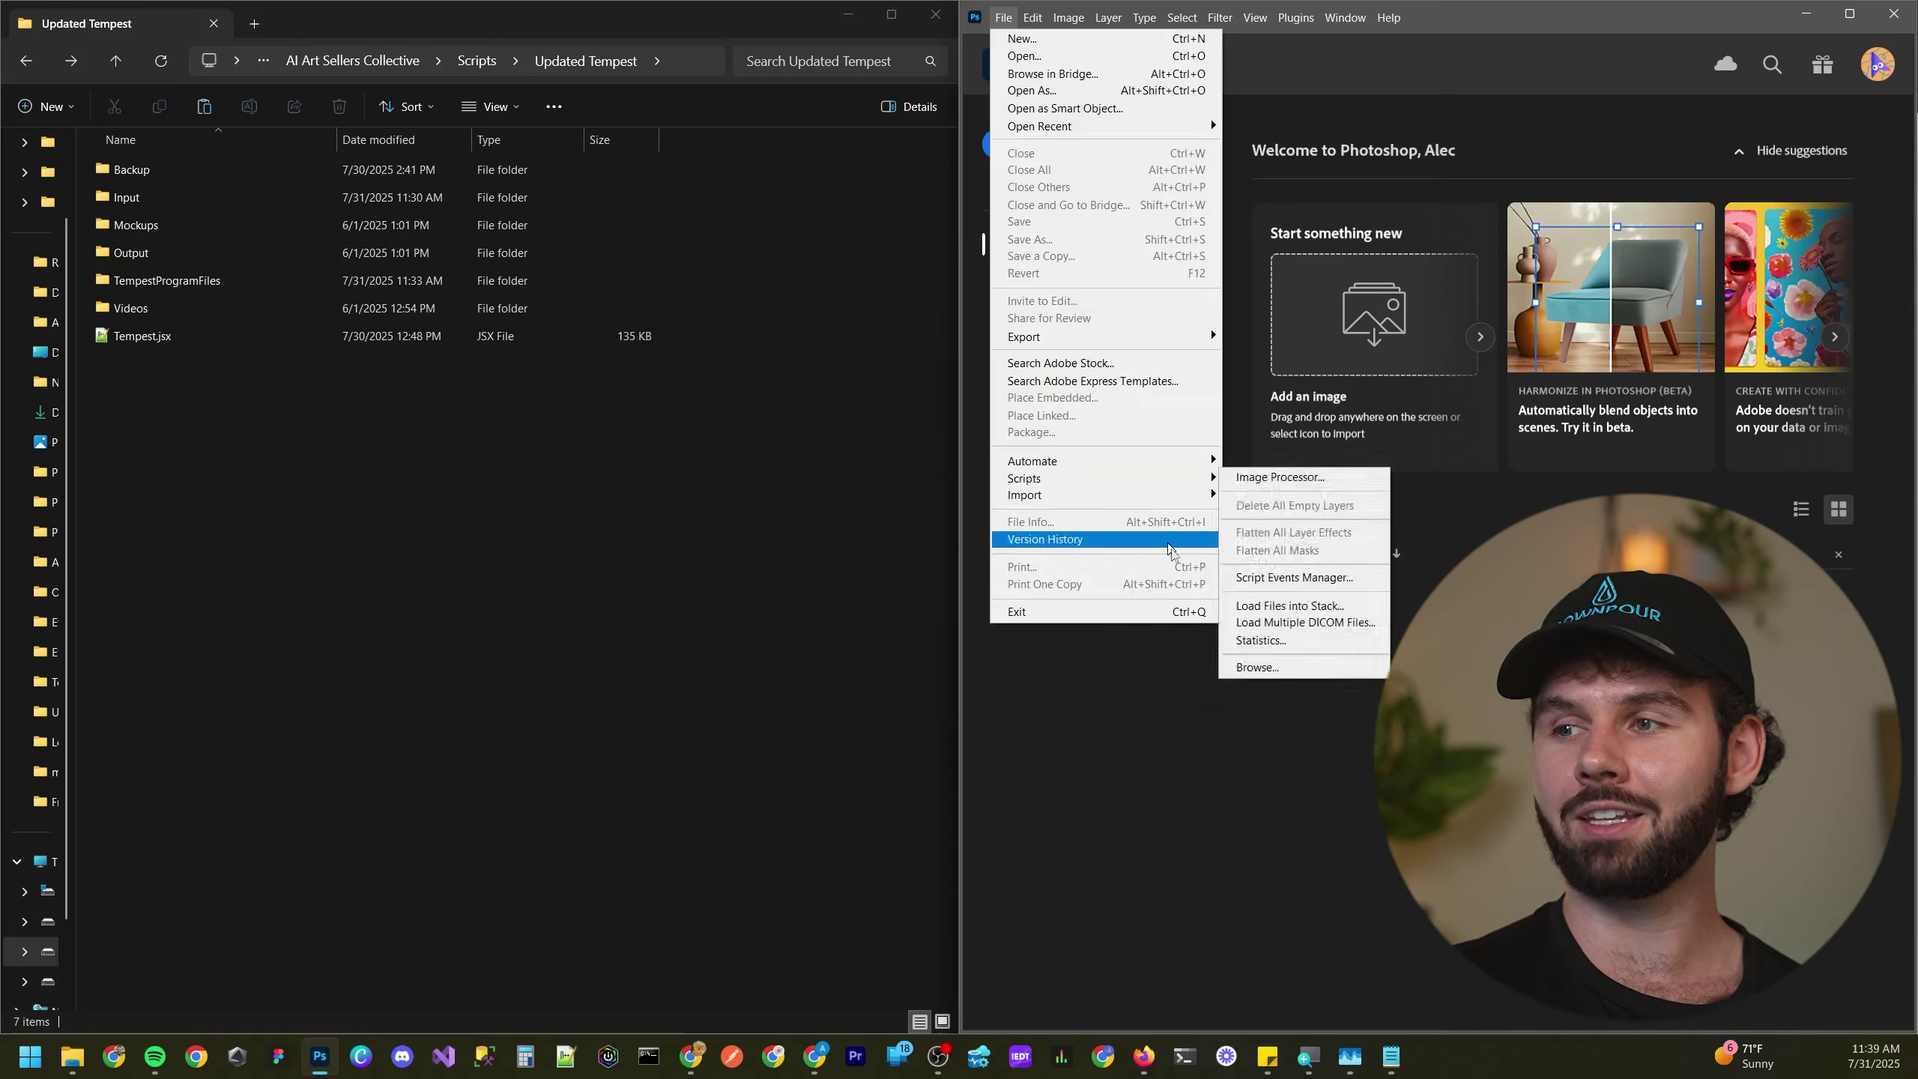
click(1255, 664)
double_click(1193, 320)
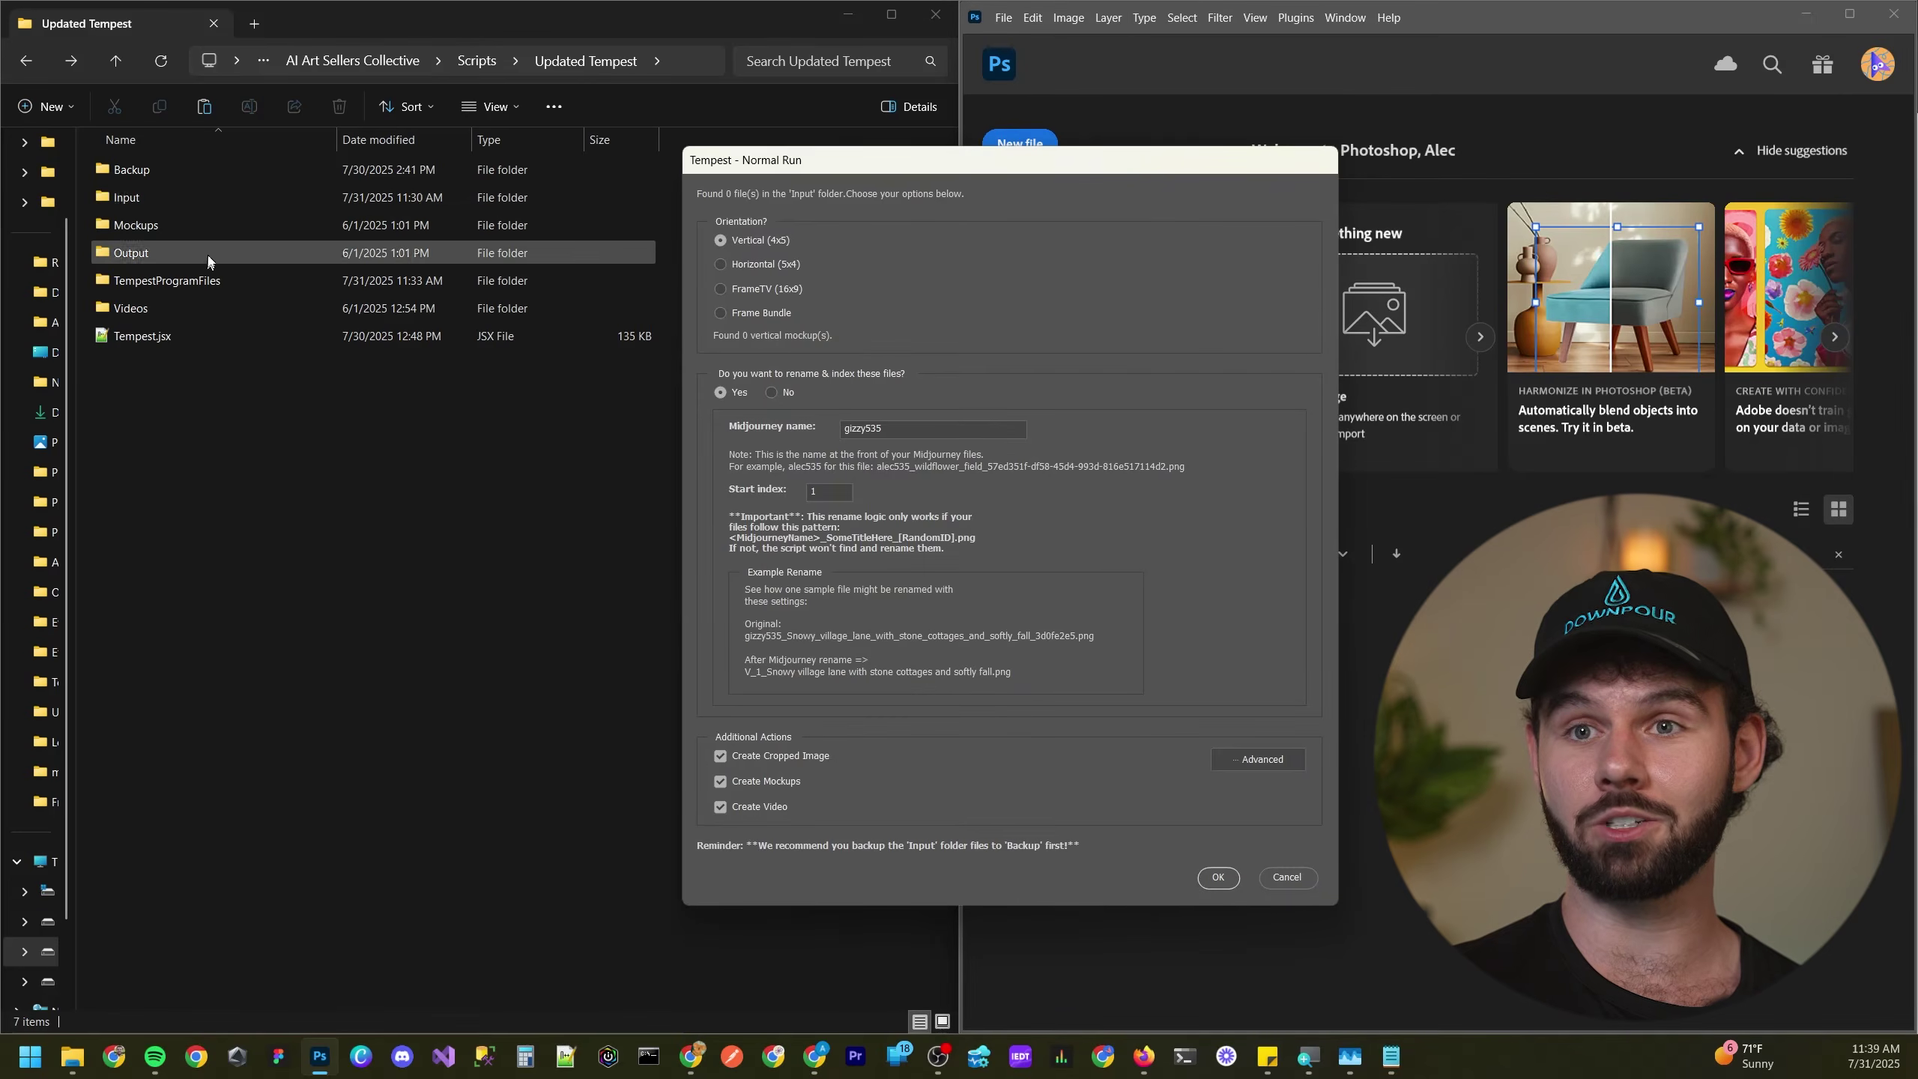
- Look through the bundle folders in Output's FrameBundles folder and return to the Output folder
double_click(209, 257)
double_click(180, 220)
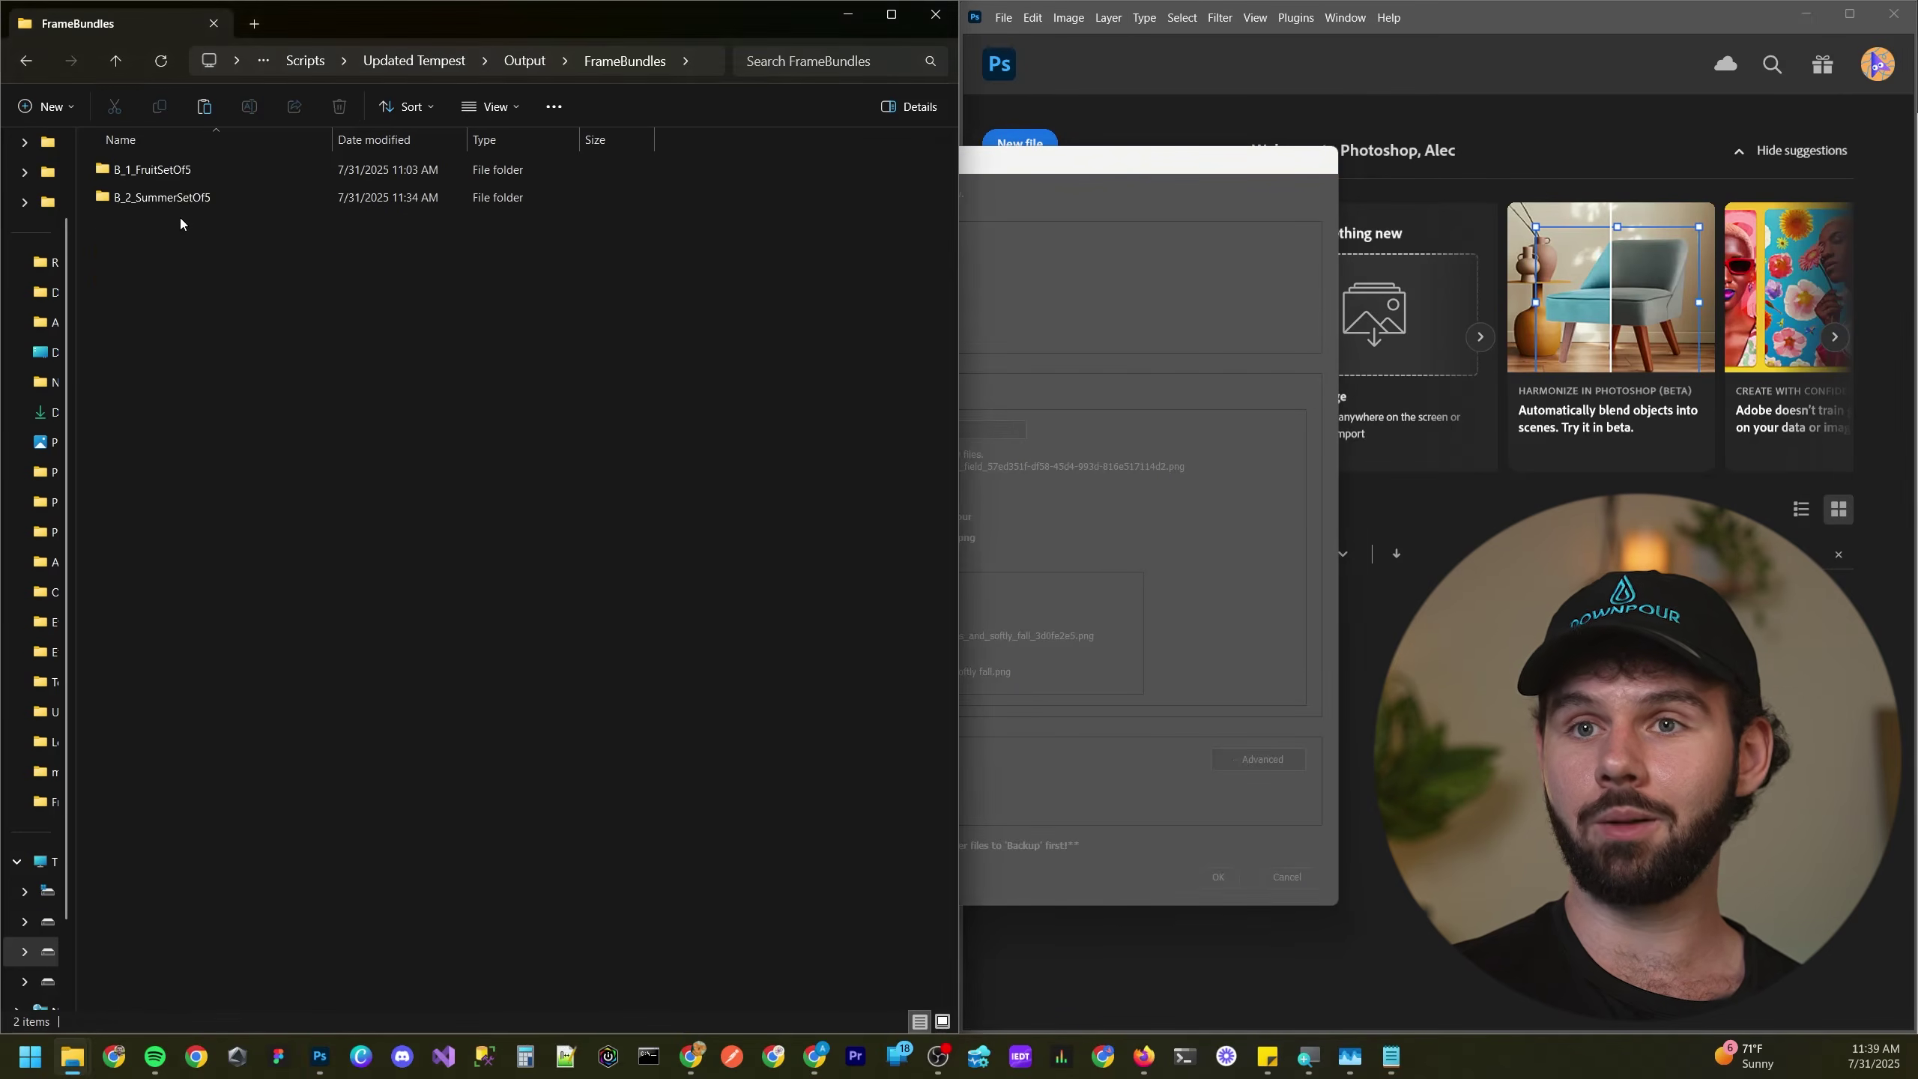
click(178, 205)
key(alt+Up)
key(alt+Up)
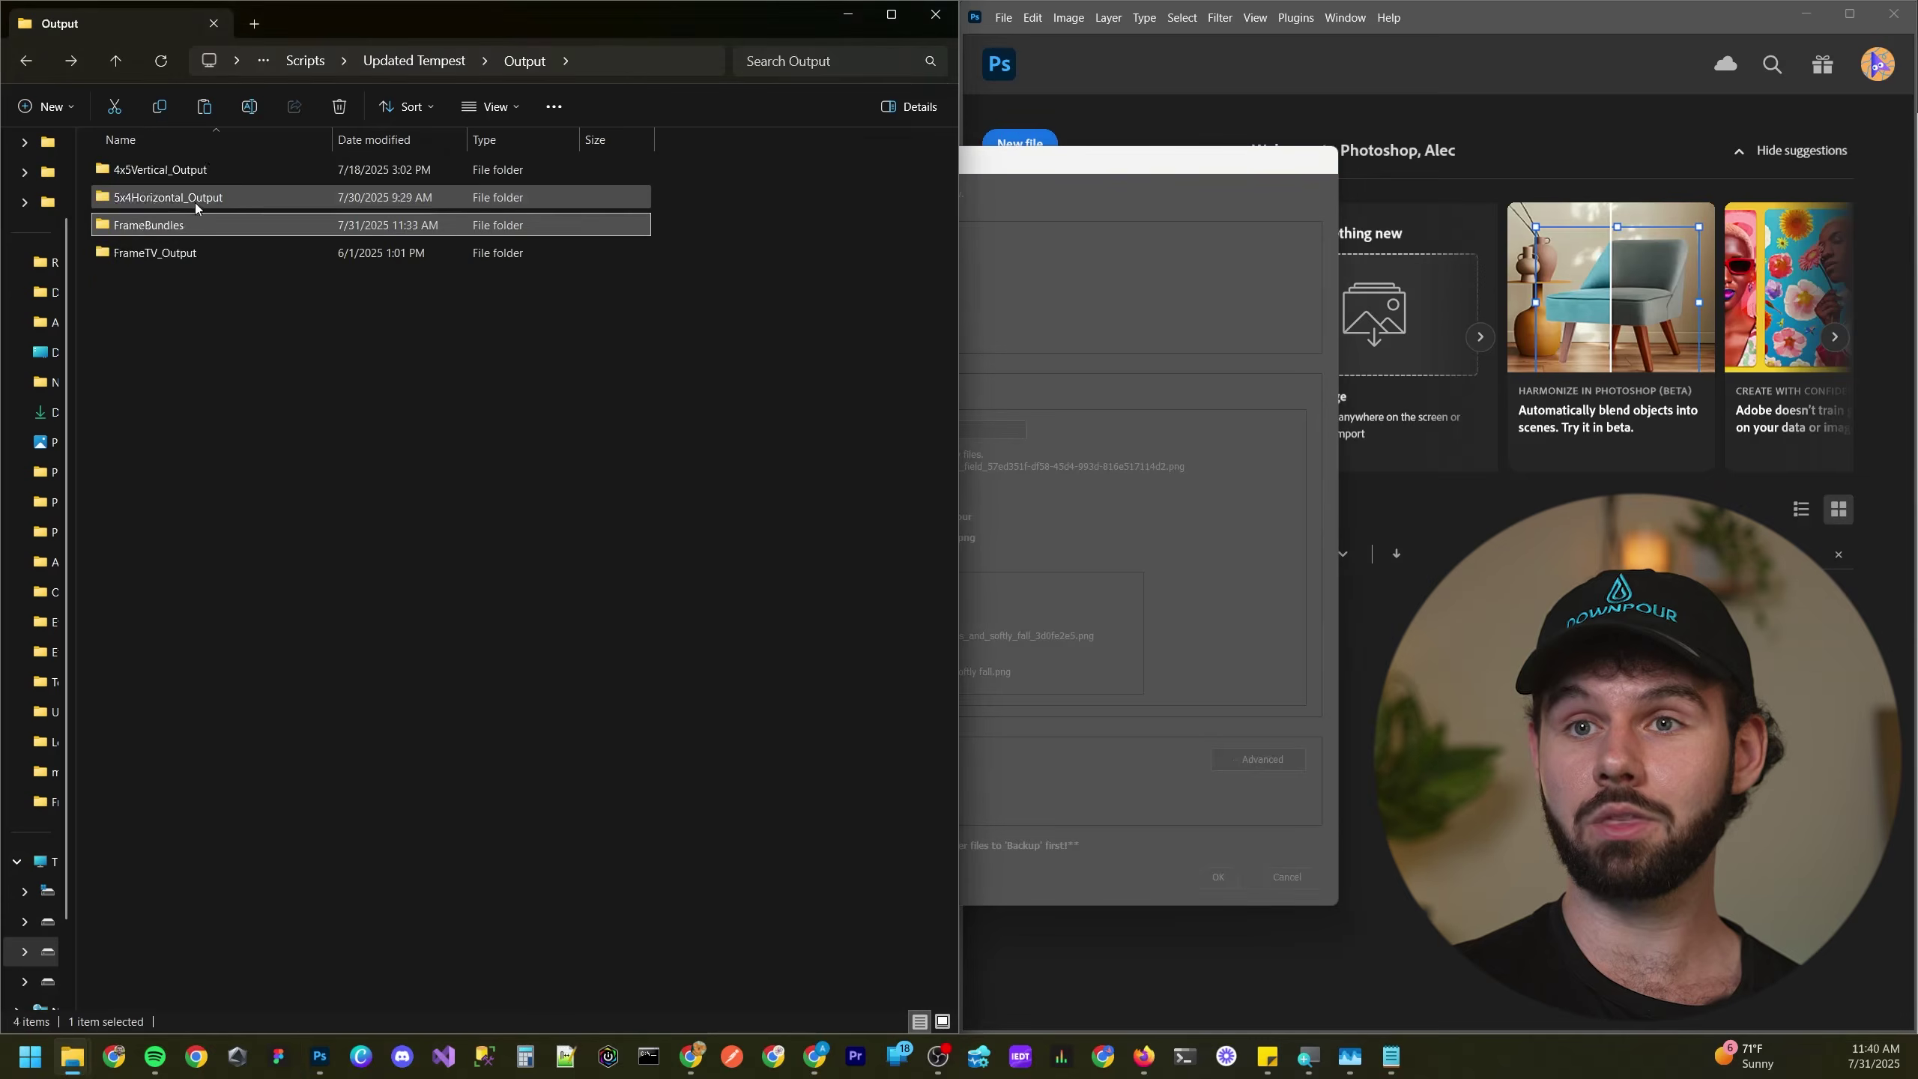
- Look through Input's B_2_SummerSetOf5 images and the Mockups folder, and return to the Updated Tempest folder
double_click(171, 205)
click(154, 222)
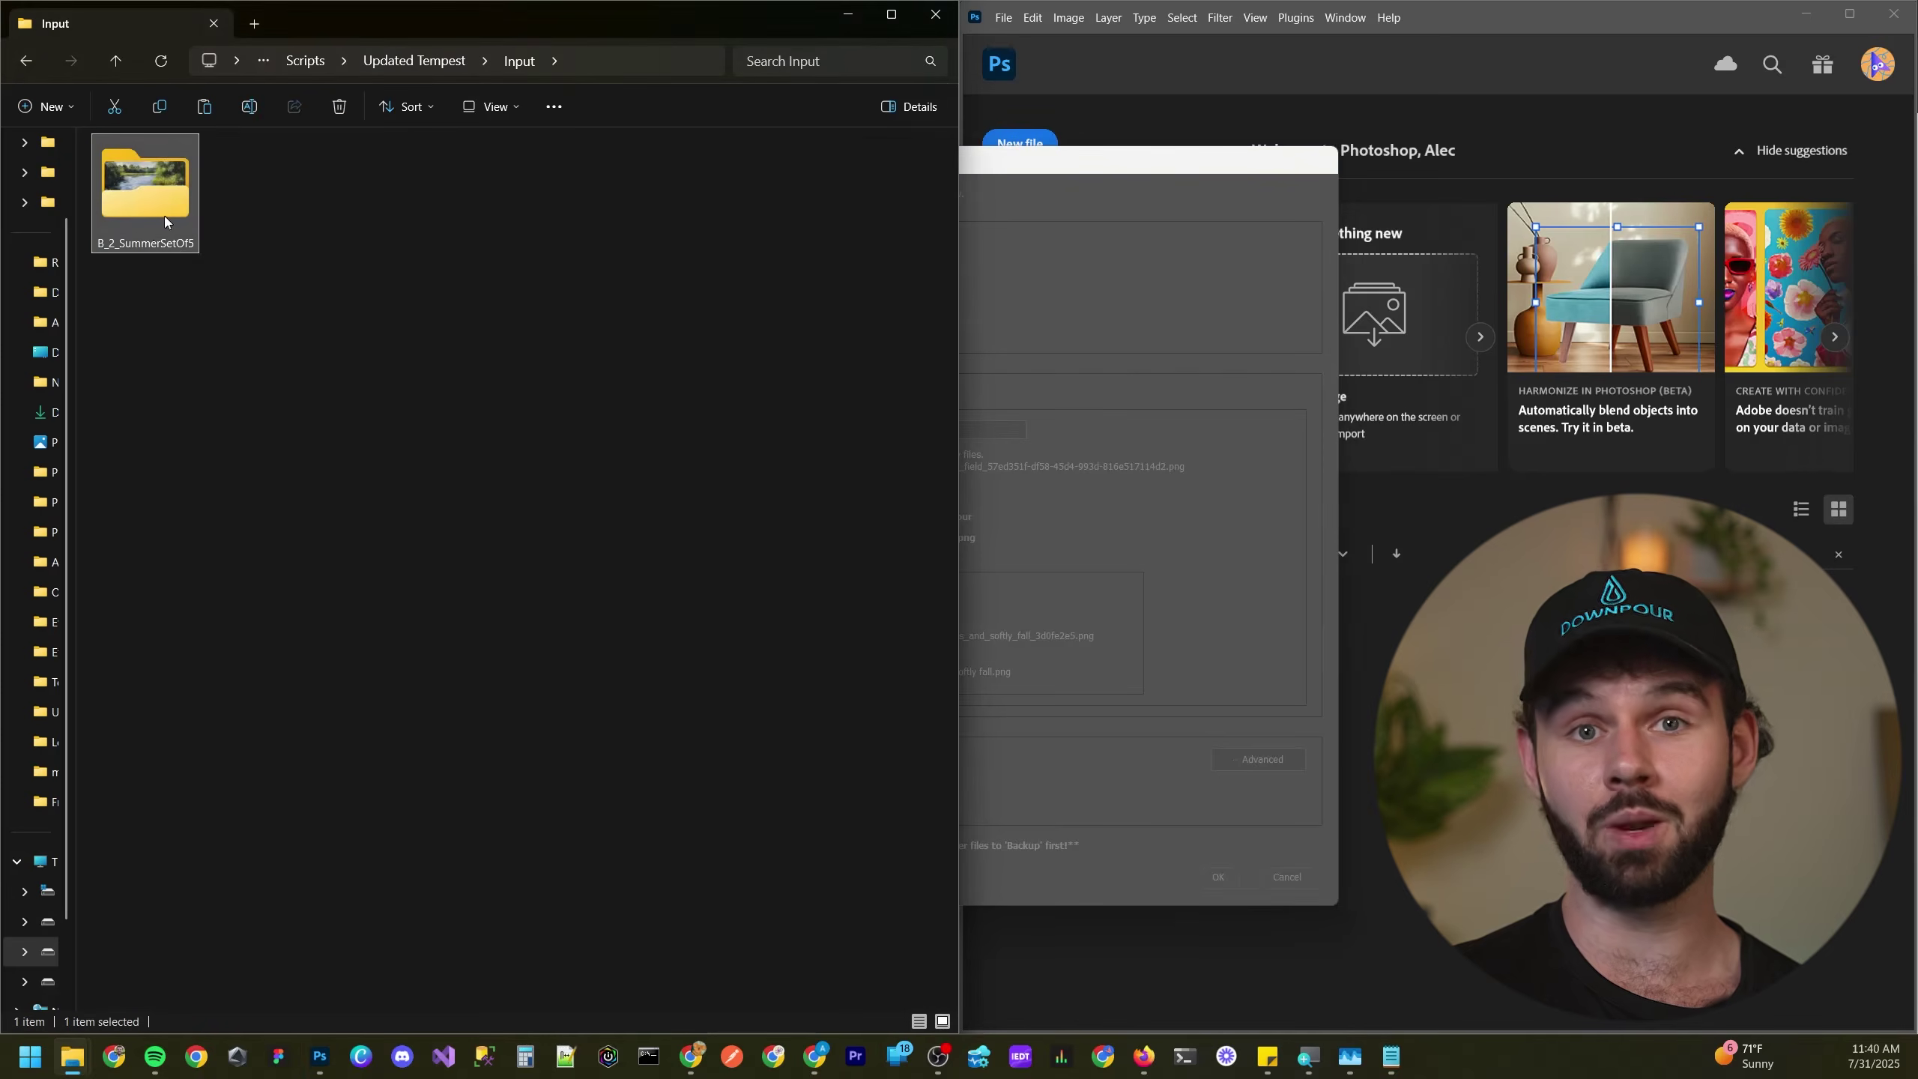
double_click(168, 220)
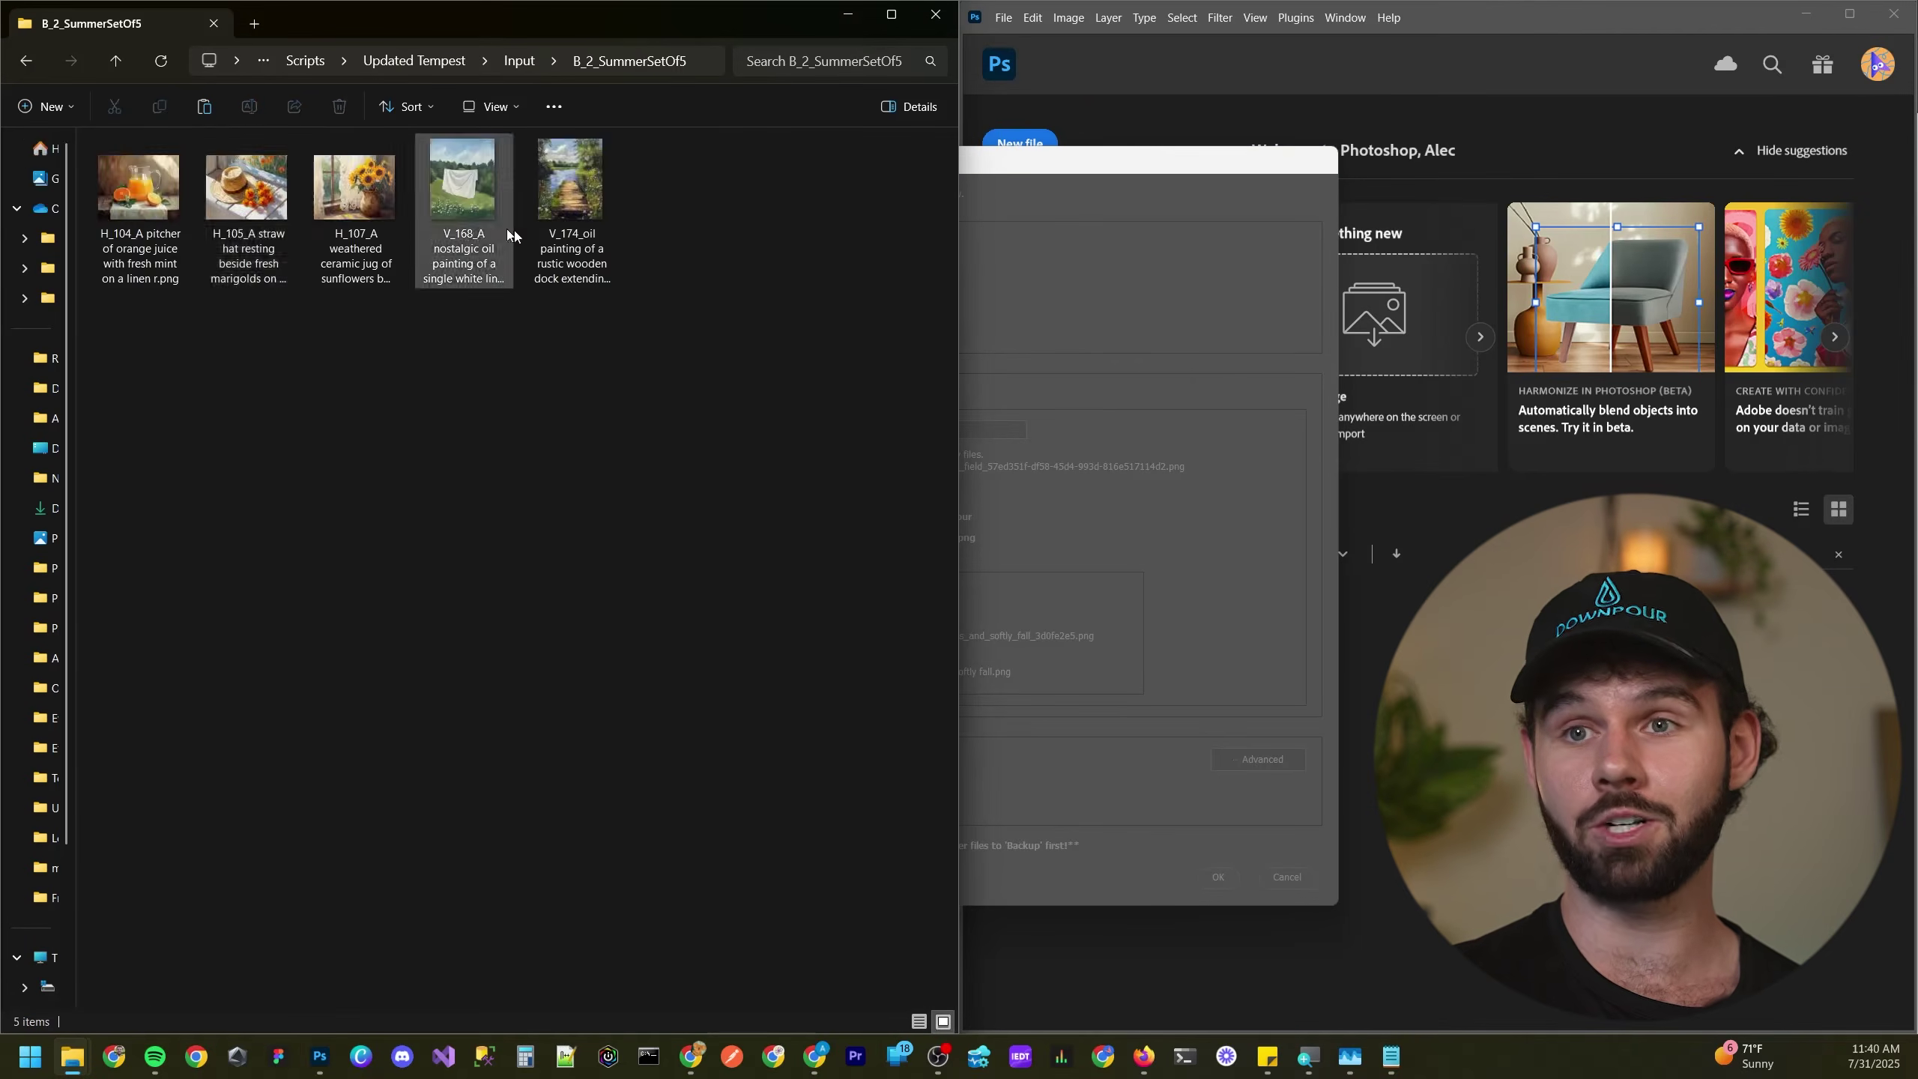
key(alt+Up)
key(alt+Up)
click(320, 394)
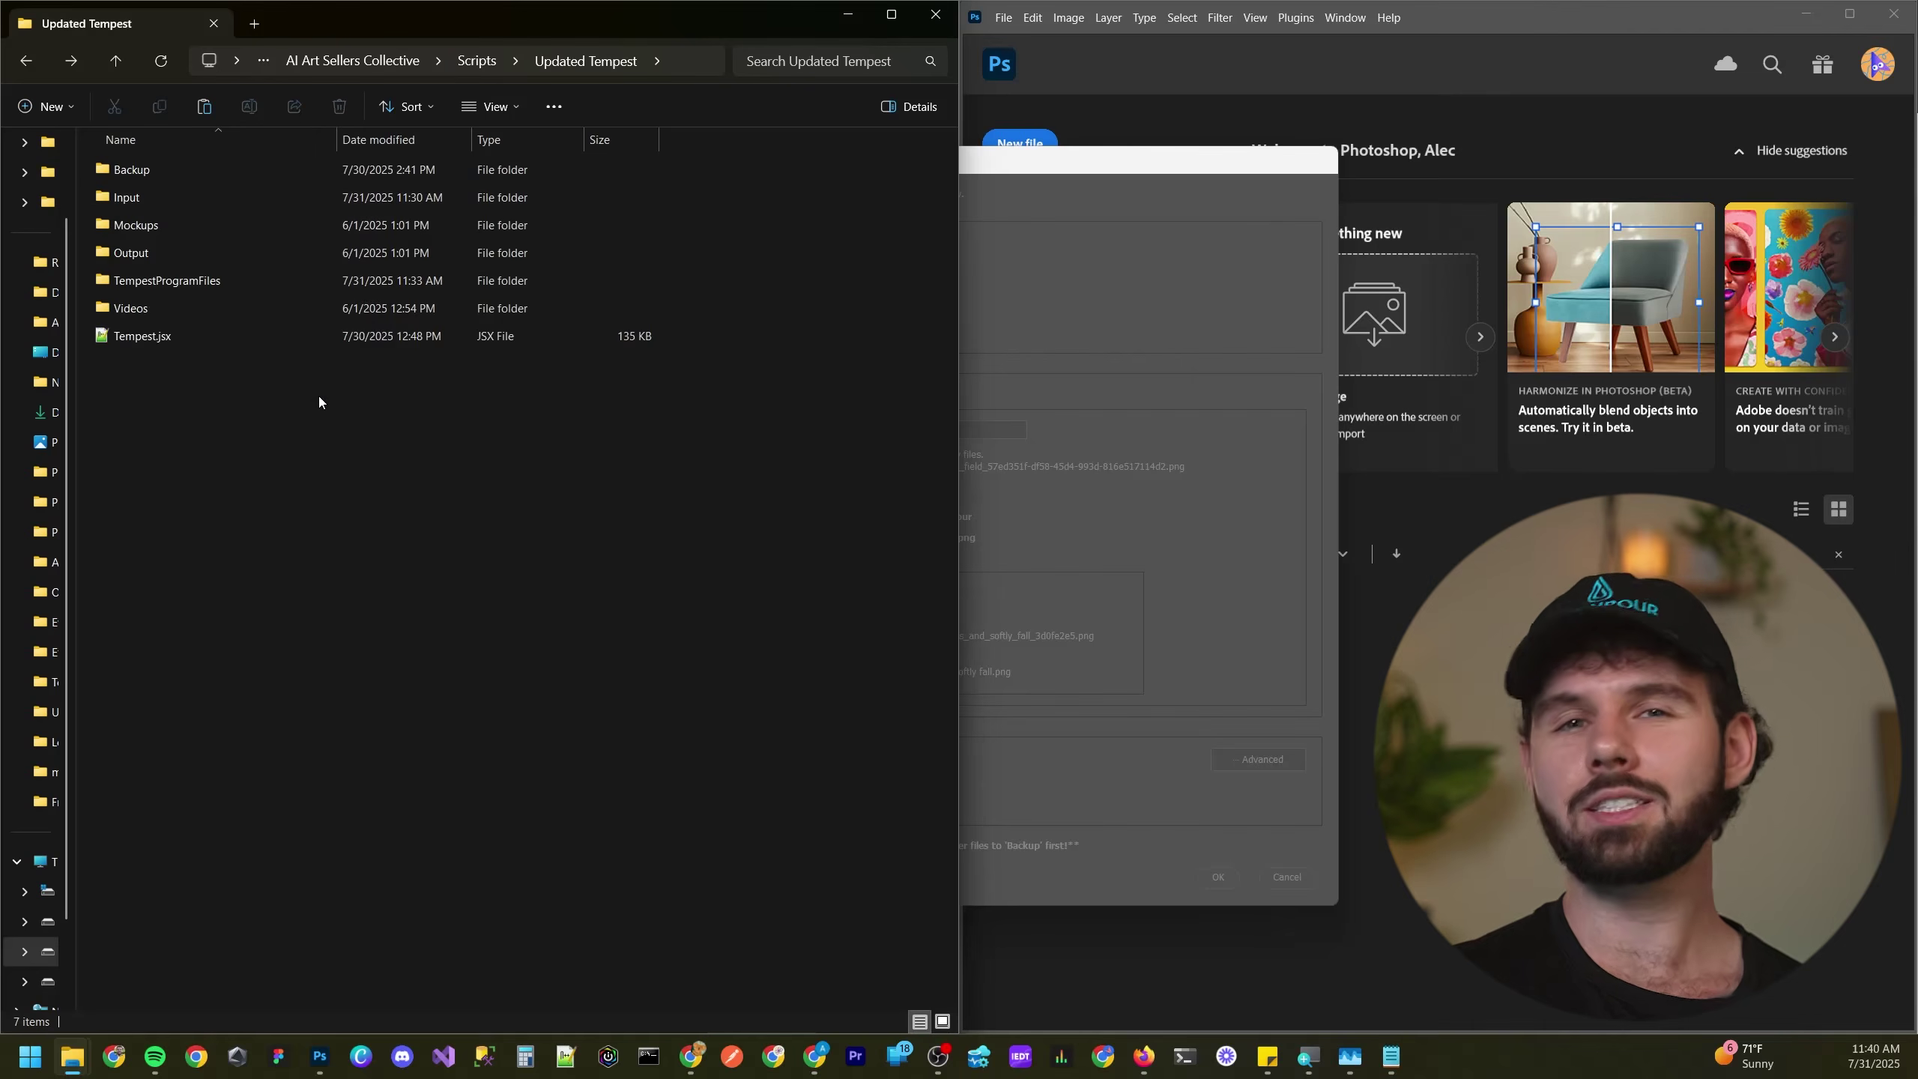
double_click(161, 227)
key(alt+Up)
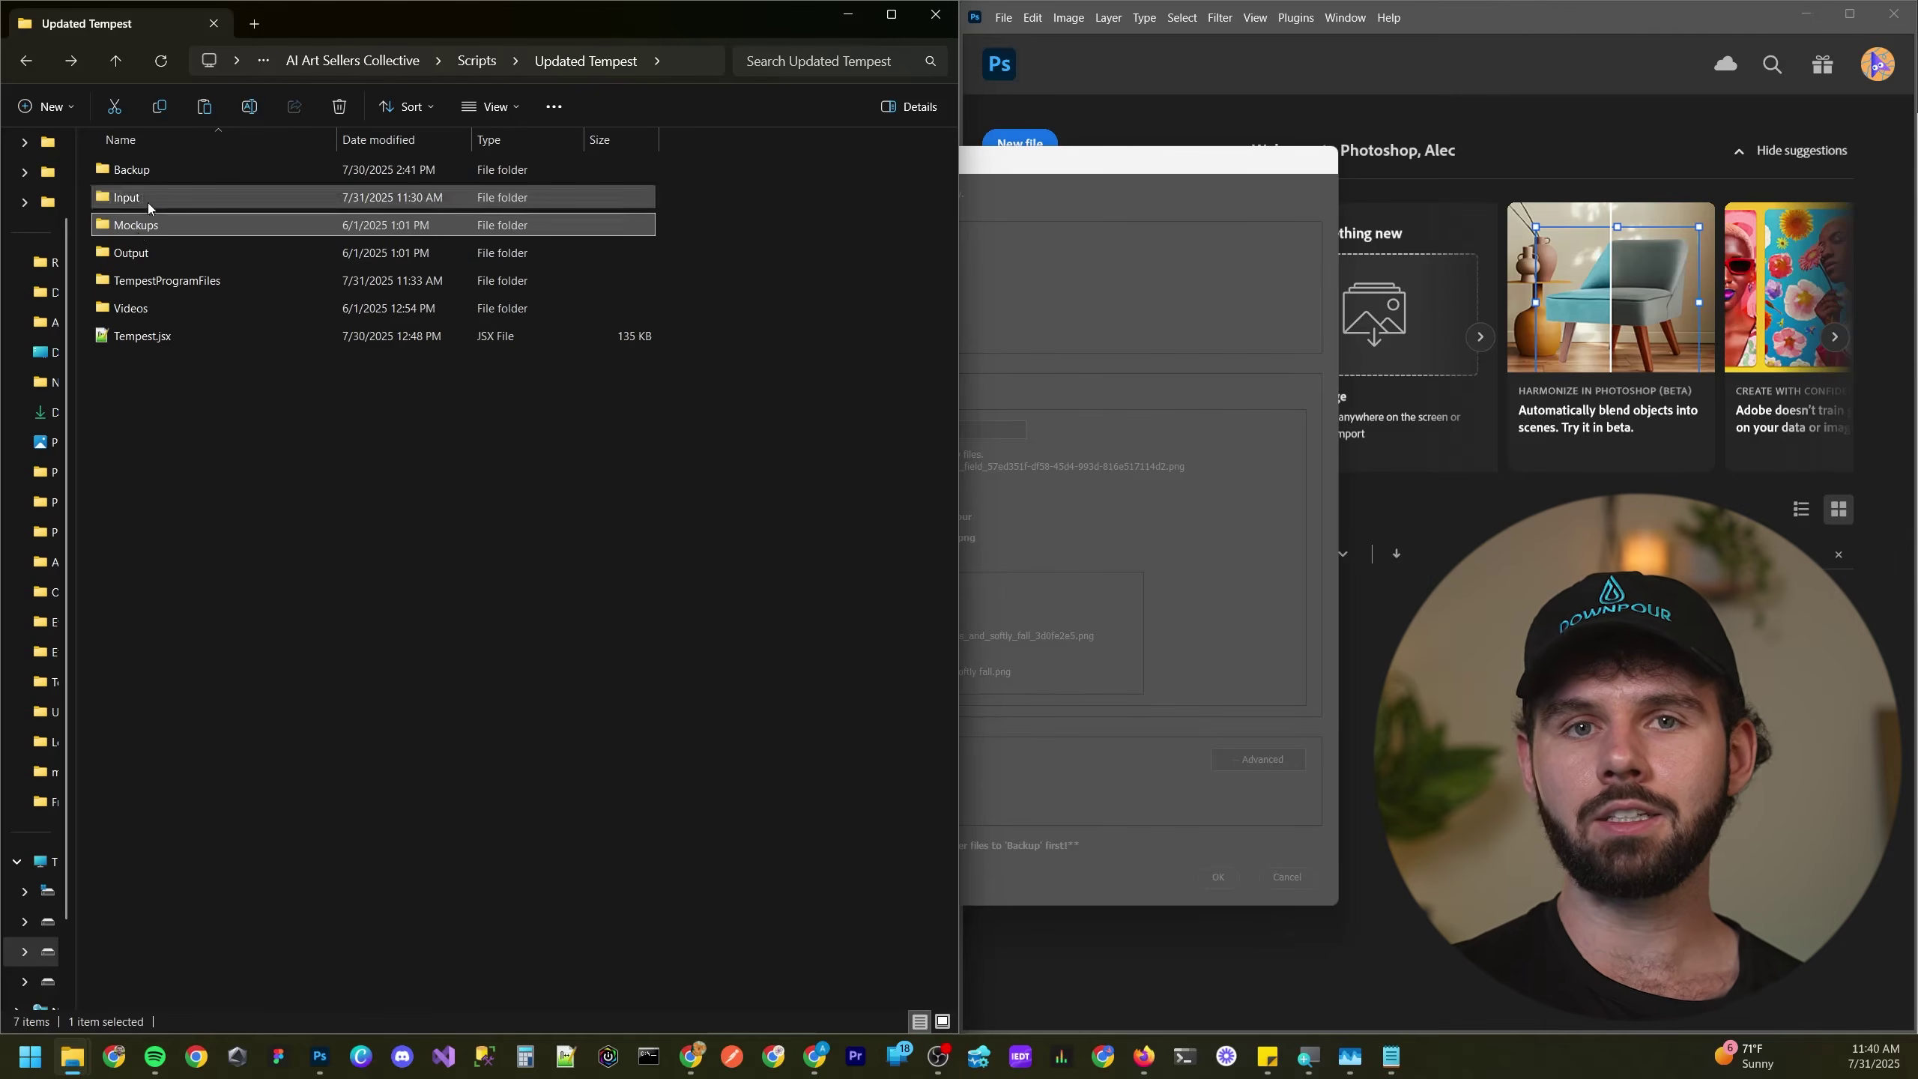
double_click(147, 202)
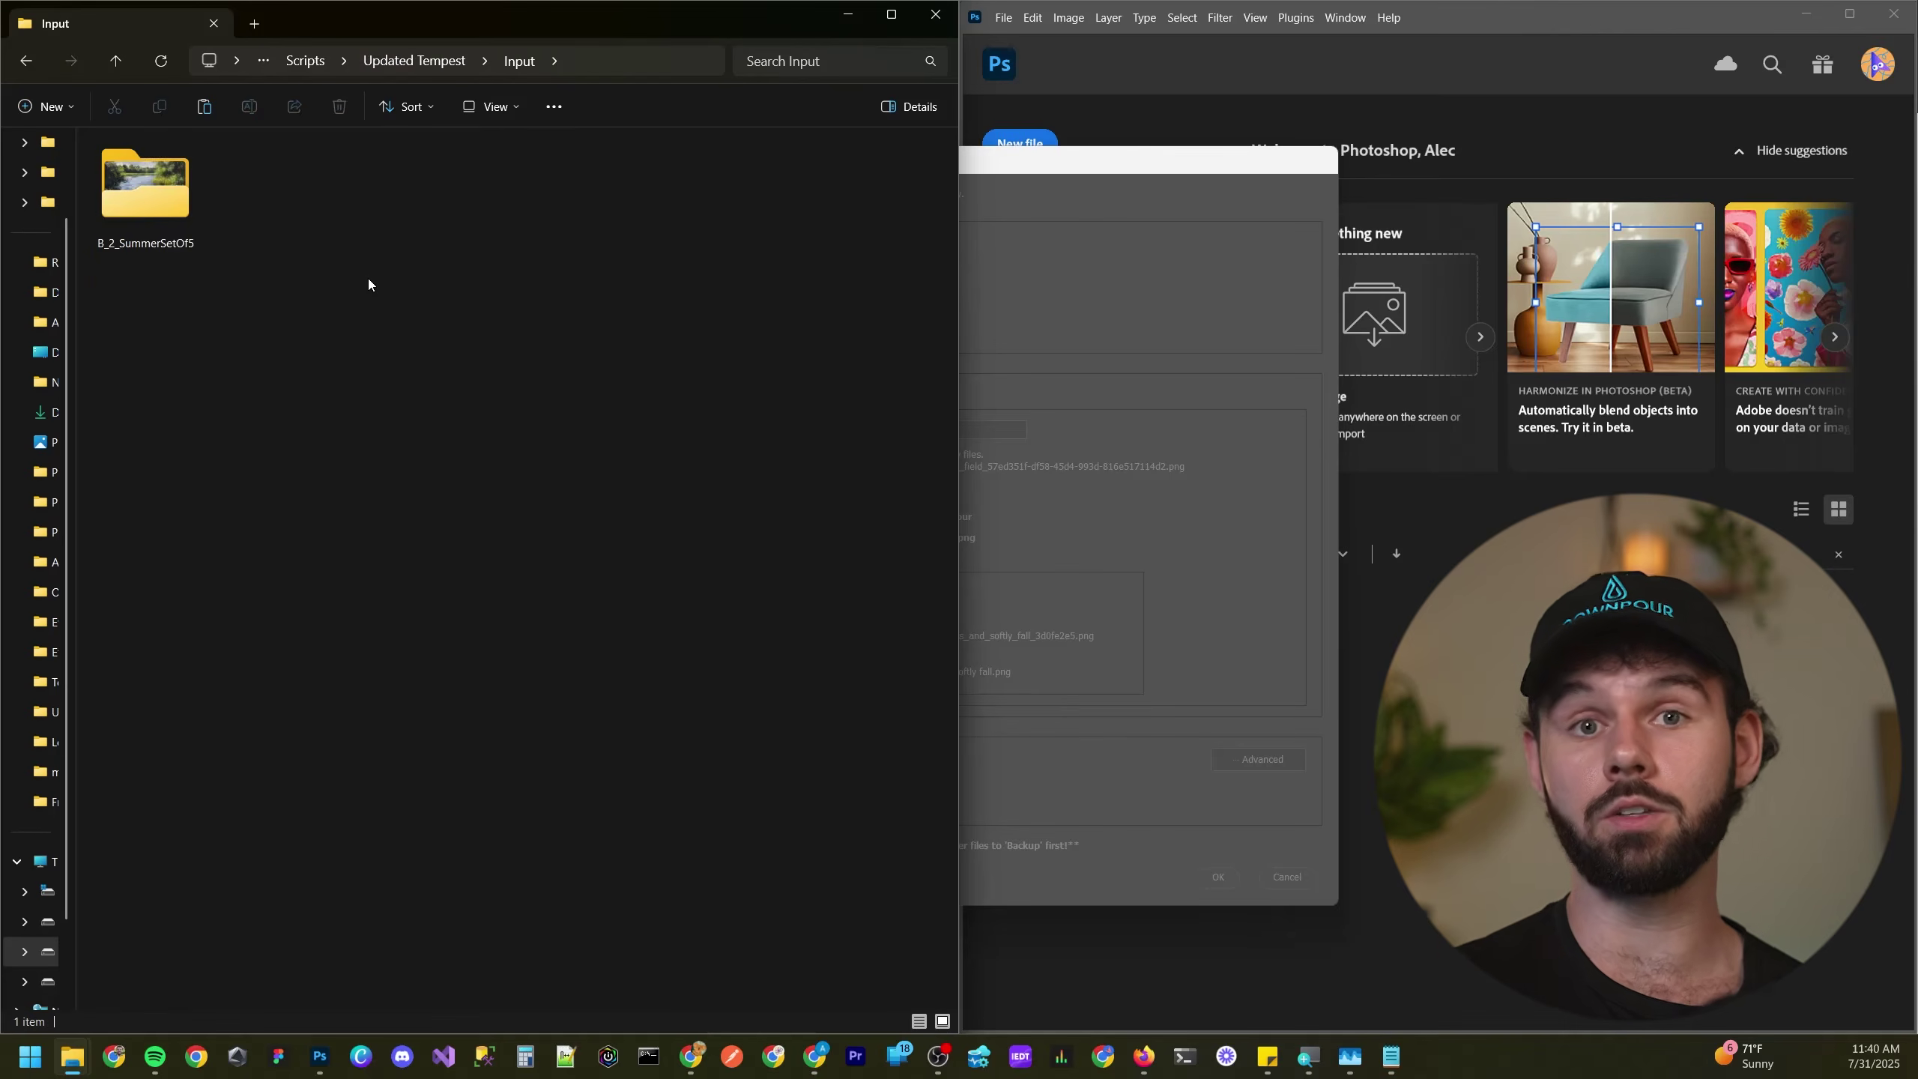
key(alt+Left)
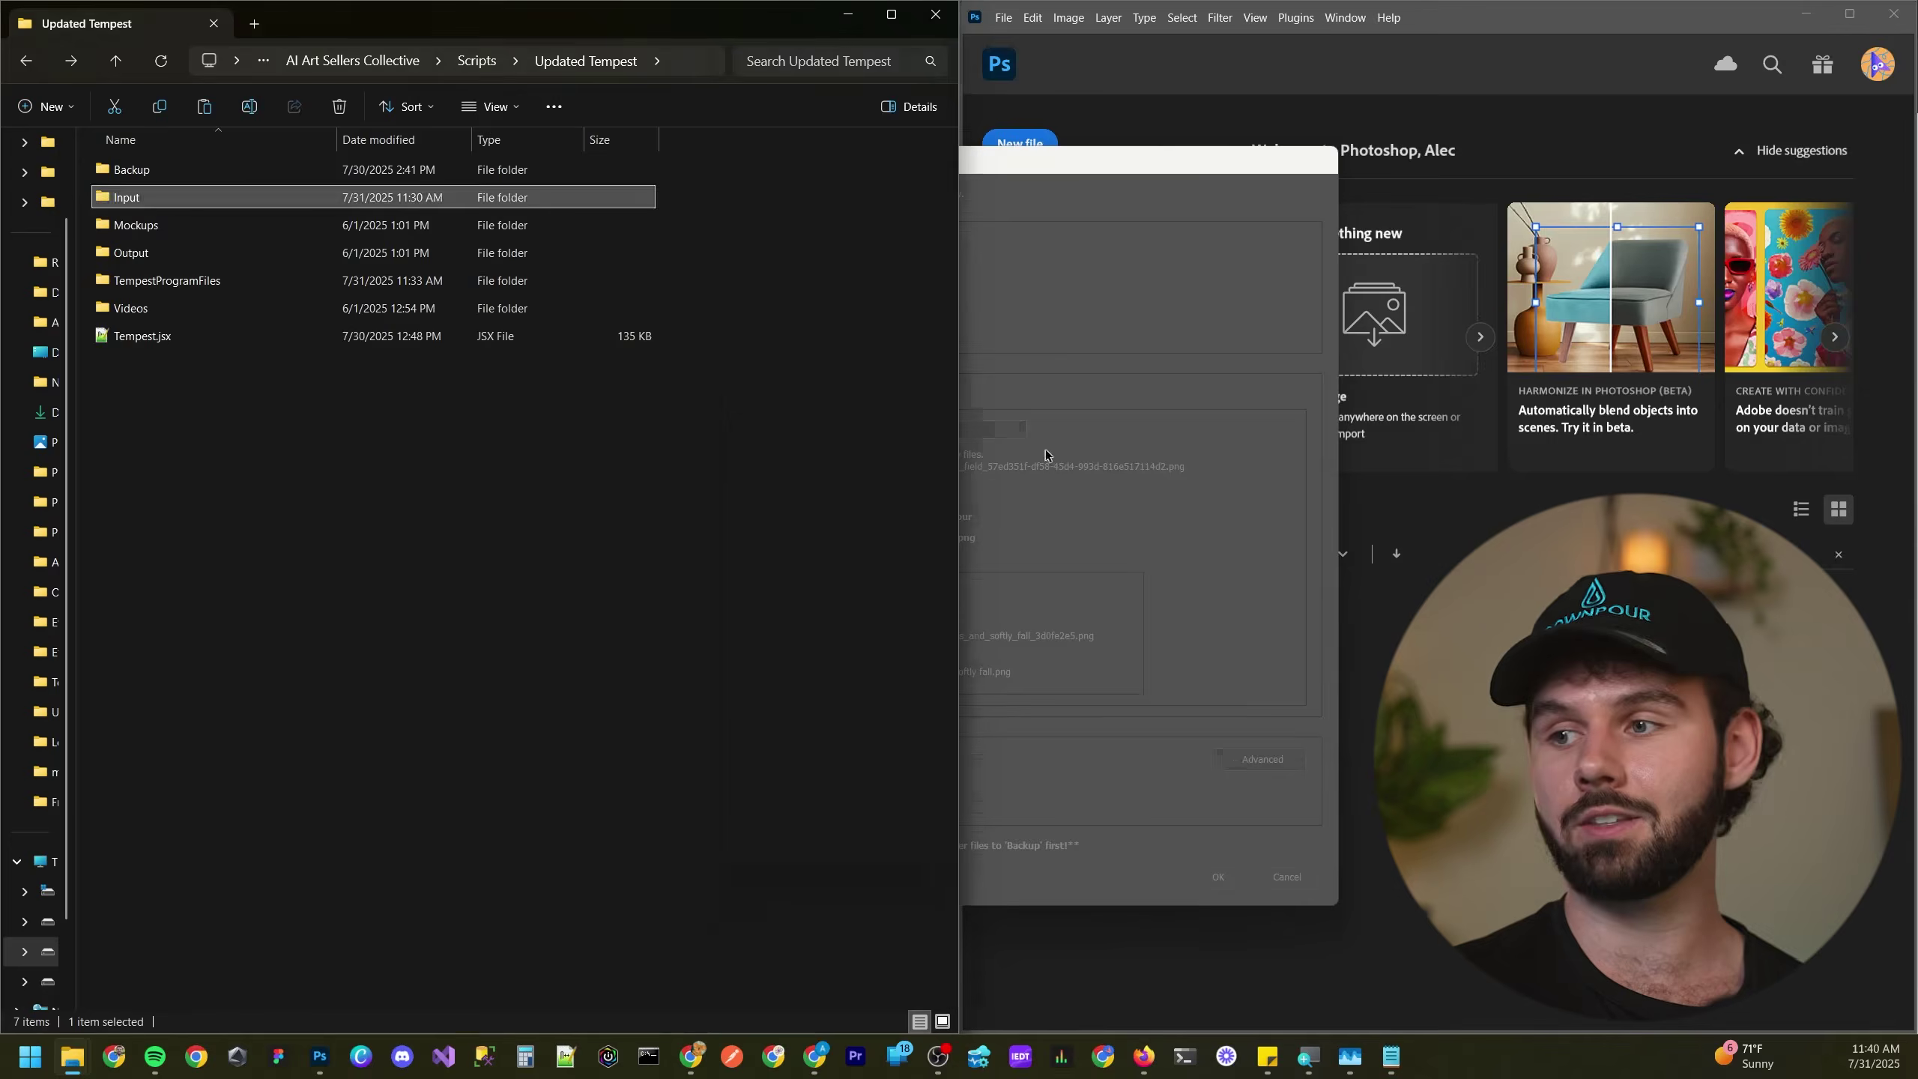
- View the Frame Bundle custom output dimensions in Tempest's advanced settings, and close them without saving
click(1294, 769)
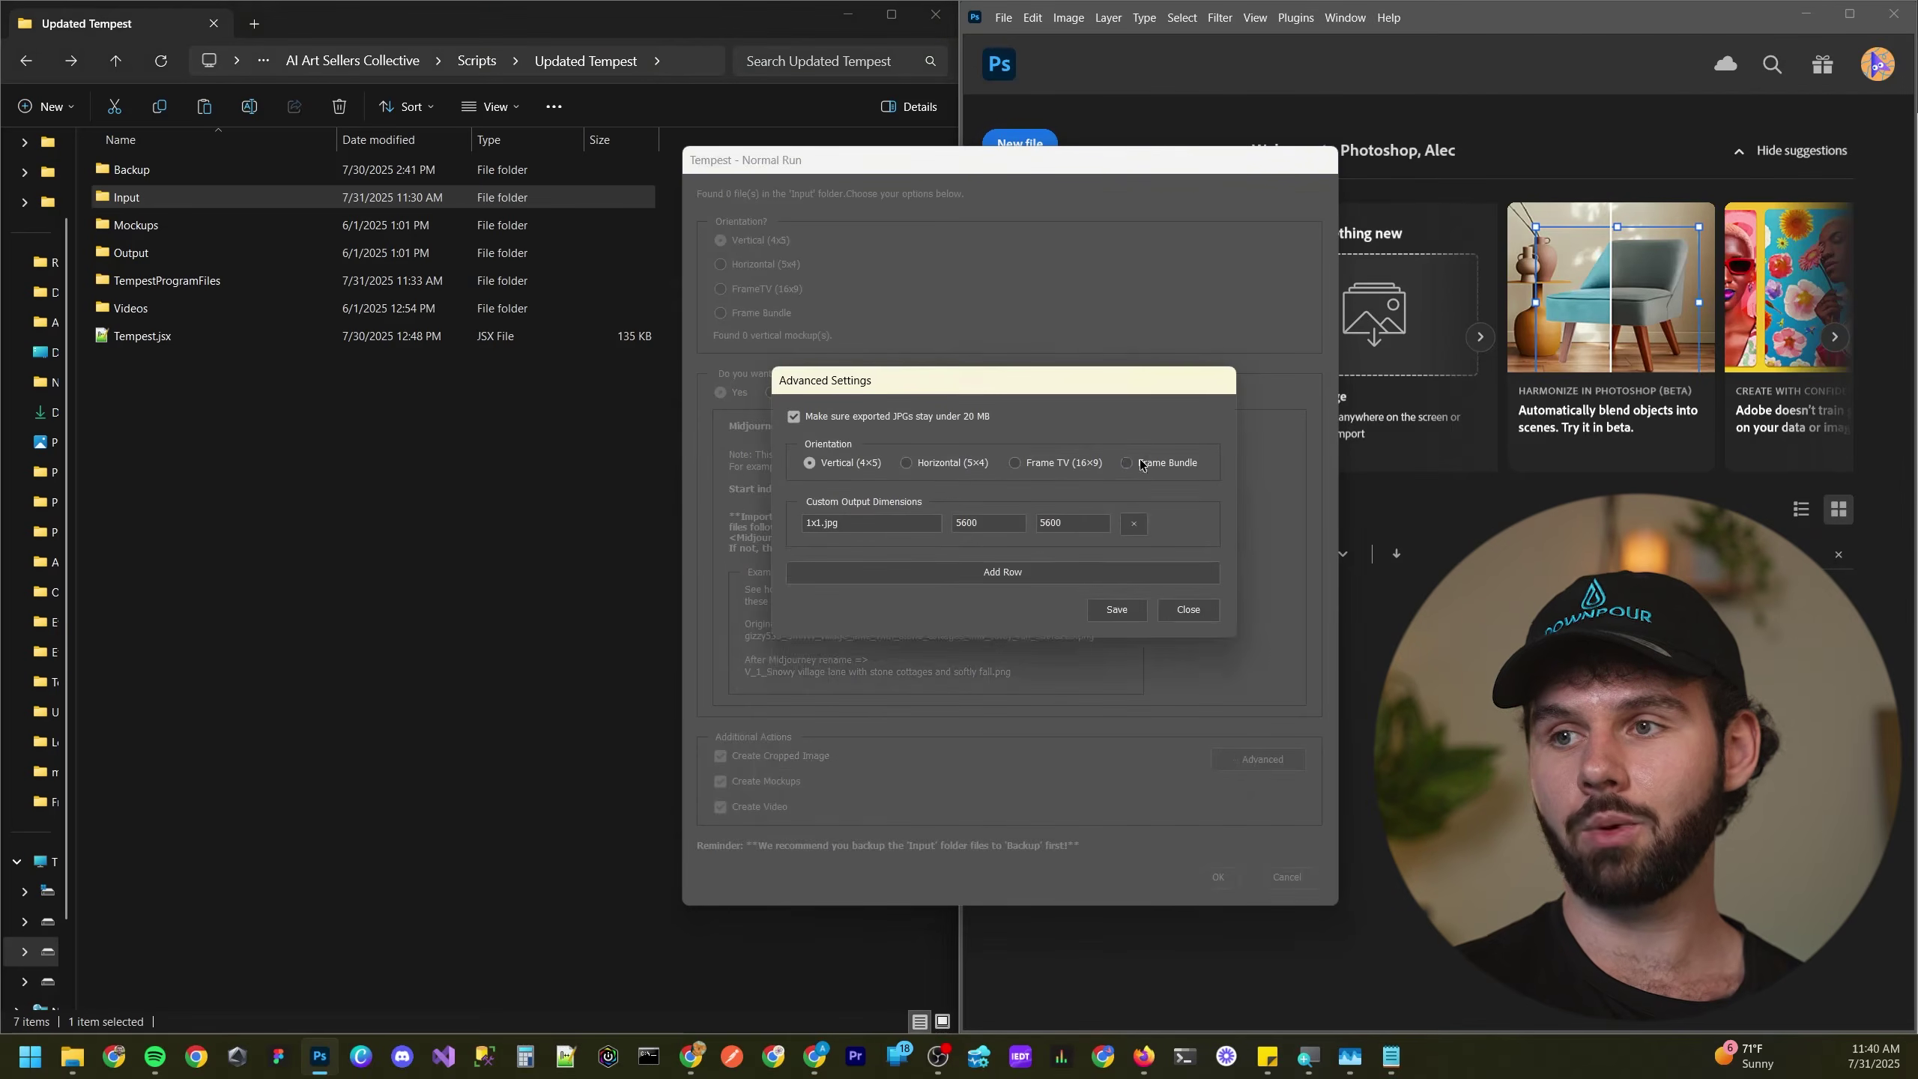
click(1134, 459)
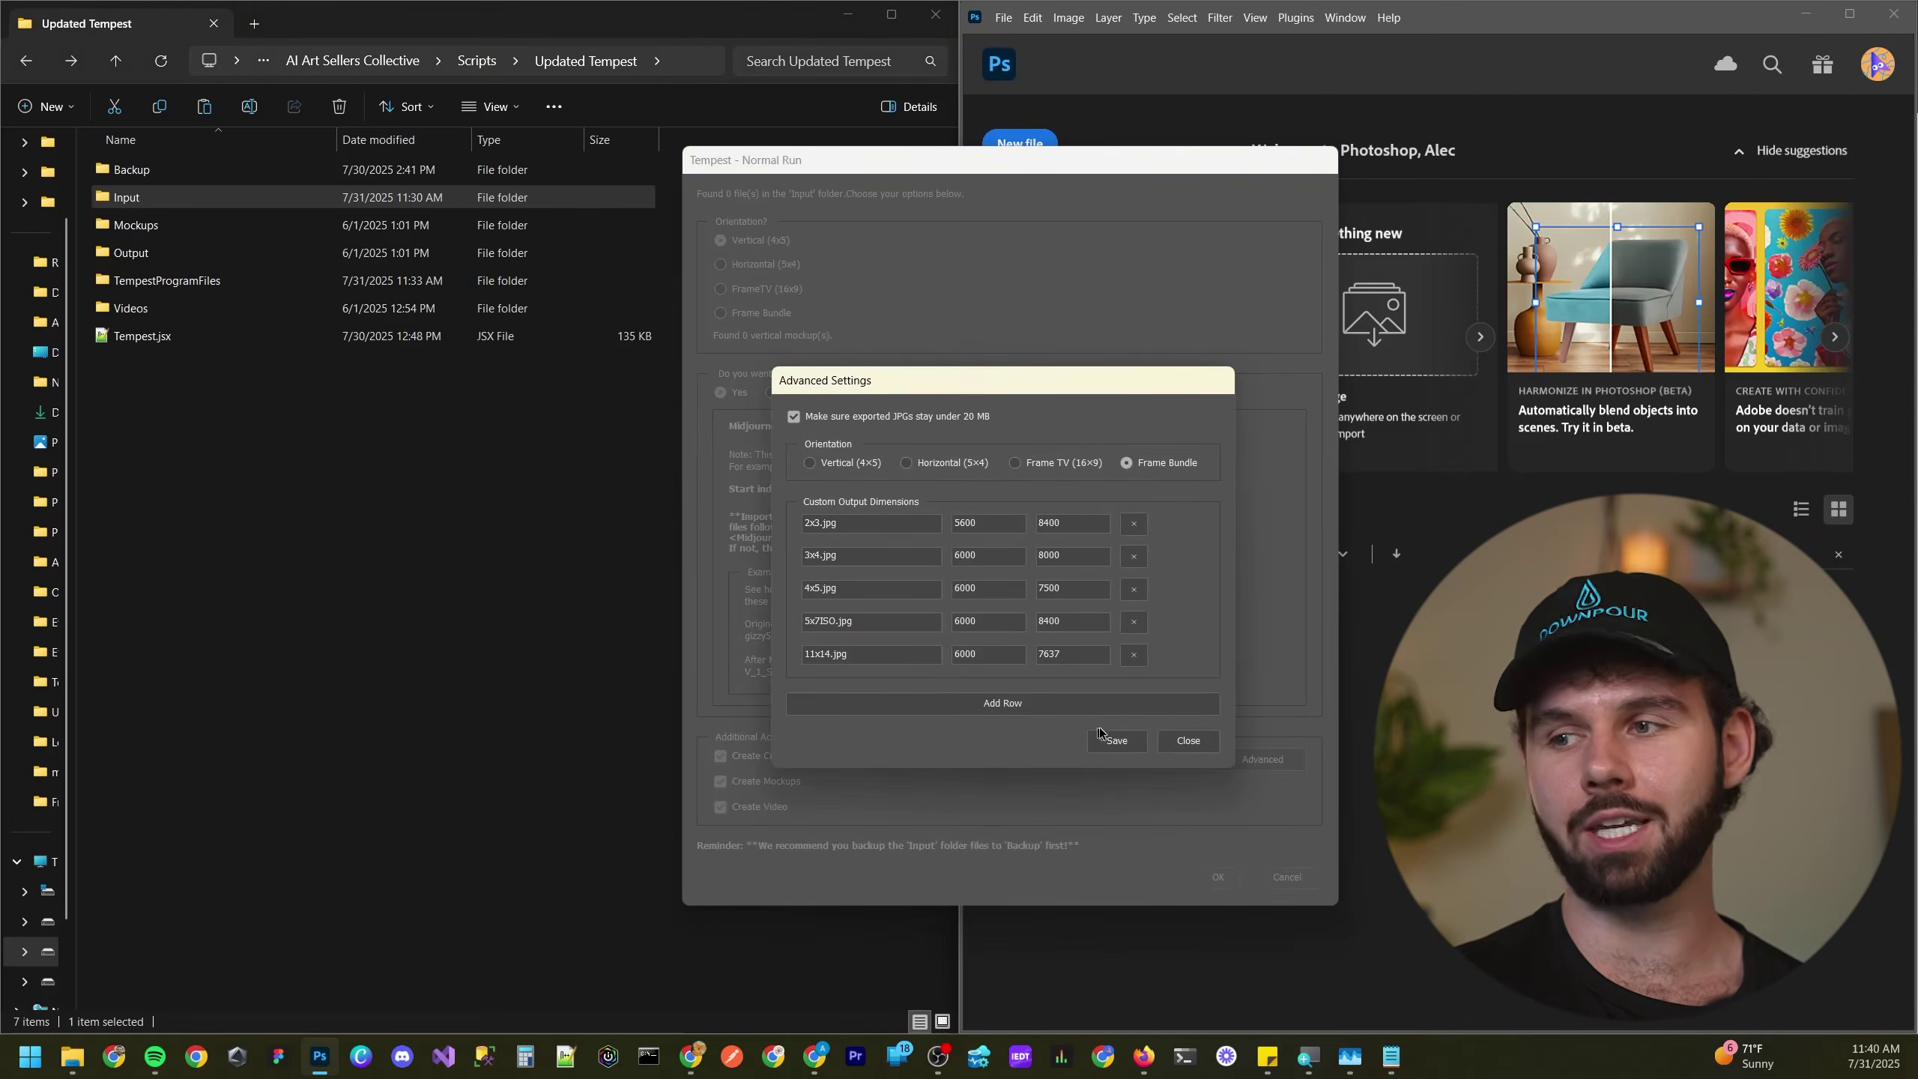
click(1209, 748)
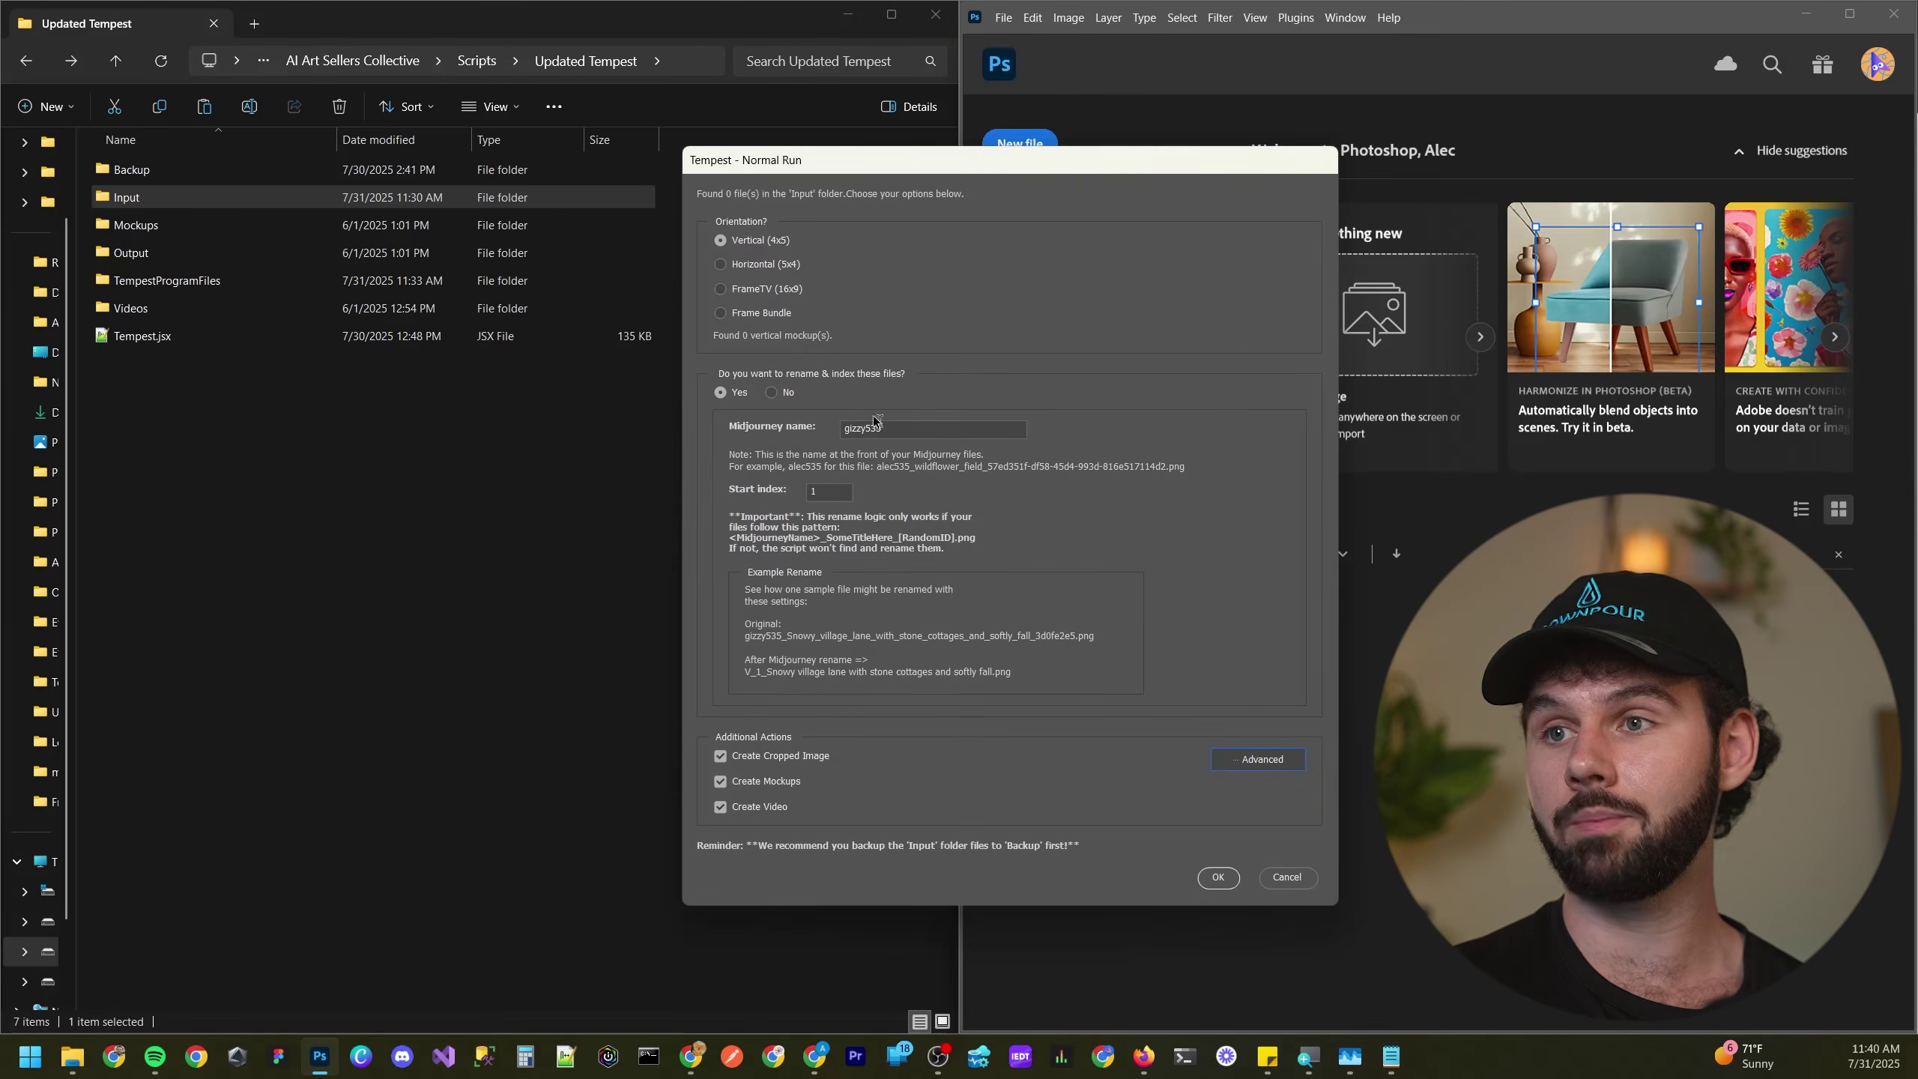
- Run Tempest for Frame Bundle with manually assigned image placement and no renaming, reusing the previous matches for B_2_SummerSetOf5
click(762, 317)
click(856, 289)
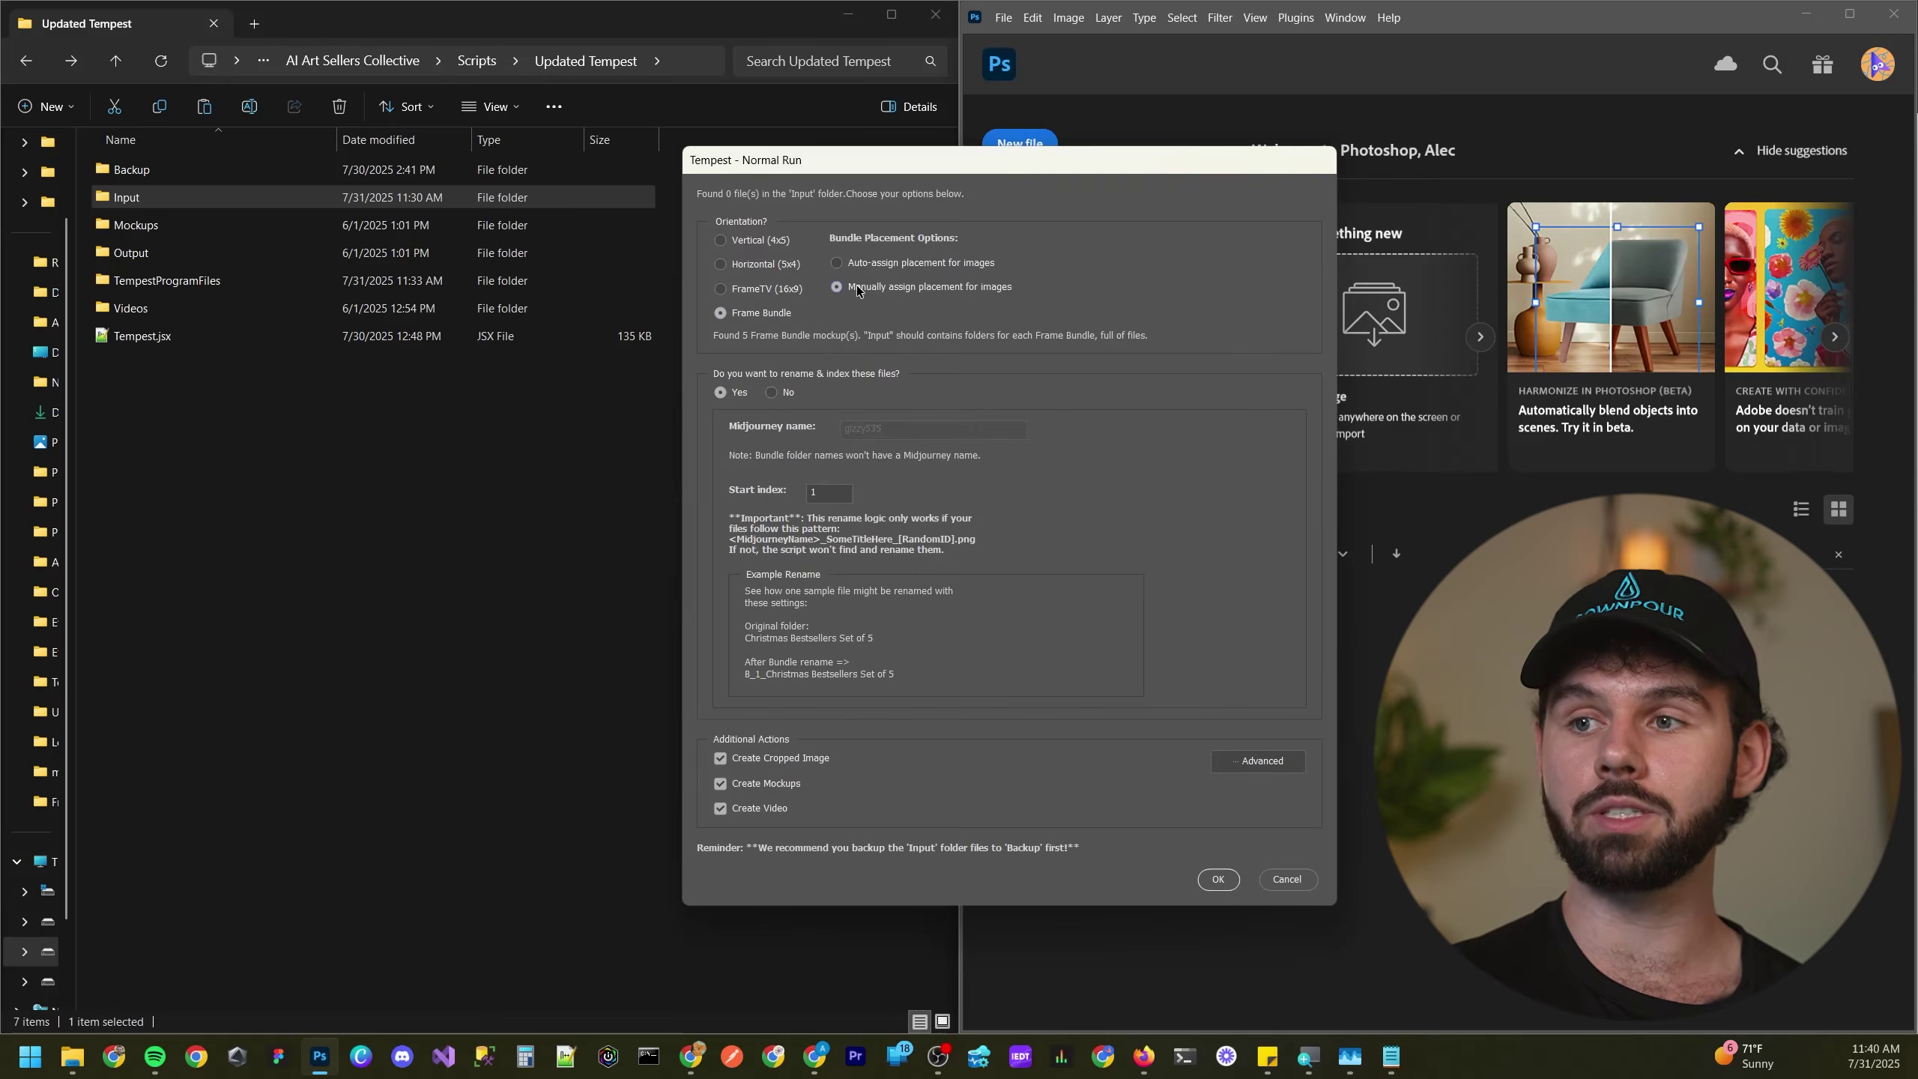
click(833, 492)
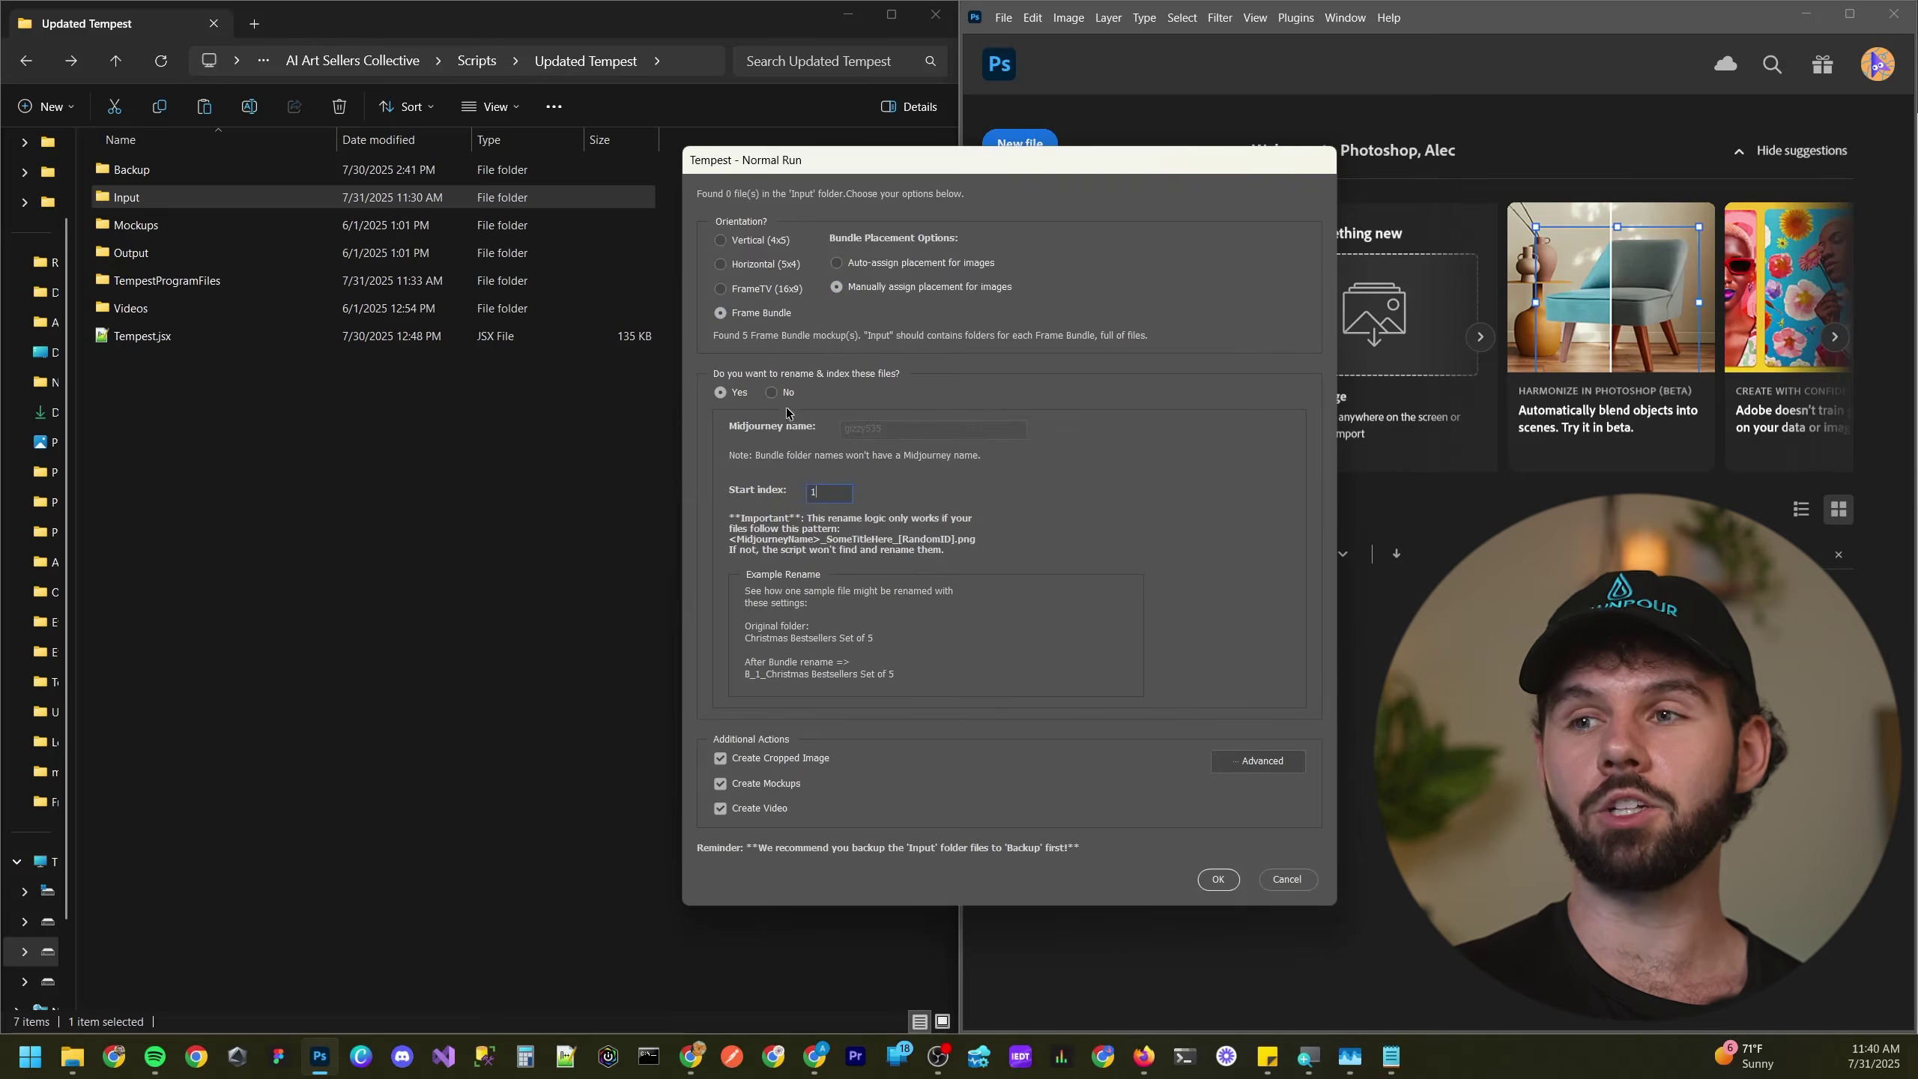
click(772, 393)
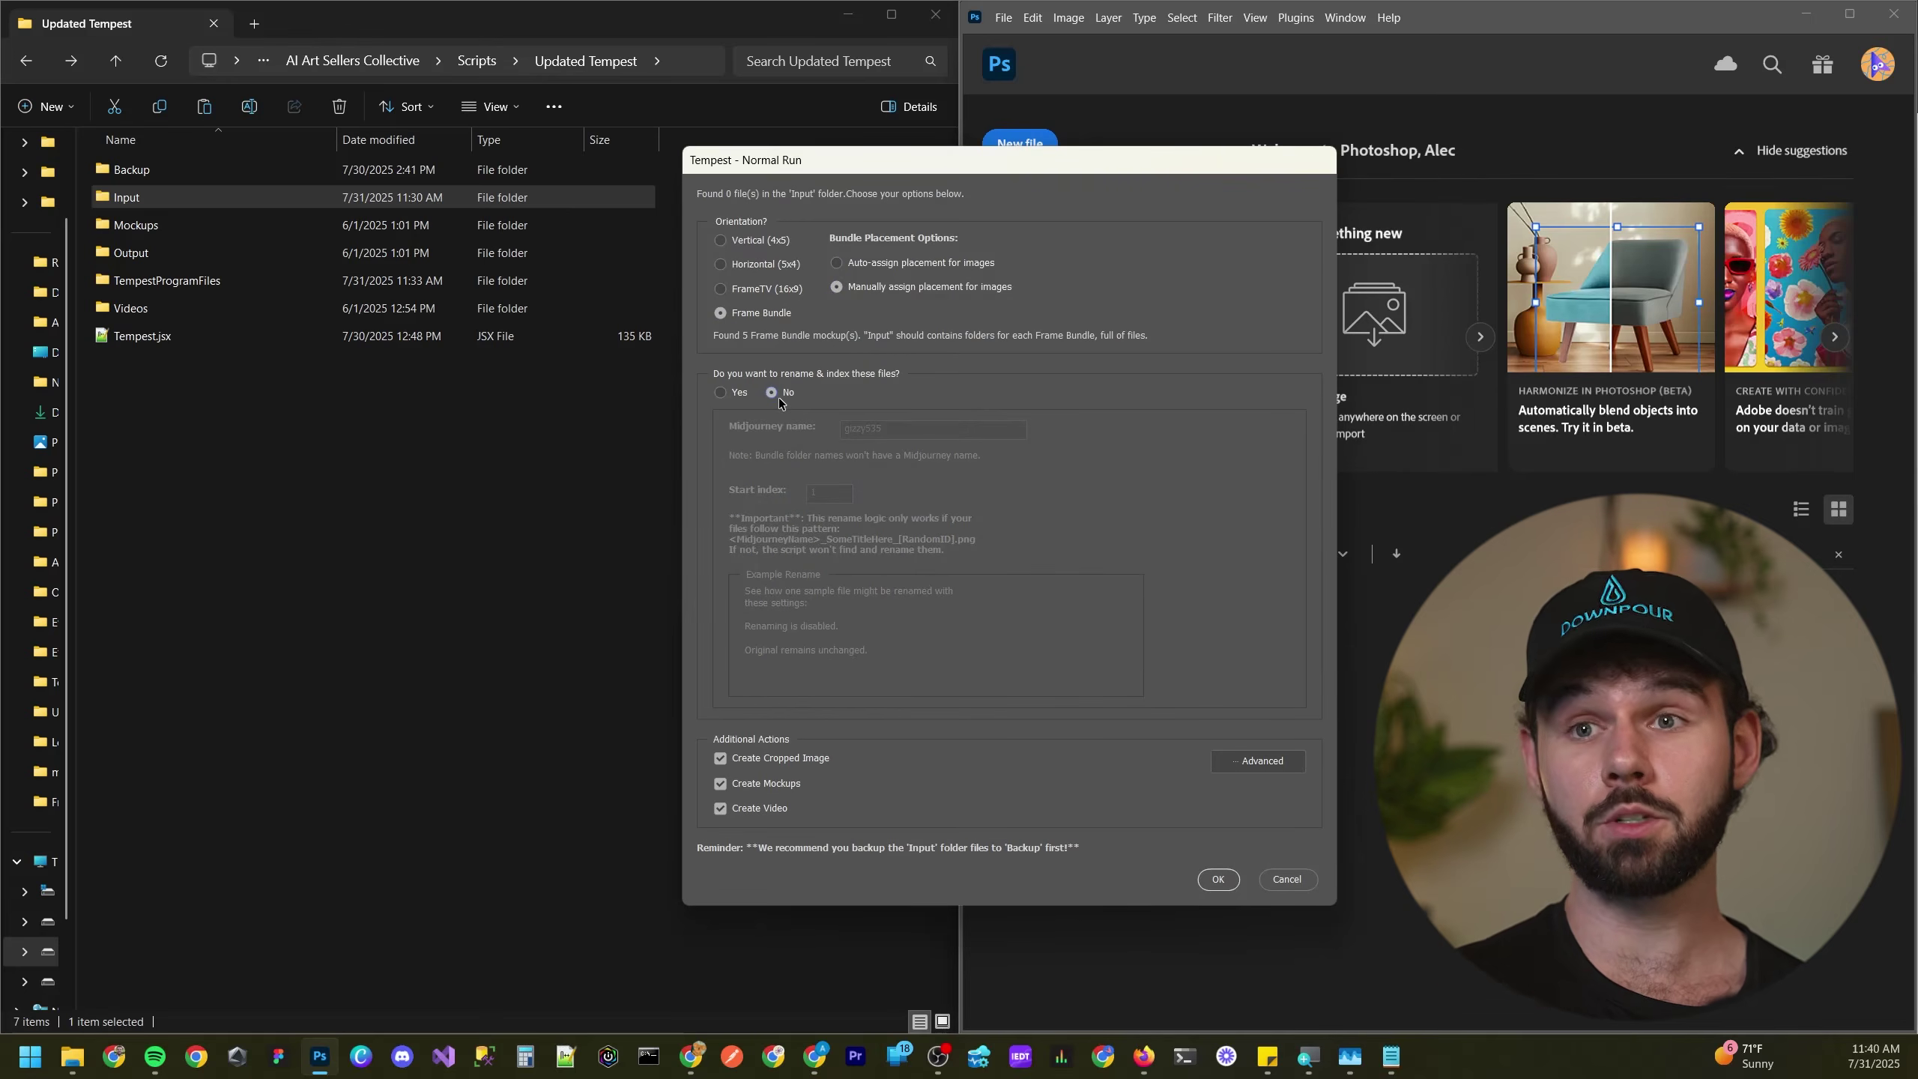
double_click(168, 197)
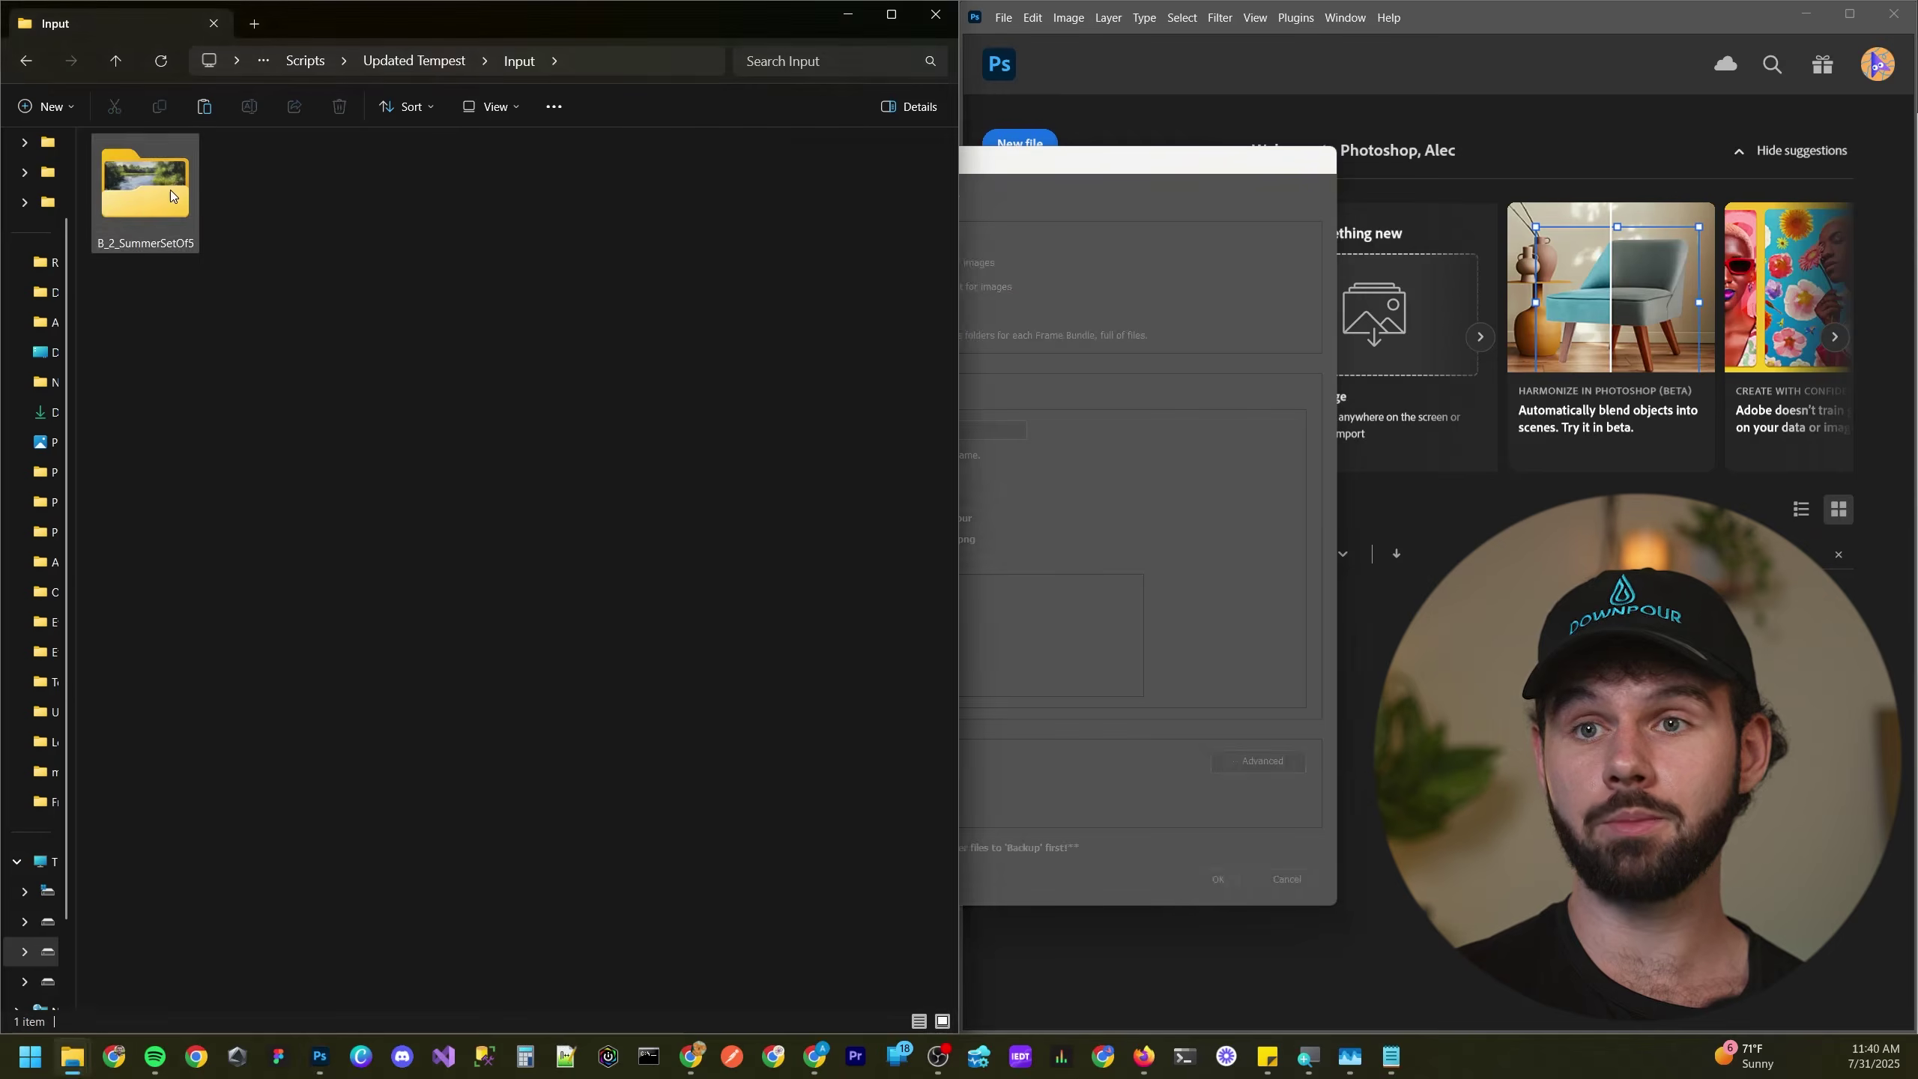
click(1157, 275)
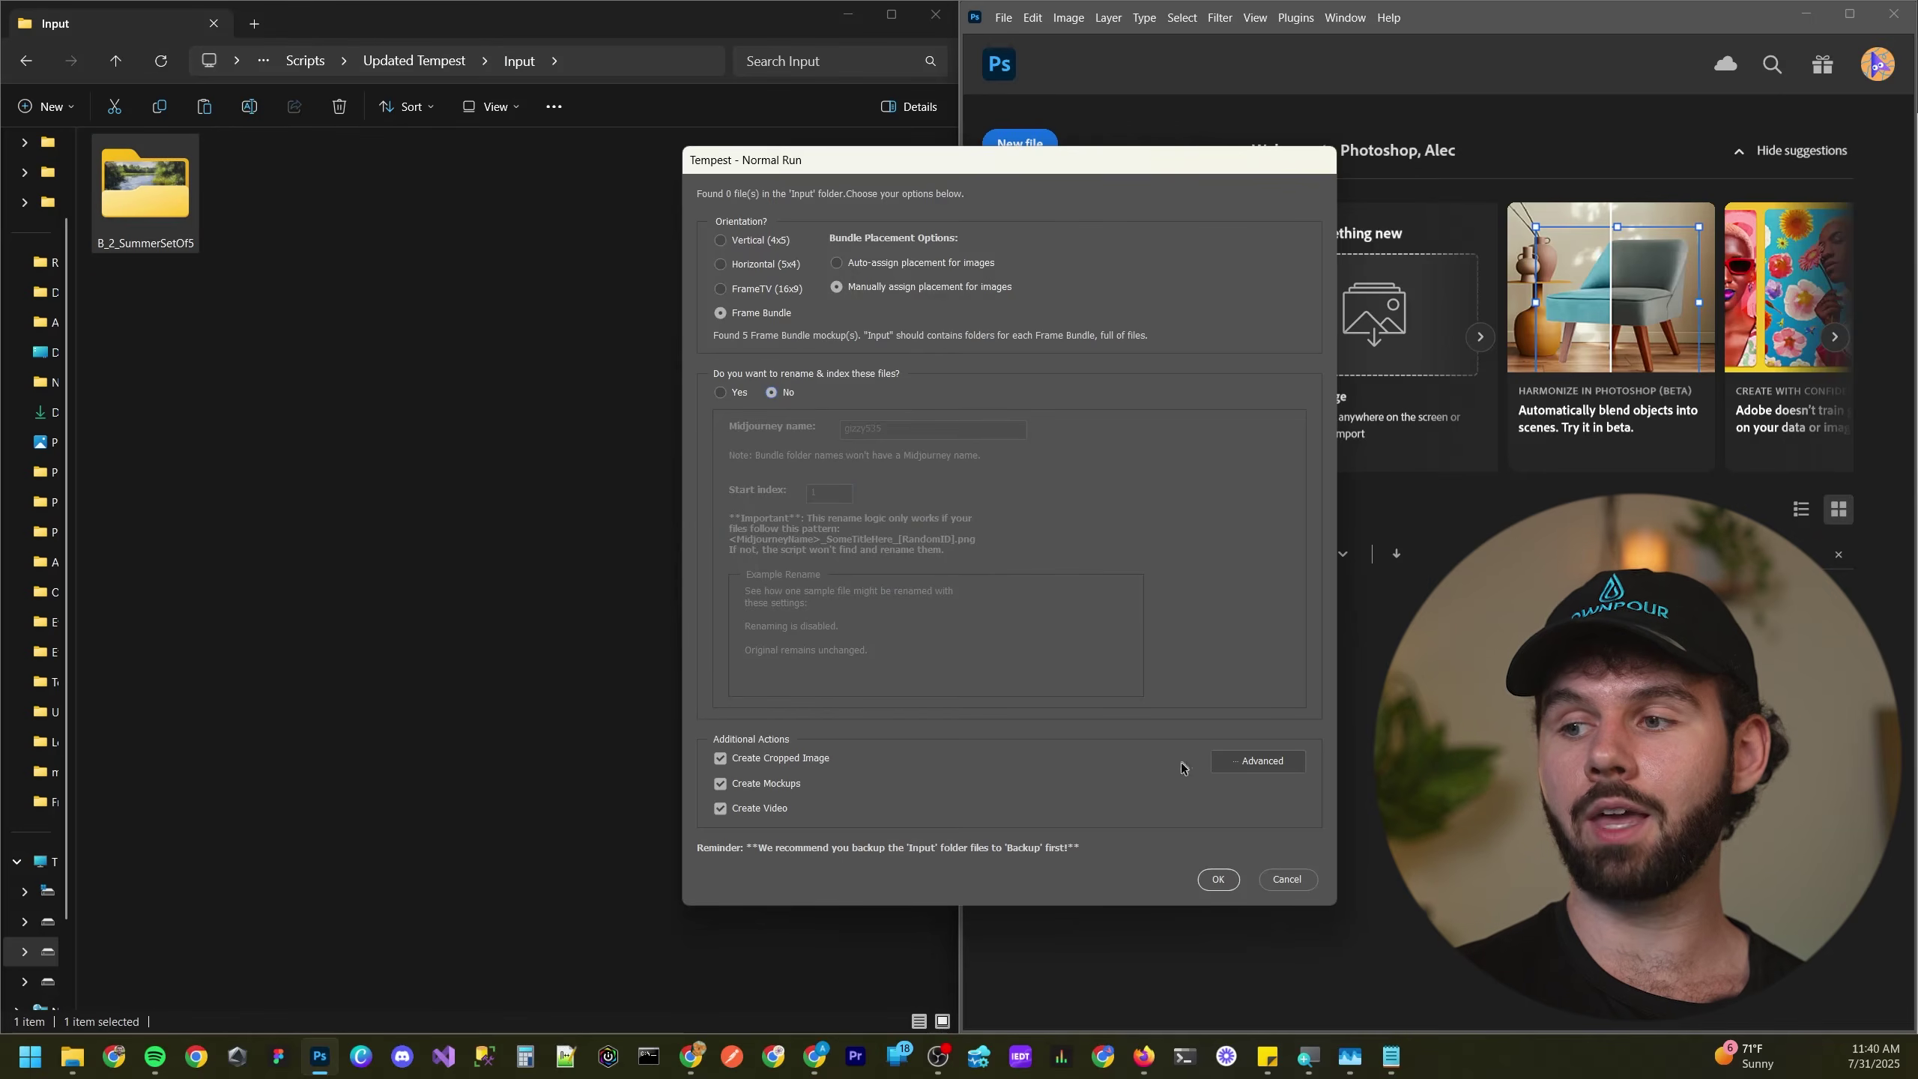
click(1219, 880)
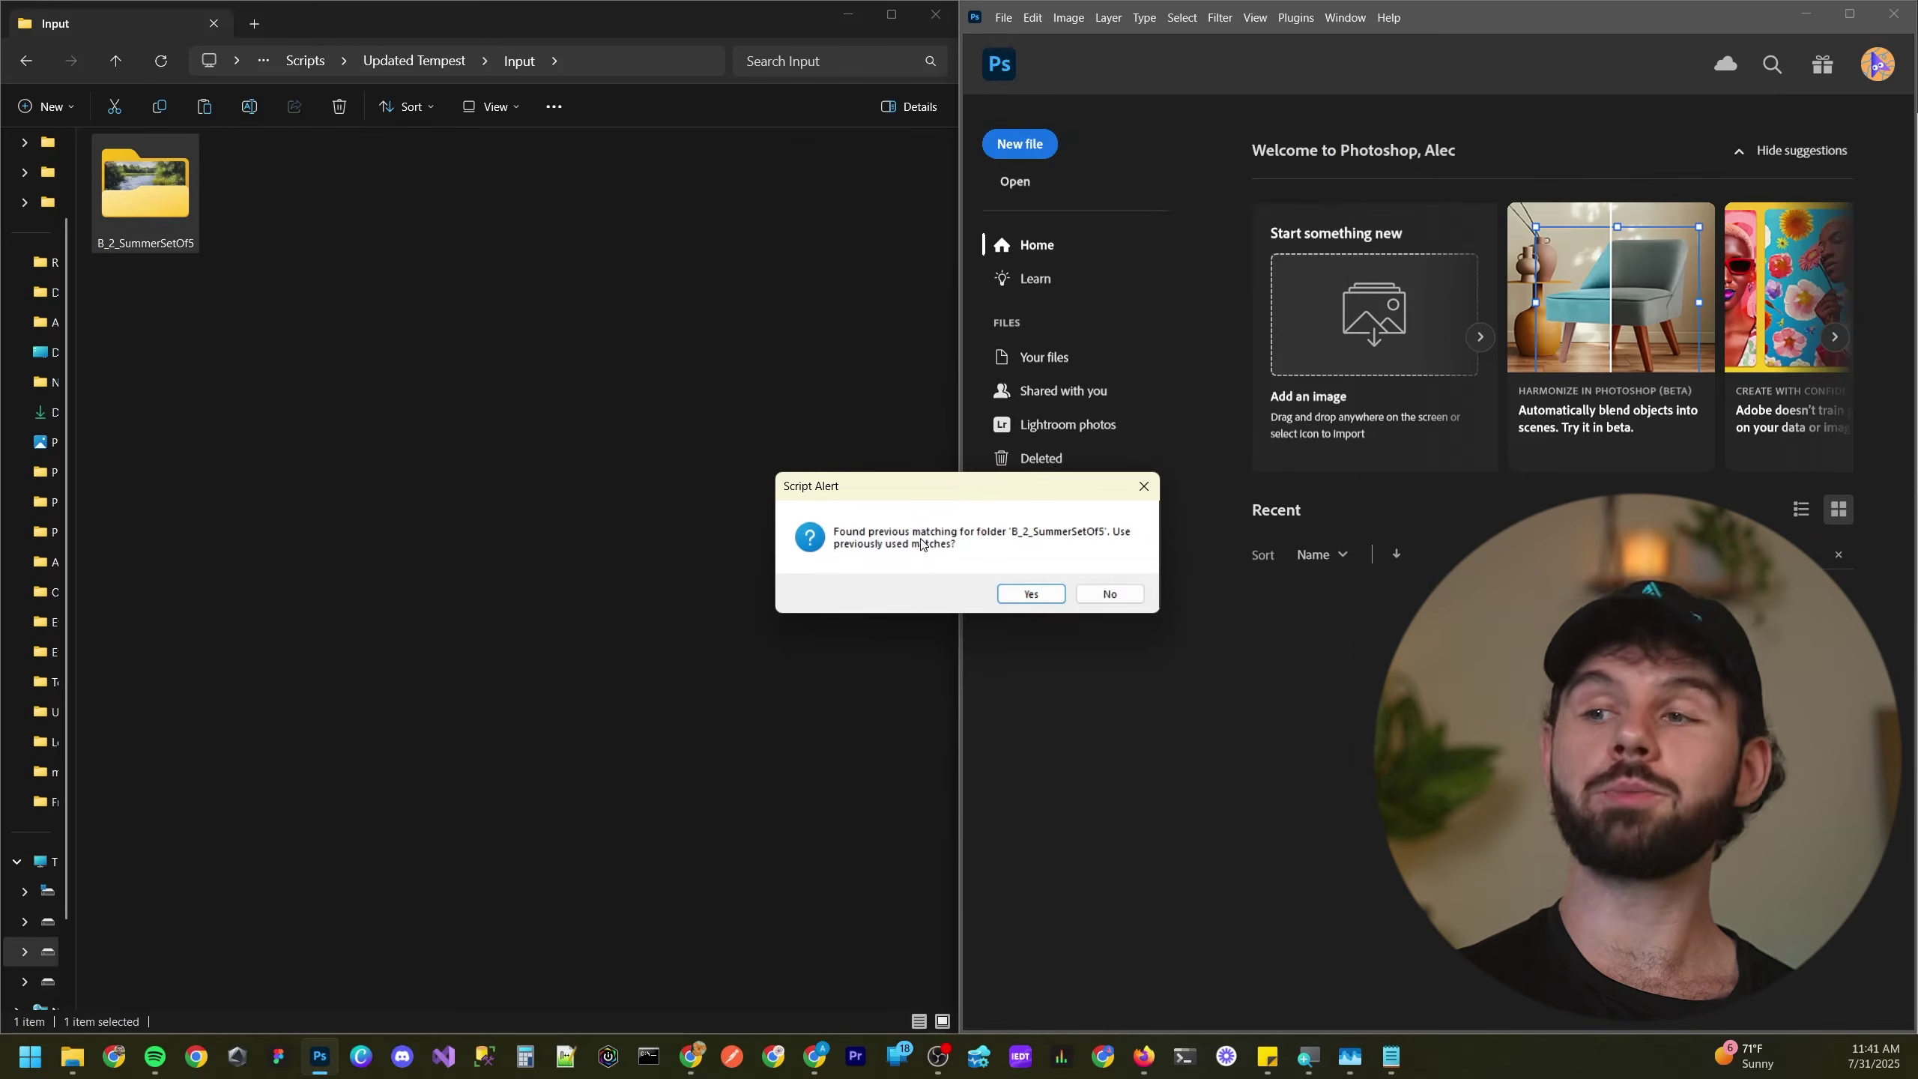
click(1032, 594)
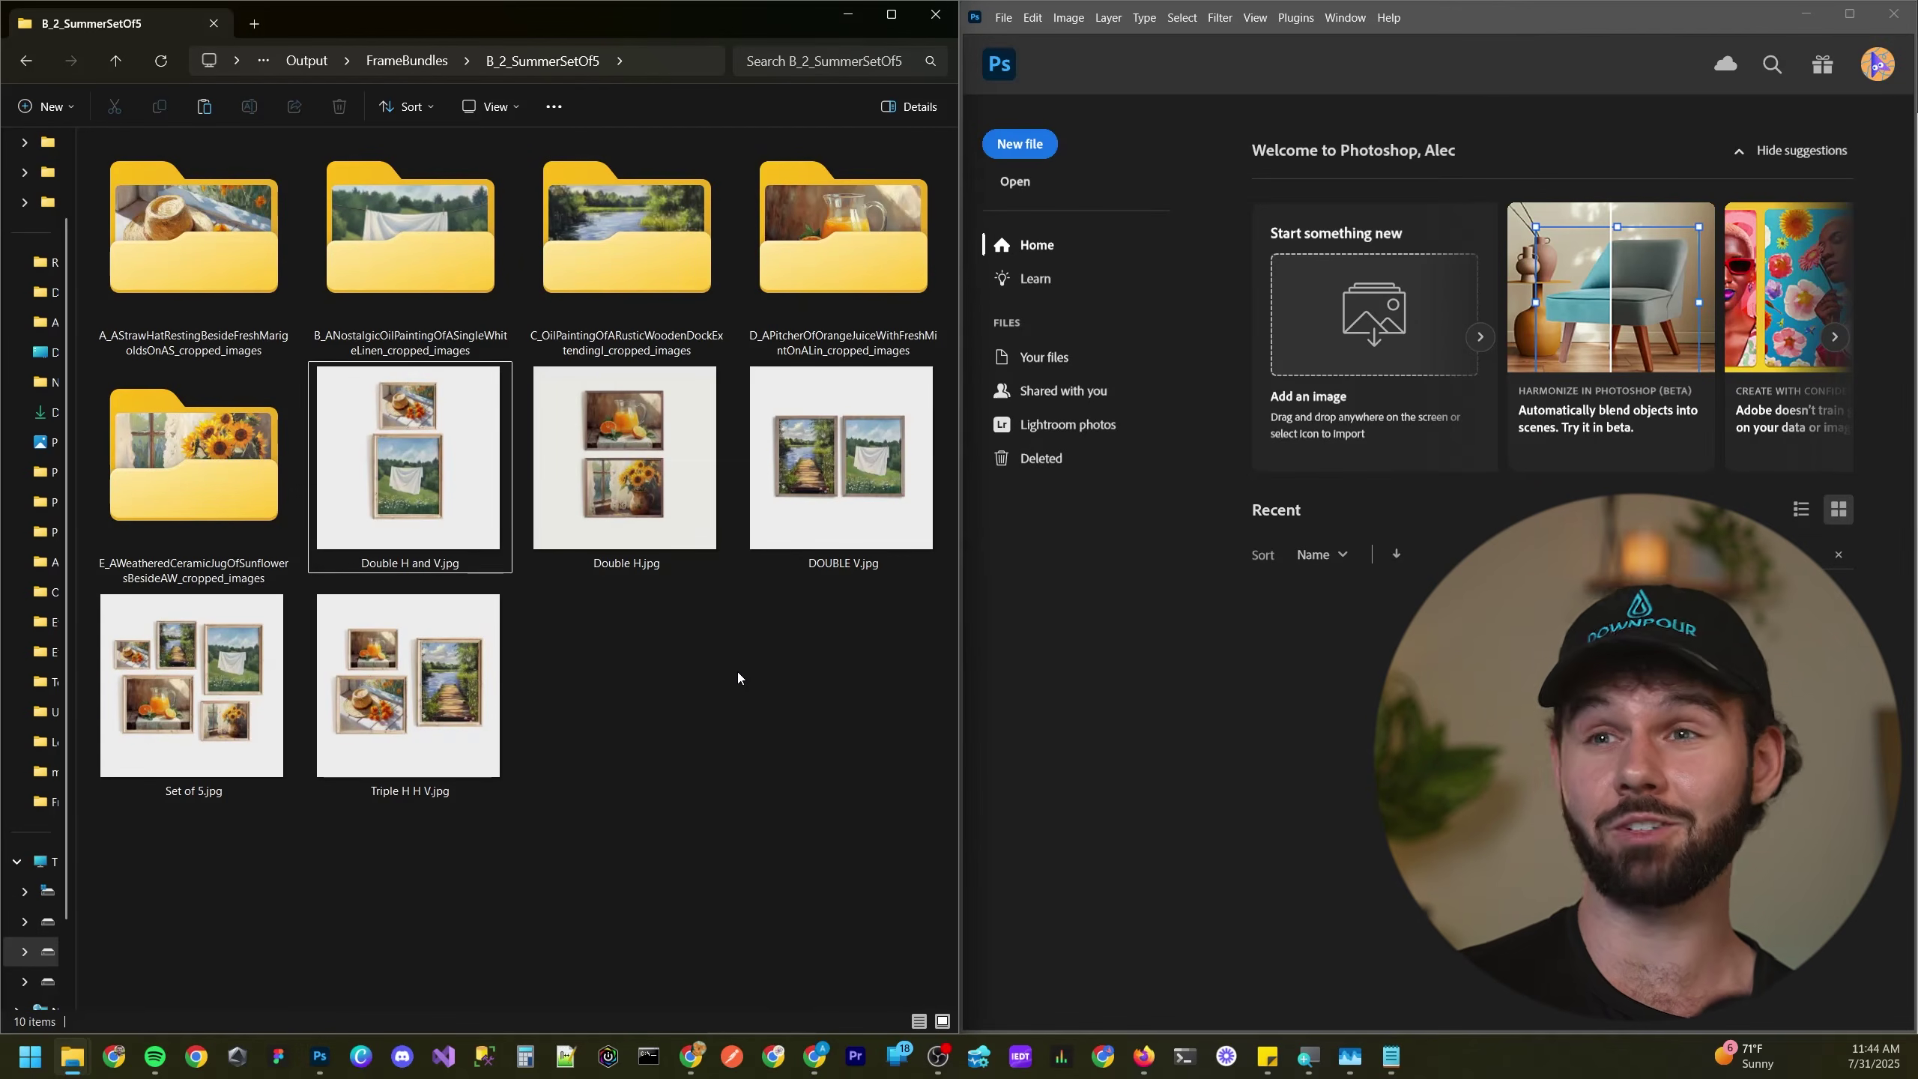
- Return to the Updated Tempest folder and open the FrameTVSetOf5 folder inside Input
click(319, 65)
click(463, 59)
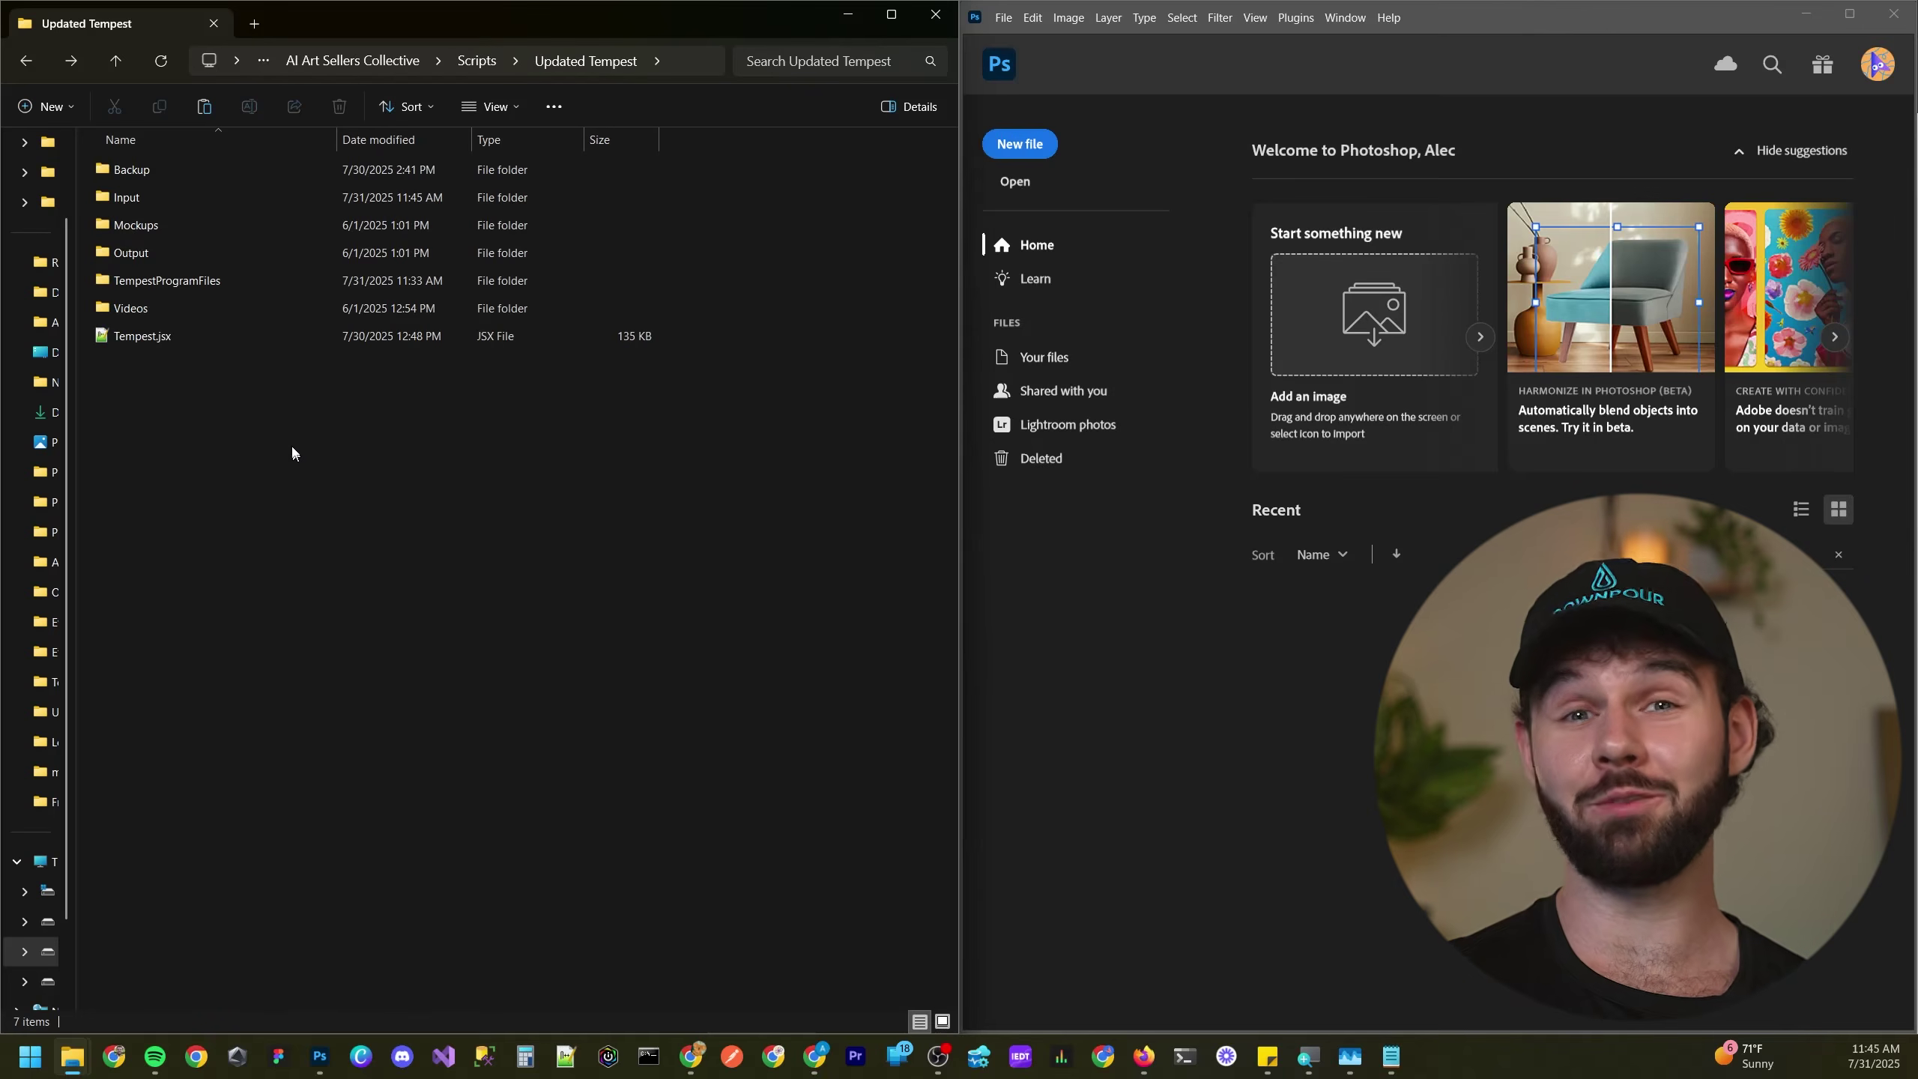
double_click(182, 196)
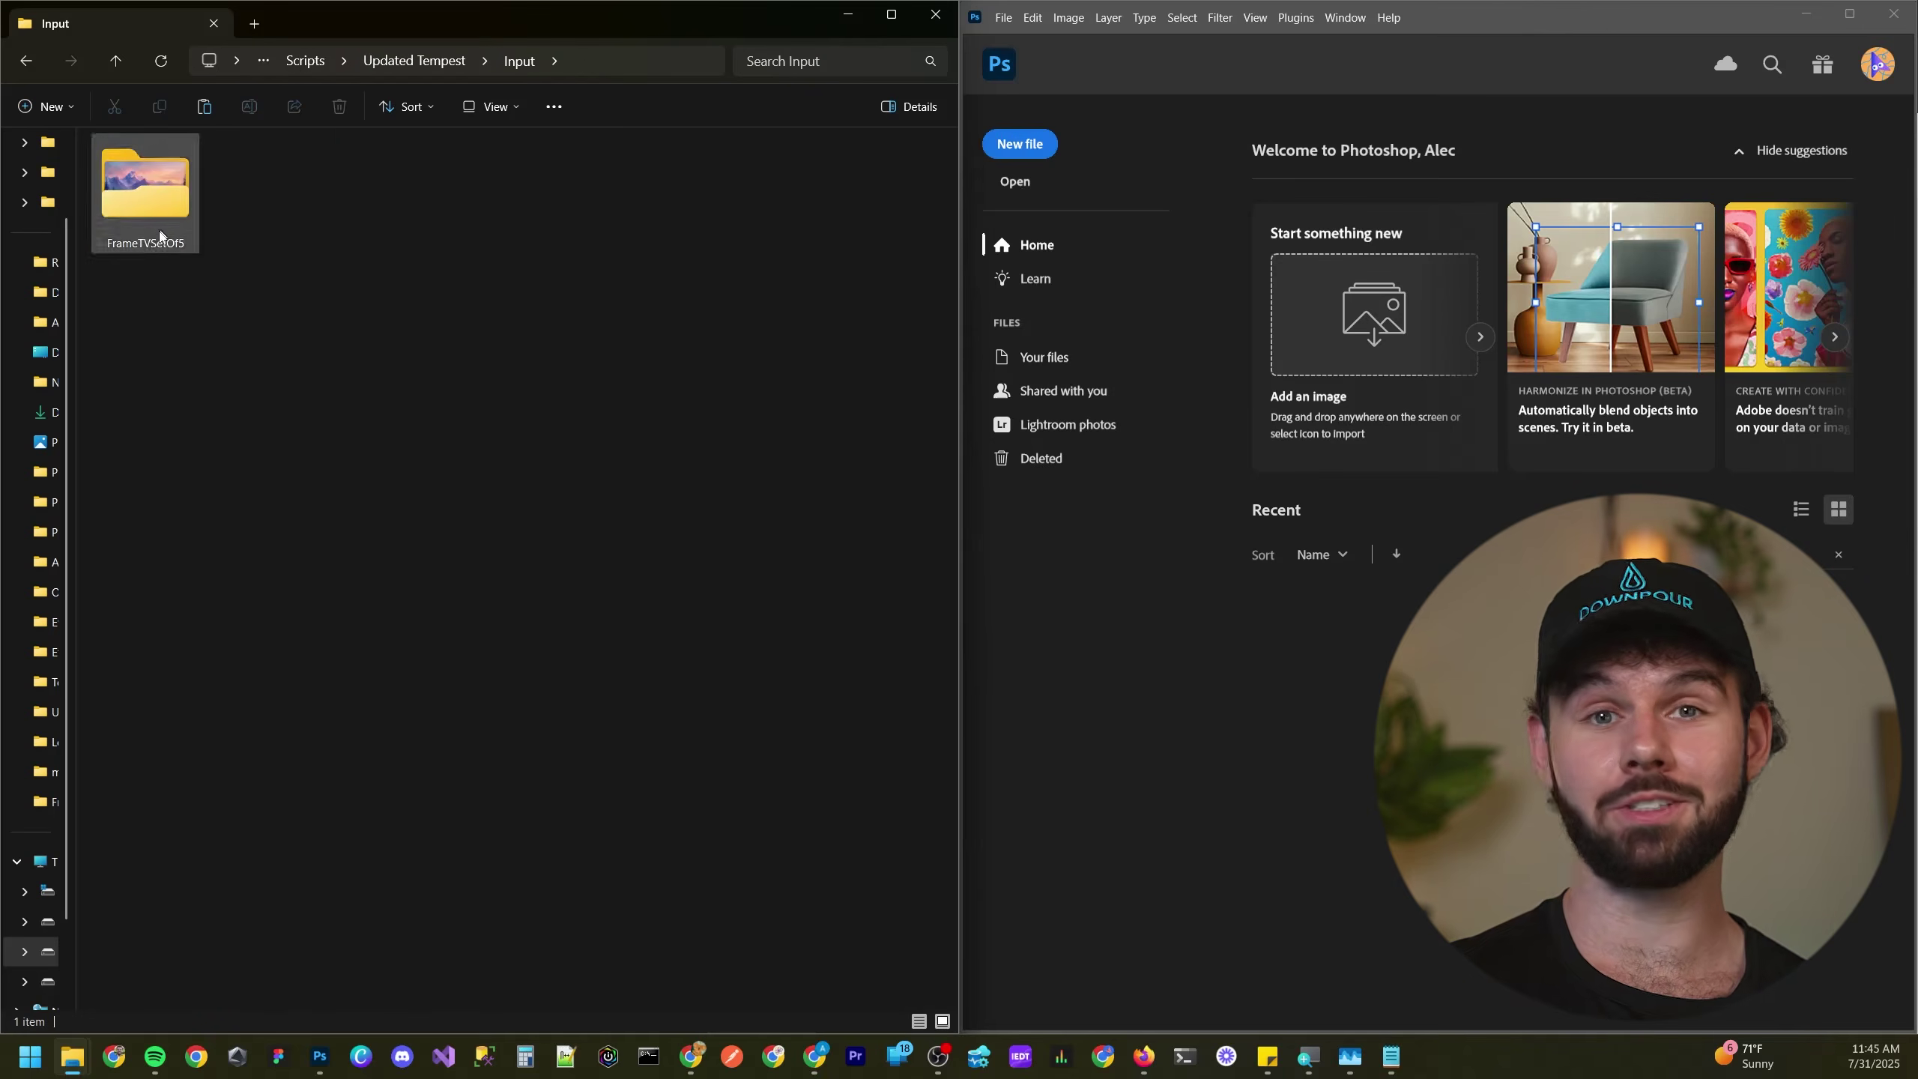
double_click(162, 201)
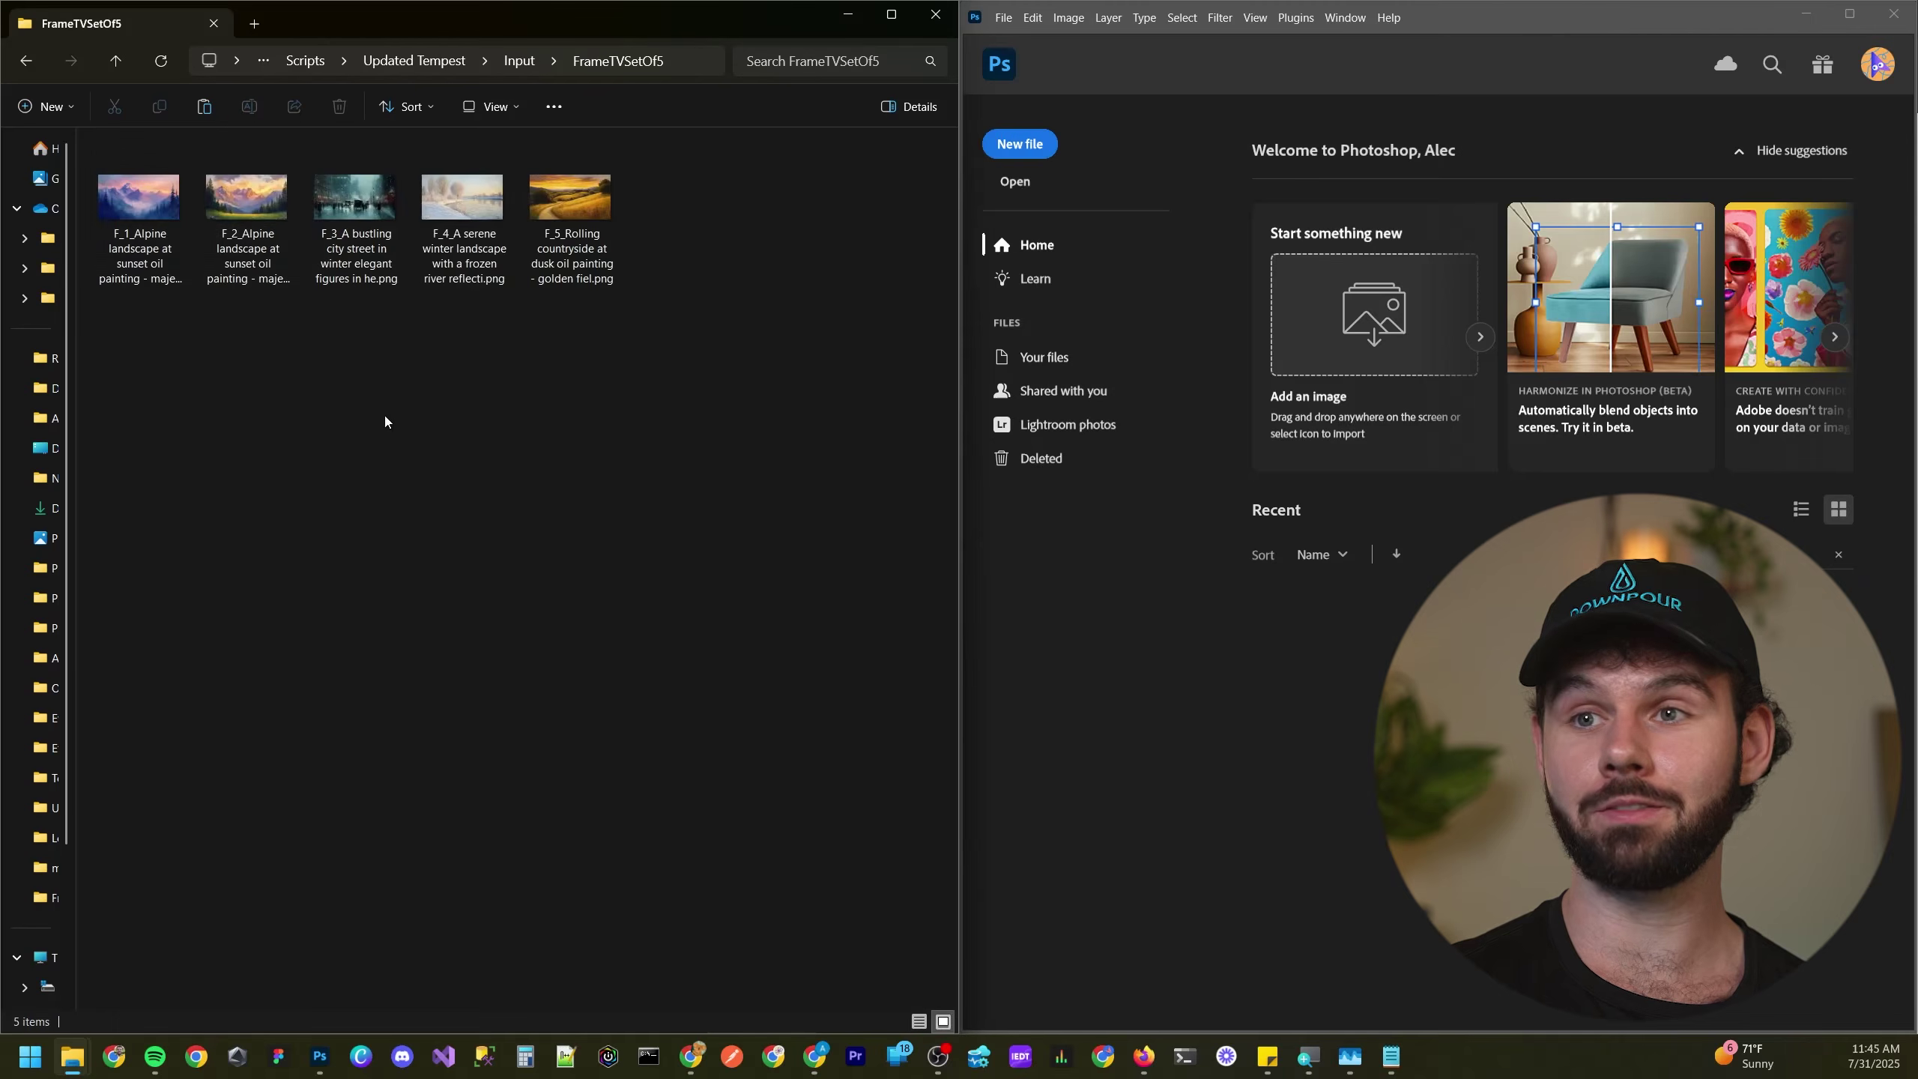
- Enlarge the thumbnails in FrameTVSetOf5, inspect individual images, and select all five artworks
click(576, 279)
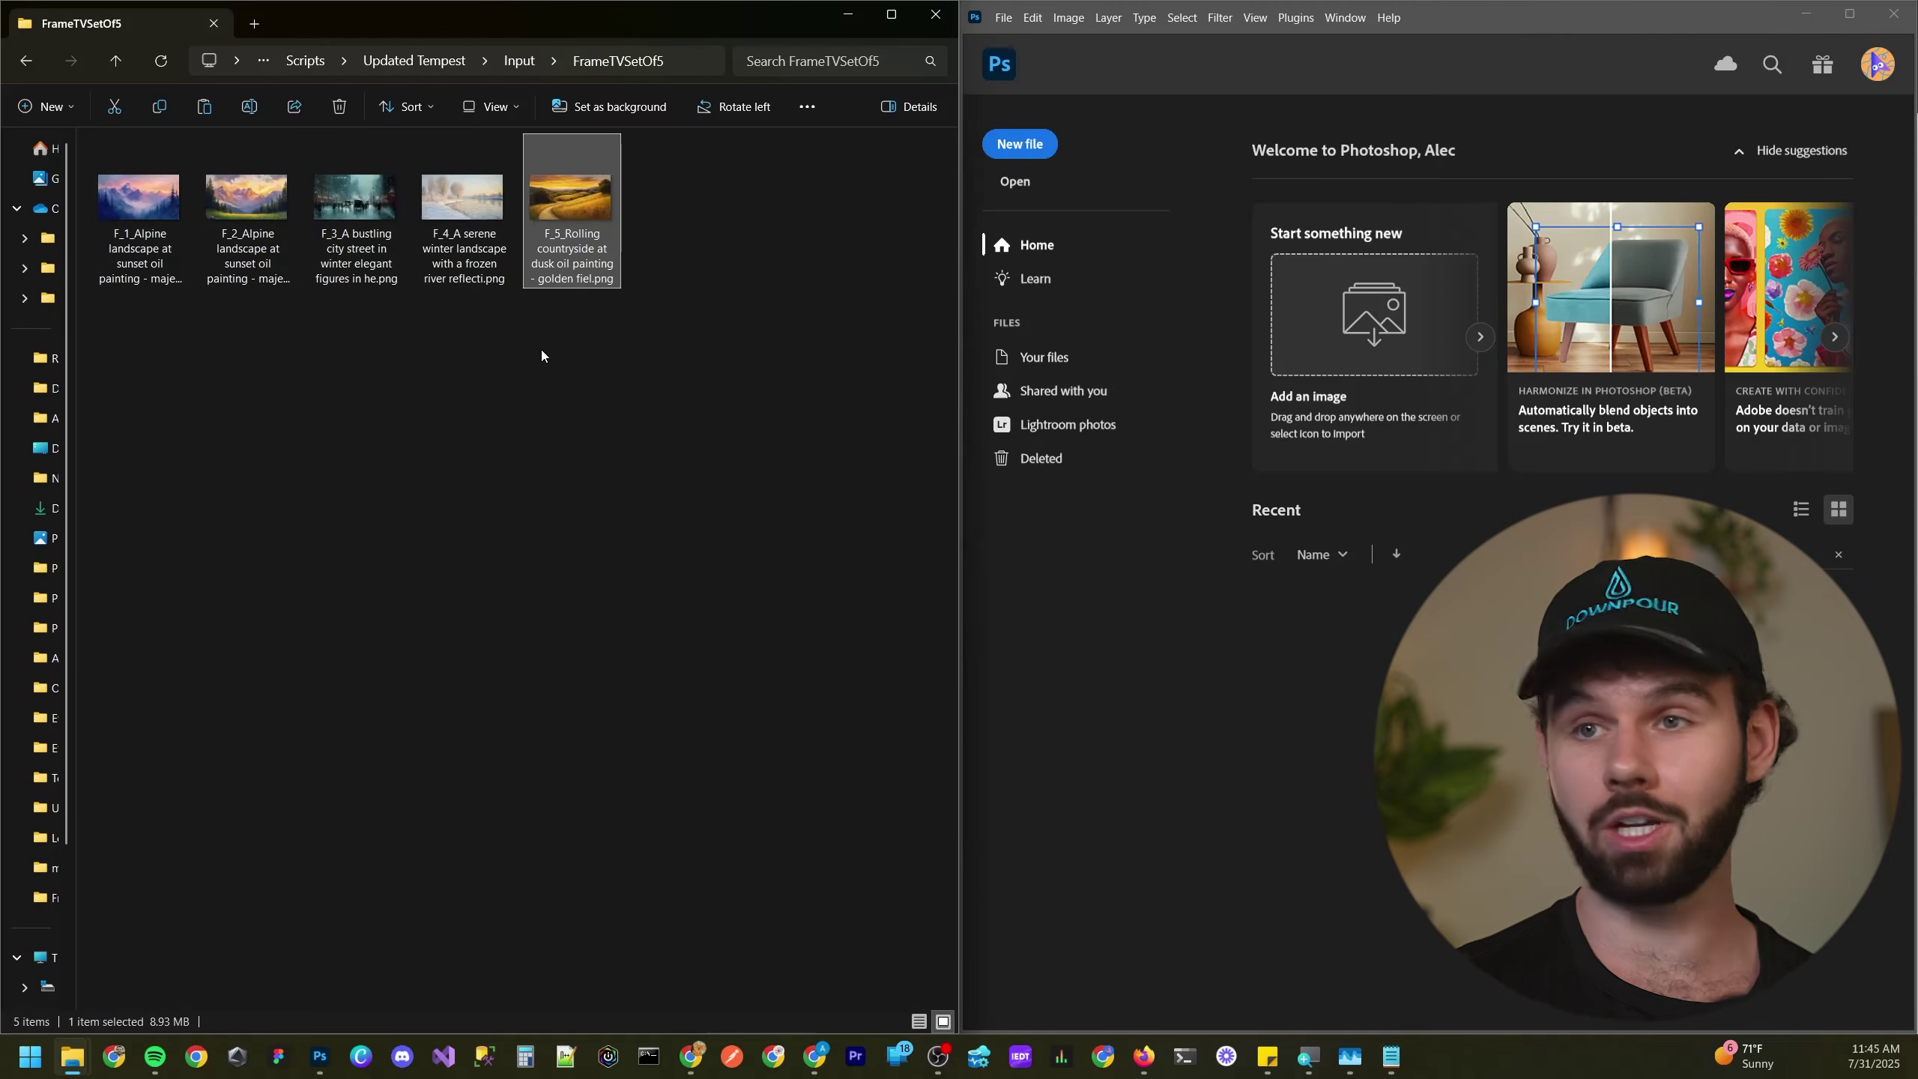
click(445, 226)
click(842, 196)
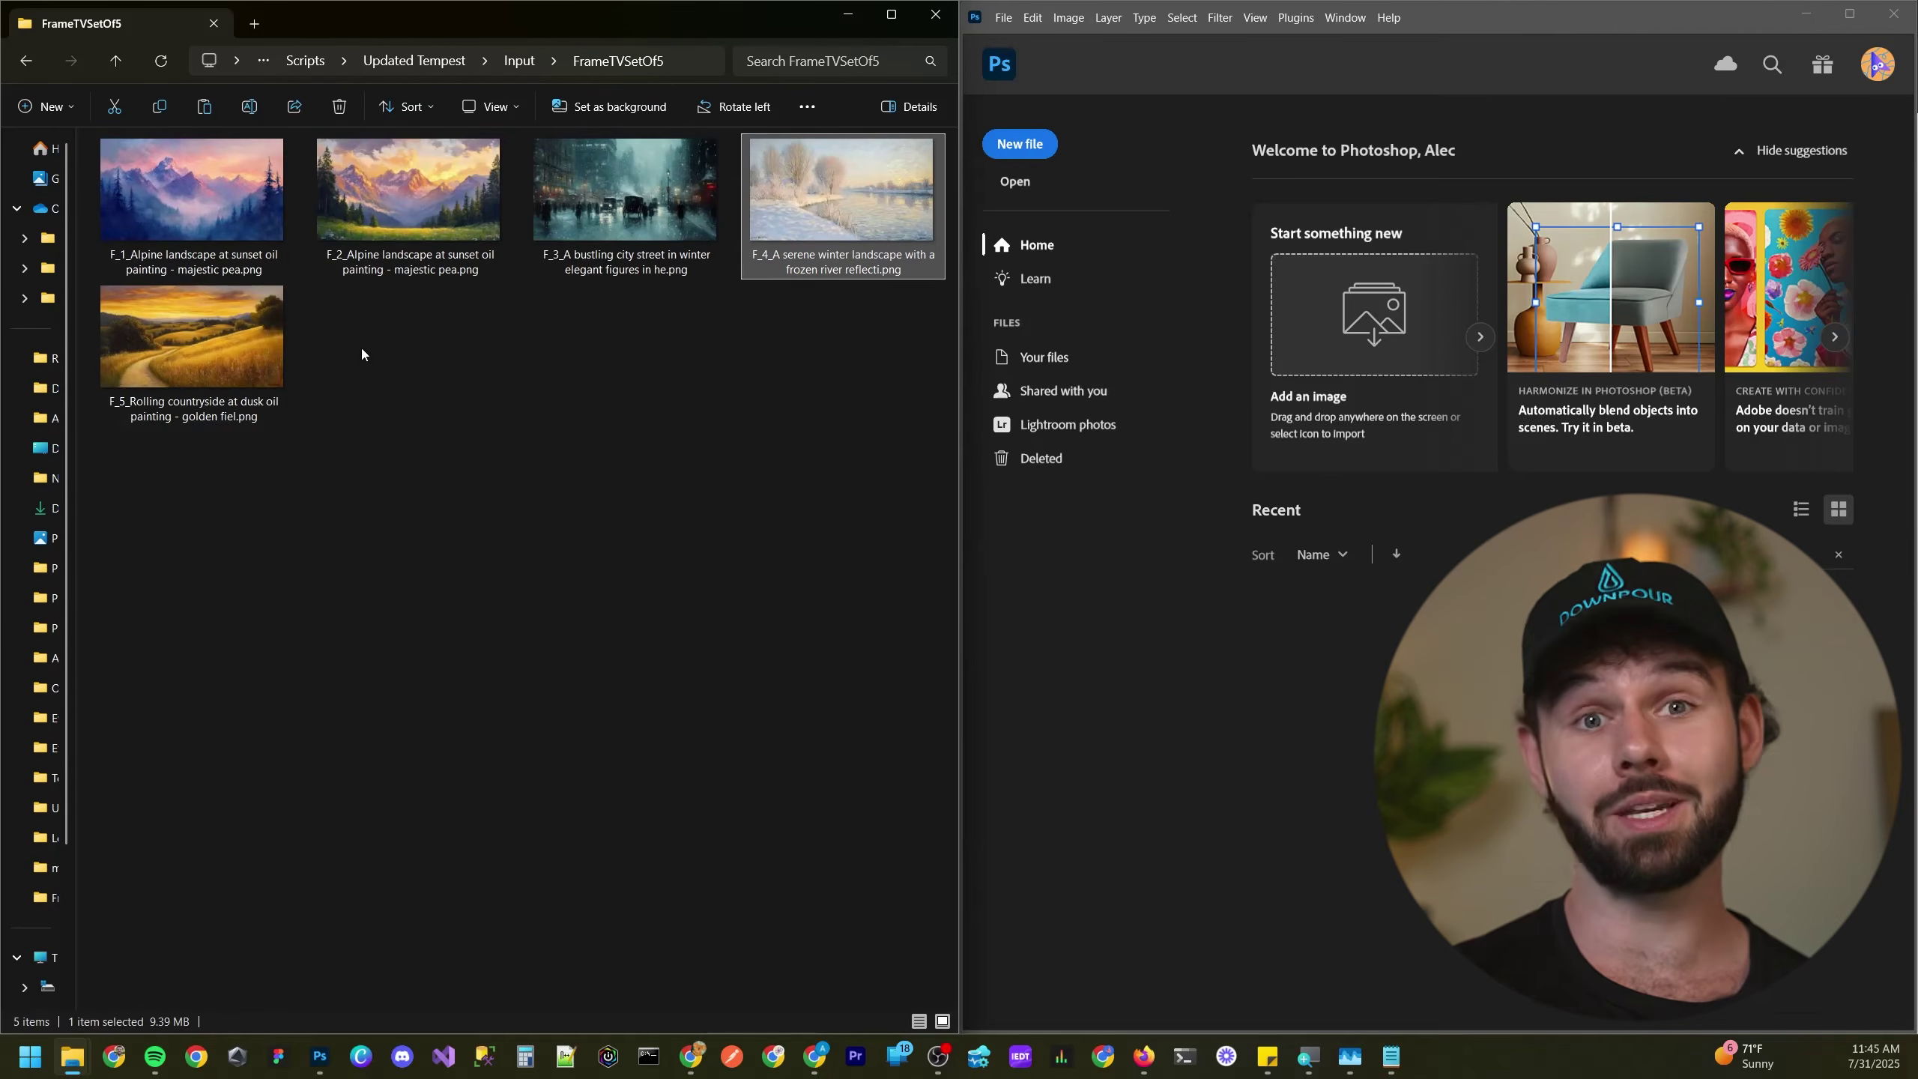
click(263, 345)
drag(831, 460, 215, 189)
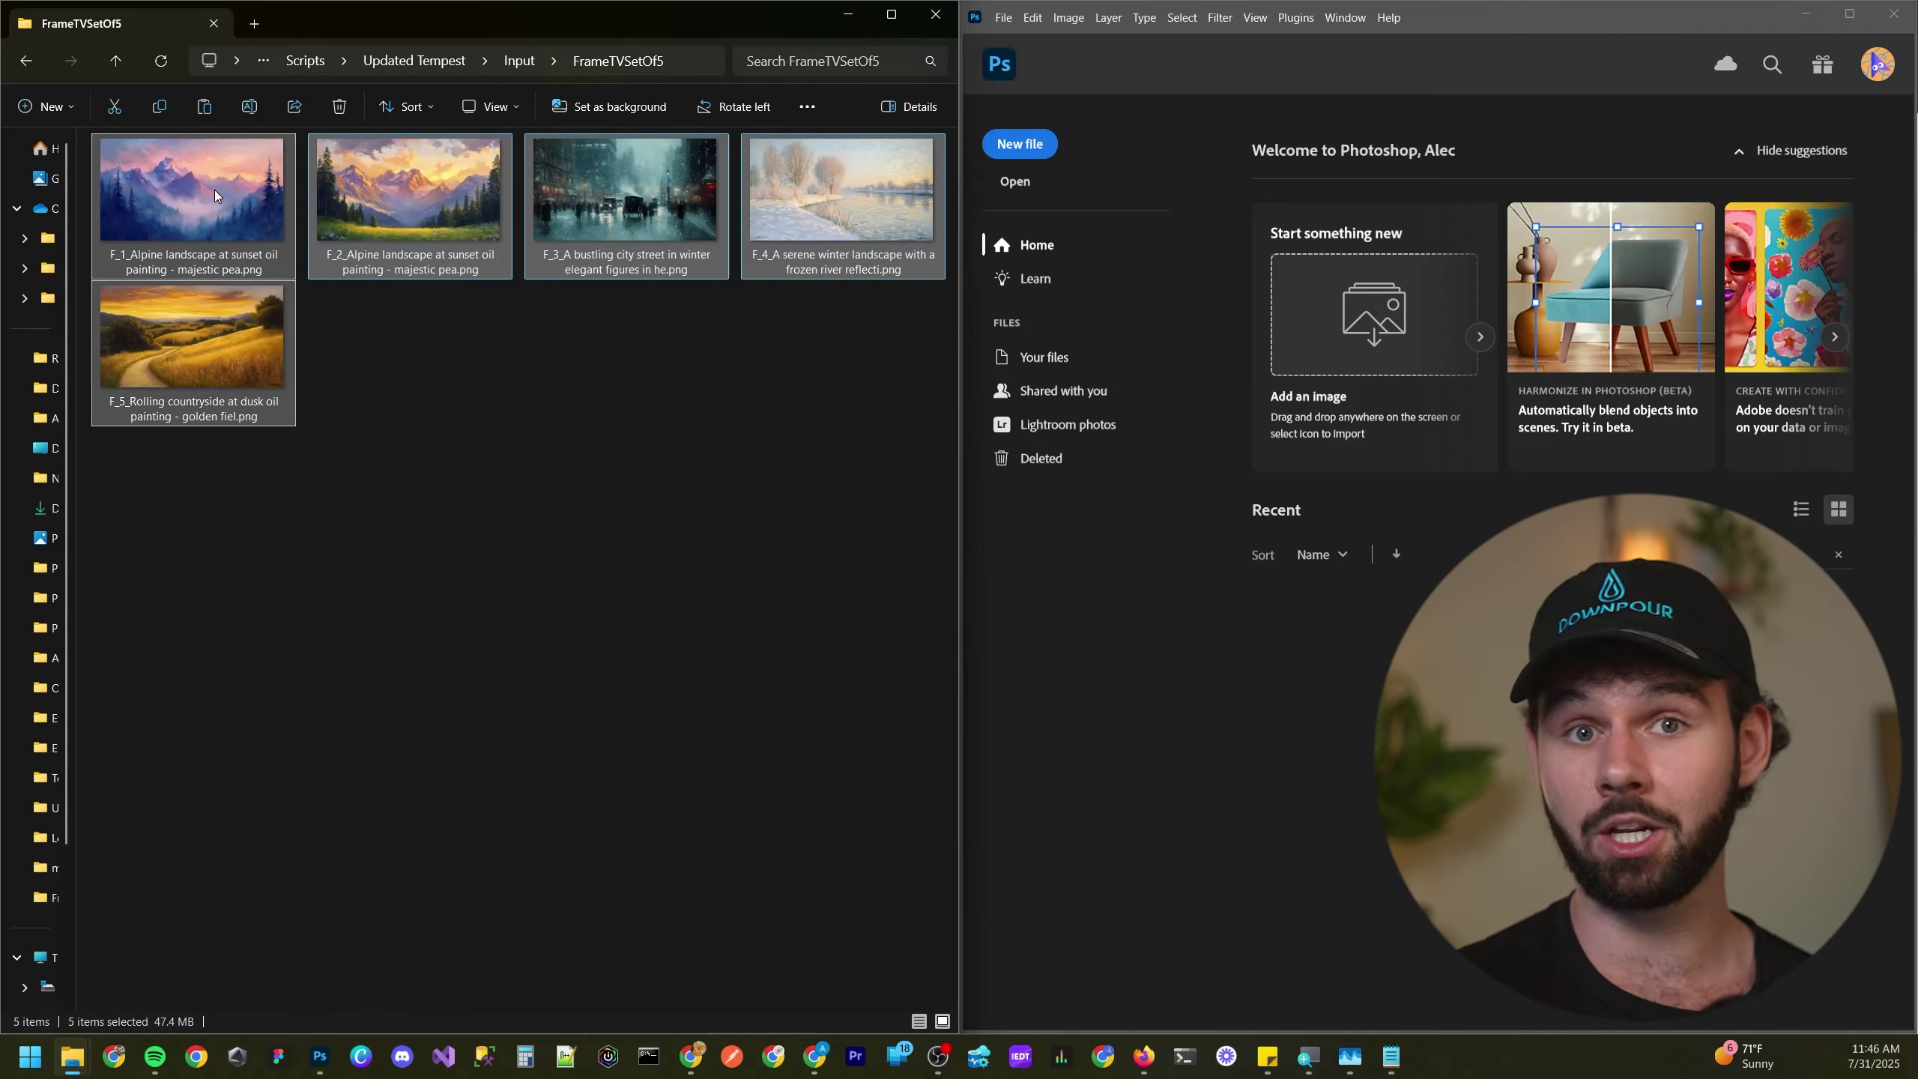
- Return to the Updated Tempest folder and load the Tempest.jsx script in Photoshop
click(532, 401)
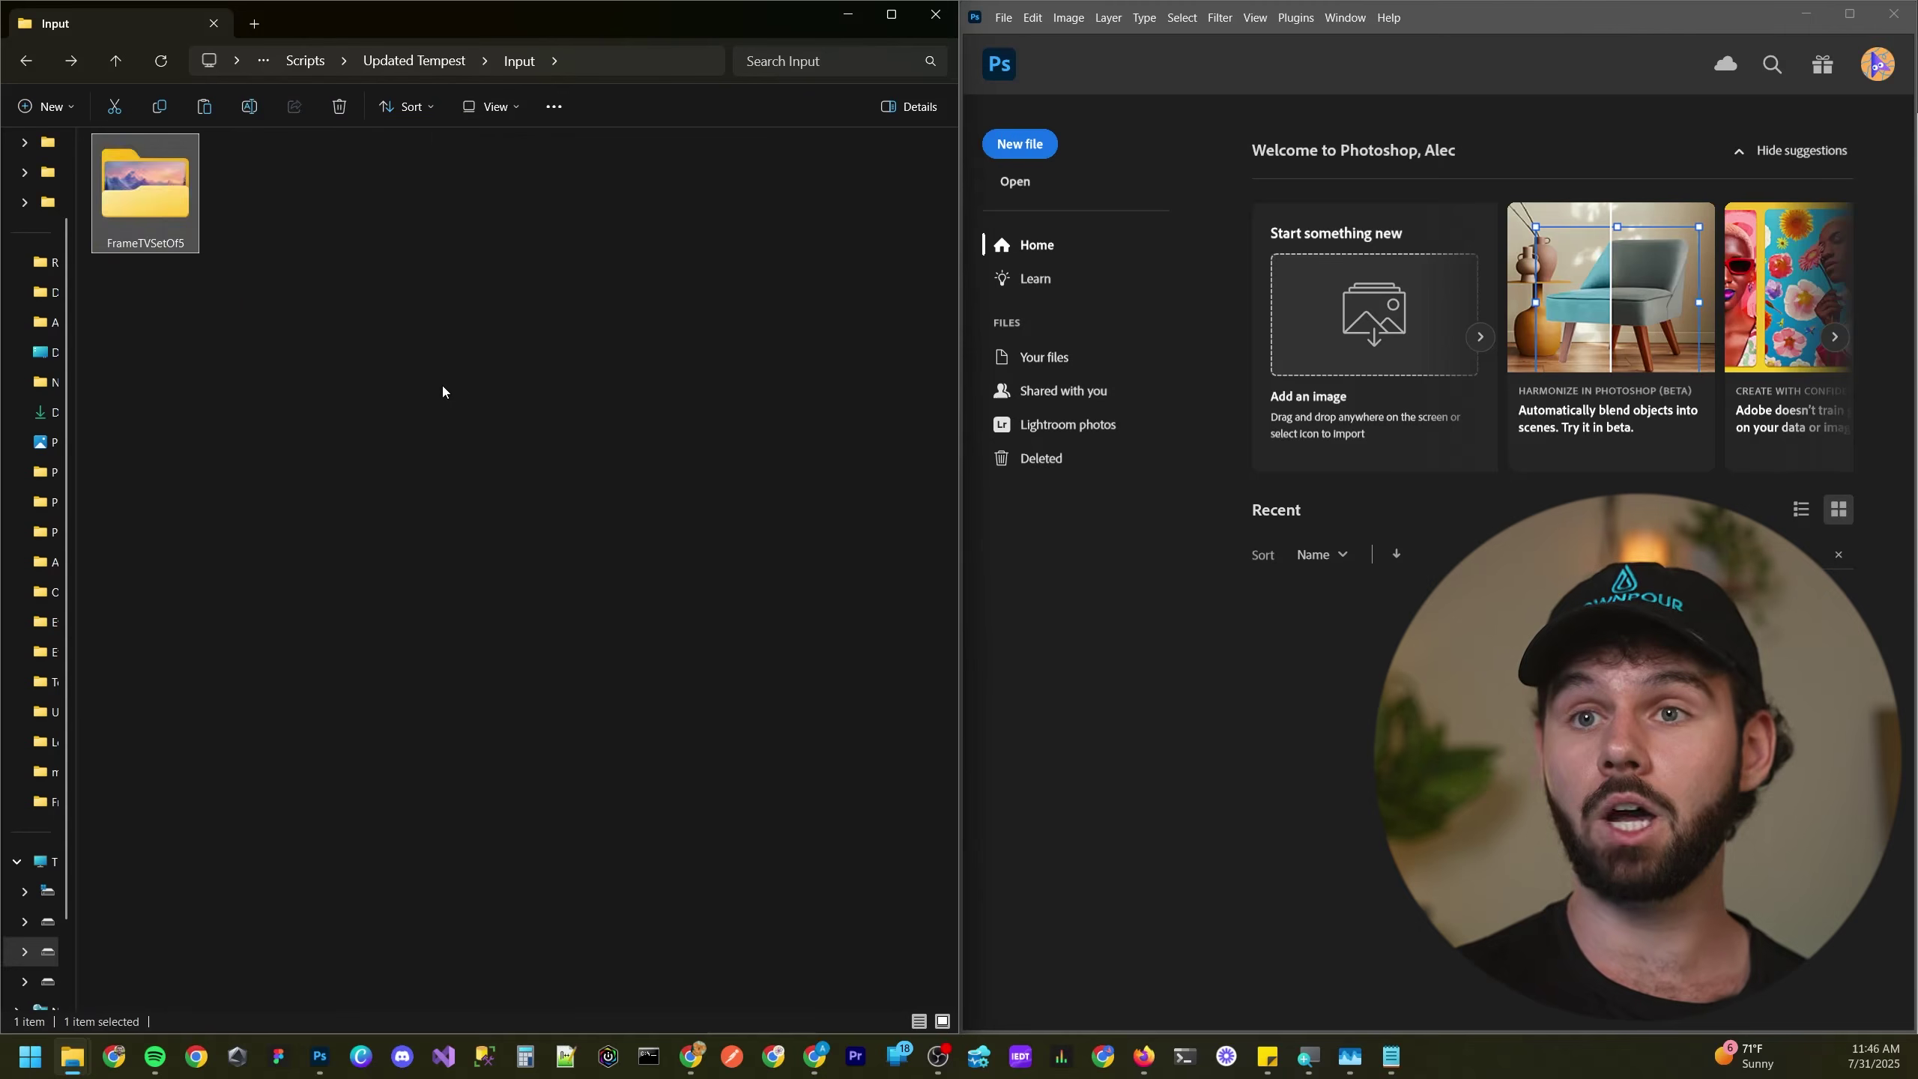
key(alt+Left)
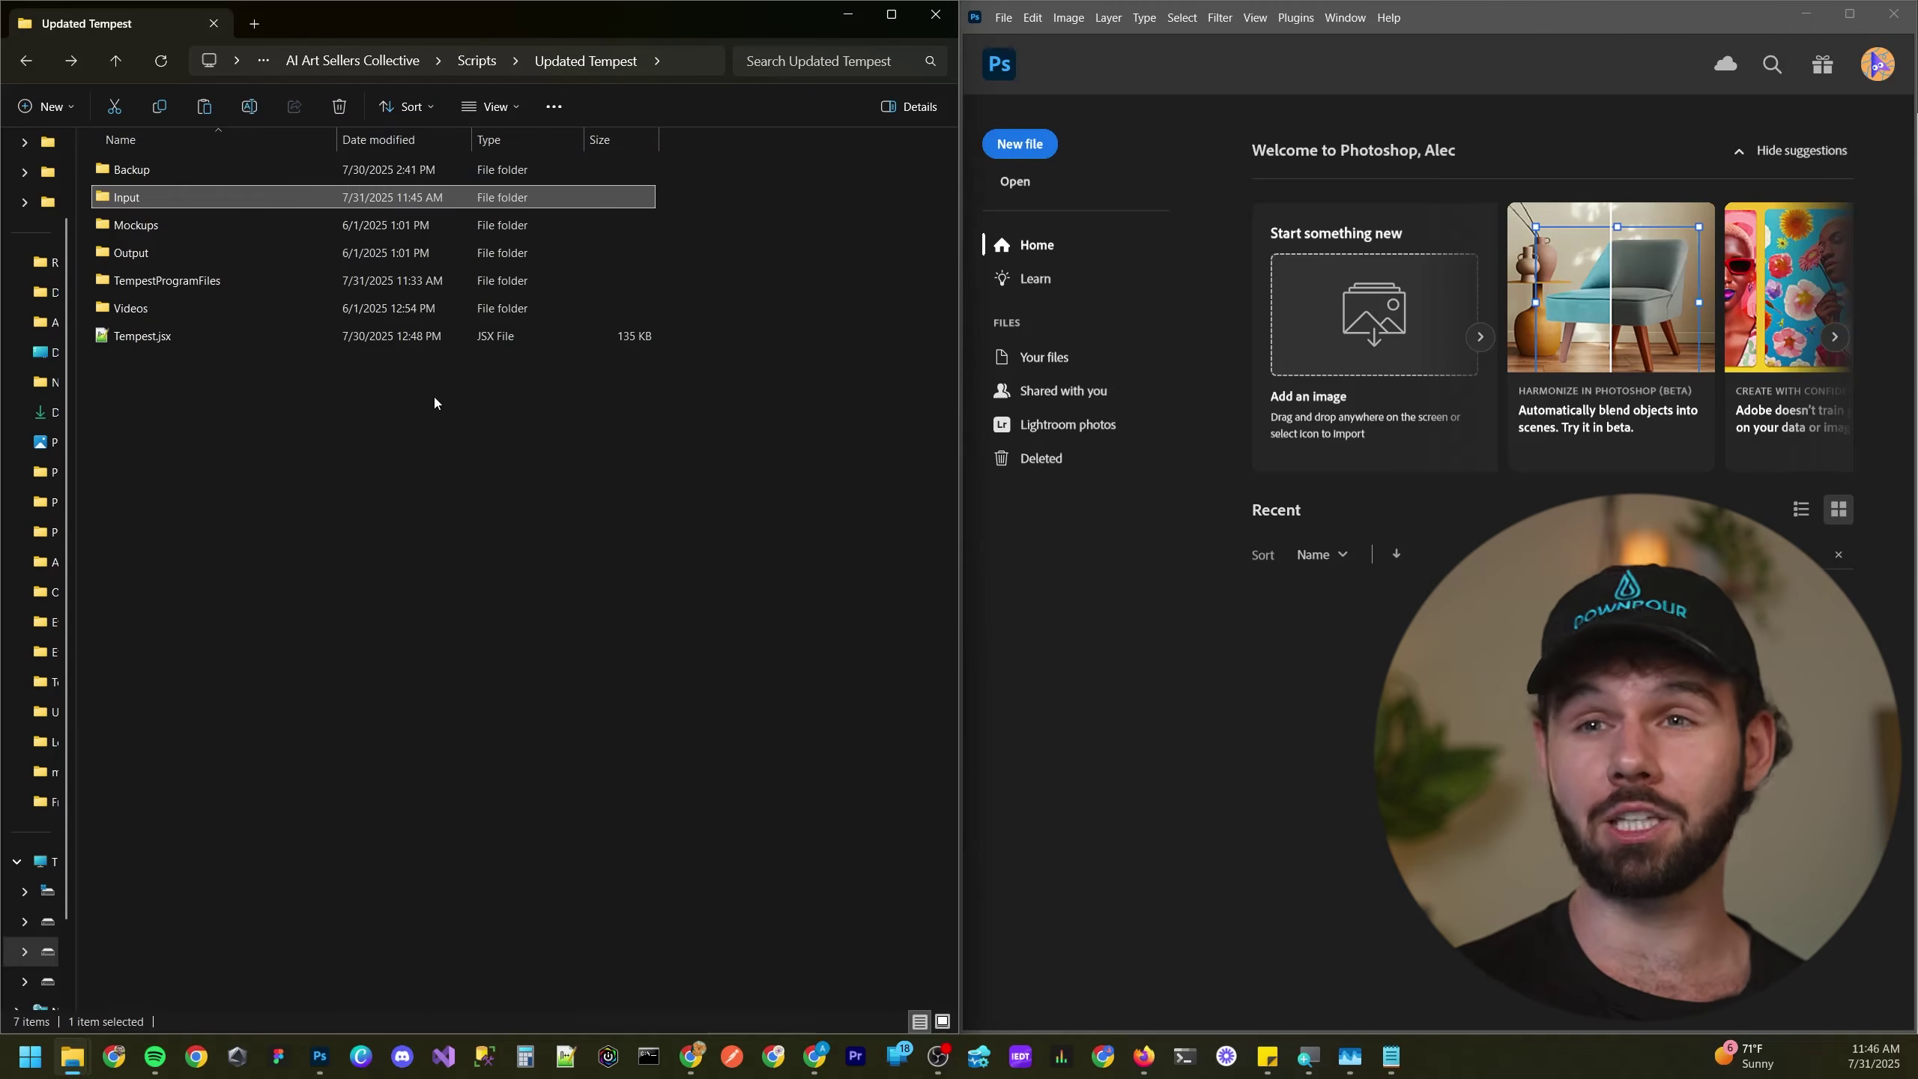
click(562, 520)
click(1003, 17)
mouse_move(1058, 479)
click(1276, 667)
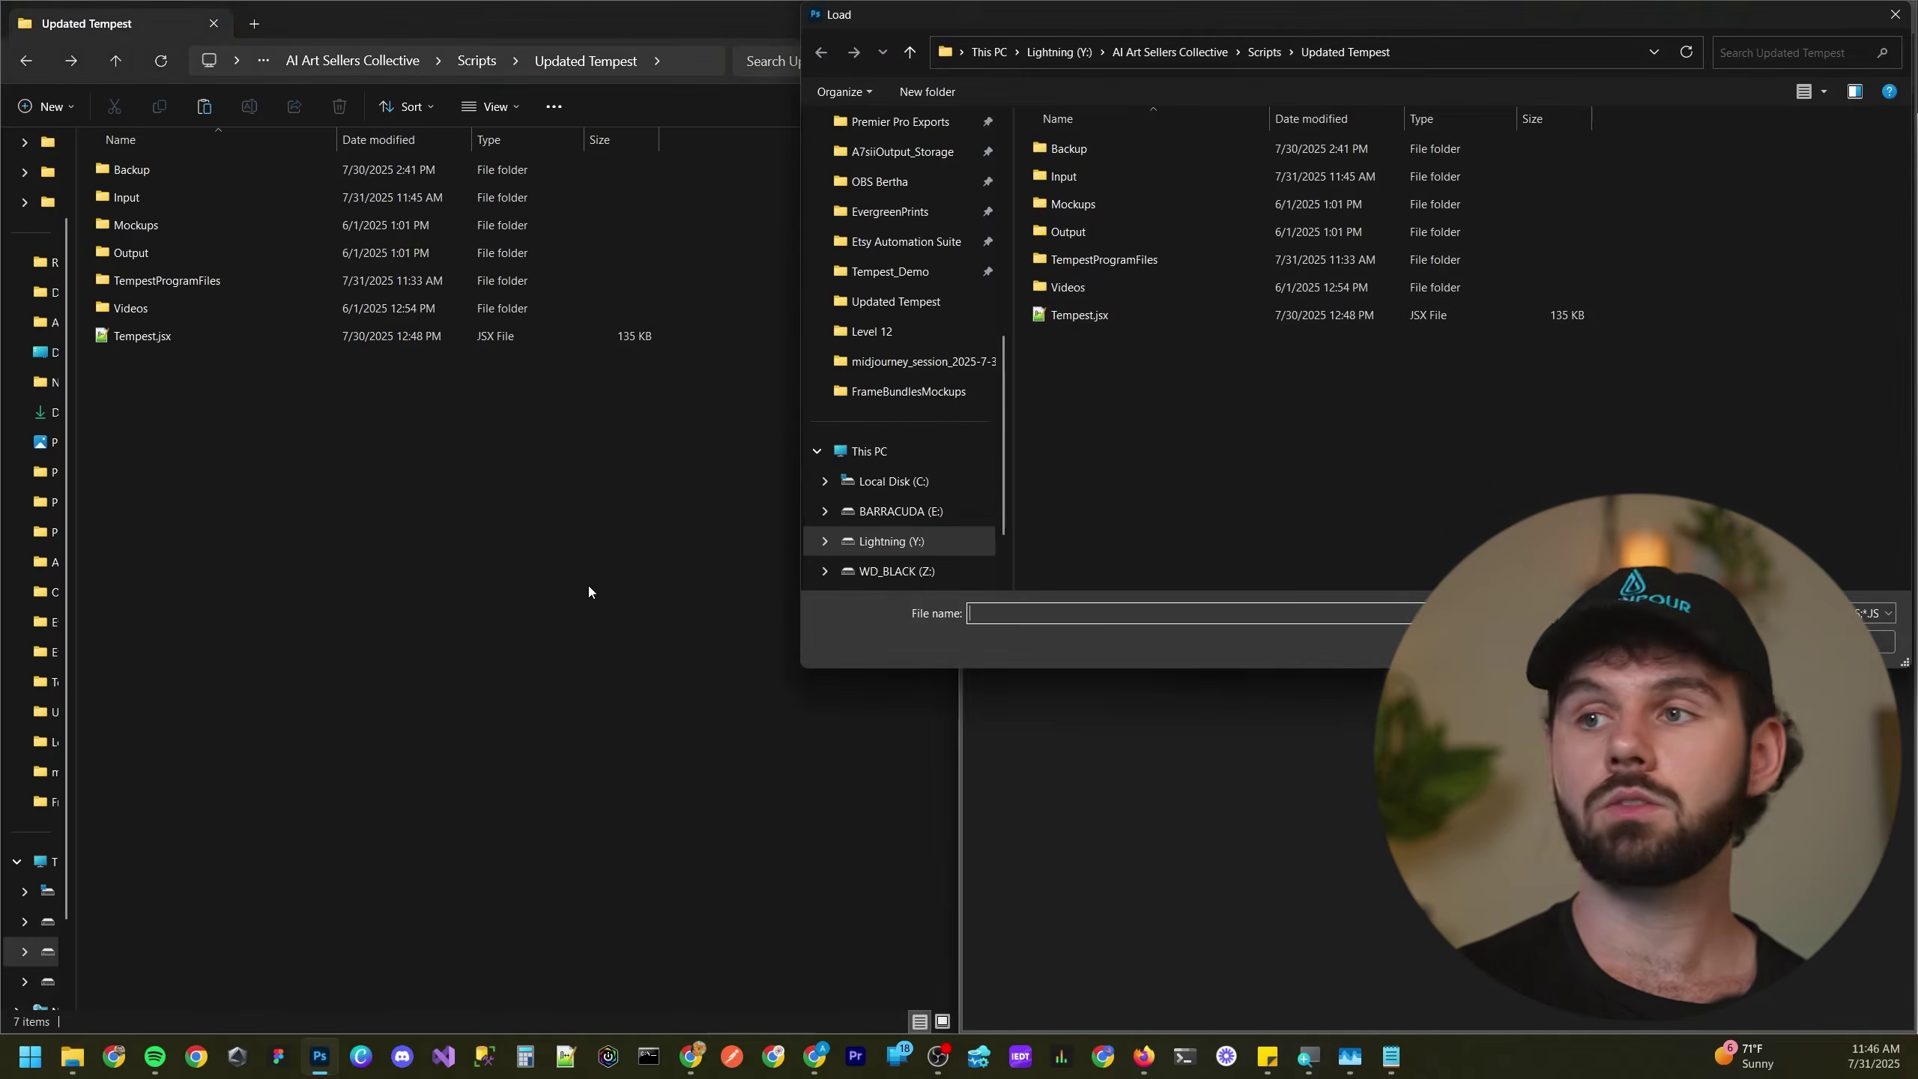
double_click(1050, 322)
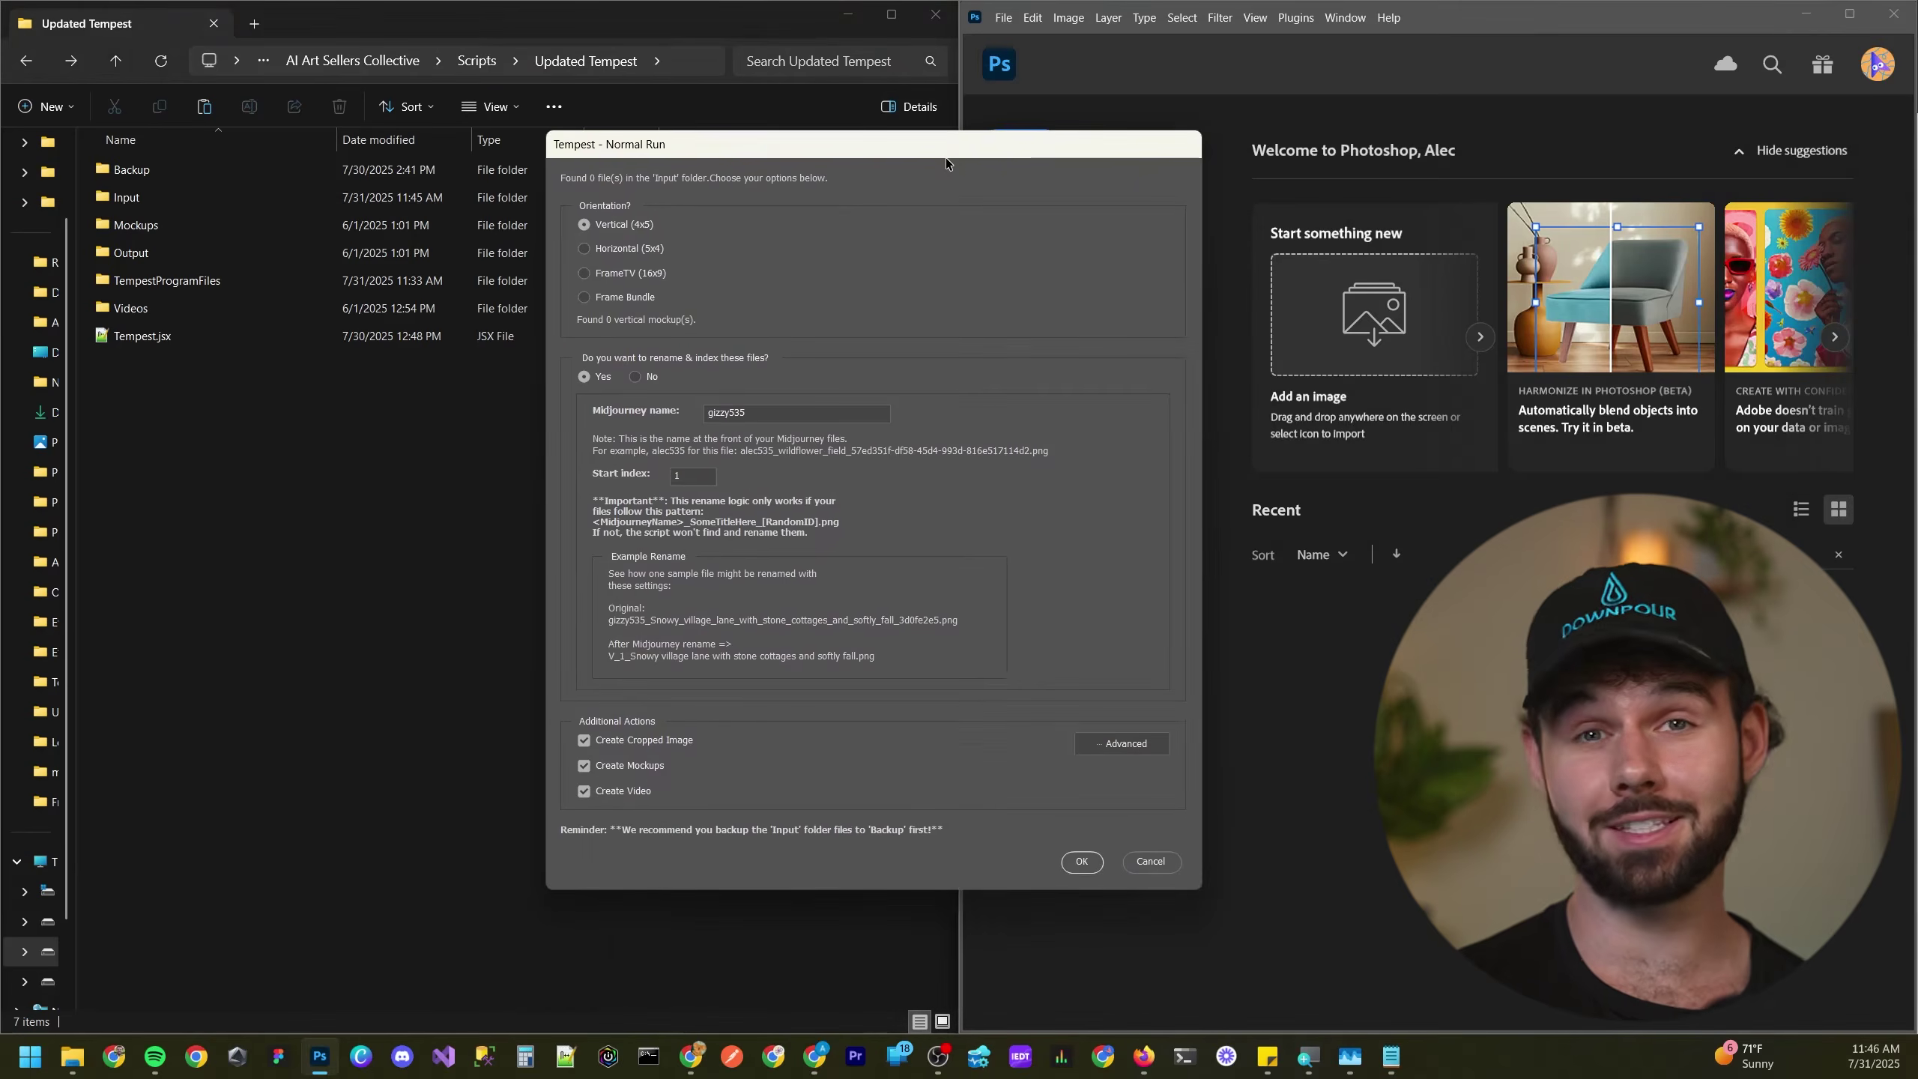
- Configure Tempest for Frame Bundle with auto-assigned placement and start index 3, and bring up the Input folder in the file explorer
click(625, 299)
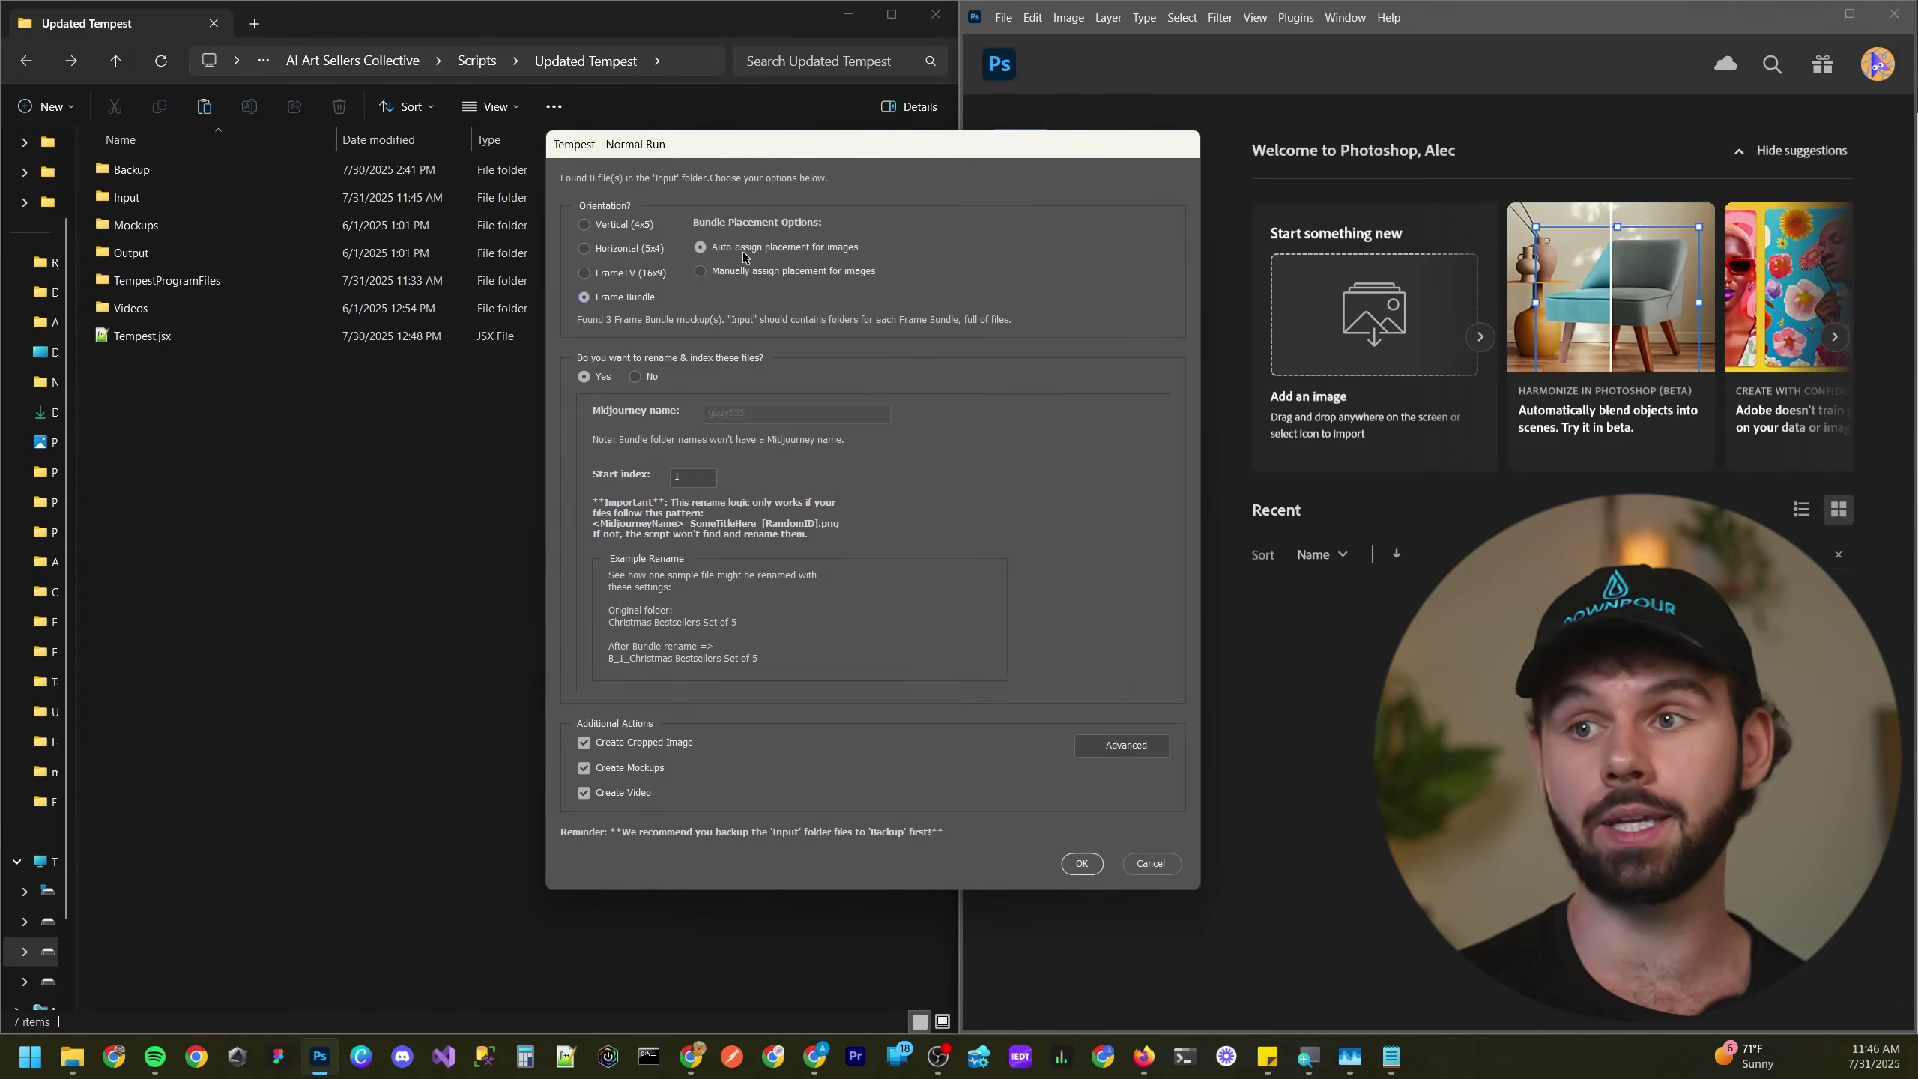
double_click(705, 479)
text(3)
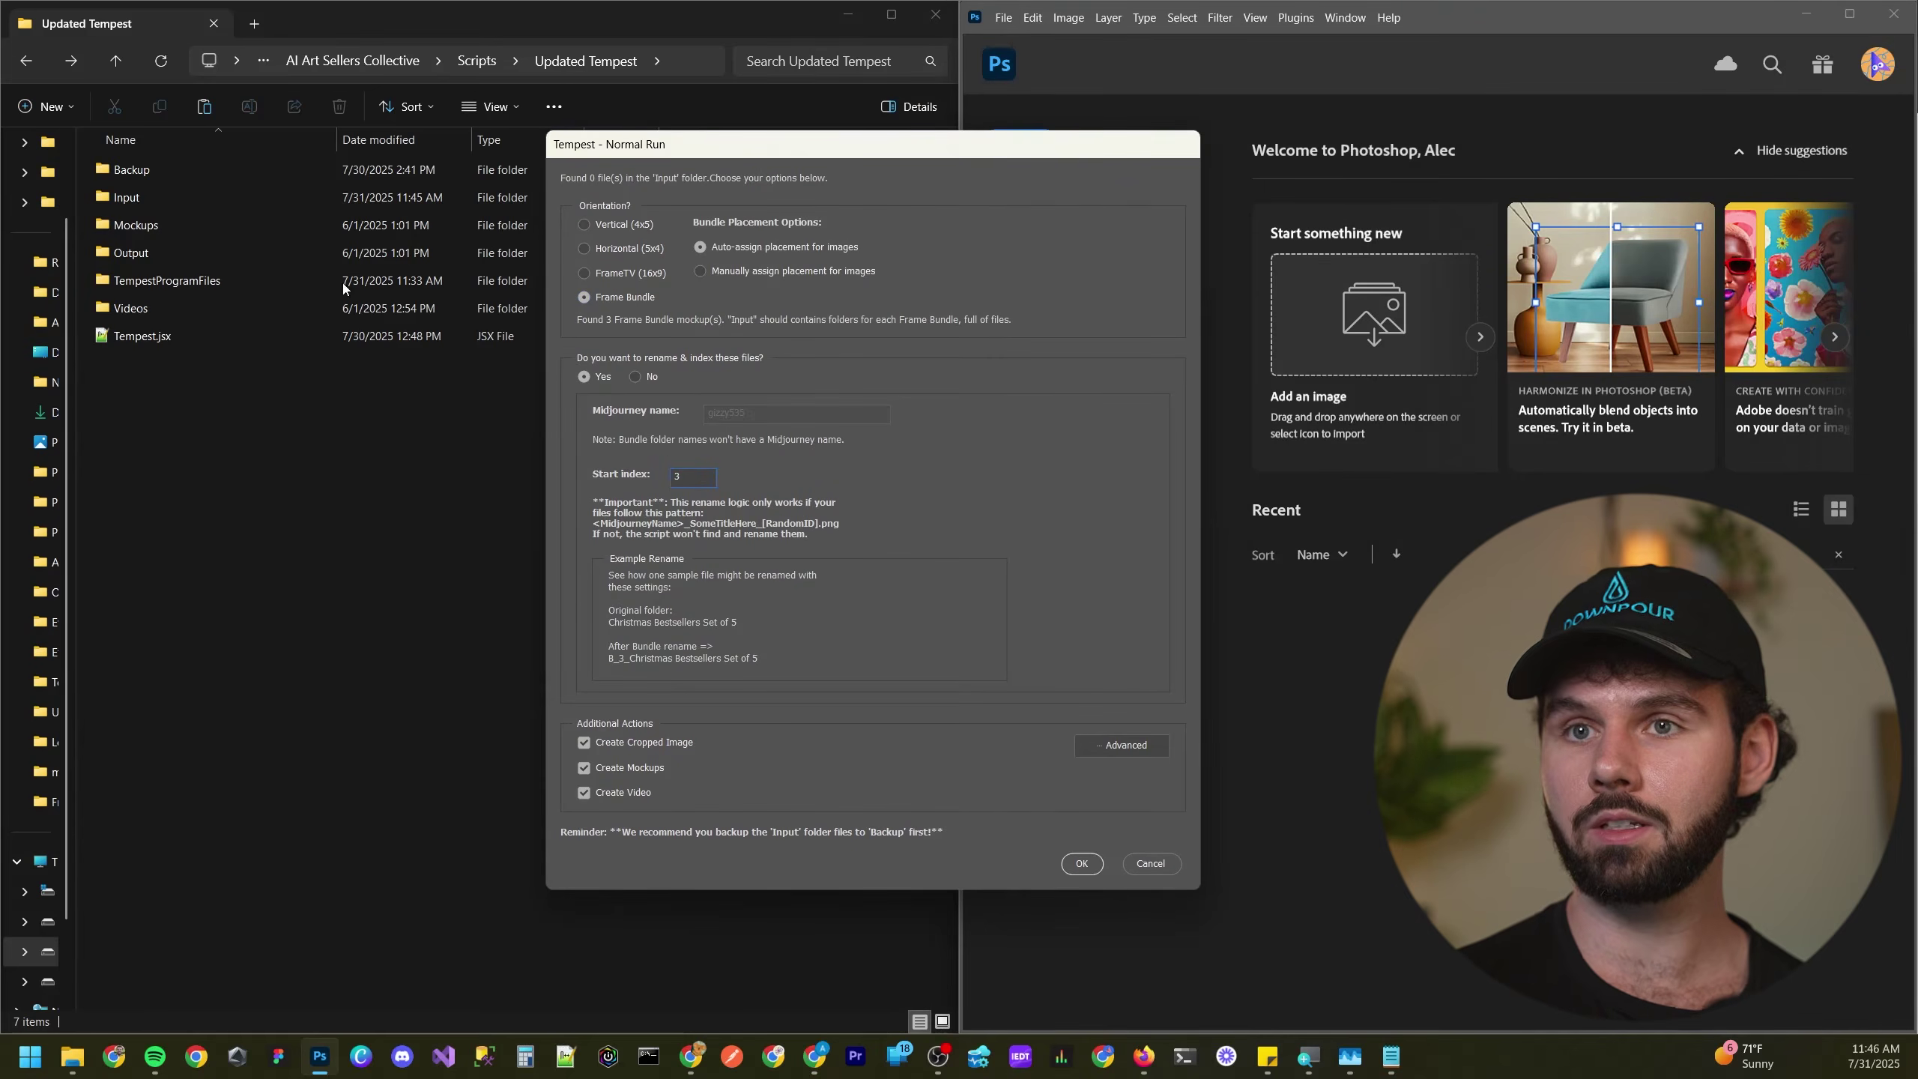
double_click(238, 197)
click(1069, 485)
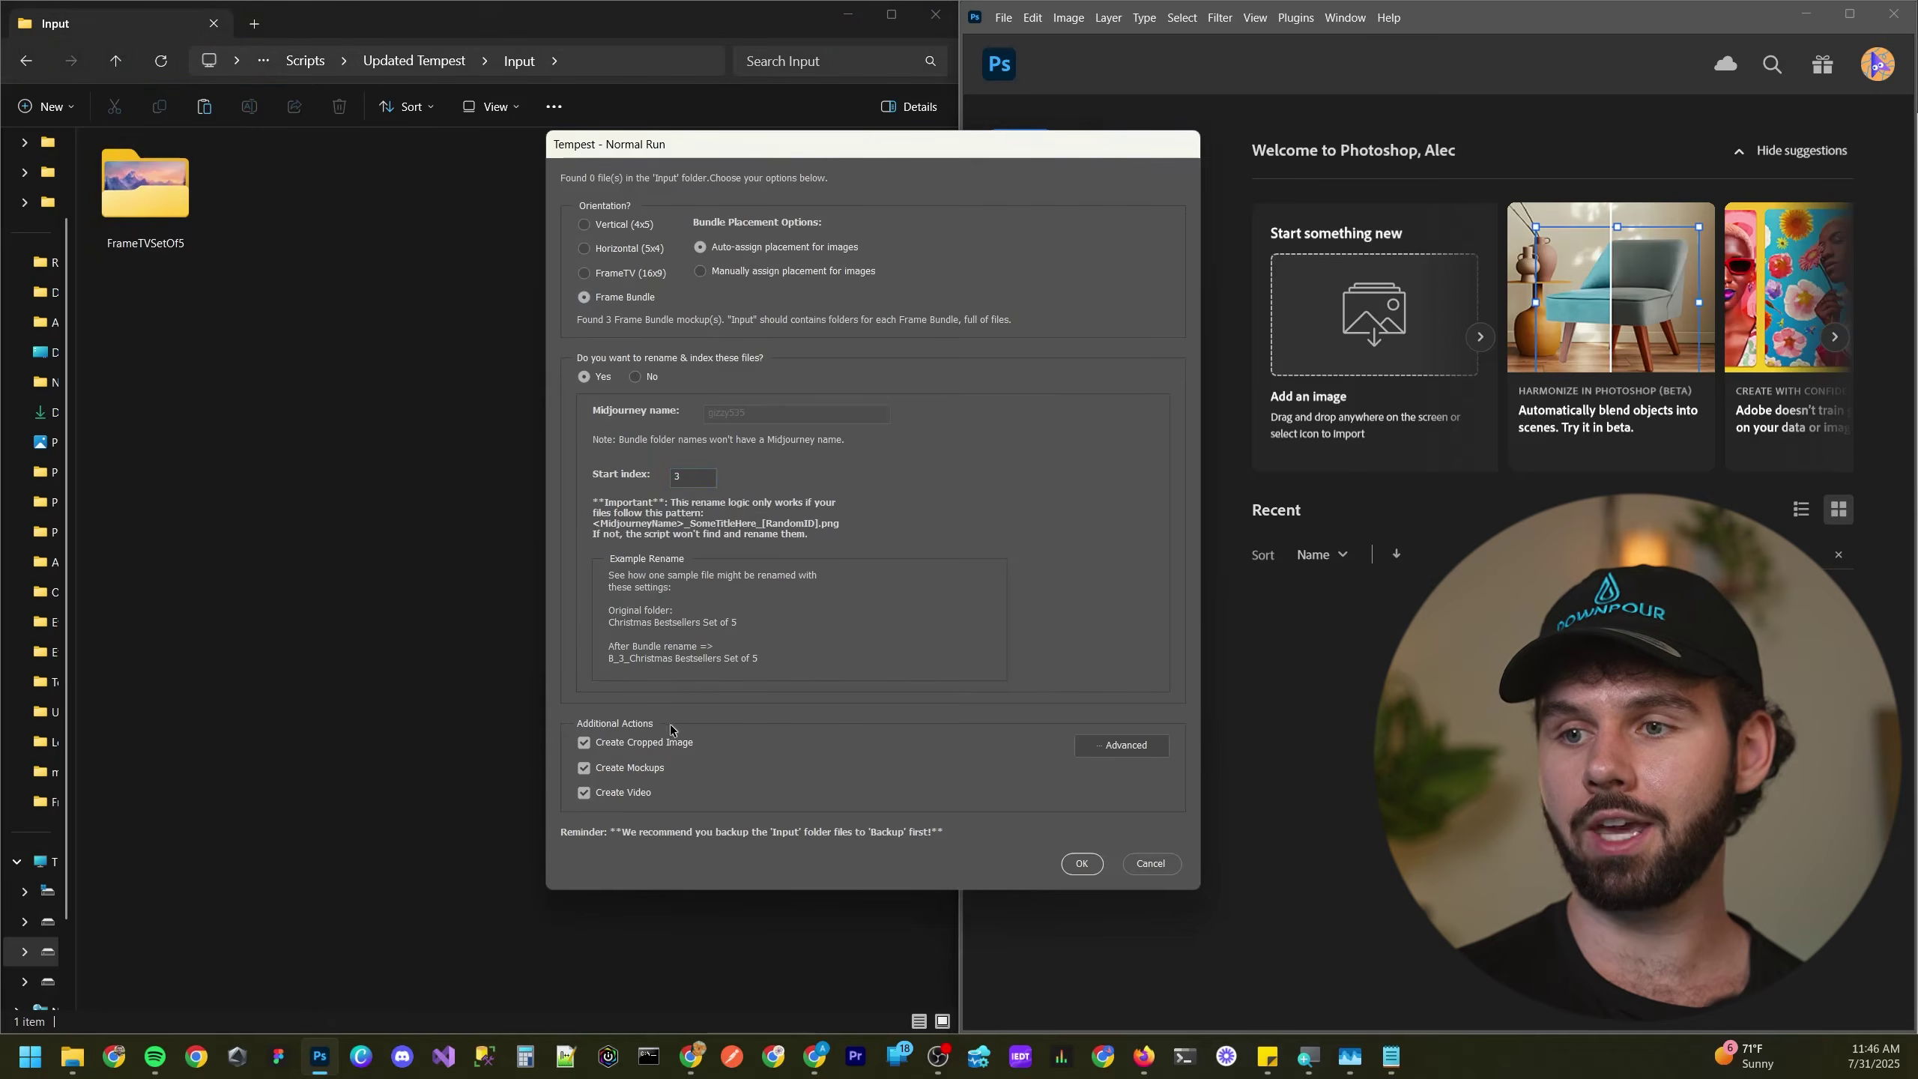
- View the Frame Bundle output dimensions in the advanced settings, close them without saving, and run Tempest on FrameTVSetOf5
click(1114, 746)
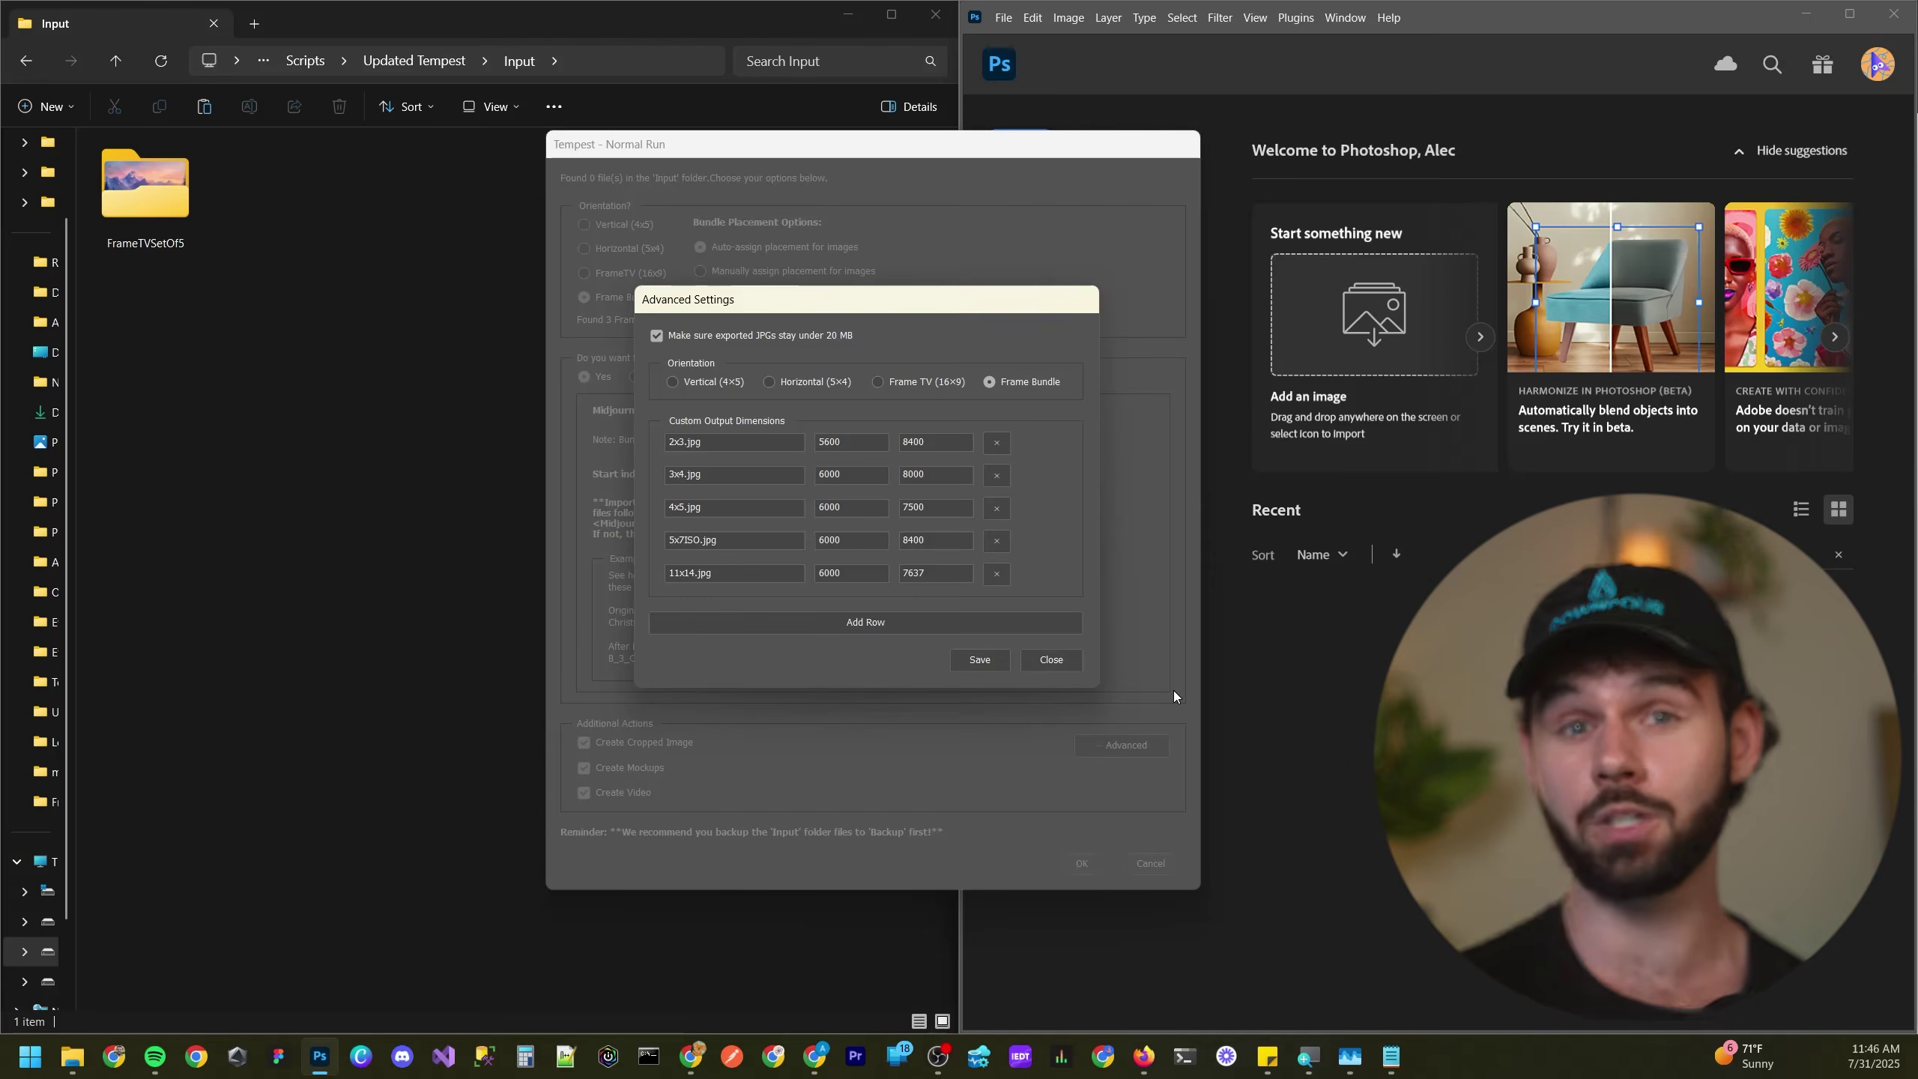
click(1035, 661)
click(1083, 863)
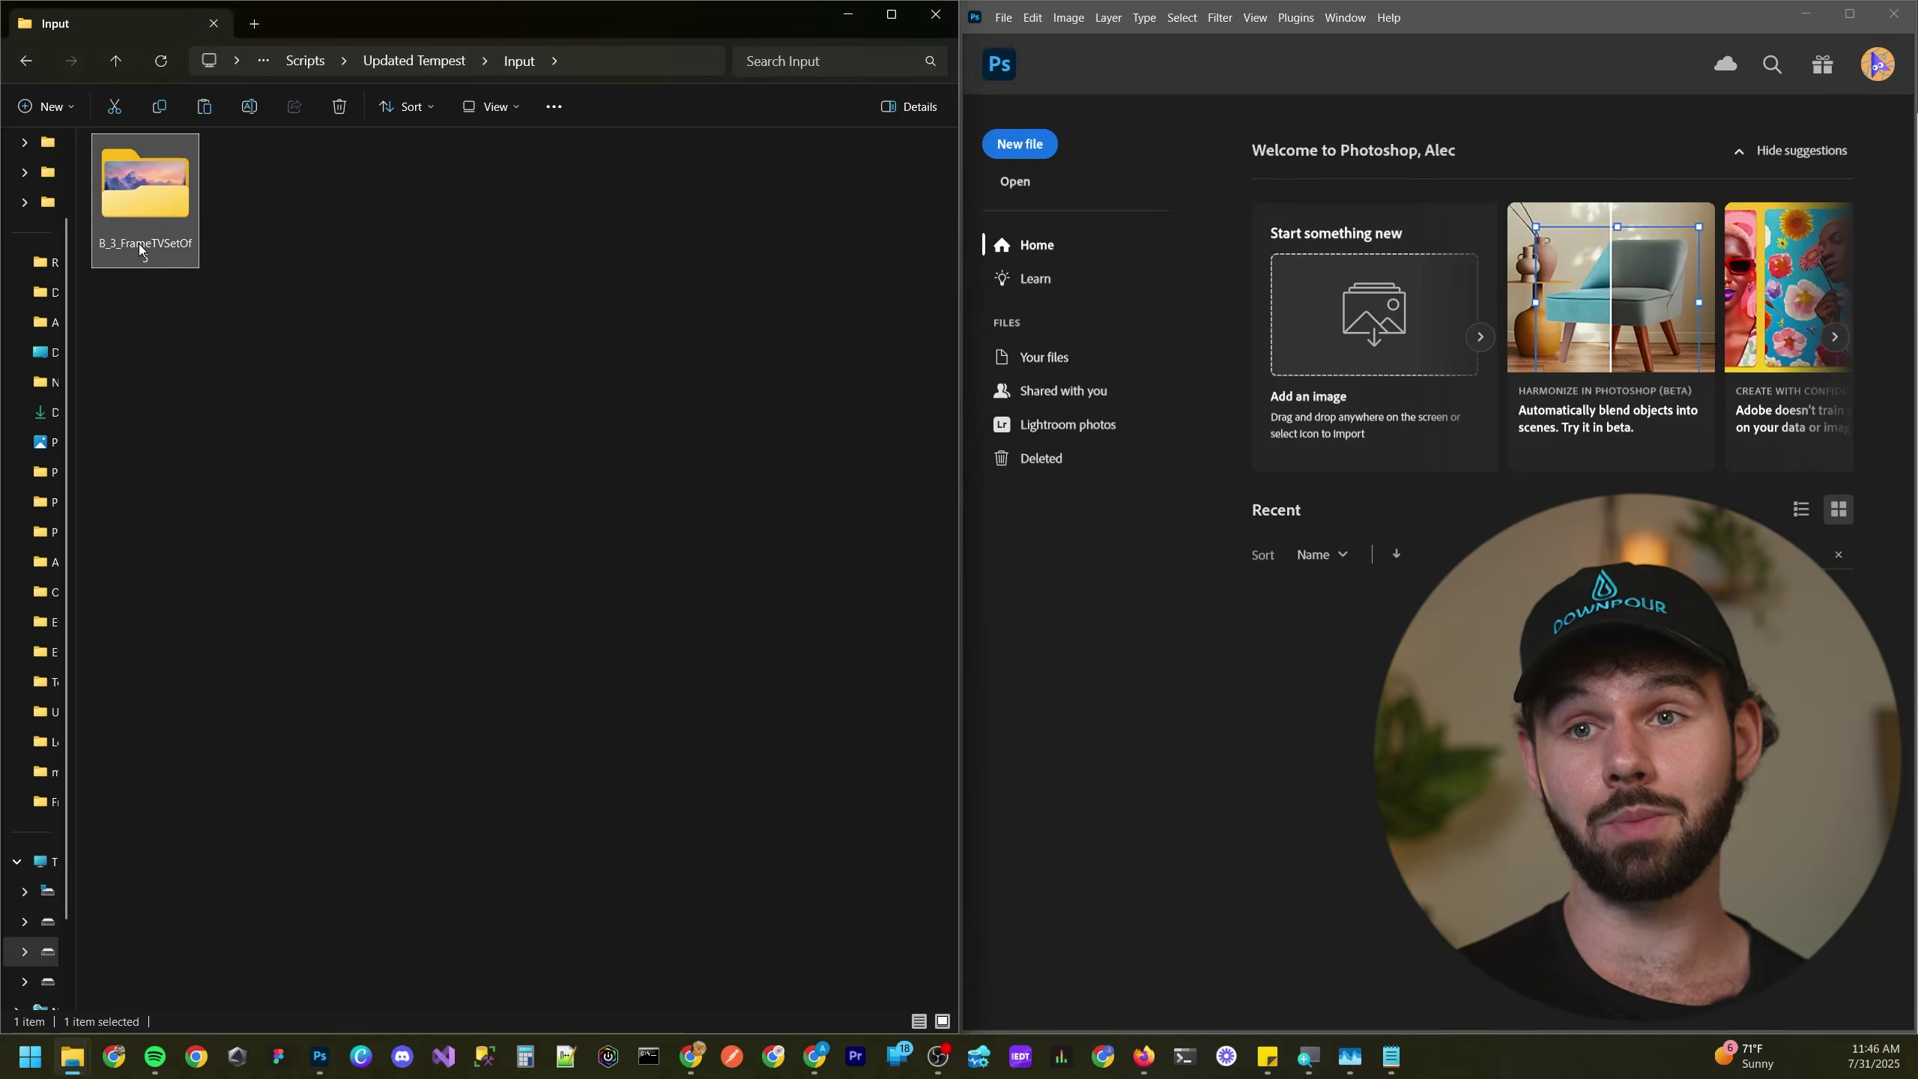
click(138, 243)
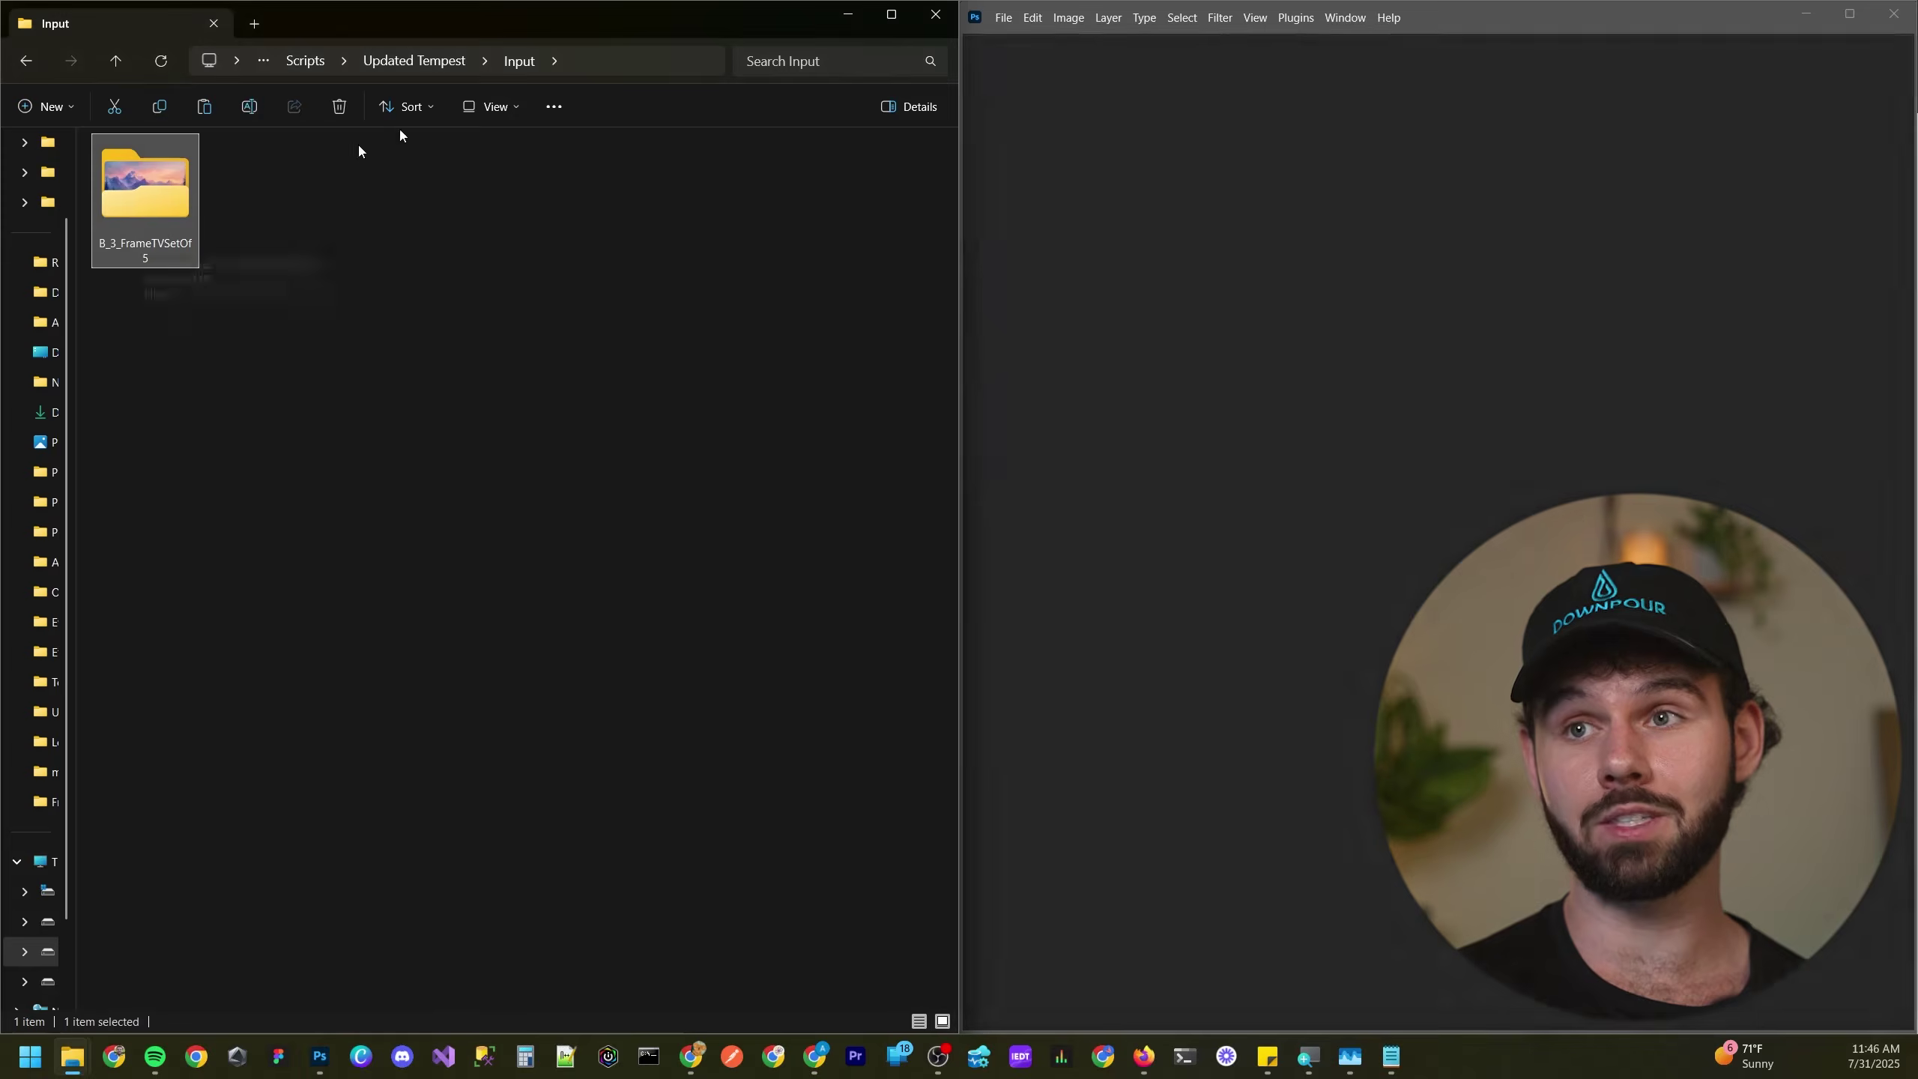
- Open B_3_FrameTVSetOf5 inside the FrameBundles output folder and view the generated Frame TV mockups at a larger thumbnail size
key(alt+Up)
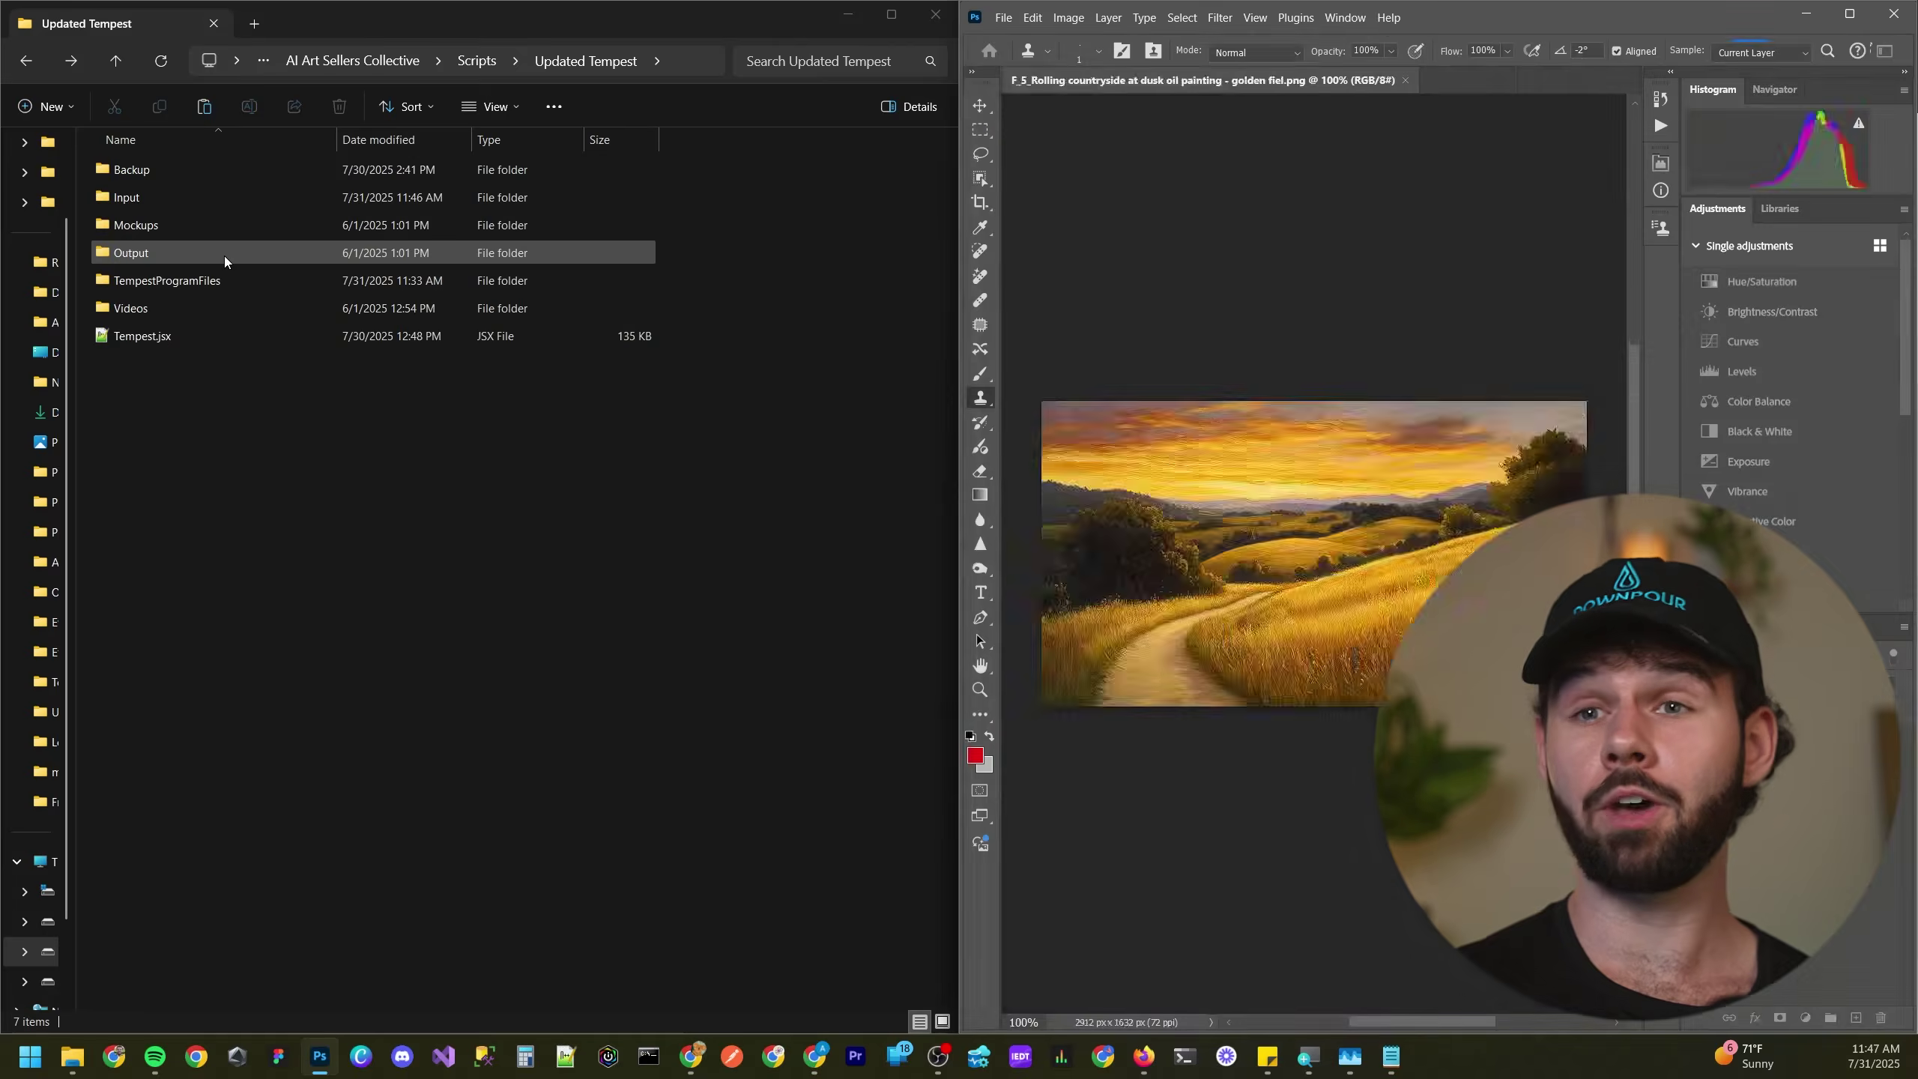
double_click(225, 255)
click(209, 227)
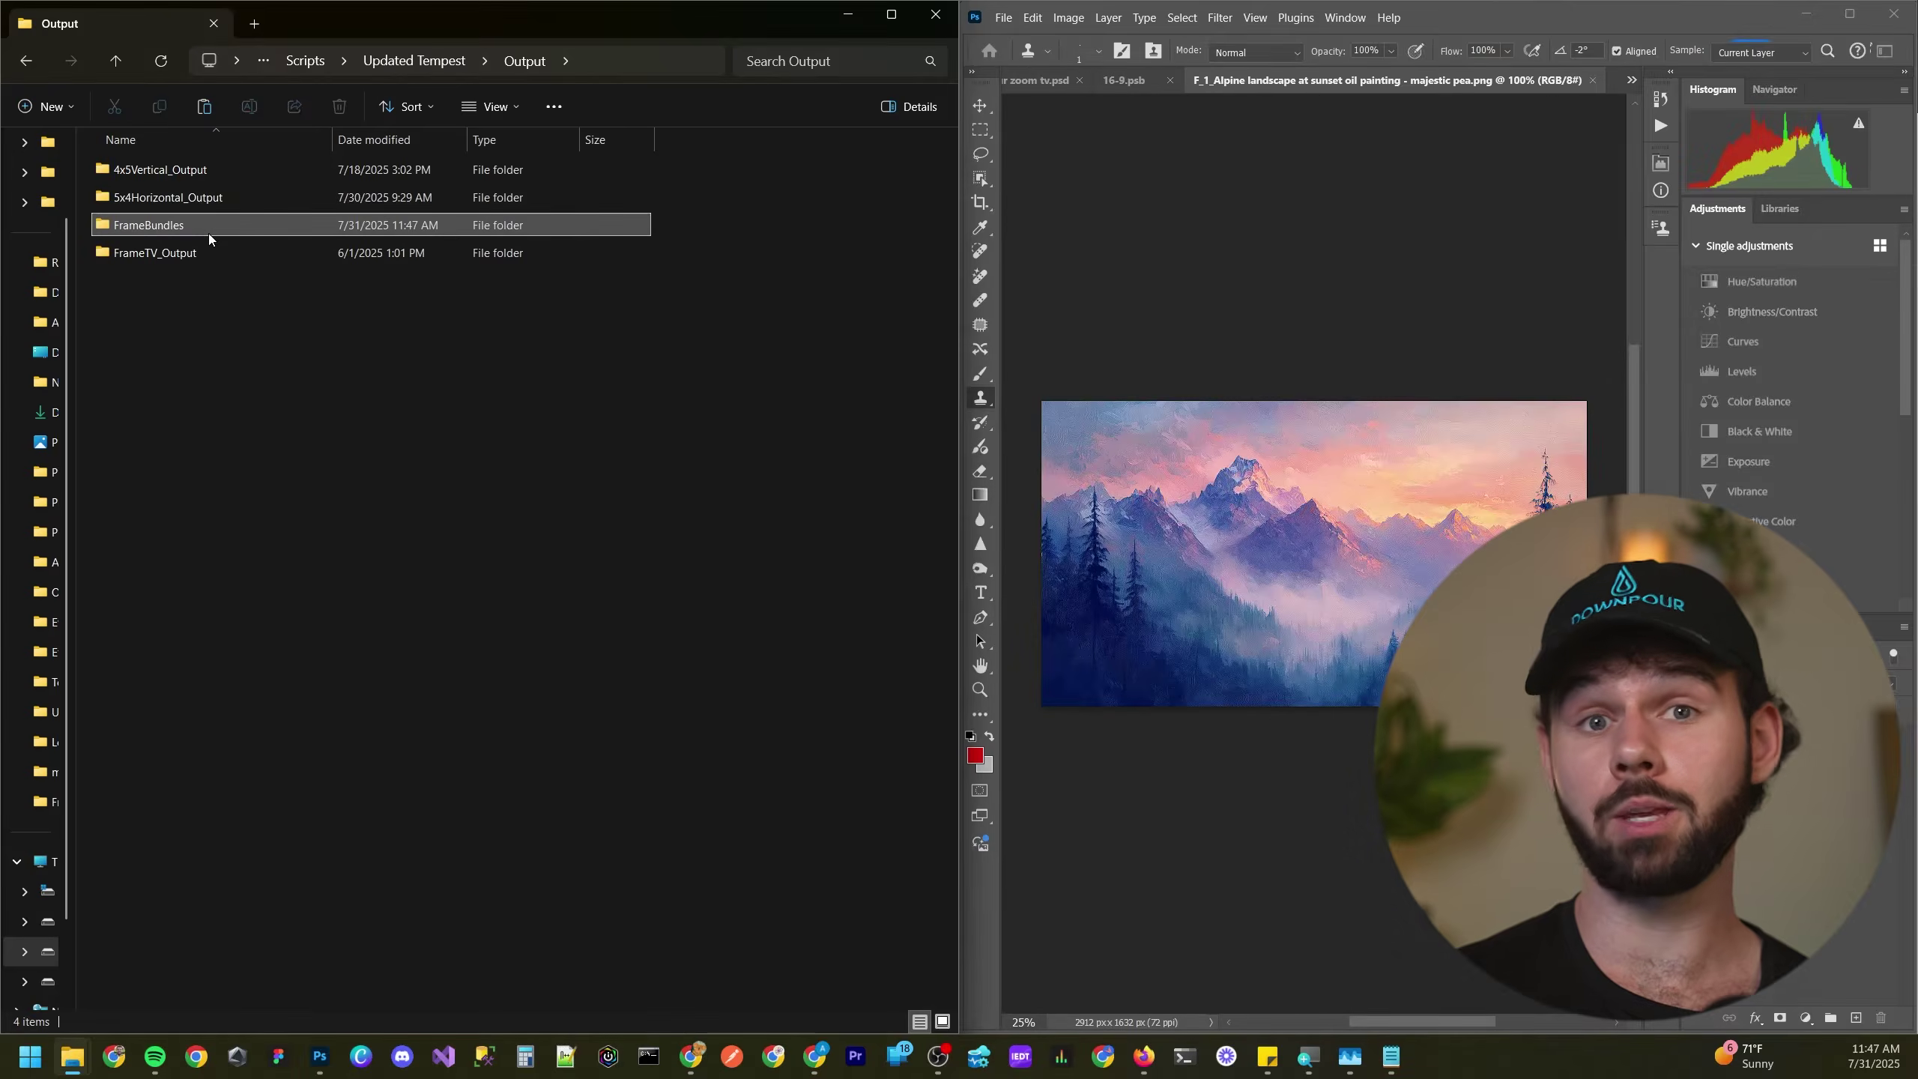
double_click(206, 228)
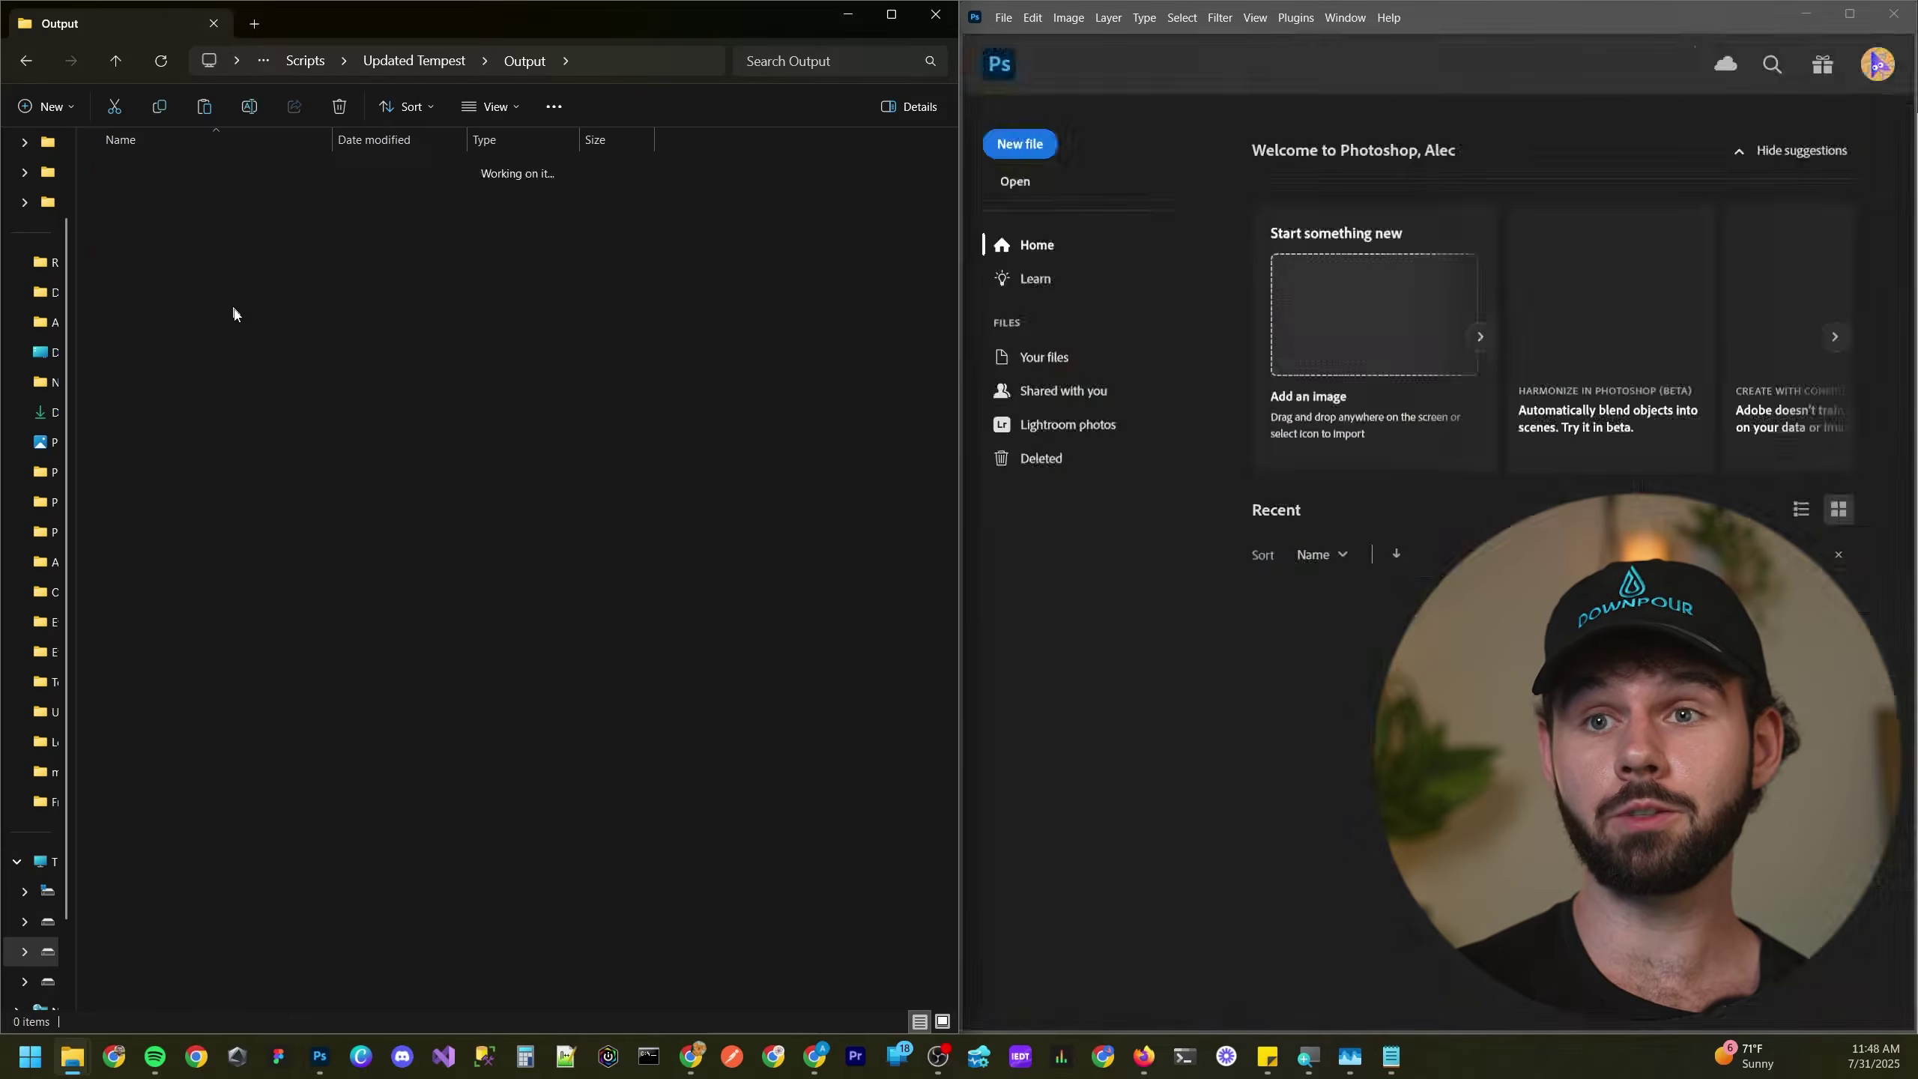
click(190, 229)
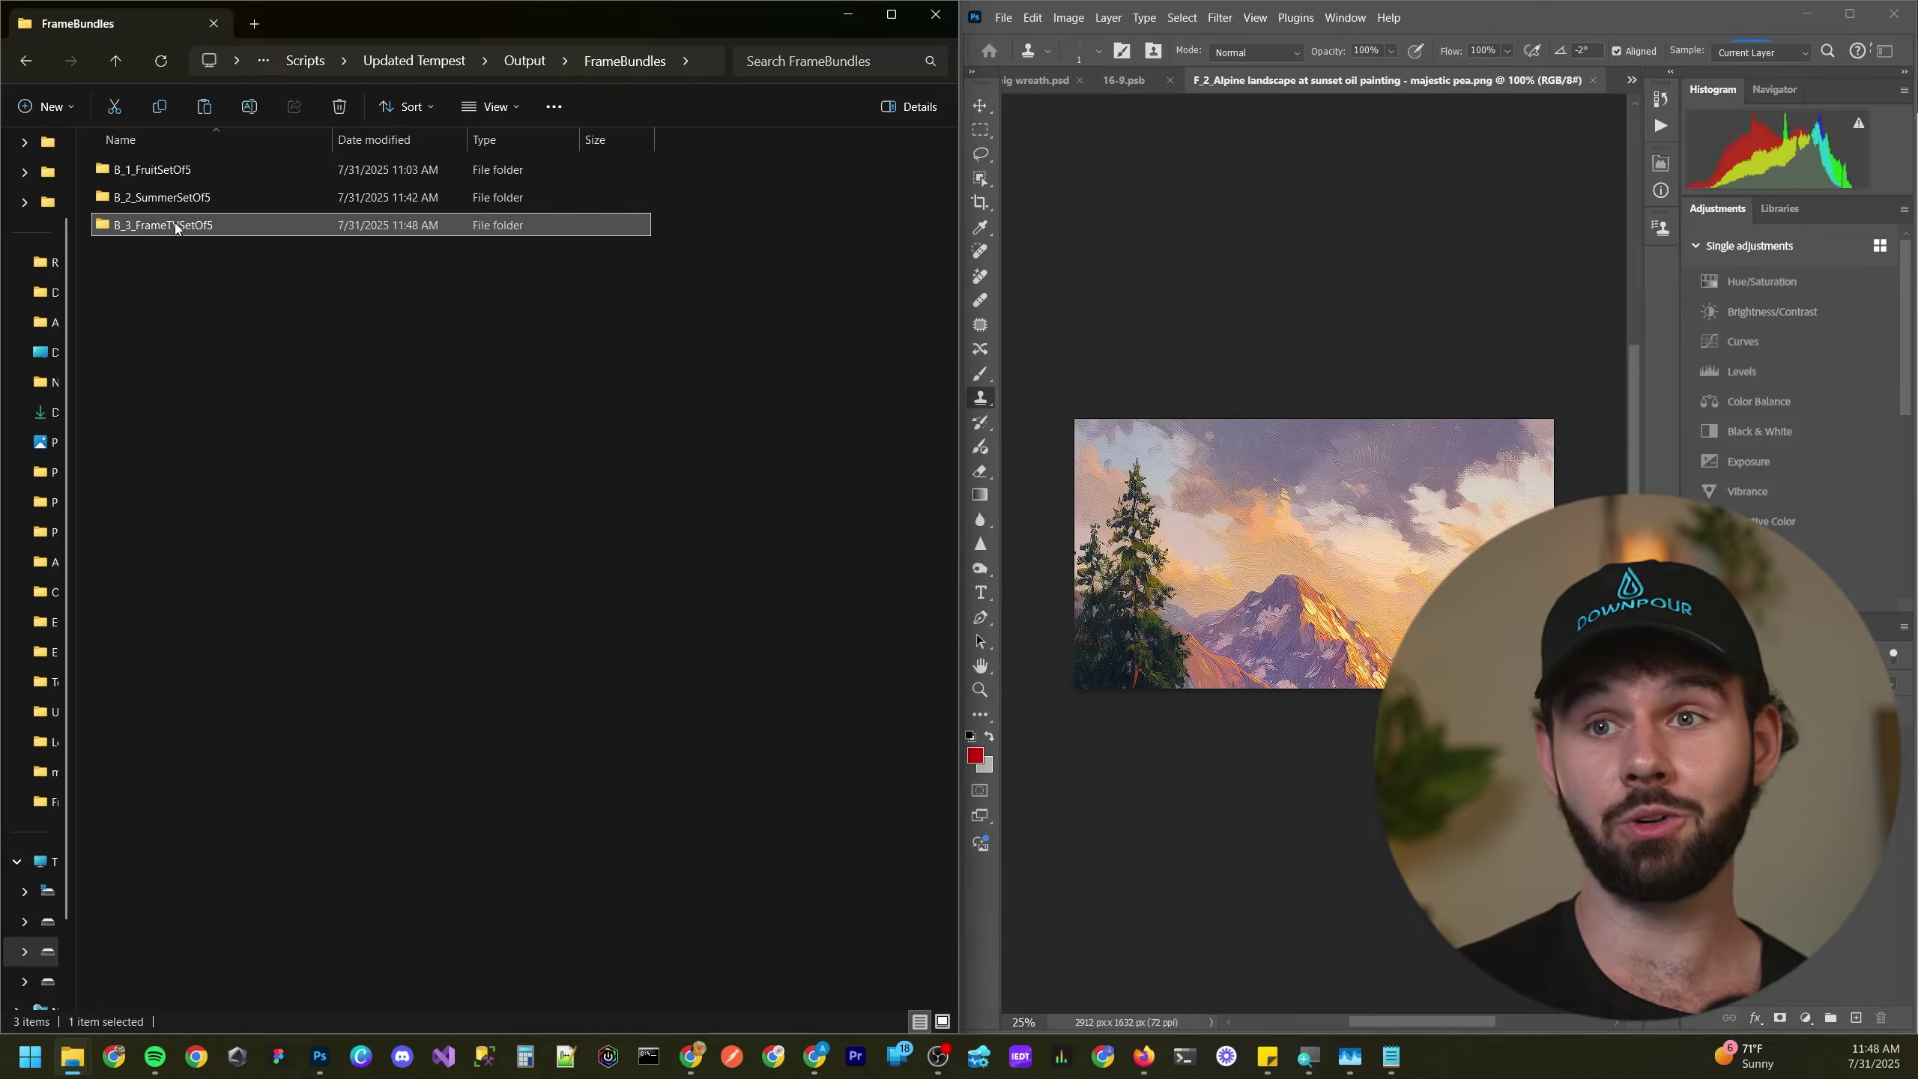
double_click(211, 226)
click(178, 220)
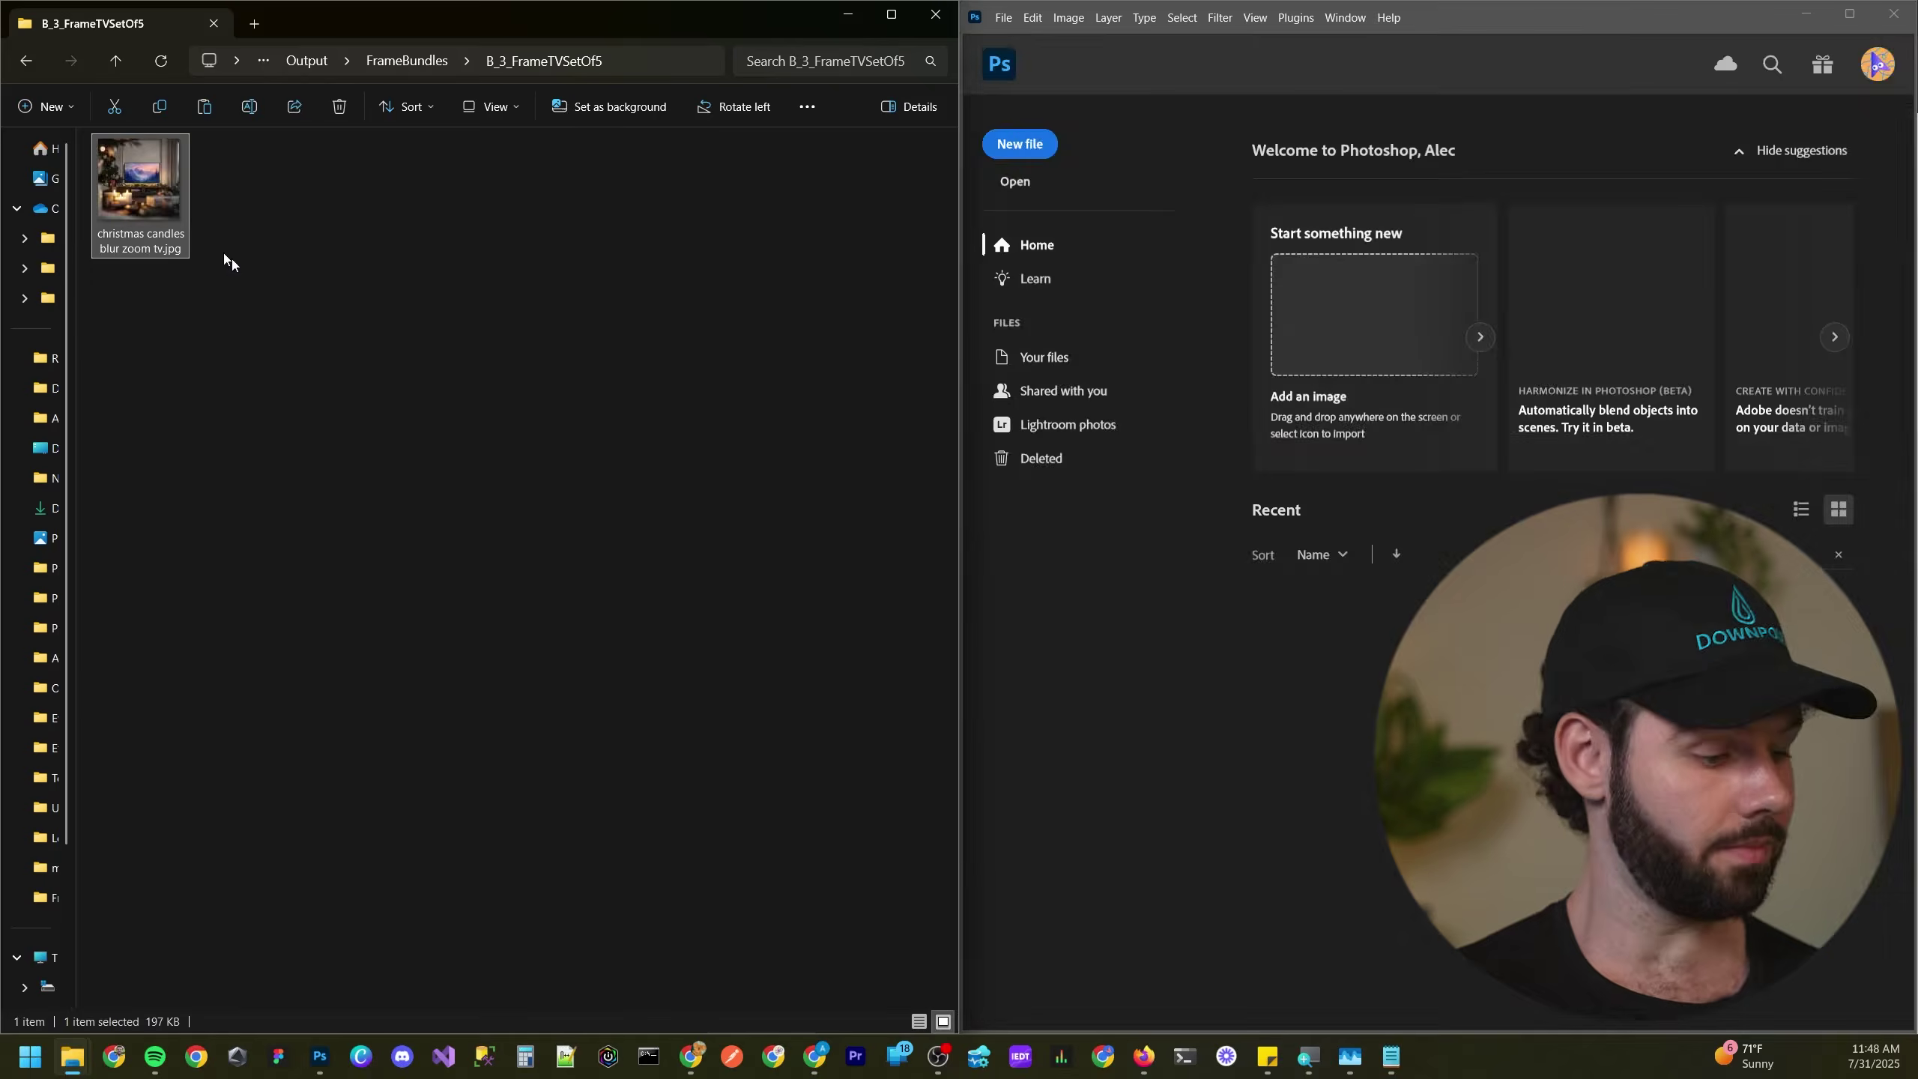
scroll(303, 370, up, 3)
click(625, 274)
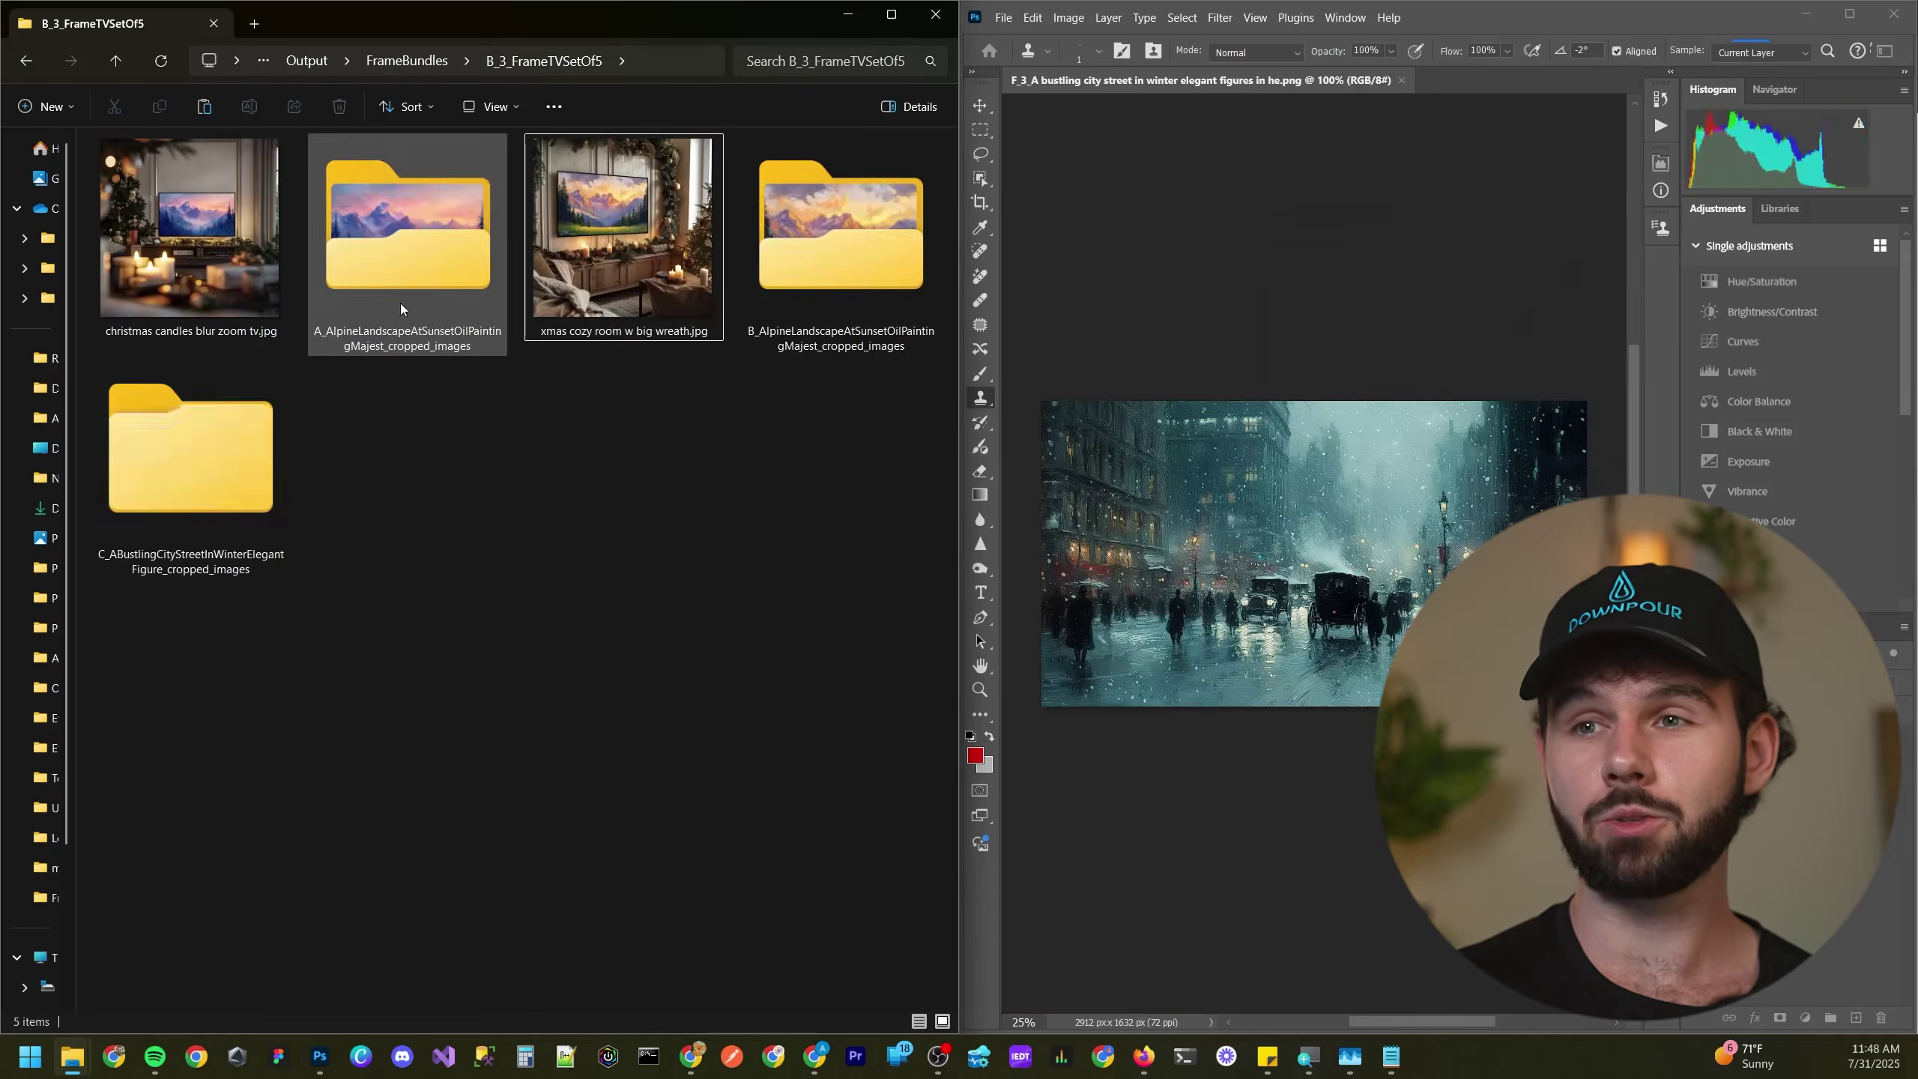
- Open the cropped images folder of artwork A and view its FrameTVArt.jpg as a larger thumbnail
click(400, 303)
double_click(418, 352)
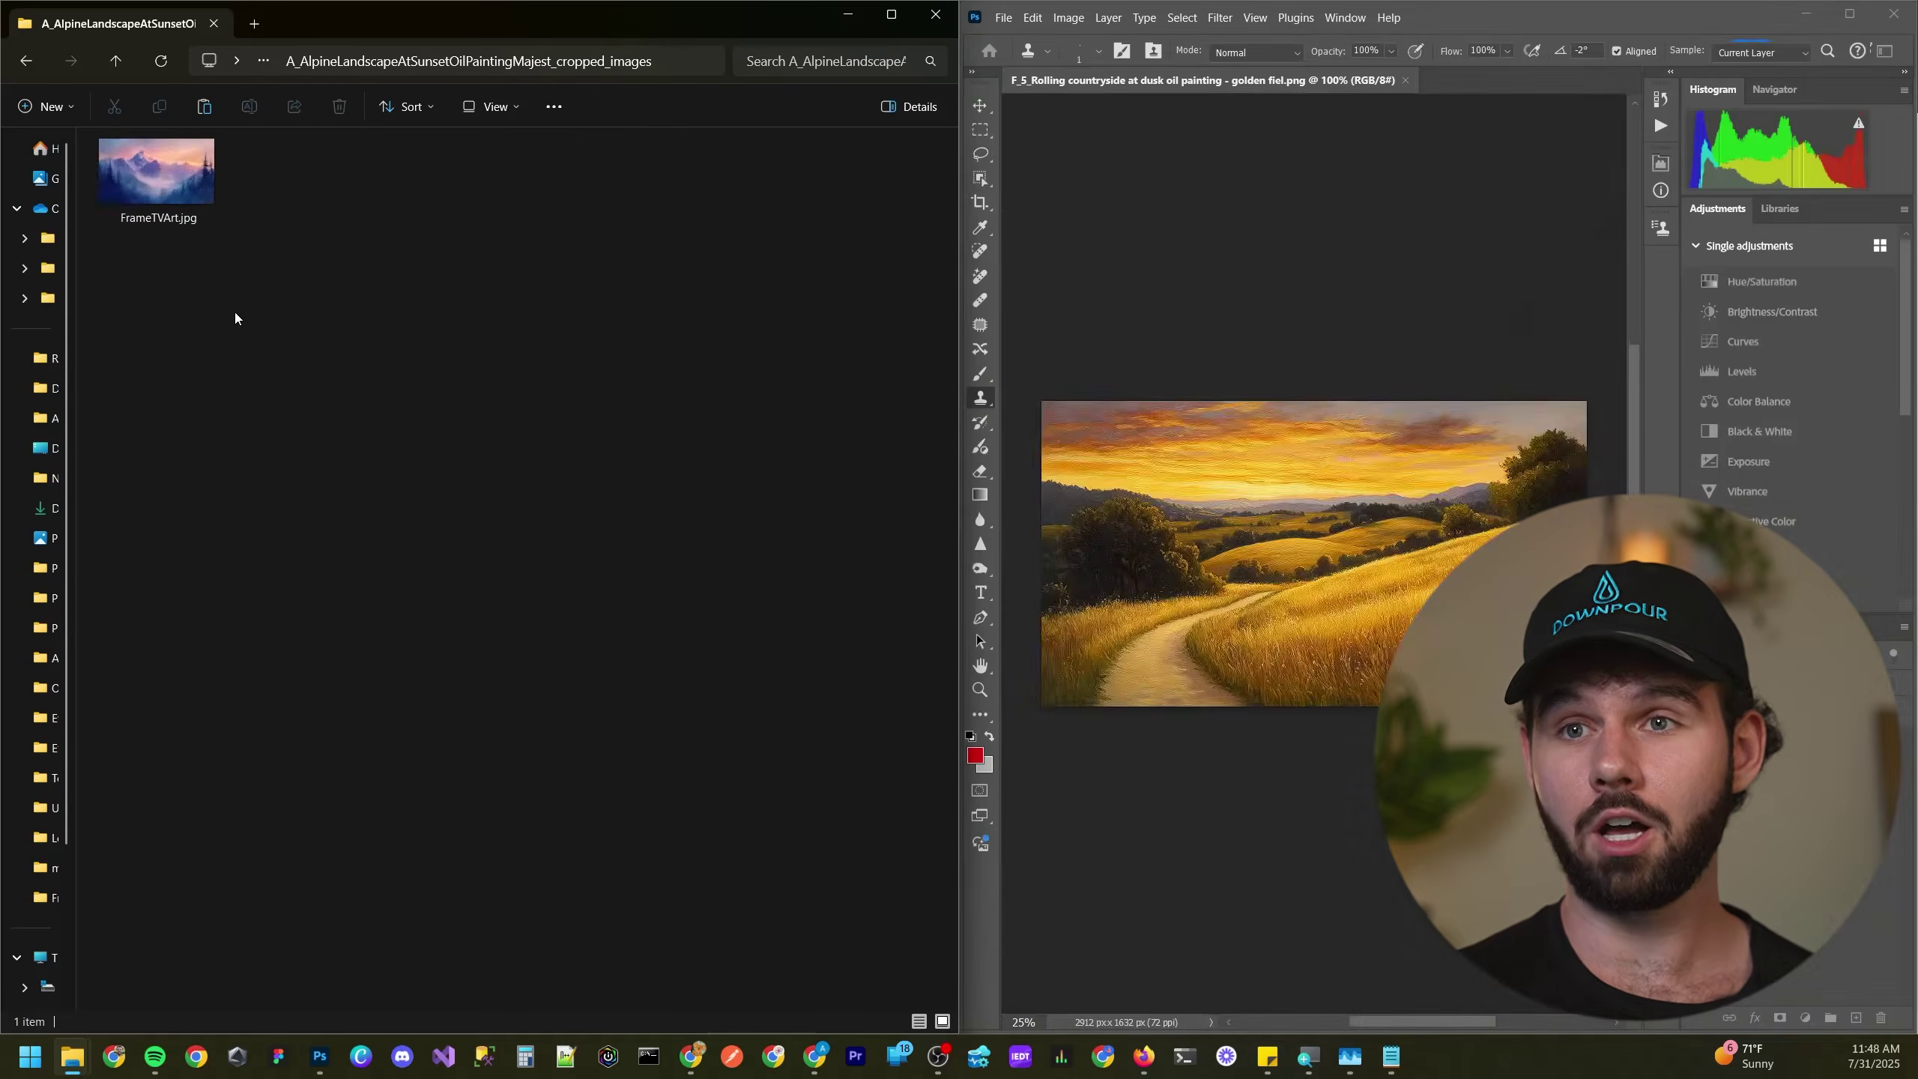
key(ctrl+shift+2)
click(201, 234)
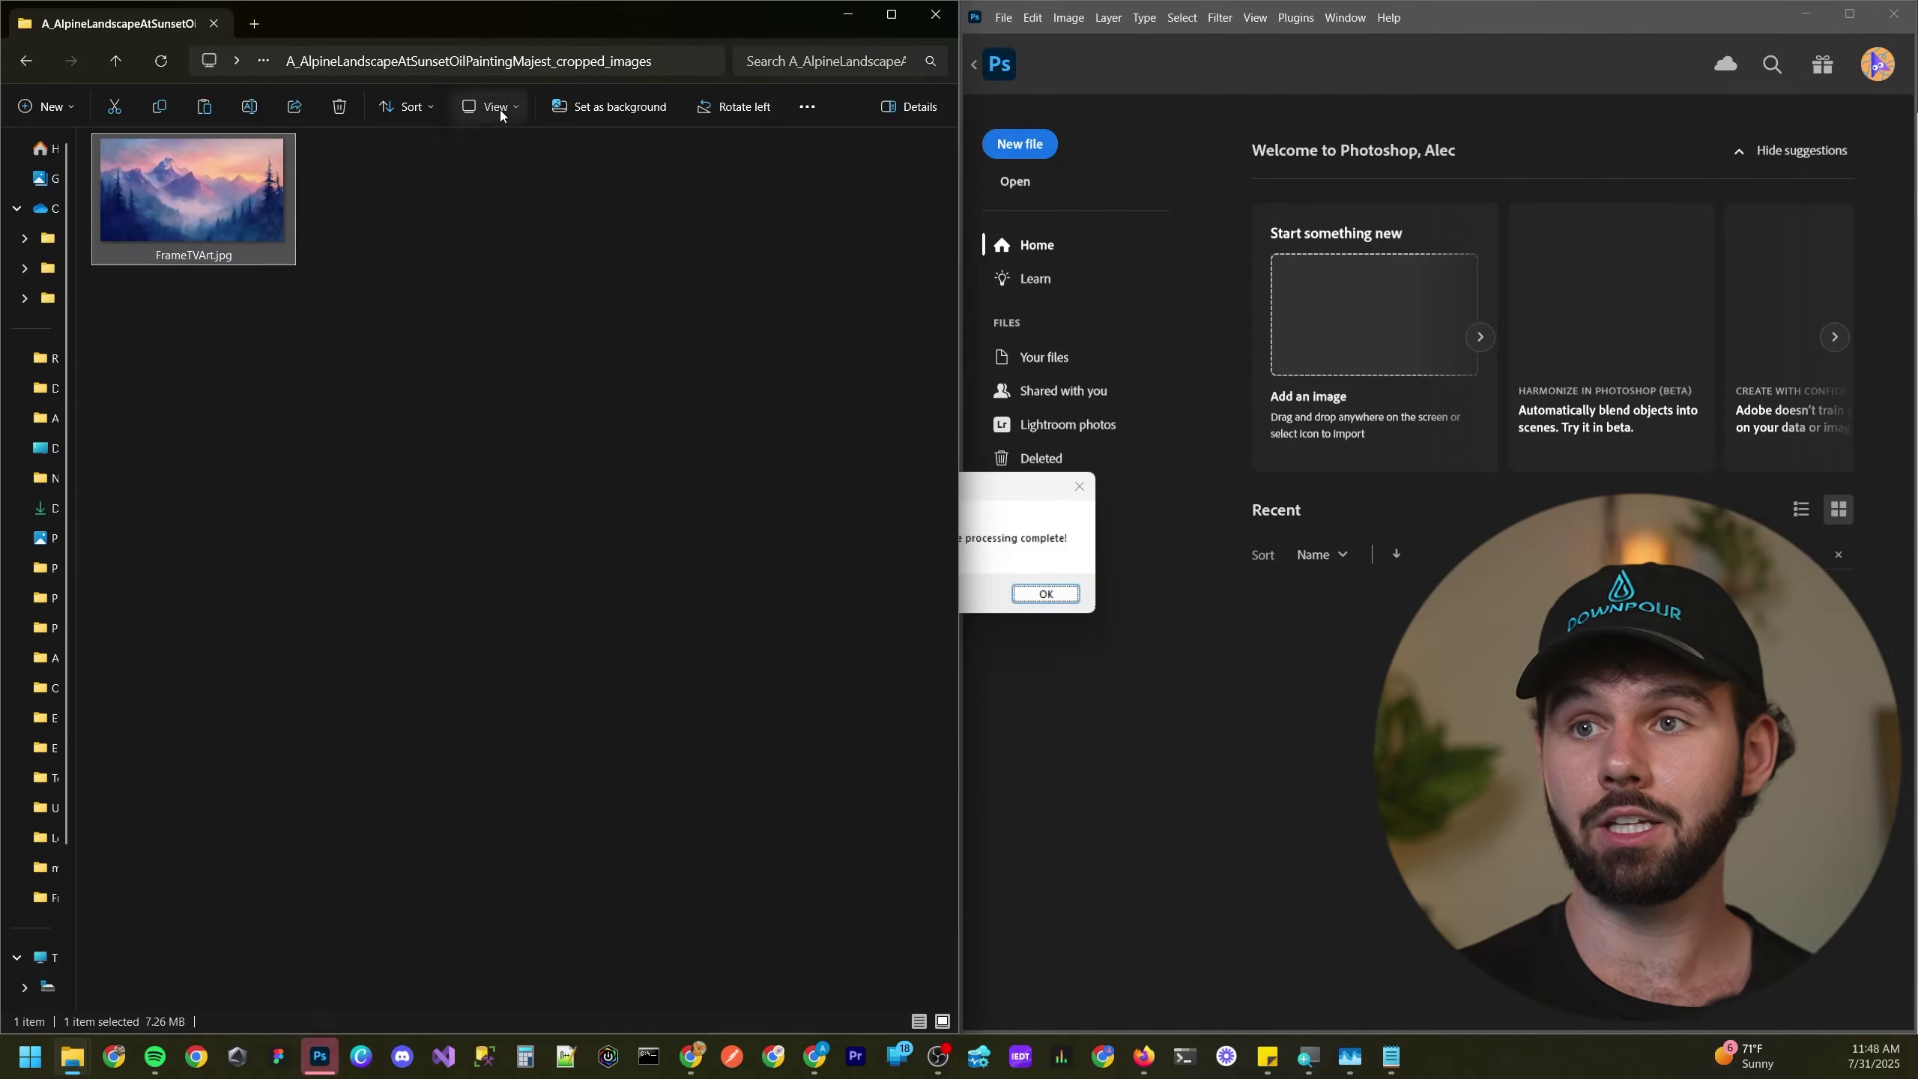
- Switch artwork A's cropped images folder to the details layout, add a Dimensions column, and check FrameTVArt.jpg's dimensions
click(494, 107)
click(489, 300)
right_click(588, 151)
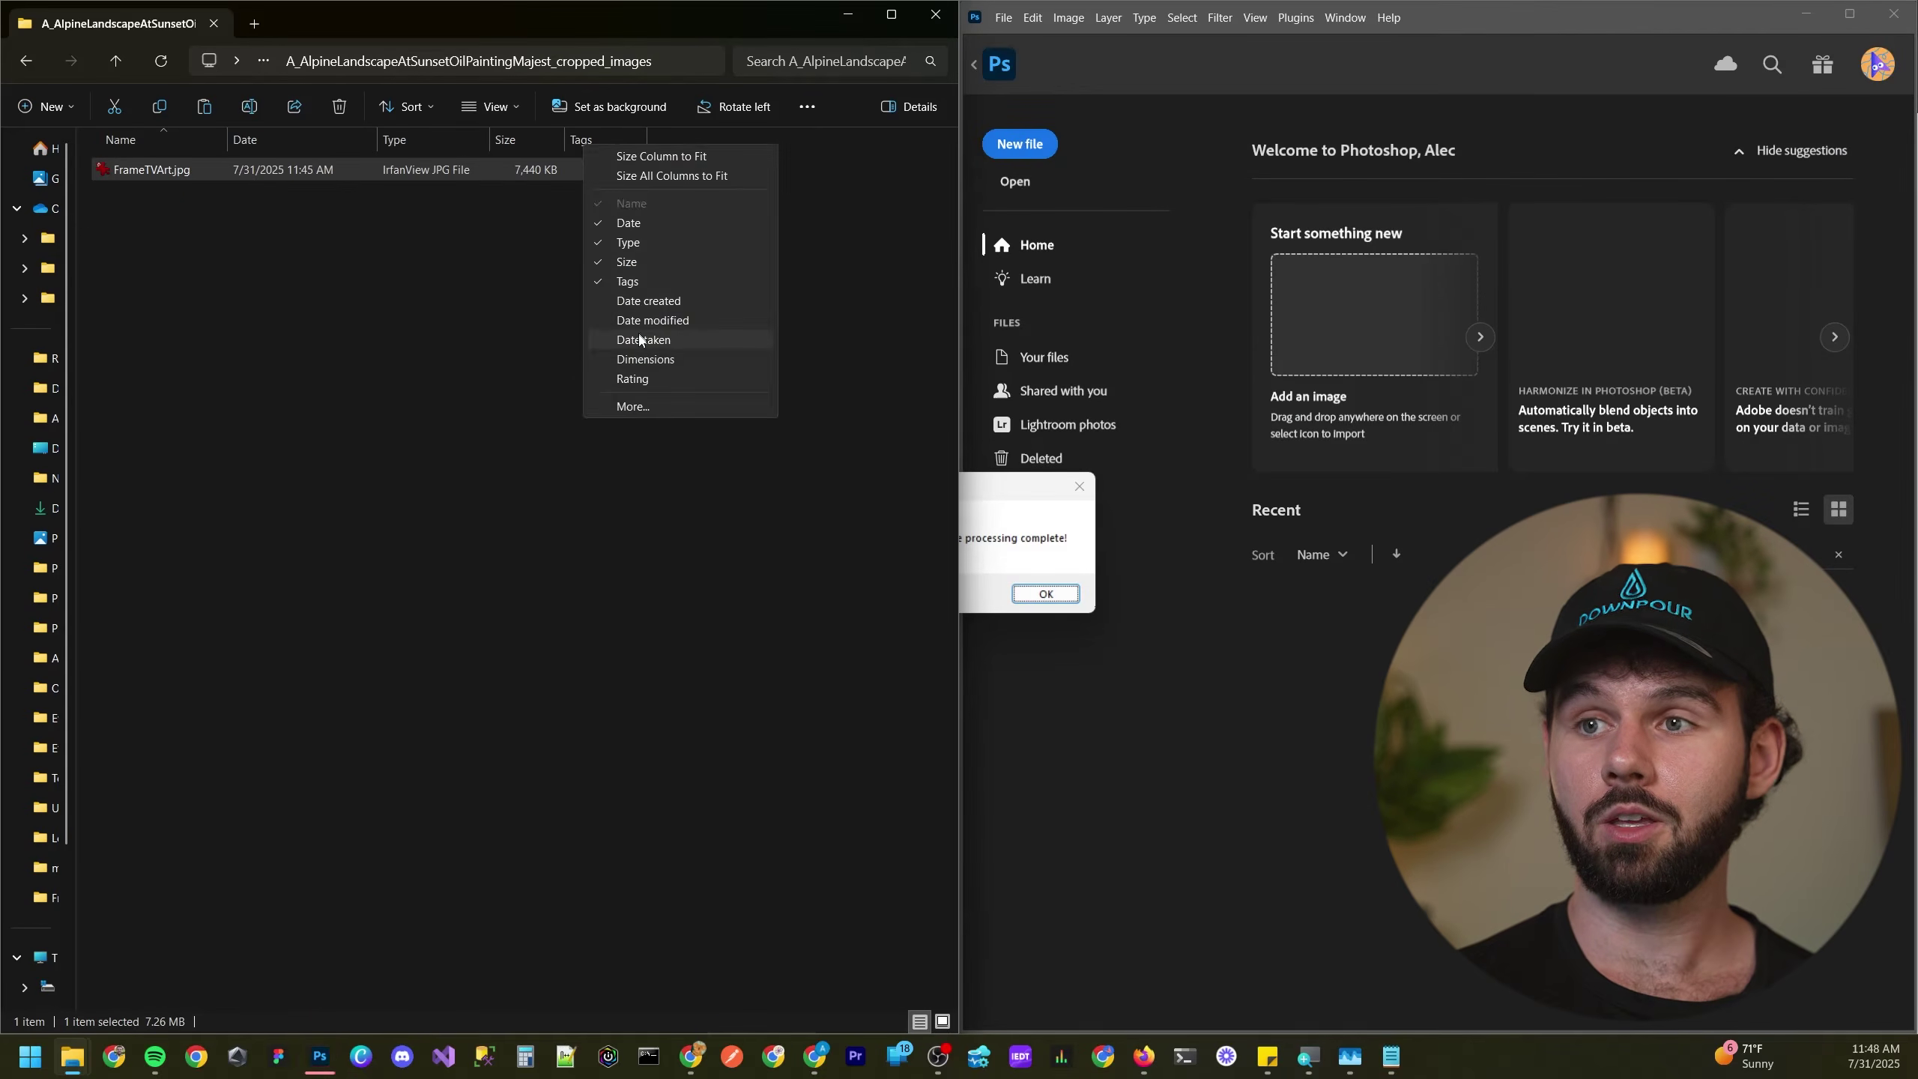
click(637, 359)
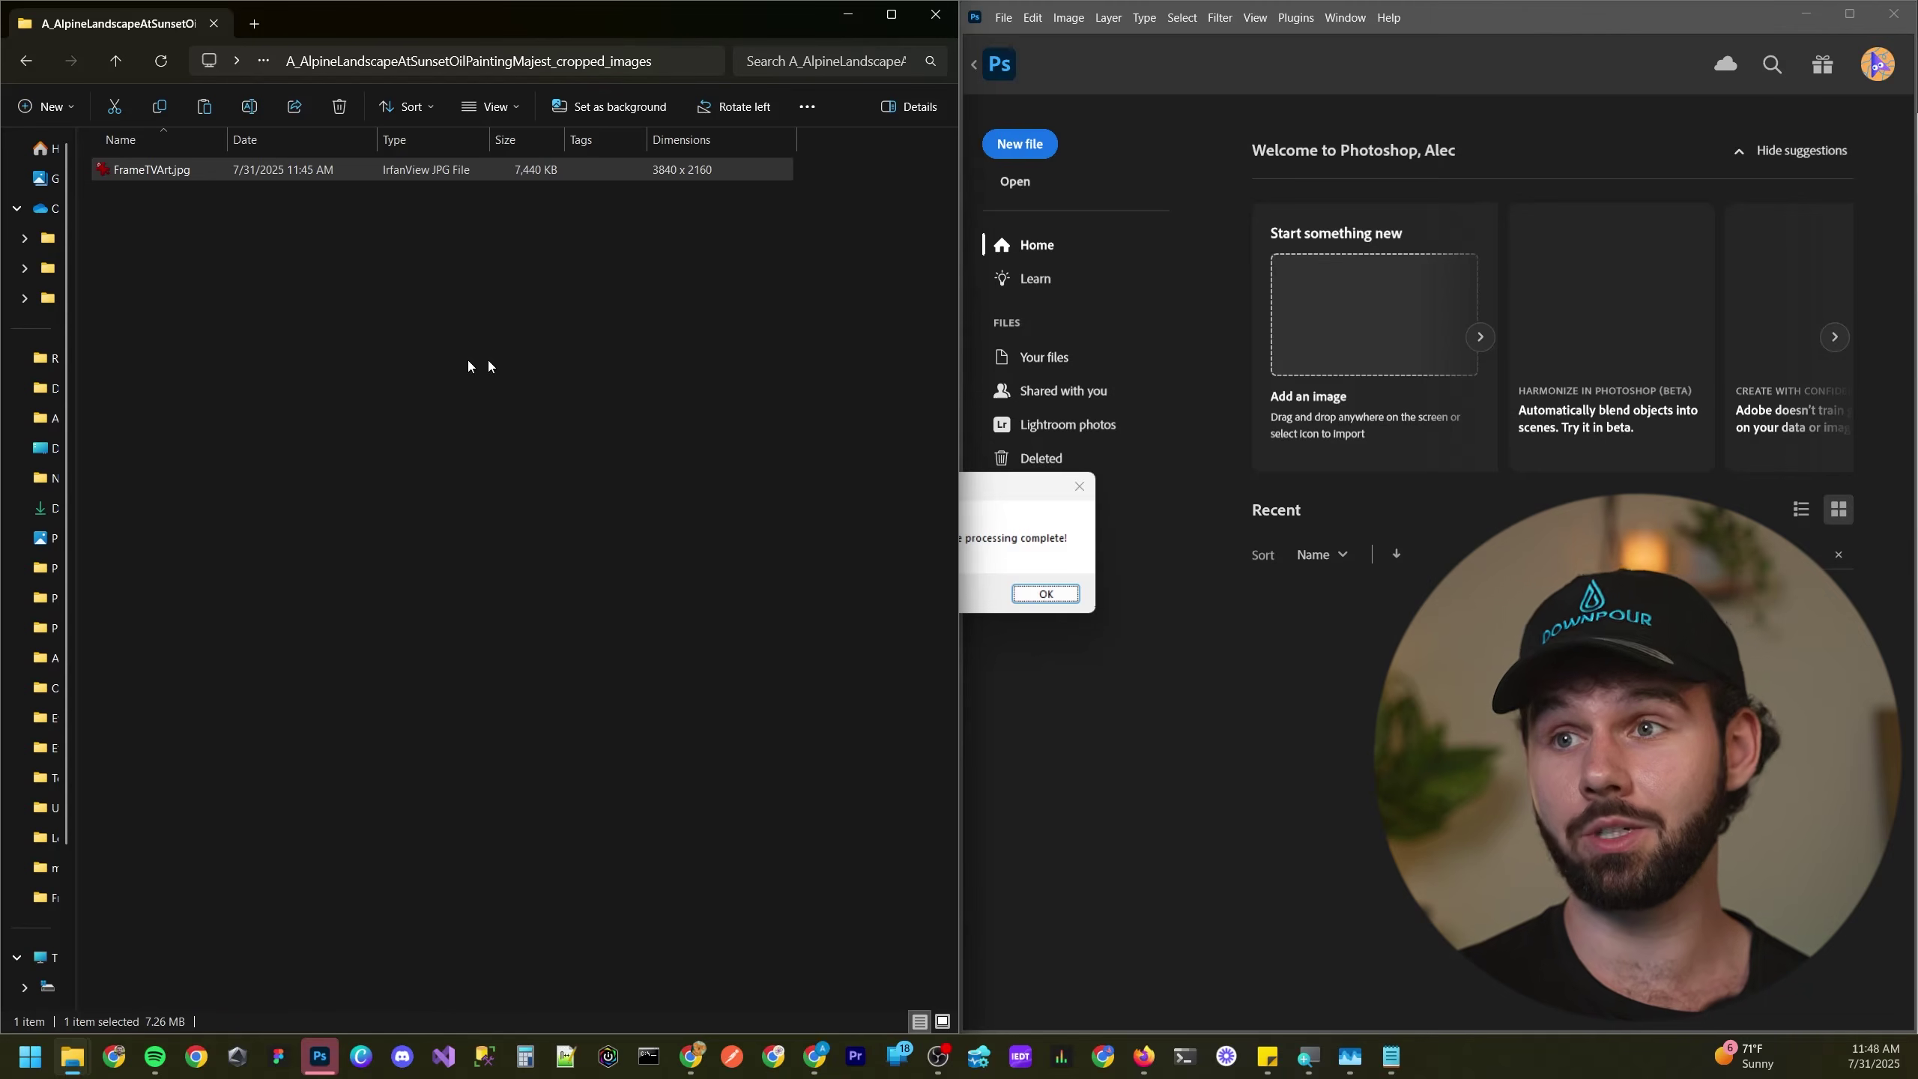
click(590, 223)
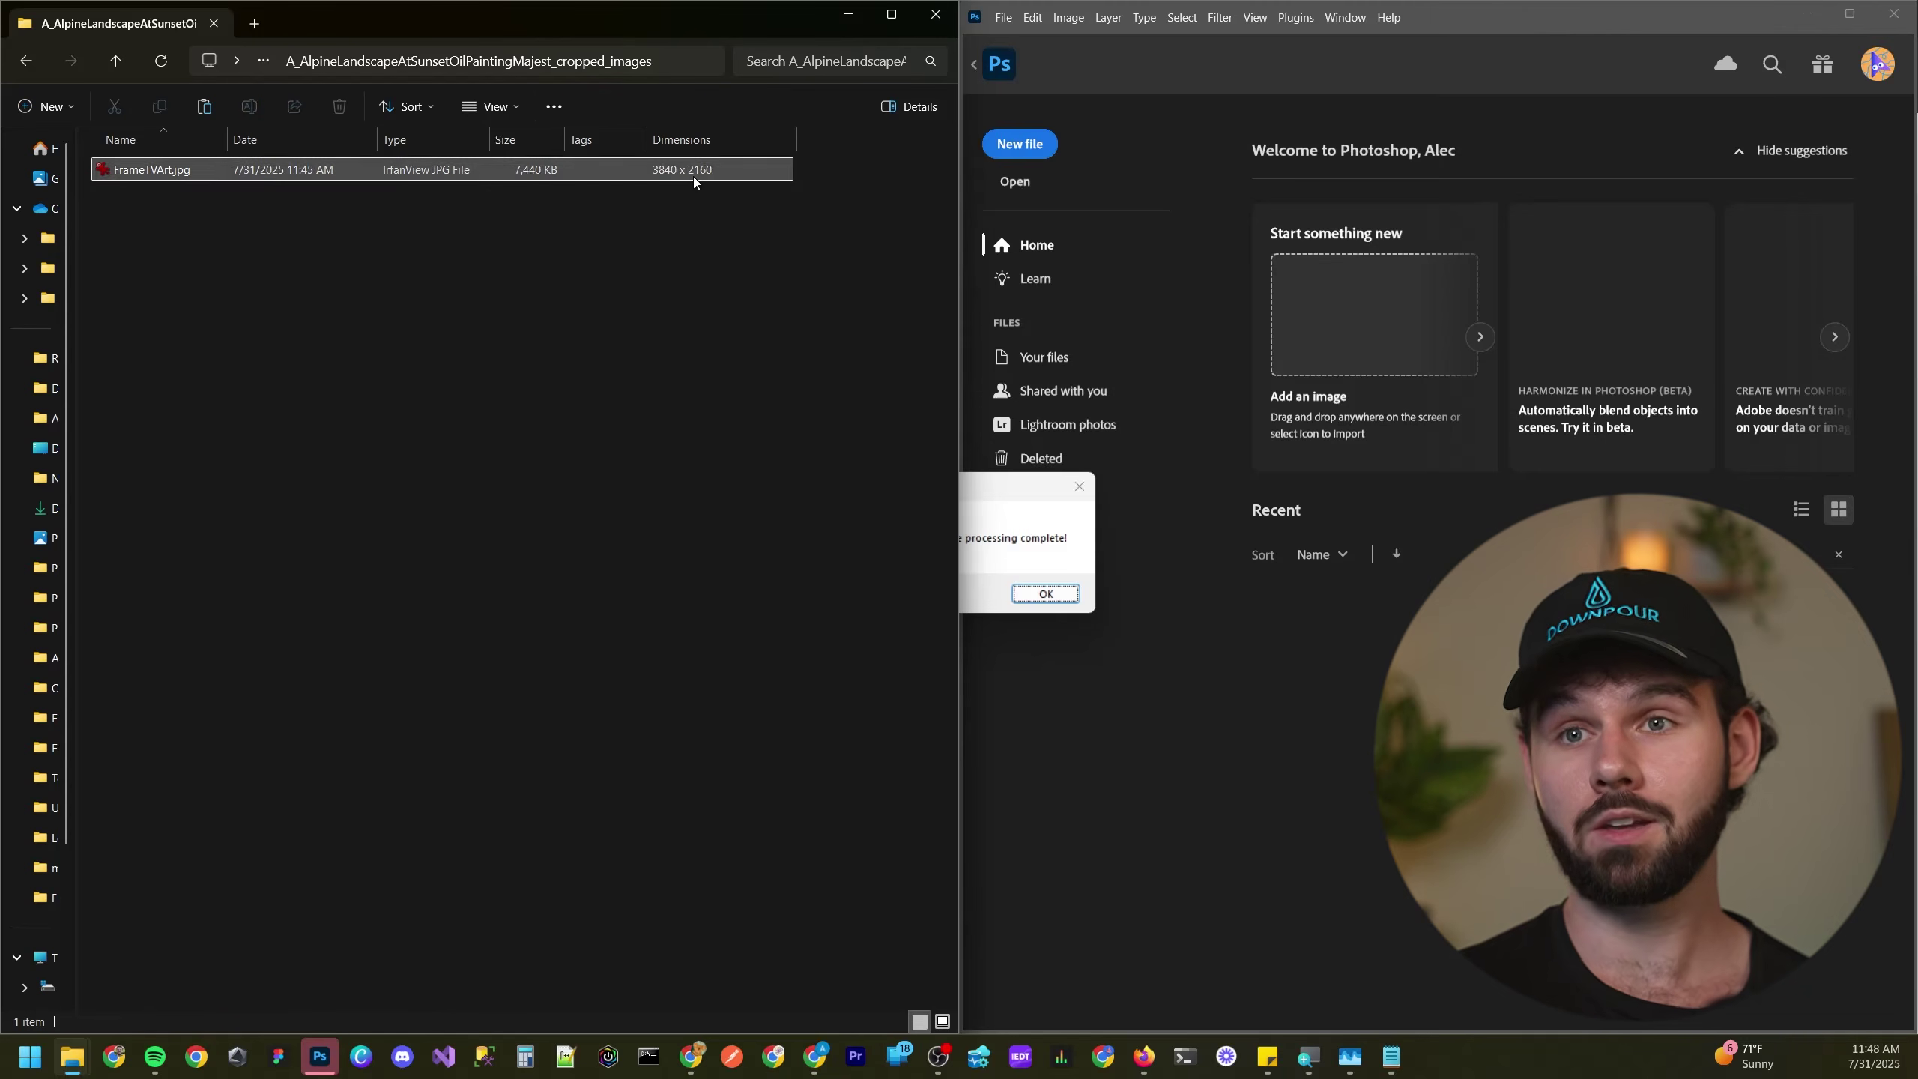
click(120, 170)
- Check the FrameTVArt.jpg files in the cropped images folders of artworks B and C, and return to B_3_FrameTVSetOf5
key(alt+Left)
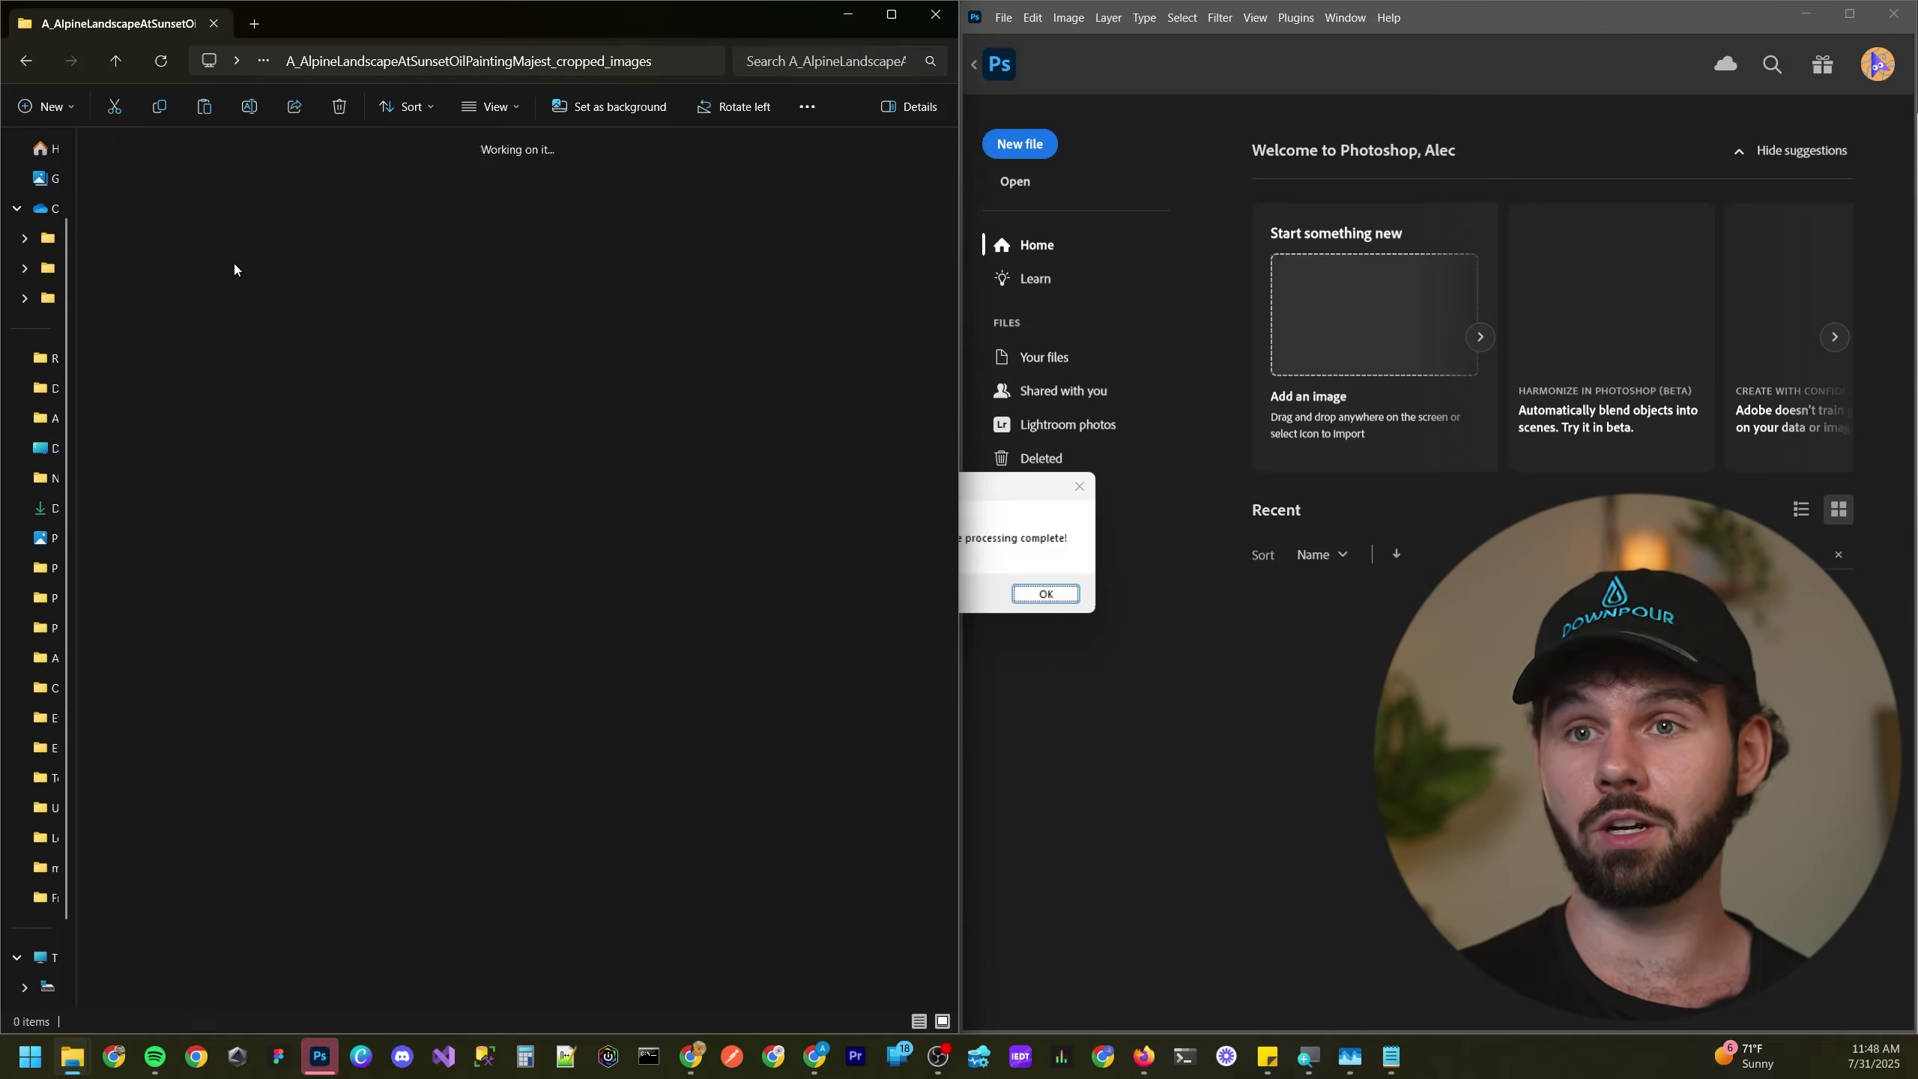
double_click(339, 250)
click(150, 174)
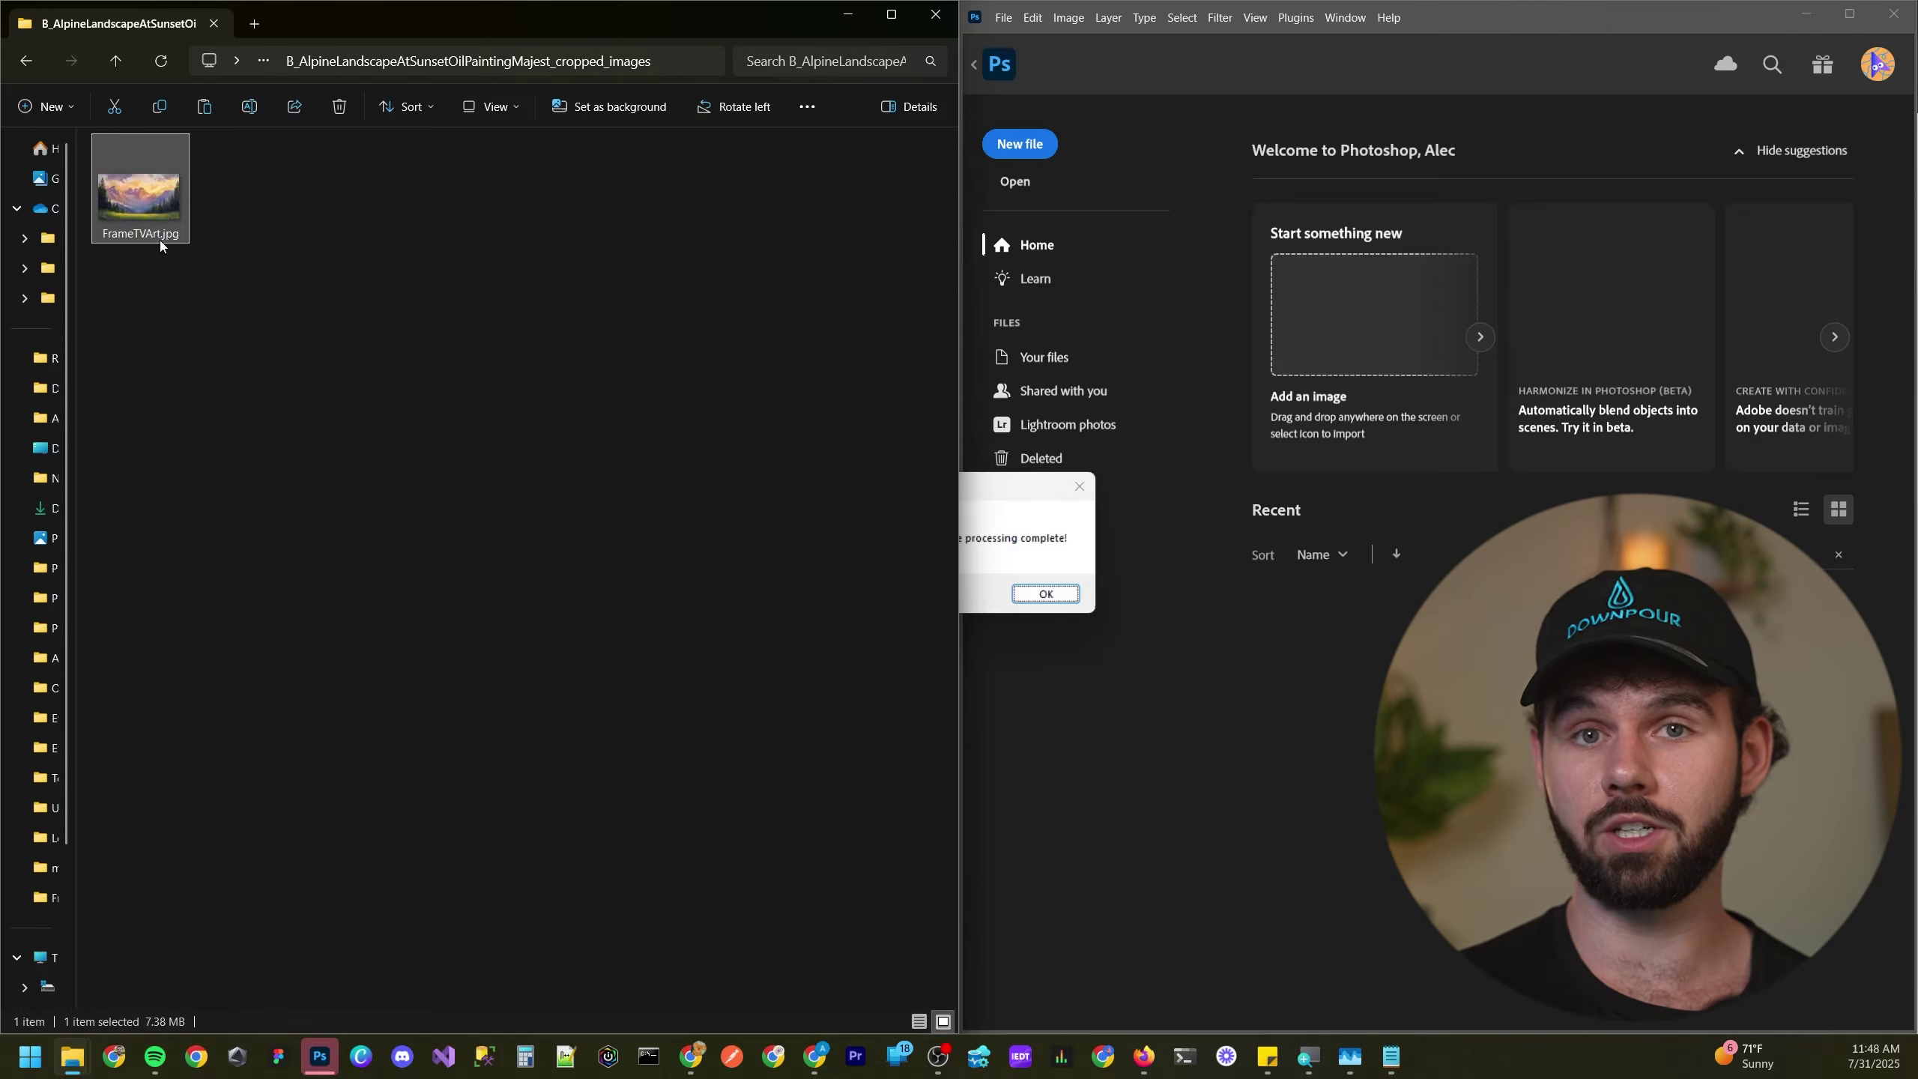
key(alt+Left)
double_click(596, 227)
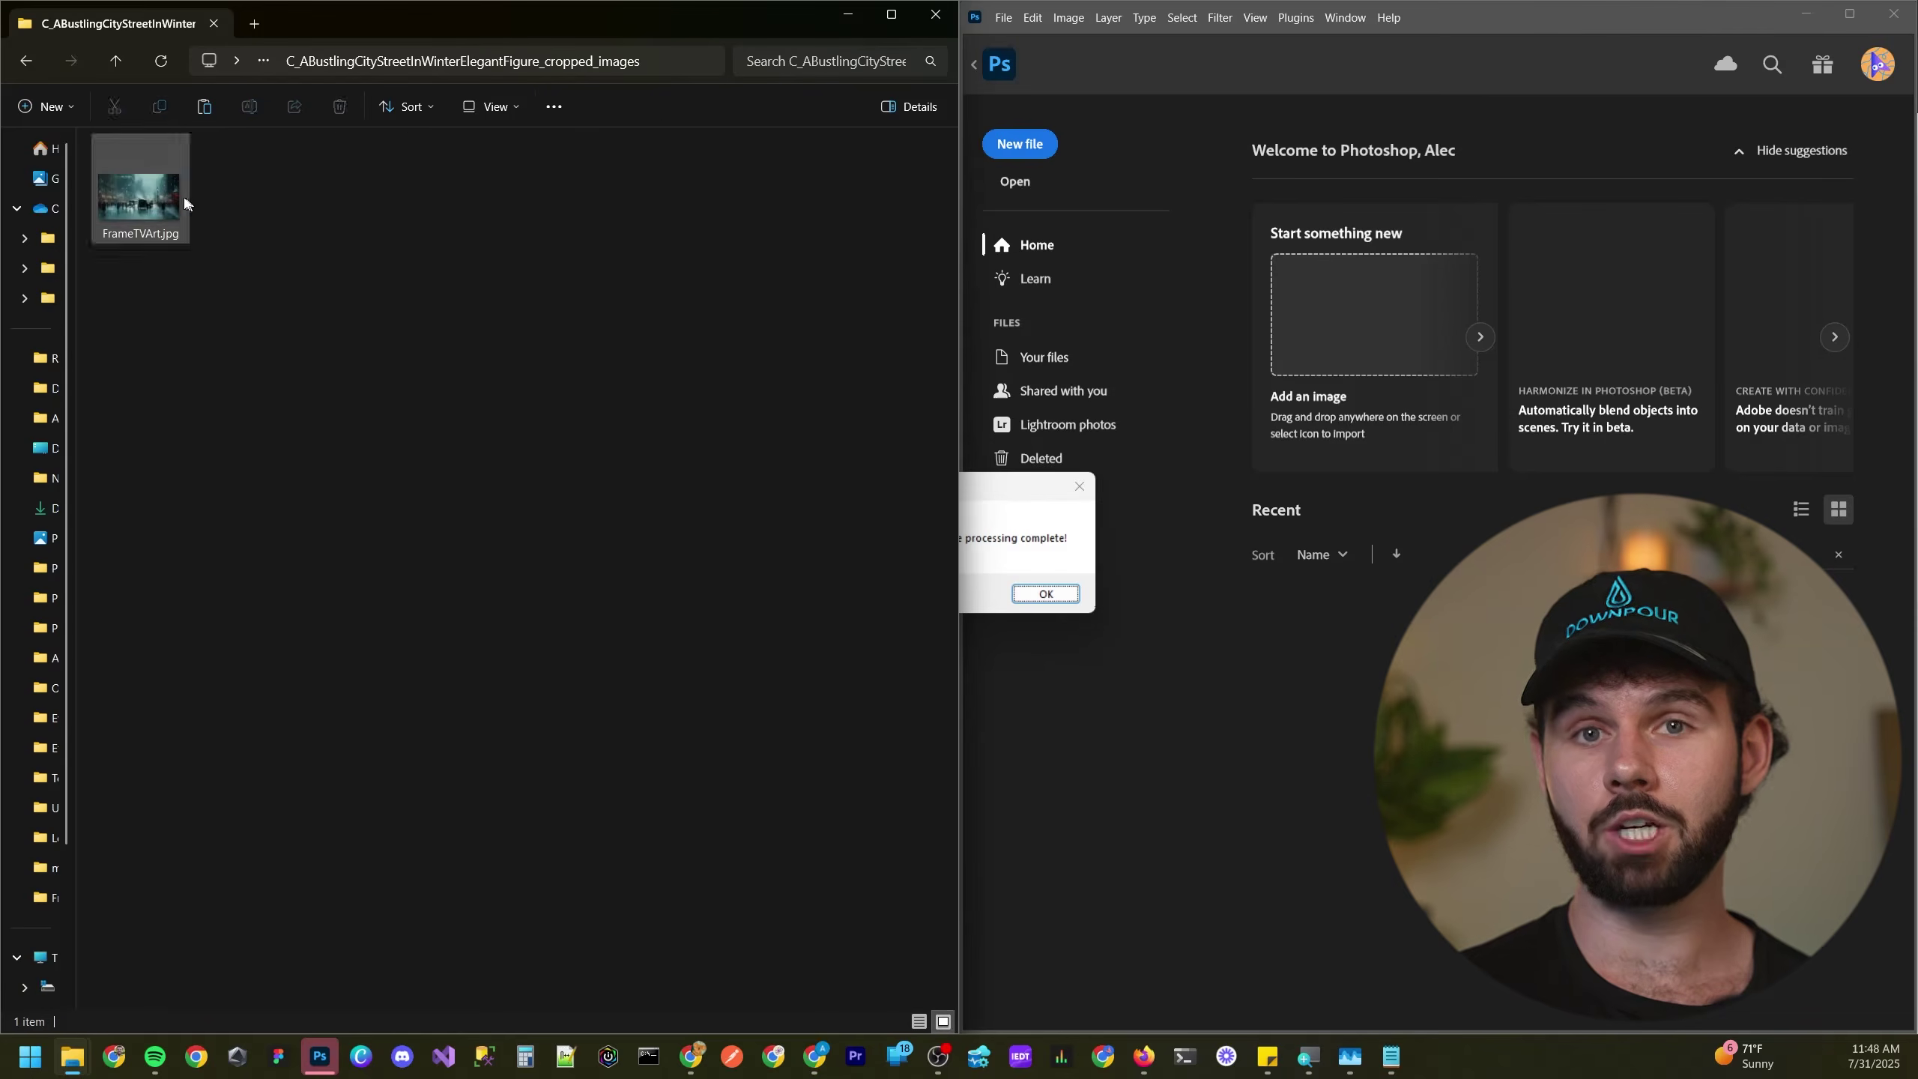
click(185, 202)
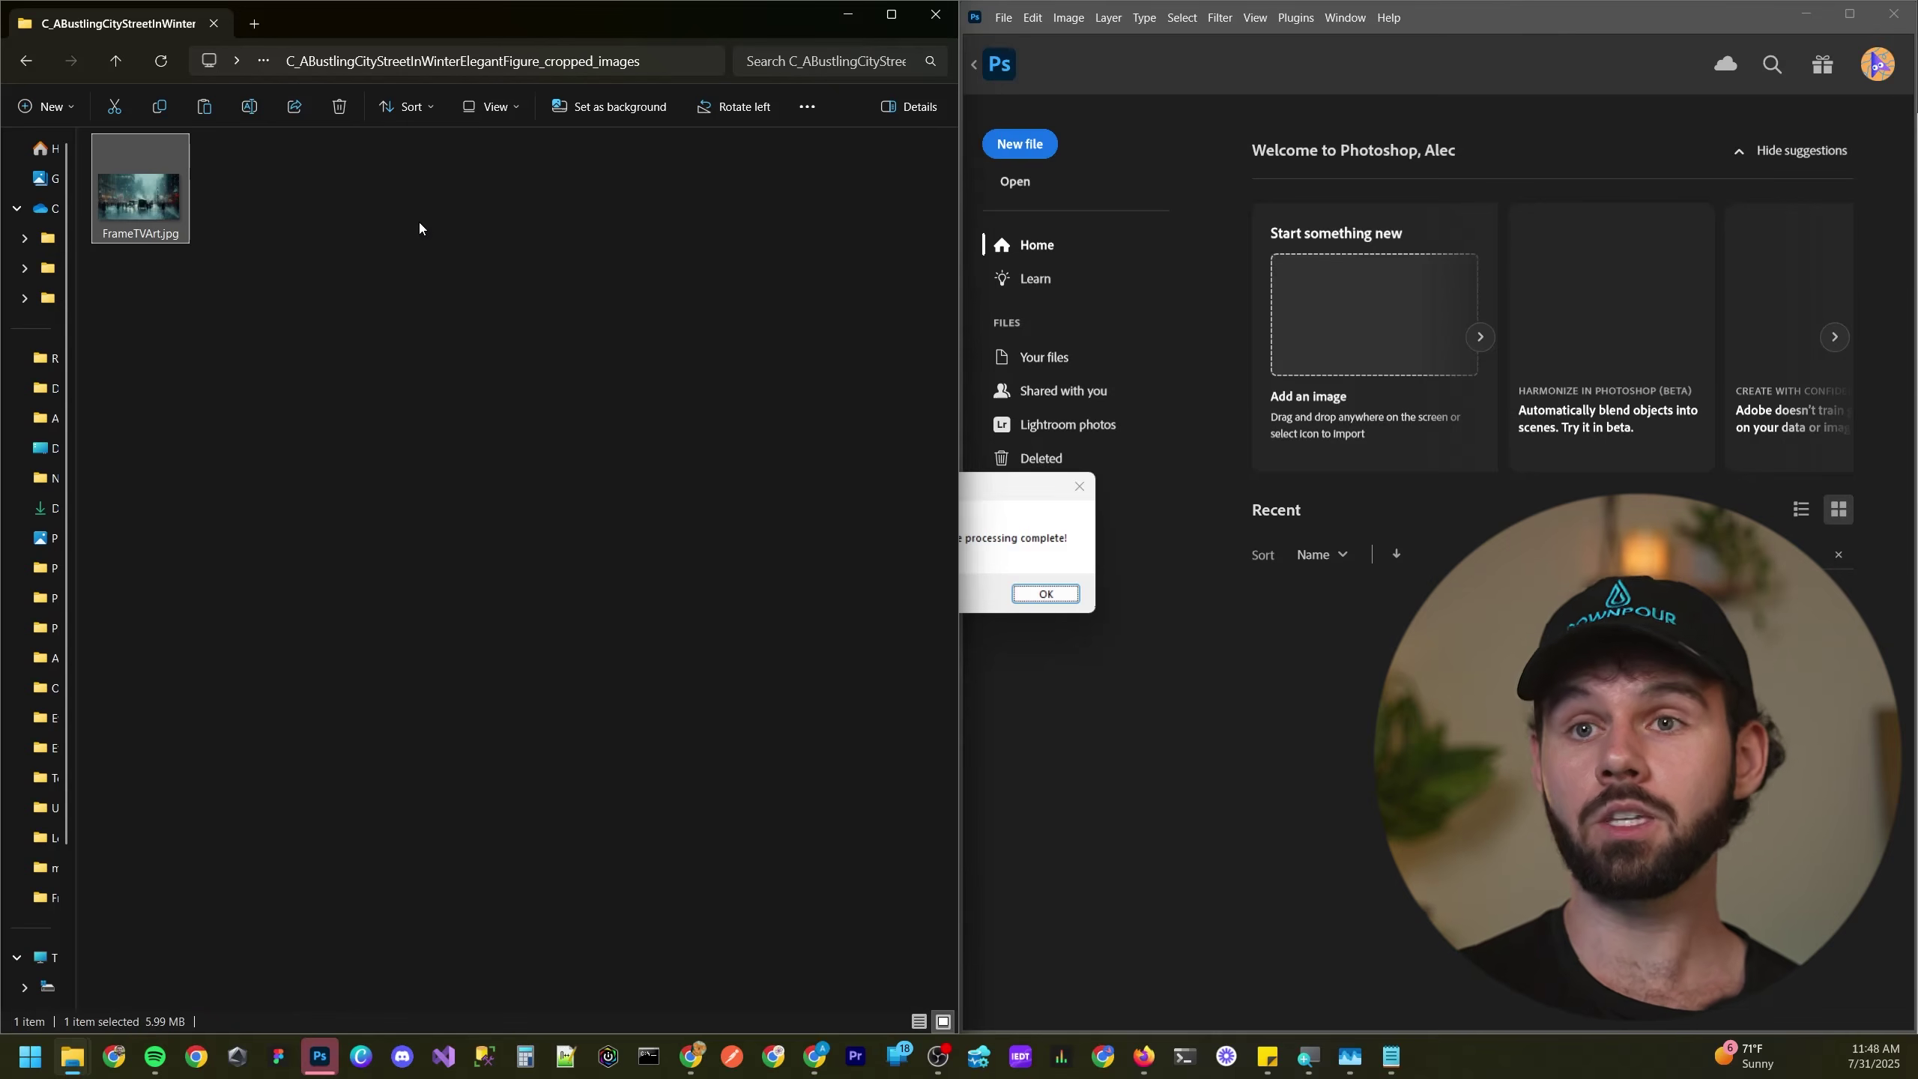
click(373, 286)
key(alt+Left)
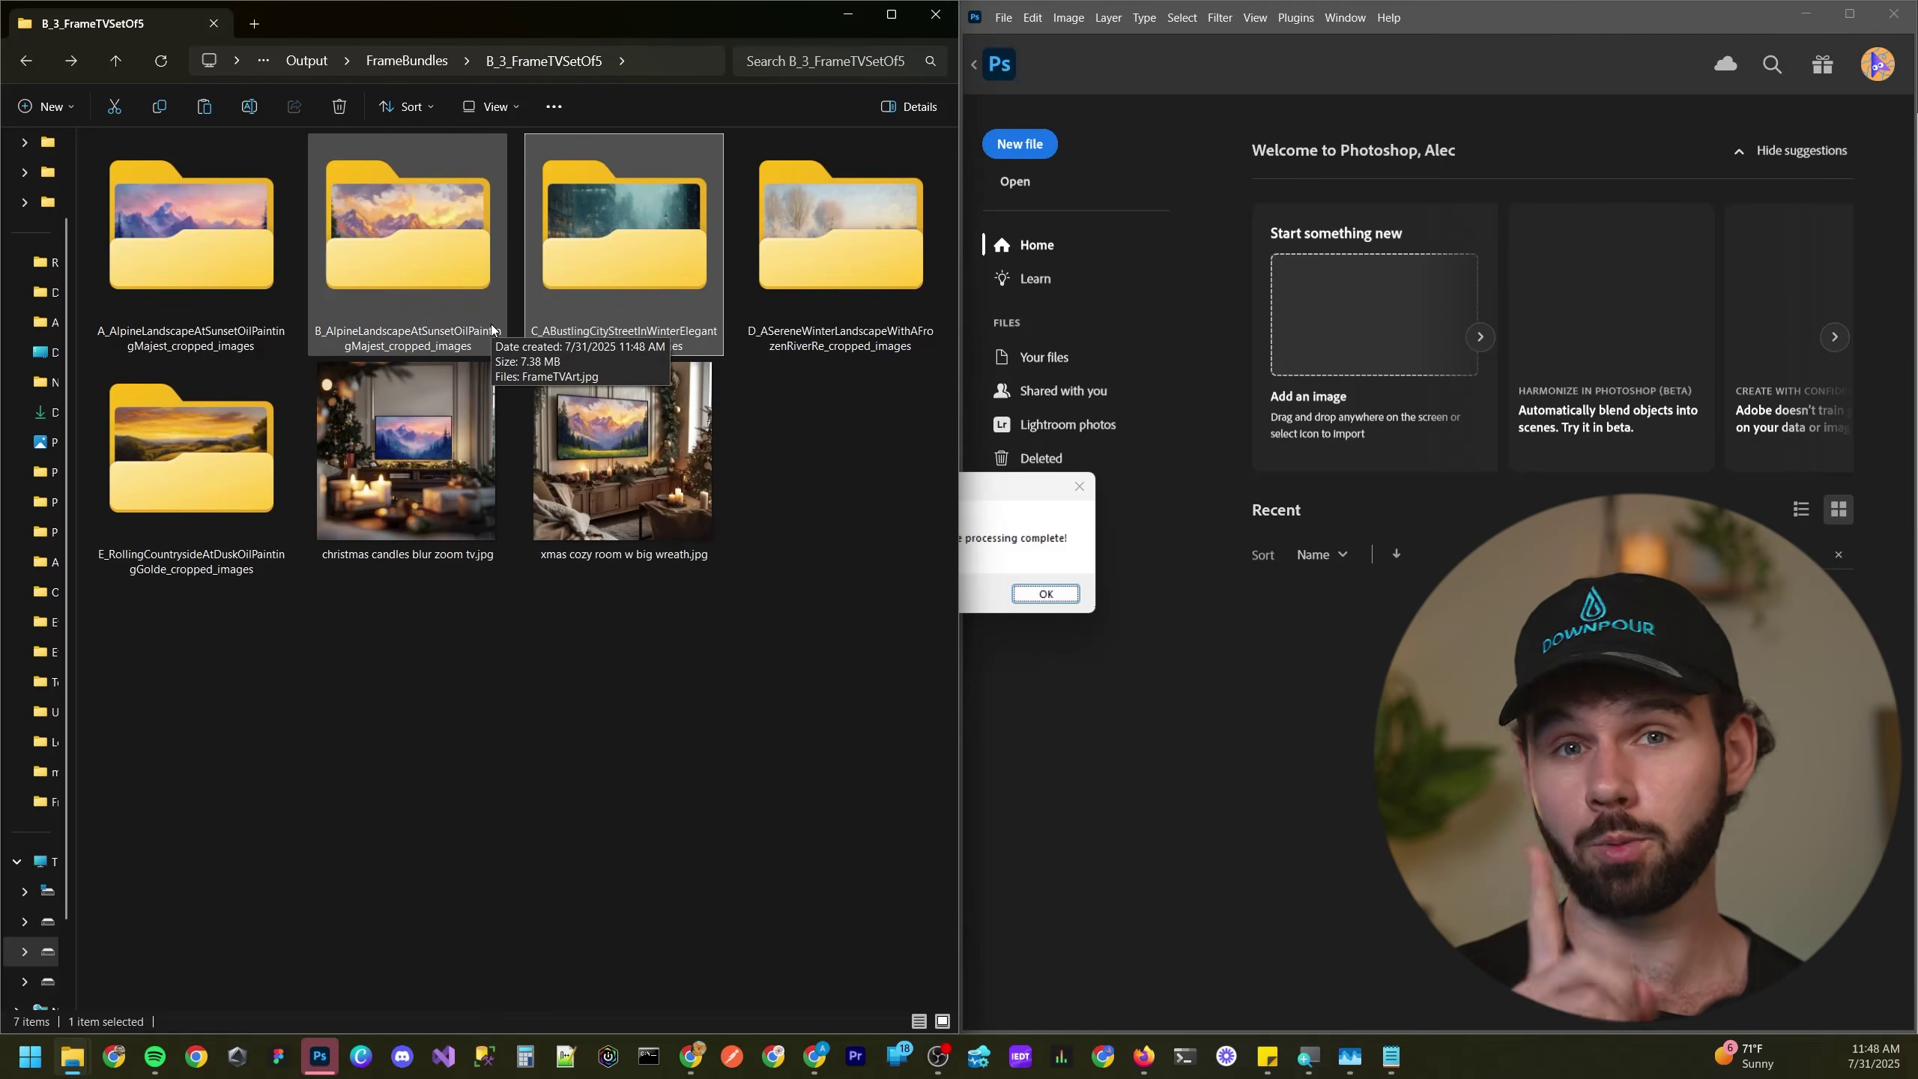
- Inspect an enlarged FrameTVArt.jpg in artwork D's cropped images folder and return to B_3_FrameTVSetOf5
drag(788, 687, 745, 810)
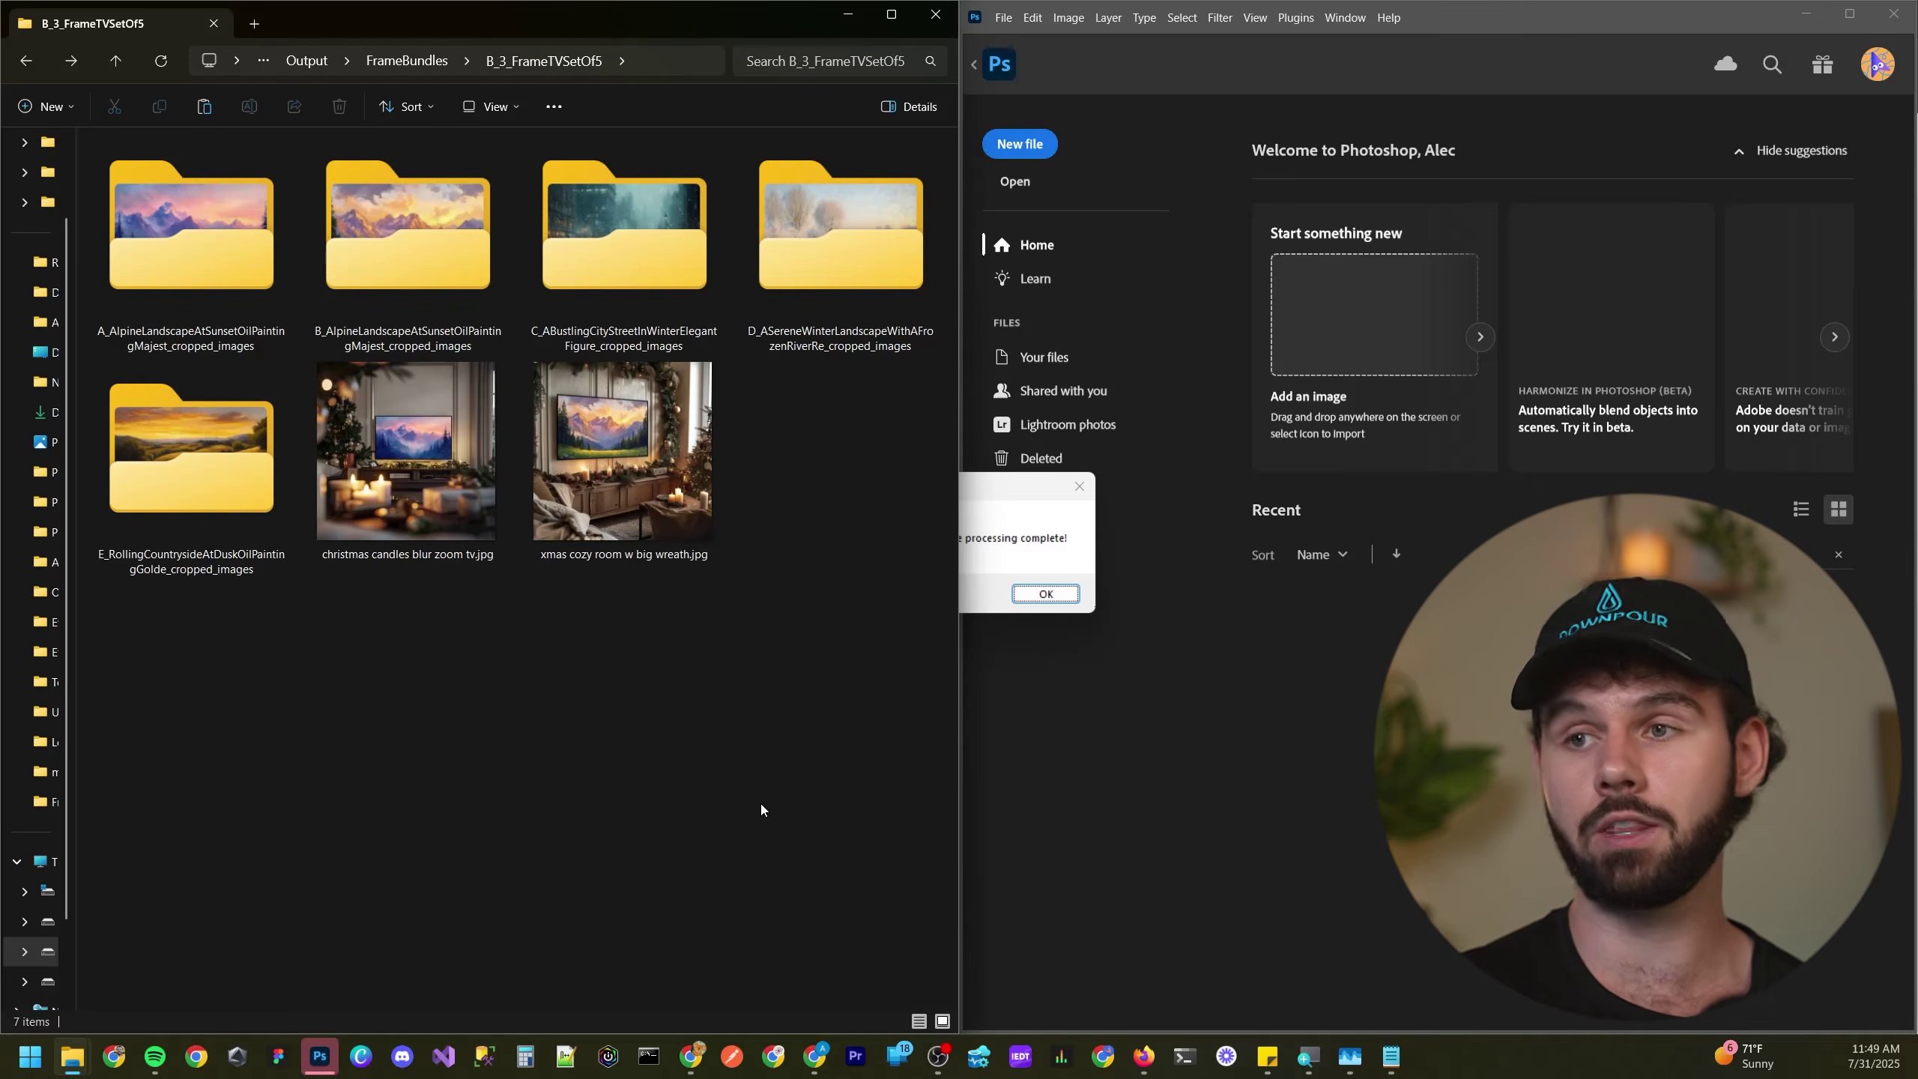
double_click(826, 273)
click(152, 219)
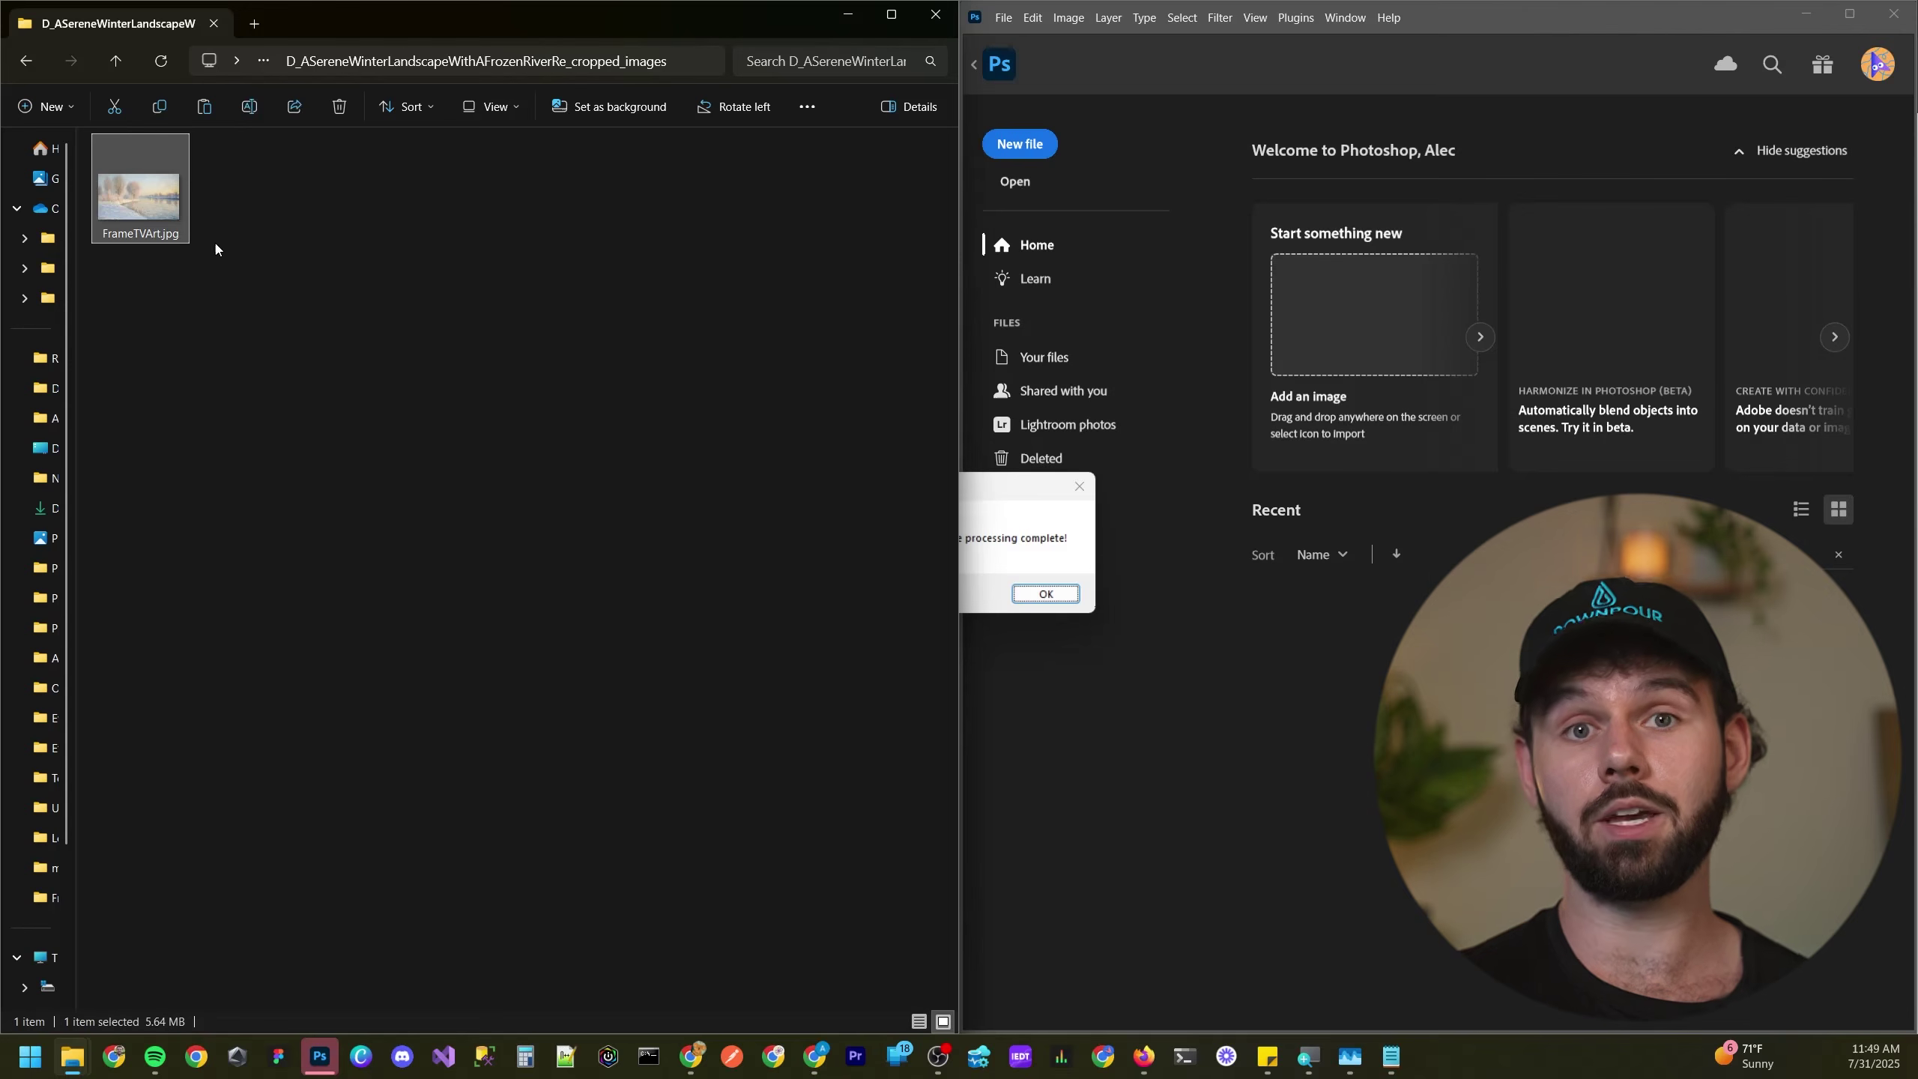
ctrl+scroll(234, 287, up, 1)
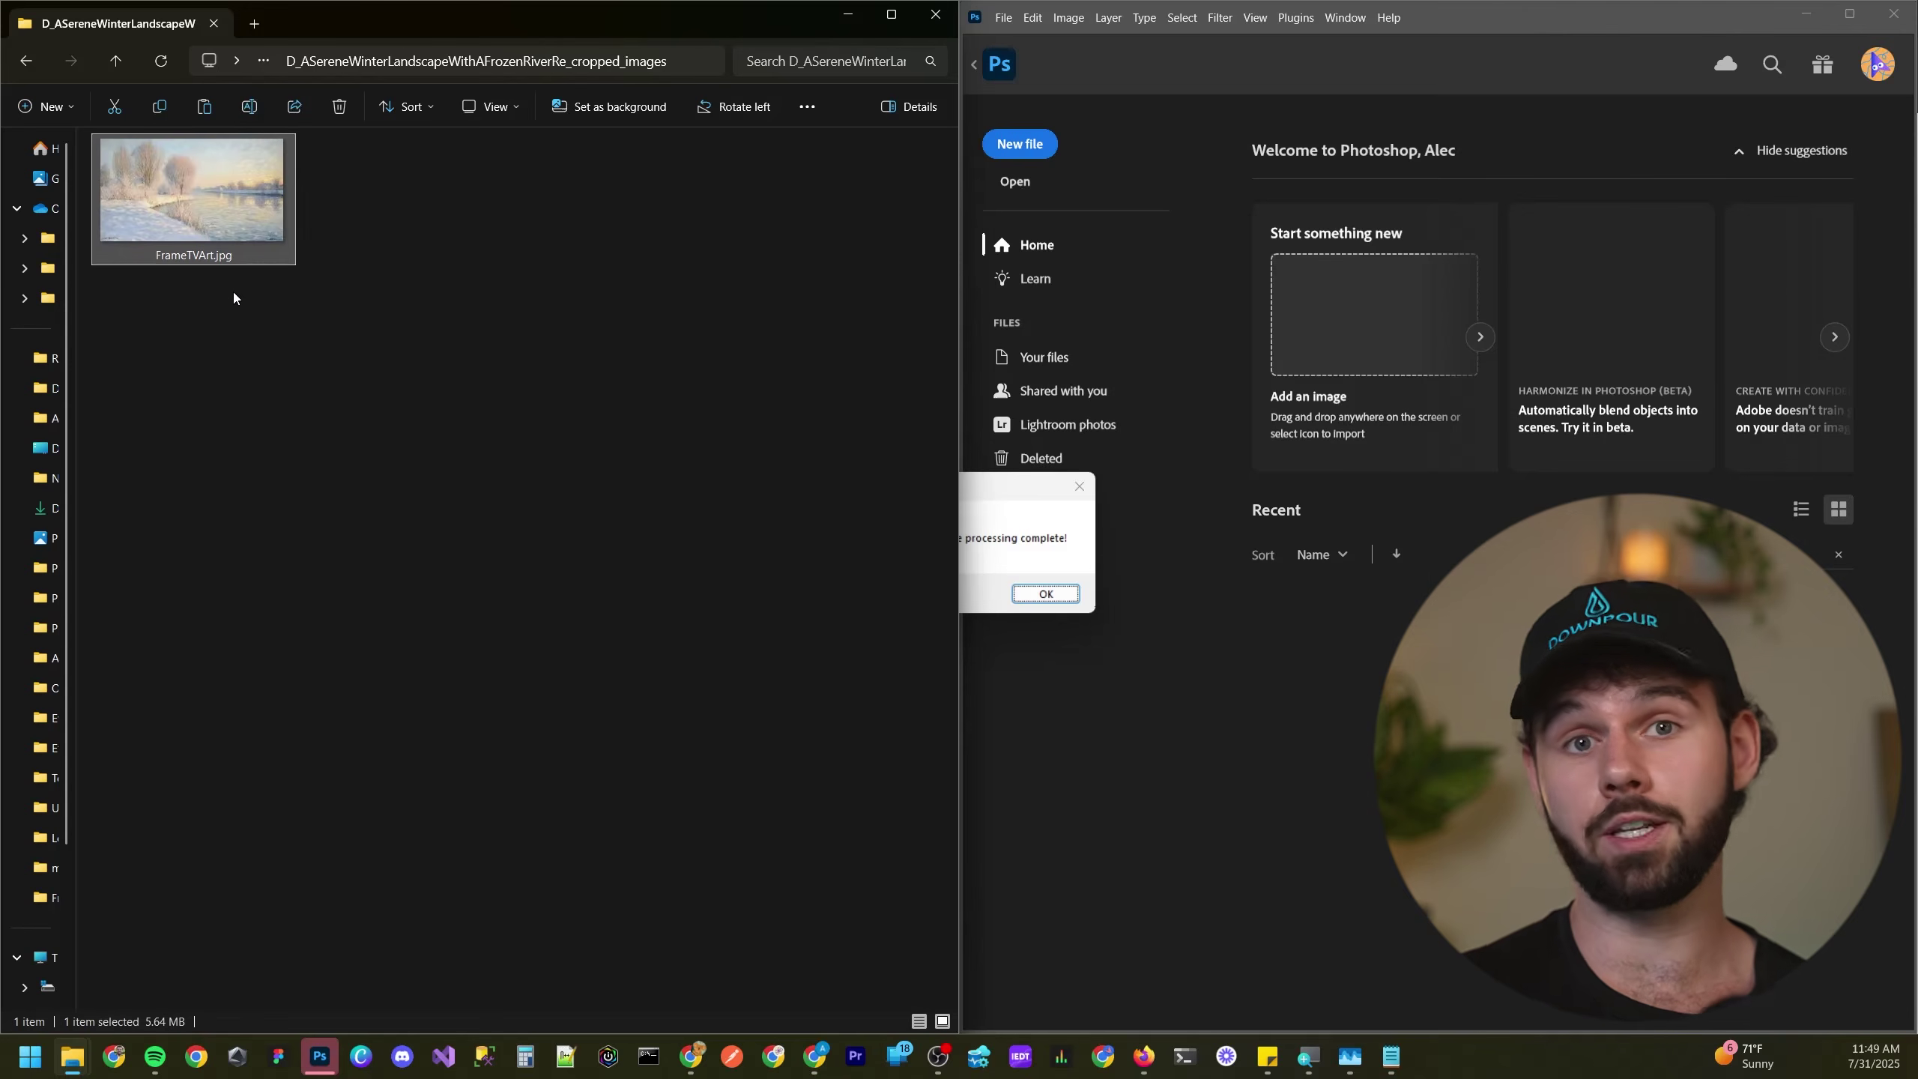
click(509, 306)
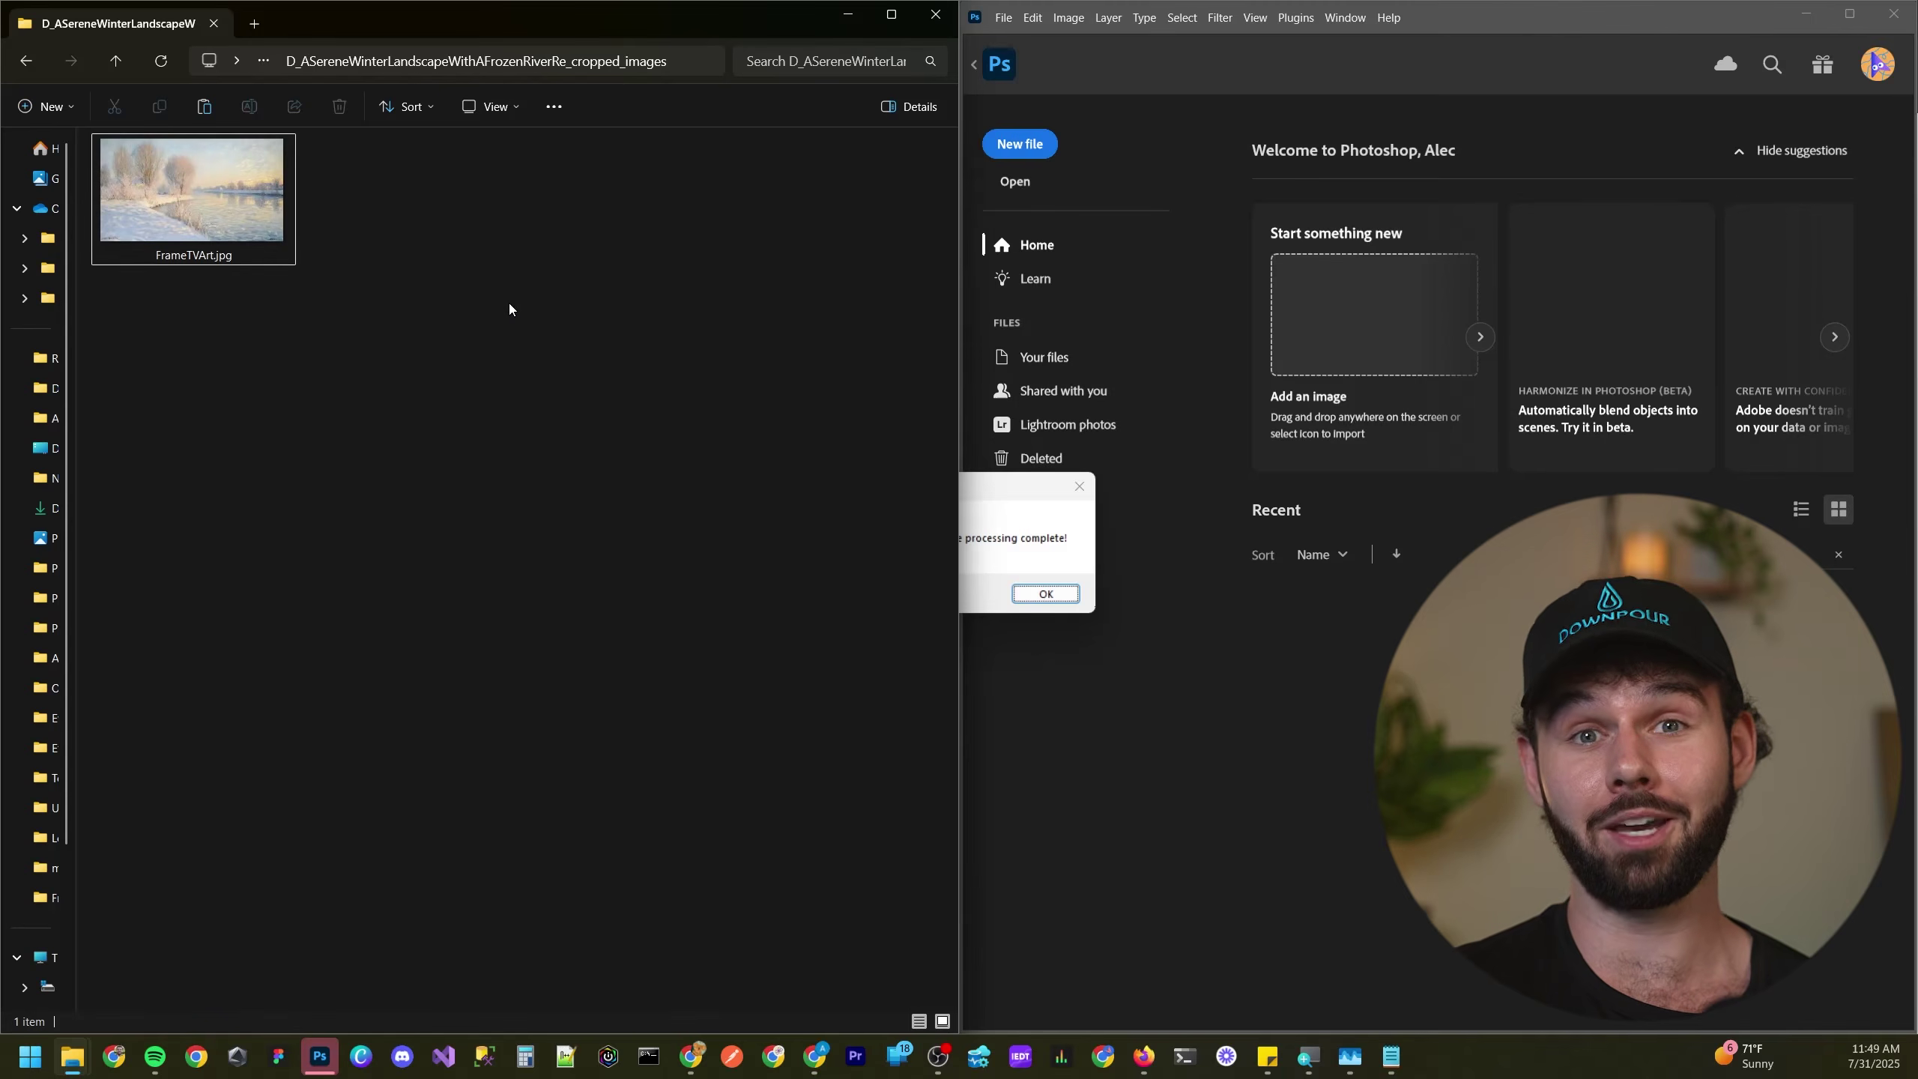
key(alt+Left)
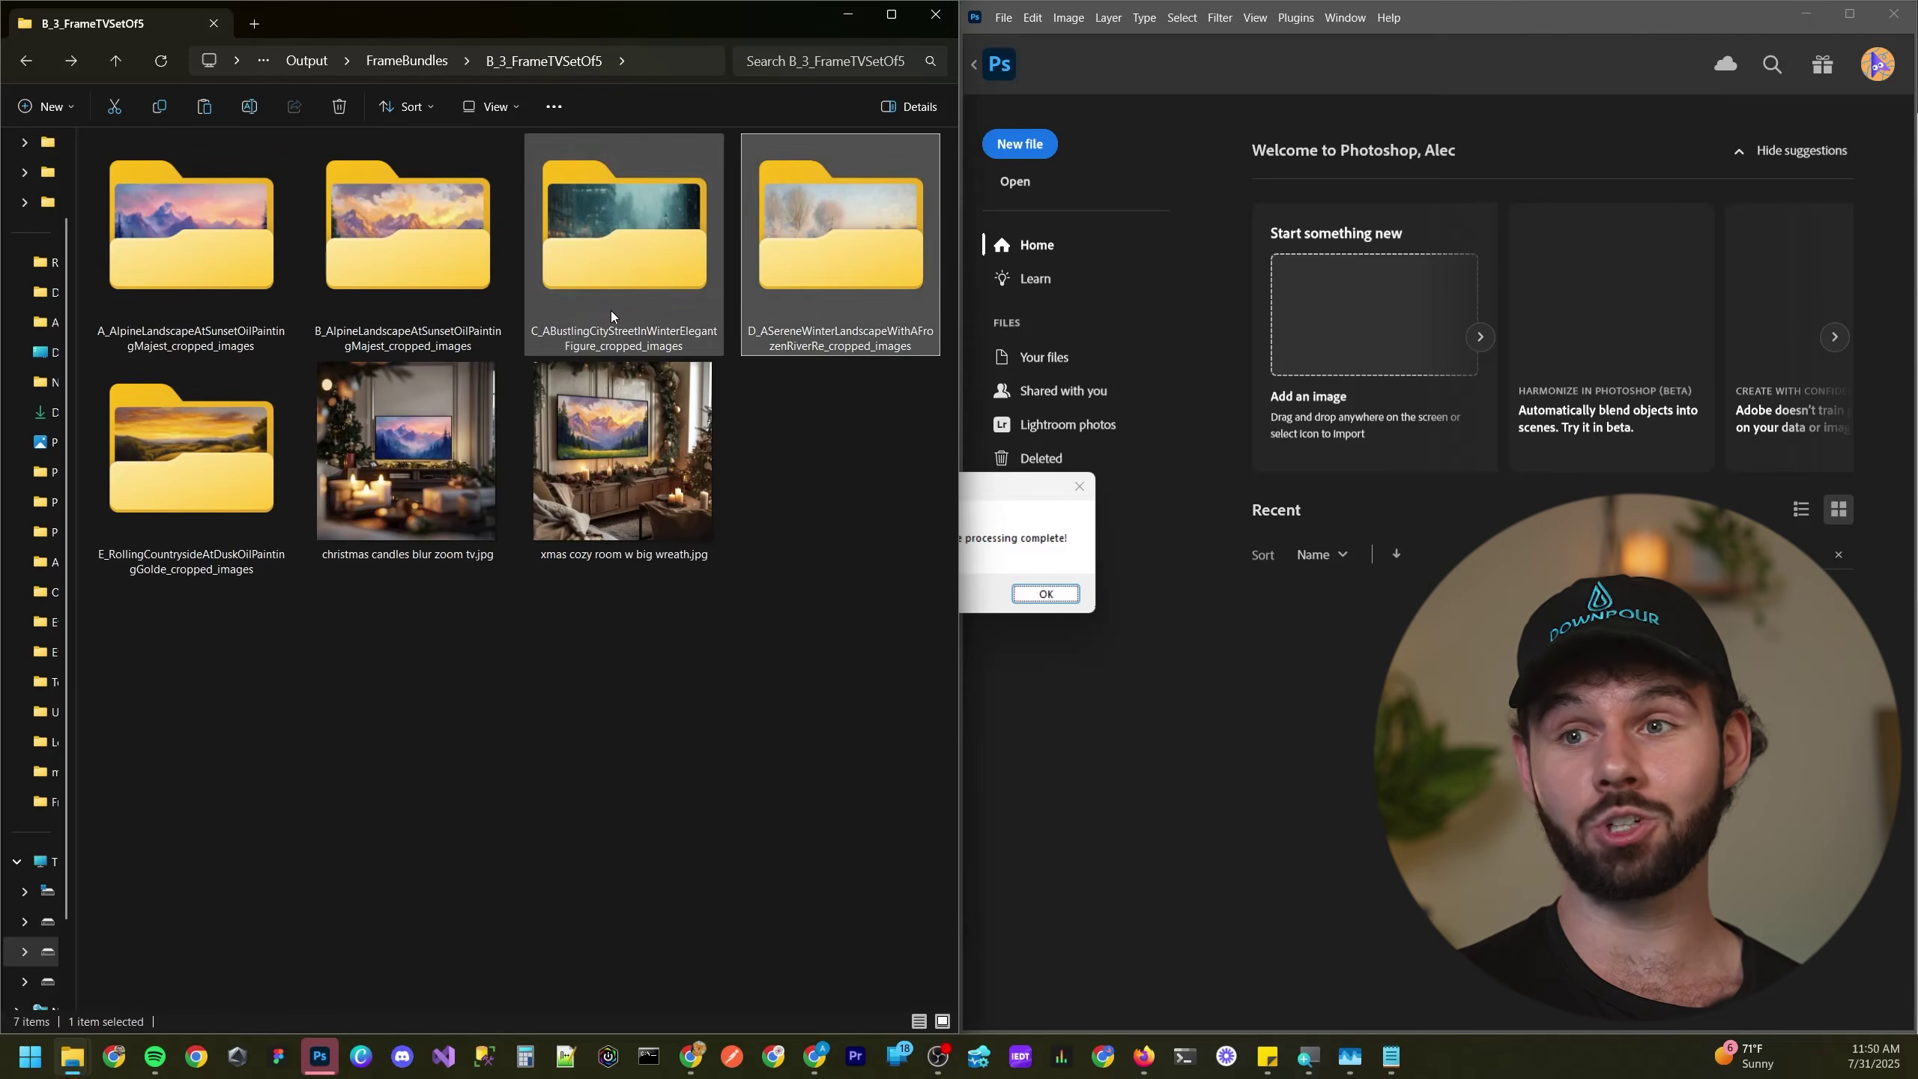
- Review the cropped images folders and mockups in B_3_FrameTVSetOf5, and dismiss Photoshop's completion message
drag(800, 664, 548, 626)
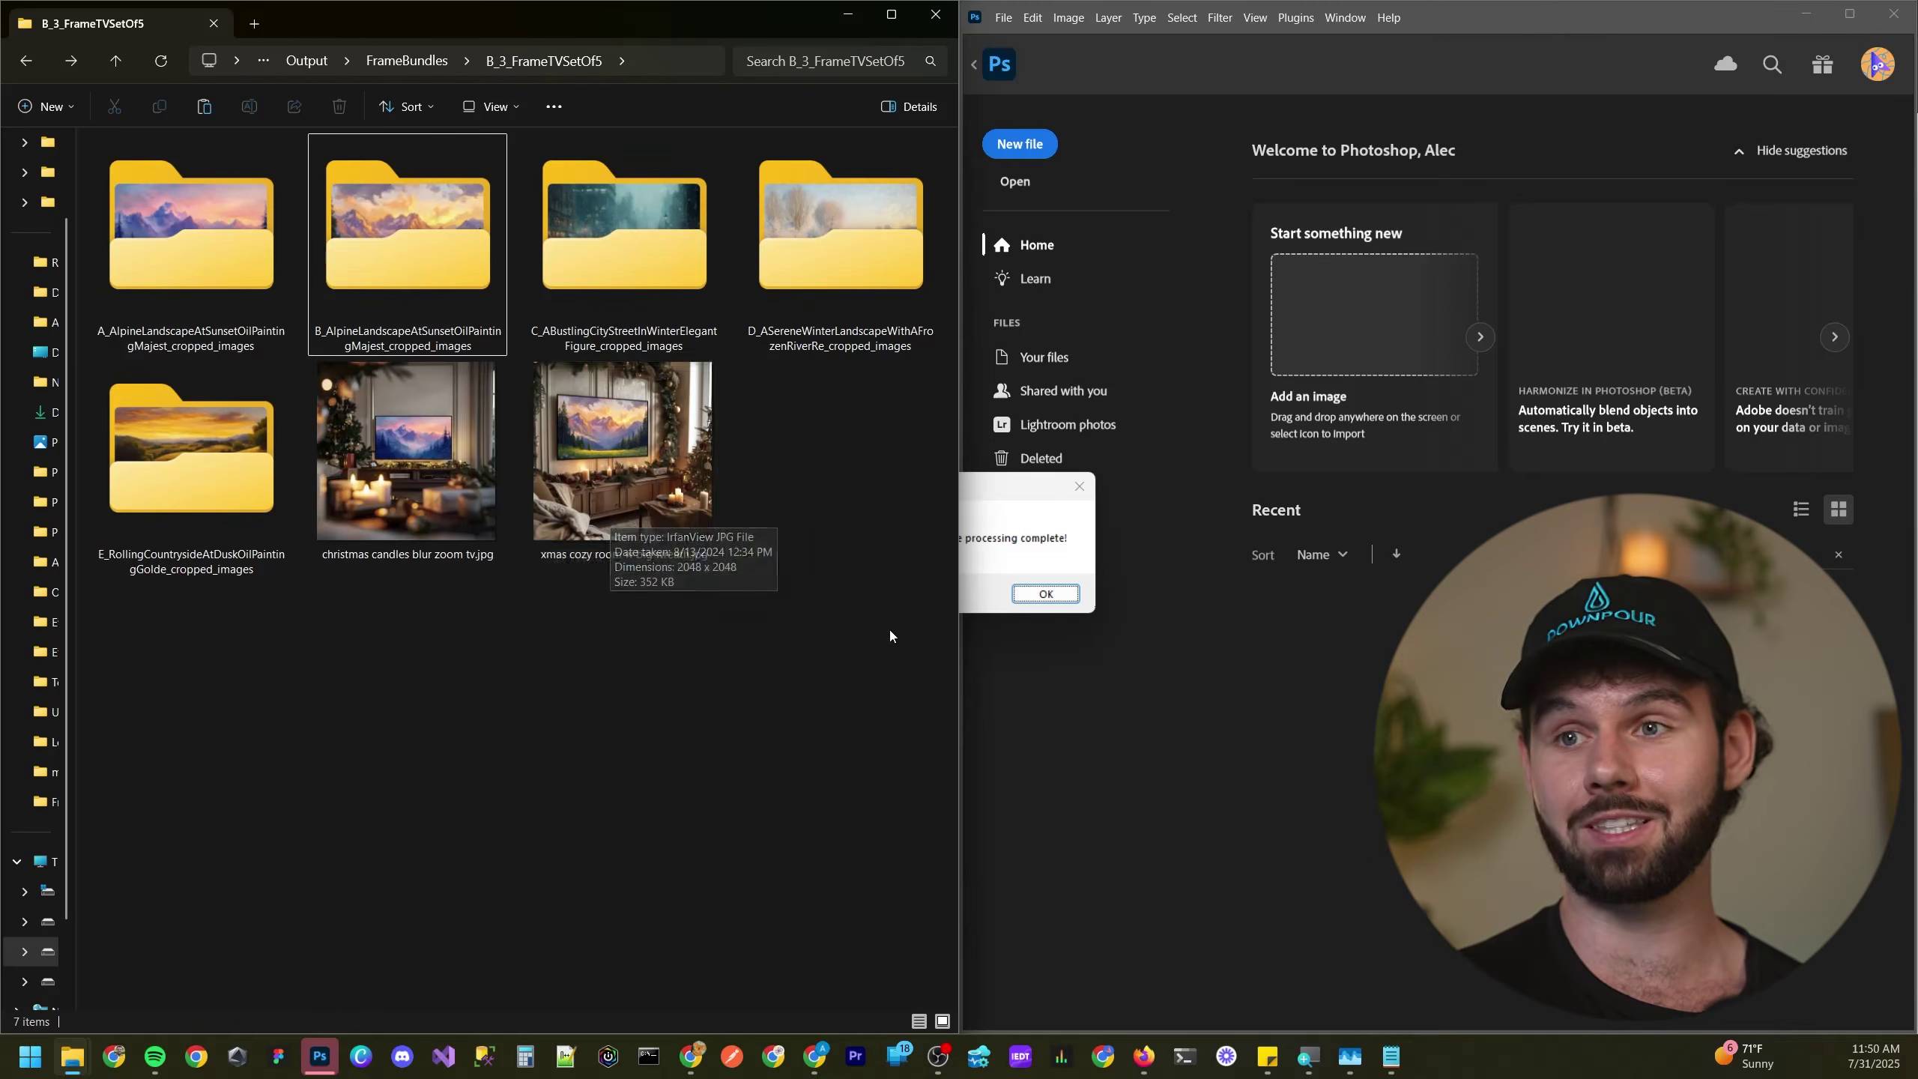
drag(889, 626, 139, 144)
click(673, 767)
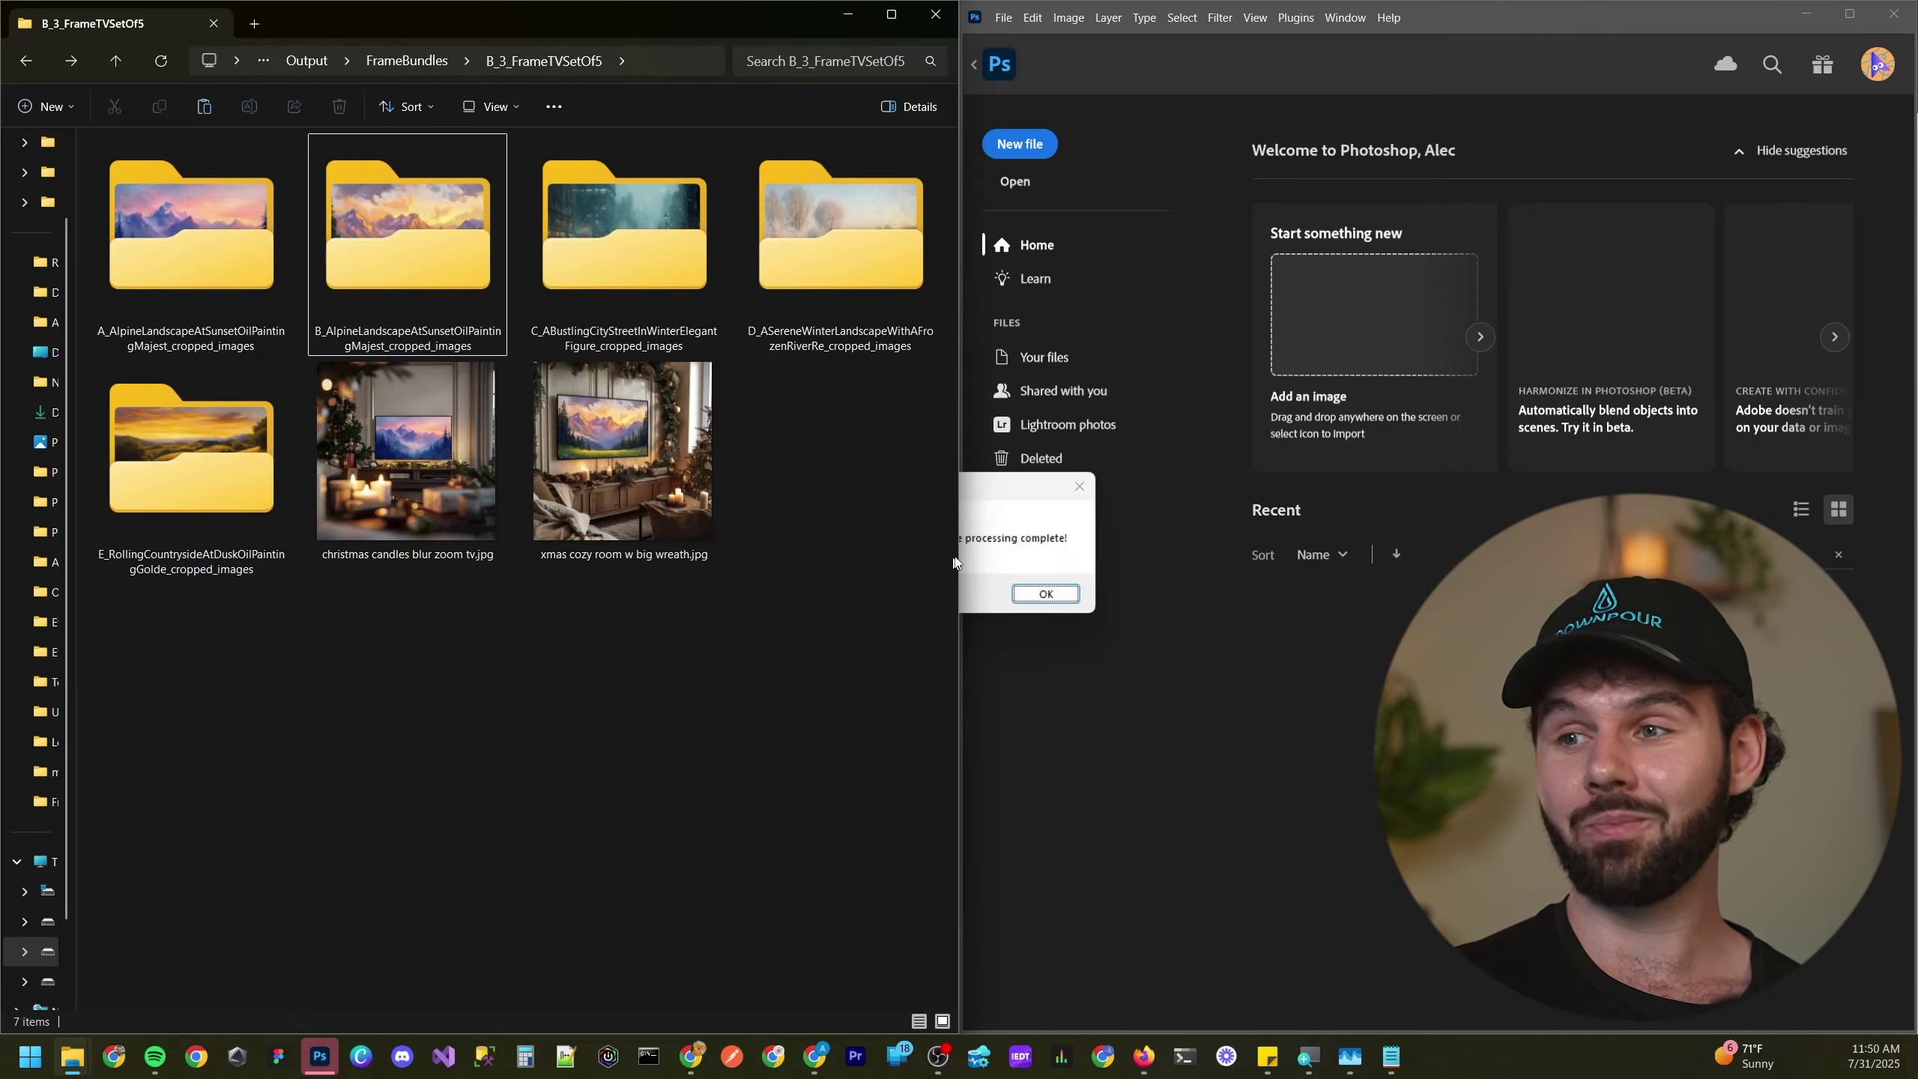
click(981, 559)
click(1042, 592)
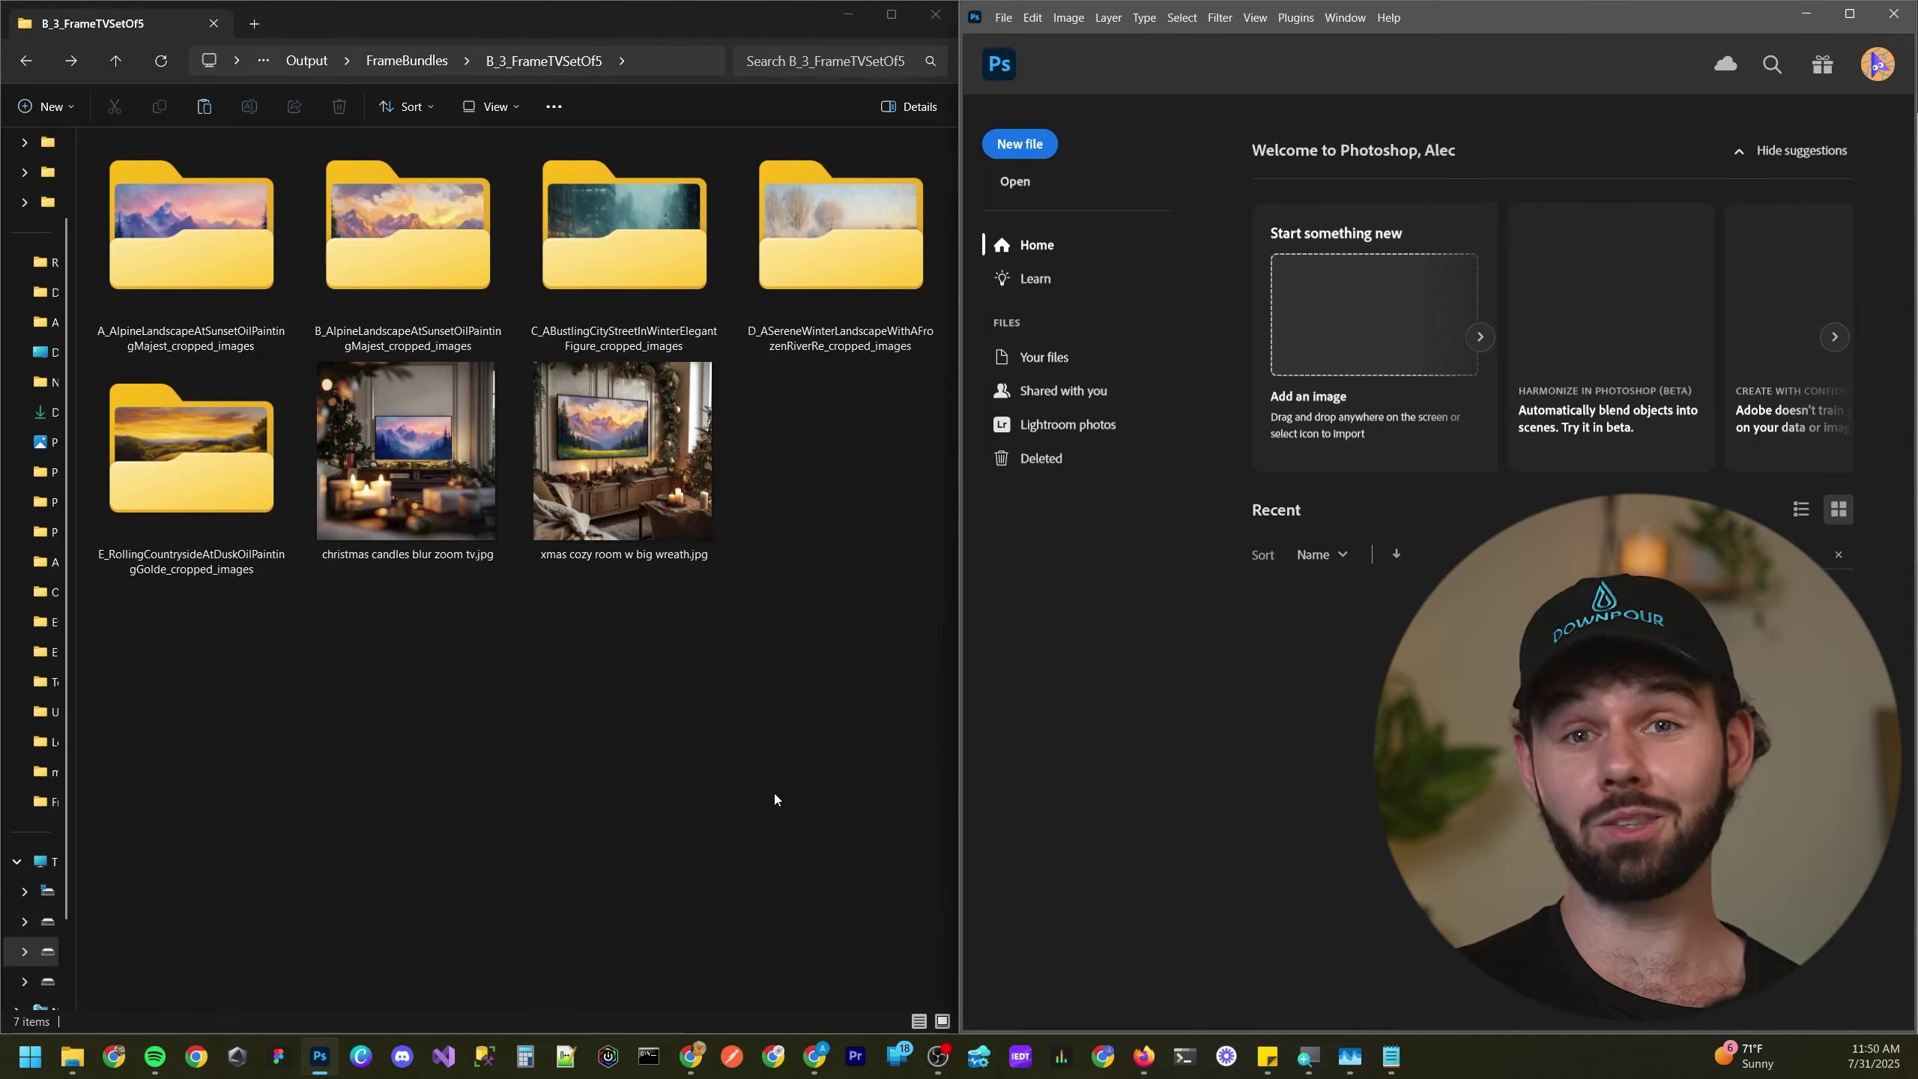
- Switch to Chrome and examine AntiqueWhiteArt's shop overview in EverBee, focusing on its monthly revenue
click(690, 1056)
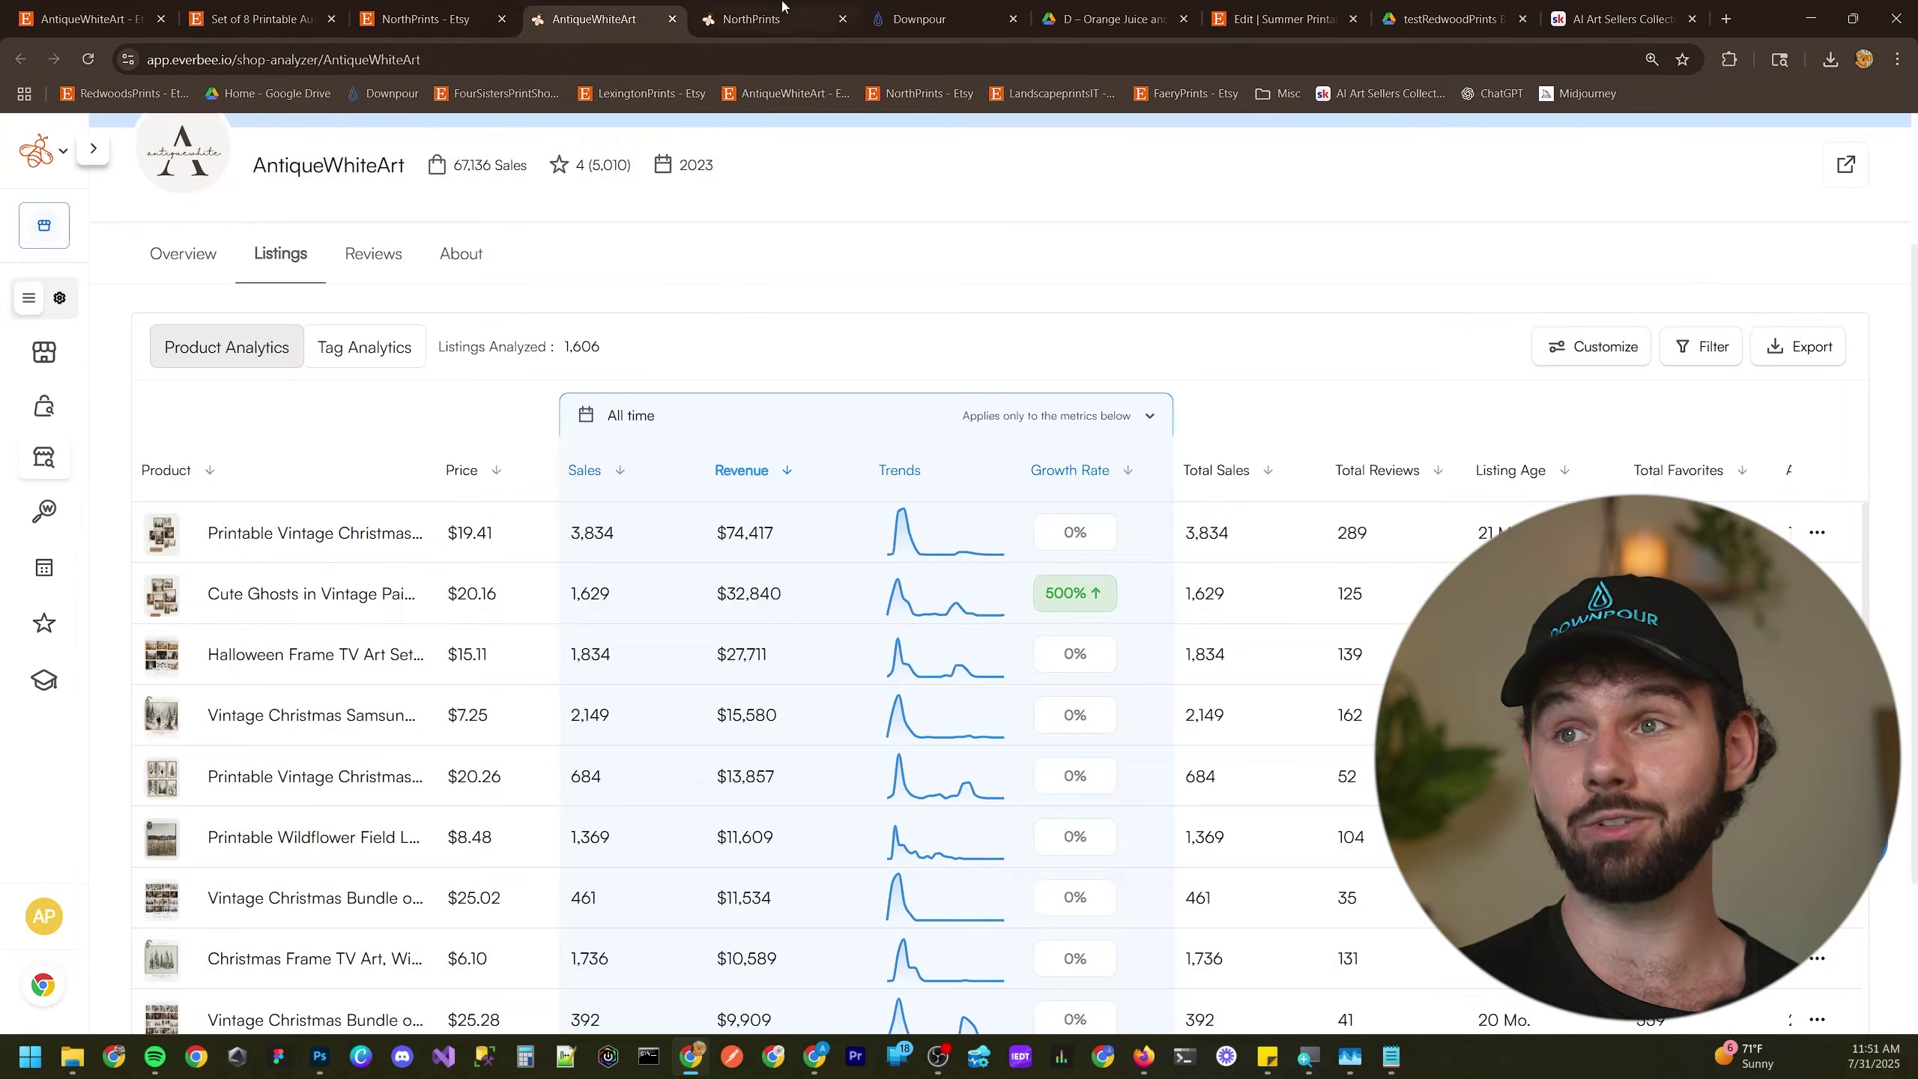
scroll(533, 250, up, 3)
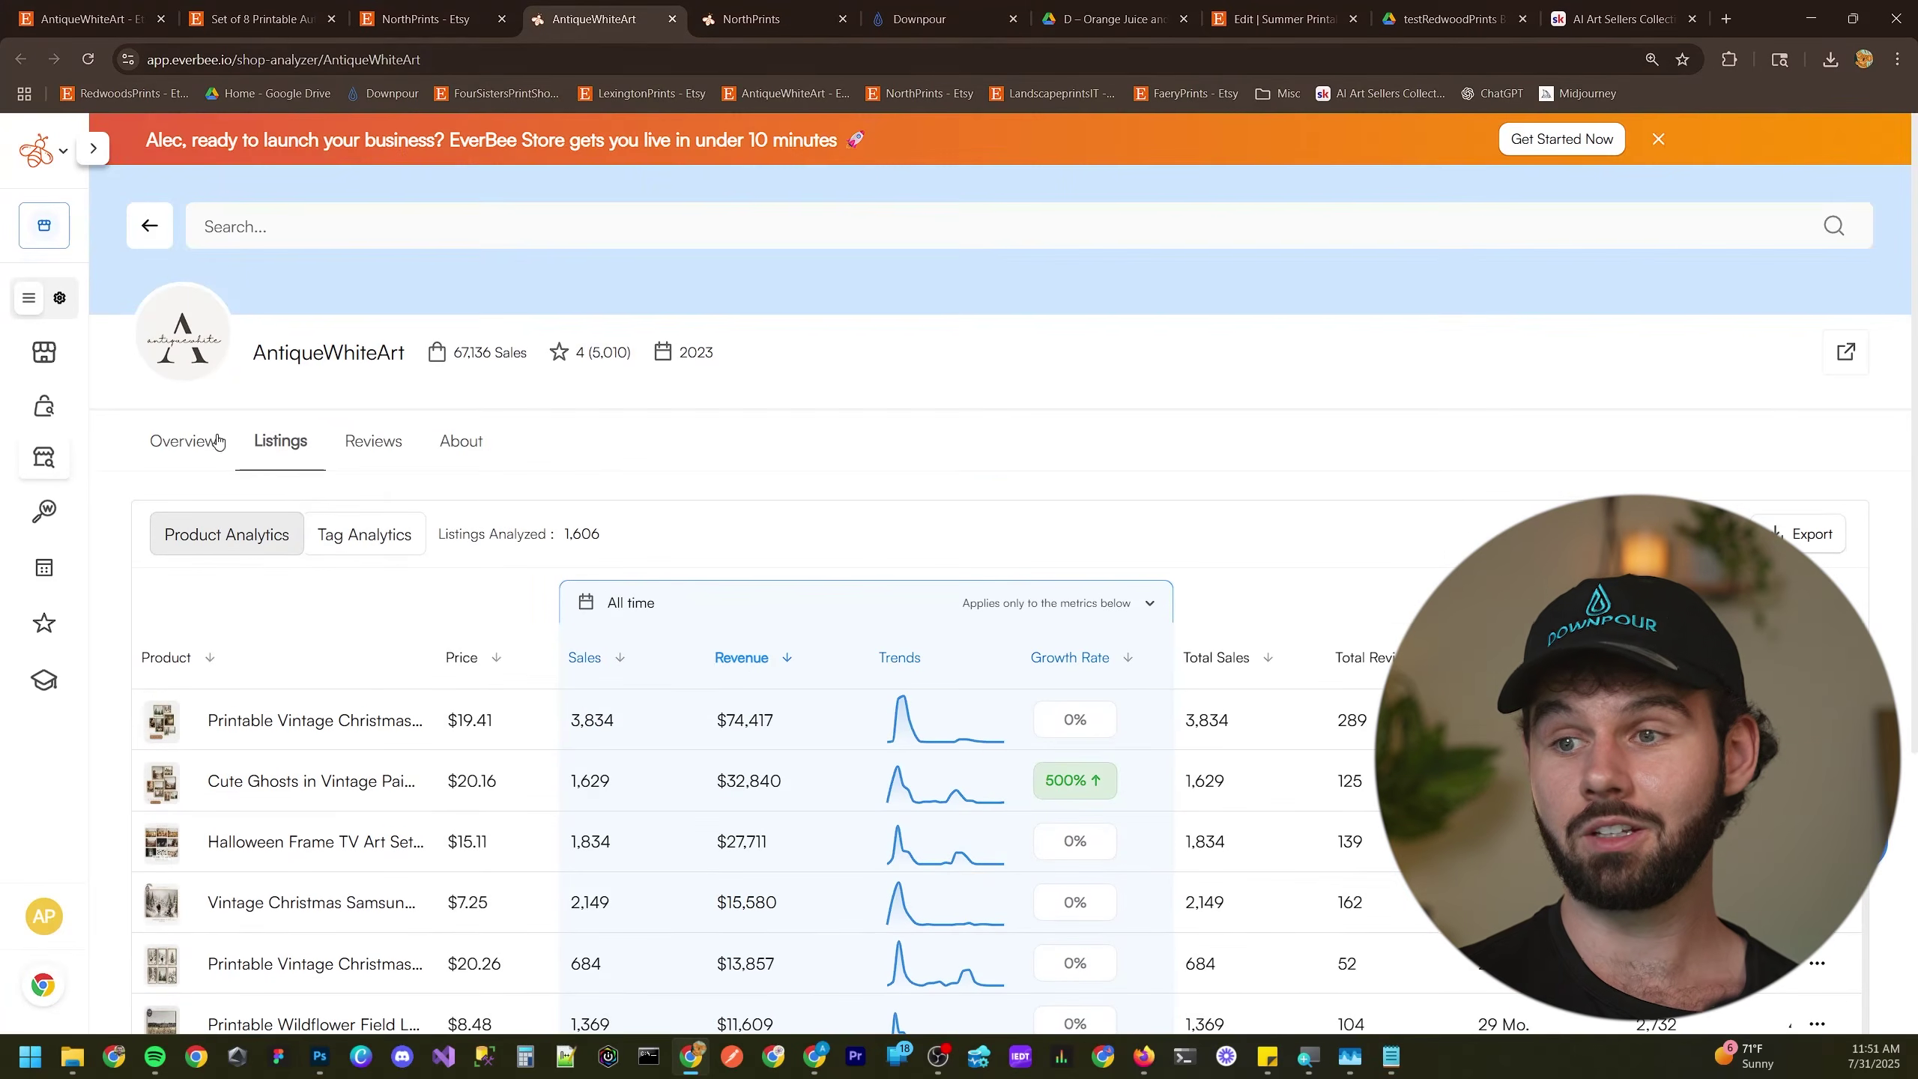
mouse_move(168, 740)
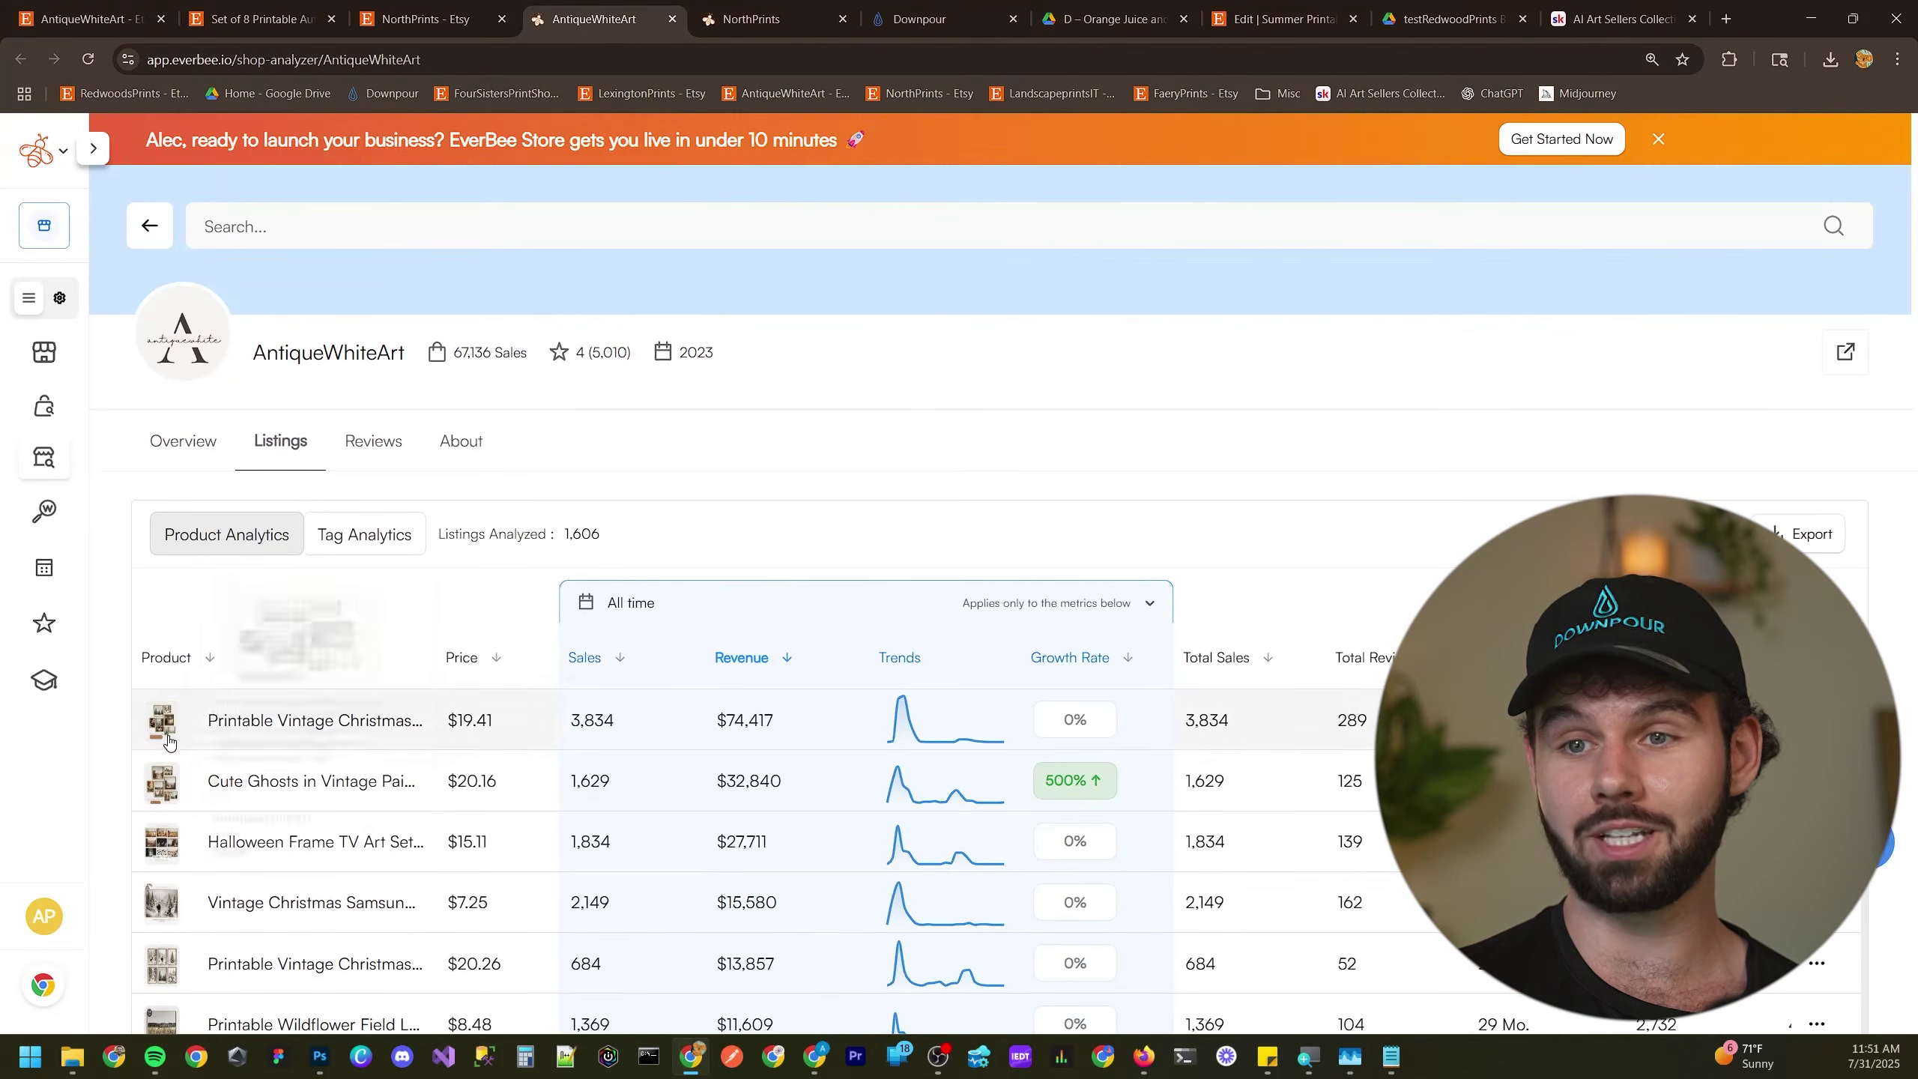
click(201, 441)
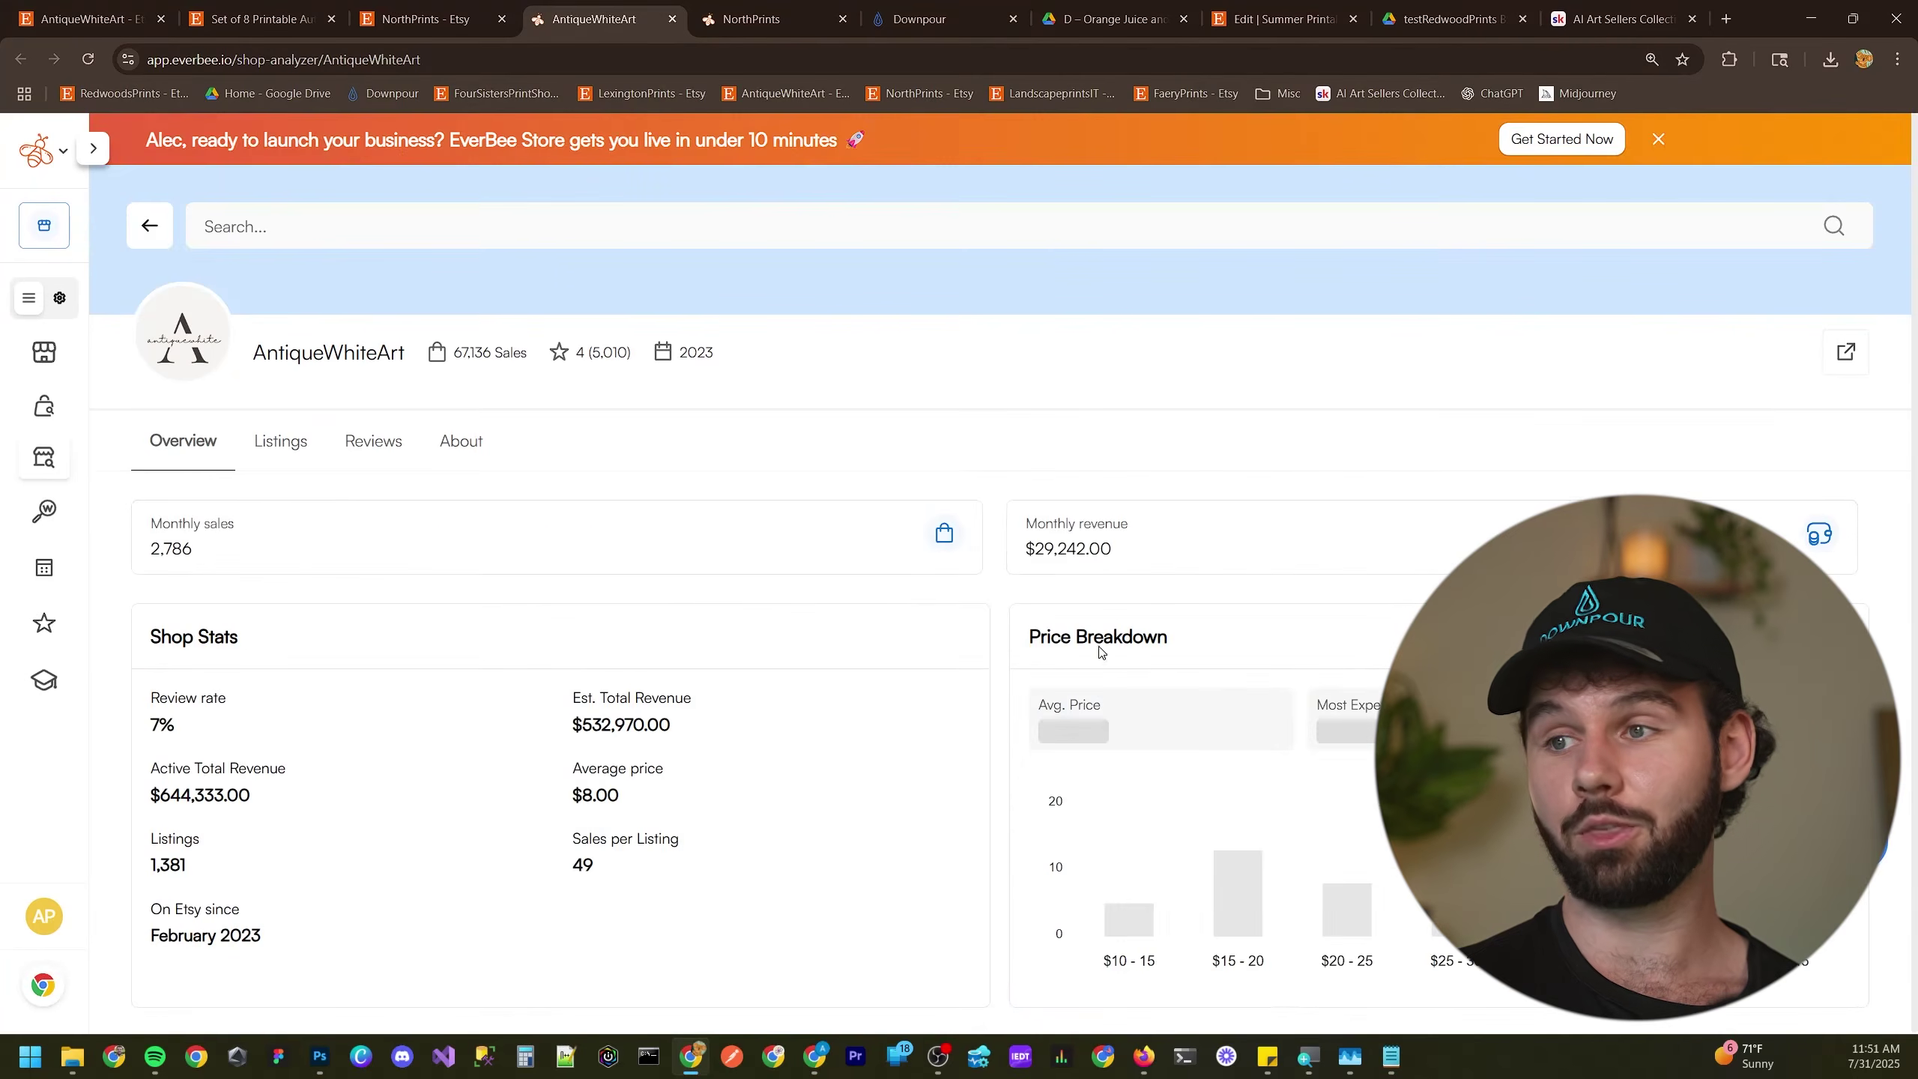
drag(1121, 561, 1019, 529)
click(1259, 536)
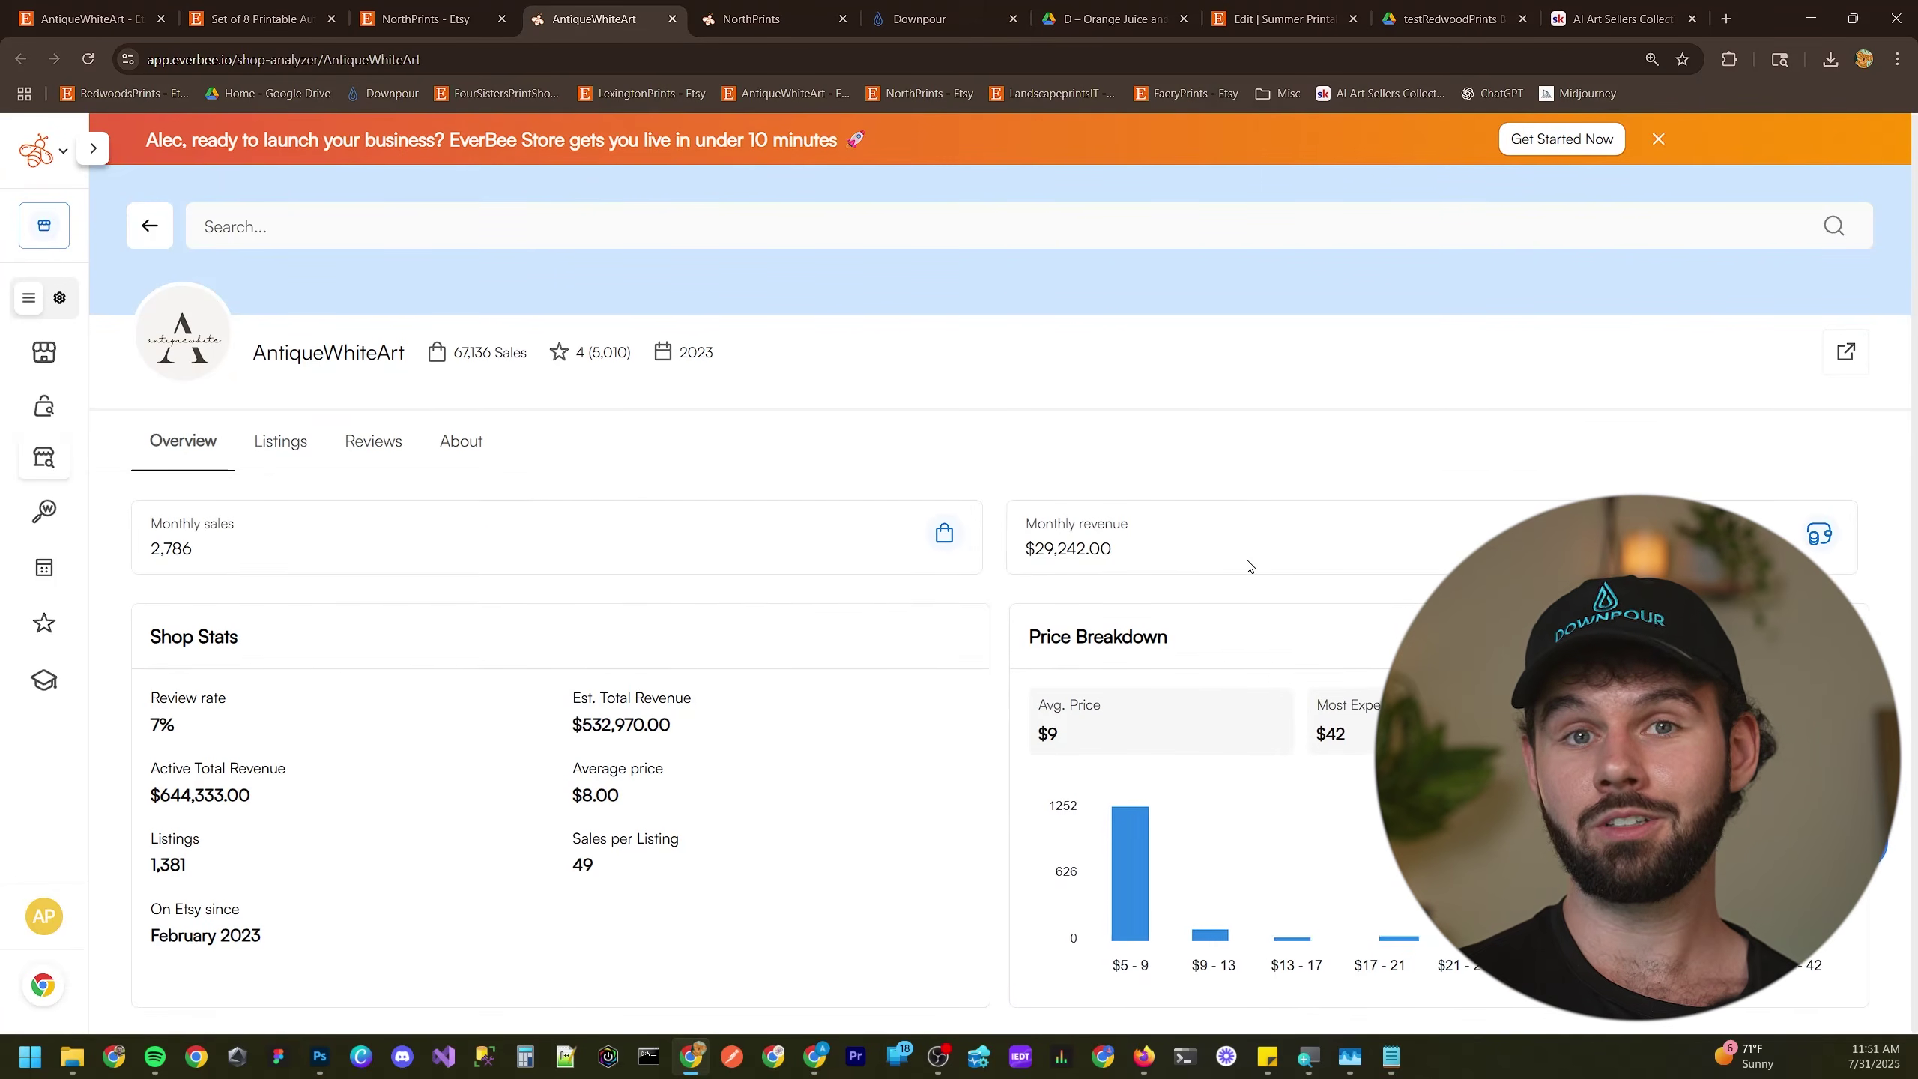